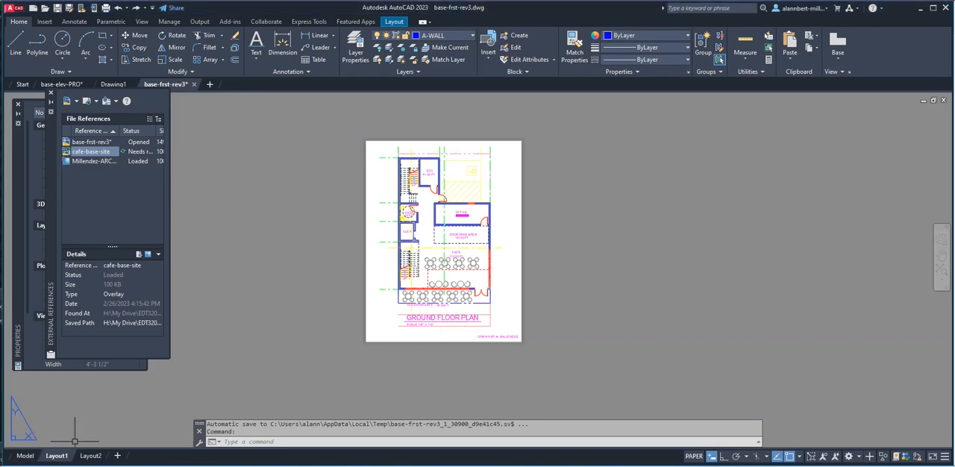
Examine the floor plan and site copies in the CURRENT and 02/26/23 rows of the base-frst-rev3 model space.
{"action": "left_click", "coordinate": [23, 456]}
{"action": "scroll", "coordinate": [427, 291], "scroll_direction": "down", "scroll_amount": 5}
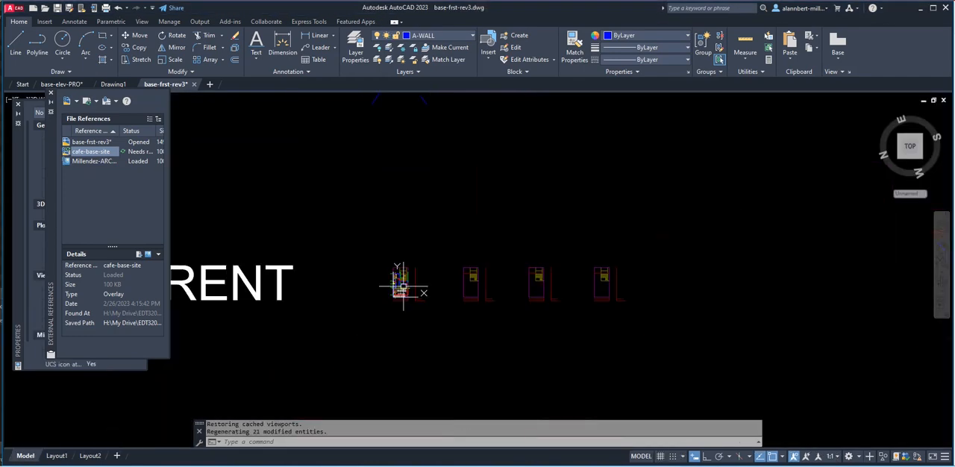
{"action": "scroll", "coordinate": [422, 281], "scroll_direction": "up", "scroll_amount": 2}
{"action": "middle_click_drag", "start_coordinate": [420, 282], "coordinate": [435, 421]}
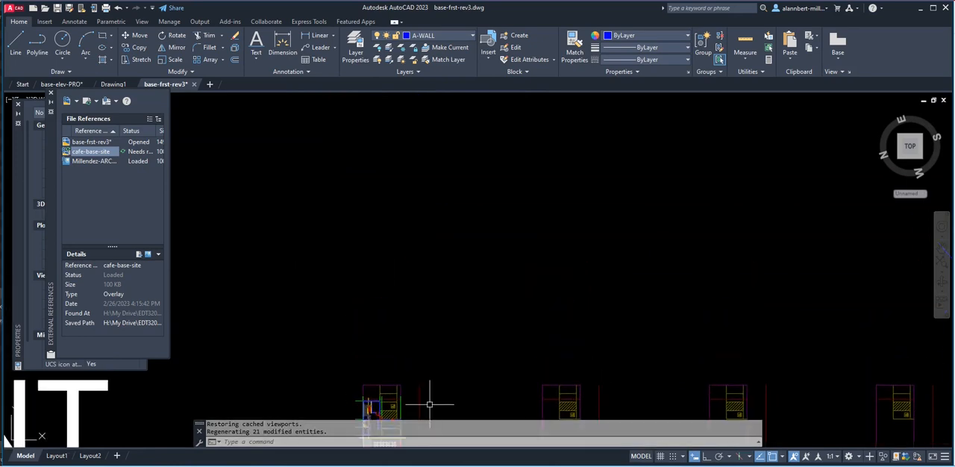
{"action": "middle_click_drag", "start_coordinate": [426, 340], "coordinate": [373, 214]}
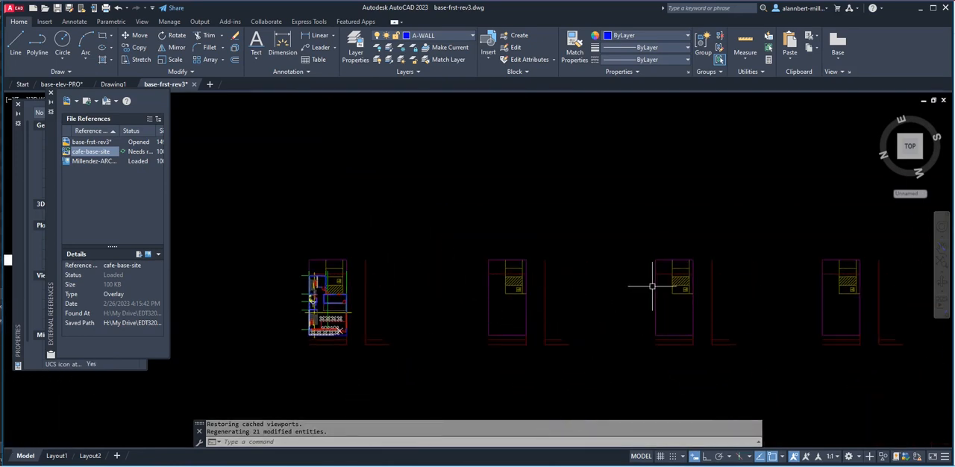
{"action": "scroll", "coordinate": [507, 261], "scroll_direction": "down", "scroll_amount": 3}
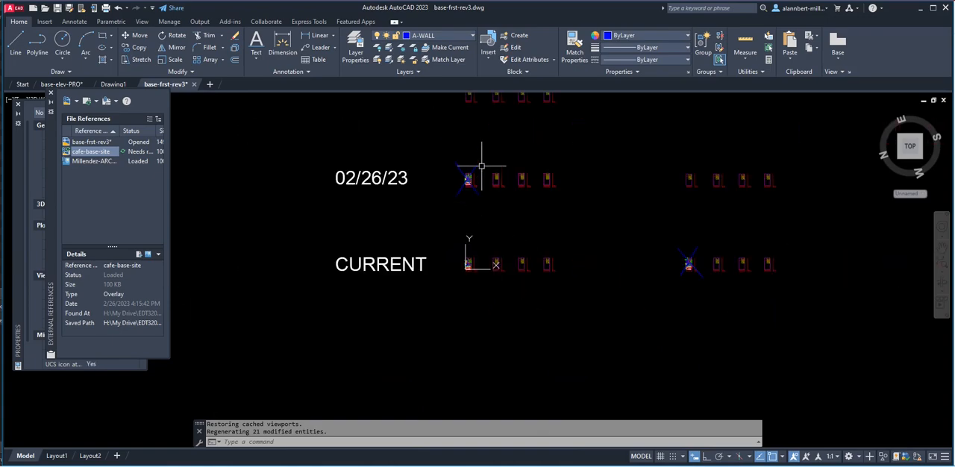
{"action": "scroll", "coordinate": [444, 159], "scroll_direction": "up", "scroll_amount": 3}
{"action": "scroll", "coordinate": [479, 193], "scroll_direction": "up", "scroll_amount": 5}
{"action": "mouse_move", "coordinate": [679, 311]}
{"action": "middle_mouse_down"}
{"action": "mouse_move", "coordinate": [548, 262]}
{"action": "mouse_move", "coordinate": [384, 182]}
{"action": "middle_mouse_up"}
{"action": "scroll", "coordinate": [369, 203], "scroll_direction": "up", "scroll_amount": 6}
{"action": "scroll", "coordinate": [425, 223], "scroll_direction": "down", "scroll_amount": 10}
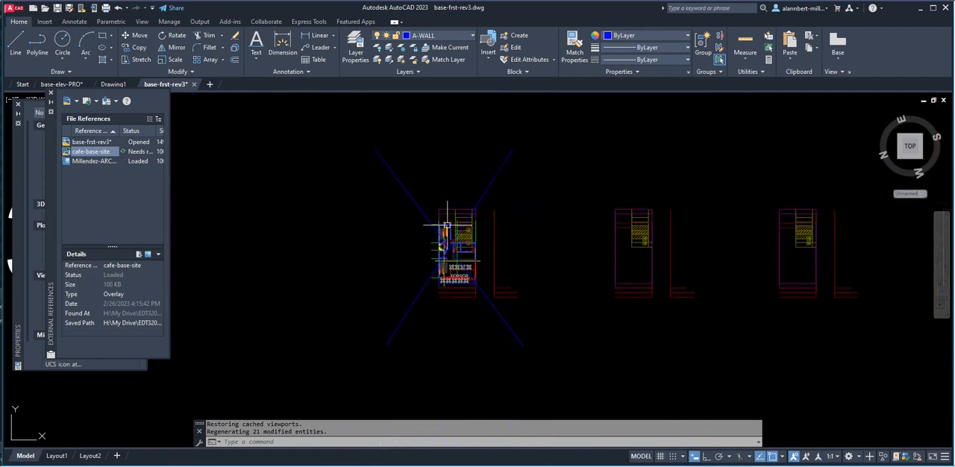
{"action": "scroll", "coordinate": [459, 320], "scroll_direction": "up", "scroll_amount": 8}
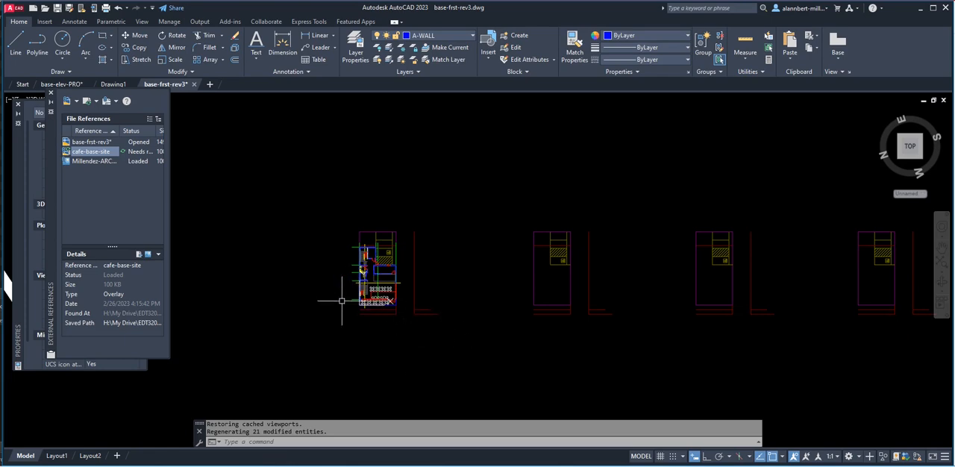
{"action": "left_click", "coordinate": [16, 9]}
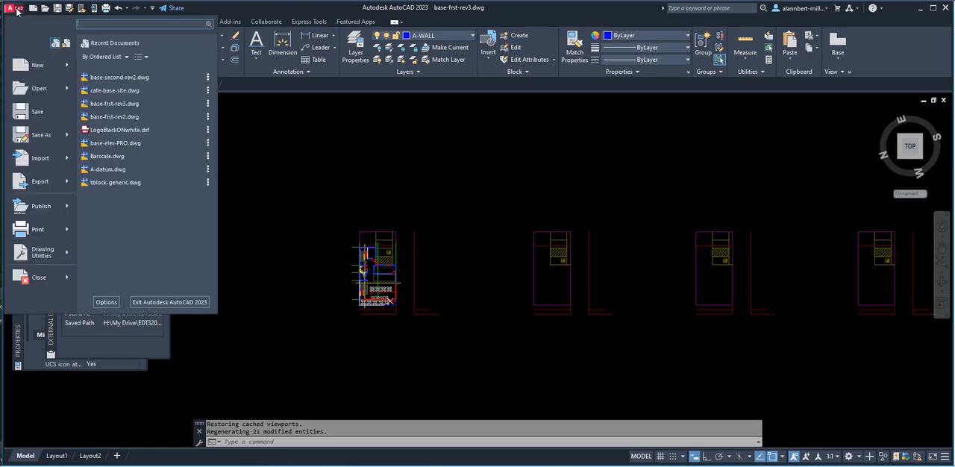
{"action": "left_click", "coordinate": [37, 66]}
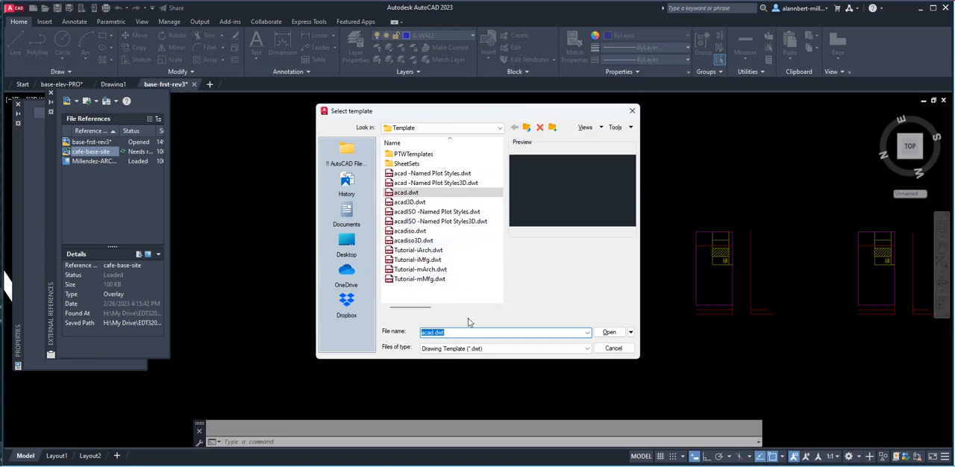
{"action": "left_click", "coordinate": [613, 348]}
Create a new drawing from the acad.dwt template and reopen the External References palette with the XREF command.
{"action": "left_click", "coordinate": [23, 85]}
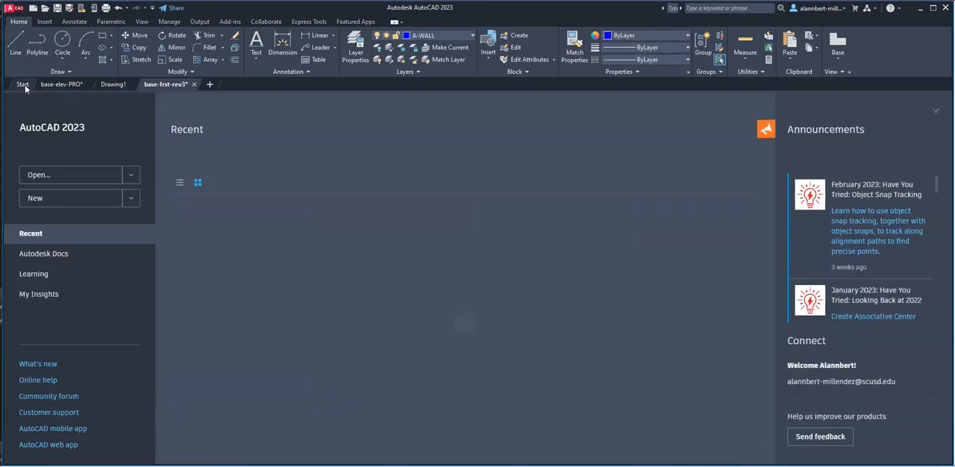
{"action": "left_click", "coordinate": [35, 199]}
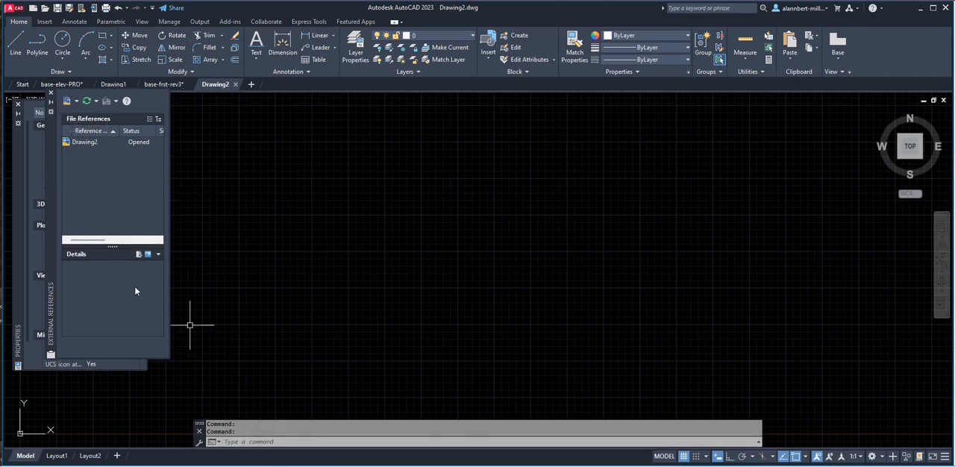
{"action": "left_click", "coordinate": [51, 94]}
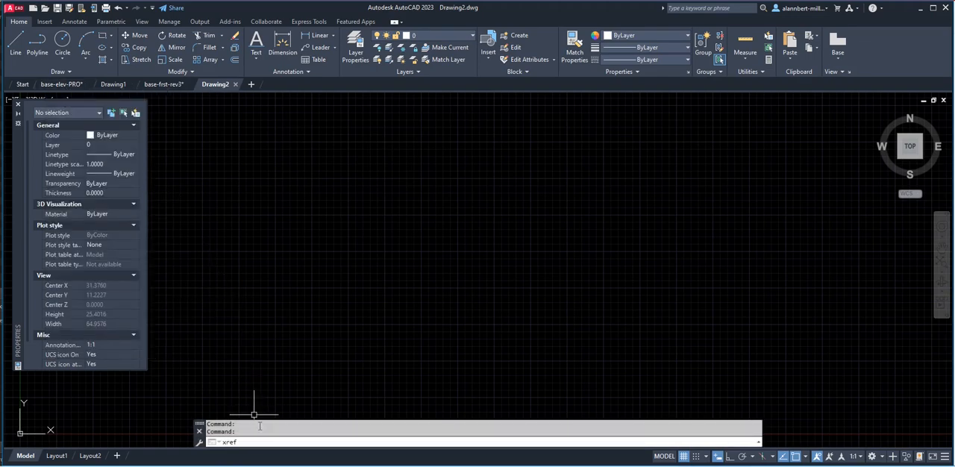
{"action": "key", "text": "Return"}
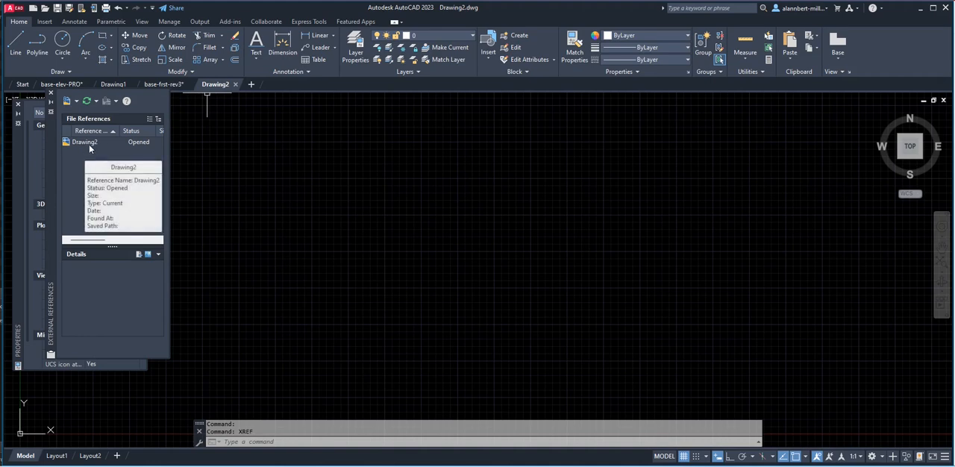
Save the new drawing as Preliminary-Sheets in the !! AutoCAD Files EDT 320 folder.
{"action": "left_click", "coordinate": [16, 13]}
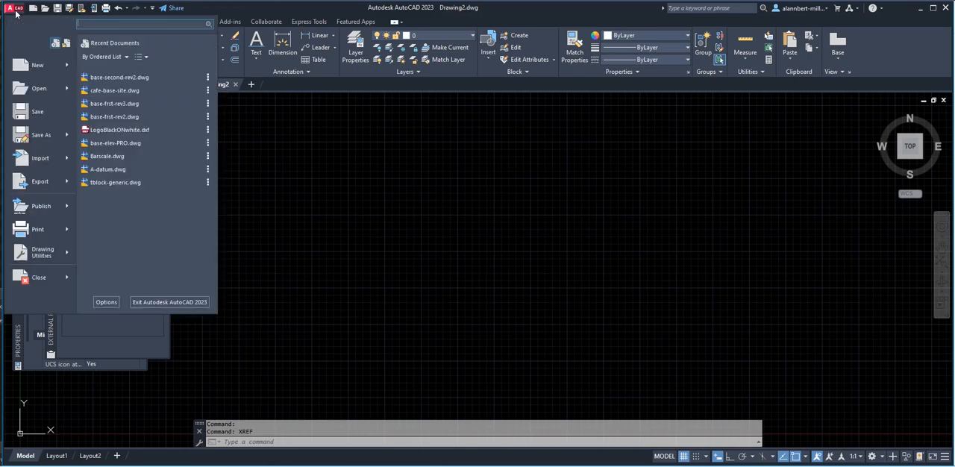
{"action": "left_click", "coordinate": [41, 134]}
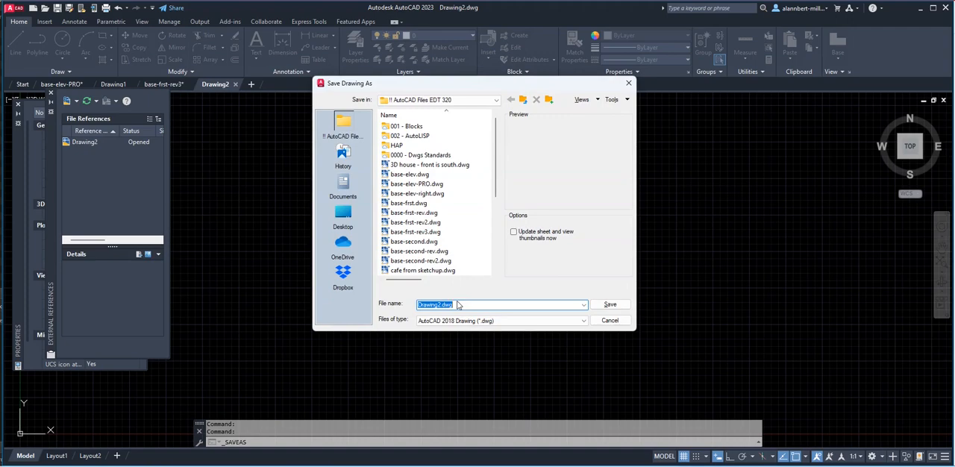
{"action": "type", "text": "Preliminary-Sheets"}
{"action": "left_click", "coordinate": [609, 305]}
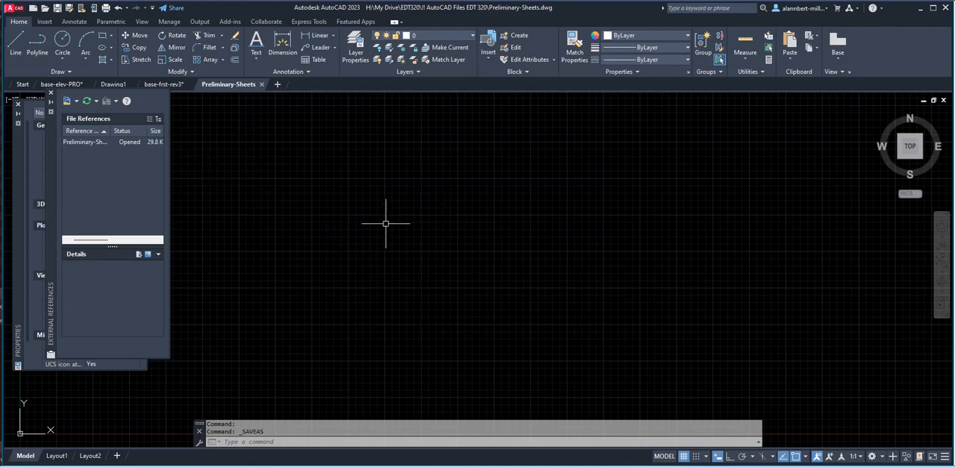
Attach base-frst-rev3.dwg from the !! AutoCAD Files EDT 320 folder as an attachment-type DWG reference, placing it freehand near the origin.
{"action": "scroll", "coordinate": [341, 260], "scroll_direction": "down", "scroll_amount": 3}
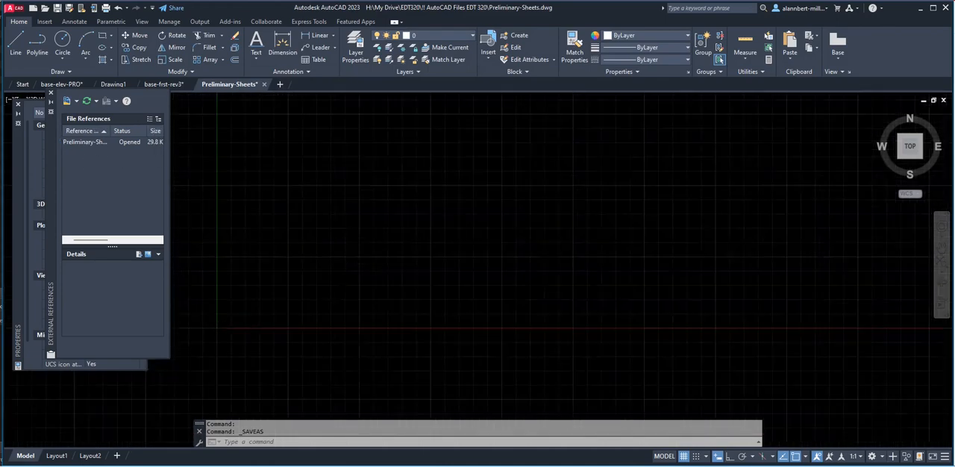
{"action": "scroll", "coordinate": [342, 262], "scroll_direction": "down", "scroll_amount": 4}
{"action": "middle_click_drag", "start_coordinate": [343, 266], "coordinate": [362, 307]}
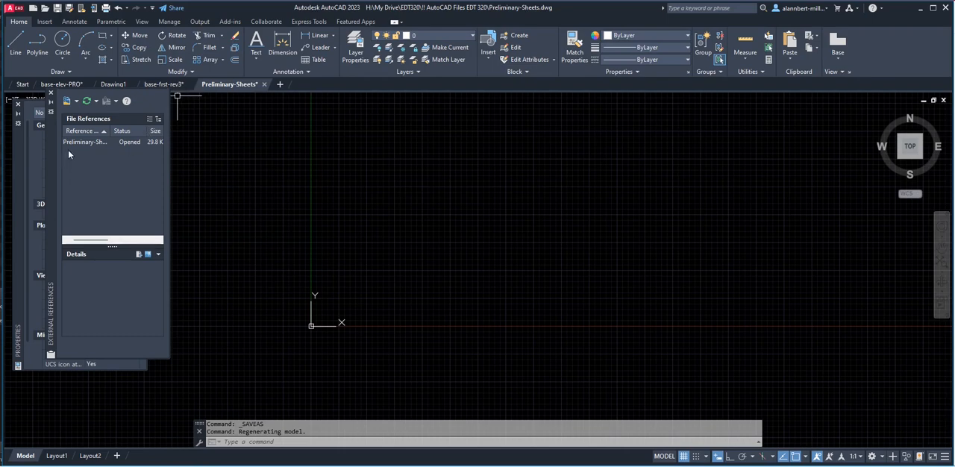
{"action": "left_click", "coordinate": [75, 101]}
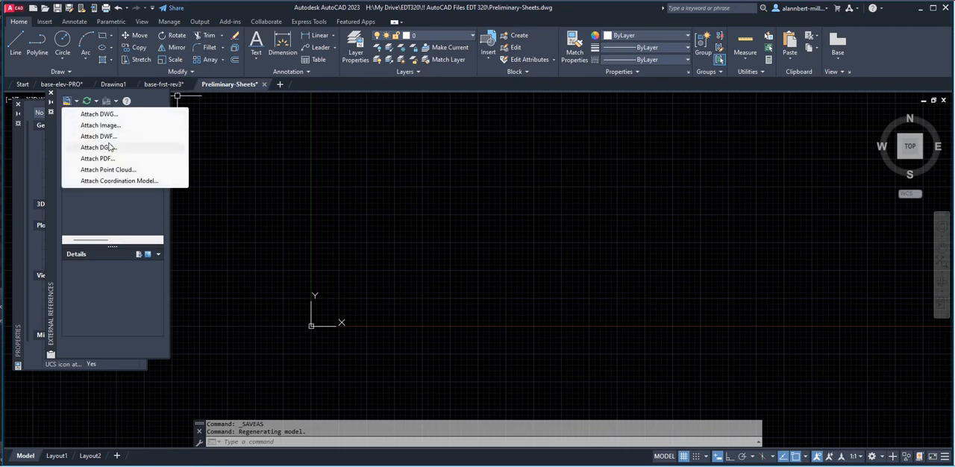
{"action": "left_click", "coordinate": [109, 115]}
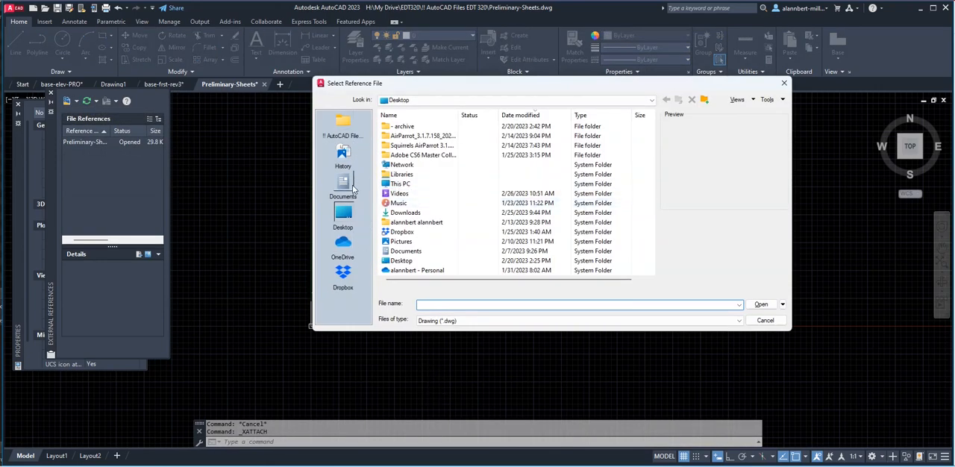
{"action": "left_click", "coordinate": [345, 129]}
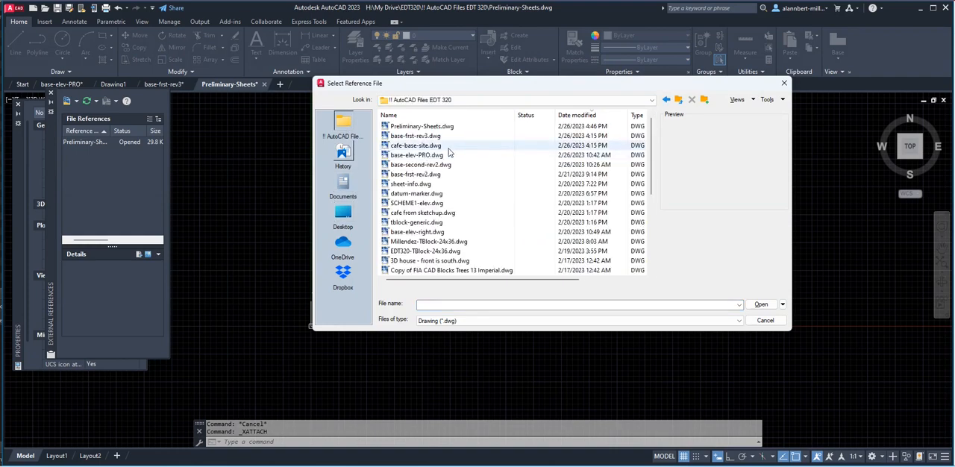
{"action": "left_click", "coordinate": [415, 135]}
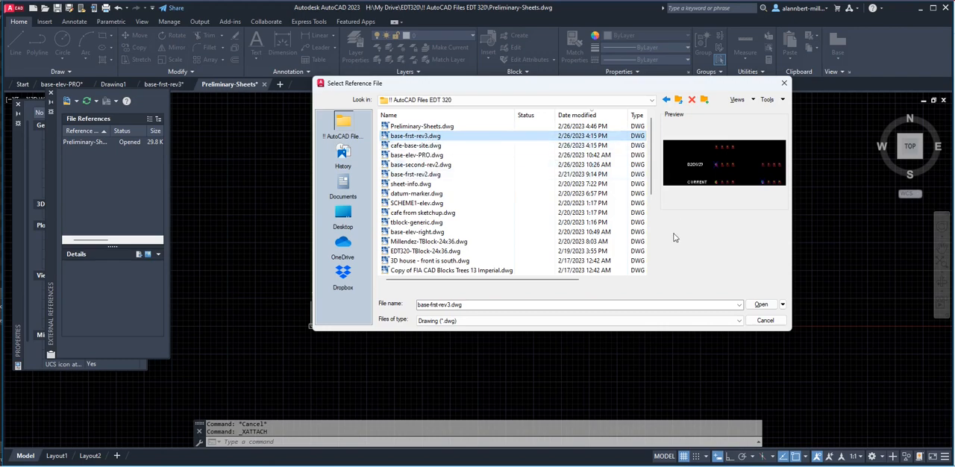
{"action": "left_click", "coordinate": [760, 304]}
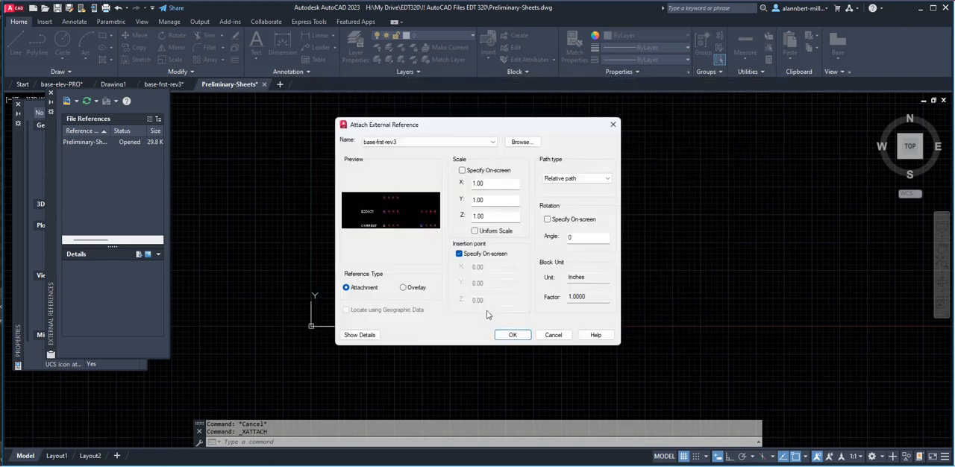
{"action": "left_click", "coordinate": [513, 335]}
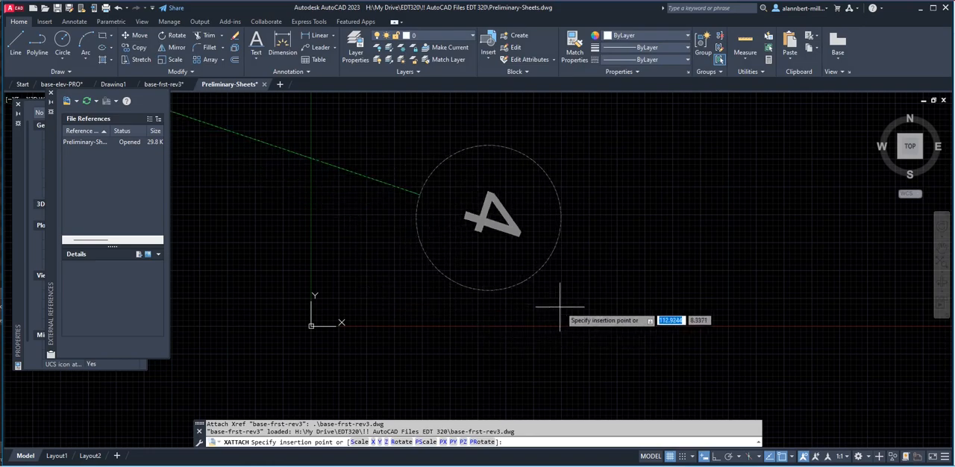
{"action": "scroll", "coordinate": [567, 312], "scroll_direction": "down", "scroll_amount": 2}
{"action": "left_click", "coordinate": [565, 306]}
Inspect the placement and orientation of the attached ground floor plan and the layers that came in with it.
{"action": "scroll", "coordinate": [565, 306], "scroll_direction": "down", "scroll_amount": 10}
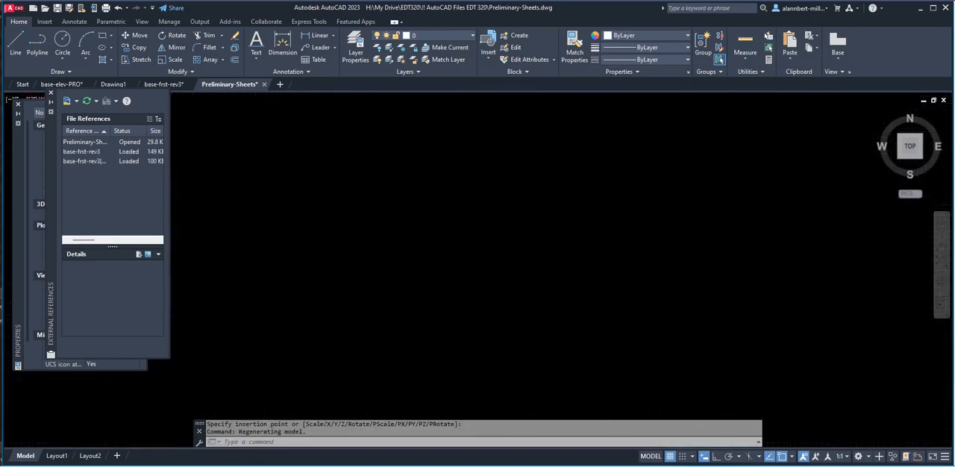
{"action": "scroll", "coordinate": [554, 310], "scroll_direction": "down", "scroll_amount": 15}
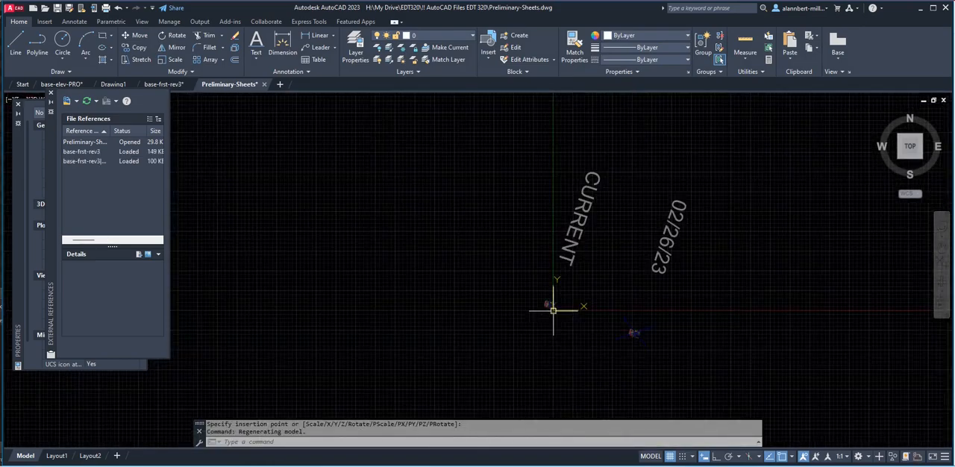
{"action": "scroll", "coordinate": [557, 314], "scroll_direction": "up", "scroll_amount": 8}
{"action": "scroll", "coordinate": [518, 264], "scroll_direction": "up", "scroll_amount": 8}
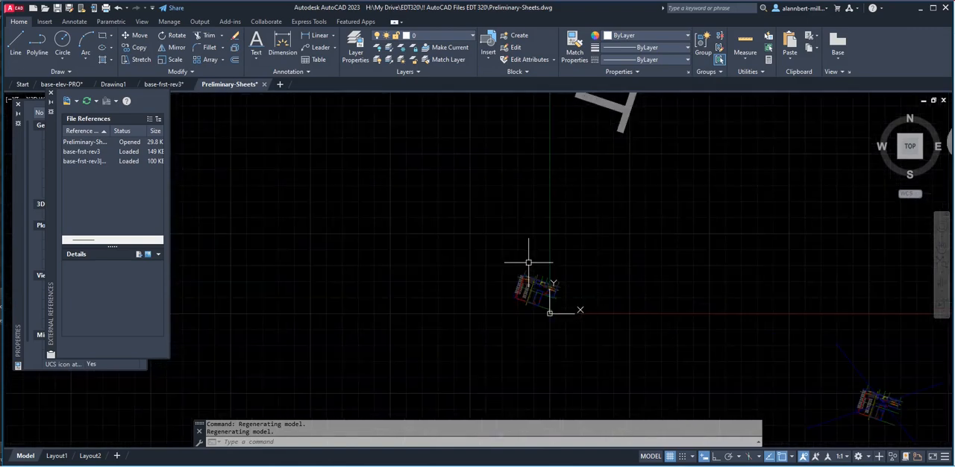
{"action": "middle_click_drag", "start_coordinate": [559, 284], "coordinate": [463, 231]}
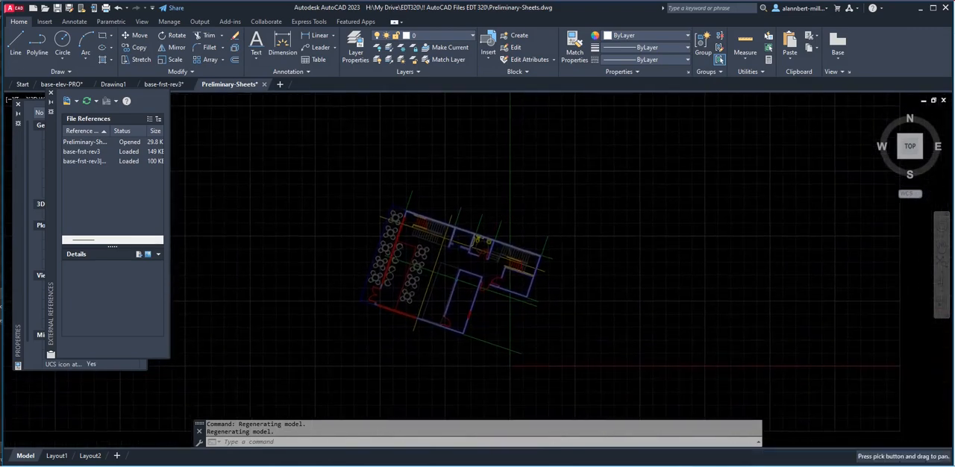
{"action": "scroll", "coordinate": [491, 273], "scroll_direction": "up", "scroll_amount": 5}
{"action": "scroll", "coordinate": [486, 273], "scroll_direction": "down", "scroll_amount": 10}
{"action": "scroll", "coordinate": [489, 275], "scroll_direction": "up", "scroll_amount": 4}
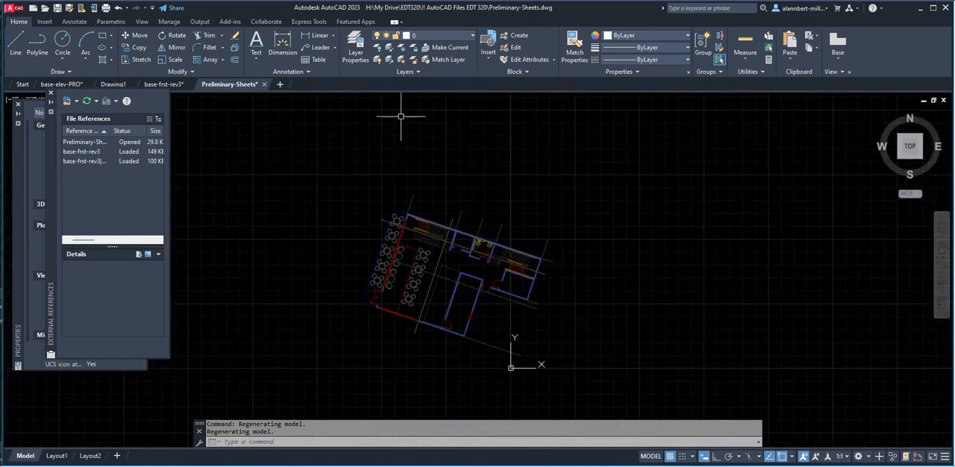
{"action": "left_click", "coordinate": [426, 37]}
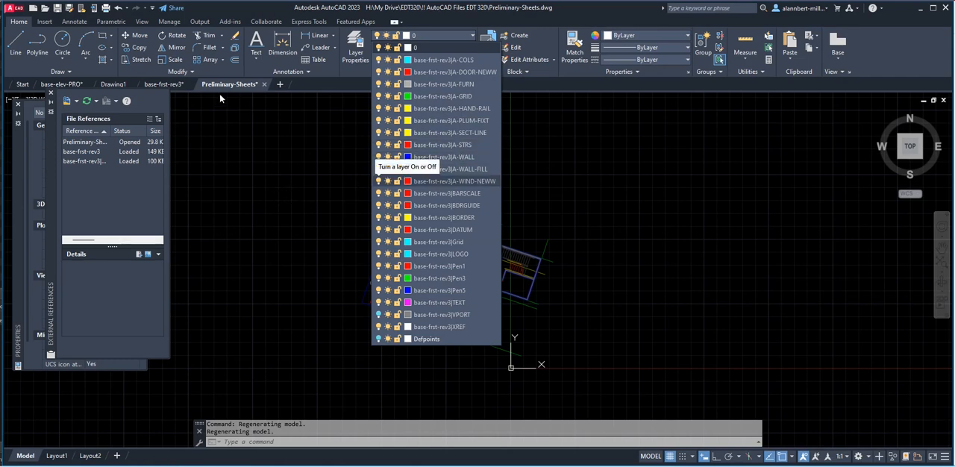
In base-frst-rev3, reload the cafe-base-site reference with a comparison of its recent changes, end the comparison and return to Preliminary-Sheets.
{"action": "left_click", "coordinate": [169, 85]}
{"action": "left_click", "coordinate": [170, 85]}
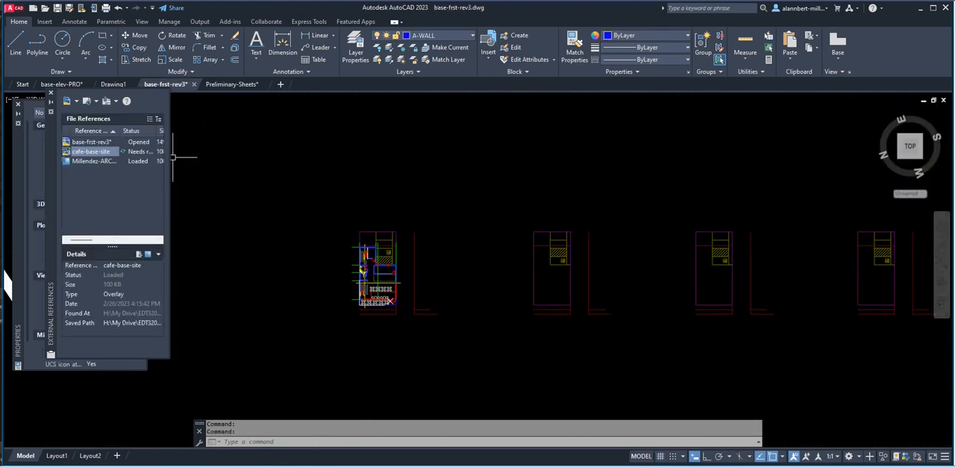
{"action": "right_click", "coordinate": [115, 152]}
{"action": "left_click", "coordinate": [134, 206]}
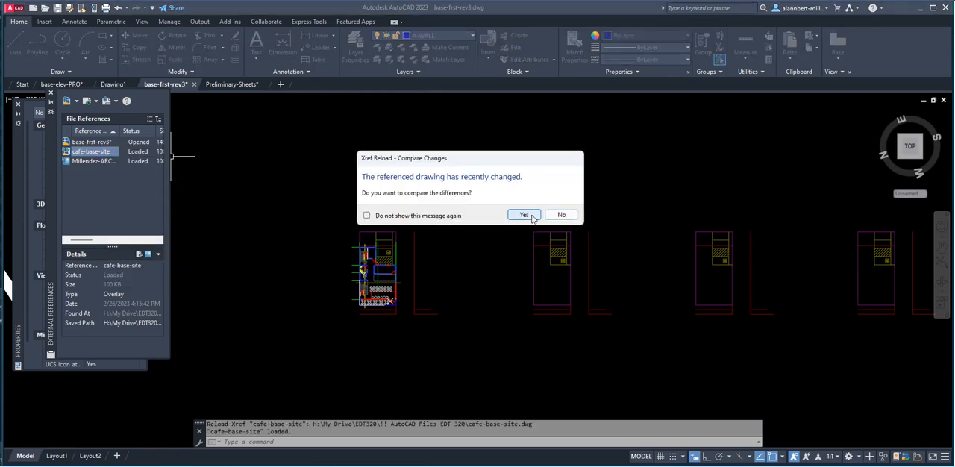
{"action": "left_click", "coordinate": [537, 215]}
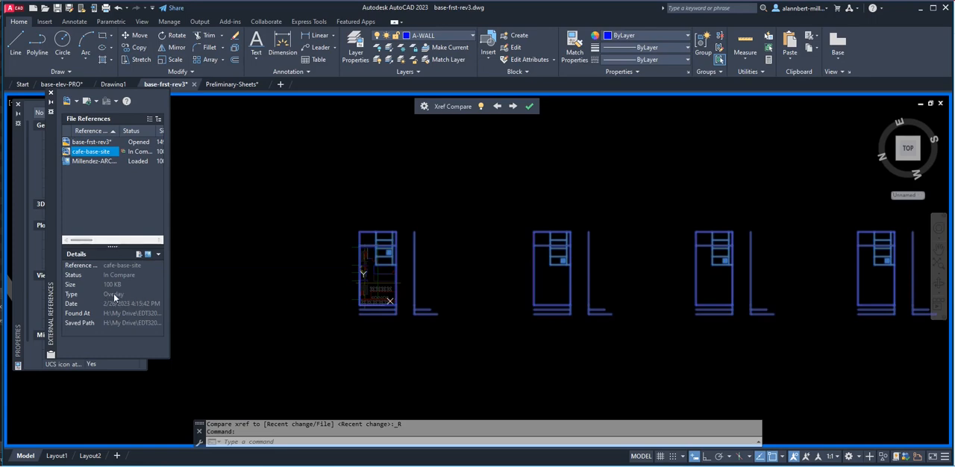
{"action": "left_click", "coordinate": [530, 107]}
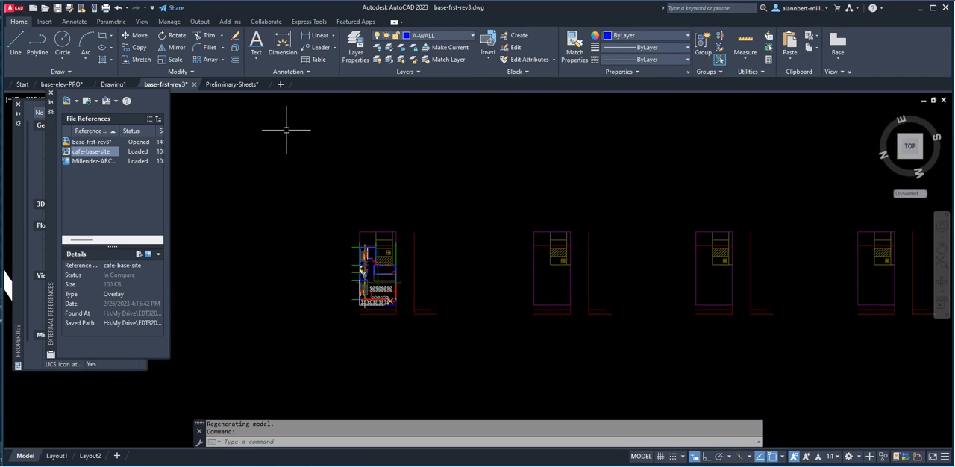
{"action": "left_click", "coordinate": [231, 84]}
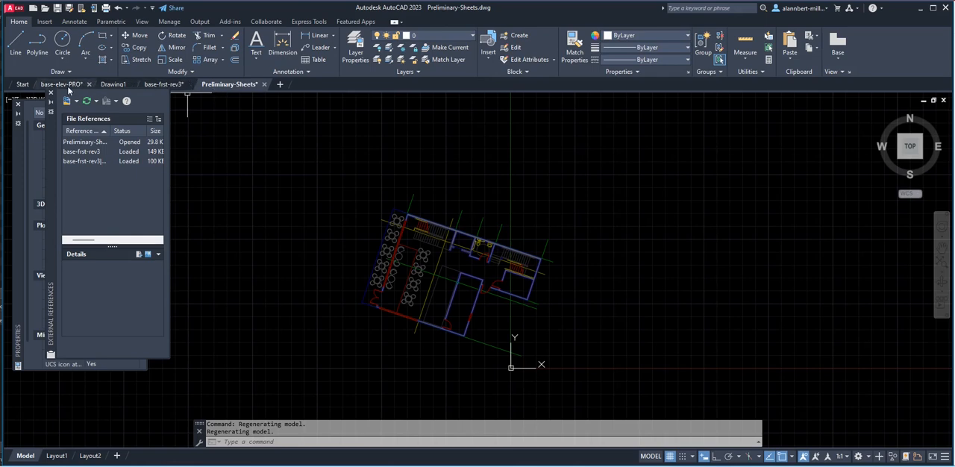
Check how the plan is oriented in the base-frst-rev3 drawing and return to Preliminary-Sheets.
{"action": "left_click", "coordinate": [147, 83]}
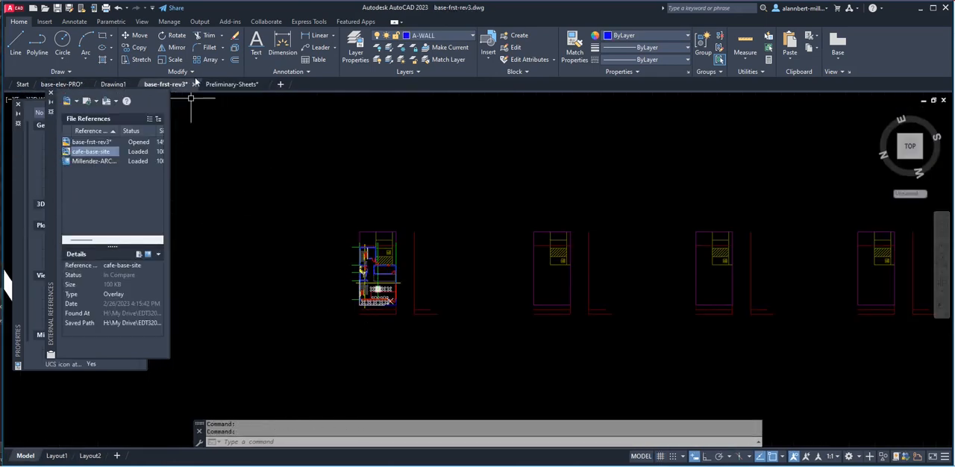
{"action": "key", "text": "ctrl+Tab"}
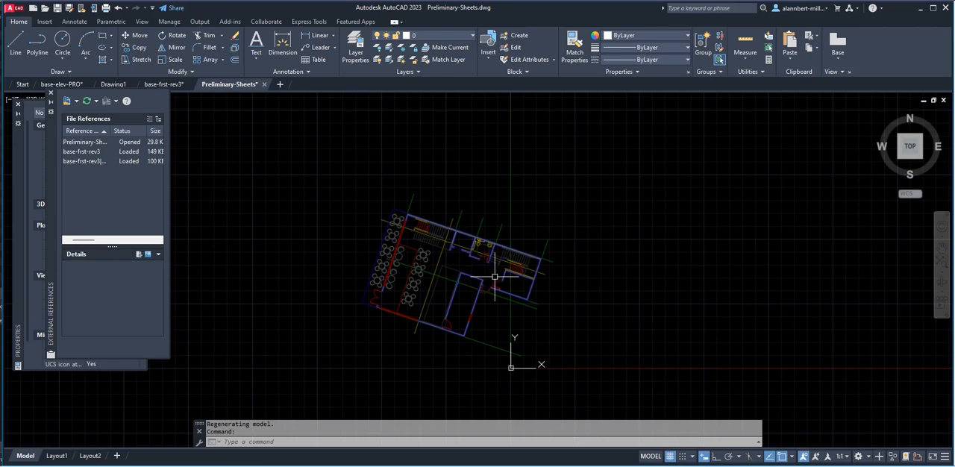
{"action": "scroll", "coordinate": [591, 330], "scroll_direction": "down", "scroll_amount": 4}
{"action": "middle_click_drag", "start_coordinate": [577, 335], "coordinate": [484, 276]}
{"action": "scroll", "coordinate": [446, 270], "scroll_direction": "up", "scroll_amount": 3}
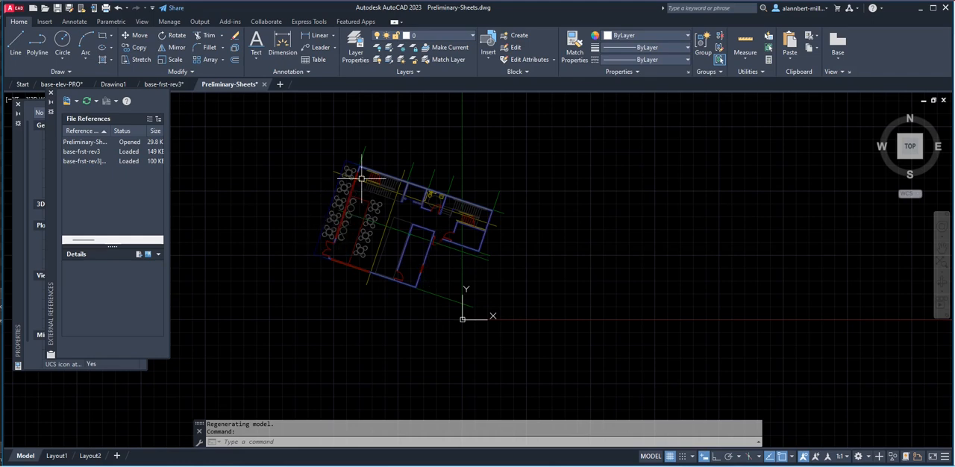
Rotate the attached ground floor plan about its patio outline's upper corner, taking the outline edge as reference and 0° with ortho on as the new angle.
{"action": "key", "text": "Return"}
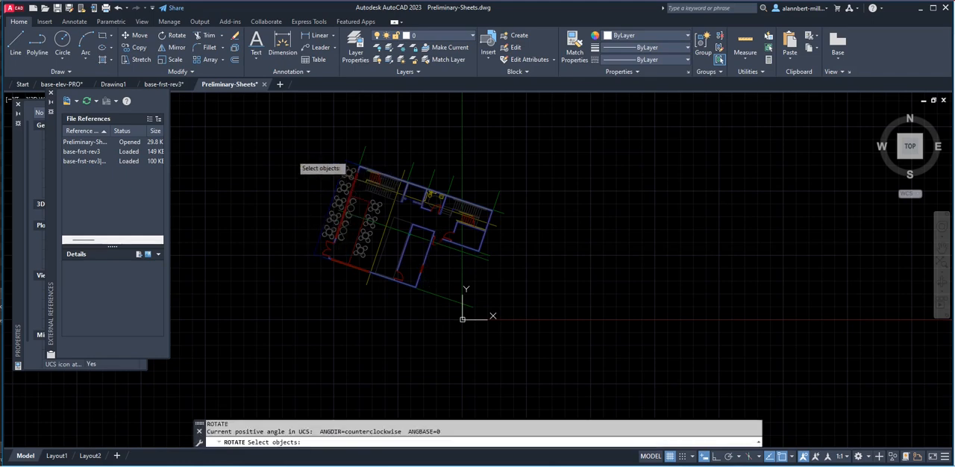
{"action": "left_click", "coordinate": [350, 188]}
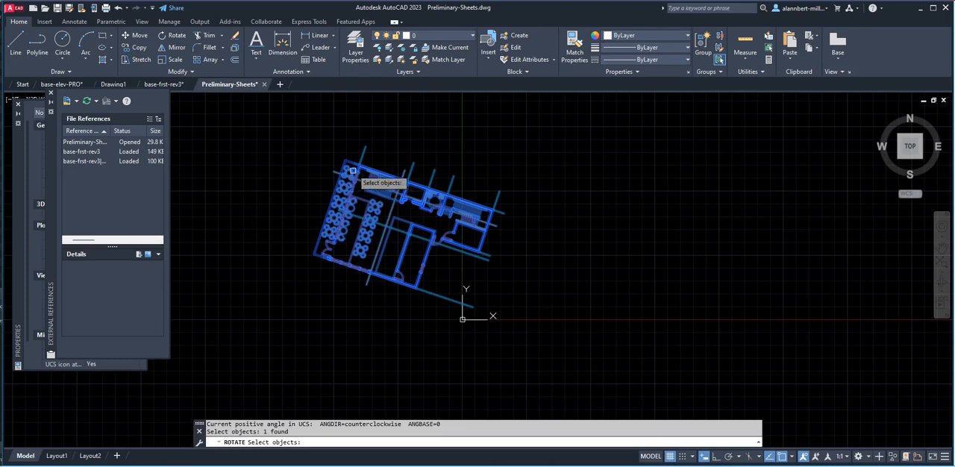
{"action": "key", "text": "Return"}
{"action": "scroll", "coordinate": [355, 164], "scroll_direction": "up", "scroll_amount": 6}
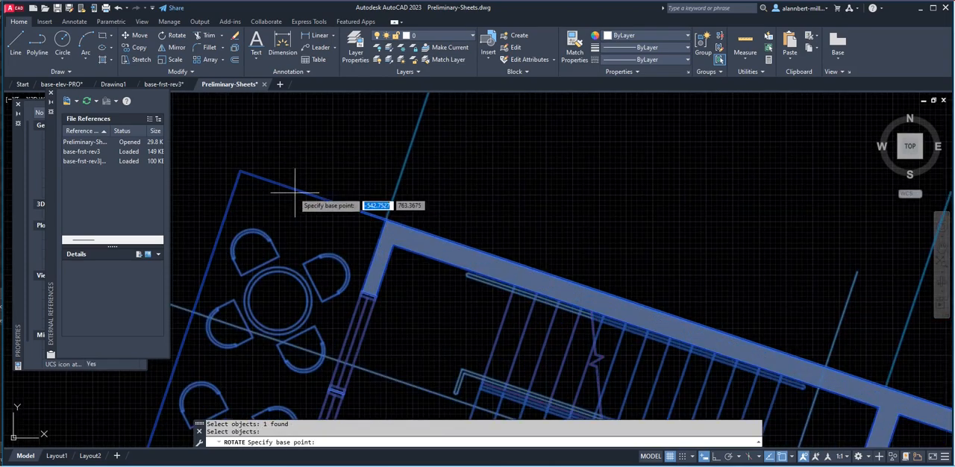
{"action": "left_click", "coordinate": [241, 172]}
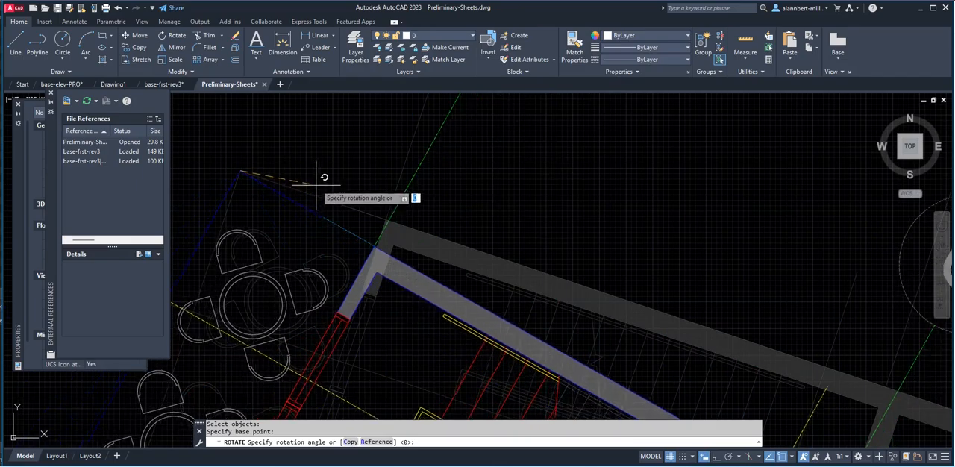
{"action": "scroll", "coordinate": [346, 160], "scroll_direction": "down", "scroll_amount": 5}
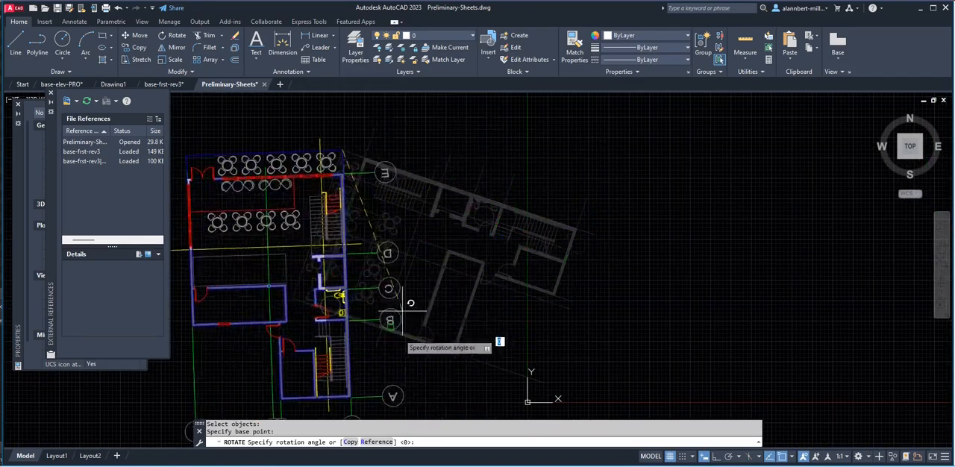
{"action": "left_click", "coordinate": [371, 443]}
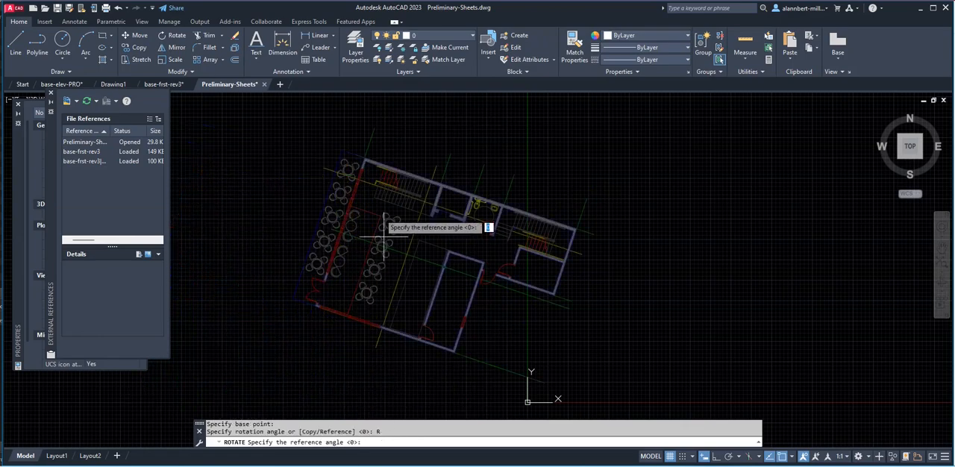
{"action": "scroll", "coordinate": [347, 160], "scroll_direction": "up", "scroll_amount": 5}
{"action": "left_click", "coordinate": [353, 153]}
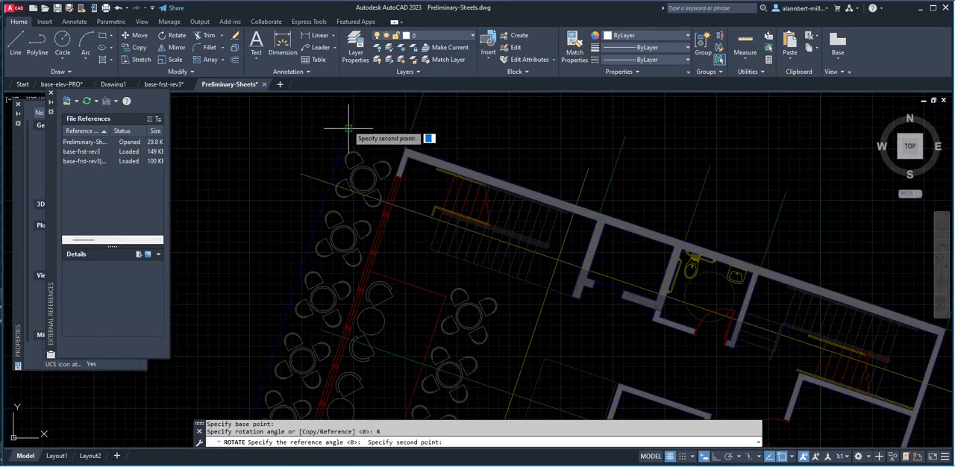
{"action": "scroll", "coordinate": [306, 209], "scroll_direction": "down", "scroll_amount": 5}
{"action": "scroll", "coordinate": [280, 259], "scroll_direction": "up", "scroll_amount": 5}
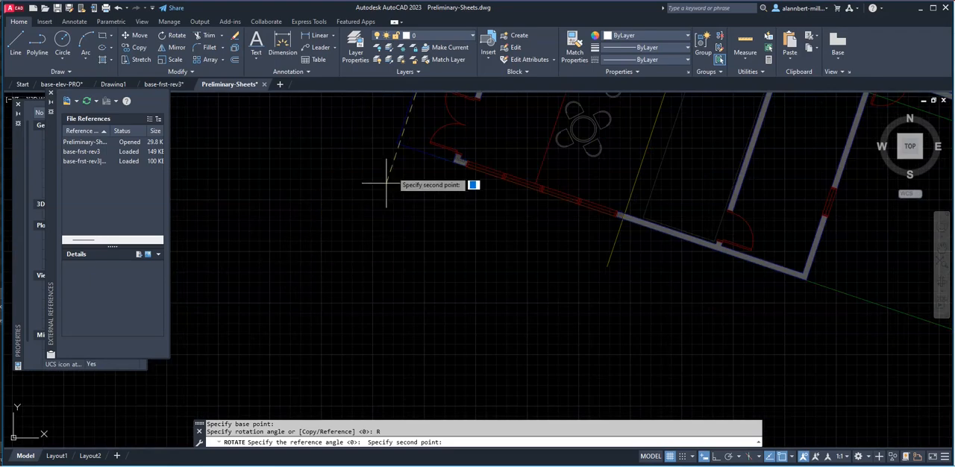
{"action": "left_click", "coordinate": [397, 143]}
{"action": "scroll", "coordinate": [418, 164], "scroll_direction": "down", "scroll_amount": 8}
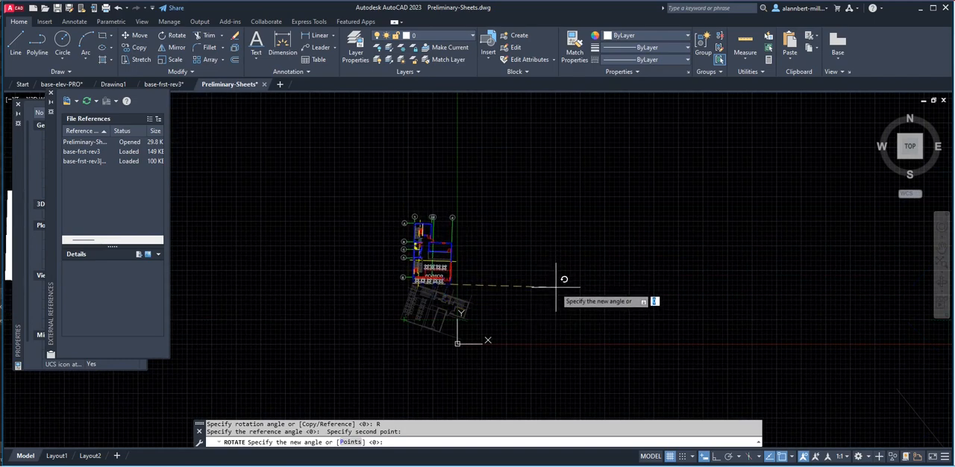
{"action": "left_click", "coordinate": [714, 458]}
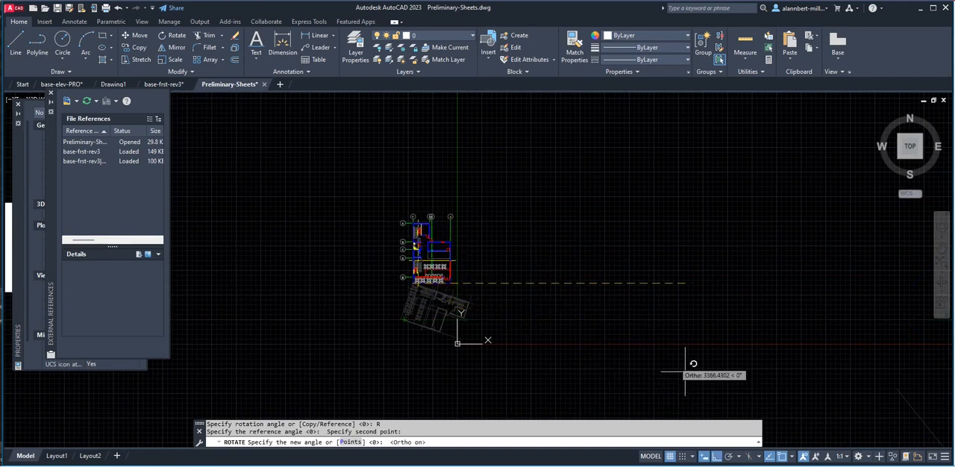
{"action": "left_click", "coordinate": [556, 278]}
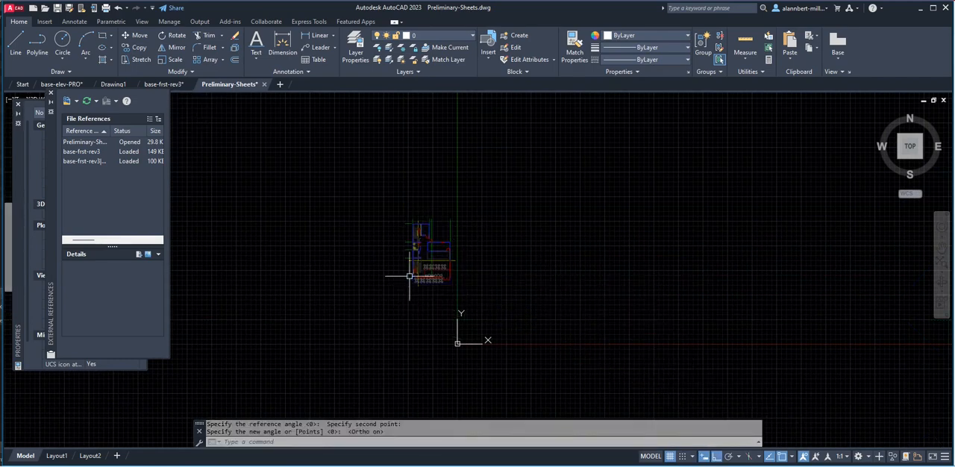
Move the straightened ground floor plan horizontally with ortho on, placing it freehand on the positive-X side of the origin.
{"action": "scroll", "coordinate": [429, 278], "scroll_direction": "up", "scroll_amount": 6}
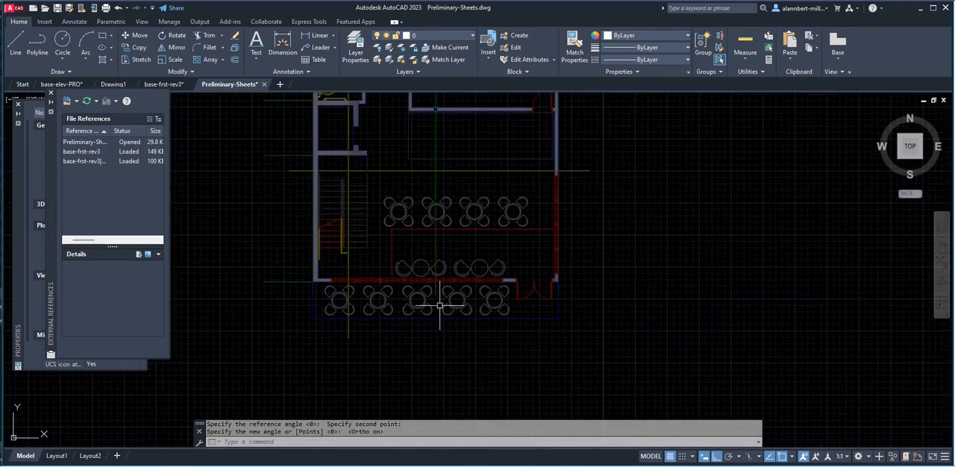
{"action": "scroll", "coordinate": [374, 328], "scroll_direction": "down", "scroll_amount": 6}
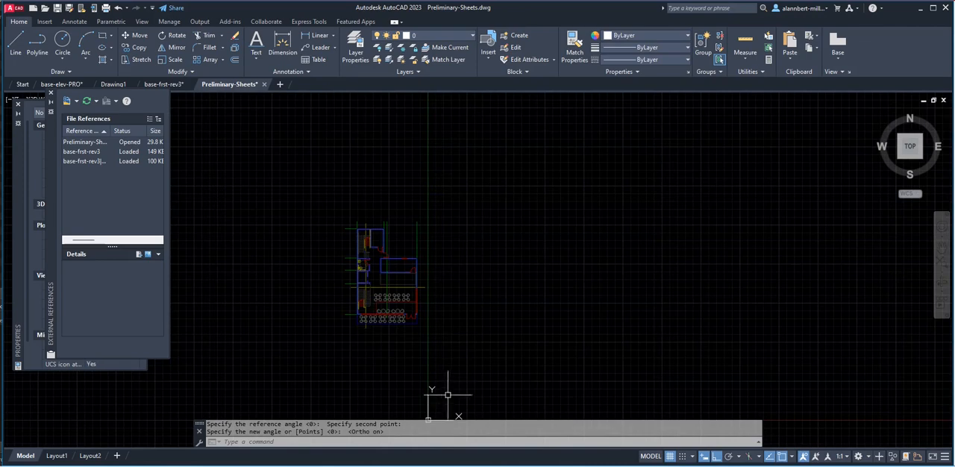
{"action": "middle_click_drag", "start_coordinate": [448, 395], "coordinate": [401, 252]}
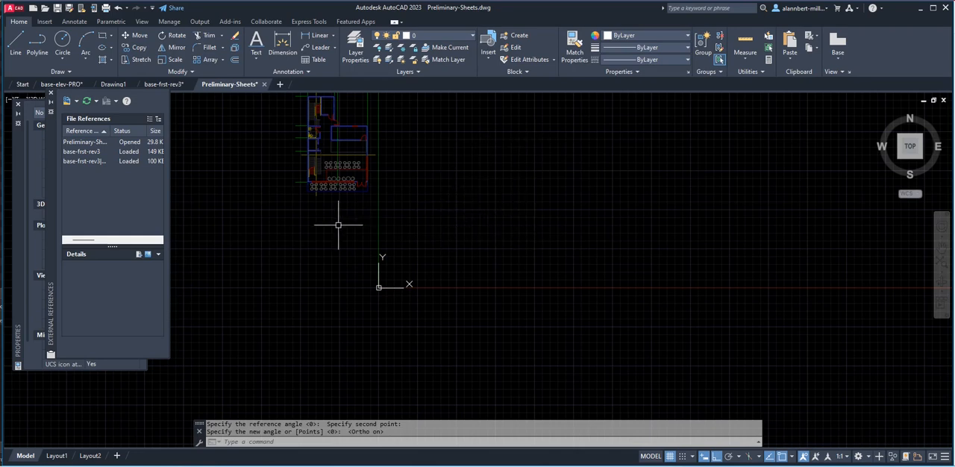
{"action": "middle_click_drag", "start_coordinate": [460, 254], "coordinate": [431, 337]}
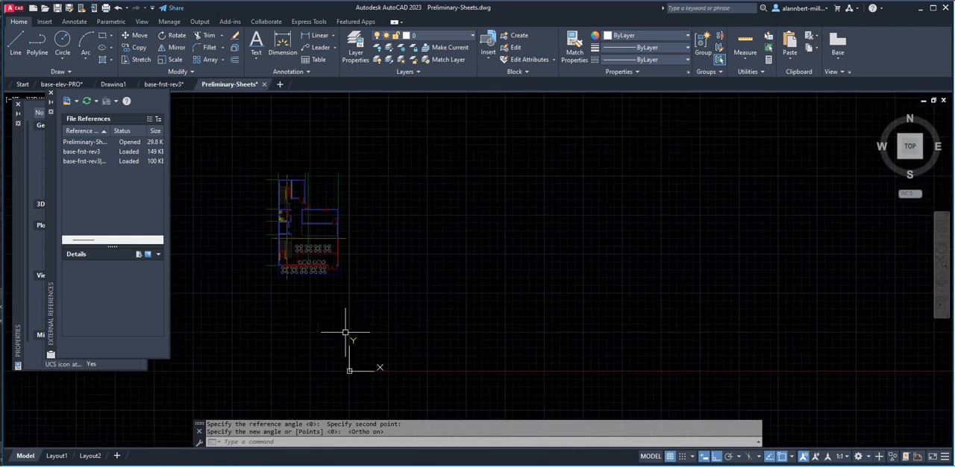
{"action": "key", "text": "Return"}
{"action": "left_click", "coordinate": [277, 268]}
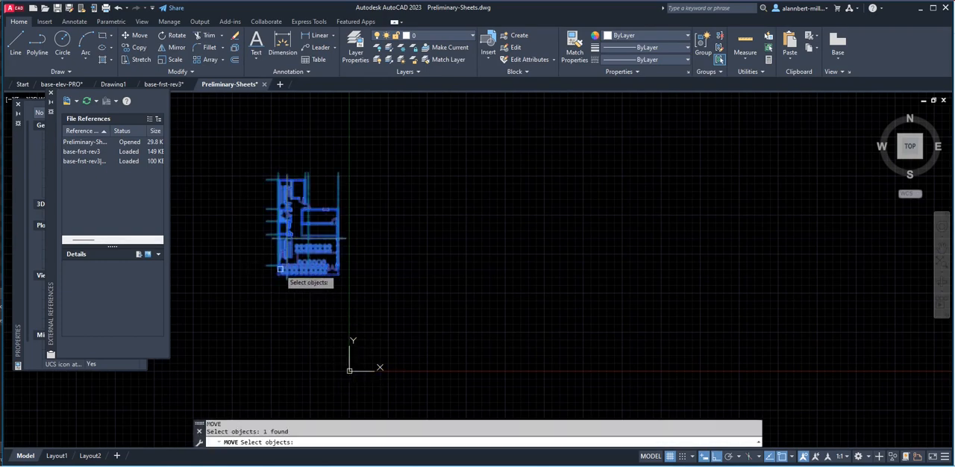
{"action": "key", "text": "Return"}
{"action": "left_click", "coordinate": [269, 266]}
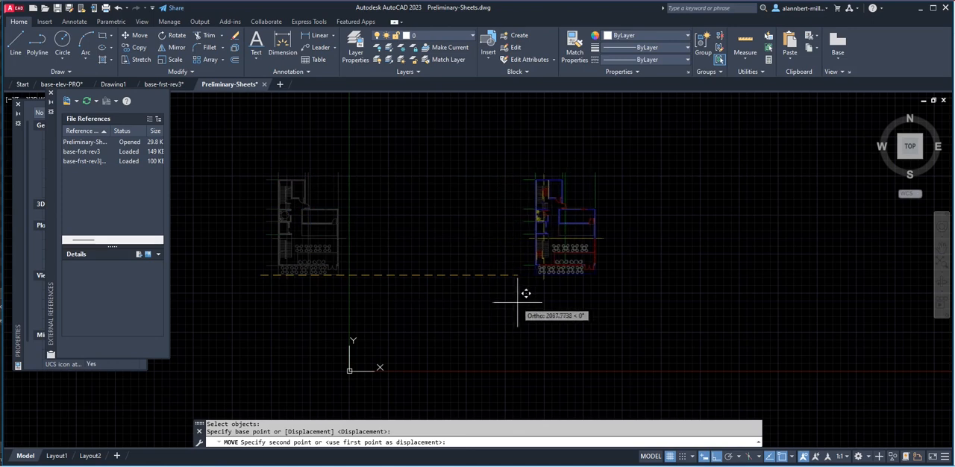
{"action": "left_click", "coordinate": [471, 292]}
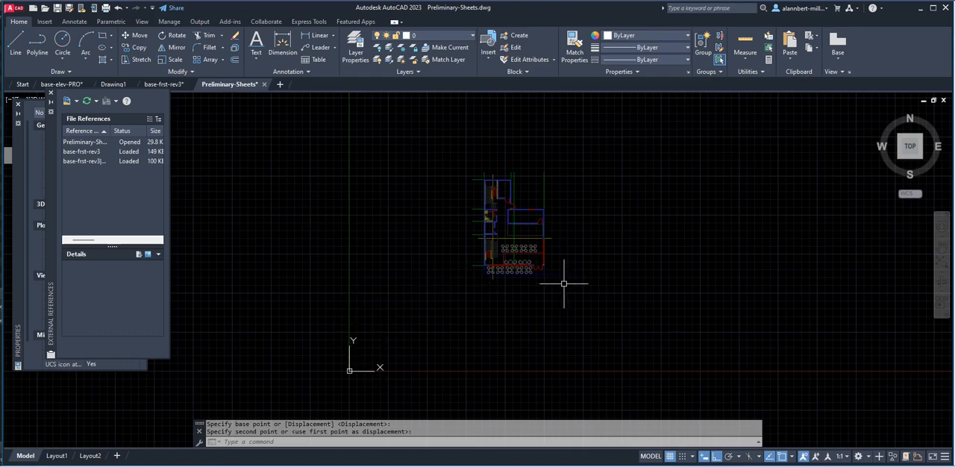
Clip the ground floor plan reference with XCLIP, using a new rectangular boundary about 1030 by 1383 units around the plan.
{"action": "scroll", "coordinate": [591, 272], "scroll_direction": "down", "scroll_amount": 4}
{"action": "mouse_move", "coordinate": [599, 265]}
{"action": "middle_mouse_down"}
{"action": "mouse_move", "coordinate": [442, 320]}
{"action": "mouse_move", "coordinate": [426, 188]}
{"action": "middle_mouse_up"}
{"action": "scroll", "coordinate": [442, 320], "scroll_direction": "down", "scroll_amount": 1}
{"action": "scroll", "coordinate": [428, 294], "scroll_direction": "up", "scroll_amount": 4}
{"action": "type", "text": "clip"}
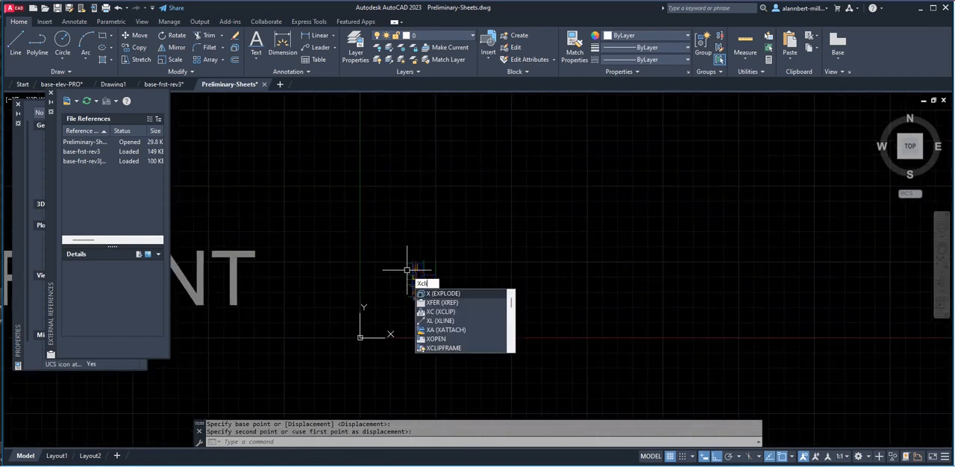
{"action": "key", "text": "Return"}
{"action": "left_click", "coordinate": [409, 269]}
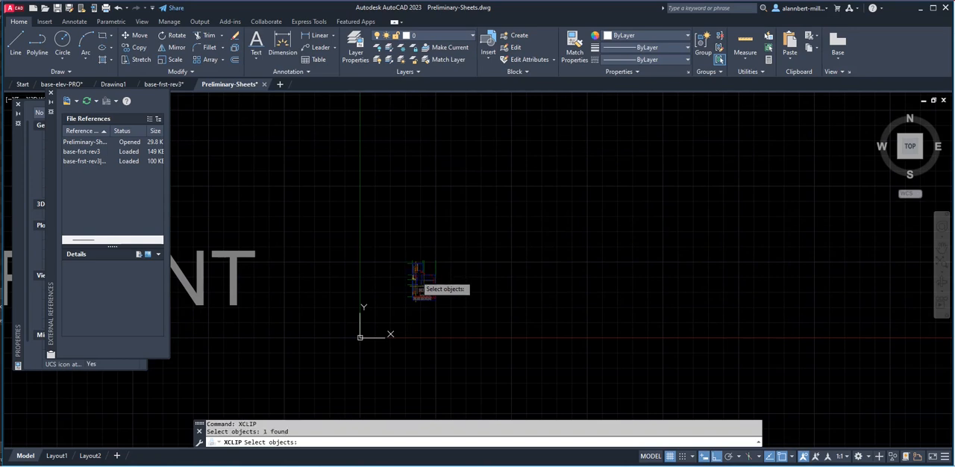
{"action": "key", "text": "Return"}
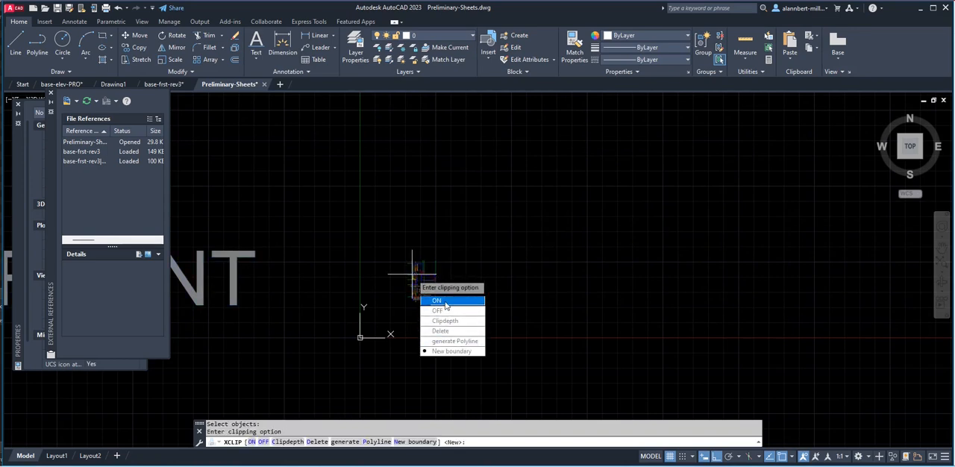
{"action": "left_click", "coordinate": [449, 352]}
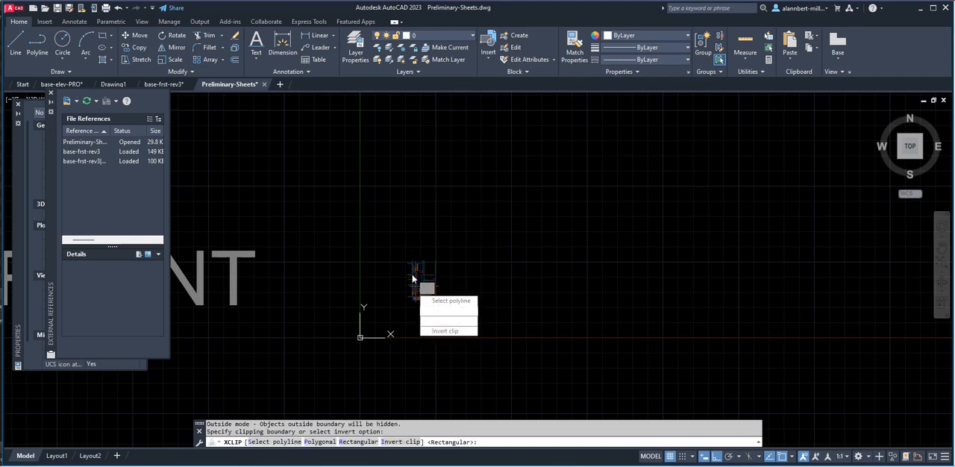
{"action": "left_click", "coordinate": [364, 441]}
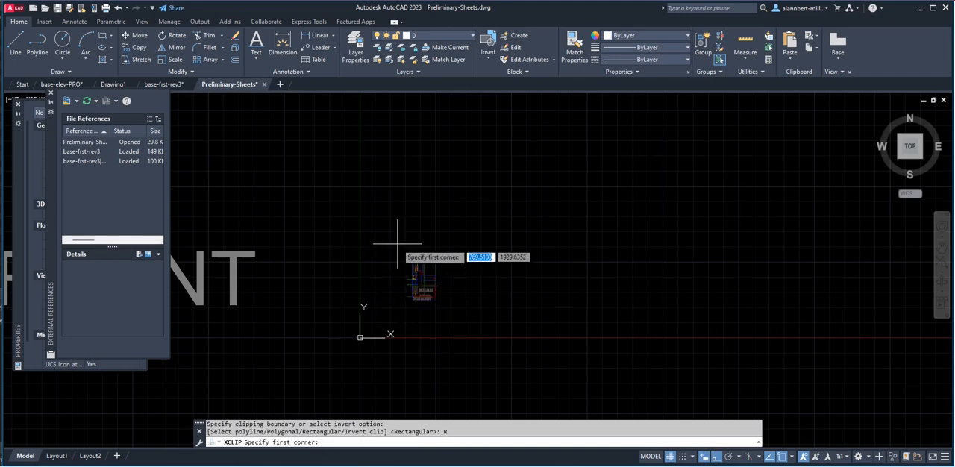
{"action": "left_click", "coordinate": [397, 242]}
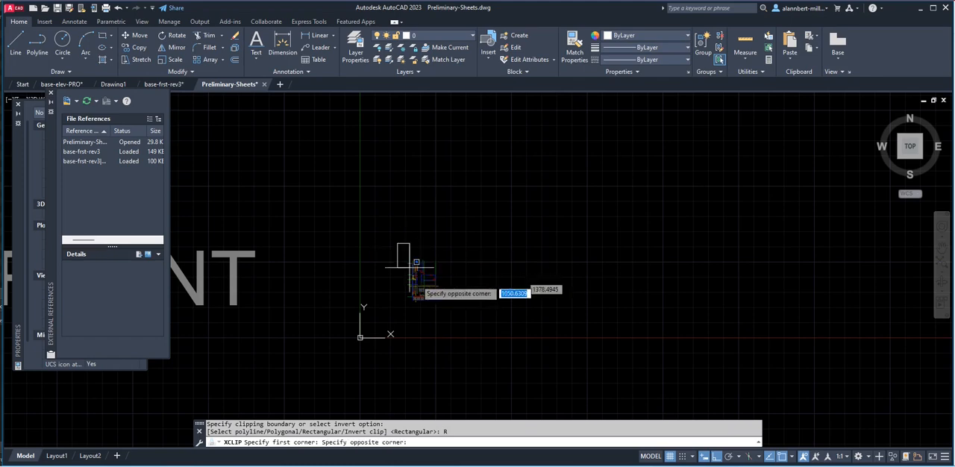
{"action": "left_click", "coordinate": [447, 311]}
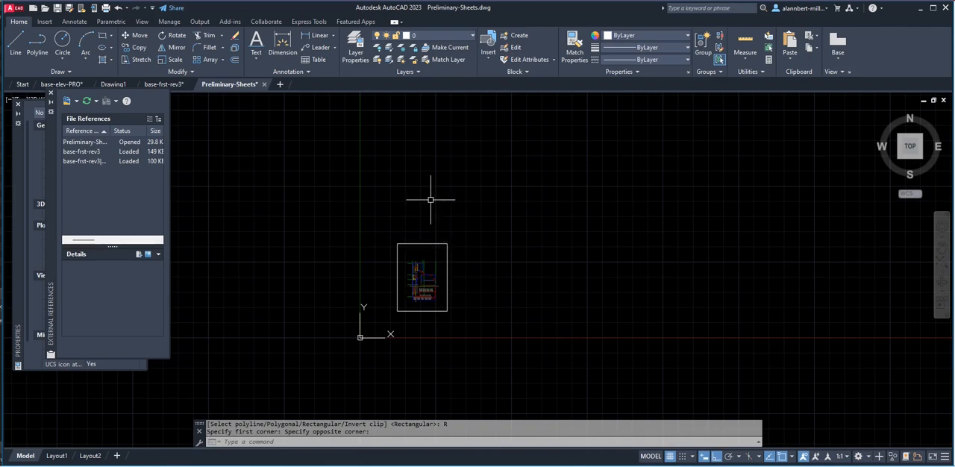
Attach base-second-rev2.dwg as an external reference at scale 1 and rotation 0, inserting it freehand above the clipped ground floor plan.
{"action": "mouse_move", "coordinate": [435, 212]}
{"action": "middle_mouse_down"}
{"action": "mouse_move", "coordinate": [438, 239]}
{"action": "mouse_move", "coordinate": [397, 320]}
{"action": "middle_mouse_up"}
{"action": "scroll", "coordinate": [437, 239], "scroll_direction": "down", "scroll_amount": 4}
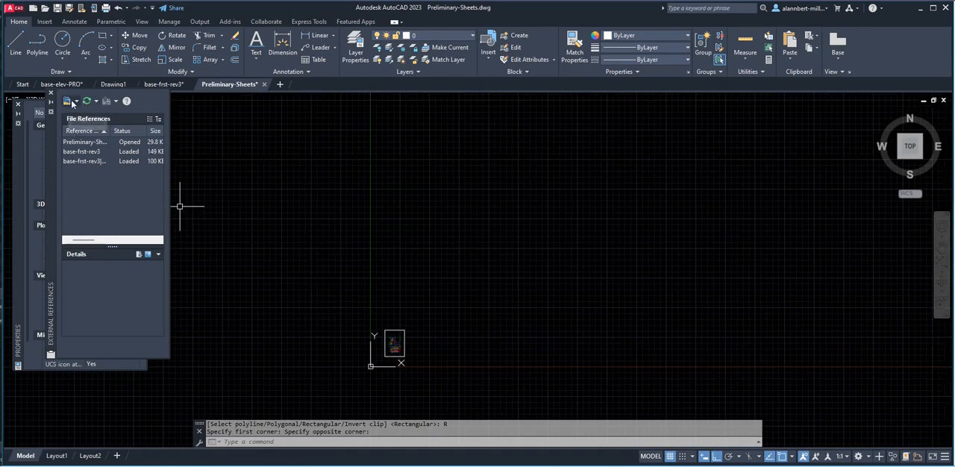
{"action": "left_click", "coordinate": [76, 101]}
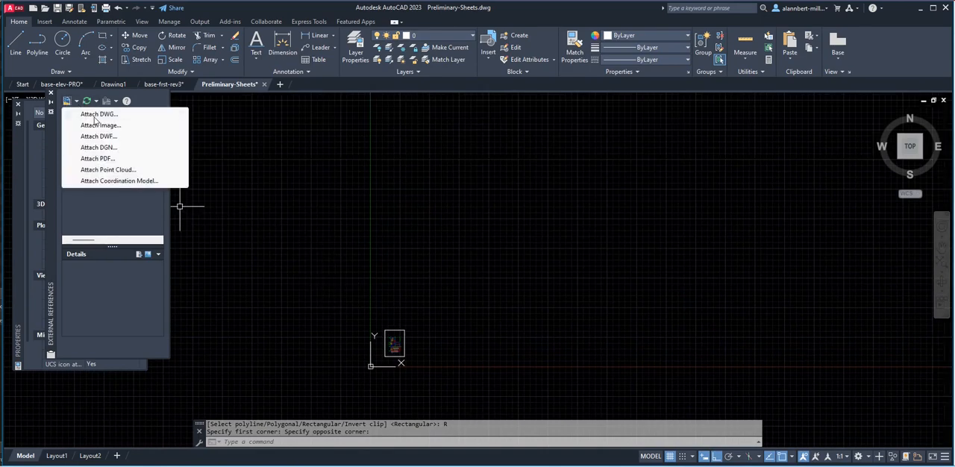
{"action": "left_click", "coordinate": [95, 116]}
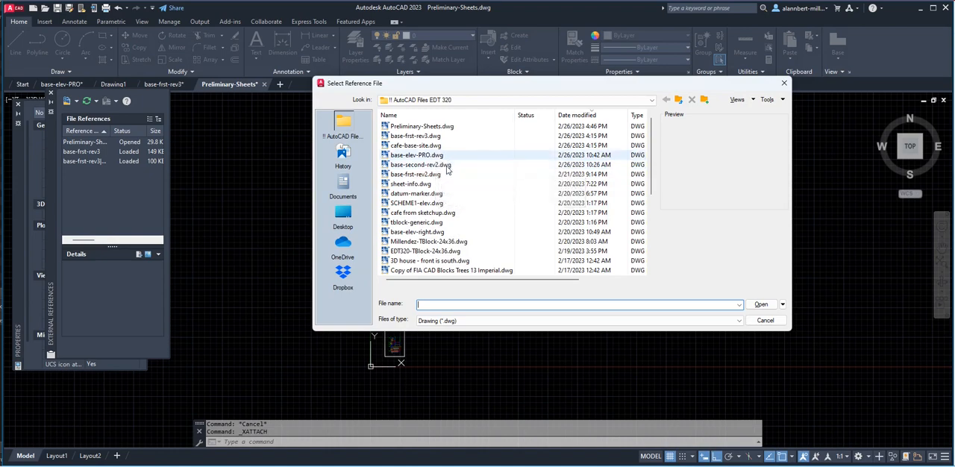
{"action": "left_click", "coordinate": [428, 116]}
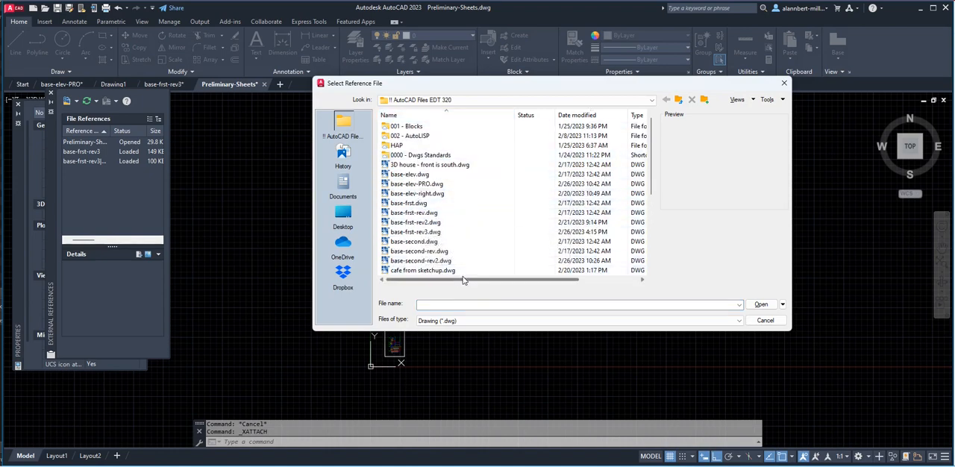
{"action": "left_click", "coordinate": [432, 262]}
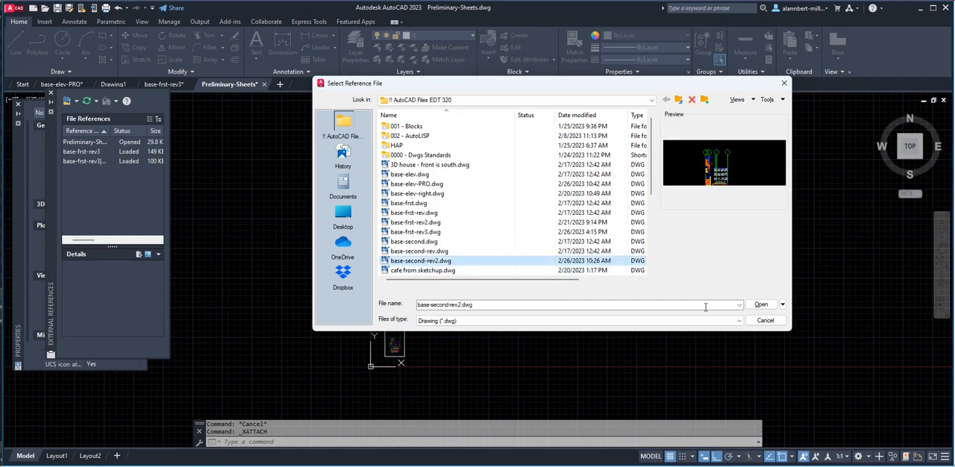
{"action": "left_click", "coordinate": [761, 304]}
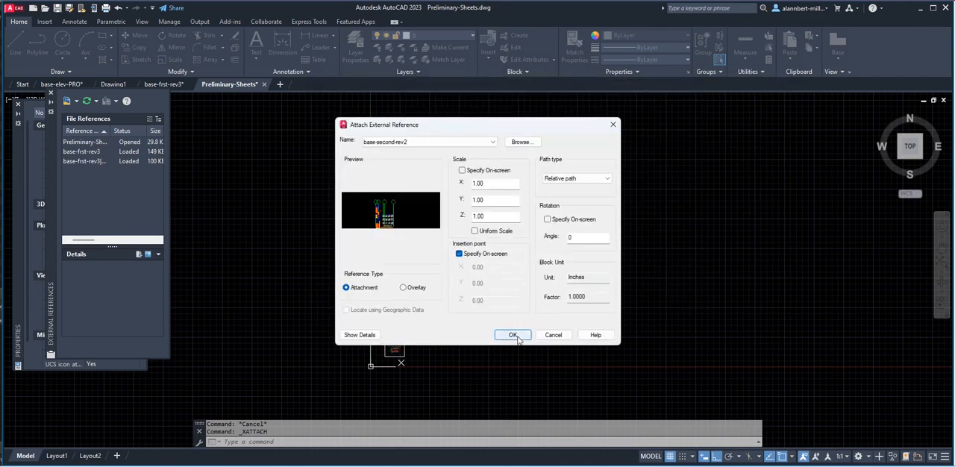
{"action": "left_click", "coordinate": [514, 335]}
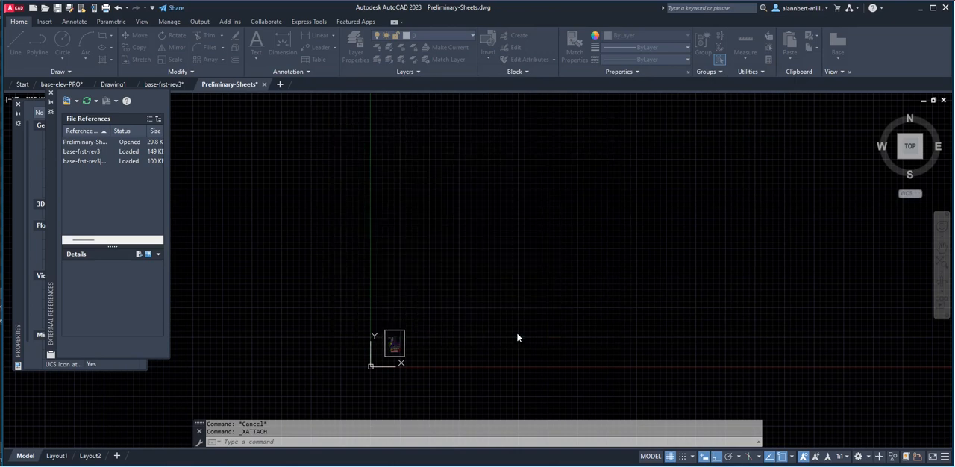
{"action": "left_click", "coordinate": [475, 229]}
{"action": "scroll", "coordinate": [460, 236], "scroll_direction": "up", "scroll_amount": 8}
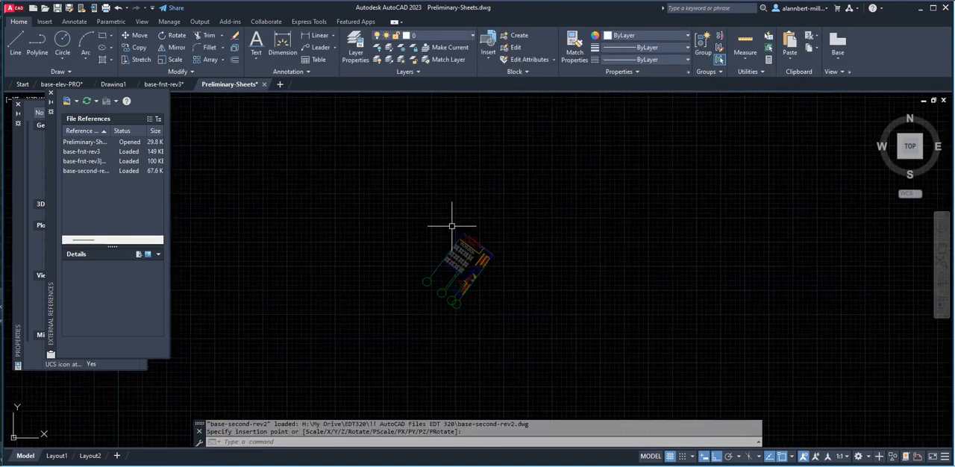
Rotate the second floor plan about its outer stair-side wall corner, taking that wall's outer edge as reference and 0° with ortho on as the new angle.
{"action": "scroll", "coordinate": [496, 244], "scroll_direction": "down", "scroll_amount": 6}
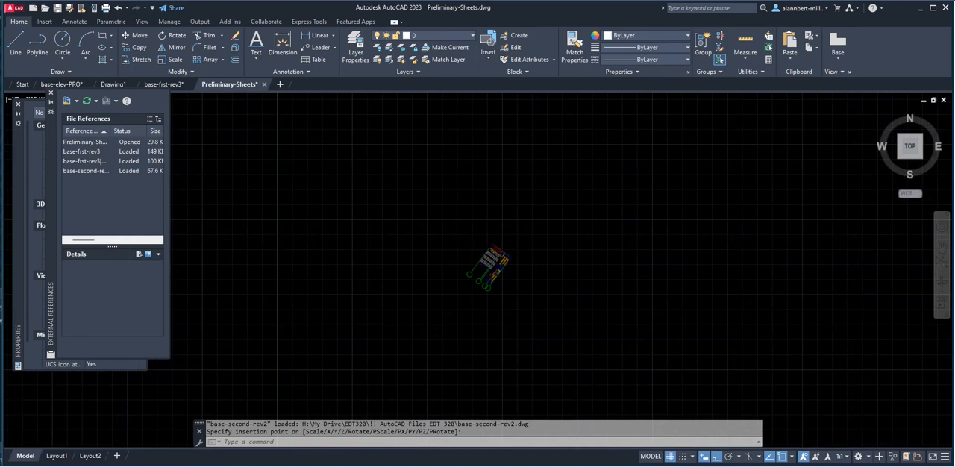
{"action": "scroll", "coordinate": [494, 255], "scroll_direction": "up", "scroll_amount": 6}
{"action": "scroll", "coordinate": [496, 258], "scroll_direction": "down", "scroll_amount": 8}
{"action": "scroll", "coordinate": [498, 261], "scroll_direction": "up", "scroll_amount": 2}
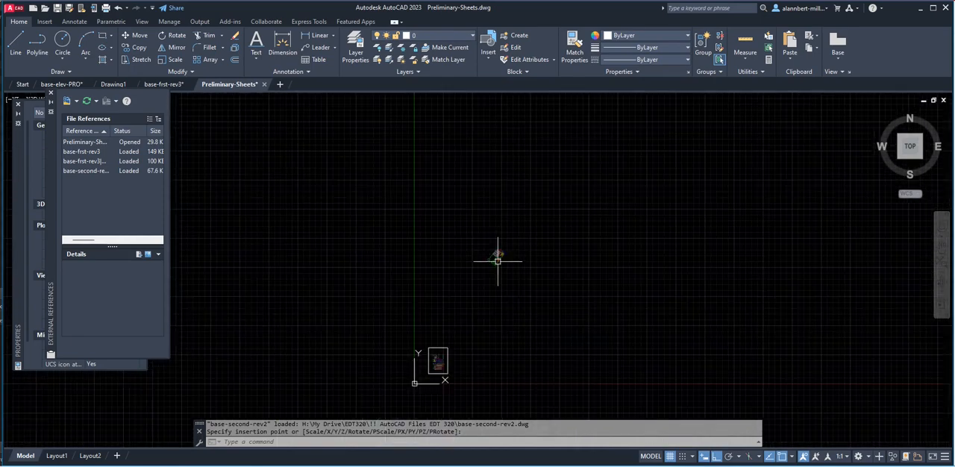
{"action": "scroll", "coordinate": [498, 254], "scroll_direction": "up", "scroll_amount": 2}
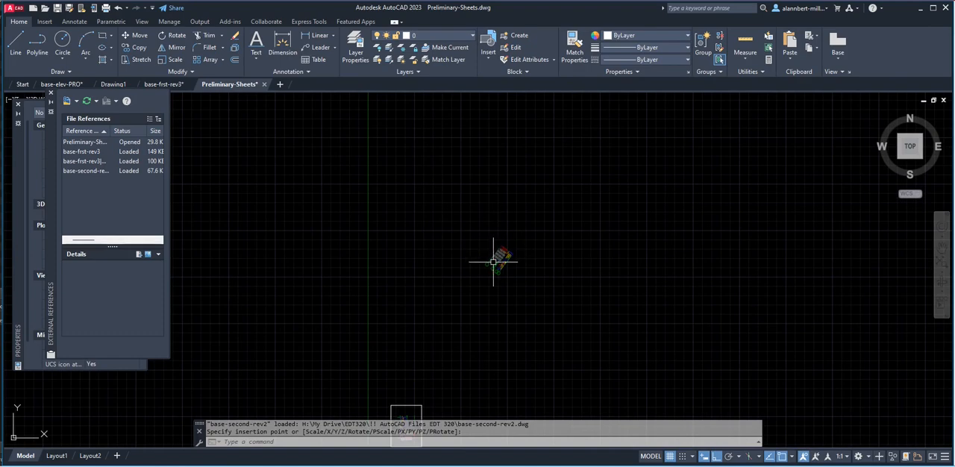
{"action": "scroll", "coordinate": [496, 254], "scroll_direction": "down", "scroll_amount": 4}
{"action": "scroll", "coordinate": [500, 270], "scroll_direction": "up", "scroll_amount": 4}
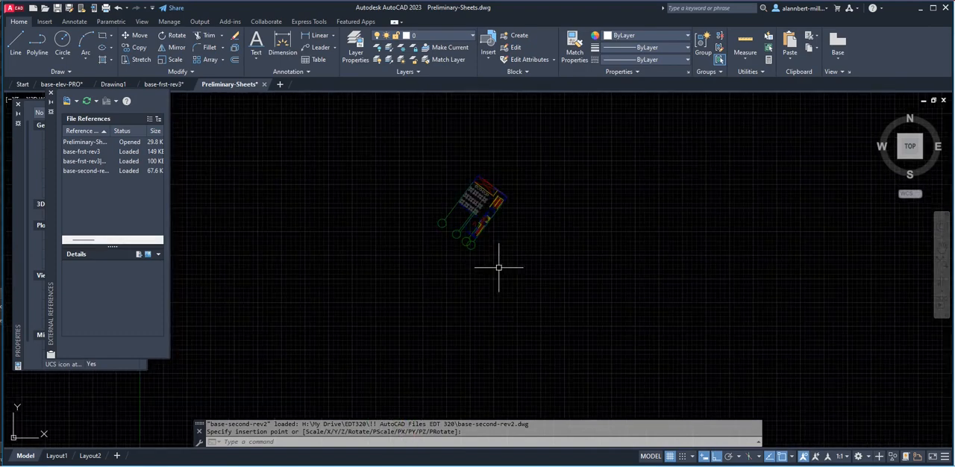
{"action": "scroll", "coordinate": [480, 200], "scroll_direction": "up", "scroll_amount": 3}
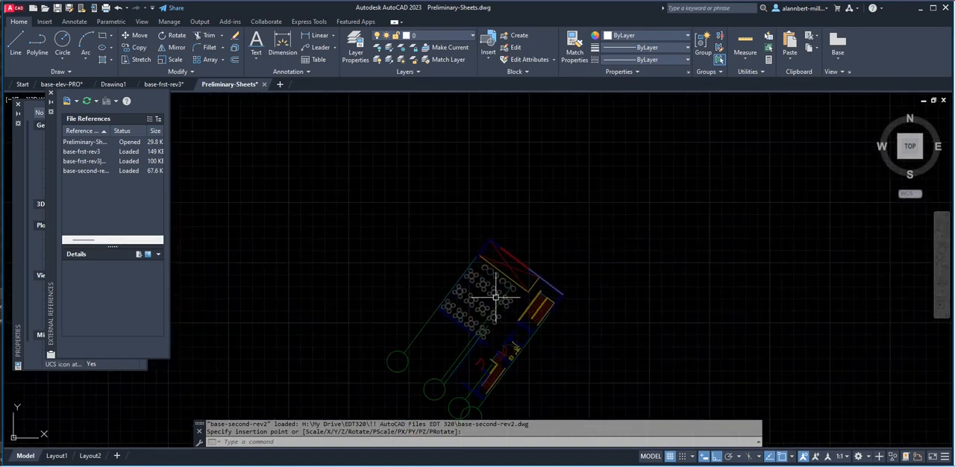
{"action": "key", "text": "Return"}
{"action": "left_click", "coordinate": [493, 297]}
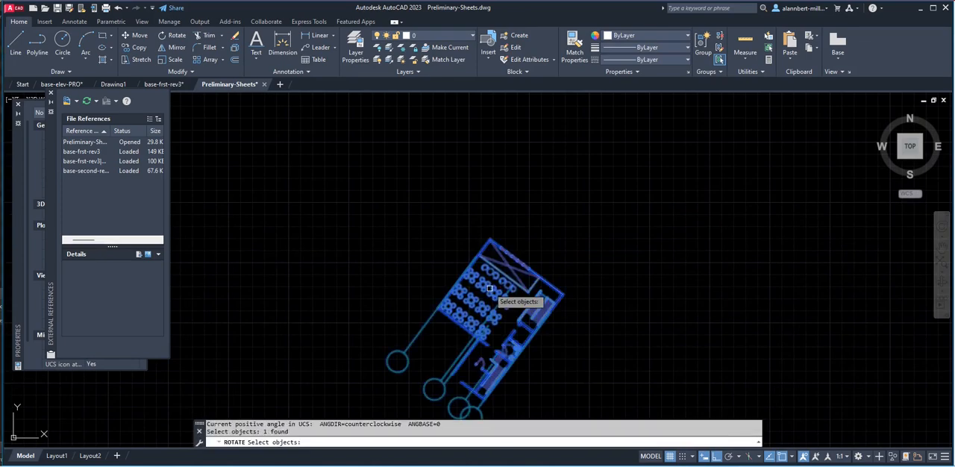
{"action": "key", "text": "Return"}
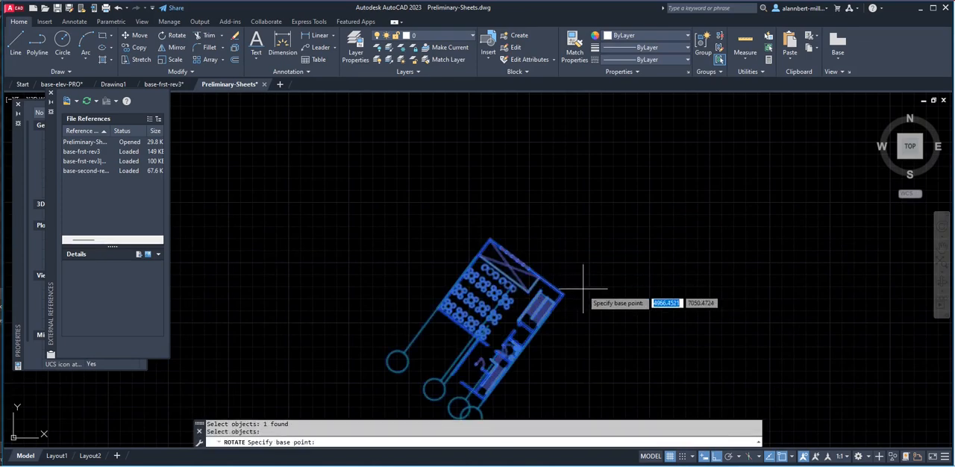
{"action": "scroll", "coordinate": [575, 303], "scroll_direction": "up", "scroll_amount": 5}
{"action": "scroll", "coordinate": [567, 301], "scroll_direction": "up", "scroll_amount": 3}
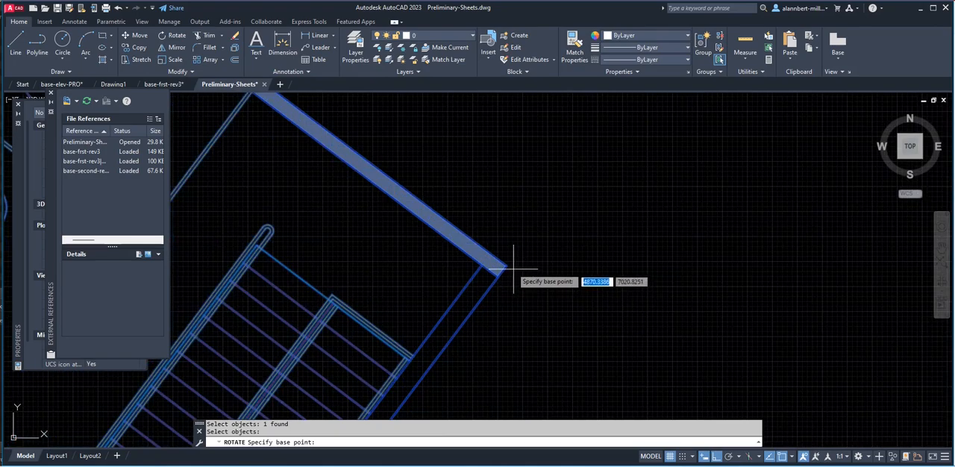
{"action": "left_click", "coordinate": [505, 266]}
{"action": "scroll", "coordinate": [513, 262], "scroll_direction": "down", "scroll_amount": 6}
{"action": "type", "text": "r"}
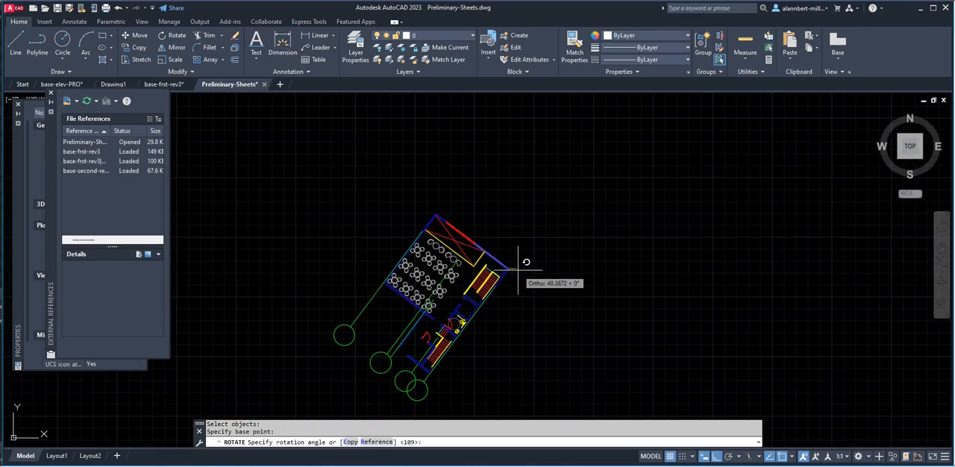
{"action": "key", "text": "Return"}
{"action": "scroll", "coordinate": [522, 270], "scroll_direction": "up", "scroll_amount": 2}
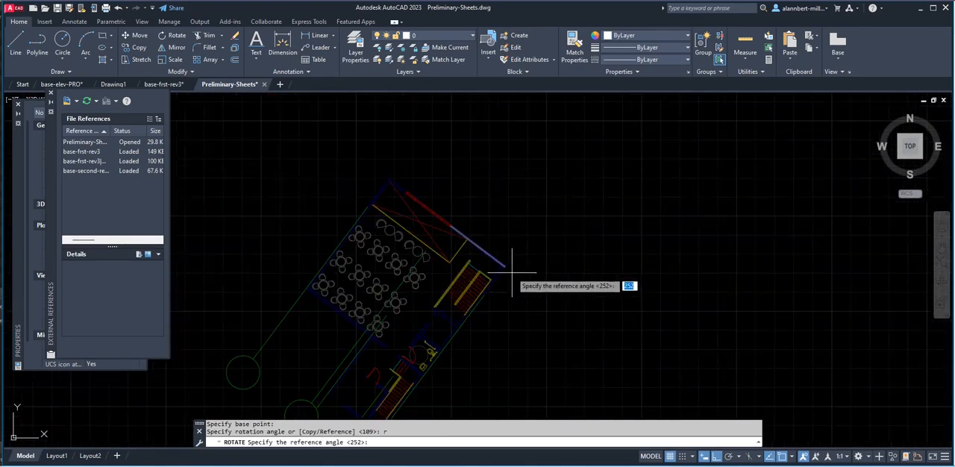
{"action": "scroll", "coordinate": [505, 265], "scroll_direction": "up", "scroll_amount": 4}
{"action": "left_click", "coordinate": [489, 243]}
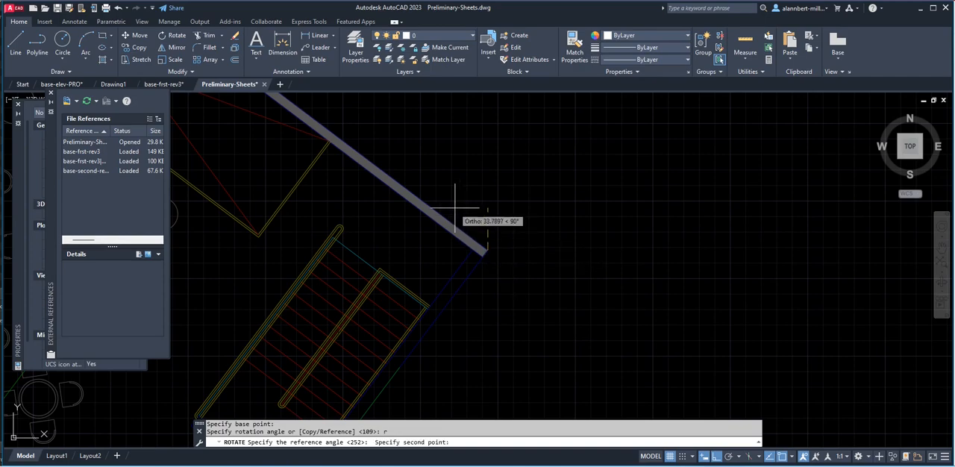
{"action": "scroll", "coordinate": [457, 203], "scroll_direction": "down", "scroll_amount": 6}
{"action": "scroll", "coordinate": [462, 269], "scroll_direction": "up", "scroll_amount": 2}
{"action": "scroll", "coordinate": [457, 264], "scroll_direction": "up", "scroll_amount": 4}
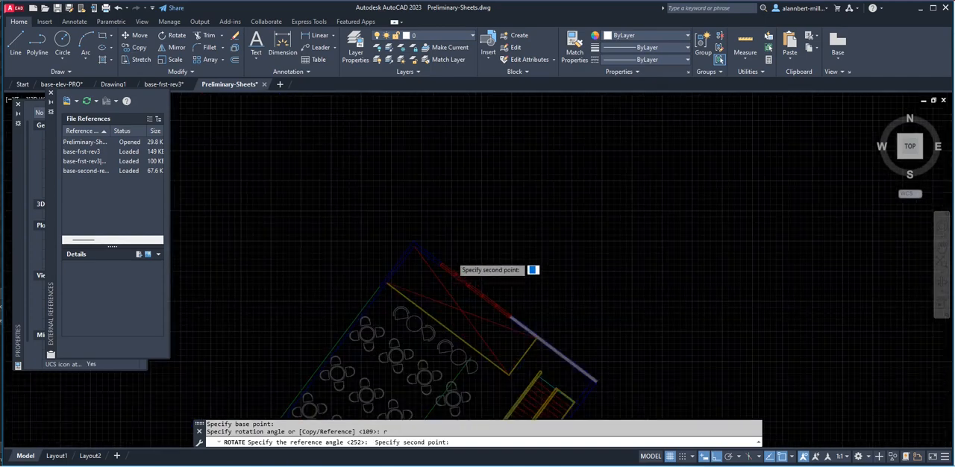
{"action": "left_click", "coordinate": [391, 235]}
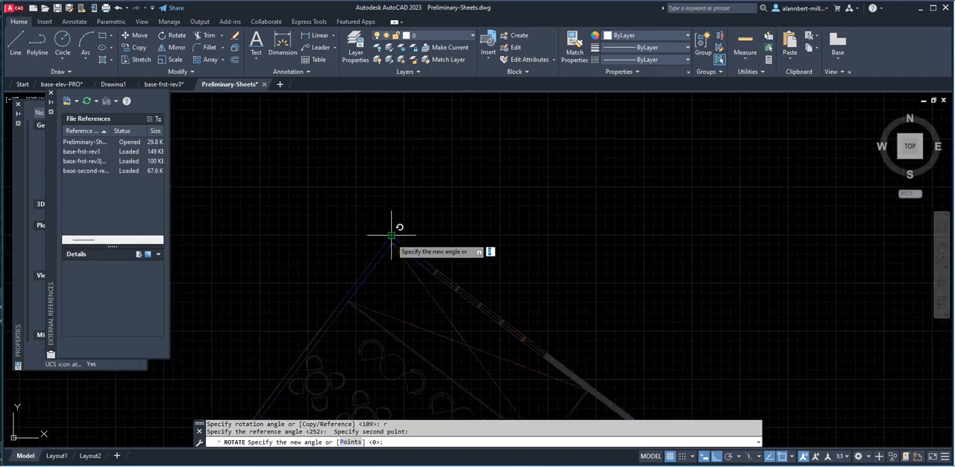
{"action": "scroll", "coordinate": [383, 270], "scroll_direction": "down", "scroll_amount": 6}
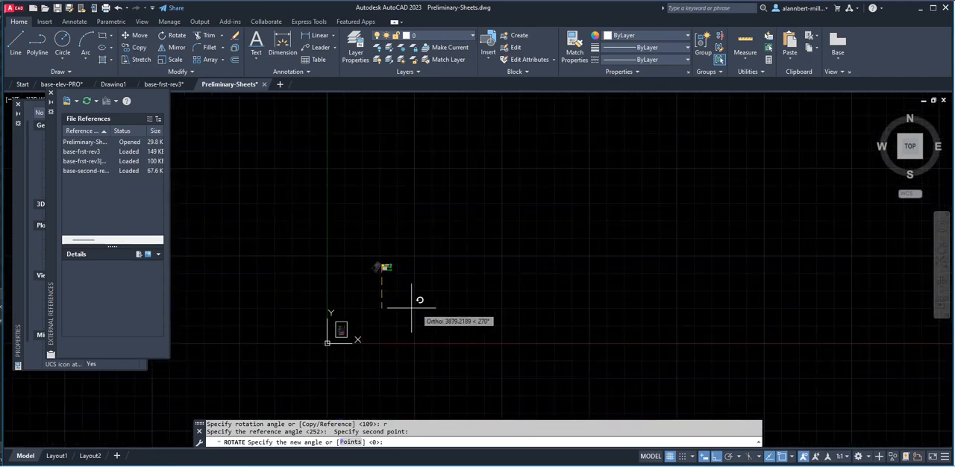
{"action": "left_click", "coordinate": [453, 268]}
{"action": "scroll", "coordinate": [369, 298], "scroll_direction": "up", "scroll_amount": 4}
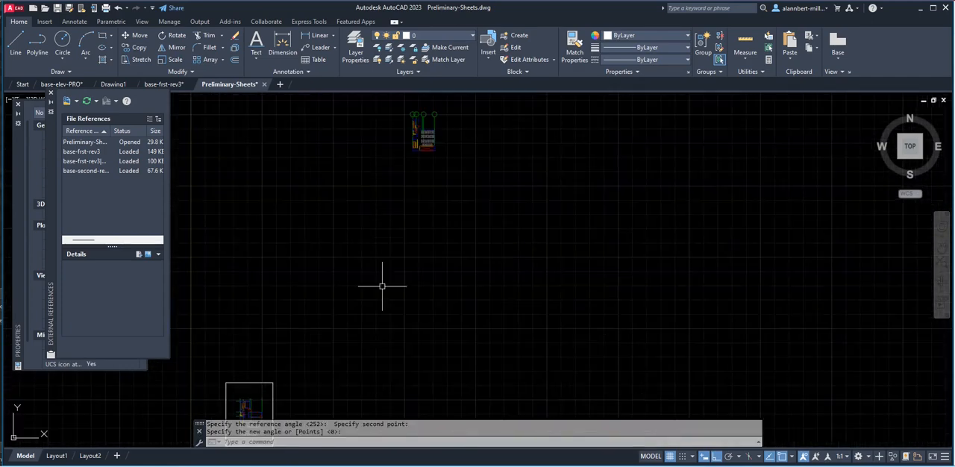
Move the second floor plan by its lower stair-side outer wall corner onto the matching corner of the ground floor plan.
{"action": "scroll", "coordinate": [367, 299], "scroll_direction": "down", "scroll_amount": 4}
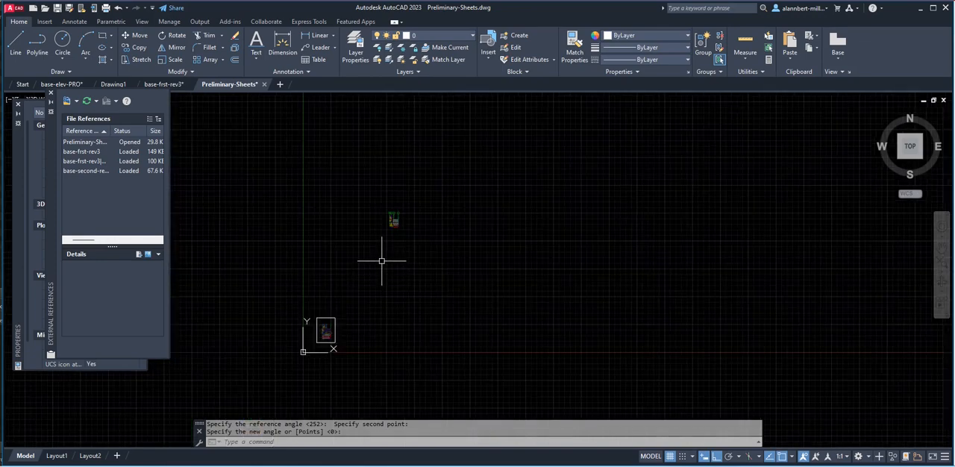
{"action": "type", "text": "m"}
{"action": "key", "text": "Return"}
{"action": "left_click", "coordinate": [391, 225]}
{"action": "key", "text": "Return"}
{"action": "scroll", "coordinate": [387, 232], "scroll_direction": "up", "scroll_amount": 5}
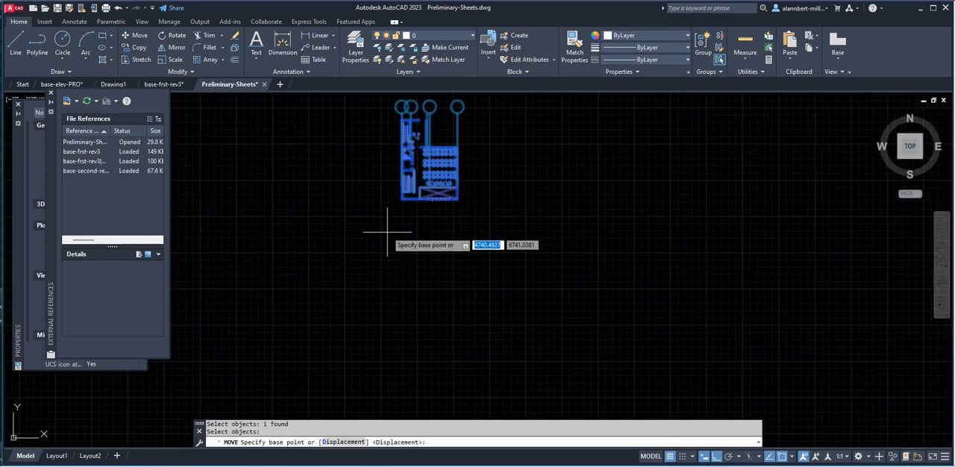
{"action": "scroll", "coordinate": [384, 224], "scroll_direction": "up", "scroll_amount": 3}
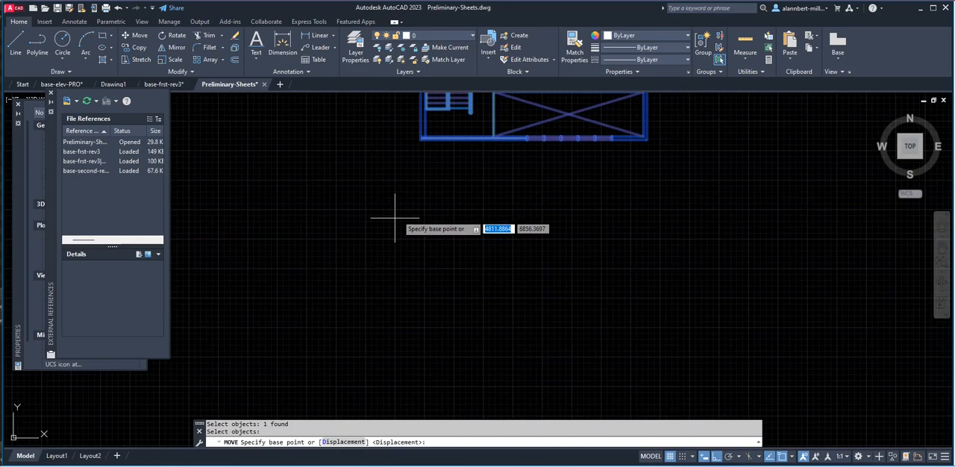
{"action": "left_click", "coordinate": [416, 155]}
{"action": "scroll", "coordinate": [366, 262], "scroll_direction": "down", "scroll_amount": 6}
{"action": "middle_click_drag", "start_coordinate": [339, 319], "coordinate": [480, 179]}
{"action": "middle_click_drag", "start_coordinate": [370, 349], "coordinate": [406, 227]}
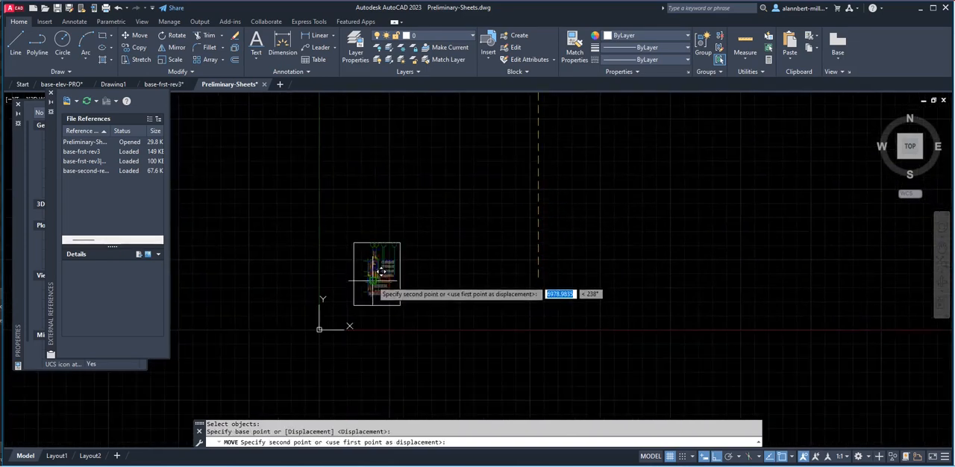
{"action": "scroll", "coordinate": [377, 282], "scroll_direction": "up", "scroll_amount": 8}
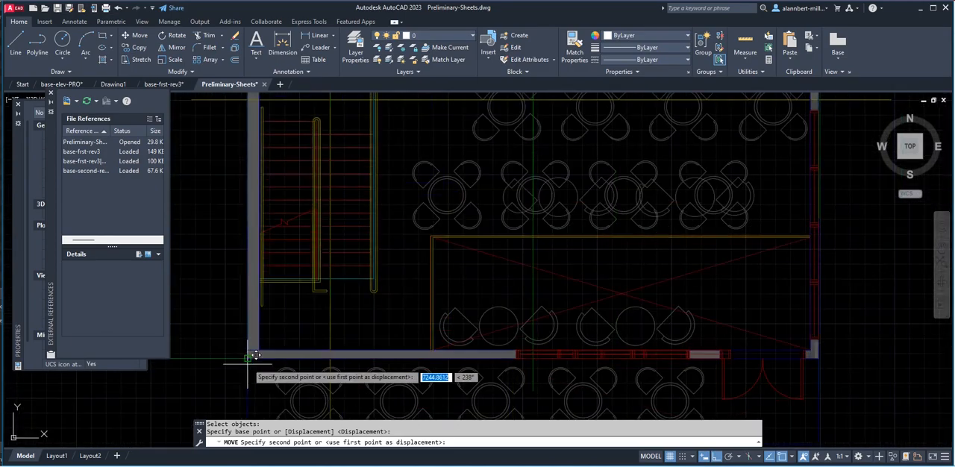
{"action": "left_click", "coordinate": [249, 361]}
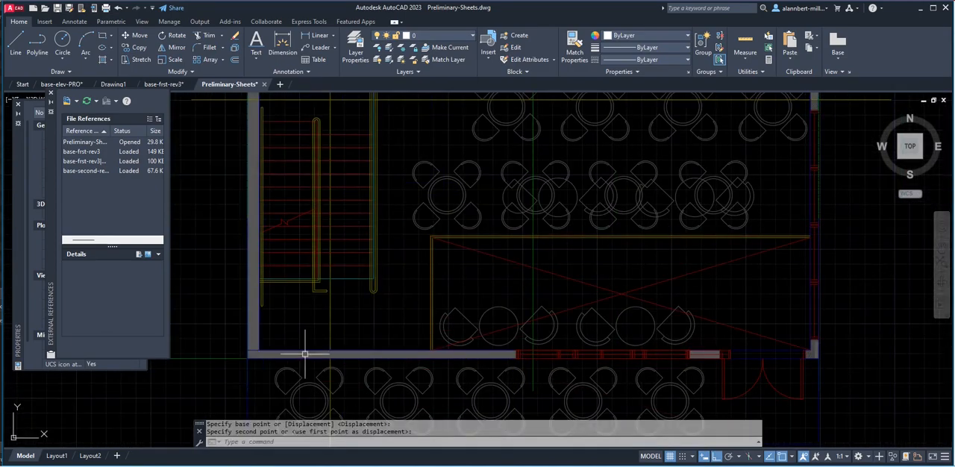
Move the previously selected second floor plan horizontally with ortho on, placing it freehand on the positive-X side of the clipped ground floor plan.
{"action": "scroll", "coordinate": [494, 300], "scroll_direction": "down", "scroll_amount": 6}
{"action": "type", "text": "m"}
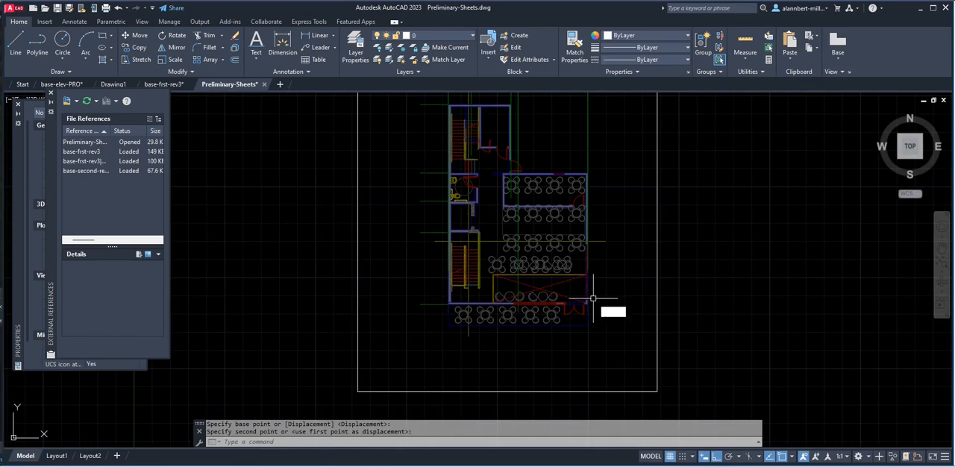
{"action": "key", "text": "Return"}
{"action": "type", "text": "p"}
{"action": "key", "text": "Return"}
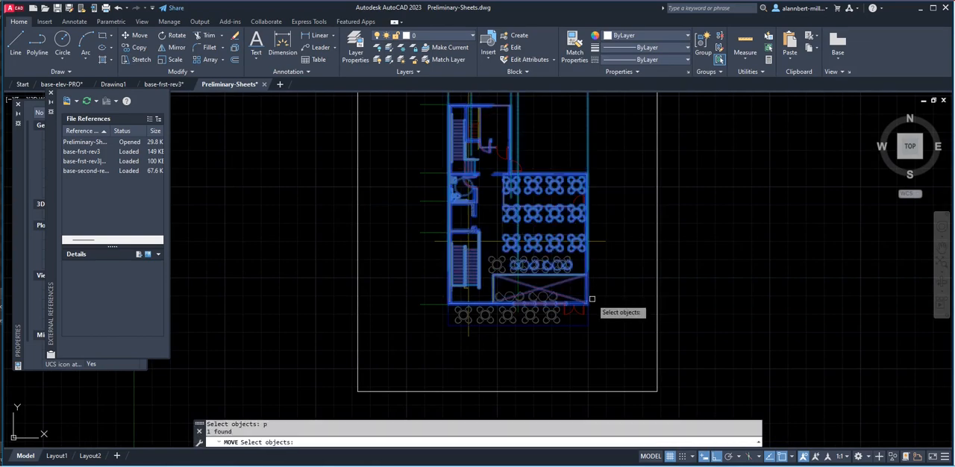
{"action": "scroll", "coordinate": [590, 299], "scroll_direction": "down", "scroll_amount": 5}
{"action": "scroll", "coordinate": [587, 298], "scroll_direction": "up", "scroll_amount": 6}
{"action": "scroll", "coordinate": [588, 298], "scroll_direction": "down", "scroll_amount": 7}
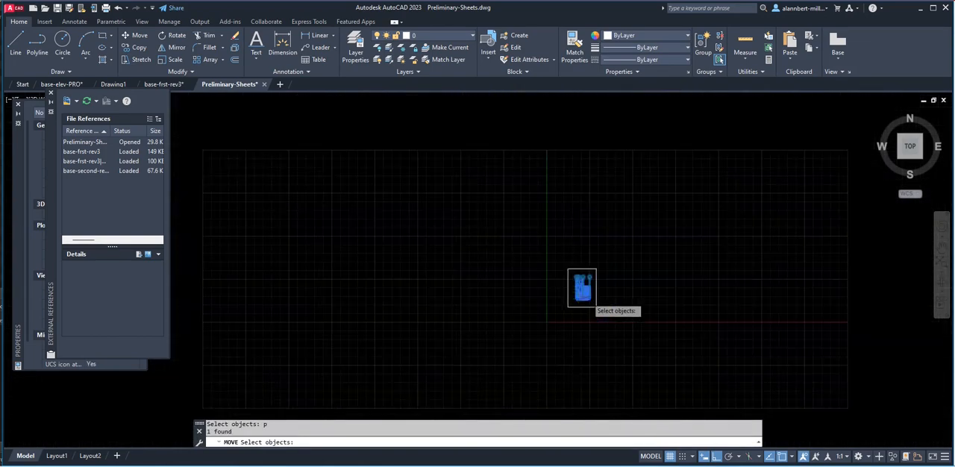
{"action": "key", "text": "Return"}
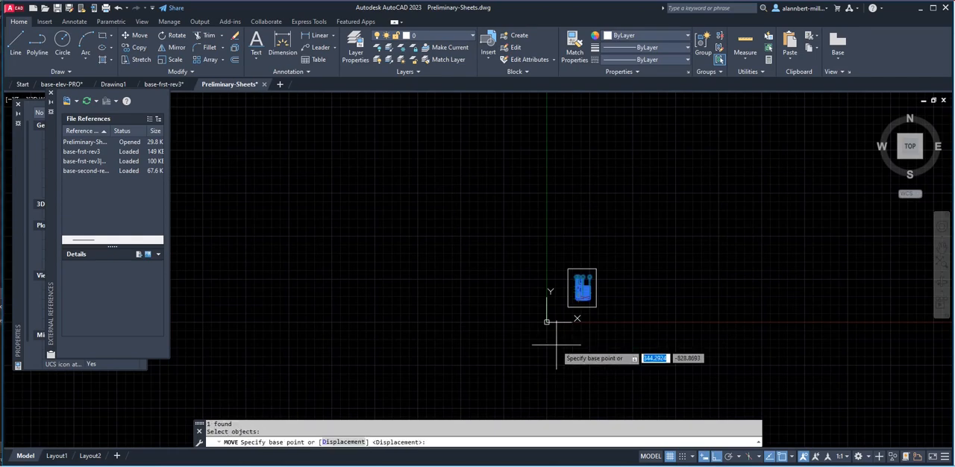
{"action": "left_click", "coordinate": [556, 345]}
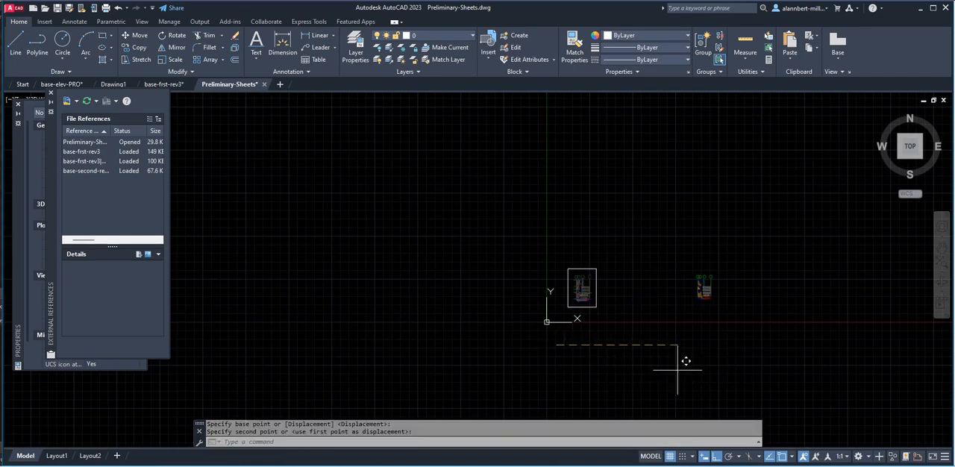
{"action": "middle_click_drag", "start_coordinate": [718, 331], "coordinate": [500, 358]}
{"action": "scroll", "coordinate": [501, 358], "scroll_direction": "up", "scroll_amount": 2}
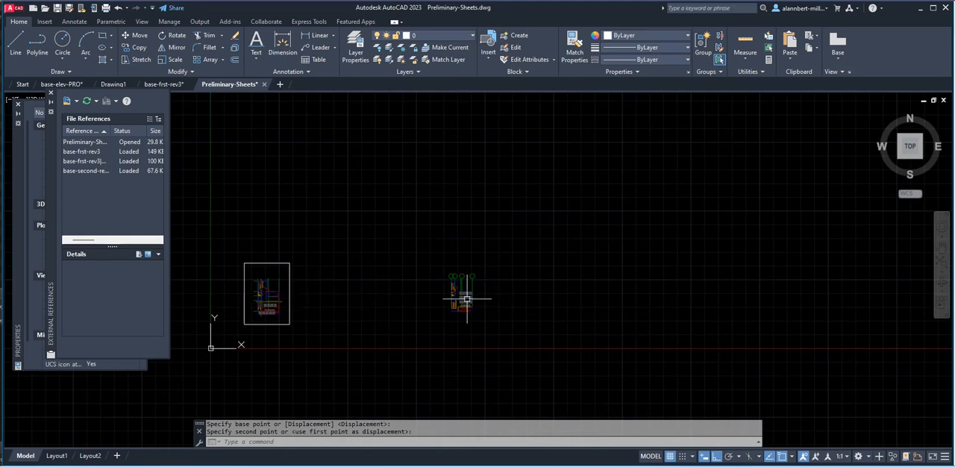
Clip the second floor plan reference with XCLIP, using a rectangular boundary drawn freehand around the whole plan and its grid bubbles.
{"action": "key", "text": "Escape"}
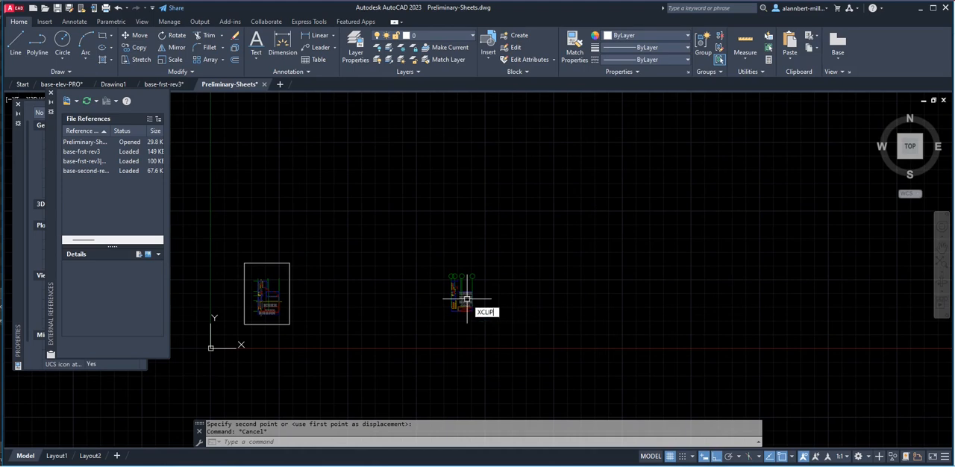
{"action": "key", "text": "Return"}
{"action": "left_click", "coordinate": [466, 303]}
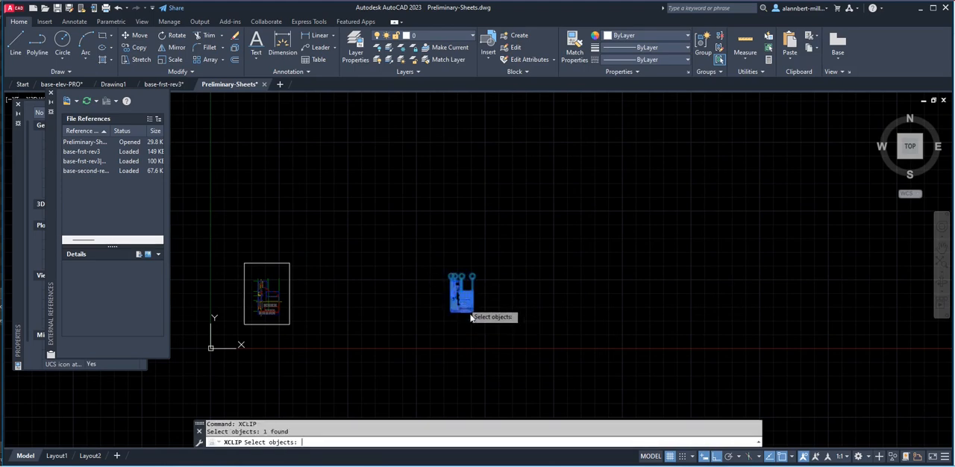
{"action": "key", "text": "Return"}
{"action": "left_click", "coordinate": [503, 379]}
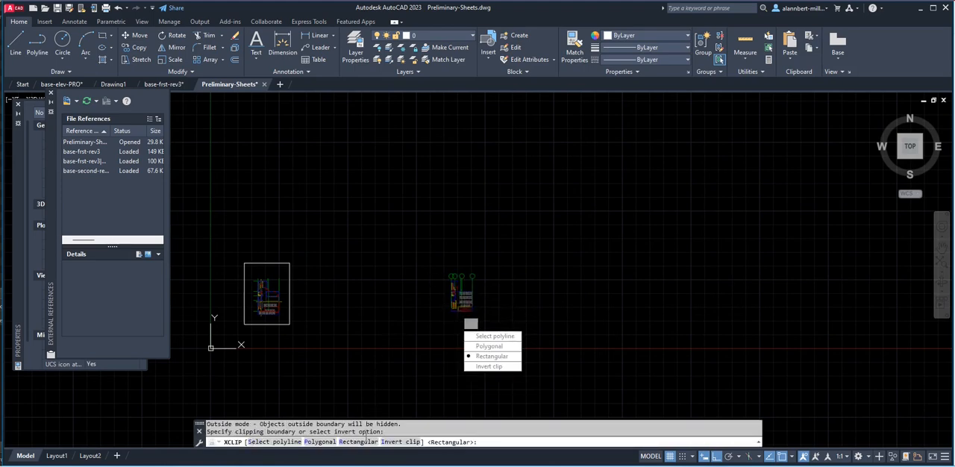
{"action": "left_click", "coordinate": [365, 445]}
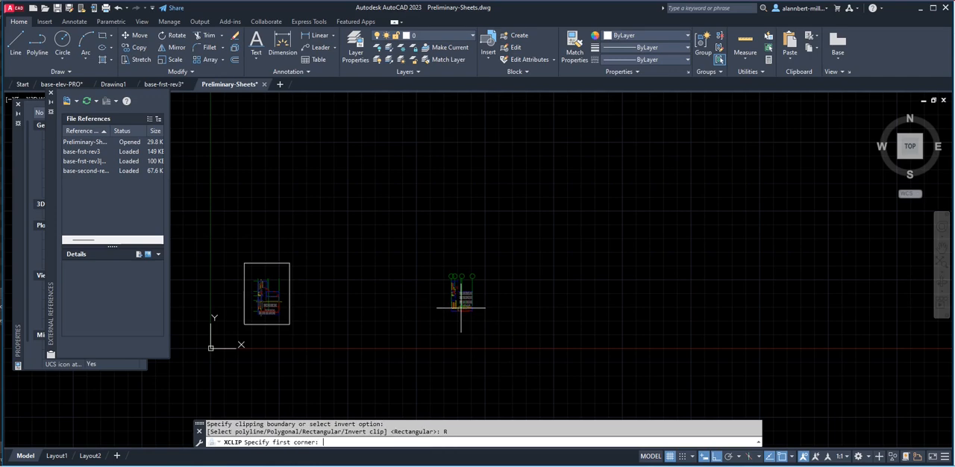
{"action": "left_click", "coordinate": [437, 257]}
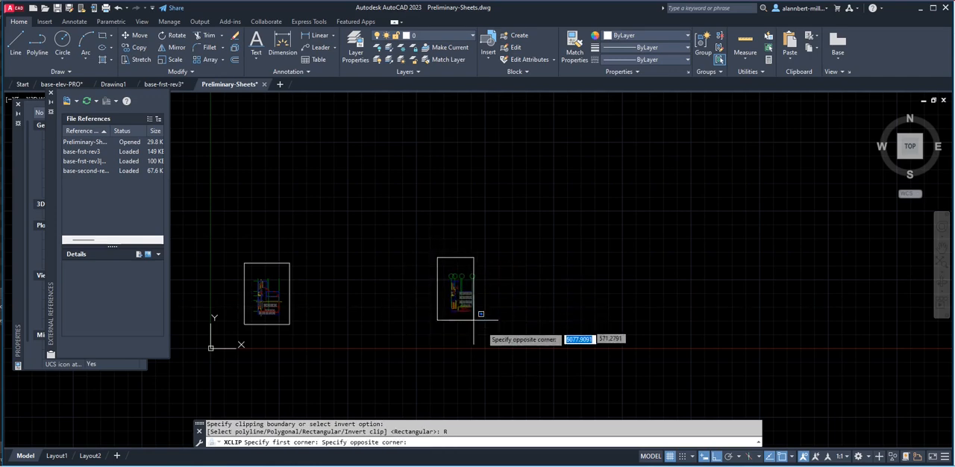
{"action": "left_click", "coordinate": [487, 325]}
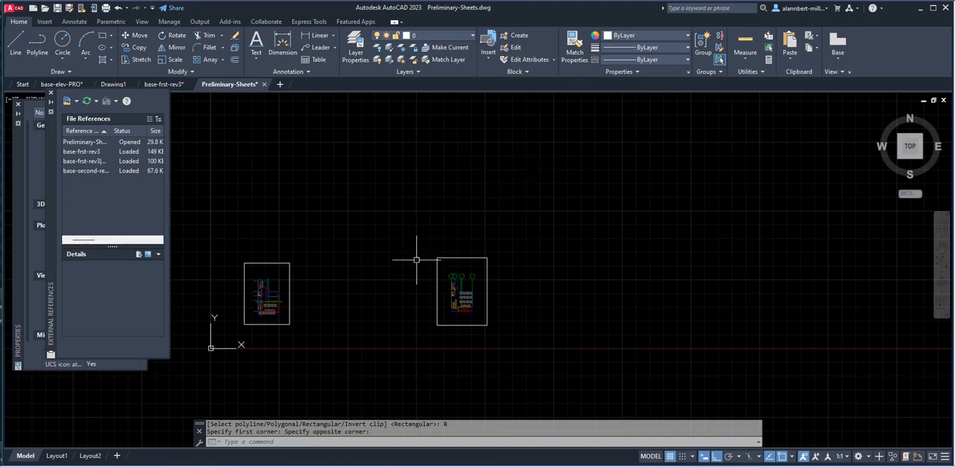
Create a layer named XCLIP and set its color to 253.
{"action": "left_click", "coordinate": [354, 47]}
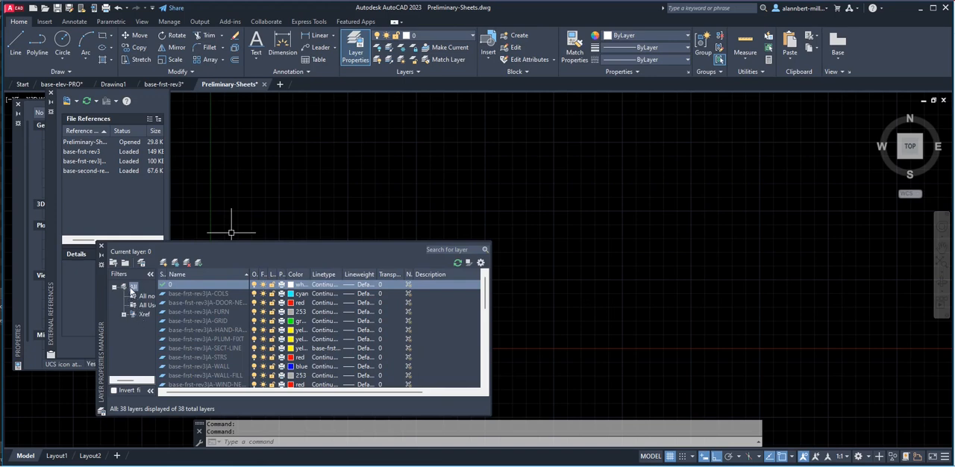
{"action": "left_click", "coordinate": [133, 288]}
{"action": "left_click", "coordinate": [164, 263]}
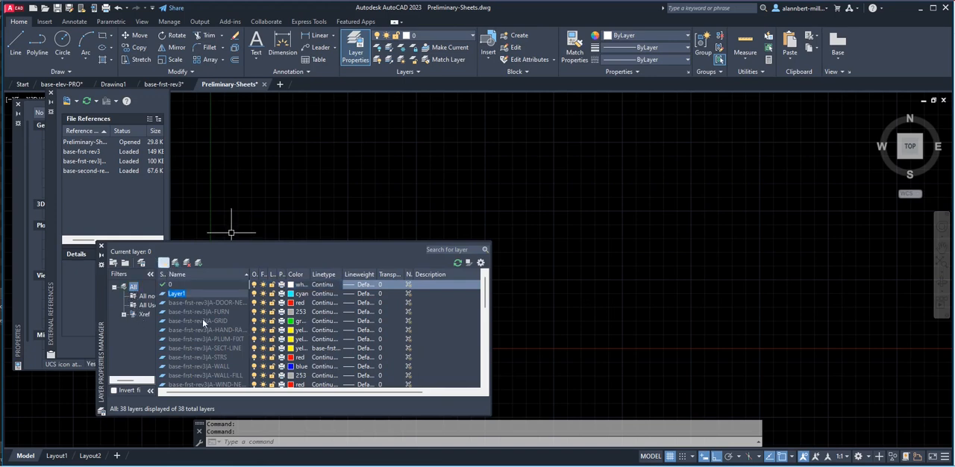
{"action": "type", "text": "XCLIP"}
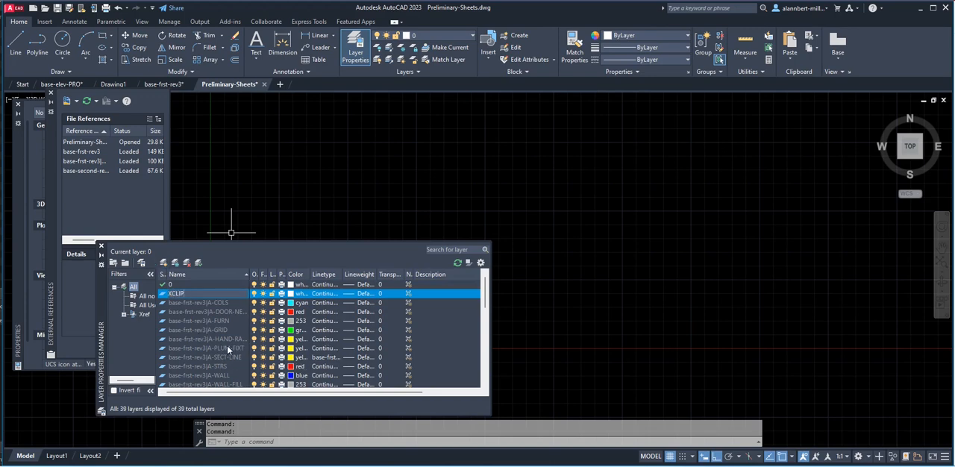
{"action": "left_click", "coordinate": [291, 294]}
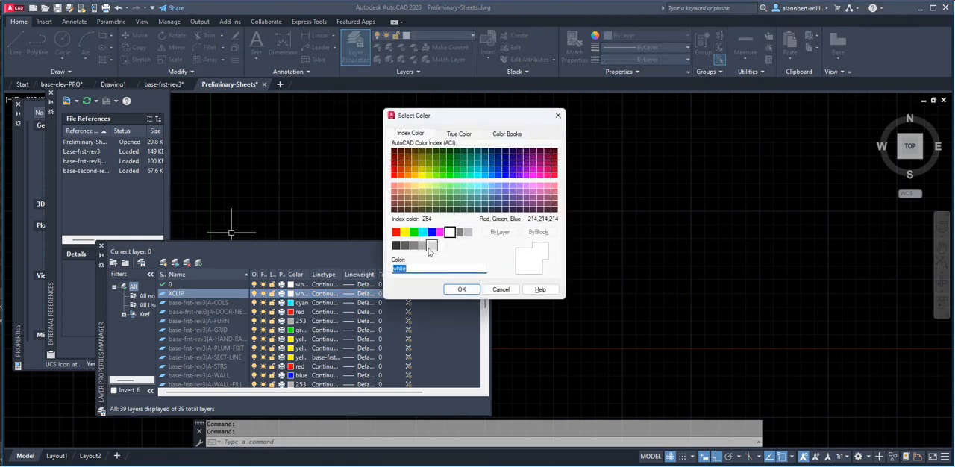
{"action": "left_click", "coordinate": [422, 246]}
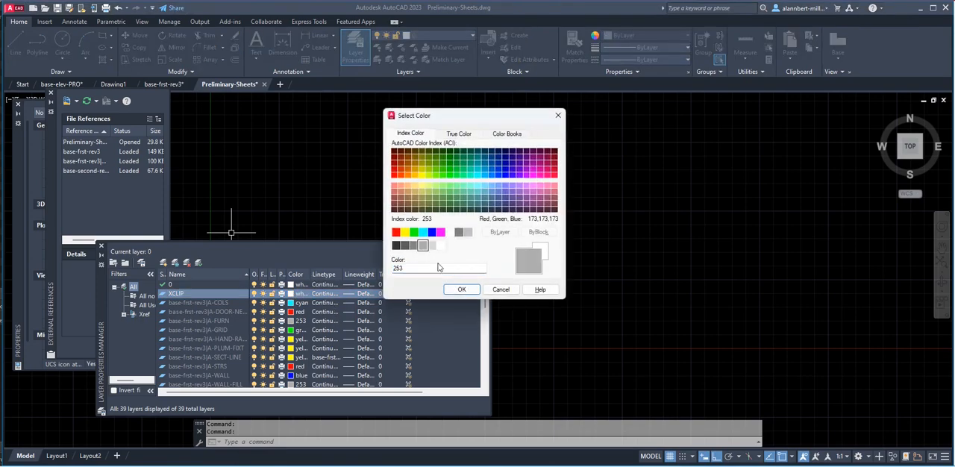
{"action": "left_click", "coordinate": [461, 289]}
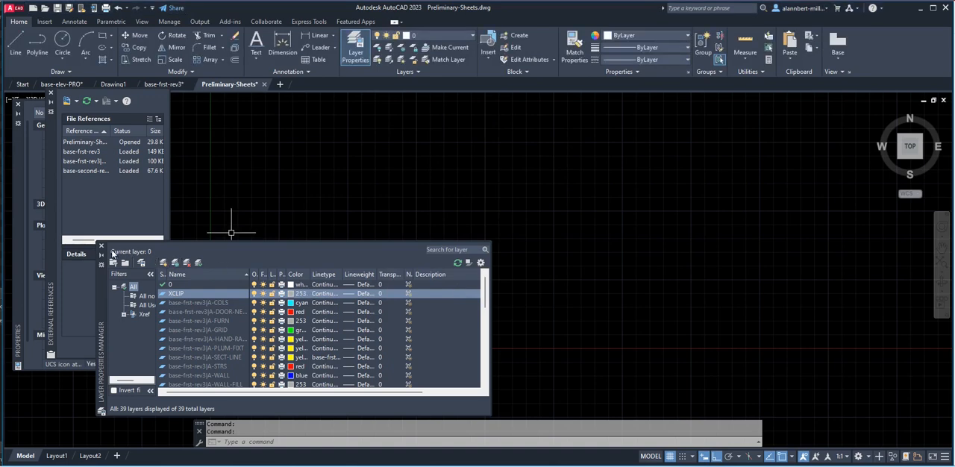
{"action": "left_click", "coordinate": [101, 246]}
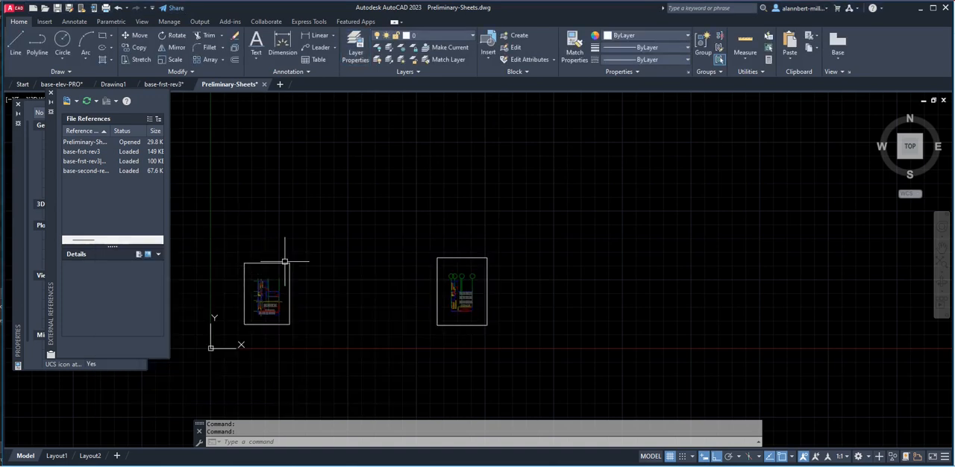
Assign both clipped floor plan references to the XCLIP layer and clear the selection.
{"action": "left_click", "coordinate": [284, 261]}
{"action": "left_click", "coordinate": [447, 257]}
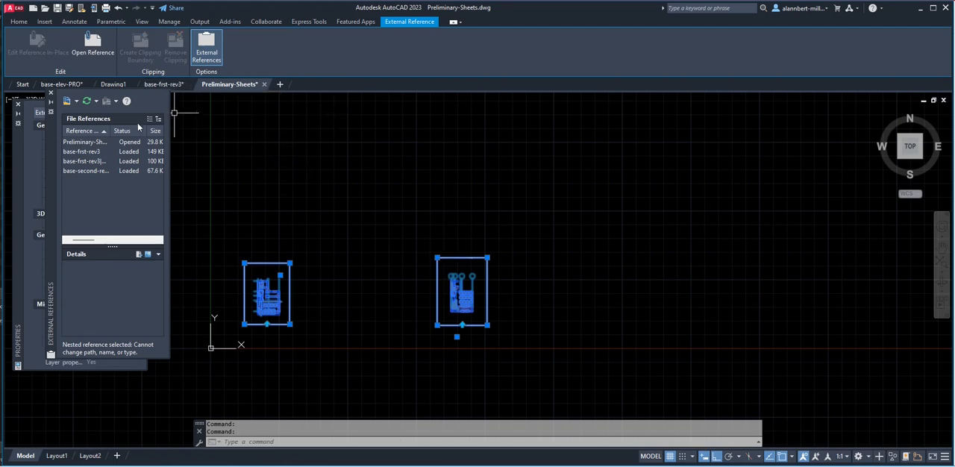
{"action": "left_click_drag", "start_coordinate": [53, 135], "coordinate": [147, 135]}
{"action": "left_click", "coordinate": [112, 145]}
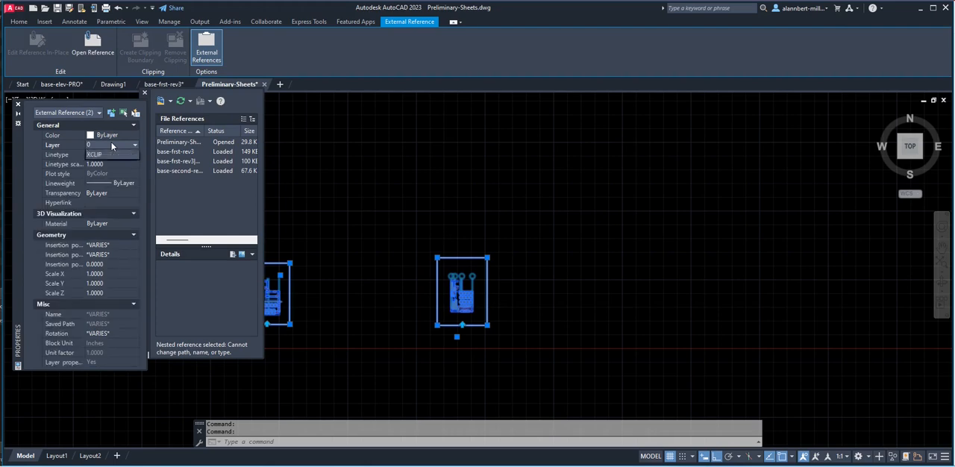
{"action": "left_click", "coordinate": [113, 172]}
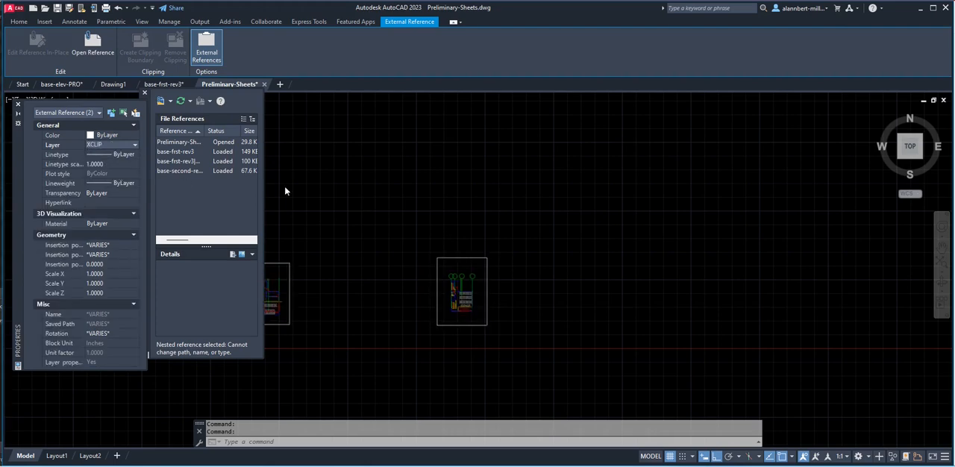
{"action": "left_click", "coordinate": [367, 195]}
{"action": "key", "text": "Escape"}
{"action": "key", "text": "Escape"}
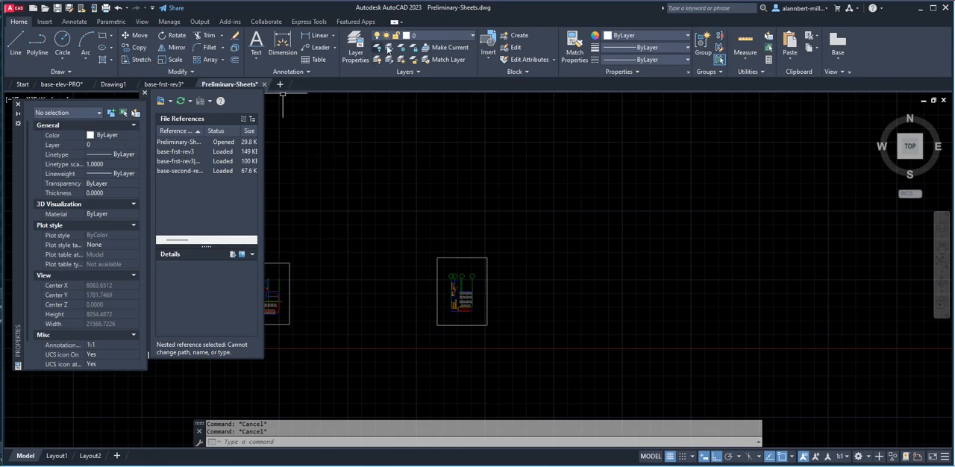
Turn off the XCLIP layer and inspect the second floor plan's clip boundary grips by selecting it briefly.
{"action": "left_click", "coordinate": [401, 38]}
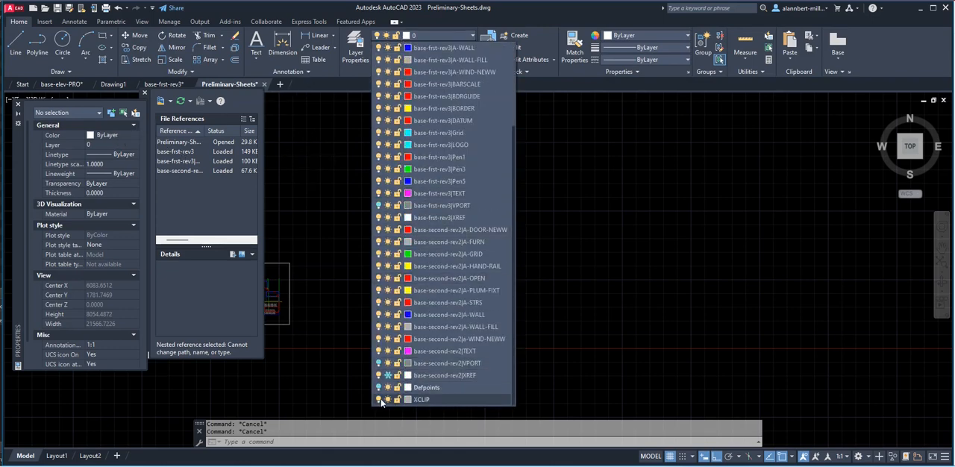
{"action": "left_click", "coordinate": [380, 400]}
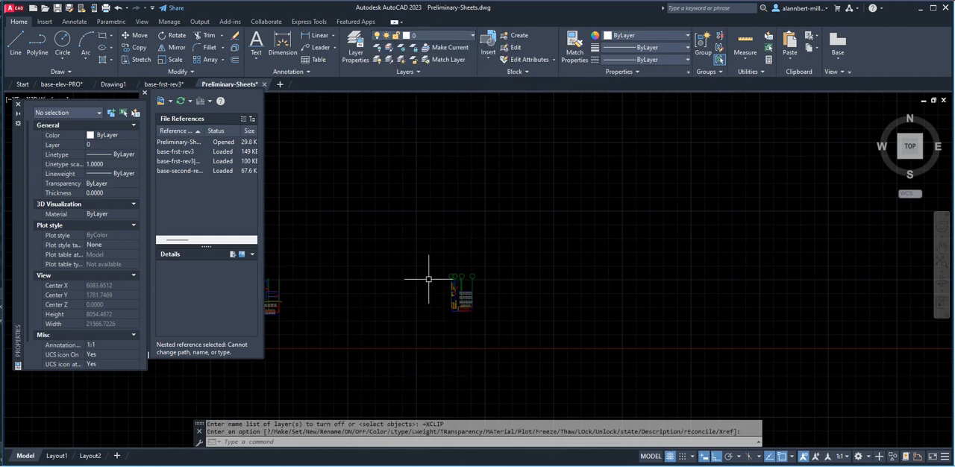
{"action": "left_click", "coordinate": [461, 299]}
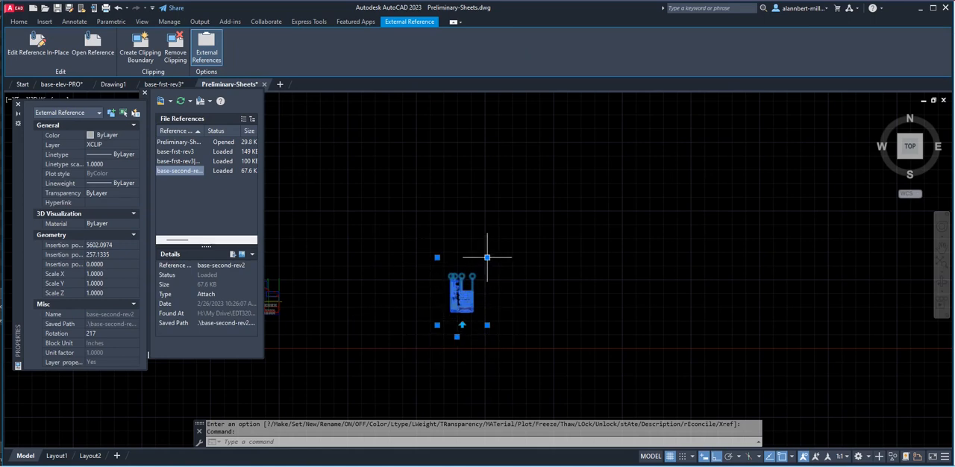
{"action": "scroll", "coordinate": [458, 309], "scroll_direction": "down", "scroll_amount": 2}
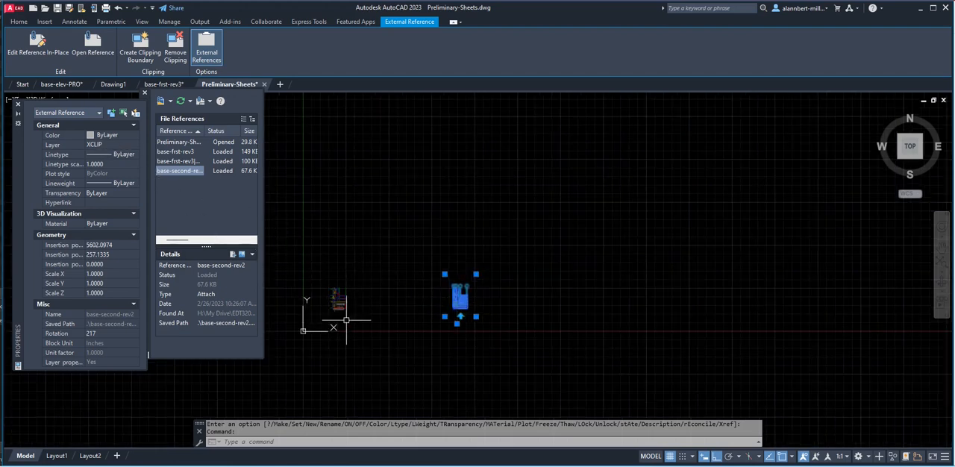
{"action": "key", "text": "Escape"}
{"action": "key", "text": "Escape"}
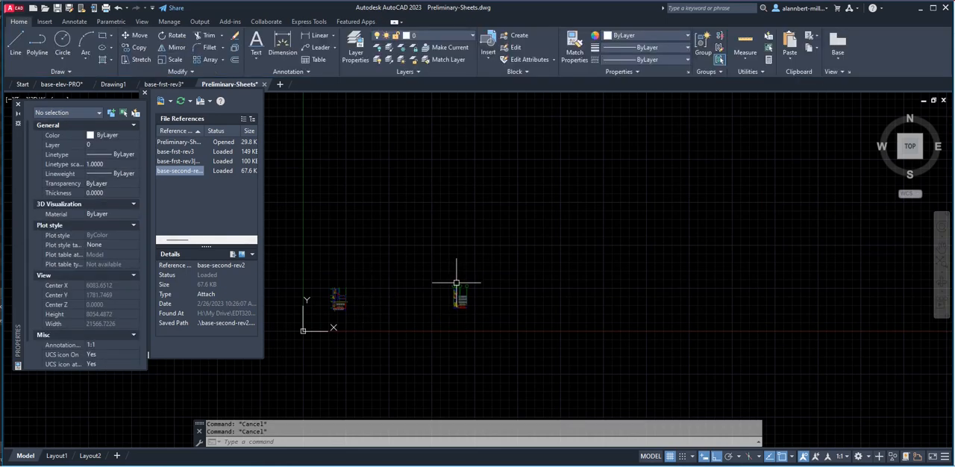
Review the elevation and section sheet in the base-elev-PRO drawing and return to Preliminary-Sheets.
{"action": "scroll", "coordinate": [448, 280], "scroll_direction": "up", "scroll_amount": 2}
{"action": "scroll", "coordinate": [432, 282], "scroll_direction": "up", "scroll_amount": 2}
{"action": "middle_click_drag", "start_coordinate": [422, 284], "coordinate": [548, 277]}
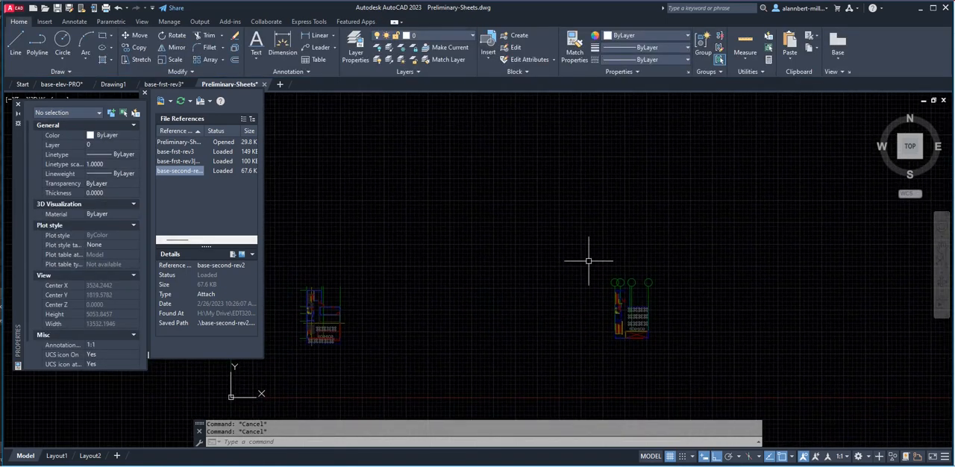
{"action": "scroll", "coordinate": [351, 287], "scroll_direction": "down", "scroll_amount": 4}
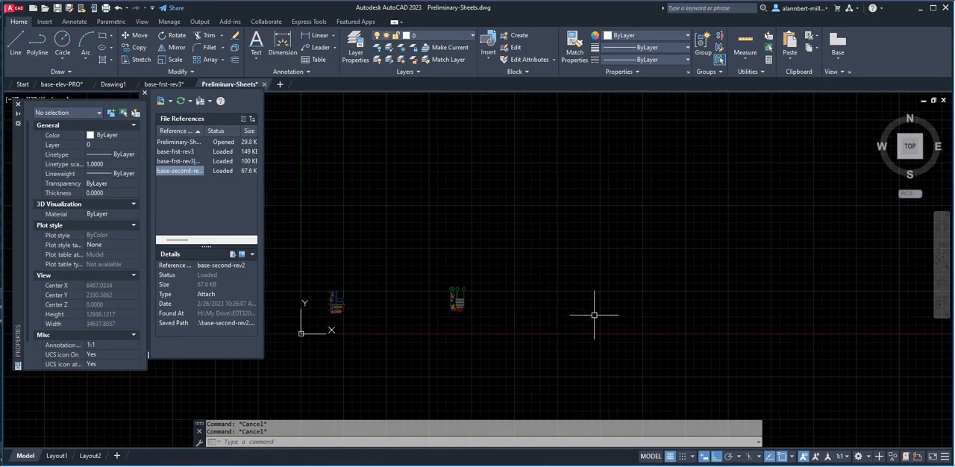
{"action": "left_click", "coordinate": [69, 86]}
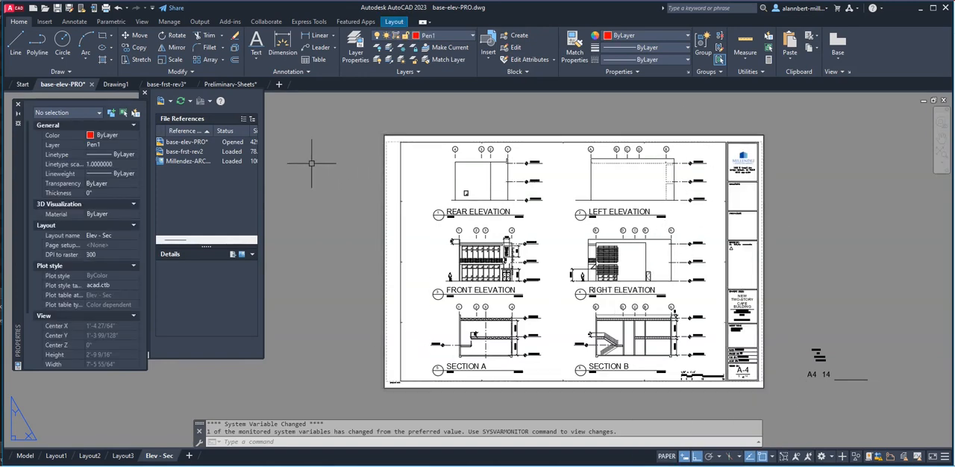
{"action": "left_click", "coordinate": [240, 85]}
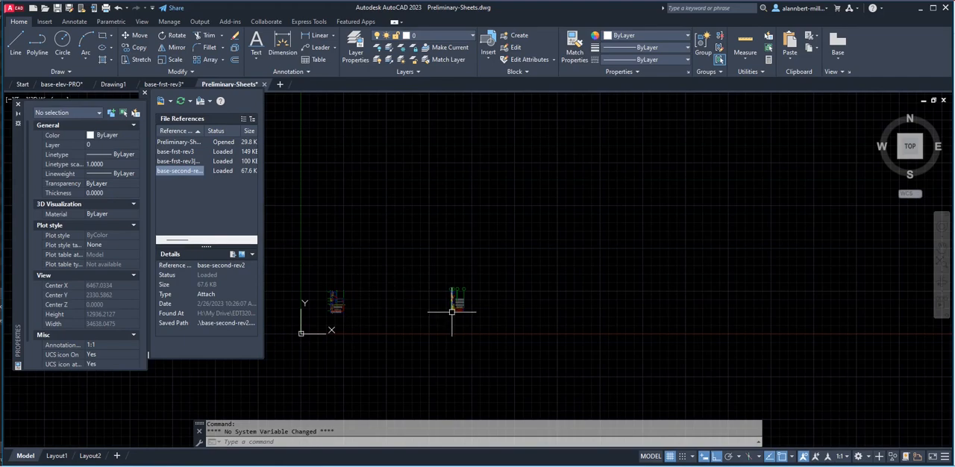
Attach cafe-base-site.dwg as an external reference at scale 1 and rotation 0, inserting it freehand above the floor plans.
{"action": "scroll", "coordinate": [429, 311], "scroll_direction": "down", "scroll_amount": 4}
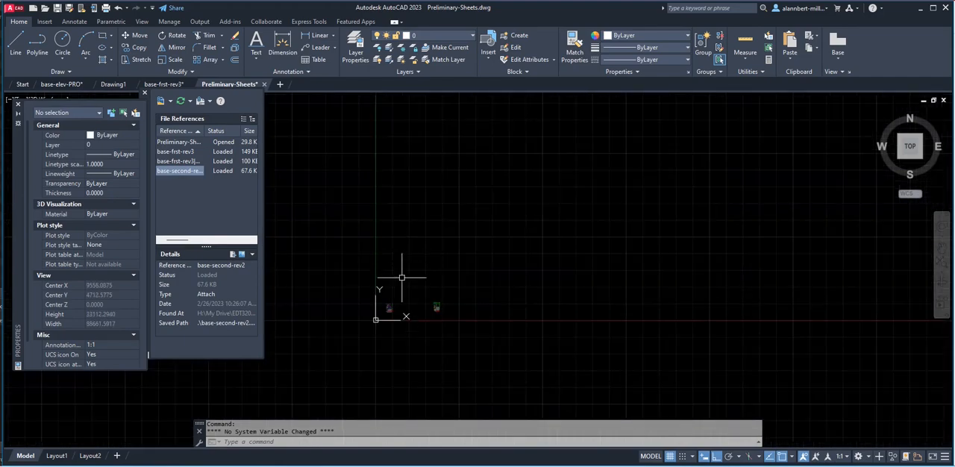
{"action": "middle_click_drag", "start_coordinate": [402, 277], "coordinate": [445, 283]}
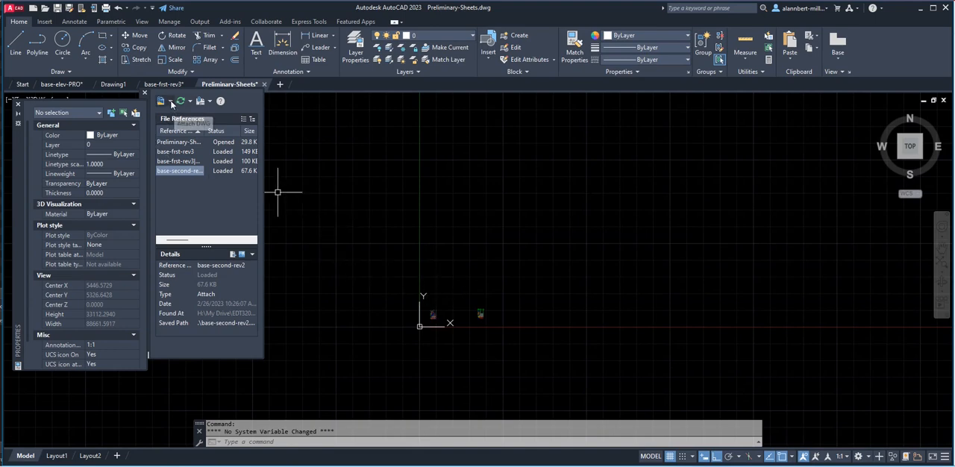
{"action": "left_click", "coordinate": [170, 102]}
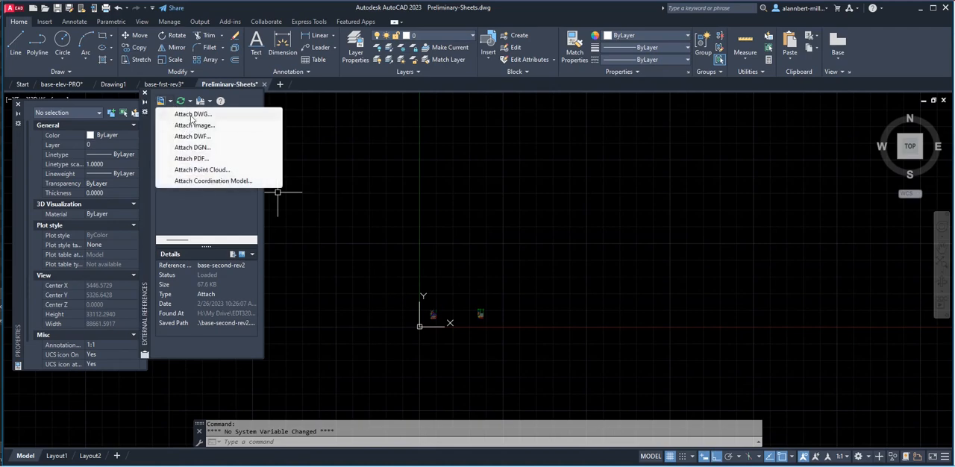
{"action": "left_click", "coordinate": [192, 115]}
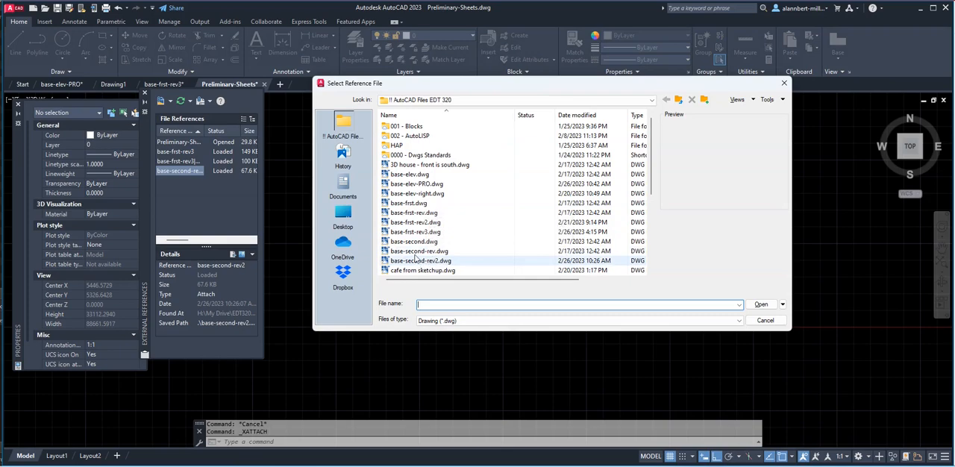
{"action": "scroll", "coordinate": [417, 258], "scroll_direction": "down", "scroll_amount": 1}
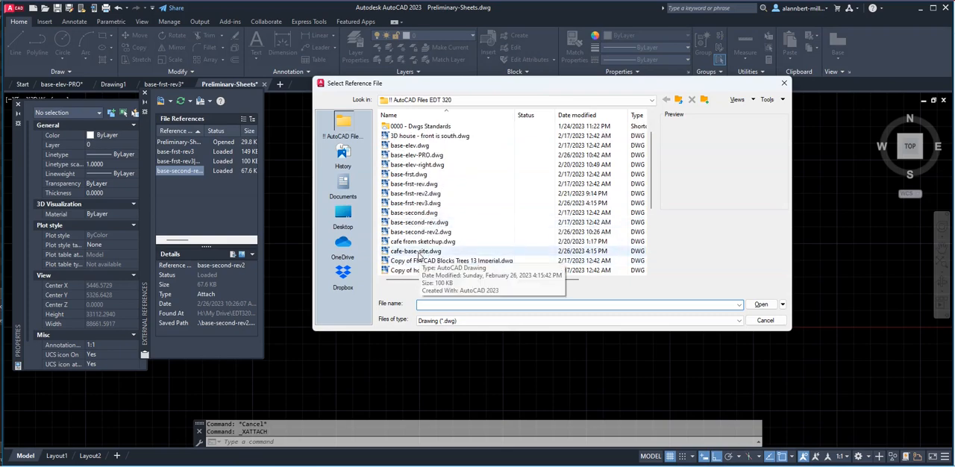
{"action": "double_click", "coordinate": [417, 252]}
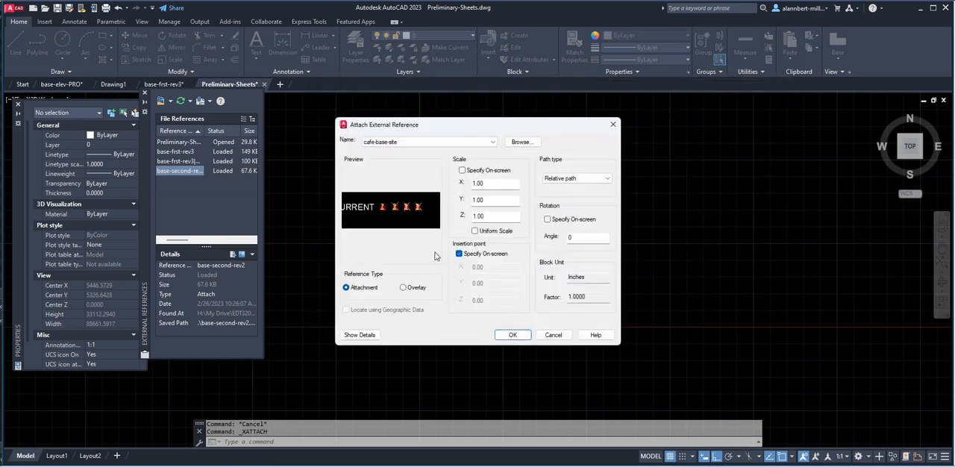
{"action": "left_click", "coordinate": [513, 335]}
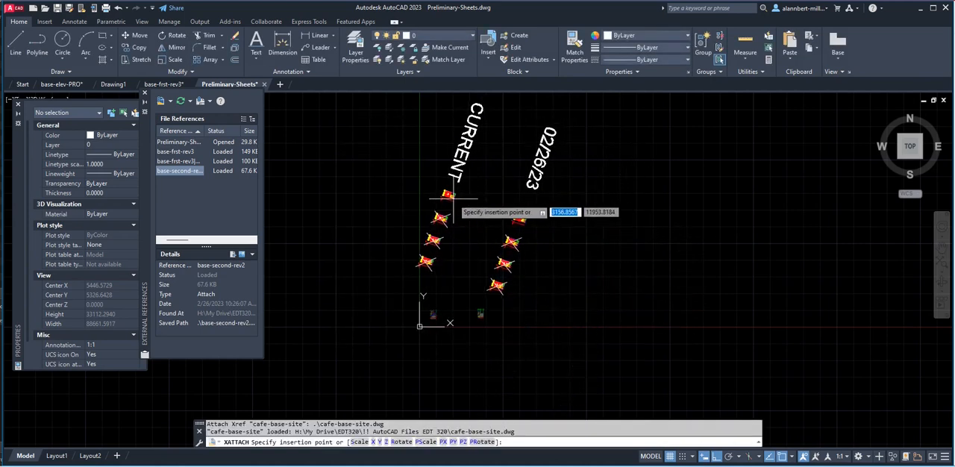
{"action": "left_click", "coordinate": [458, 203]}
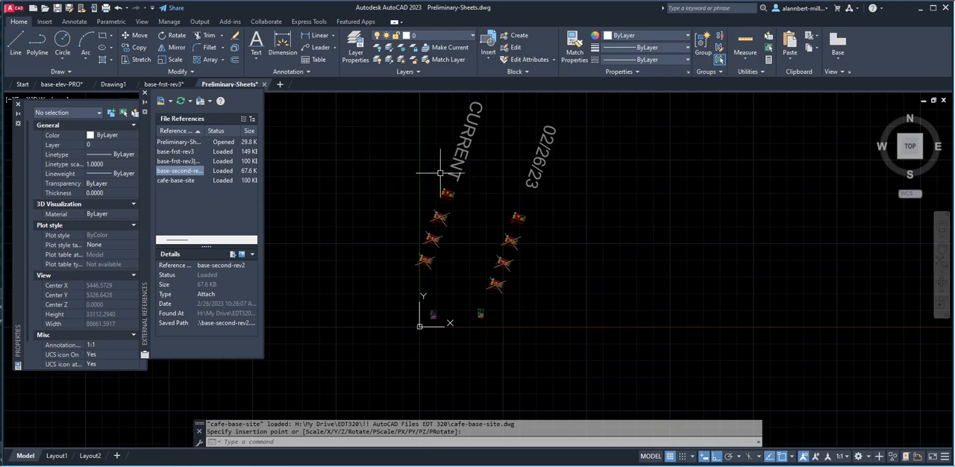
{"action": "scroll", "coordinate": [440, 190], "scroll_direction": "up", "scroll_amount": 6}
{"action": "scroll", "coordinate": [387, 233], "scroll_direction": "up", "scroll_amount": 5}
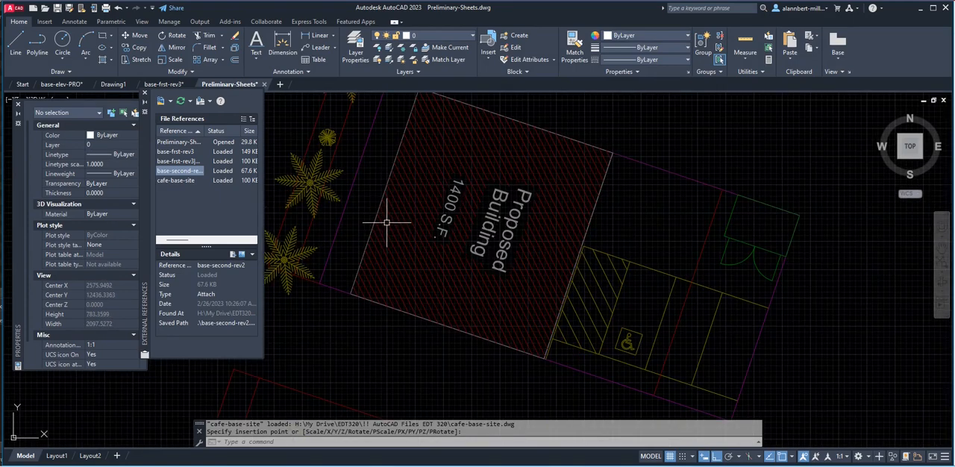
Rotate the attached site plan by reference about its front property corner, aligning the property line beside the palm trees to 0°.
{"action": "type", "text": "o"}
{"action": "key", "text": "Return"}
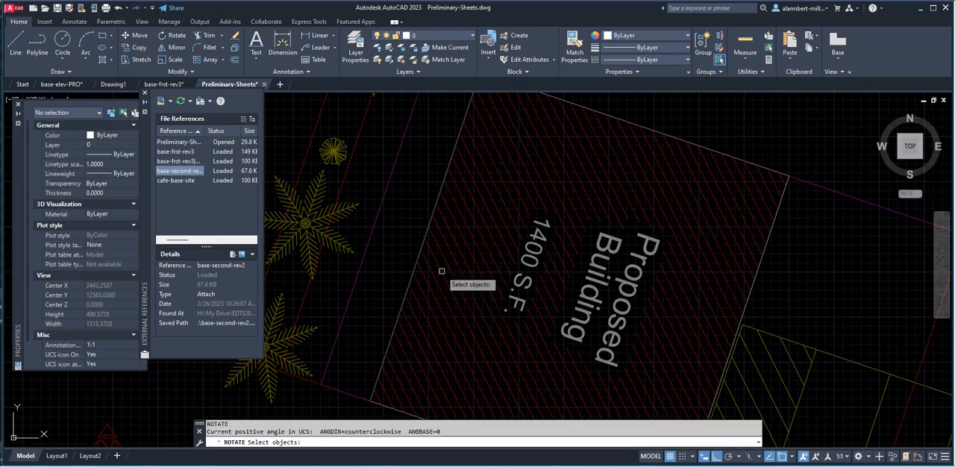
{"action": "left_click", "coordinate": [441, 272]}
{"action": "scroll", "coordinate": [441, 271], "scroll_direction": "down", "scroll_amount": 5}
{"action": "key", "text": "Return"}
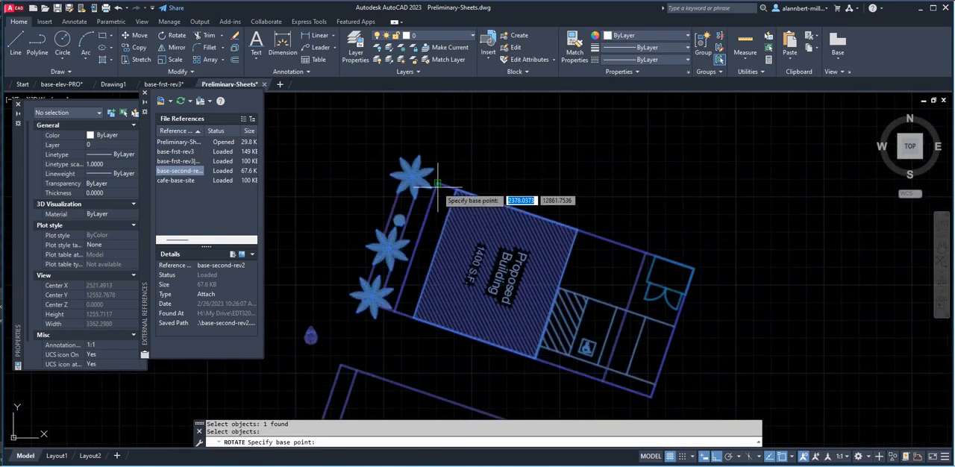
{"action": "left_click", "coordinate": [438, 184]}
{"action": "type", "text": "r"}
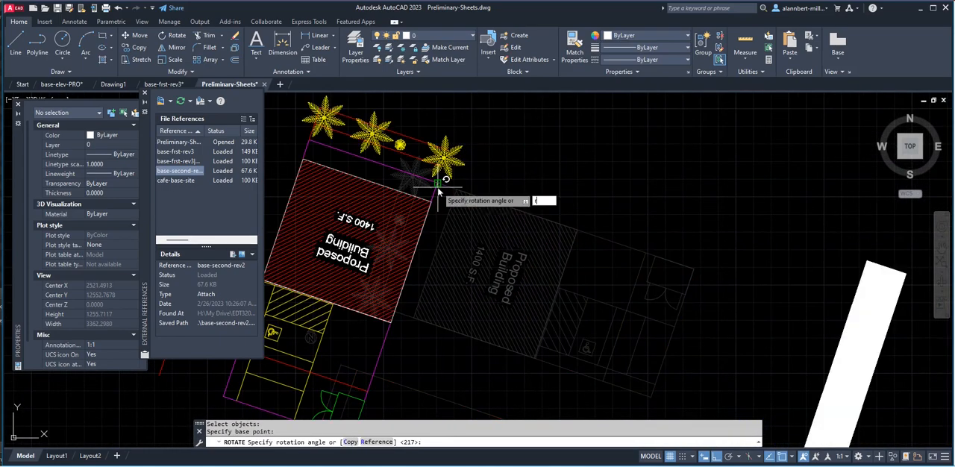
{"action": "key", "text": "Return"}
{"action": "left_click", "coordinate": [438, 183]}
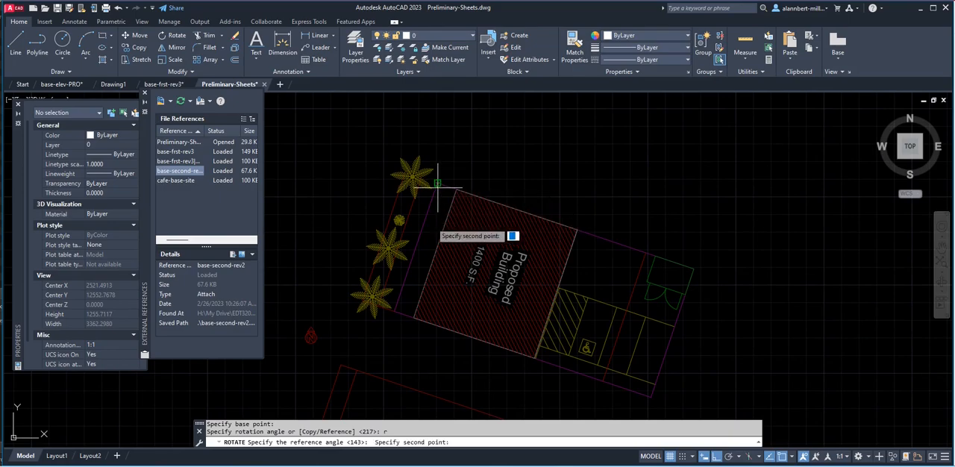
{"action": "scroll", "coordinate": [394, 310], "scroll_direction": "up", "scroll_amount": 4}
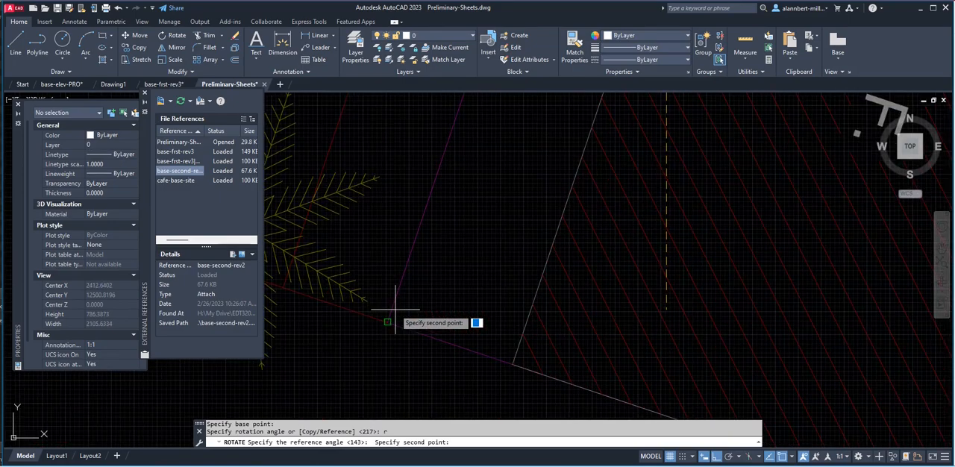
{"action": "left_click", "coordinate": [388, 322]}
{"action": "scroll", "coordinate": [390, 323], "scroll_direction": "down", "scroll_amount": 5}
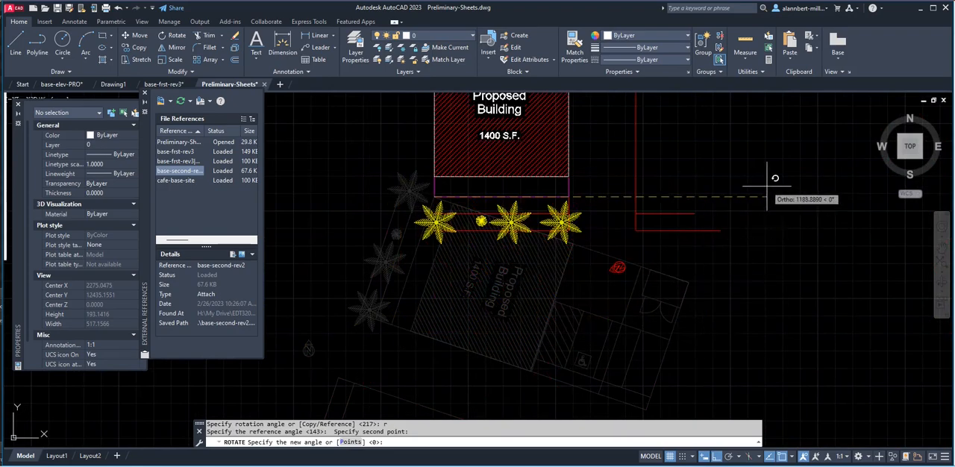
{"action": "left_click", "coordinate": [760, 193]}
{"action": "scroll", "coordinate": [507, 213], "scroll_direction": "down", "scroll_amount": 8}
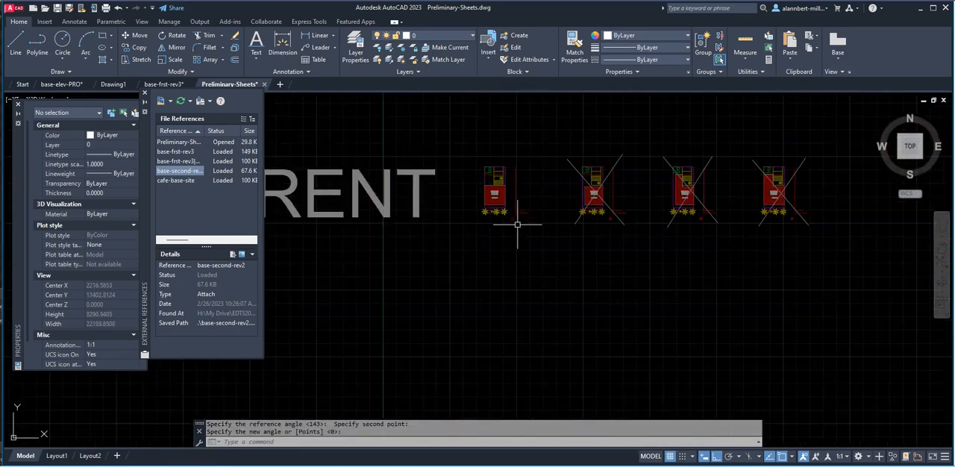
Clip the site plan reference with XCLIP, using a new rectangular boundary around the uncrossed plan next to the CURRENT label.
{"action": "scroll", "coordinate": [518, 226], "scroll_direction": "down", "scroll_amount": 6}
{"action": "scroll", "coordinate": [522, 224], "scroll_direction": "up", "scroll_amount": 8}
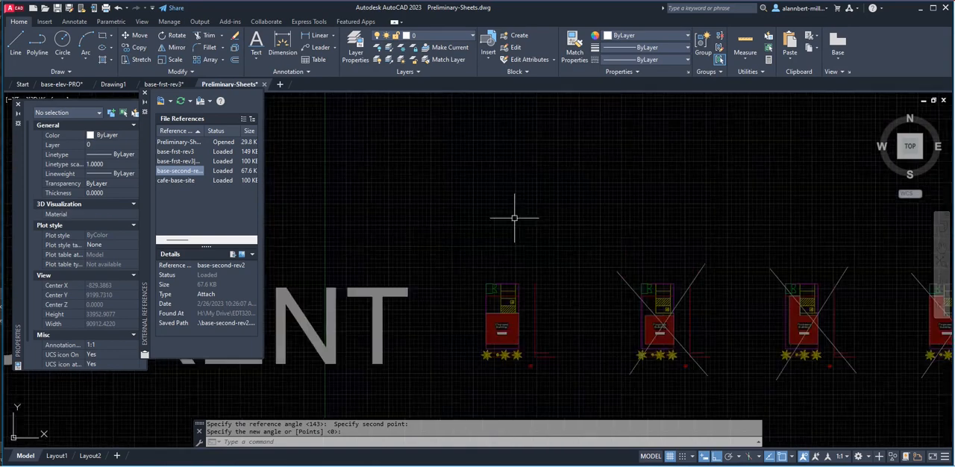
{"action": "scroll", "coordinate": [512, 291], "scroll_direction": "down", "scroll_amount": 5}
{"action": "middle_click_drag", "start_coordinate": [512, 284], "coordinate": [481, 273]}
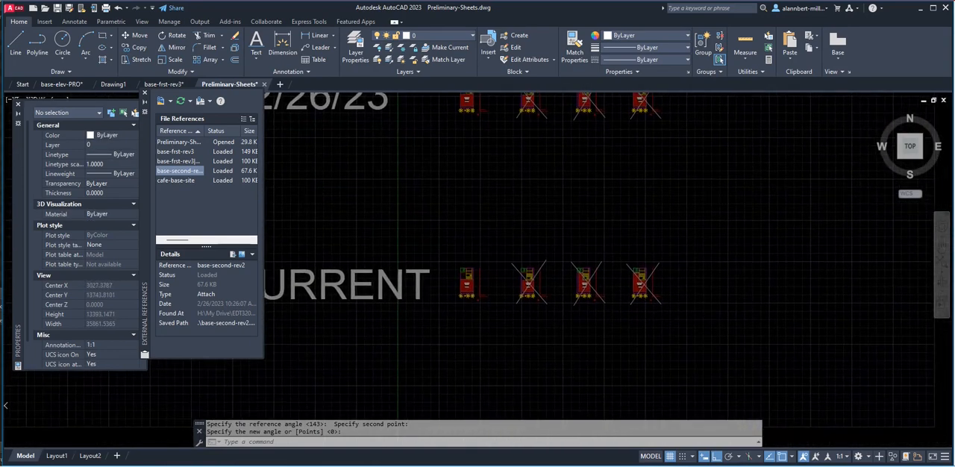
{"action": "scroll", "coordinate": [473, 260], "scroll_direction": "up", "scroll_amount": 2}
{"action": "type", "text": "xclip"}
{"action": "key", "text": "Return"}
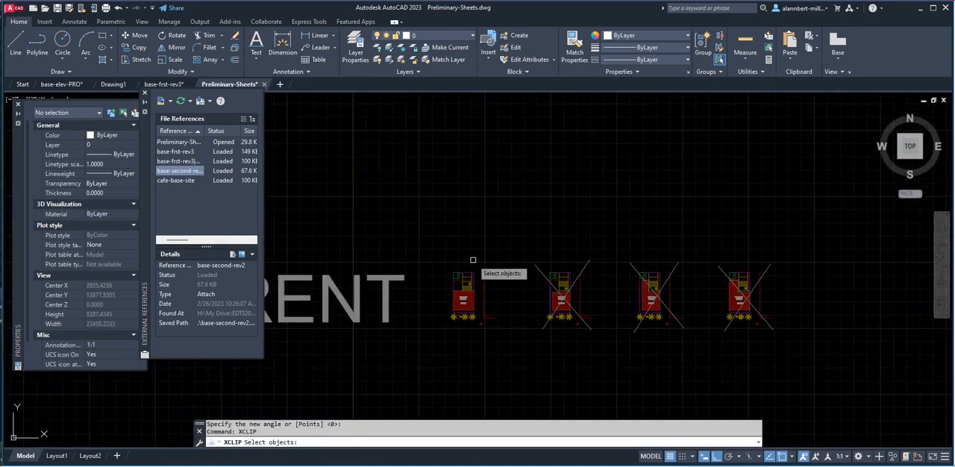
{"action": "left_click", "coordinate": [464, 295]}
{"action": "key", "text": "Return"}
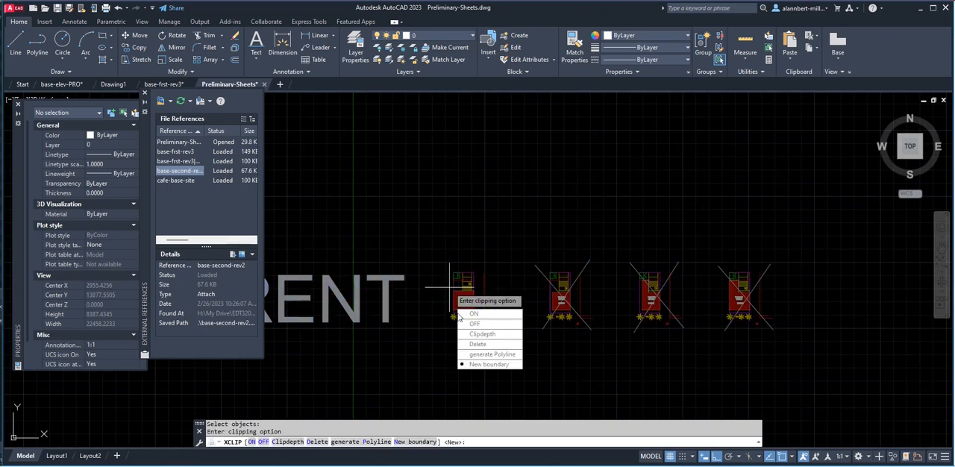
{"action": "left_click", "coordinate": [489, 364]}
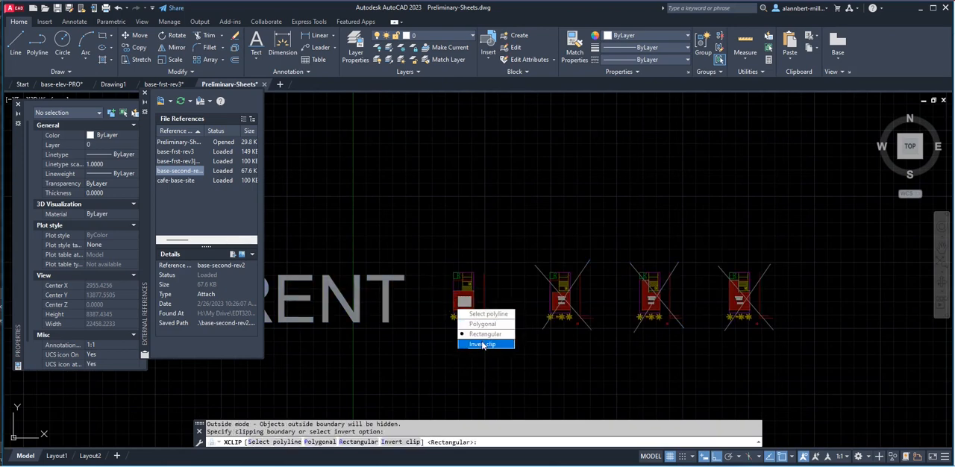
{"action": "left_click", "coordinate": [485, 334]}
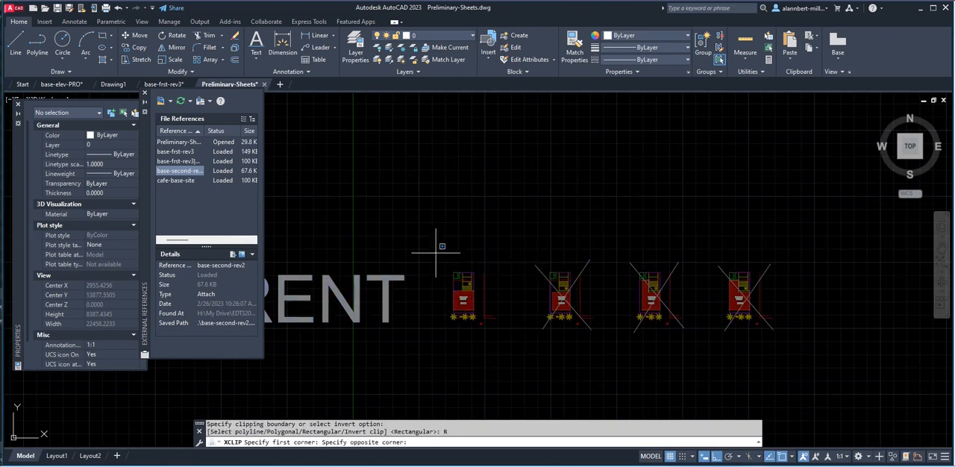
{"action": "left_click", "coordinate": [436, 253]}
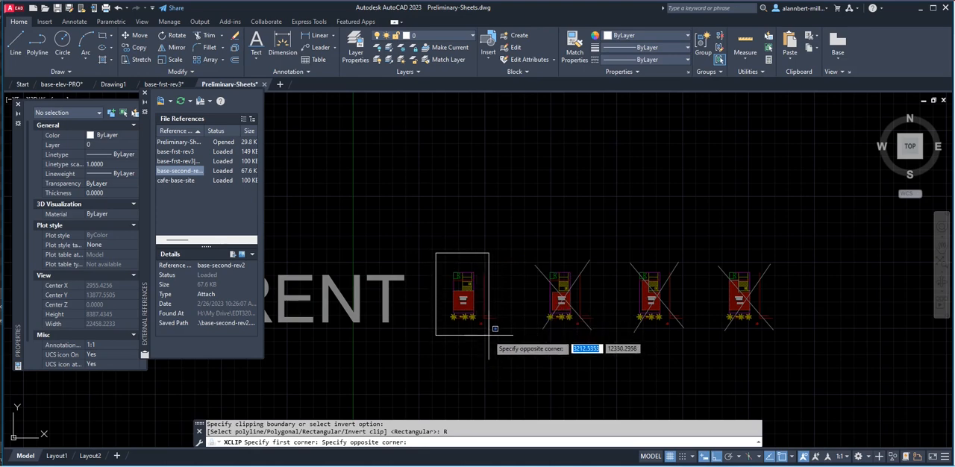
{"action": "left_click", "coordinate": [489, 334]}
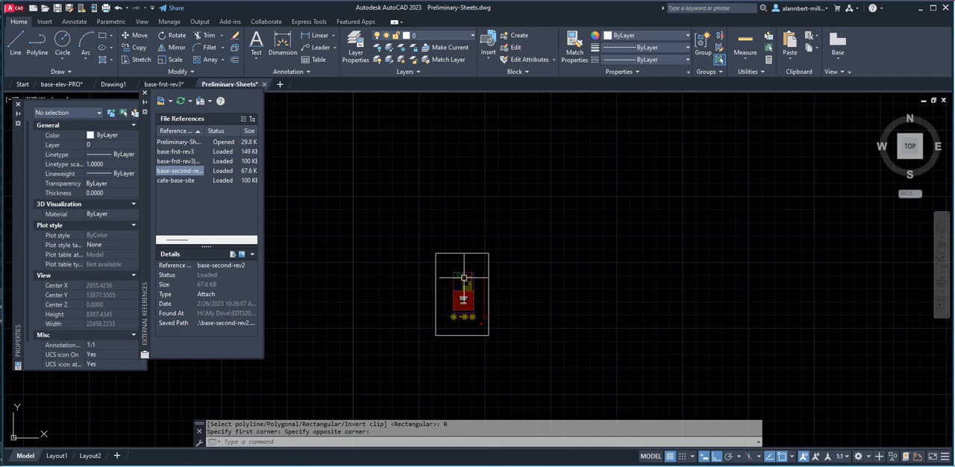
Assign the clipped site plan reference to the XCLIP layer and clear the selection.
{"action": "left_click", "coordinate": [468, 270]}
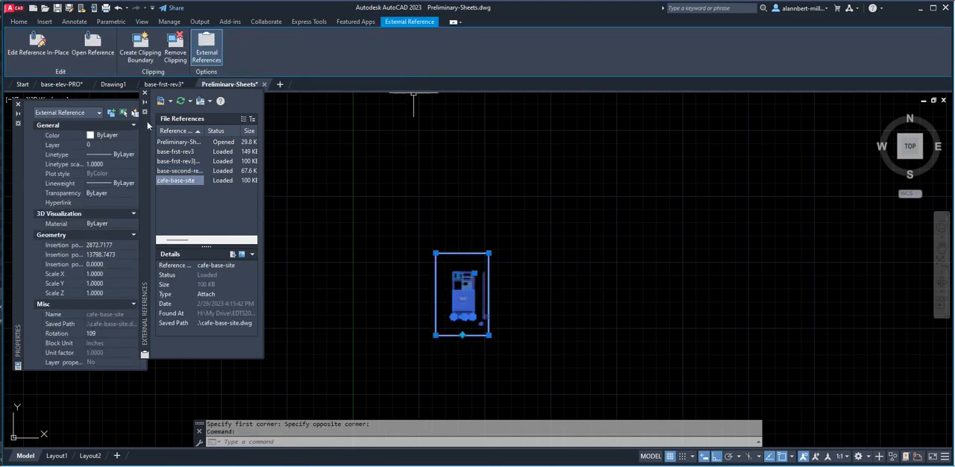
{"action": "left_click", "coordinate": [97, 145]}
{"action": "left_click", "coordinate": [97, 145]}
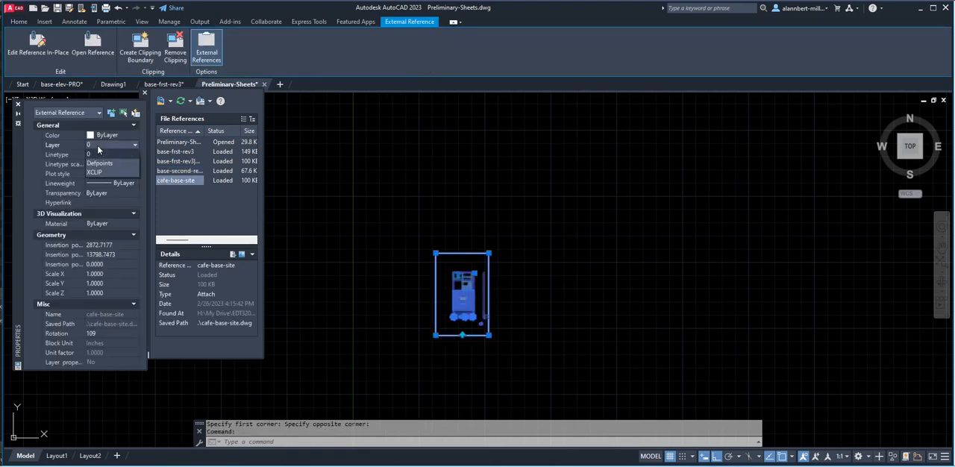
{"action": "left_click", "coordinate": [102, 169]}
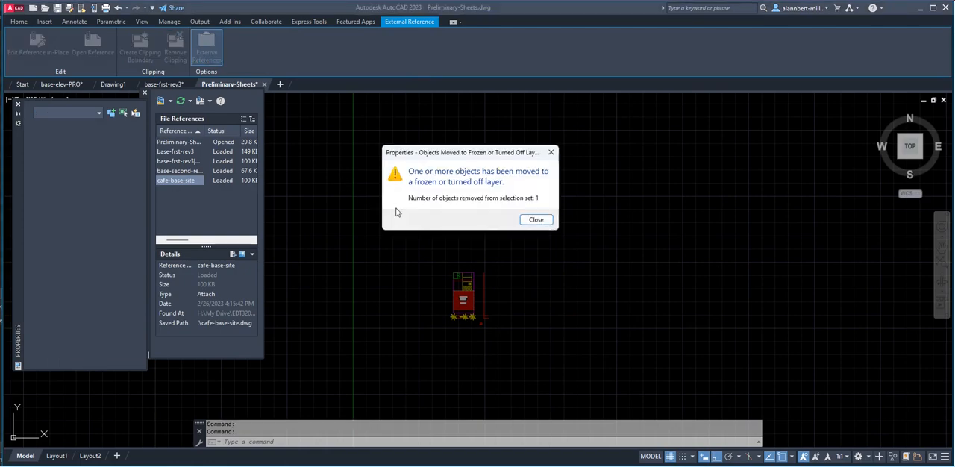
{"action": "left_click", "coordinate": [536, 220]}
{"action": "key", "text": "Escape"}
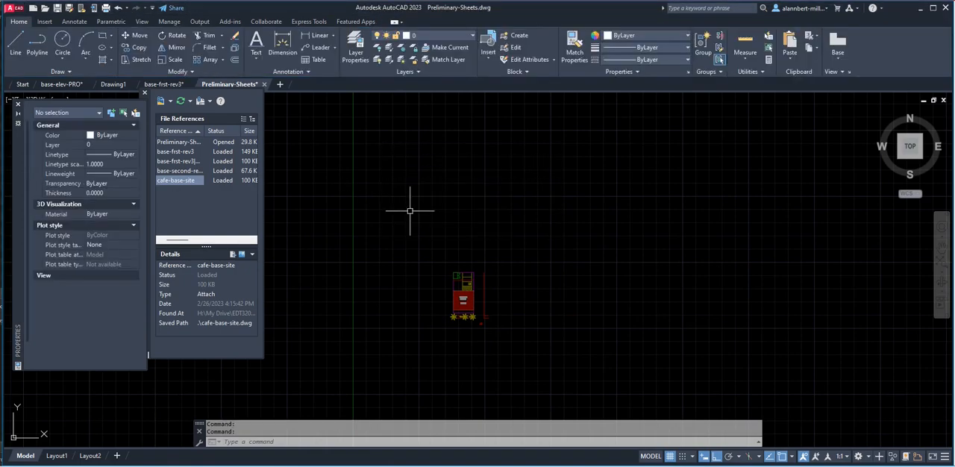
Move the clipped site plan straight down to a spot just above the two floor plans.
{"action": "scroll", "coordinate": [519, 242], "scroll_direction": "down", "scroll_amount": 3}
{"action": "scroll", "coordinate": [537, 270], "scroll_direction": "down", "scroll_amount": 1}
{"action": "middle_click_drag", "start_coordinate": [543, 272], "coordinate": [457, 230]}
{"action": "scroll", "coordinate": [403, 233], "scroll_direction": "up", "scroll_amount": 3}
{"action": "scroll", "coordinate": [499, 338], "scroll_direction": "down", "scroll_amount": 3}
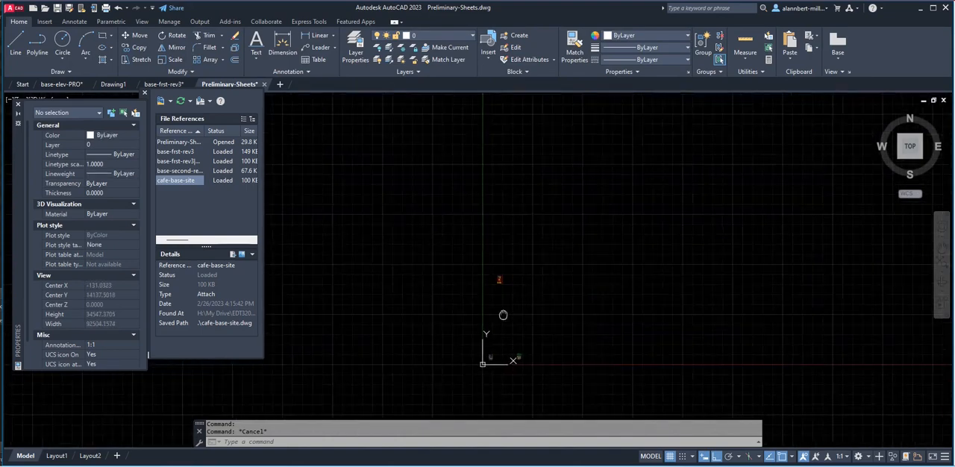
{"action": "middle_click_drag", "start_coordinate": [500, 320], "coordinate": [464, 251]}
{"action": "scroll", "coordinate": [453, 292], "scroll_direction": "up", "scroll_amount": 2}
{"action": "scroll", "coordinate": [486, 226], "scroll_direction": "down", "scroll_amount": 4}
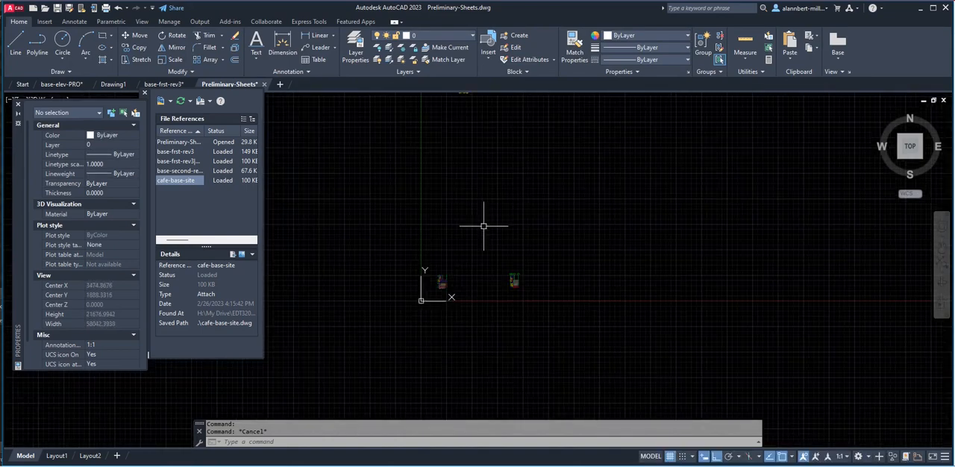
{"action": "type", "text": "m"}
{"action": "key", "text": "Return"}
{"action": "scroll", "coordinate": [457, 125], "scroll_direction": "down", "scroll_amount": 5}
{"action": "scroll", "coordinate": [452, 153], "scroll_direction": "up", "scroll_amount": 4}
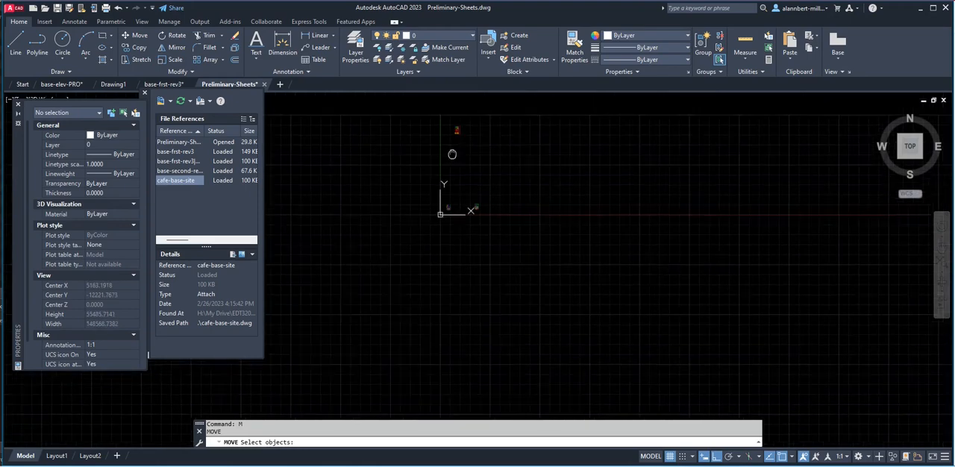
{"action": "left_click", "coordinate": [447, 147]}
{"action": "key", "text": "Return"}
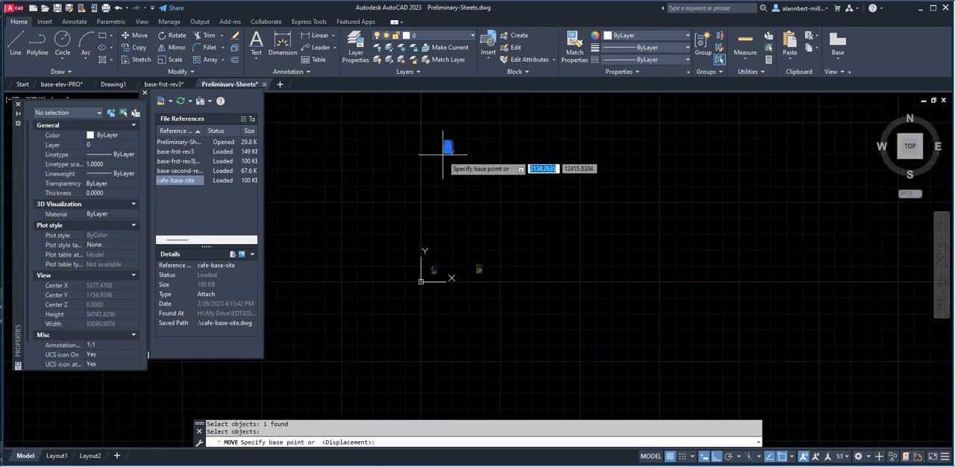
{"action": "left_click", "coordinate": [447, 148]}
{"action": "left_click", "coordinate": [447, 263]}
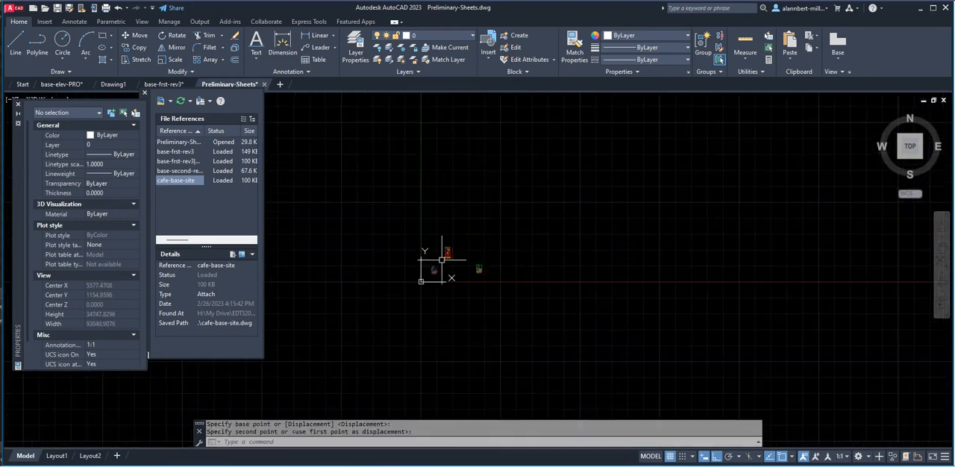
Move the site plan from the proposed building's lower-left corner onto the first floor plan's lower-left exterior wall corner.
{"action": "scroll", "coordinate": [443, 265], "scroll_direction": "up", "scroll_amount": 8}
{"action": "scroll", "coordinate": [429, 254], "scroll_direction": "up", "scroll_amount": 2}
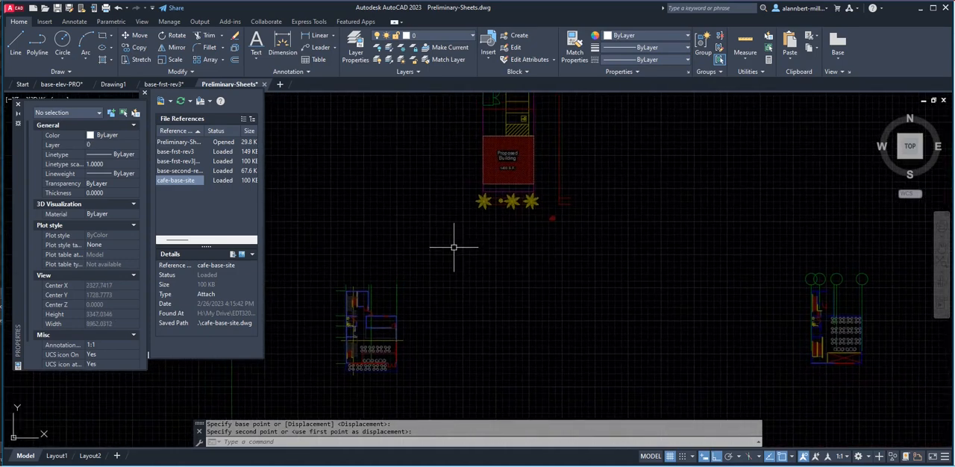
{"action": "key", "text": "Return"}
{"action": "left_click", "coordinate": [482, 198]}
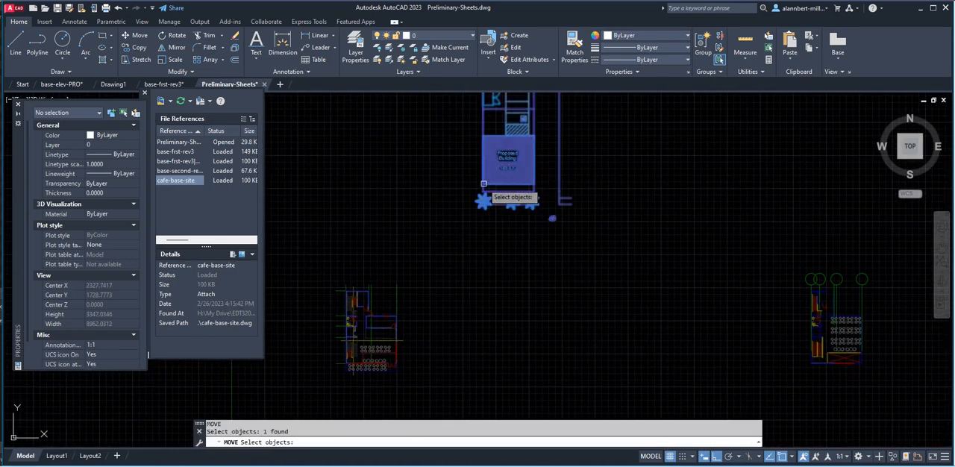
{"action": "key", "text": "Return"}
{"action": "scroll", "coordinate": [482, 194], "scroll_direction": "up", "scroll_amount": 6}
{"action": "scroll", "coordinate": [476, 178], "scroll_direction": "up", "scroll_amount": 10}
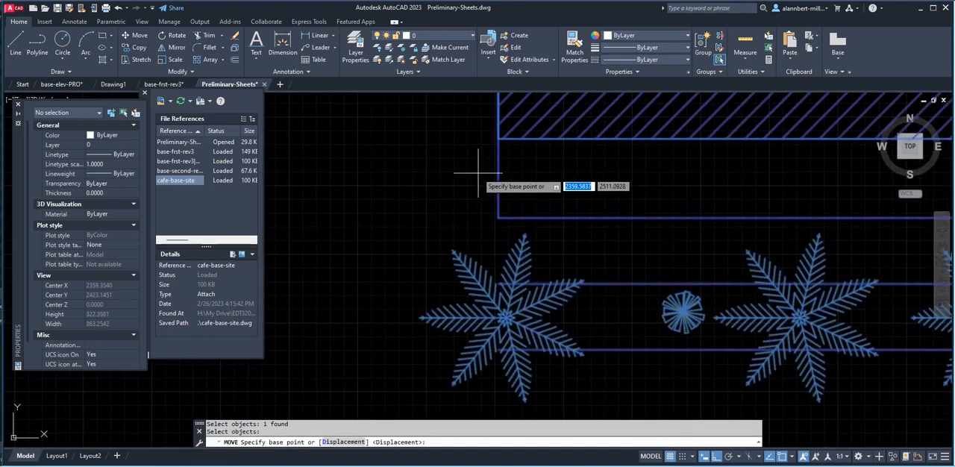
{"action": "left_click", "coordinate": [497, 138]}
{"action": "scroll", "coordinate": [388, 238], "scroll_direction": "down", "scroll_amount": 10}
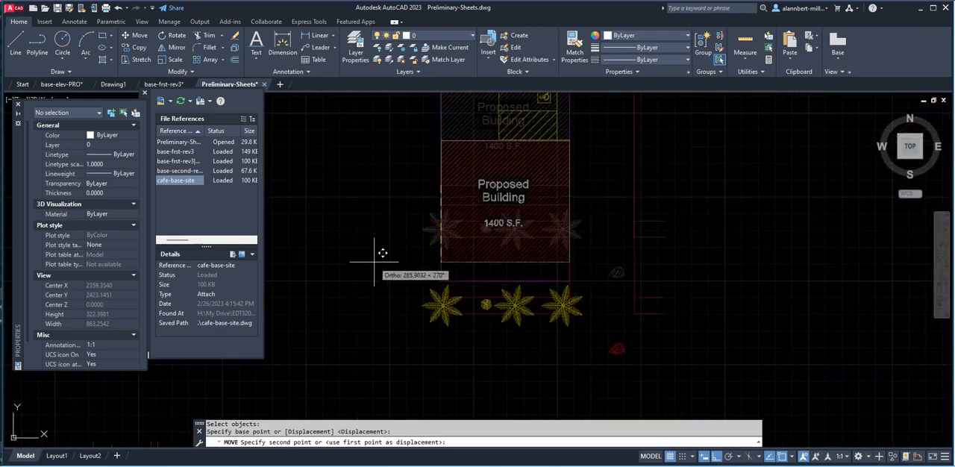
{"action": "scroll", "coordinate": [418, 216], "scroll_direction": "up", "scroll_amount": 8}
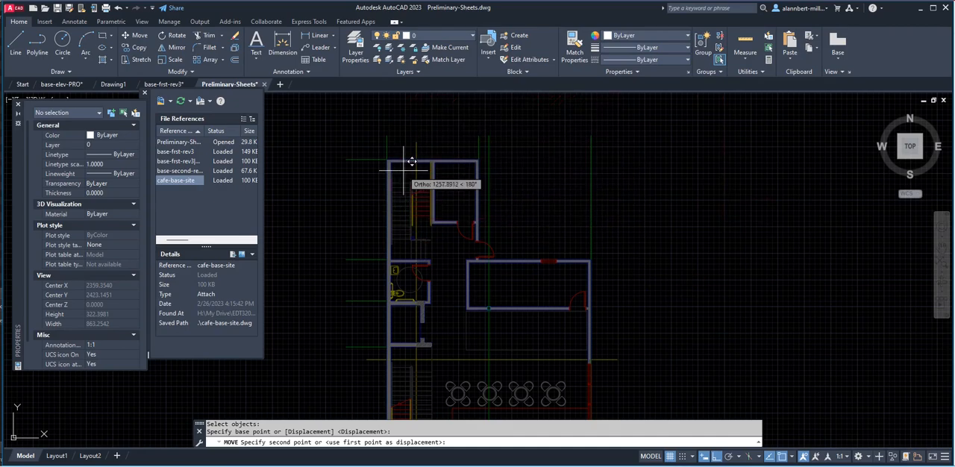
{"action": "scroll", "coordinate": [399, 213], "scroll_direction": "down", "scroll_amount": 5}
{"action": "scroll", "coordinate": [405, 282], "scroll_direction": "up", "scroll_amount": 8}
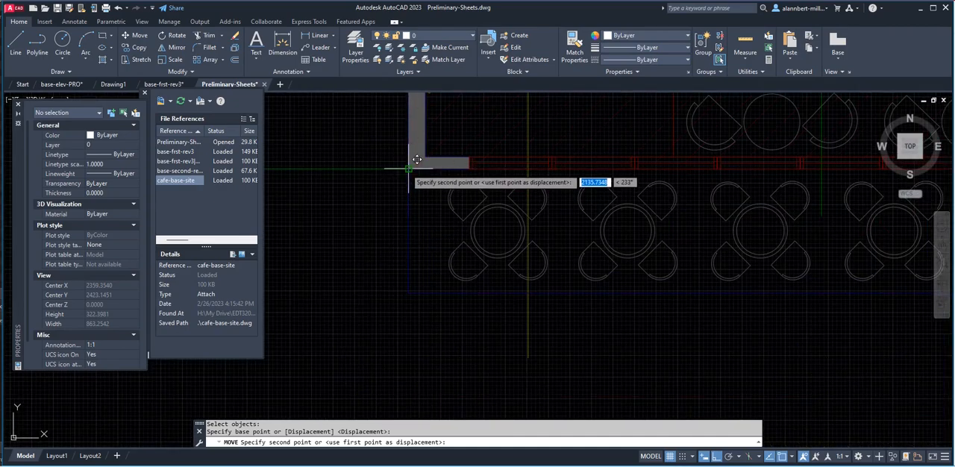
{"action": "left_click", "coordinate": [418, 160]}
Move the site plan straight up off the first floor plan, keeping the two plans vertically aligned.
{"action": "scroll", "coordinate": [418, 161], "scroll_direction": "down", "scroll_amount": 5}
{"action": "scroll", "coordinate": [443, 170], "scroll_direction": "down", "scroll_amount": 2}
{"action": "mouse_move", "coordinate": [501, 194]}
{"action": "middle_mouse_down"}
{"action": "mouse_move", "coordinate": [438, 284]}
{"action": "mouse_move", "coordinate": [433, 309]}
{"action": "mouse_move", "coordinate": [442, 304]}
{"action": "middle_mouse_up"}
{"action": "type", "text": "m"}
{"action": "key", "text": "Return"}
{"action": "type", "text": "p"}
{"action": "key", "text": "Return"}
{"action": "key", "text": "Return"}
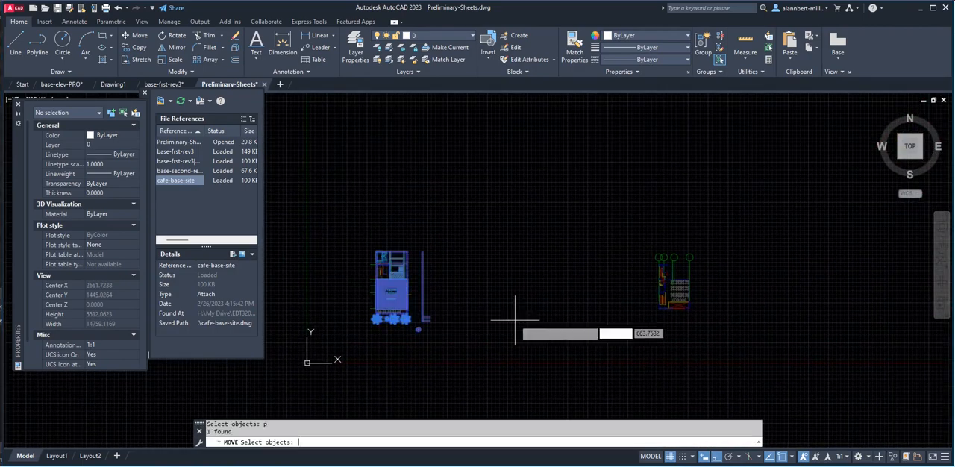
{"action": "left_click", "coordinate": [511, 323]}
{"action": "scroll", "coordinate": [510, 188], "scroll_direction": "down", "scroll_amount": 3}
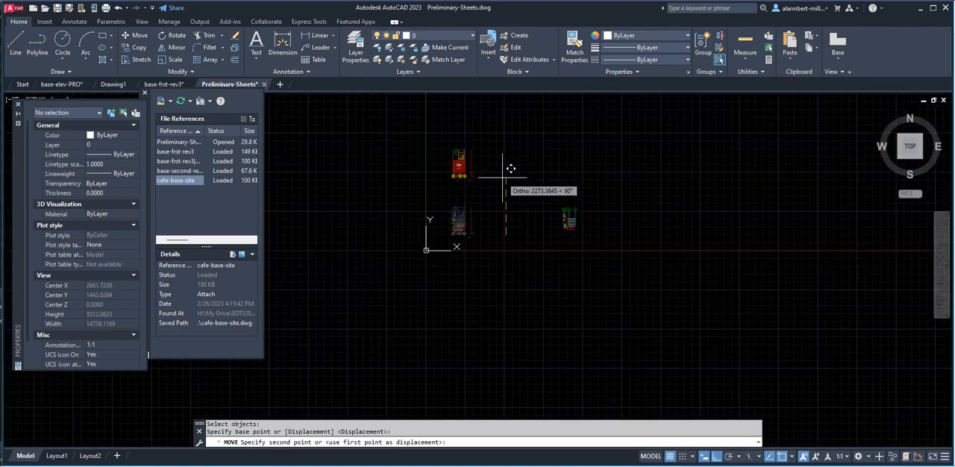
{"action": "key", "text": "Escape"}
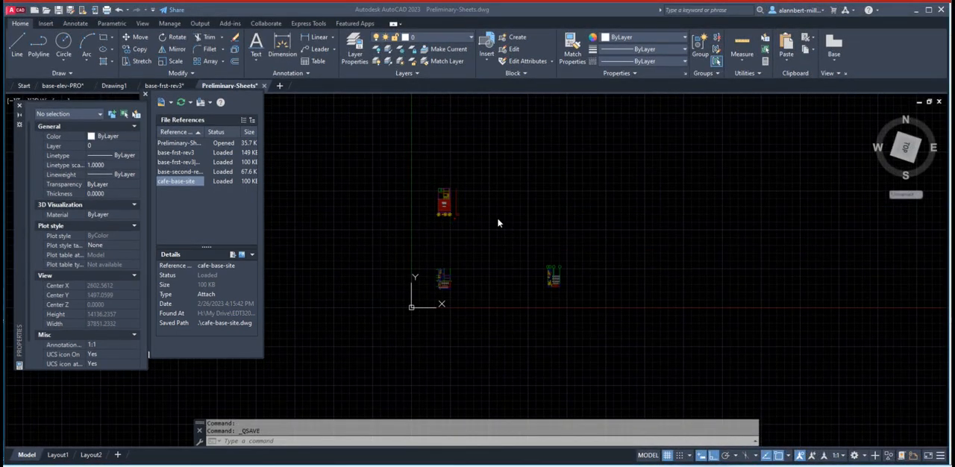
Open Layout1 and erase its default viewport.
{"action": "scroll", "coordinate": [457, 239], "scroll_direction": "up", "scroll_amount": 2}
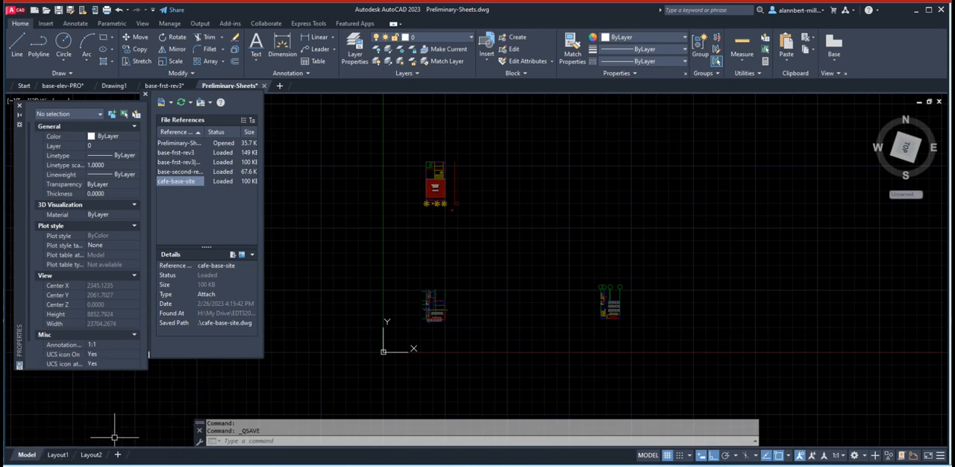
{"action": "mouse_move", "coordinate": [62, 458]}
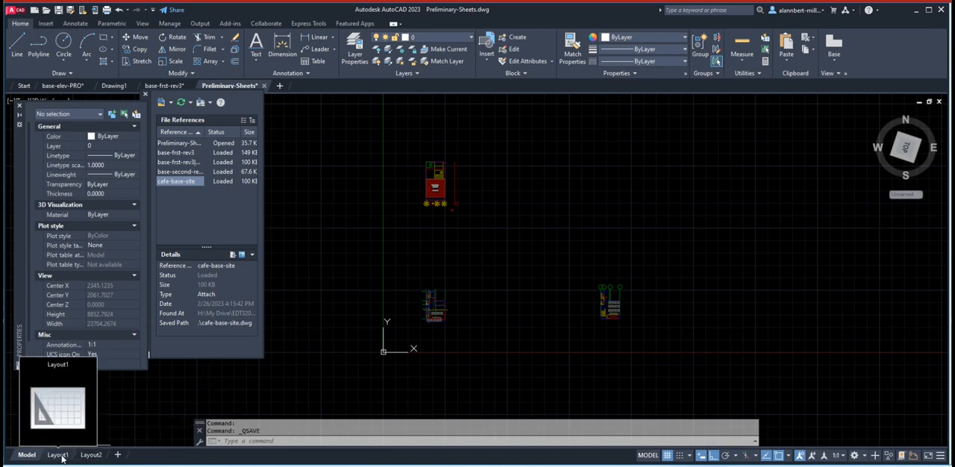
{"action": "left_click", "coordinate": [60, 455]}
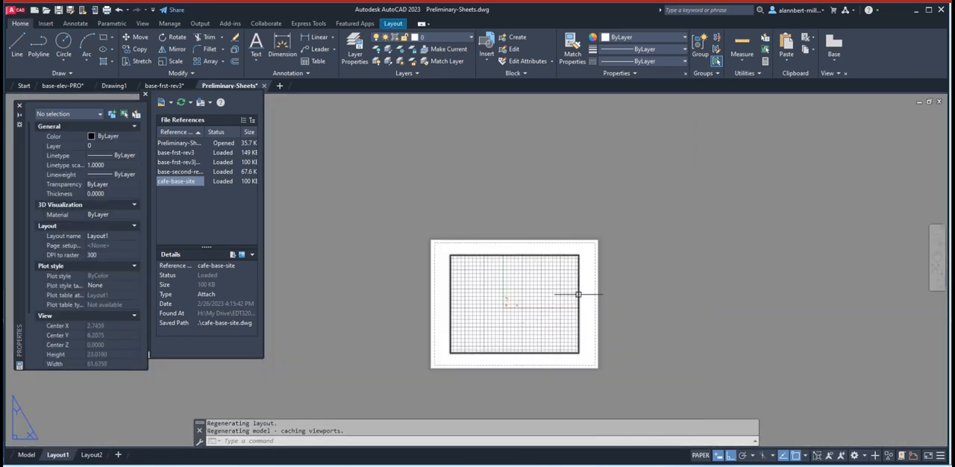
{"action": "mouse_move", "coordinate": [578, 294]}
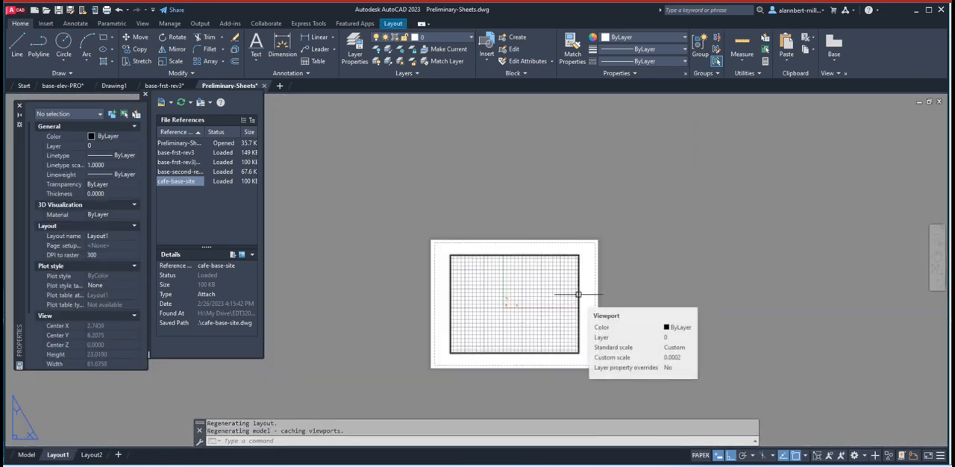
{"action": "left_click", "coordinate": [578, 294]}
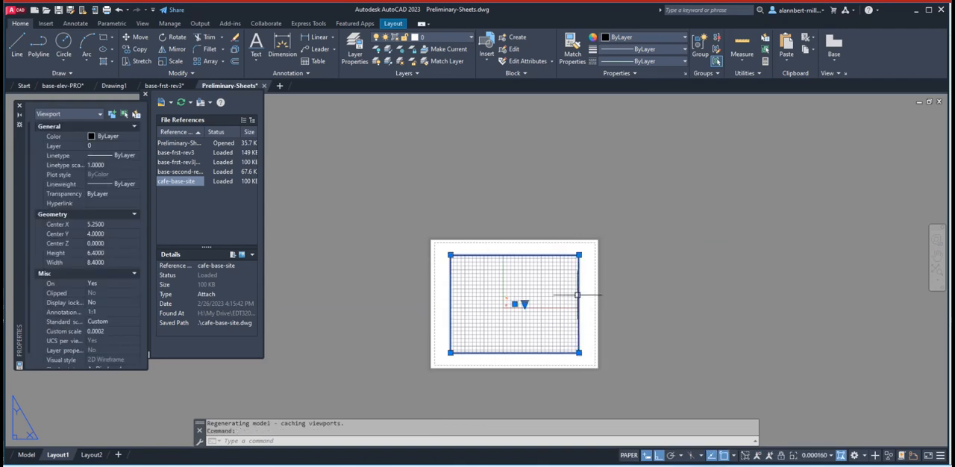
{"action": "key", "text": "Delete"}
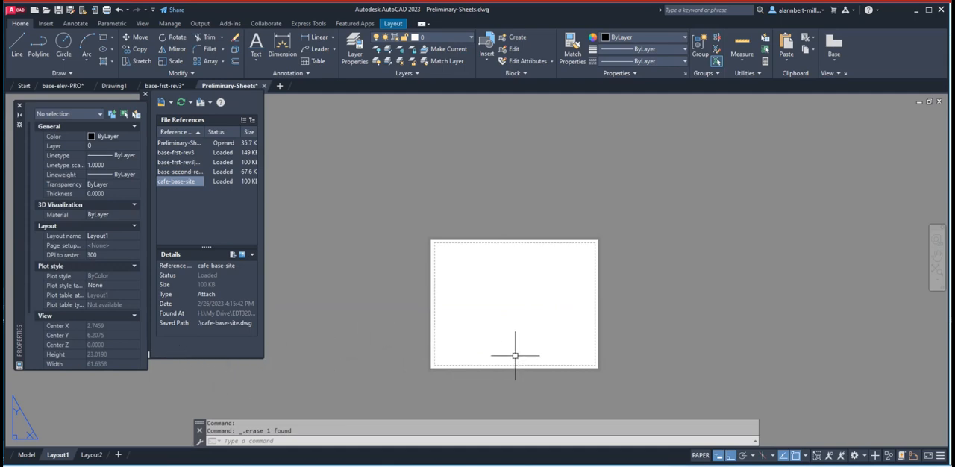
Modify Layout1's page setup to use the AutoCAD PDF (High Quality Print).pc3 plotter.
{"action": "right_click", "coordinate": [67, 456]}
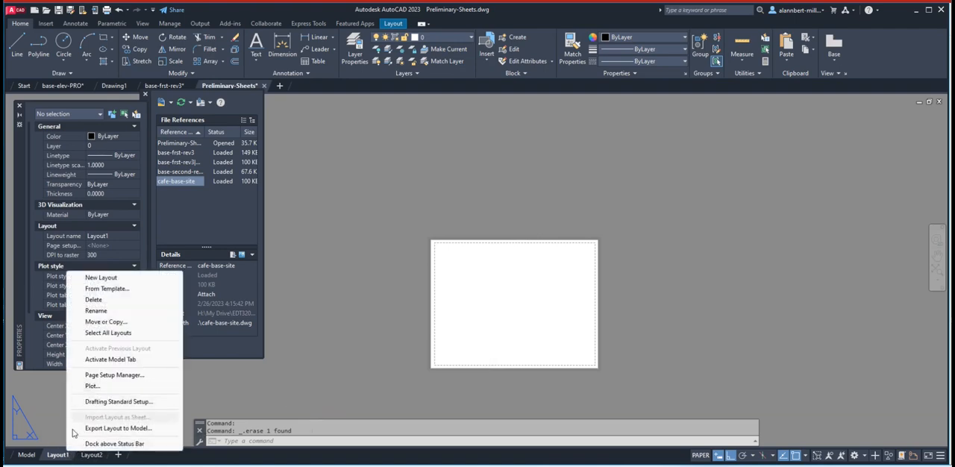
{"action": "left_click", "coordinate": [51, 454]}
{"action": "right_click", "coordinate": [53, 456]}
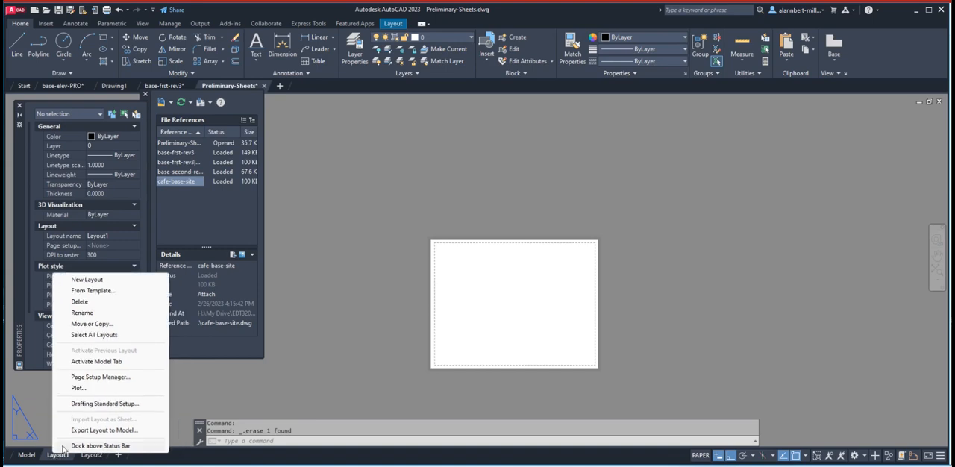
{"action": "left_click", "coordinate": [101, 377]}
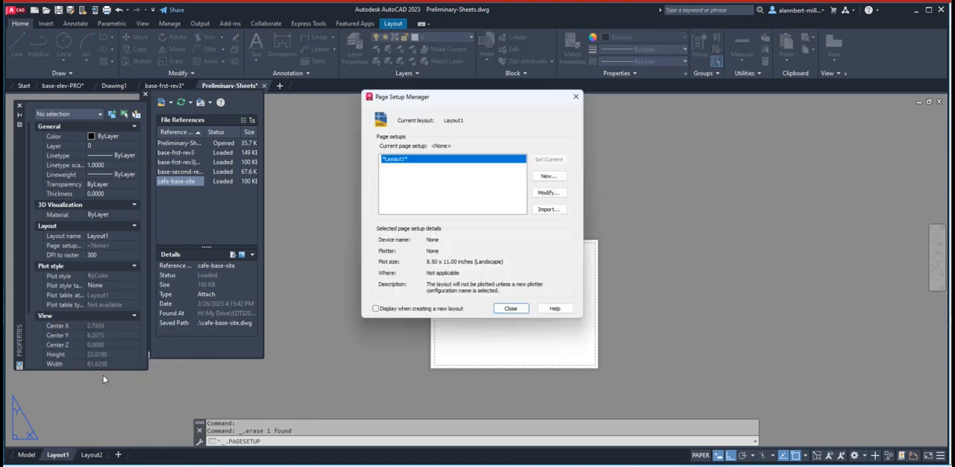
{"action": "left_click", "coordinate": [547, 194]}
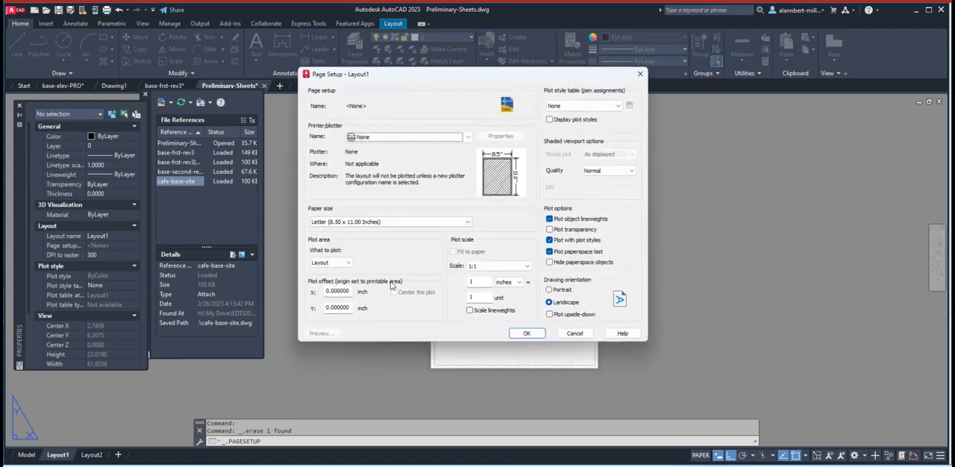
{"action": "left_click", "coordinate": [444, 138]}
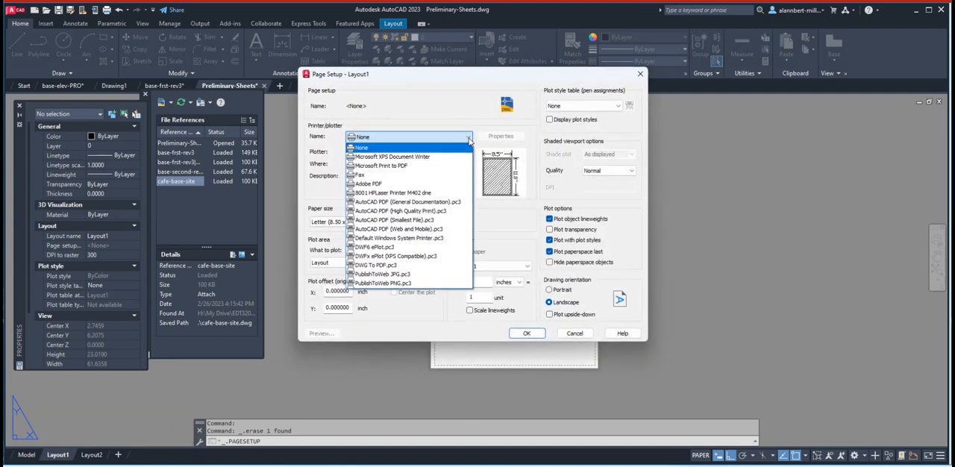
{"action": "left_click", "coordinate": [420, 203]}
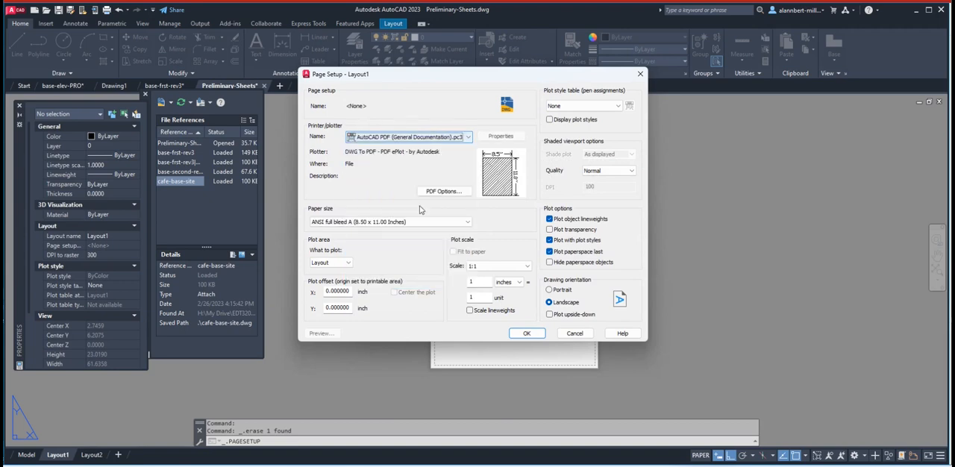
{"action": "left_click", "coordinate": [464, 139]}
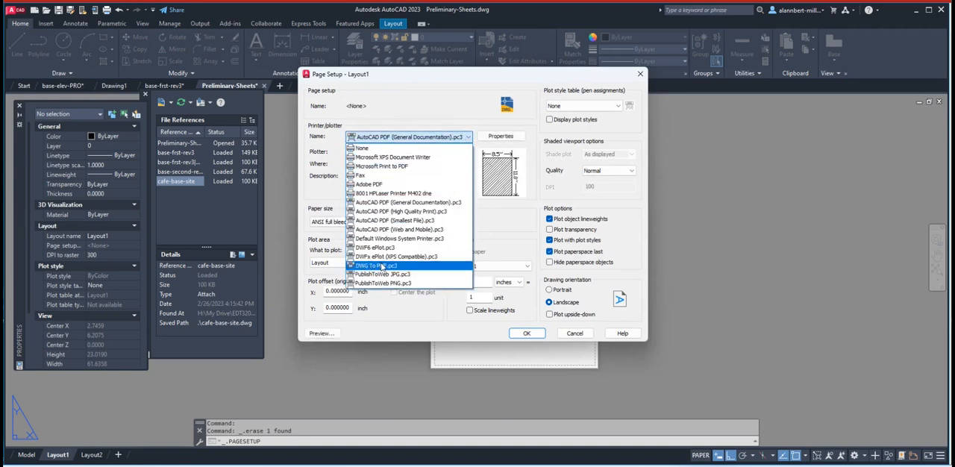
{"action": "left_click", "coordinate": [382, 266]}
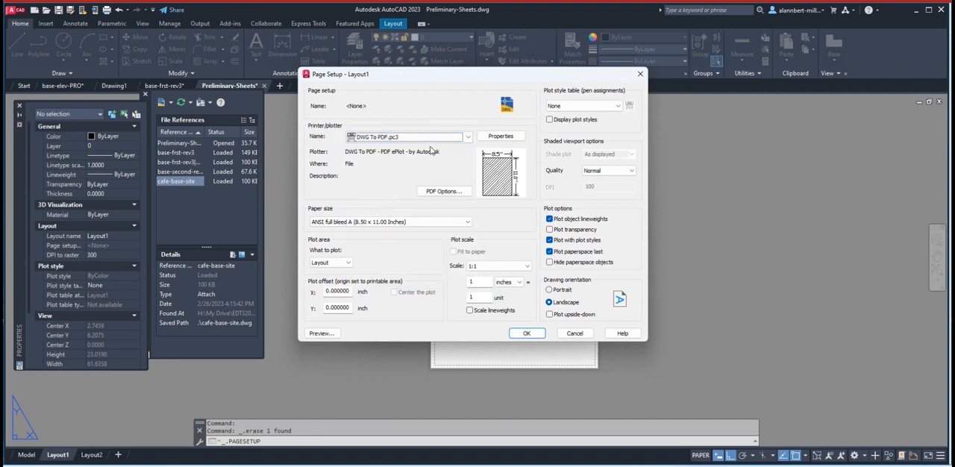
{"action": "left_click", "coordinate": [406, 137]}
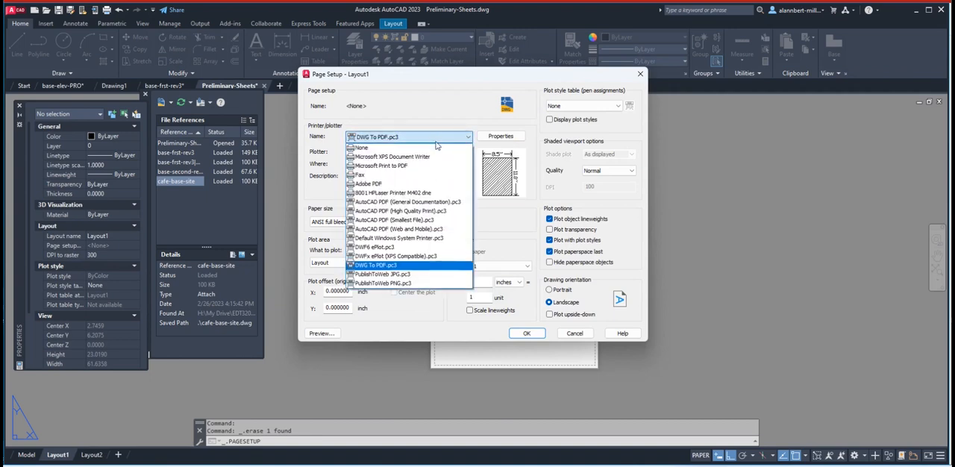
{"action": "left_click", "coordinate": [412, 212]}
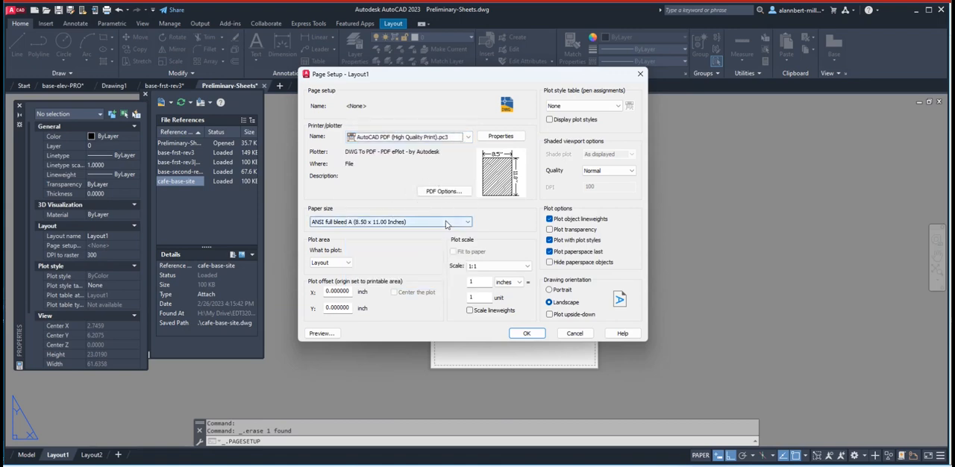
Set the page setup's paper size to ARCH D (36.00 x 24.00 Inches).
{"action": "left_click", "coordinate": [447, 223]}
{"action": "left_click_drag", "start_coordinate": [468, 280], "coordinate": [468, 241]}
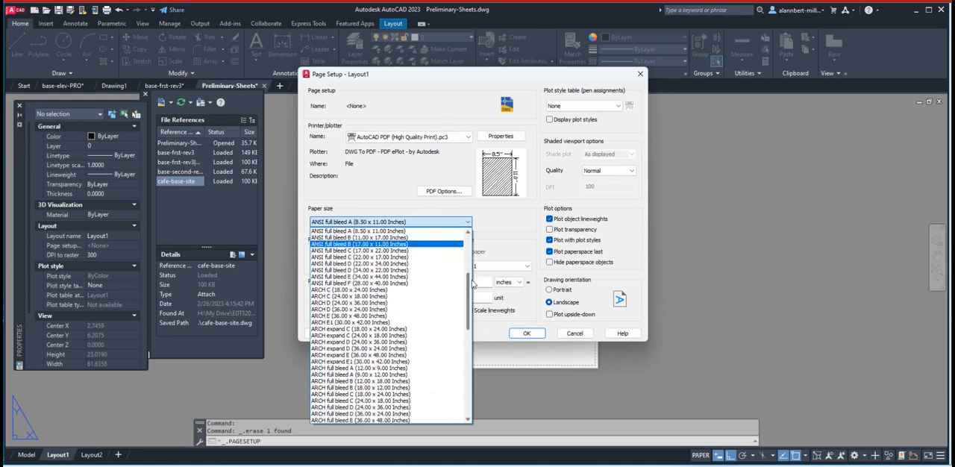
{"action": "scroll", "coordinate": [351, 250], "scroll_direction": "down", "scroll_amount": 6}
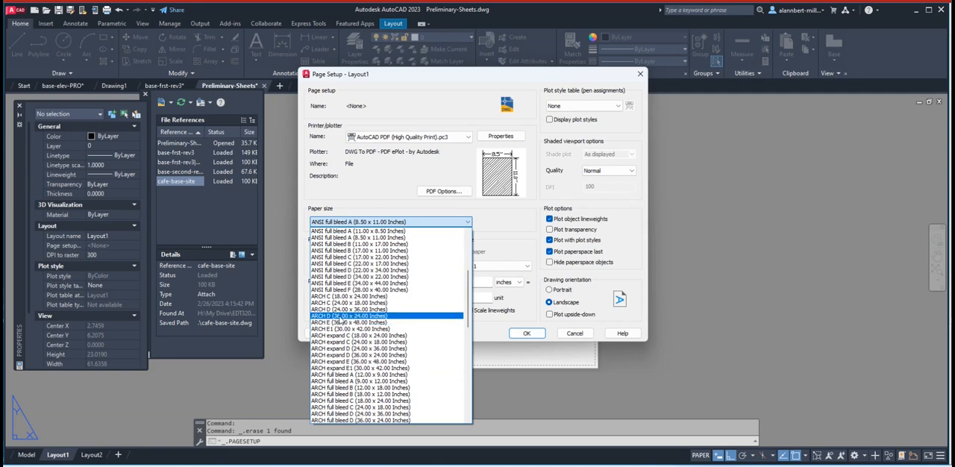
{"action": "left_click", "coordinate": [340, 316]}
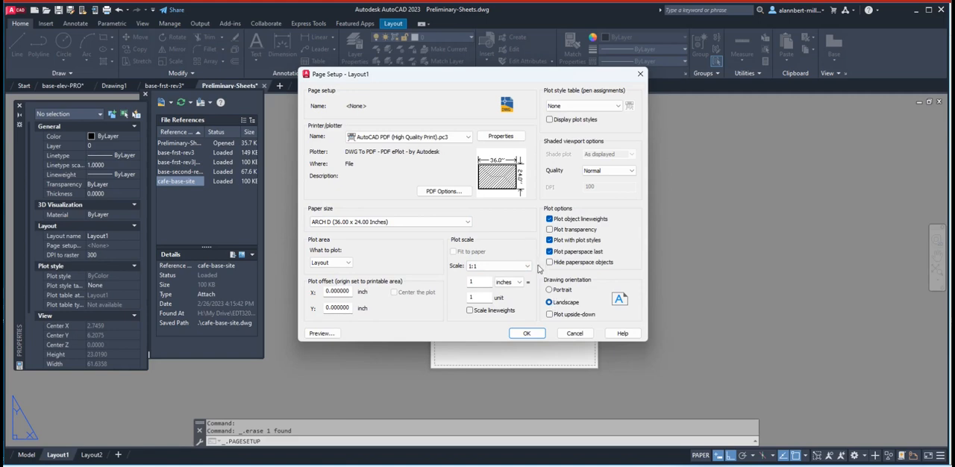
Assign the acad.ctb plot style table, set the plot area to Extents, and finish Layout1's page setup.
{"action": "left_click", "coordinate": [609, 107]}
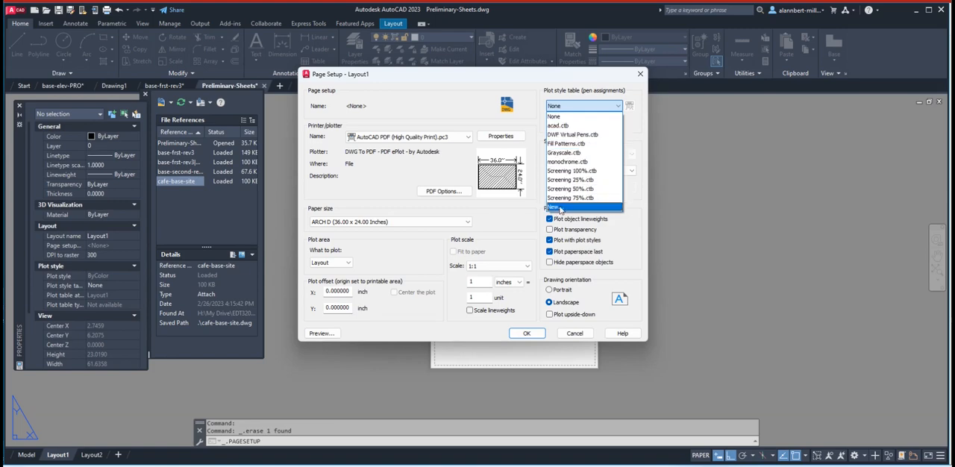
{"action": "left_click", "coordinate": [563, 126]}
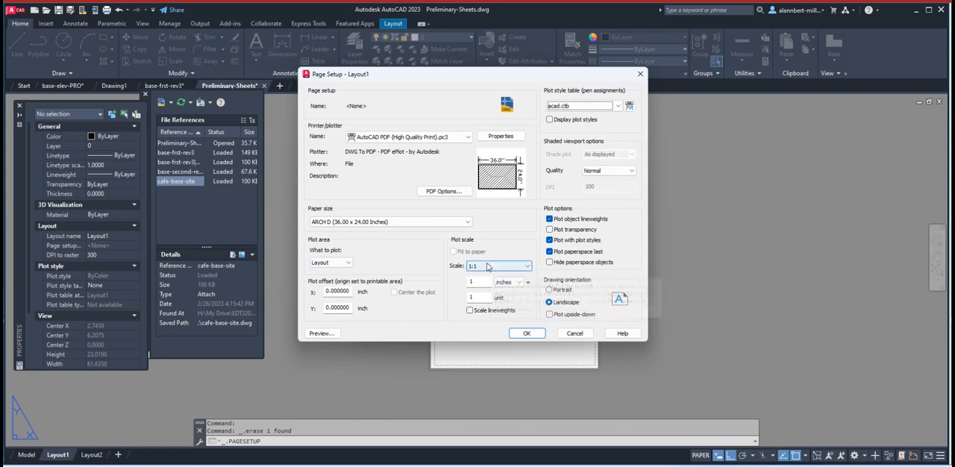
{"action": "left_click", "coordinate": [349, 265]}
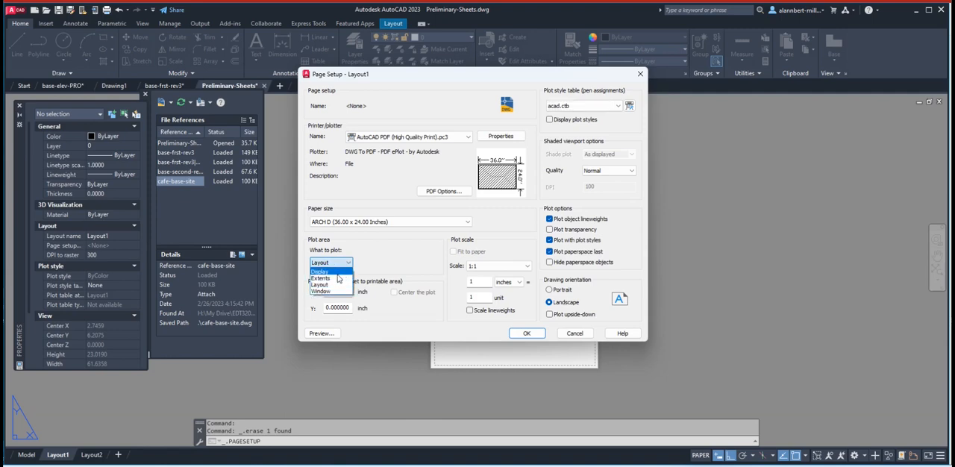
{"action": "left_click", "coordinate": [331, 278]}
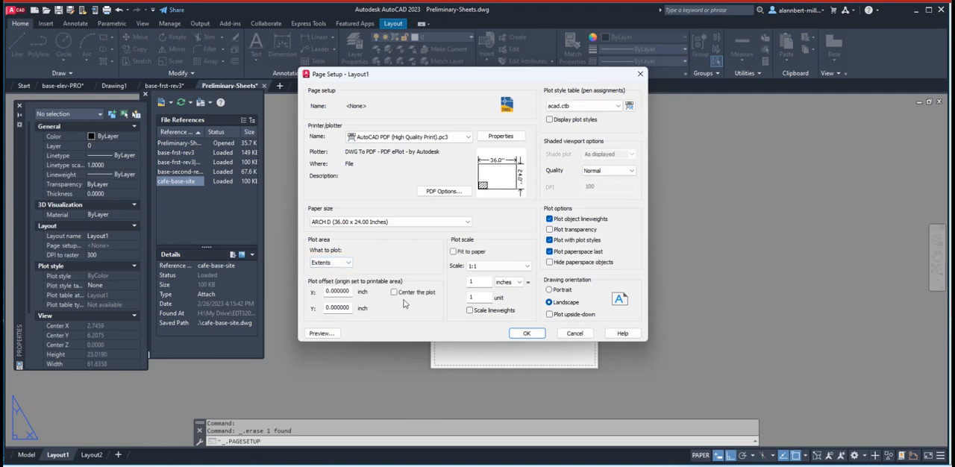
{"action": "left_click", "coordinate": [527, 334]}
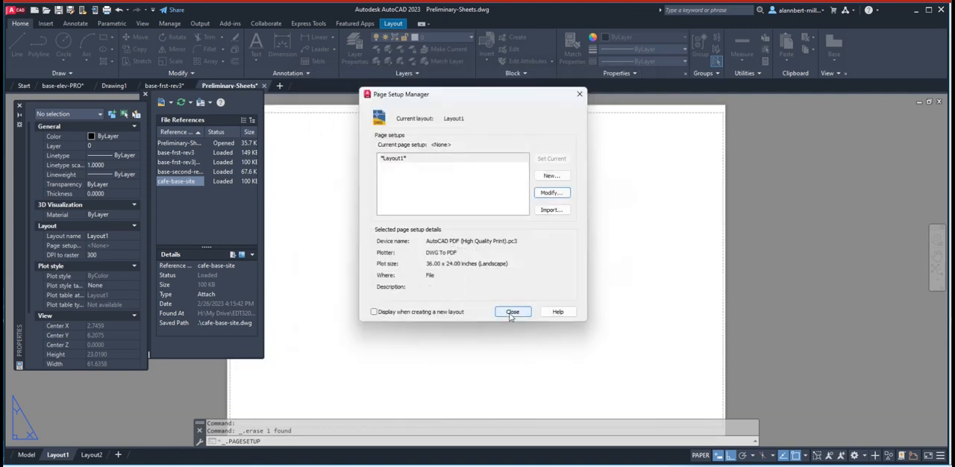
{"action": "left_click", "coordinate": [512, 313]}
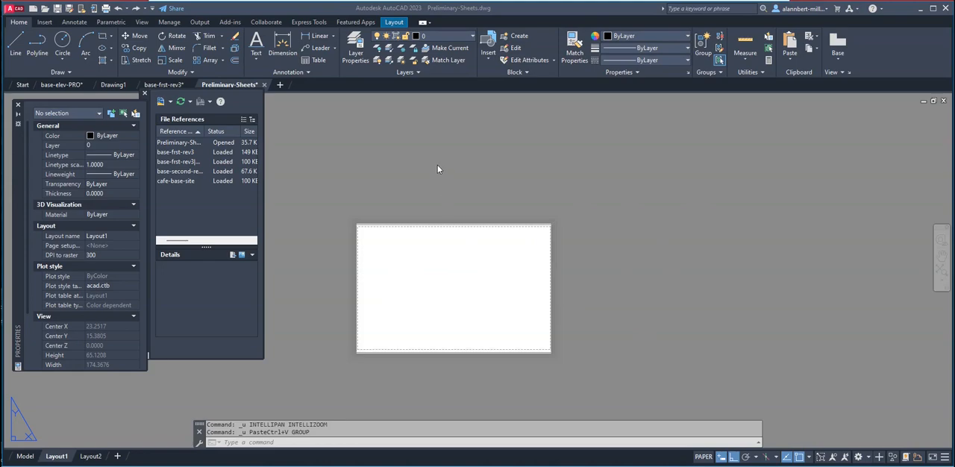
Copy the whole sheet, with its title block, elevations and sections, from base-elev-PRO's Elev - Sec layout to the clipboard.
{"action": "mouse_move", "coordinate": [63, 85]}
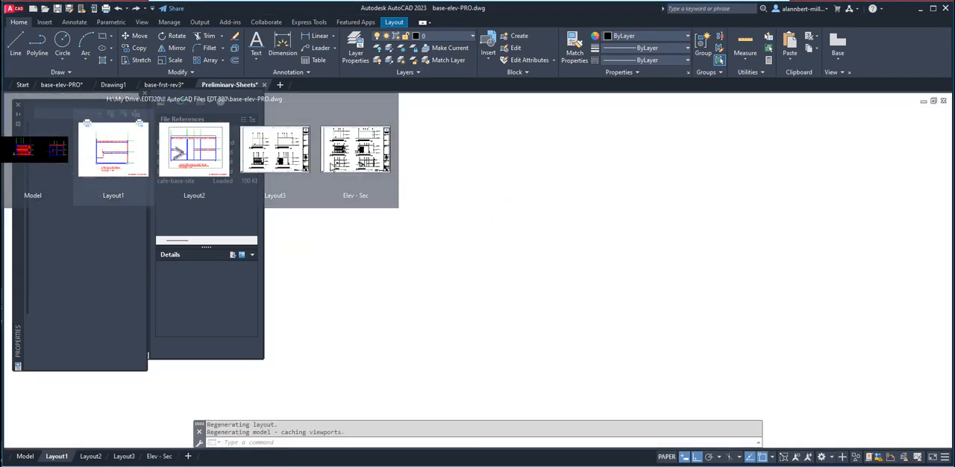
{"action": "mouse_move", "coordinate": [274, 169]}
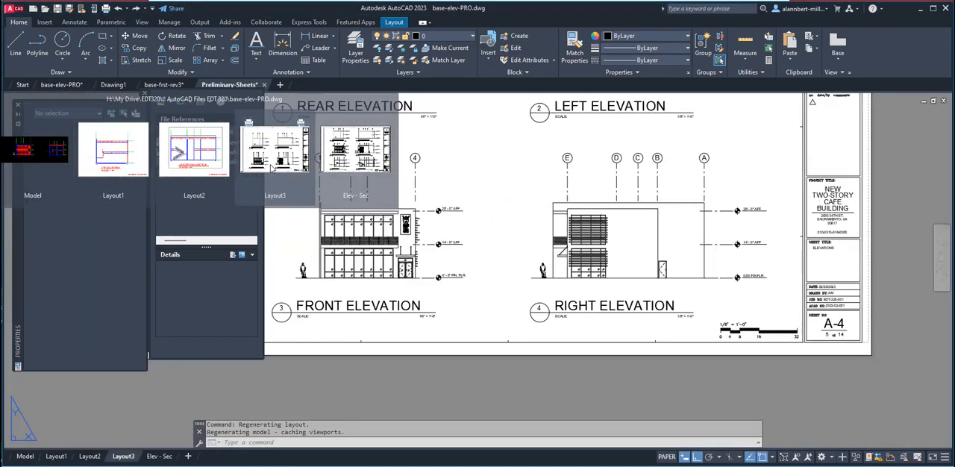
{"action": "left_click", "coordinate": [347, 165]}
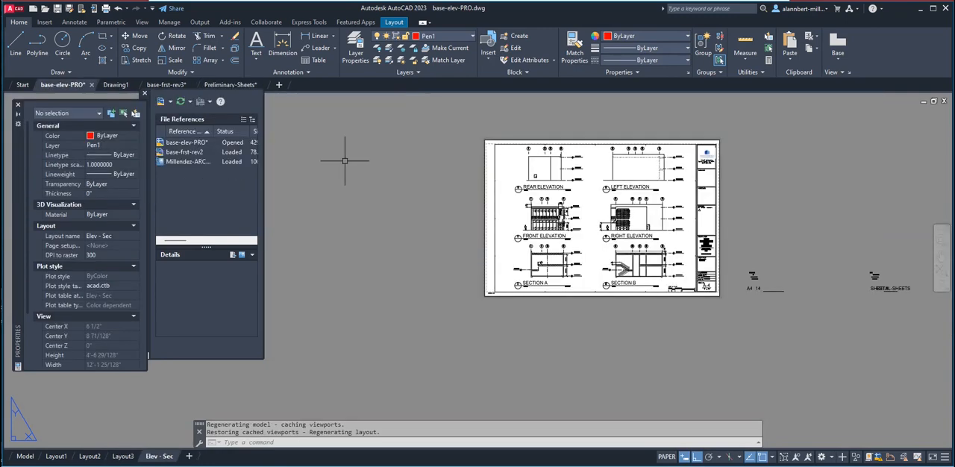
{"action": "left_click", "coordinate": [470, 129]}
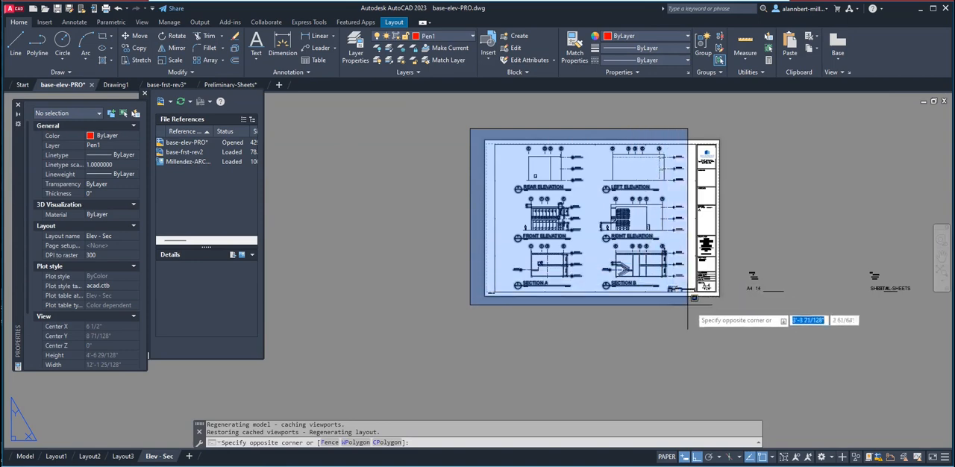
{"action": "left_click", "coordinate": [721, 302]}
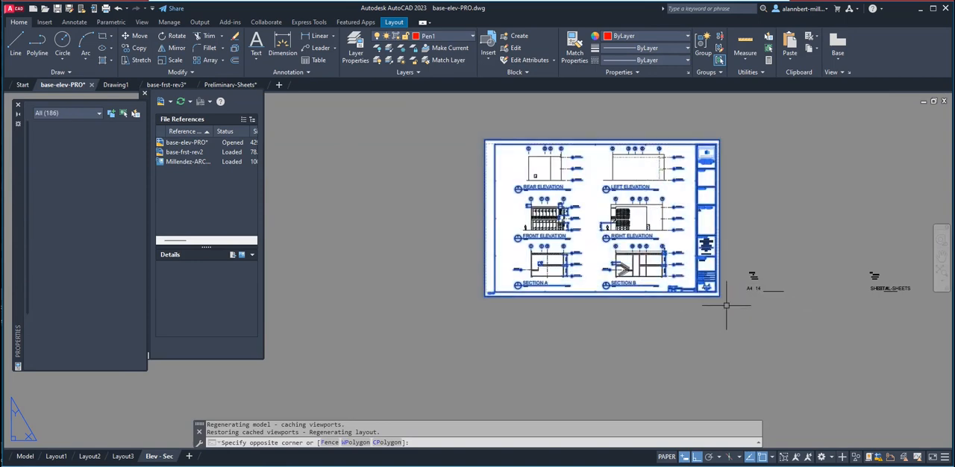
{"action": "right_click", "coordinate": [705, 206]}
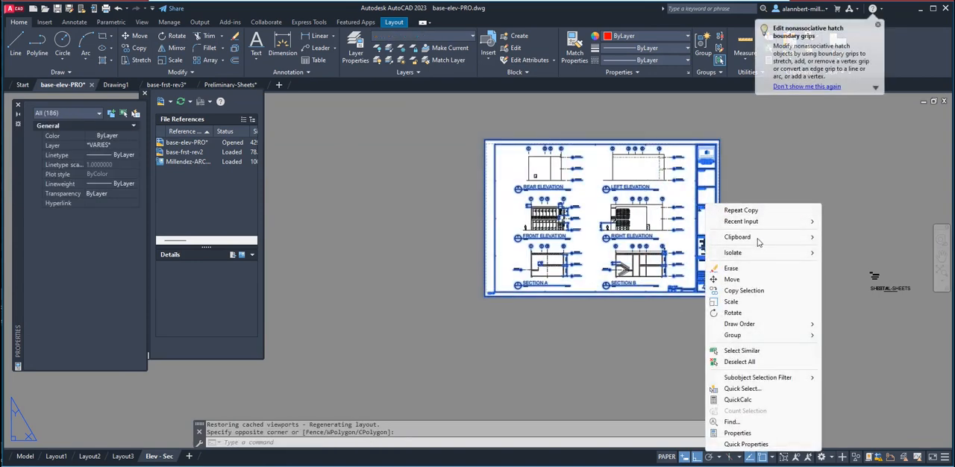
{"action": "mouse_move", "coordinate": [761, 239]}
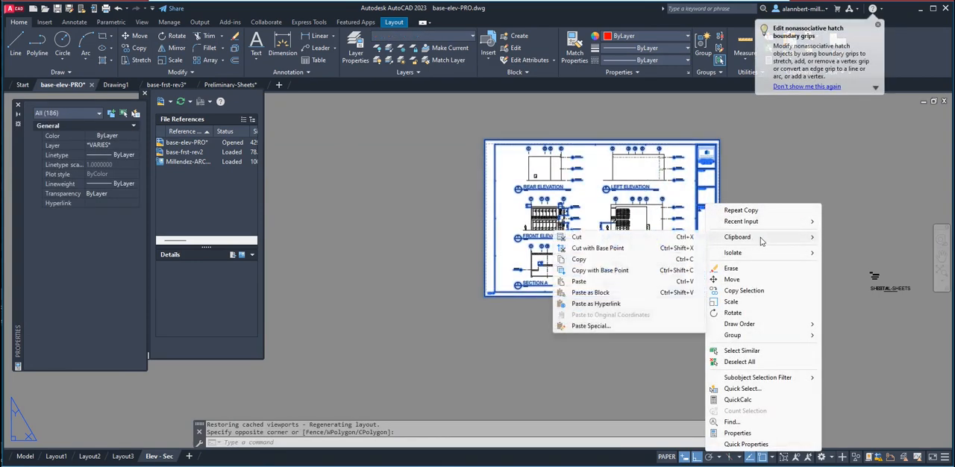
{"action": "left_click", "coordinate": [585, 259]}
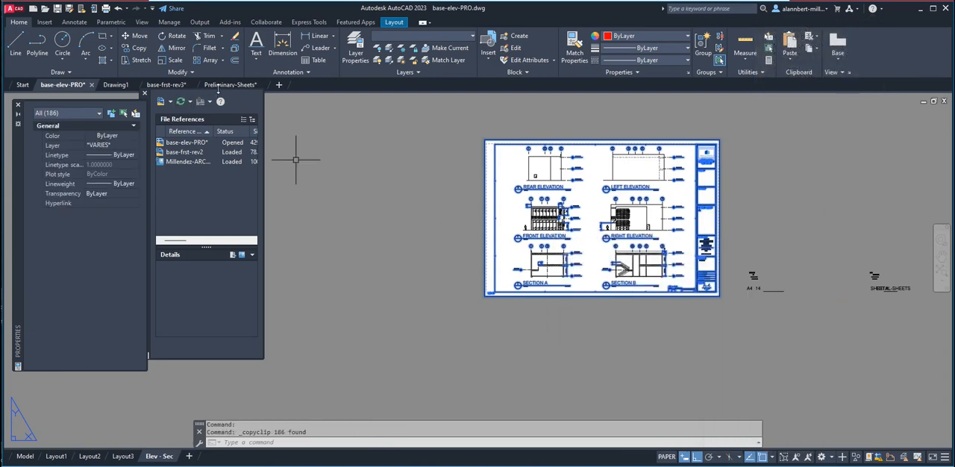
Switch to the Preliminary-Sheets drawing and paste the copied sheet into Layout1, just beside the blank paper.
{"action": "left_click", "coordinate": [223, 85]}
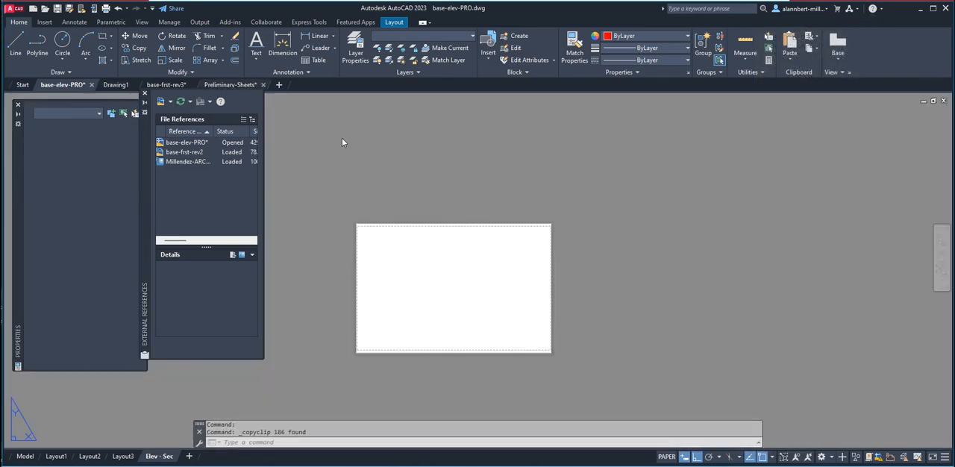
{"action": "right_click", "coordinate": [597, 238]}
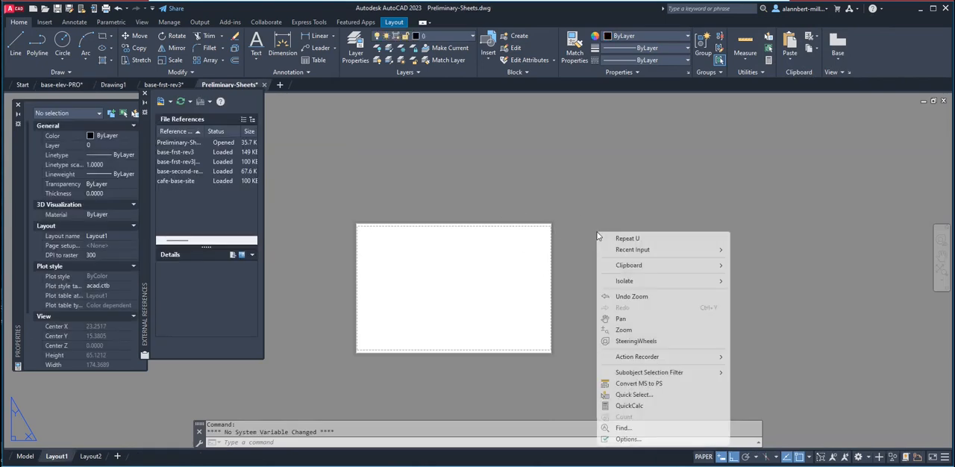
{"action": "mouse_move", "coordinate": [631, 270]}
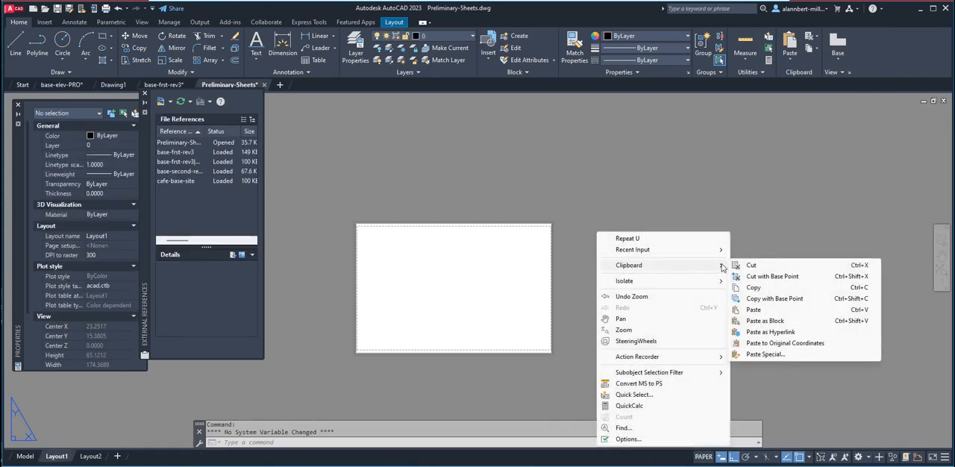
{"action": "left_click", "coordinate": [753, 310]}
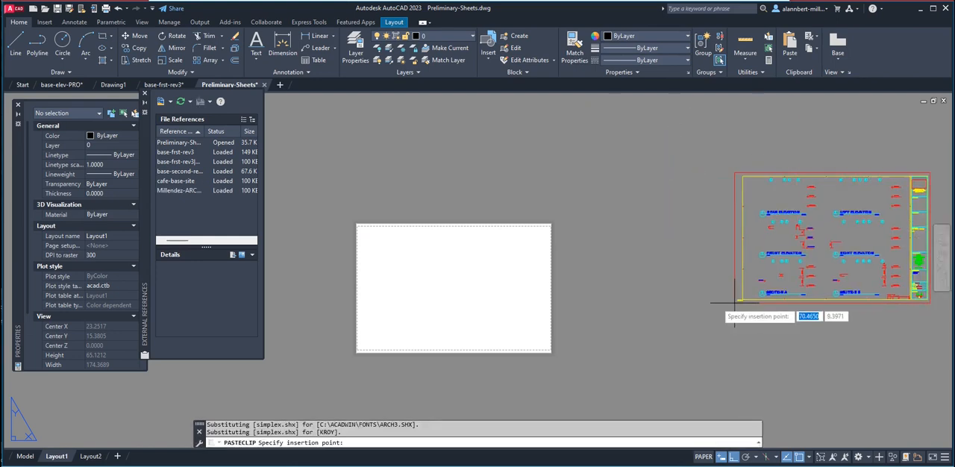
{"action": "left_click", "coordinate": [584, 293]}
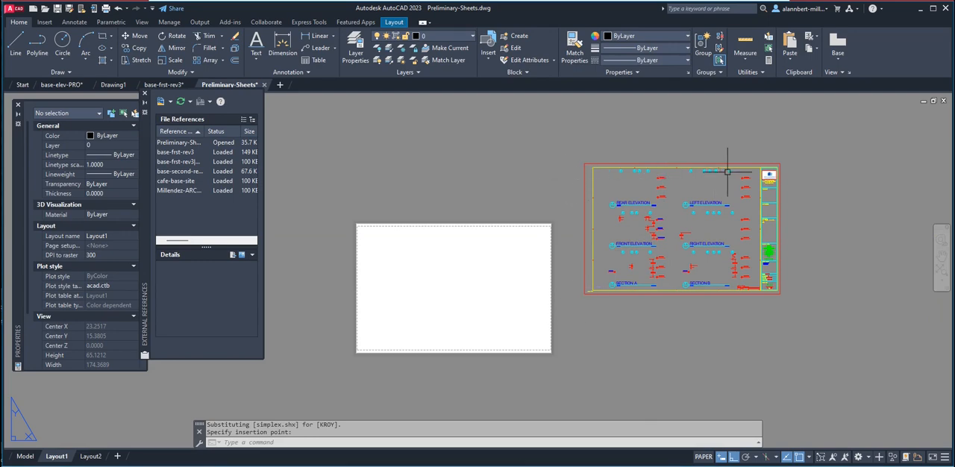
Modify Layout1's page setup to plot a window around the pasted sheet's outer border, with the plot centered.
{"action": "right_click", "coordinate": [58, 456]}
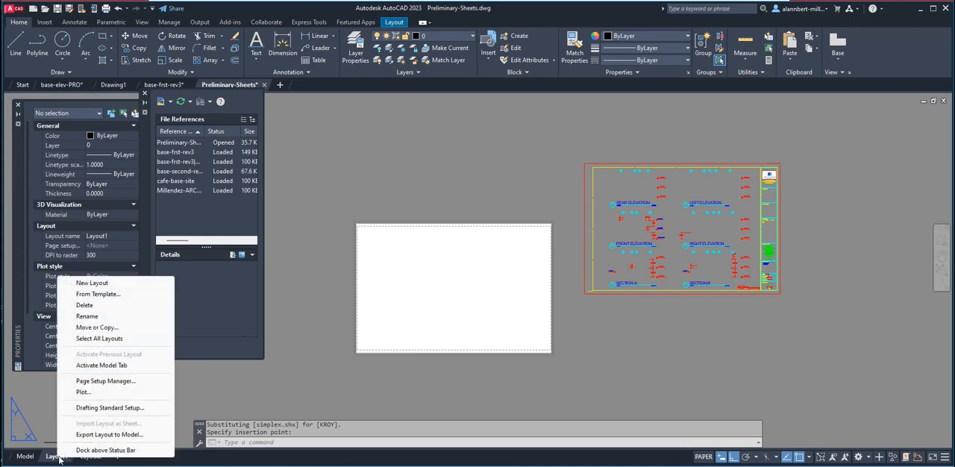
{"action": "left_click", "coordinate": [105, 381]}
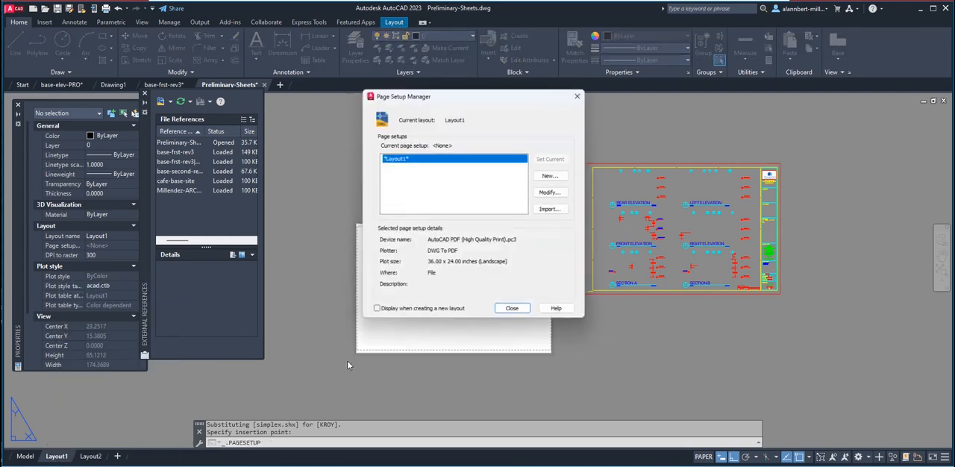
{"action": "left_click", "coordinate": [545, 194]}
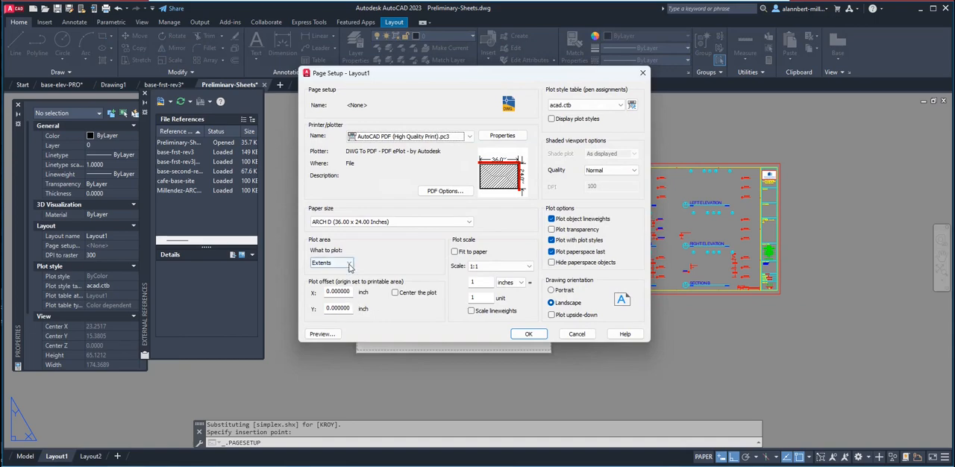
{"action": "left_click", "coordinate": [349, 266]}
{"action": "left_click", "coordinate": [329, 292]}
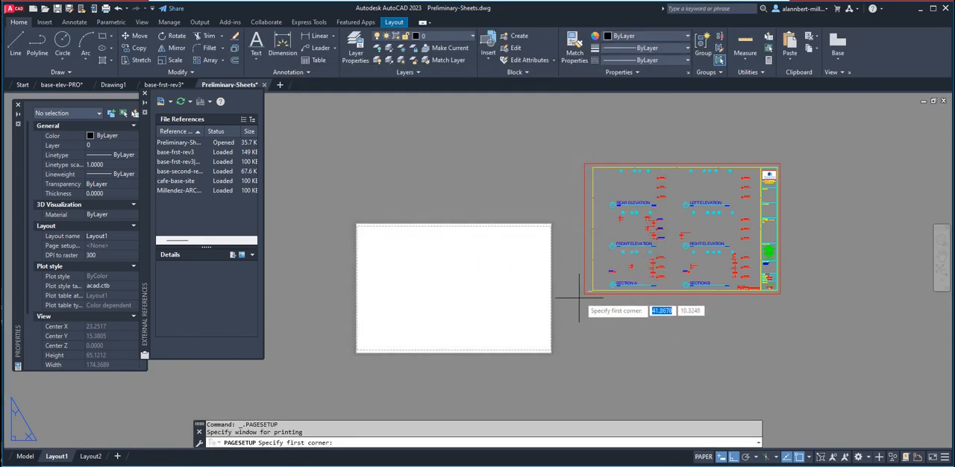
{"action": "left_click", "coordinate": [584, 294]}
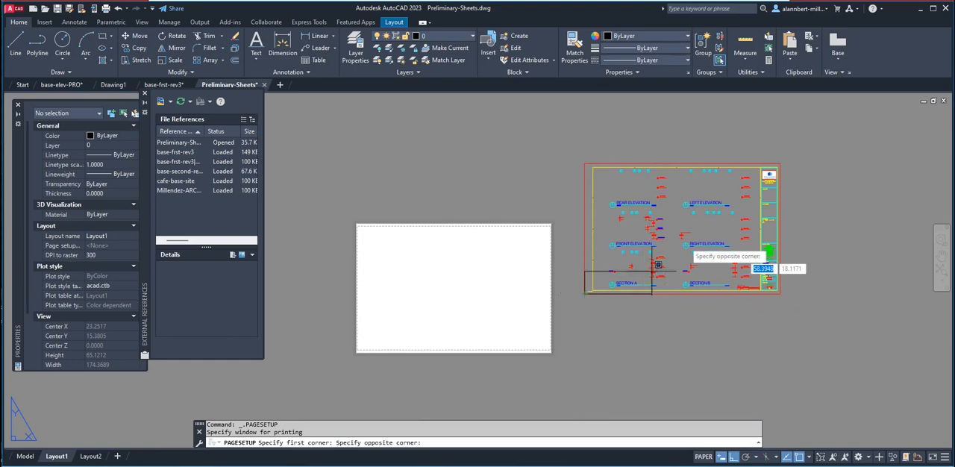
{"action": "left_click", "coordinate": [780, 161]}
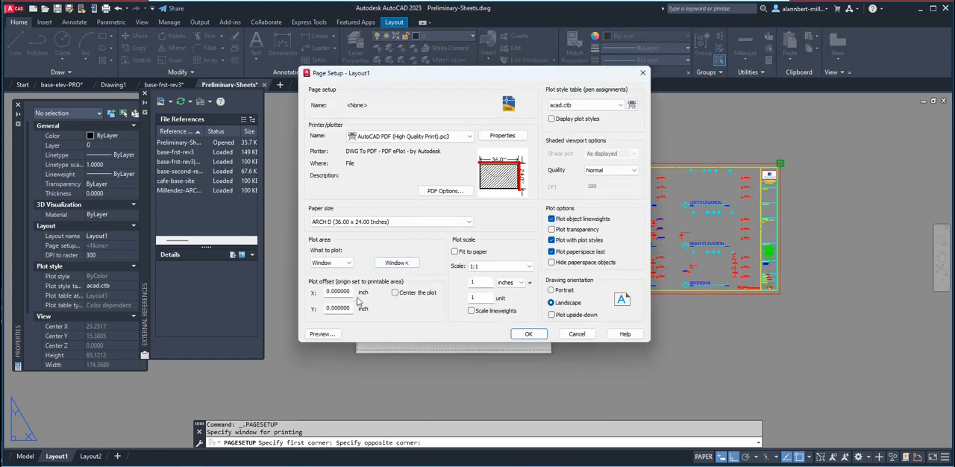
{"action": "left_click", "coordinate": [395, 293]}
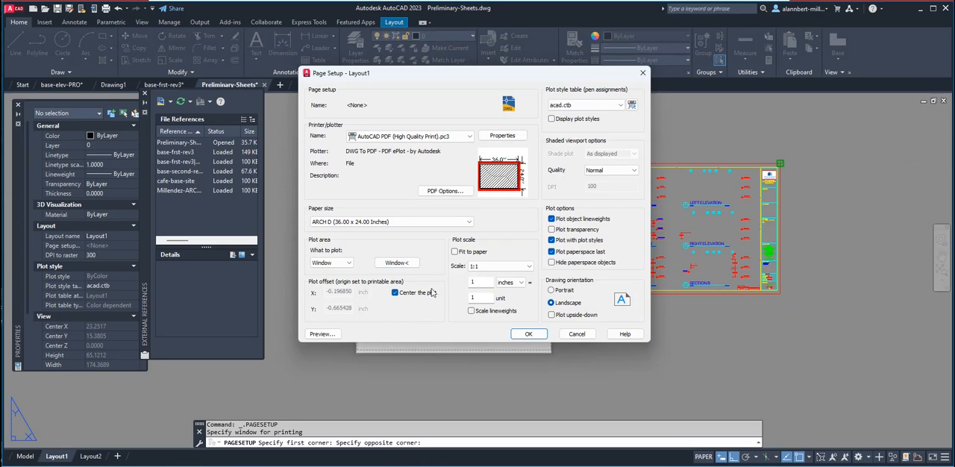
{"action": "left_click", "coordinate": [523, 334]}
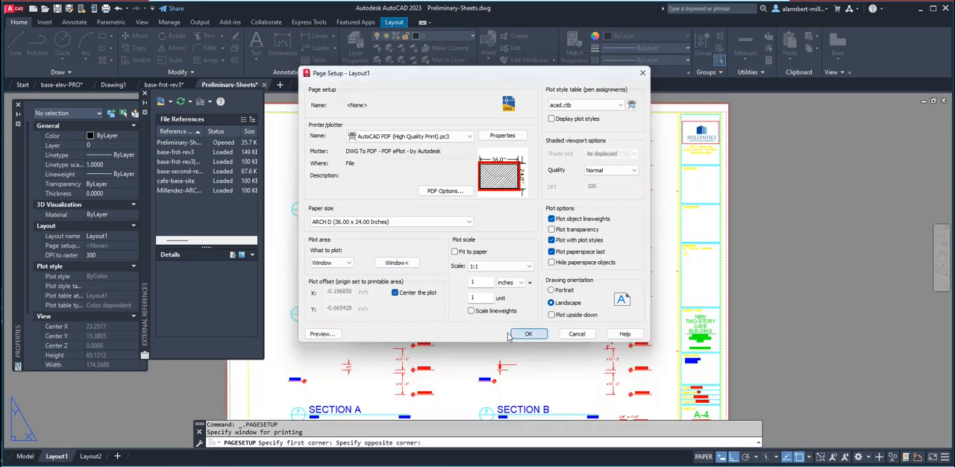
{"action": "left_click", "coordinate": [514, 312]}
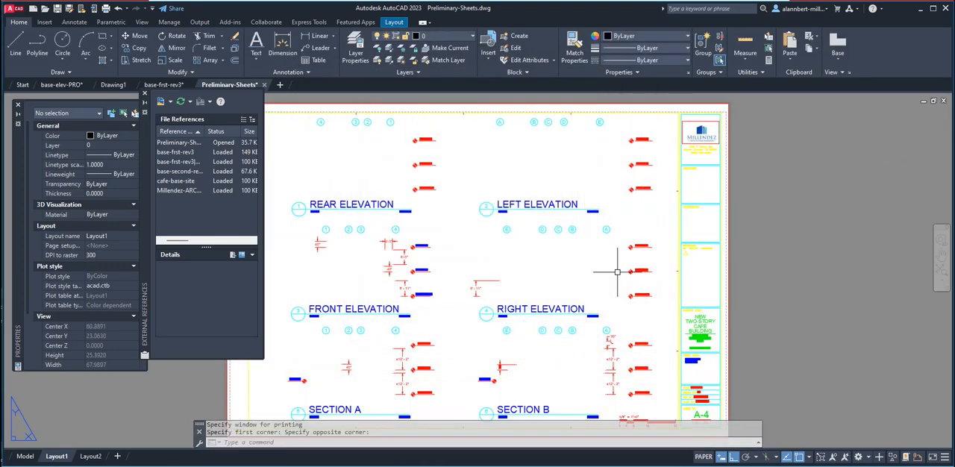
Move all elevation and section titles, grid bubbles, level markers and dimensions off the sheet to its right, leaving the title block and graphic scale in place.
{"action": "scroll", "coordinate": [359, 208], "scroll_direction": "down", "scroll_amount": 4}
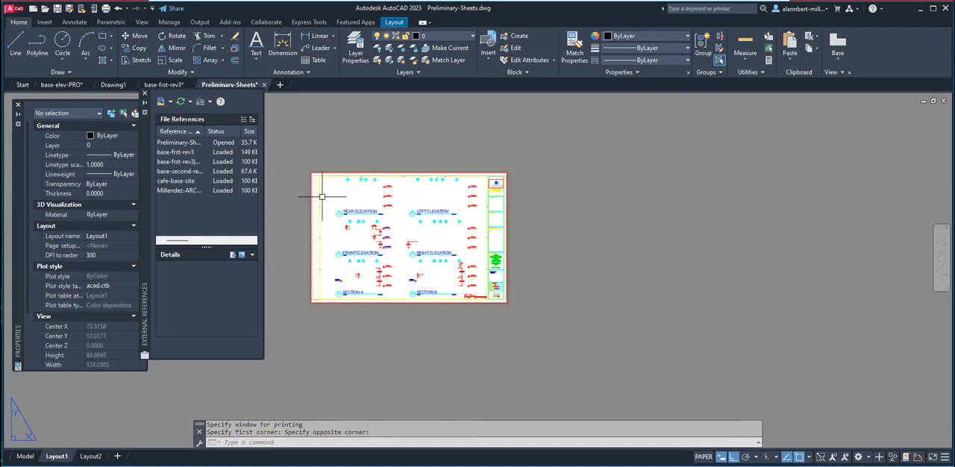
{"action": "scroll", "coordinate": [390, 192], "scroll_direction": "up", "scroll_amount": 2}
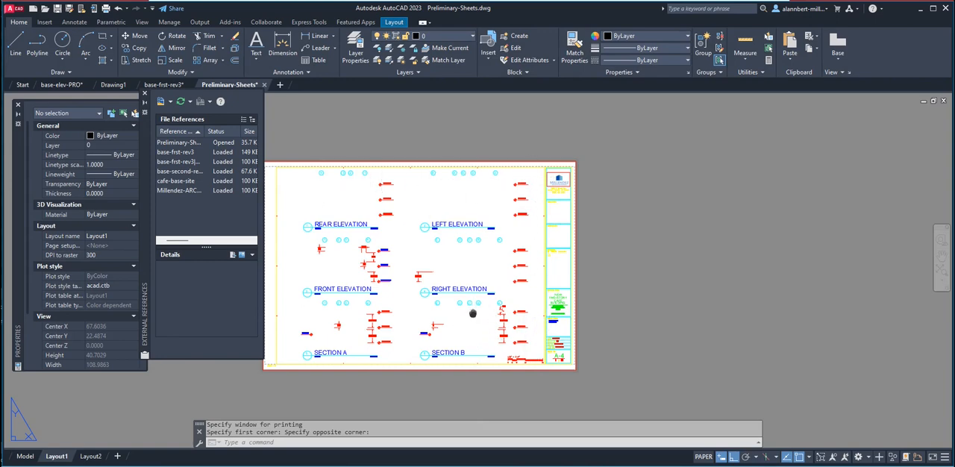
{"action": "middle_click_drag", "start_coordinate": [472, 314], "coordinate": [586, 309]}
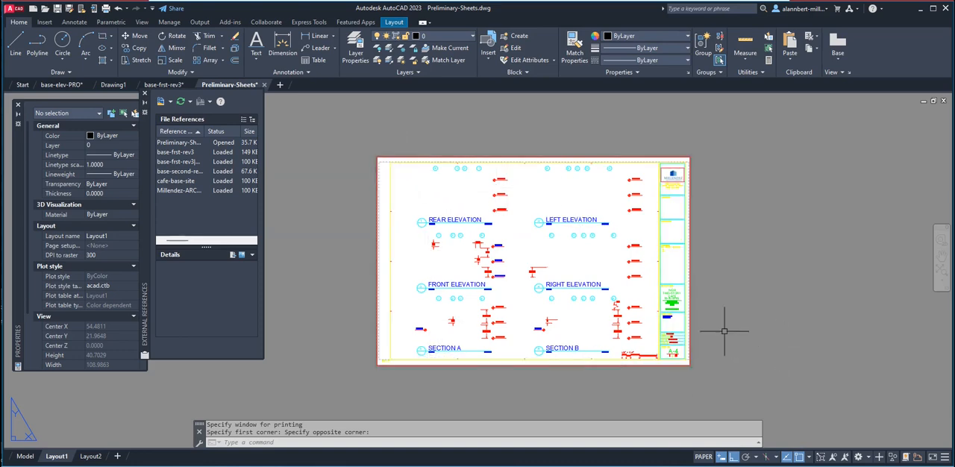
{"action": "key", "text": "Escape"}
{"action": "type", "text": "m"}
{"action": "key", "text": "Return"}
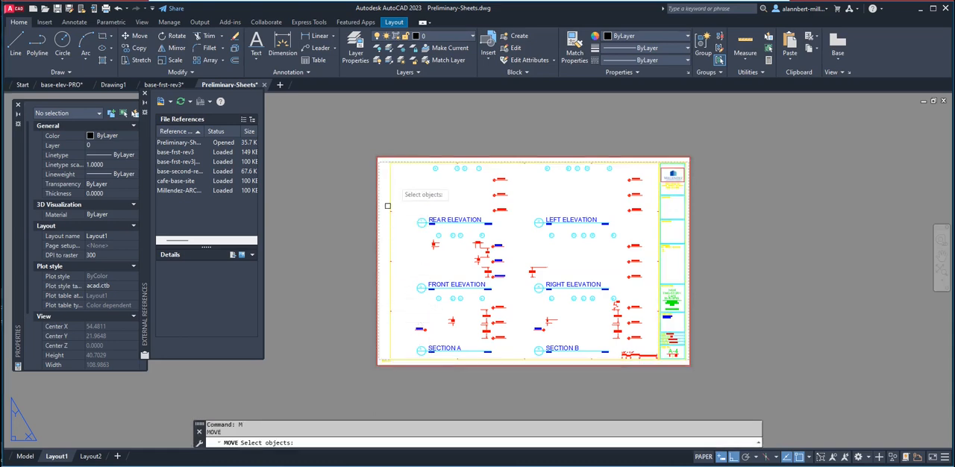
{"action": "left_click", "coordinate": [397, 141]}
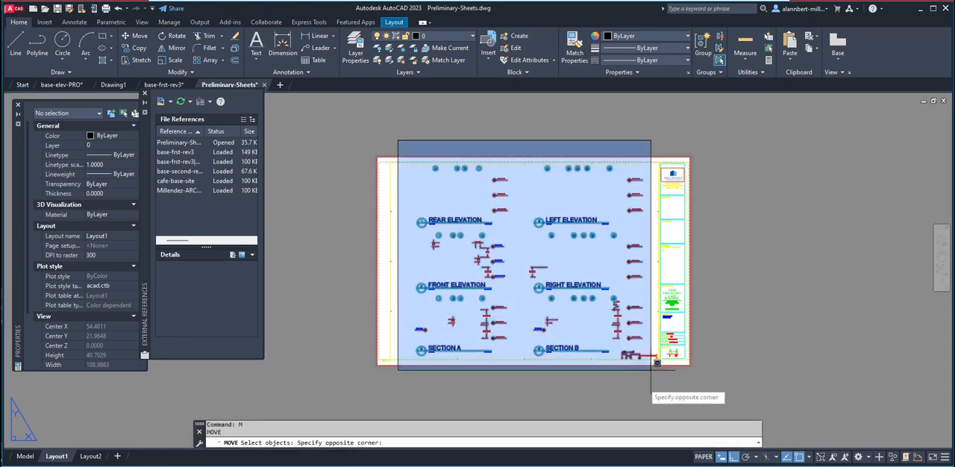
{"action": "left_click", "coordinate": [619, 354]}
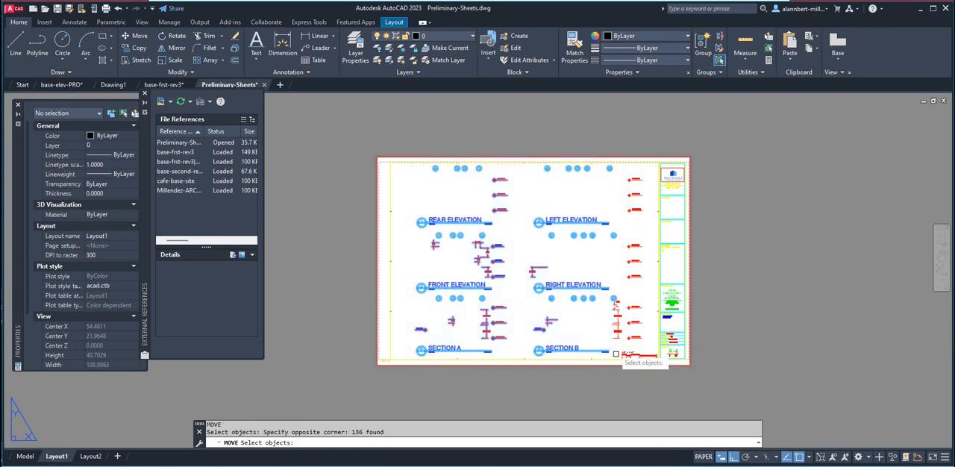
{"action": "left_click", "coordinate": [583, 147]}
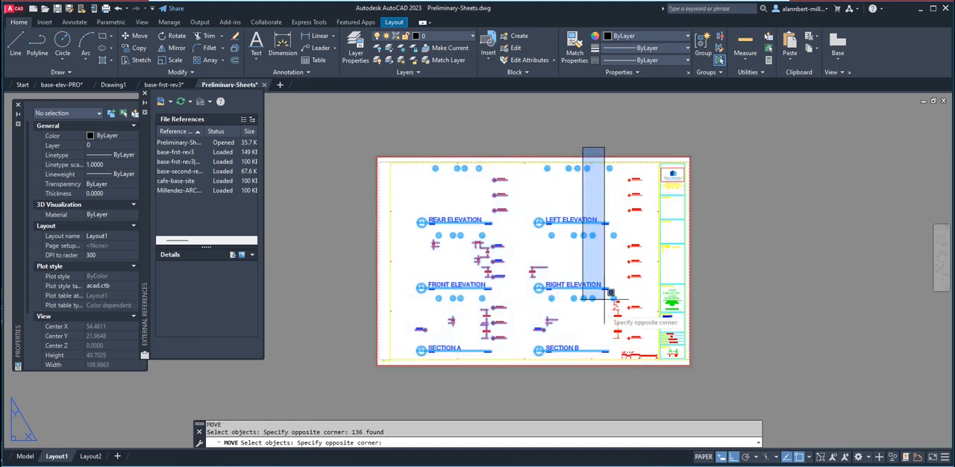
{"action": "left_click", "coordinate": [648, 348]}
{"action": "scroll", "coordinate": [633, 365], "scroll_direction": "up", "scroll_amount": 5}
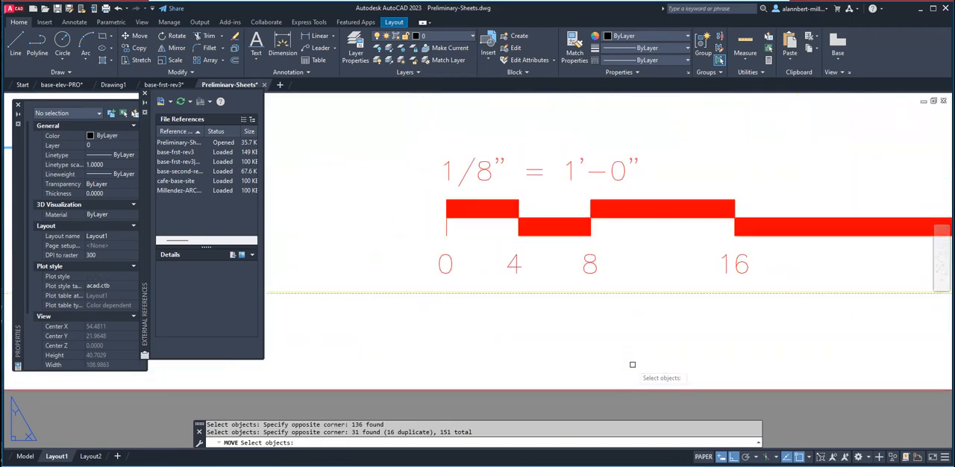
{"action": "scroll", "coordinate": [633, 365], "scroll_direction": "down", "scroll_amount": 5}
{"action": "scroll", "coordinate": [632, 323], "scroll_direction": "down", "scroll_amount": 3}
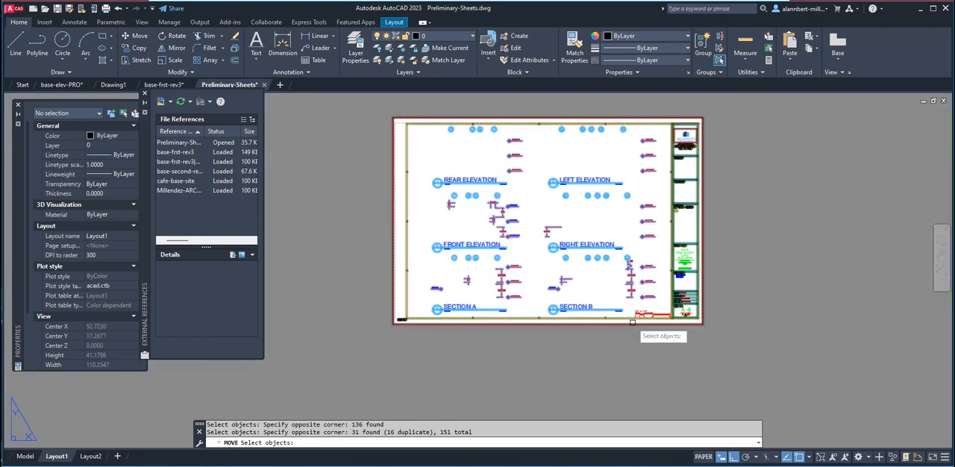
{"action": "key", "text": "Return"}
{"action": "left_click", "coordinate": [395, 323]}
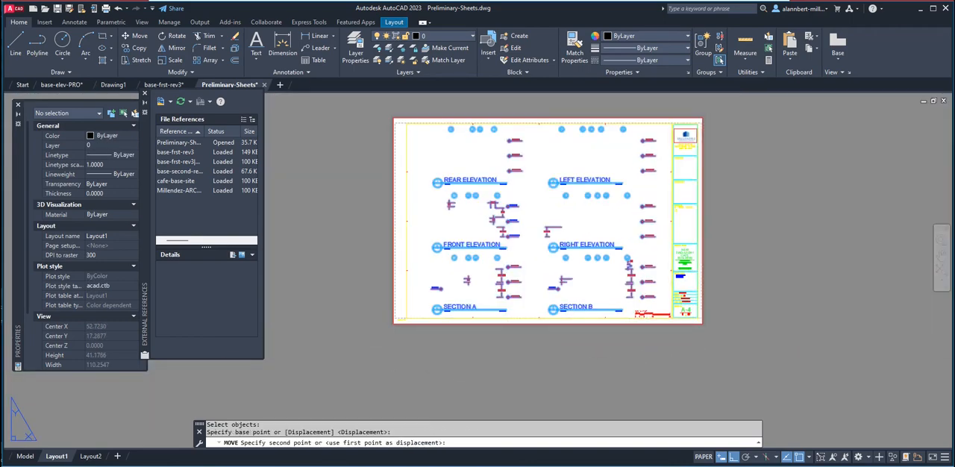
{"action": "left_click", "coordinate": [720, 349]}
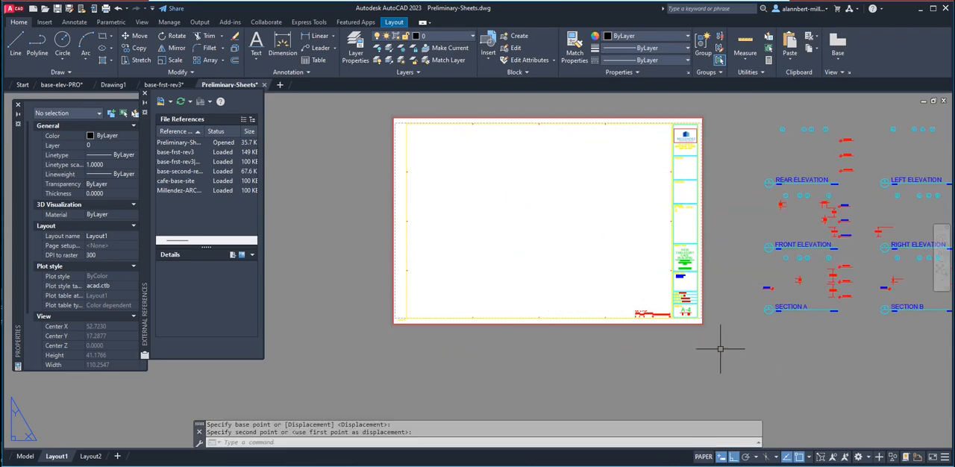
Examine the title block and the cleared drawing area of the Layout1 sheet.
{"action": "scroll", "coordinate": [732, 233], "scroll_direction": "up", "scroll_amount": 6}
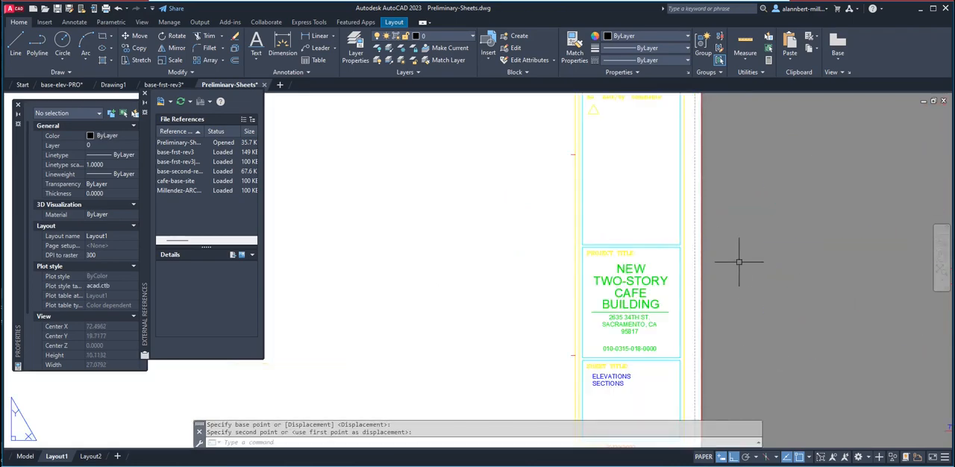
{"action": "scroll", "coordinate": [741, 263], "scroll_direction": "down", "scroll_amount": 10}
{"action": "scroll", "coordinate": [750, 273], "scroll_direction": "up", "scroll_amount": 2}
{"action": "middle_click_drag", "start_coordinate": [749, 274], "coordinate": [648, 314]}
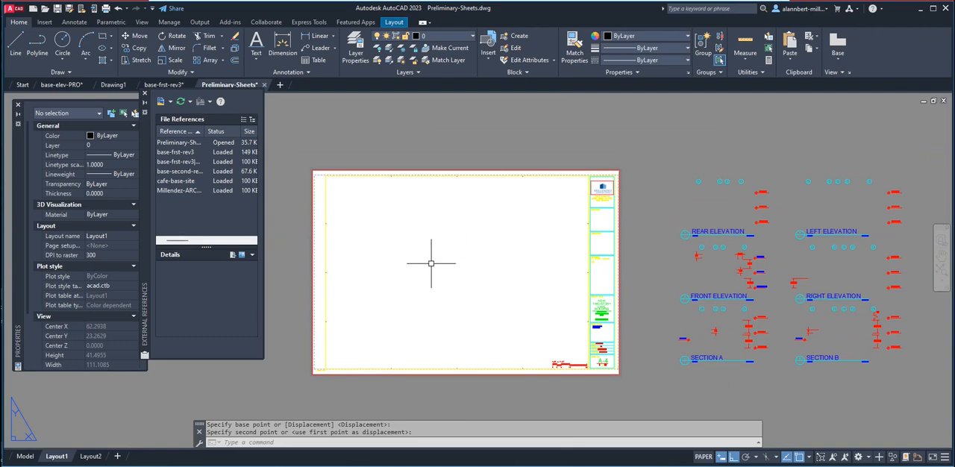
{"action": "scroll", "coordinate": [571, 314], "scroll_direction": "up", "scroll_amount": 2}
{"action": "scroll", "coordinate": [514, 314], "scroll_direction": "down", "scroll_amount": 4}
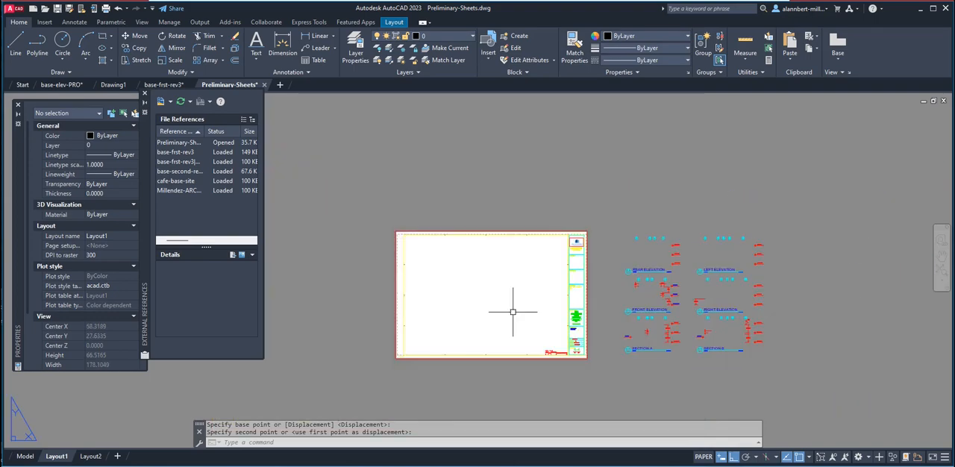
{"action": "scroll", "coordinate": [513, 312], "scroll_direction": "up", "scroll_amount": 2}
{"action": "middle_click_drag", "start_coordinate": [513, 312], "coordinate": [524, 298]}
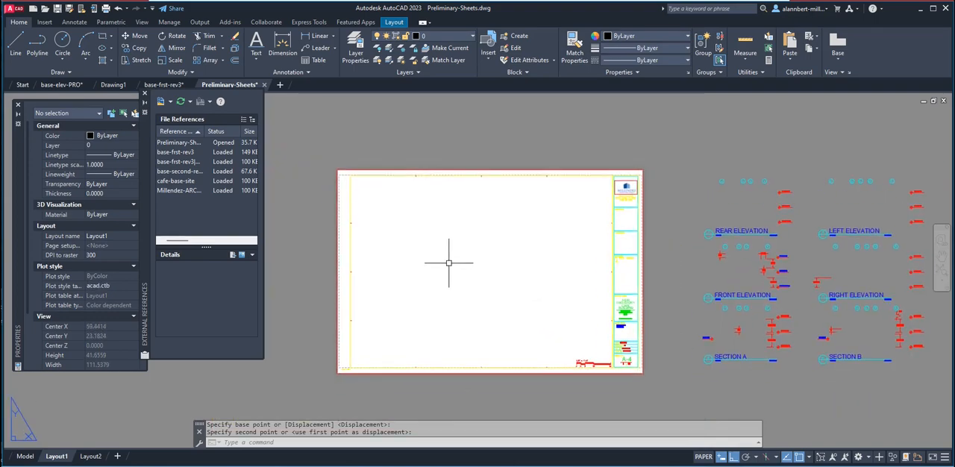
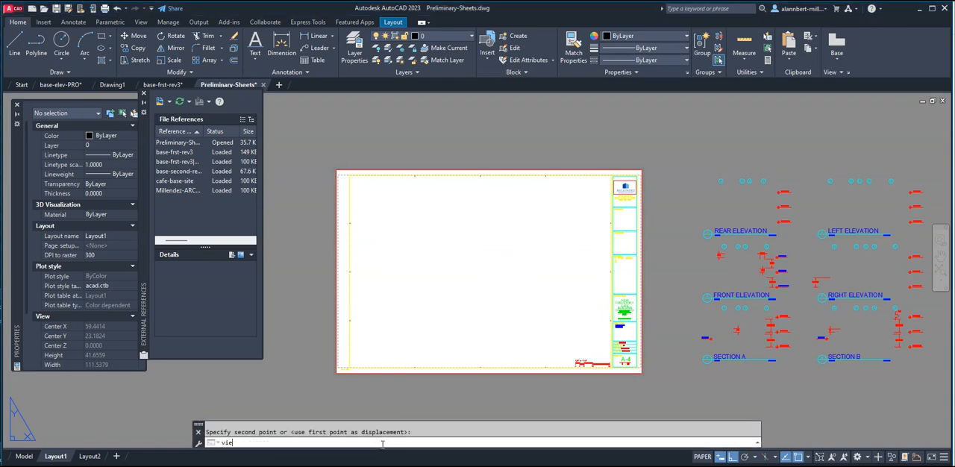
Create a single viewport about 11.7 wide by 16.9 high within the blank drawing area of the Layout1 sheet.
{"action": "key", "text": "Return"}
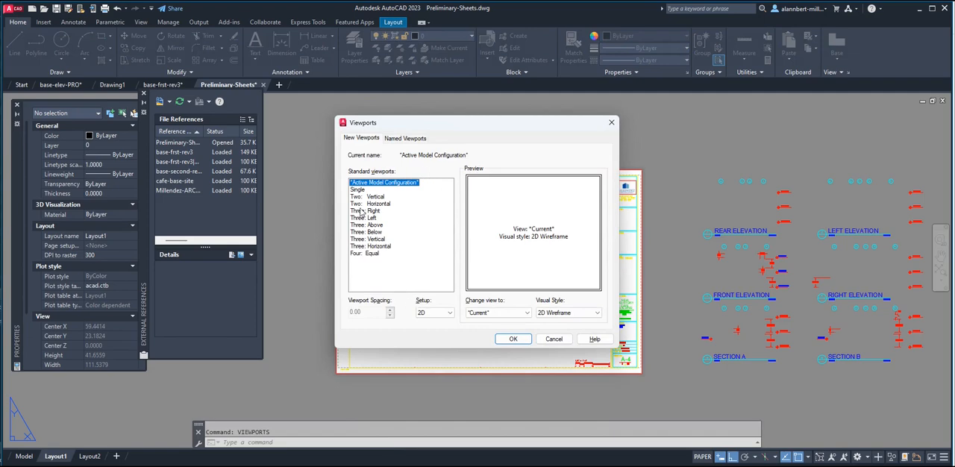
{"action": "left_click", "coordinate": [359, 190]}
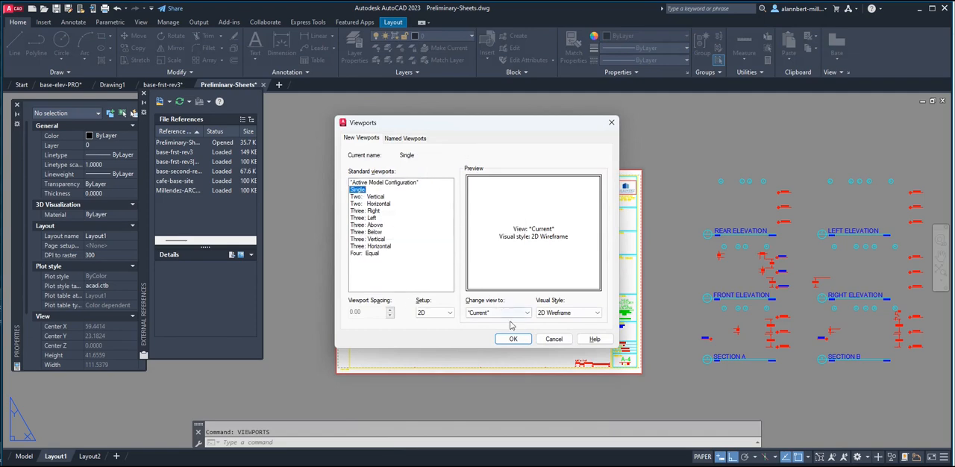
{"action": "left_click", "coordinate": [520, 339]}
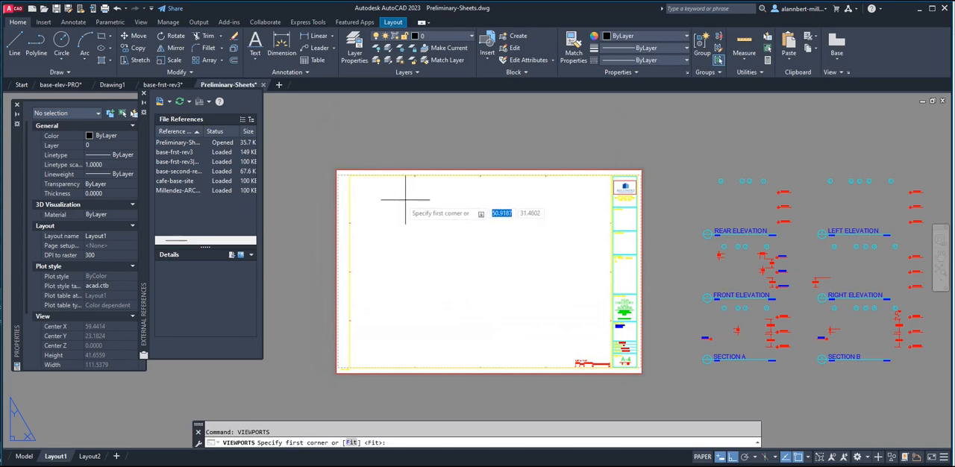
{"action": "left_click", "coordinate": [398, 200]}
{"action": "left_click", "coordinate": [497, 343]}
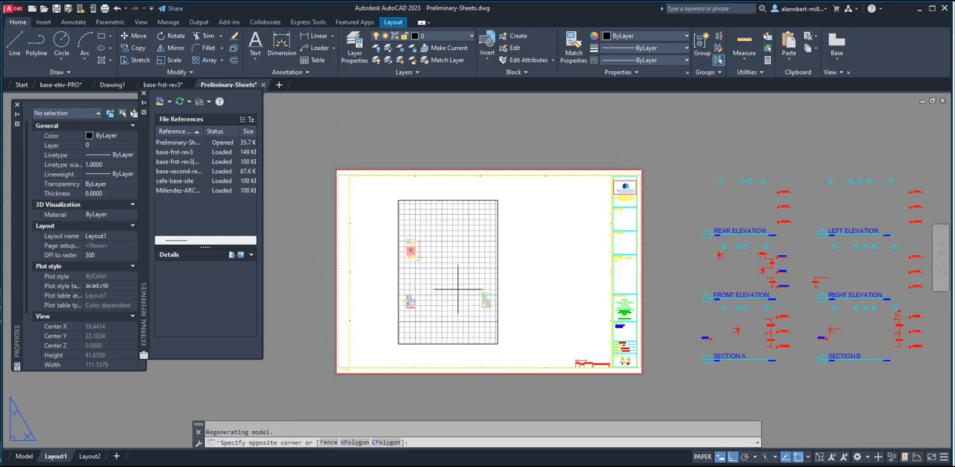
Centre the proposed building's site plan inside the new viewport and set the viewport scale to 1/8" = 1'-0".
{"action": "double_click", "coordinate": [459, 291]}
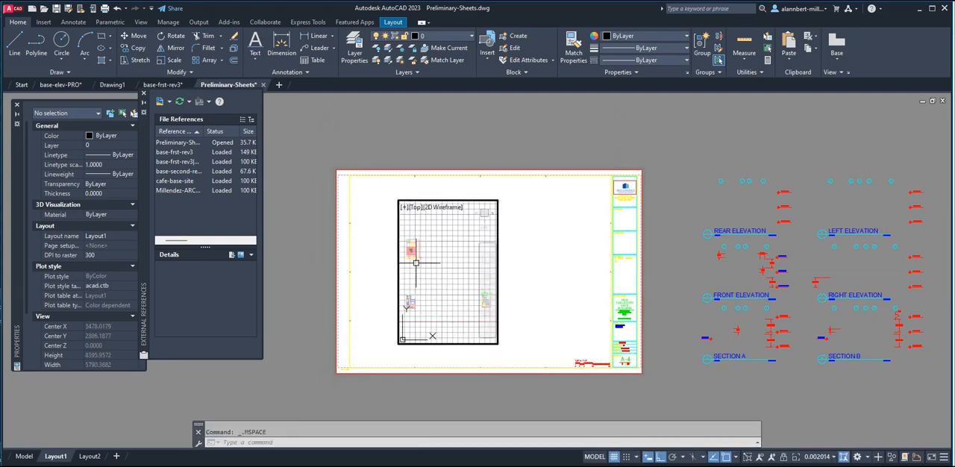
{"action": "scroll", "coordinate": [415, 263], "scroll_direction": "up", "scroll_amount": 4}
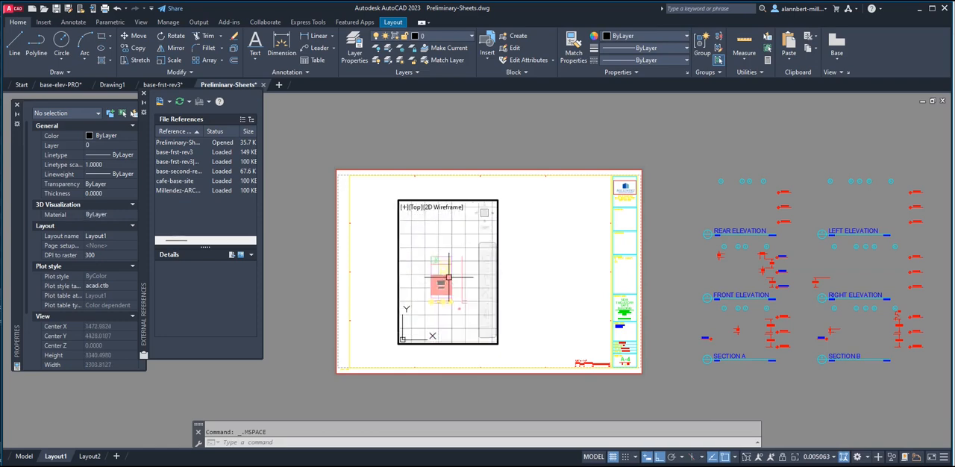
{"action": "scroll", "coordinate": [448, 277], "scroll_direction": "up", "scroll_amount": 4}
{"action": "middle_click_drag", "start_coordinate": [448, 281], "coordinate": [463, 276]}
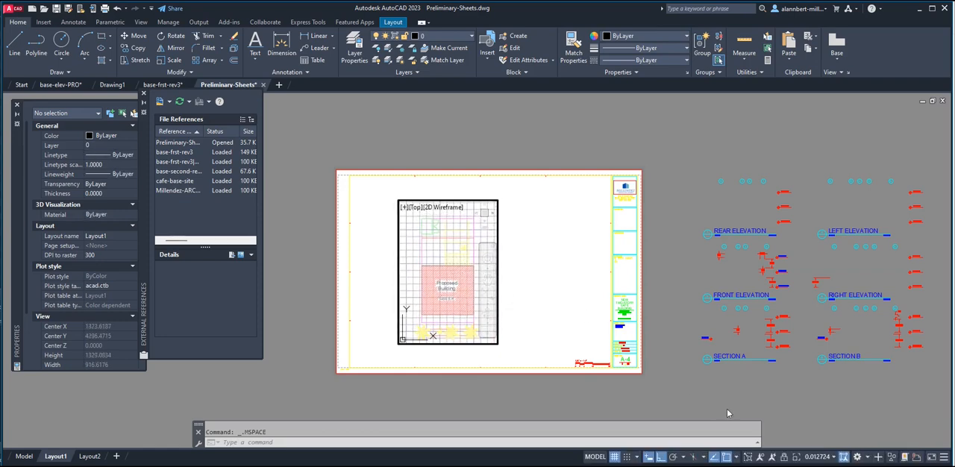
{"action": "left_click", "coordinate": [816, 457]}
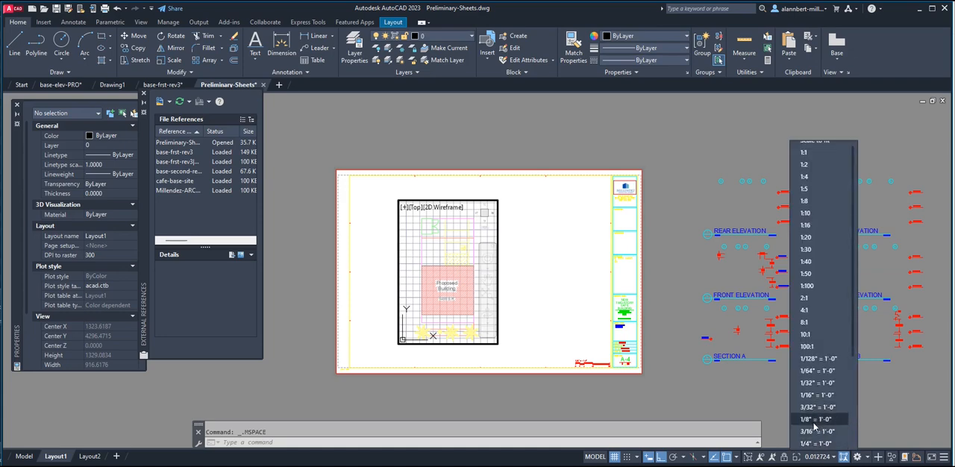
{"action": "left_click", "coordinate": [814, 420]}
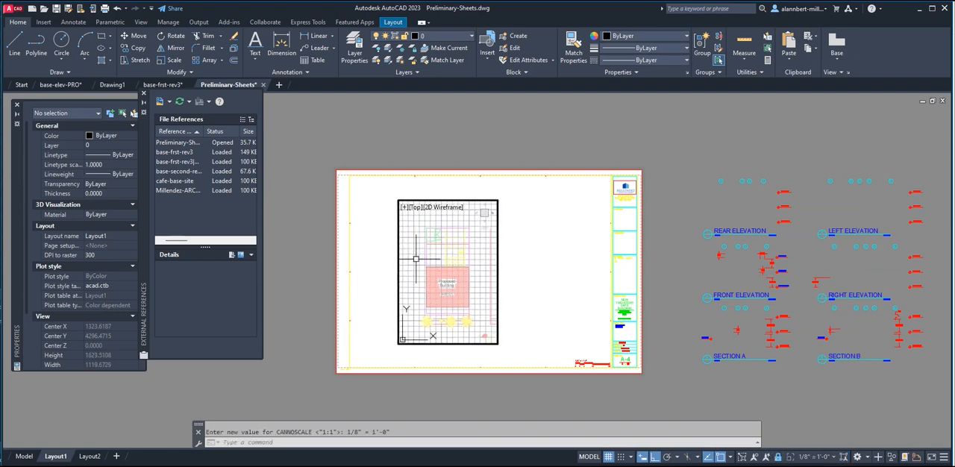
Turn off the grid inside the viewport and return to paper space.
{"action": "key", "text": "Return"}
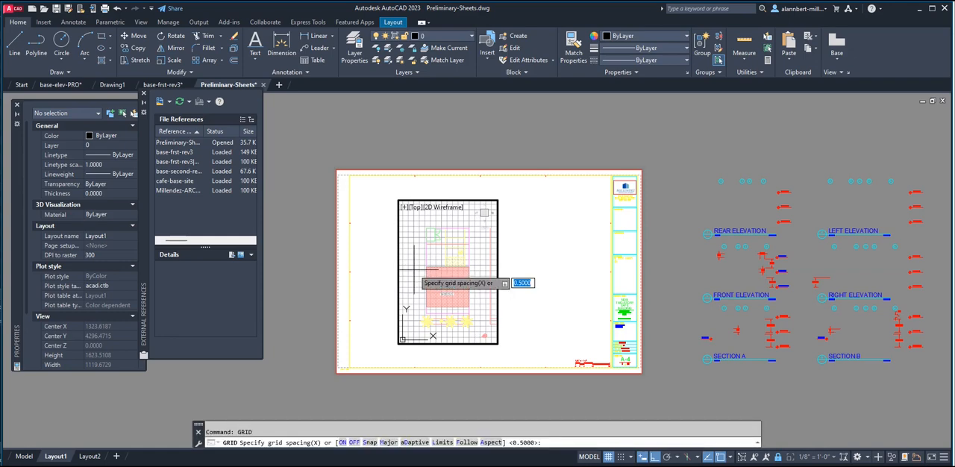
{"action": "left_click", "coordinate": [354, 444]}
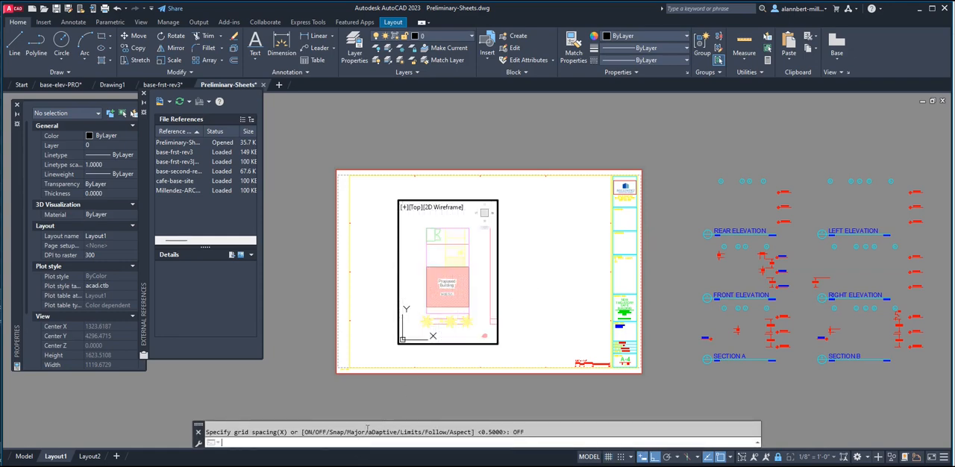
{"action": "double_click", "coordinate": [463, 149]}
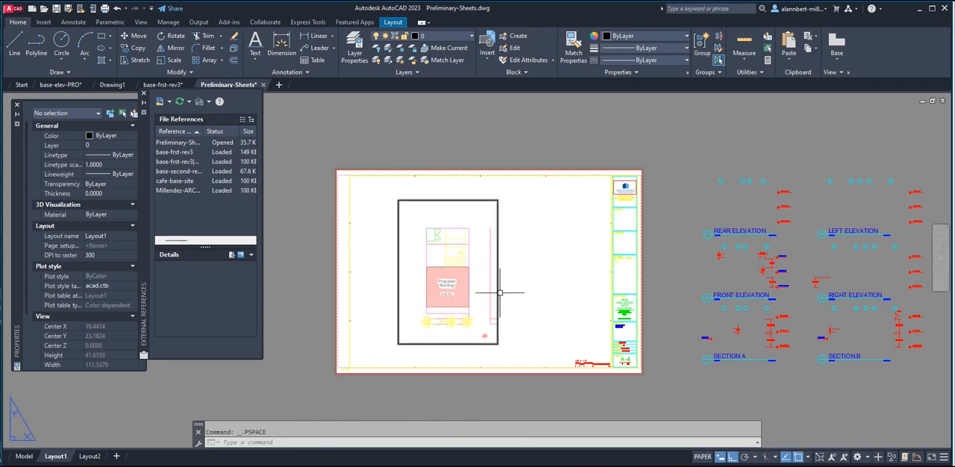
Stretch the viewport's bottom and top edges closer to the site plan, reducing its height to about 12.75.
{"action": "left_click", "coordinate": [498, 293]}
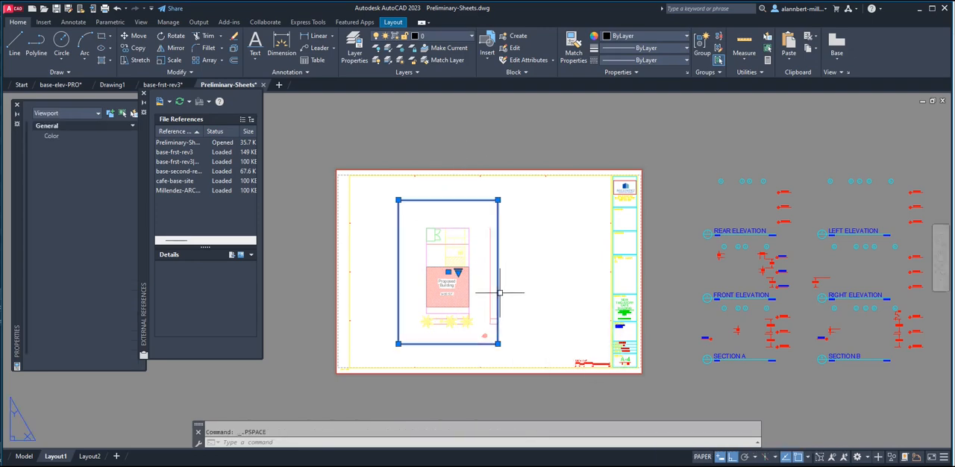
{"action": "left_click", "coordinate": [498, 344]}
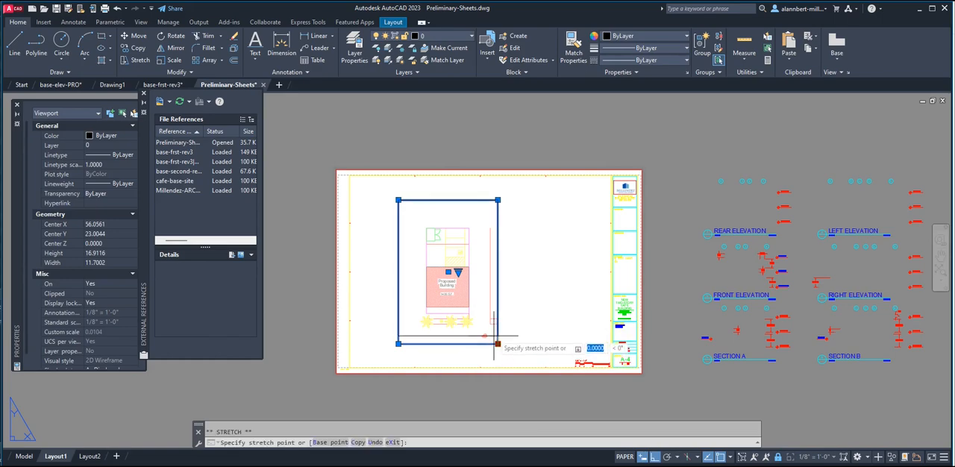
{"action": "scroll", "coordinate": [498, 342], "scroll_direction": "up", "scroll_amount": 4}
{"action": "scroll", "coordinate": [493, 322], "scroll_direction": "down", "scroll_amount": 5}
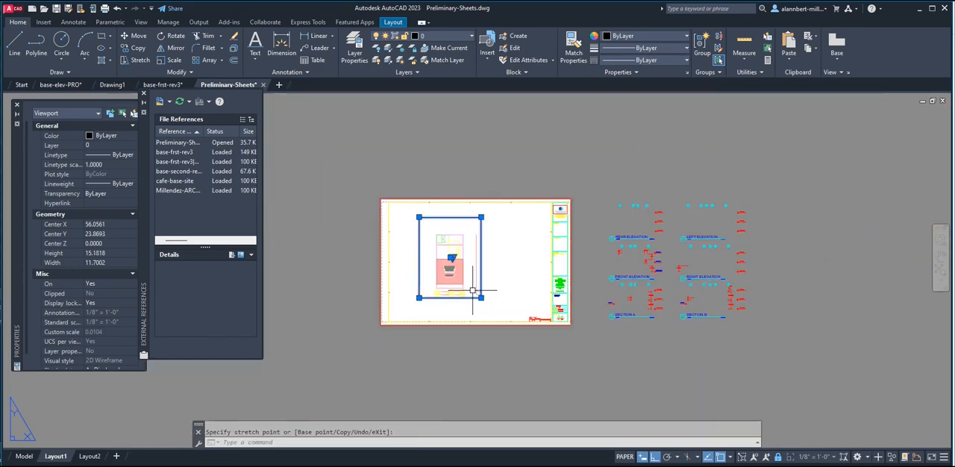
{"action": "left_click", "coordinate": [482, 216]}
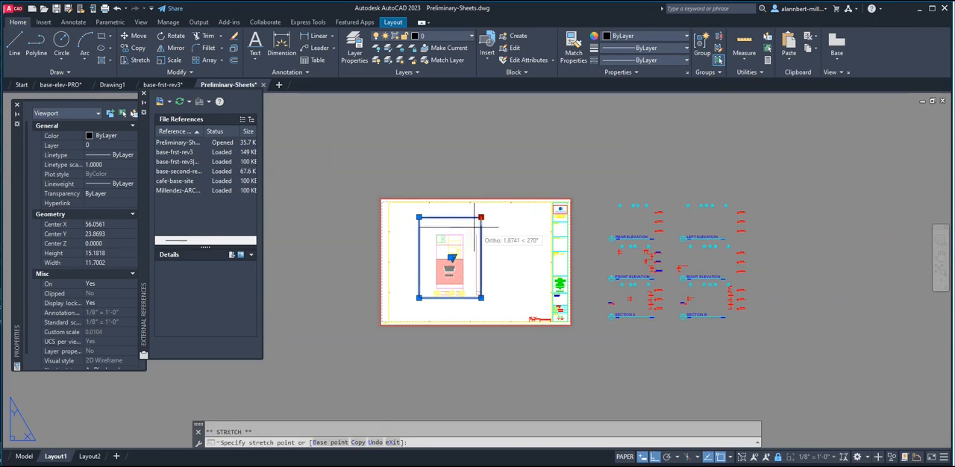
{"action": "scroll", "coordinate": [475, 230], "scroll_direction": "up", "scroll_amount": 5}
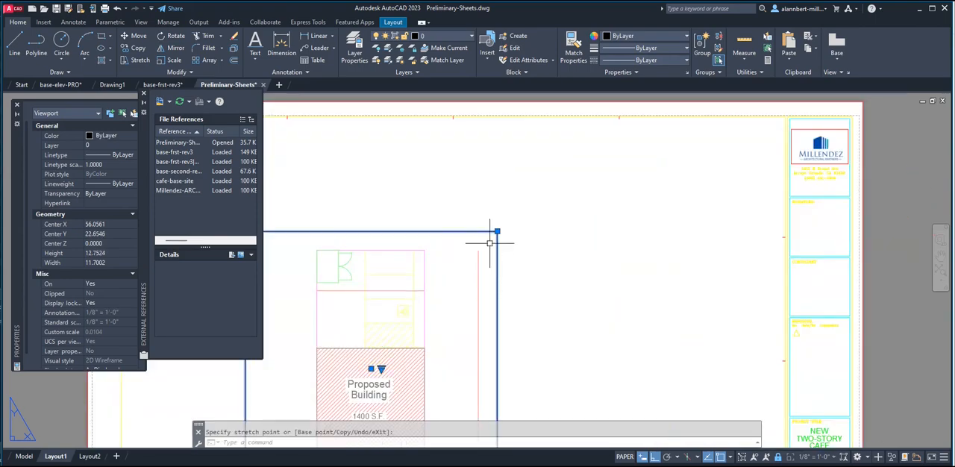
Stretch the viewport's right and left edges in toward the site plan, reducing its width to about 7.98.
{"action": "left_click", "coordinate": [497, 231]}
{"action": "left_click", "coordinate": [468, 247]}
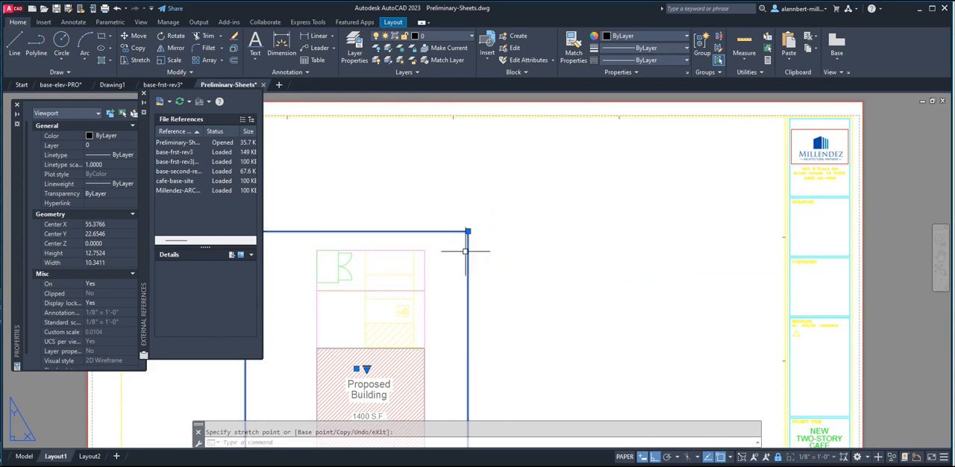
{"action": "scroll", "coordinate": [467, 249], "scroll_direction": "down", "scroll_amount": 5}
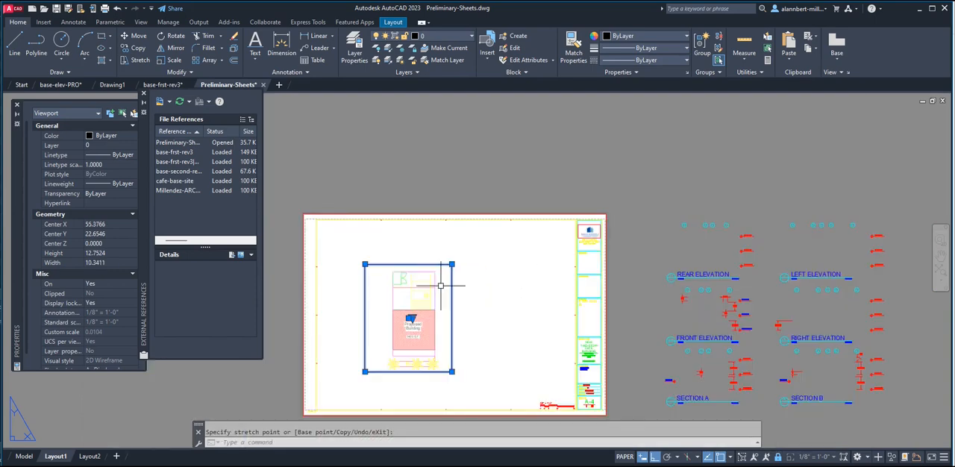
{"action": "left_click", "coordinate": [364, 371]}
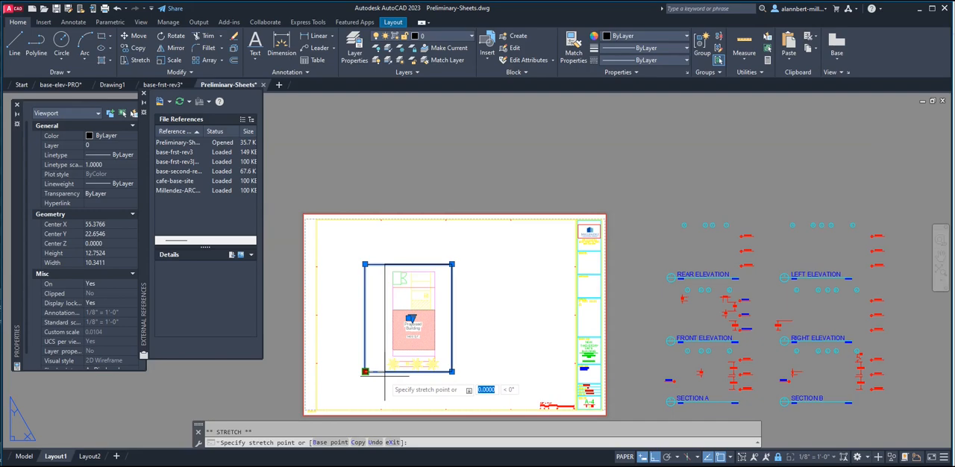
{"action": "left_click", "coordinate": [386, 376]}
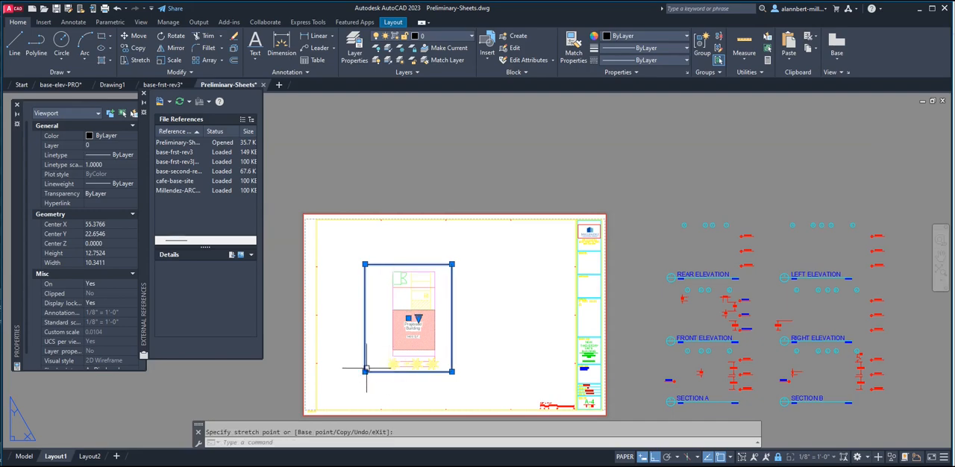
{"action": "left_click", "coordinate": [365, 371]}
{"action": "scroll", "coordinate": [374, 366], "scroll_direction": "up", "scroll_amount": 5}
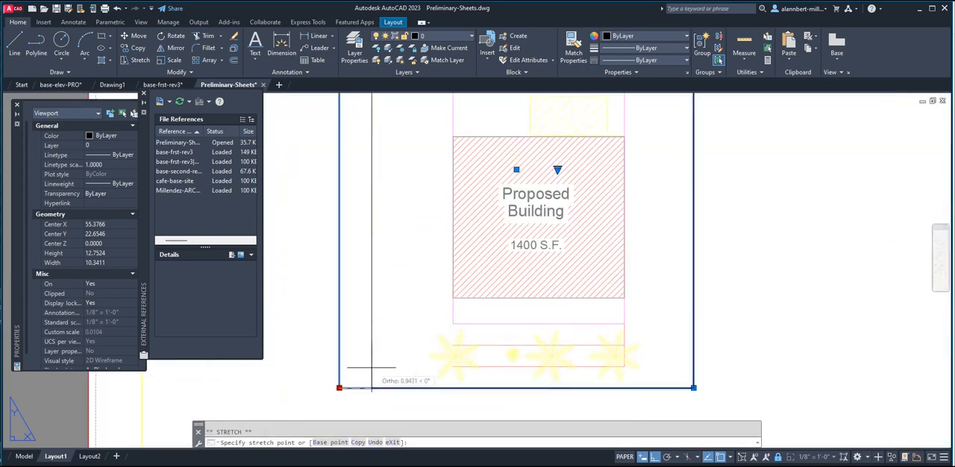
{"action": "left_click", "coordinate": [422, 313]}
{"action": "scroll", "coordinate": [563, 298], "scroll_direction": "down", "scroll_amount": 2}
{"action": "middle_click_drag", "start_coordinate": [577, 298], "coordinate": [490, 359]}
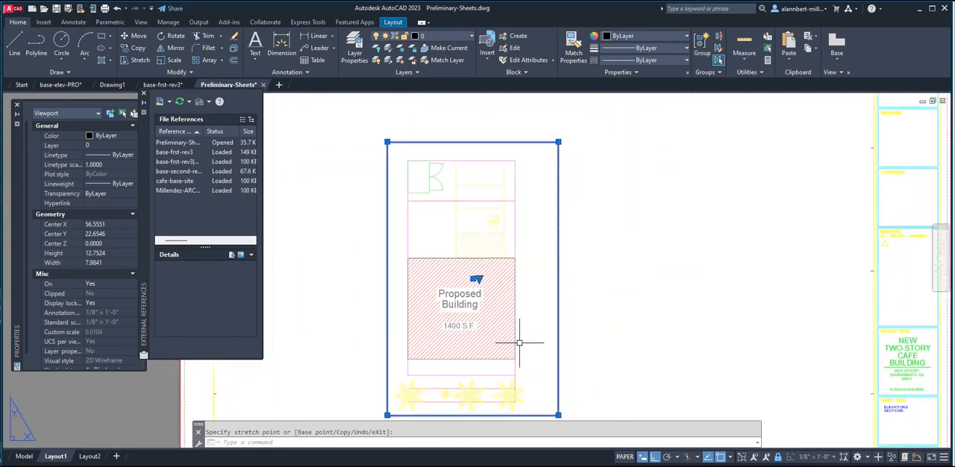
Move the site plan viewport horizontally about 11.87 units across the sheet, close to the title block.
{"action": "scroll", "coordinate": [519, 343], "scroll_direction": "down", "scroll_amount": 3}
{"action": "scroll", "coordinate": [565, 327], "scroll_direction": "up", "scroll_amount": 1}
{"action": "middle_click_drag", "start_coordinate": [544, 329], "coordinate": [514, 252]}
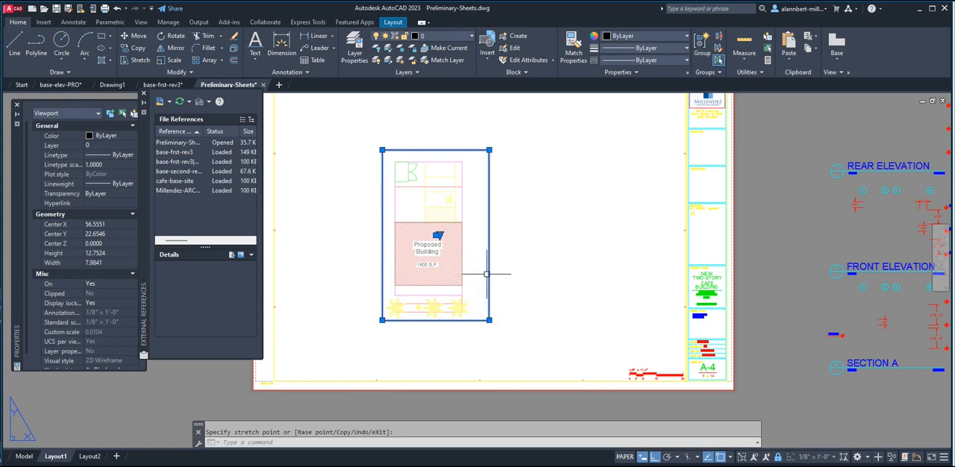
{"action": "type", "text": "m"}
{"action": "key", "text": "Return"}
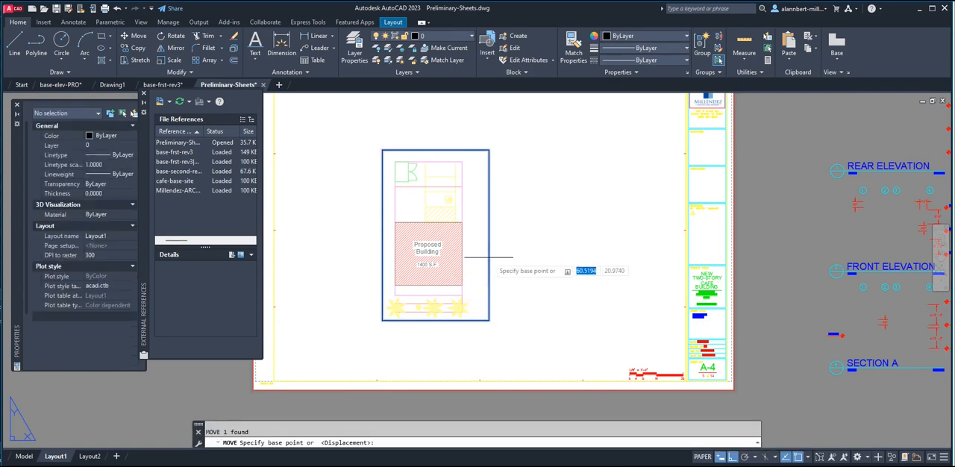
{"action": "left_click", "coordinate": [488, 320]}
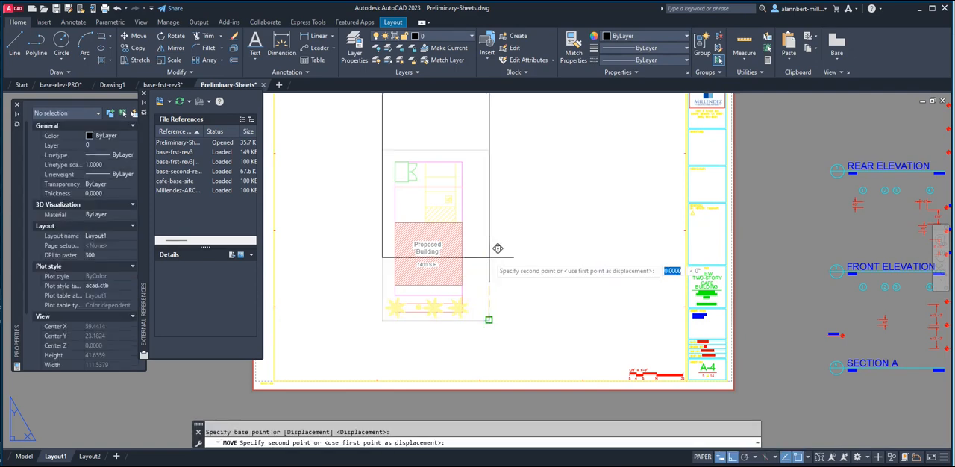
{"action": "left_click", "coordinate": [647, 320]}
Move the site plan viewport slightly straight up on the sheet, leaving more space above the graphic scale.
{"action": "scroll", "coordinate": [548, 277], "scroll_direction": "down", "scroll_amount": 5}
{"action": "scroll", "coordinate": [478, 298], "scroll_direction": "up", "scroll_amount": 2}
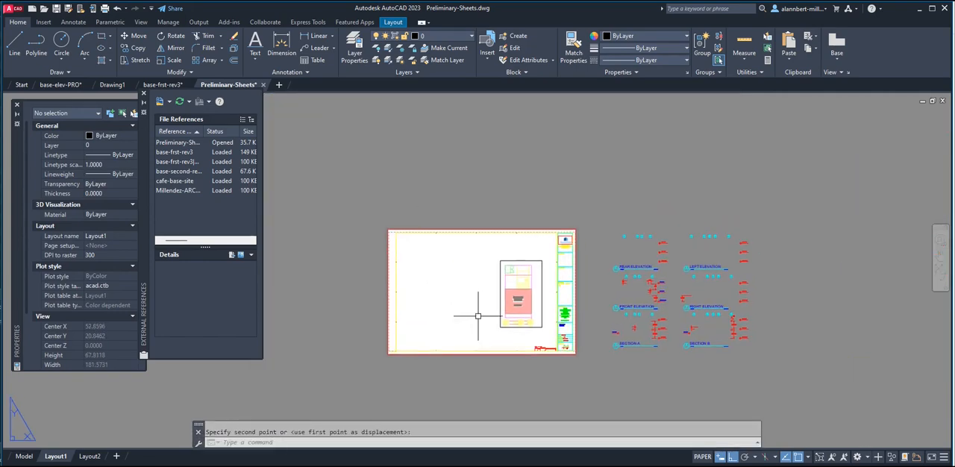
{"action": "scroll", "coordinate": [462, 268], "scroll_direction": "up", "scroll_amount": 5}
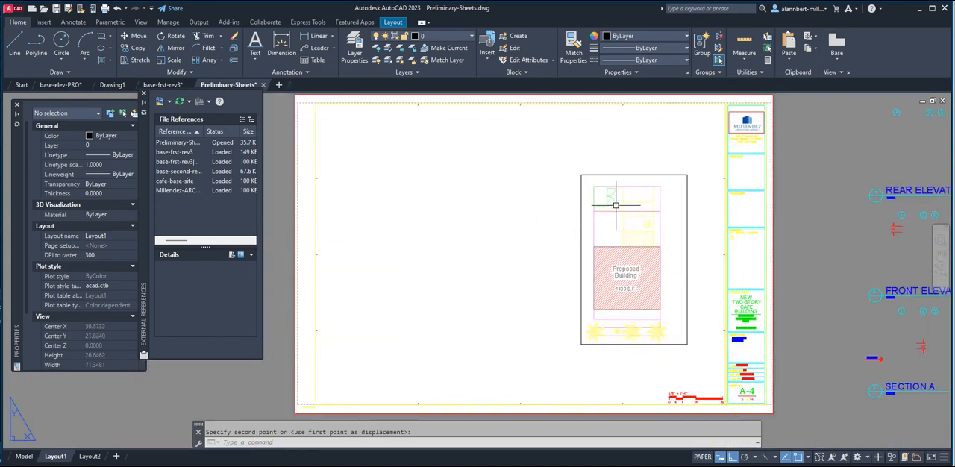
{"action": "key", "text": "space"}
{"action": "left_click", "coordinate": [634, 175]}
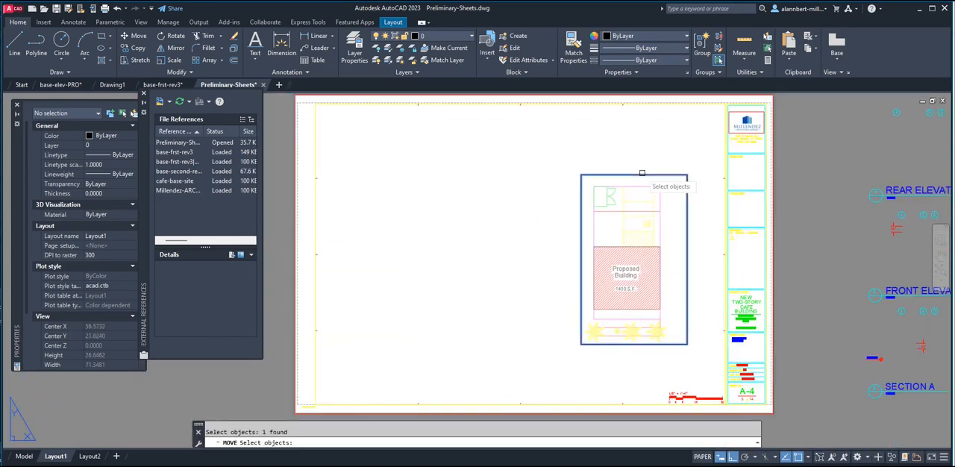
{"action": "key", "text": "space"}
{"action": "left_click", "coordinate": [634, 143]}
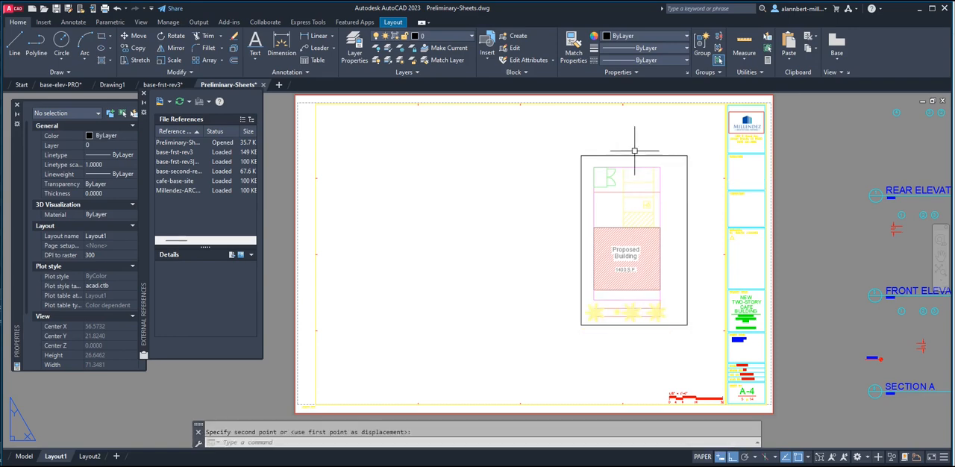
{"action": "left_click", "coordinate": [633, 124]}
{"action": "key", "text": "space"}
{"action": "key", "text": "Escape"}
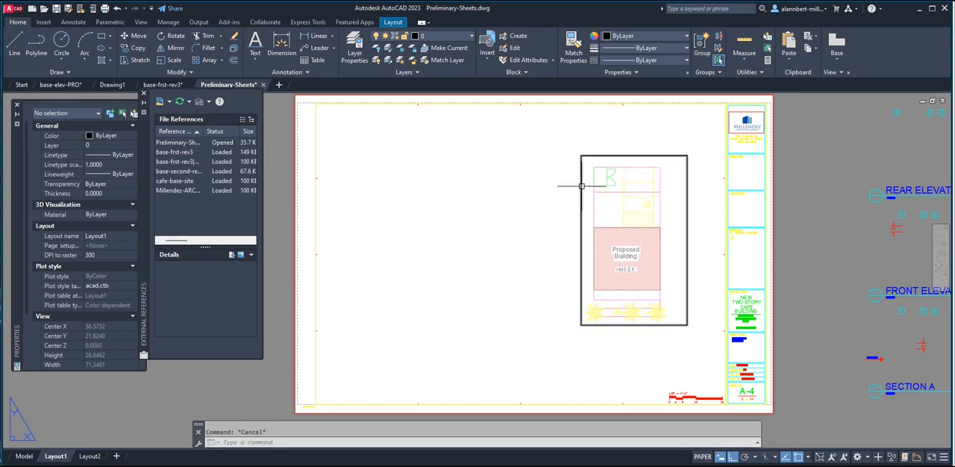
Create a new layer named VPORT.
{"action": "left_click", "coordinate": [352, 49]}
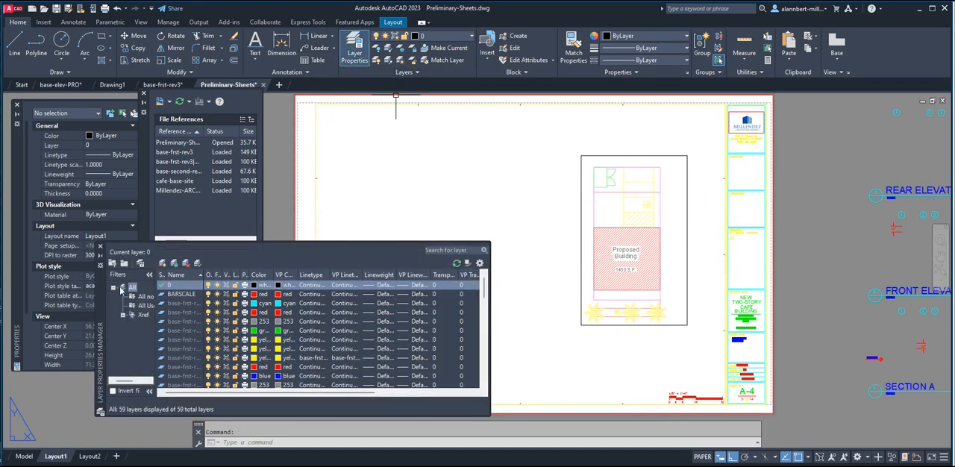
{"action": "key", "text": "alt+n"}
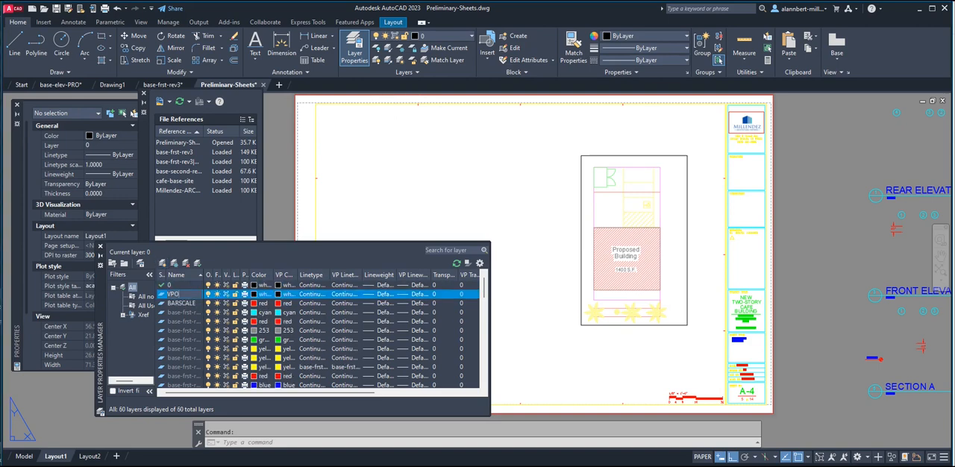
{"action": "key", "text": "Return"}
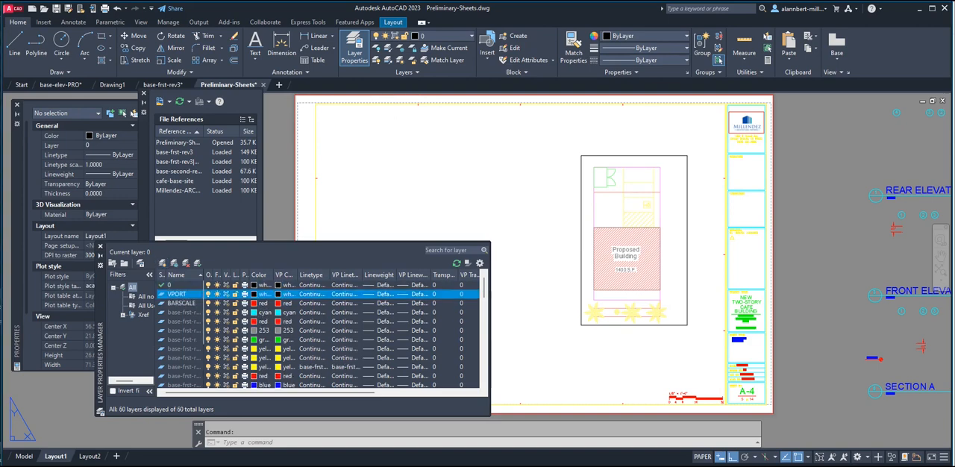
{"action": "scroll", "coordinate": [218, 373], "scroll_direction": "down", "scroll_amount": 15}
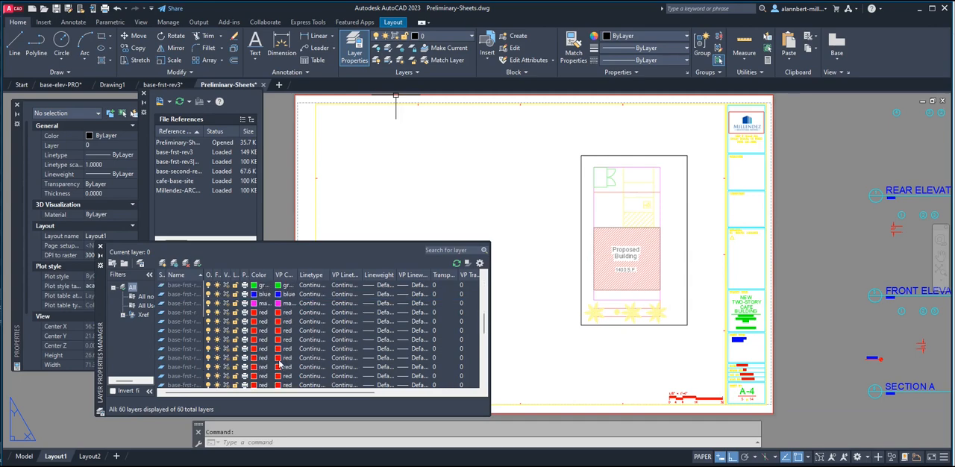
Set the color of the VPORT layer to 253 and close the layer manager.
{"action": "left_click", "coordinate": [469, 36]}
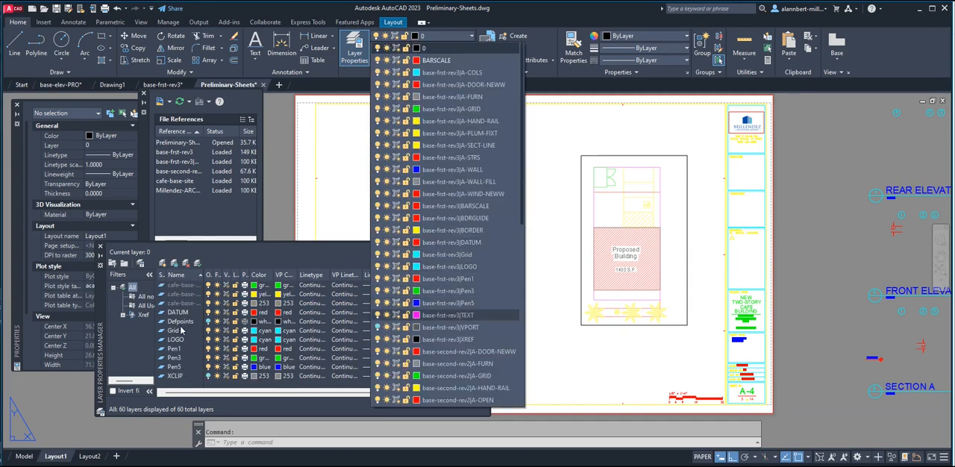
{"action": "left_click", "coordinate": [282, 259]}
{"action": "scroll", "coordinate": [203, 322], "scroll_direction": "up", "scroll_amount": 14}
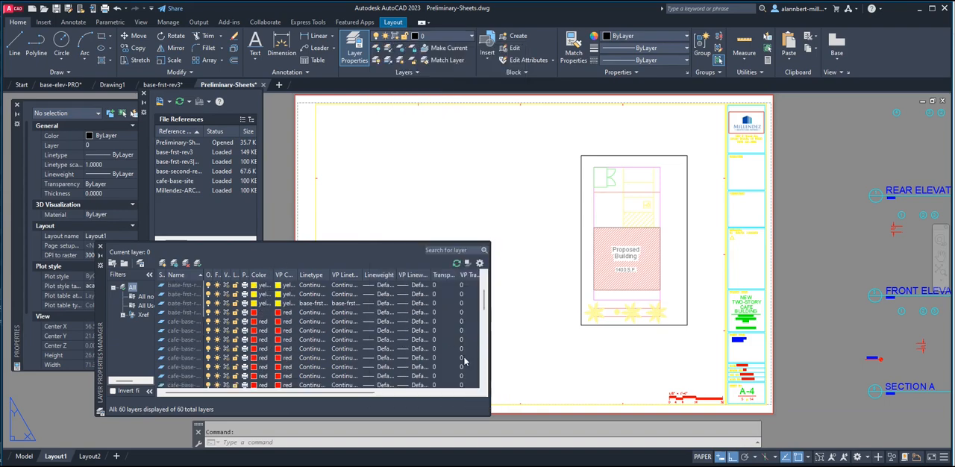
{"action": "left_click_drag", "start_coordinate": [485, 303], "coordinate": [485, 268]}
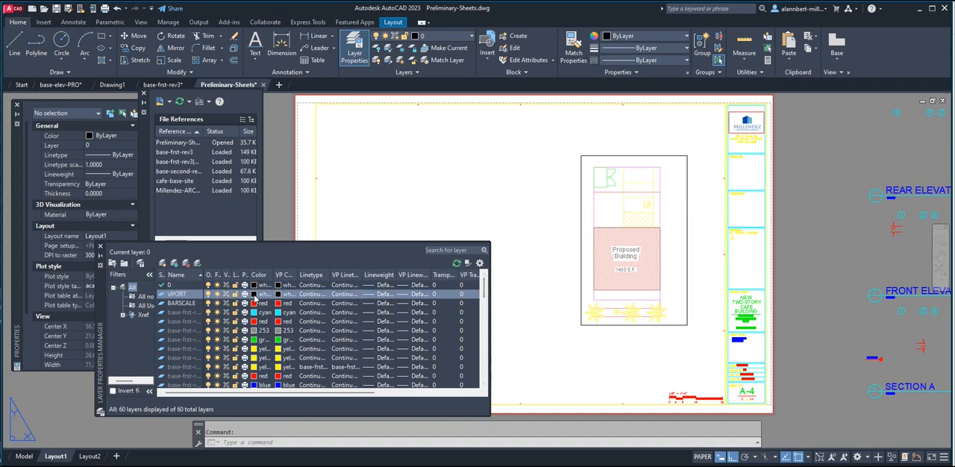
{"action": "left_click", "coordinate": [253, 294]}
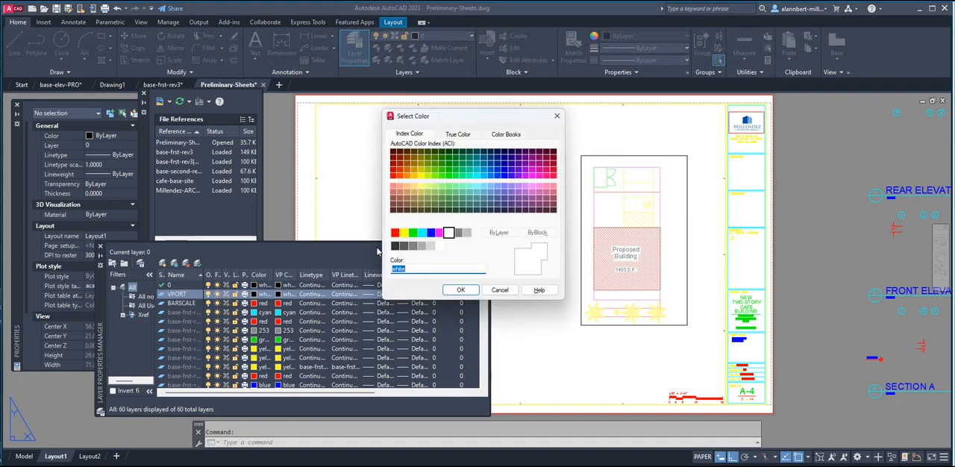
{"action": "left_click", "coordinate": [423, 247]}
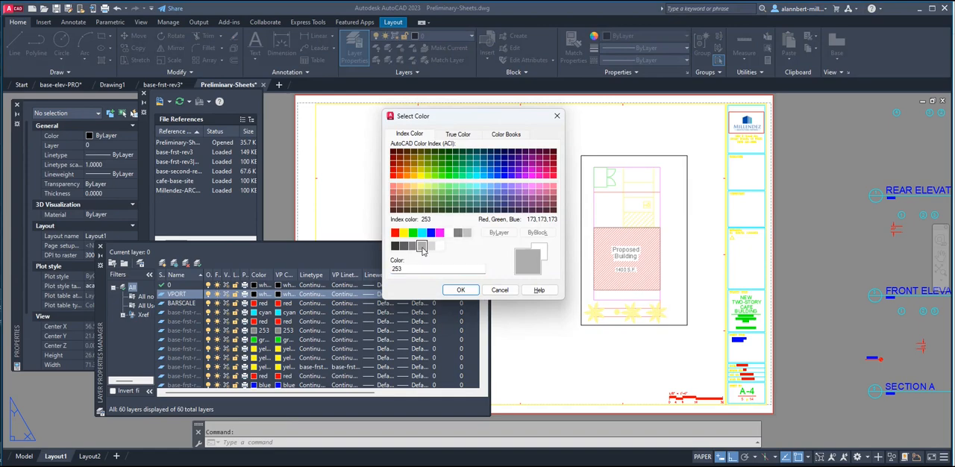
{"action": "left_click", "coordinate": [460, 290]}
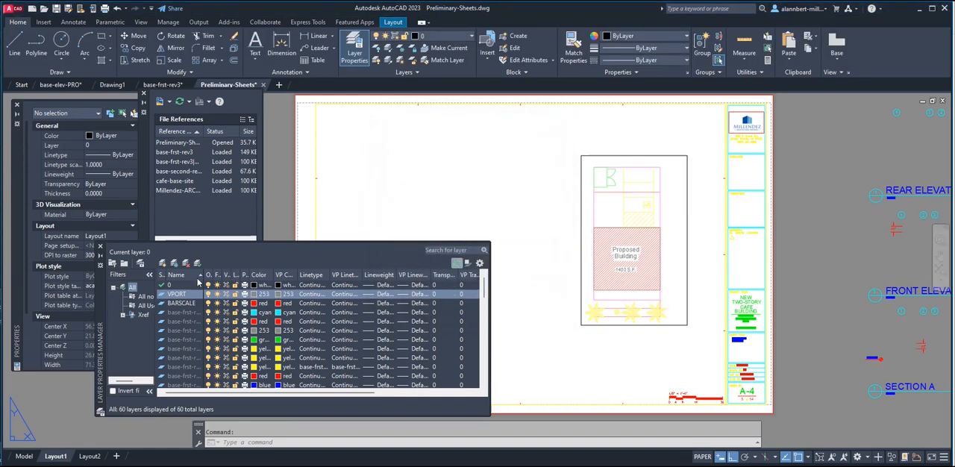
{"action": "left_click", "coordinate": [100, 247]}
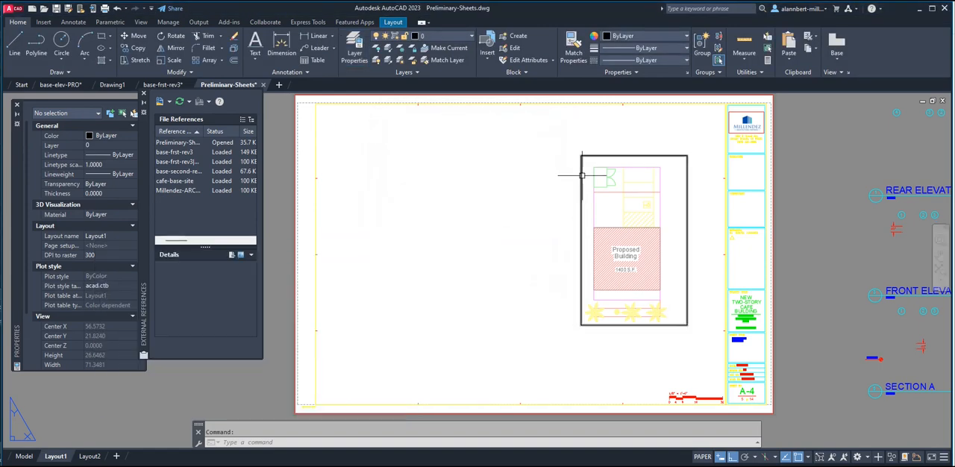
Assign the site plan viewport to the VPORT layer.
{"action": "left_click", "coordinate": [582, 173]}
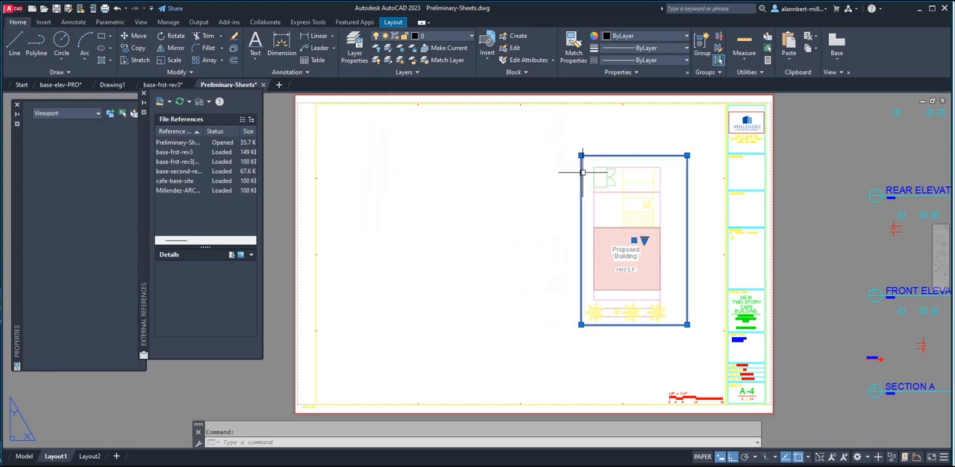
{"action": "left_click", "coordinate": [457, 36]}
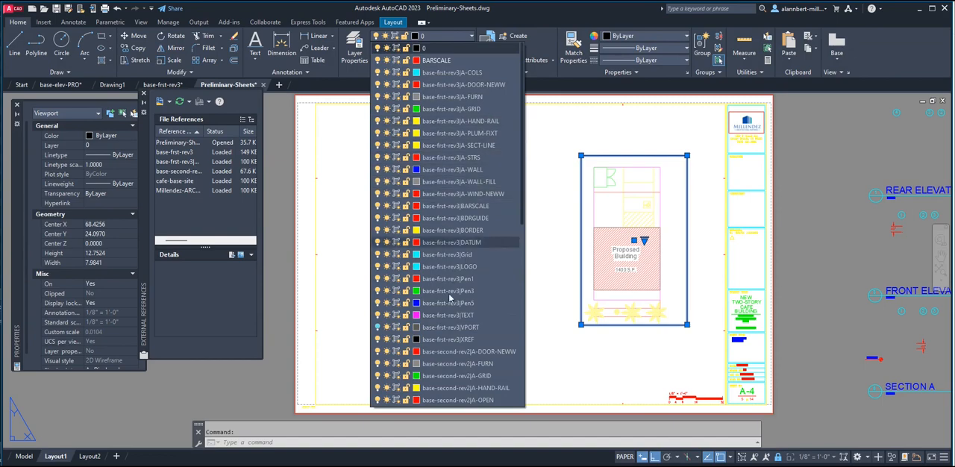
{"action": "scroll", "coordinate": [451, 325], "scroll_direction": "down", "scroll_amount": 5}
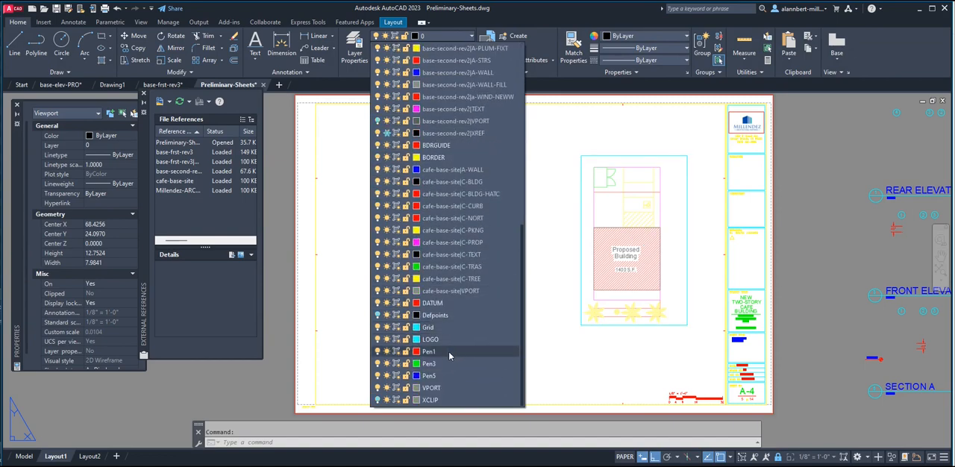
{"action": "left_click", "coordinate": [437, 393]}
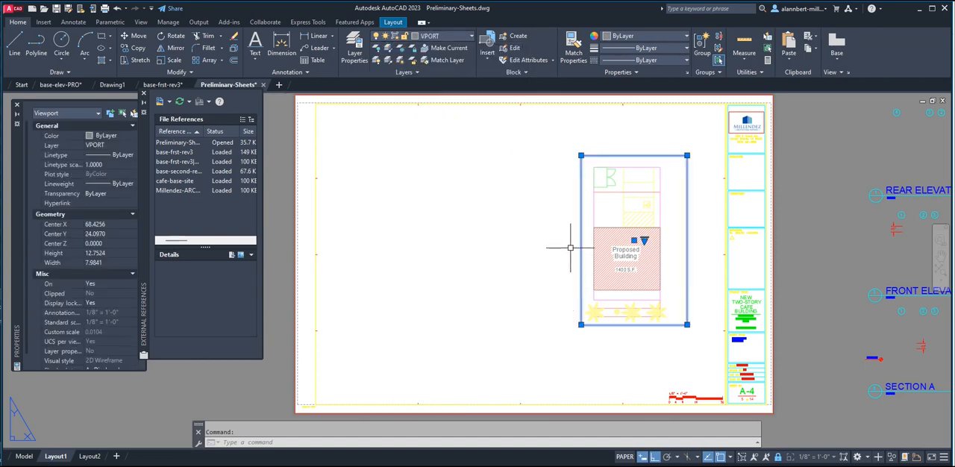
{"action": "key", "text": "Escape"}
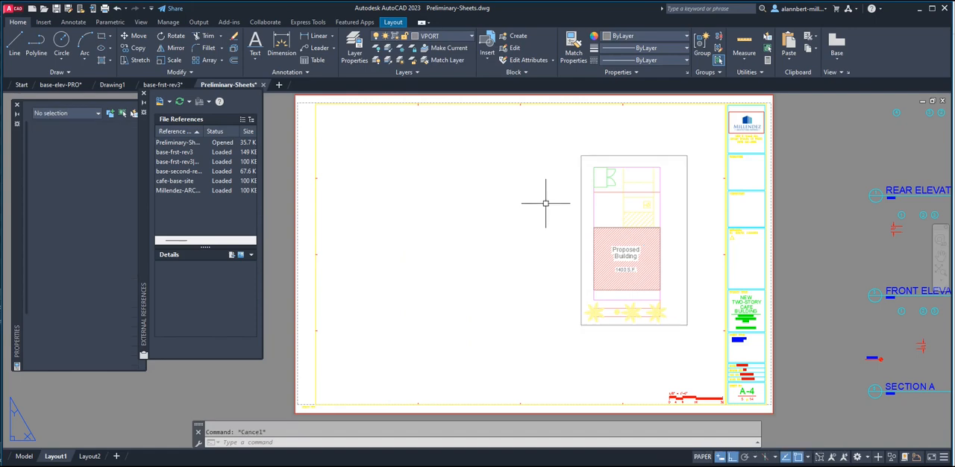
Copy the site plan viewport twice in a horizontal row across the empty part of the sheet, the first copy about 9.38 units away.
{"action": "type", "text": "co"}
{"action": "key", "text": "Return"}
{"action": "left_click", "coordinate": [604, 325]}
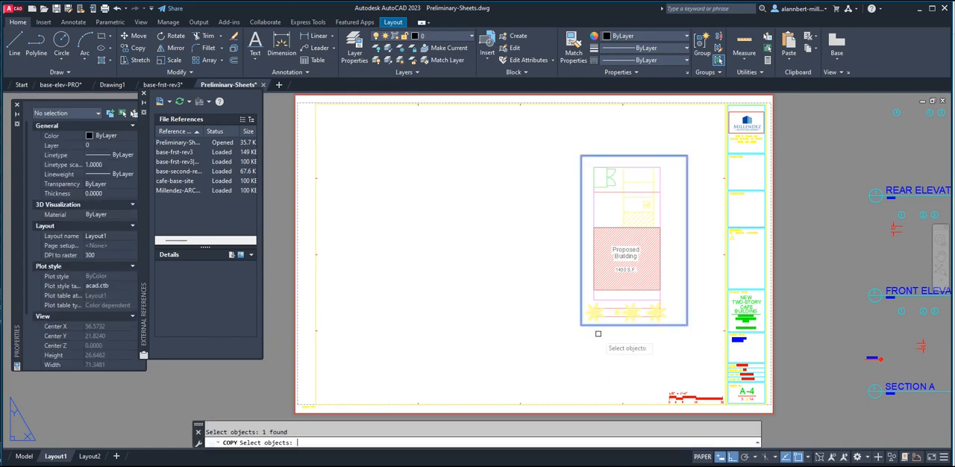
{"action": "key", "text": "Return"}
{"action": "left_click", "coordinate": [601, 342]}
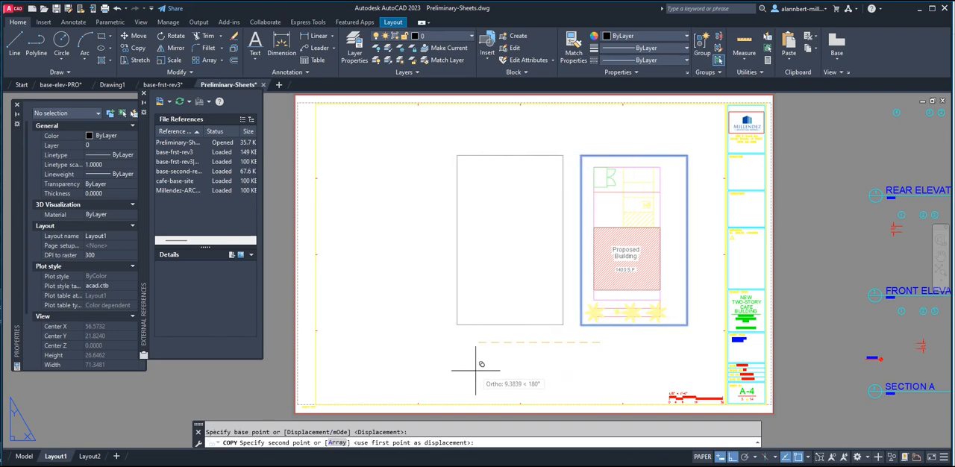
{"action": "left_click", "coordinate": [475, 370]}
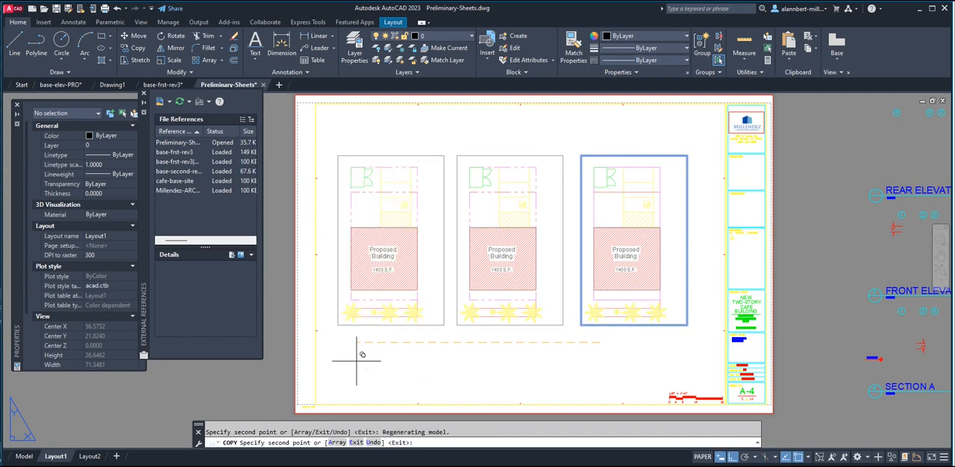
{"action": "key", "text": "Return"}
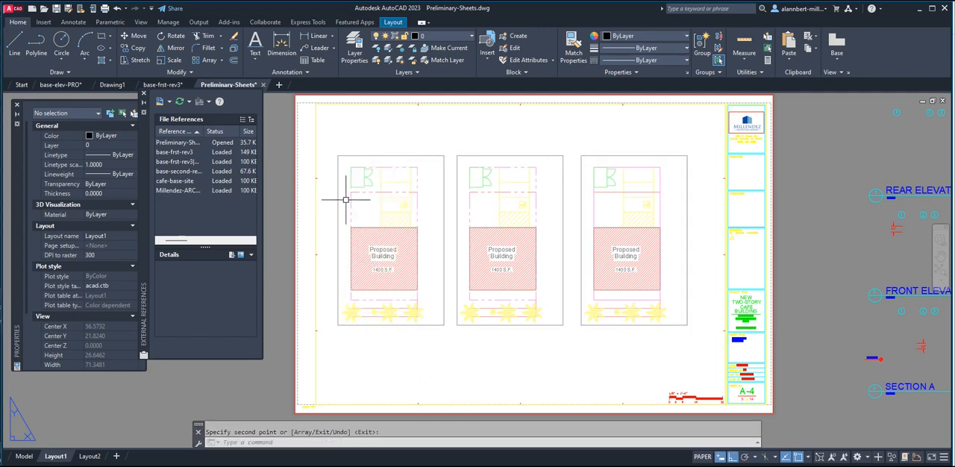
{"action": "key", "text": "Escape"}
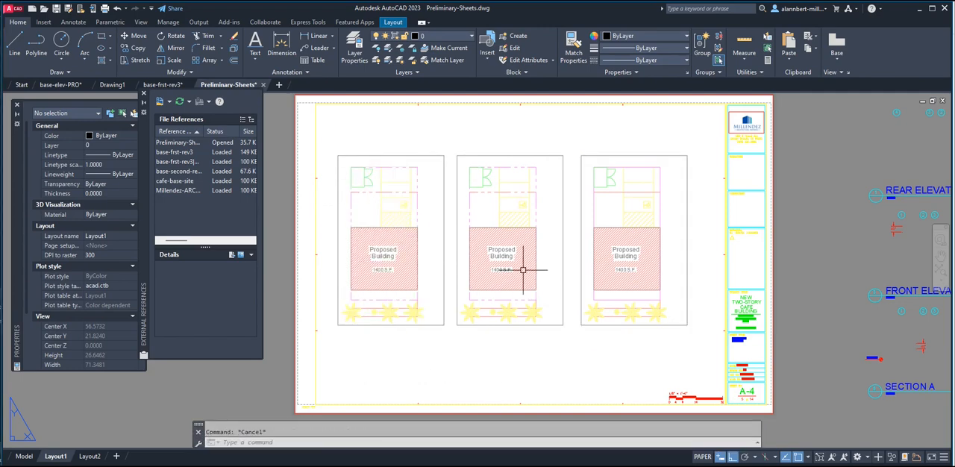
Unlock the middle viewport and bring the first-floor plan into view inside it in place of the site plan.
{"action": "double_click", "coordinate": [523, 270]}
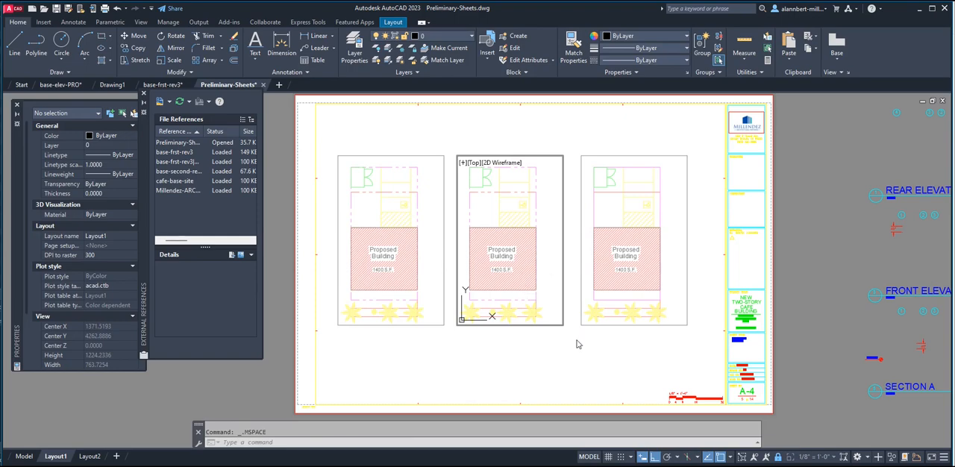
{"action": "middle_click_drag", "start_coordinate": [506, 284], "coordinate": [506, 199]}
{"action": "middle_click_drag", "start_coordinate": [520, 271], "coordinate": [533, 181]}
{"action": "scroll", "coordinate": [532, 181], "scroll_direction": "down", "scroll_amount": 5}
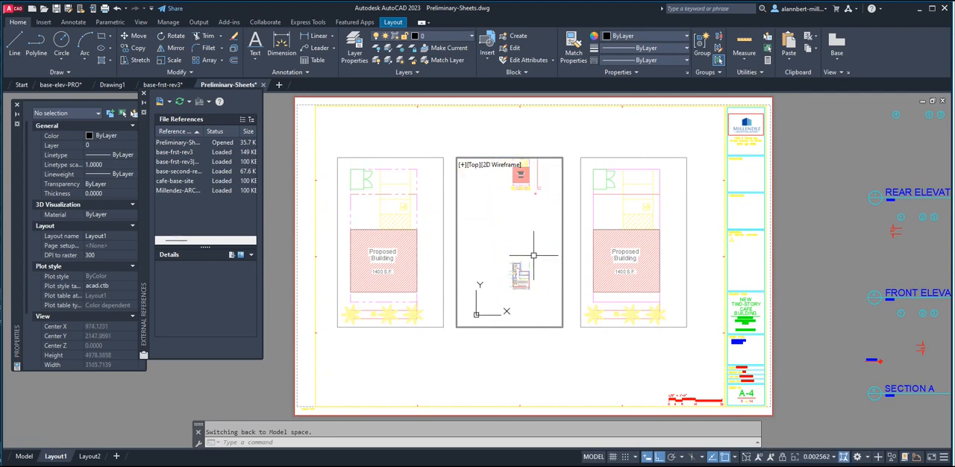
{"action": "mouse_move", "coordinate": [520, 290]}
{"action": "middle_mouse_down"}
{"action": "mouse_move", "coordinate": [514, 260]}
{"action": "mouse_move", "coordinate": [507, 269]}
{"action": "mouse_move", "coordinate": [512, 244]}
{"action": "middle_mouse_up"}
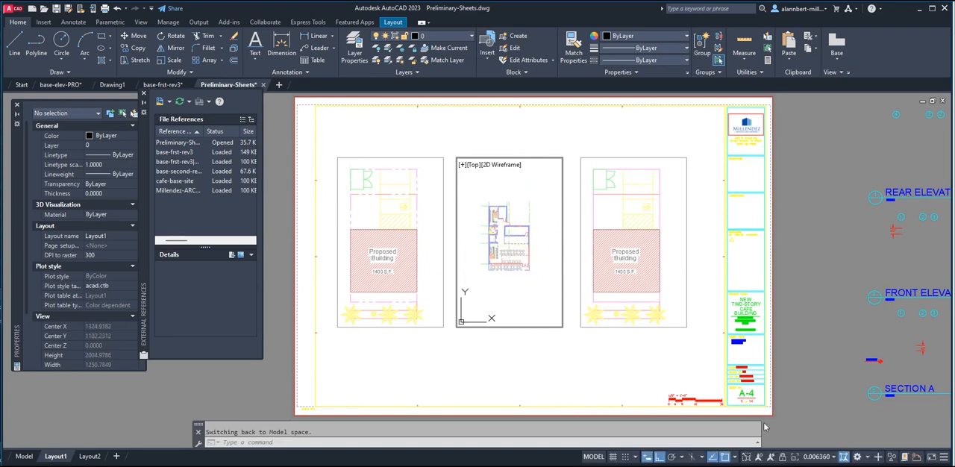
Scale the middle viewport to 1/8" = 1'-0" and center the first-floor plan within its frame.
{"action": "left_click", "coordinate": [814, 460]}
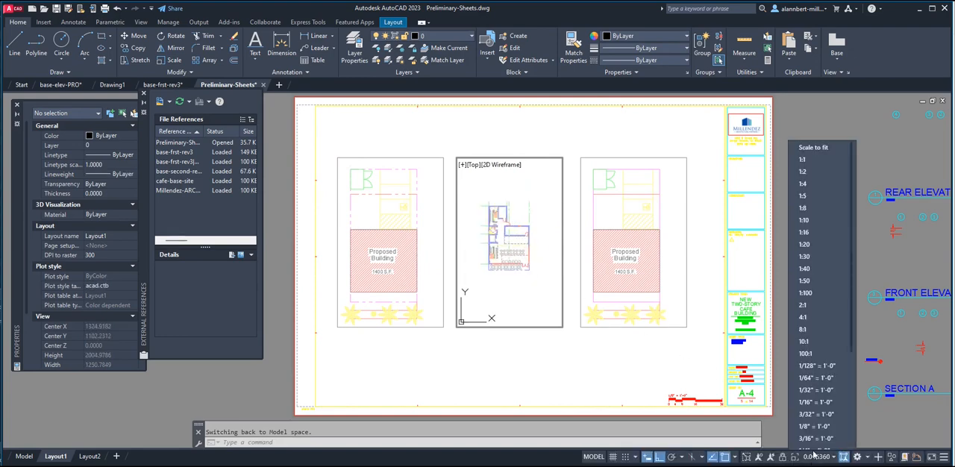
{"action": "left_click", "coordinate": [812, 420]}
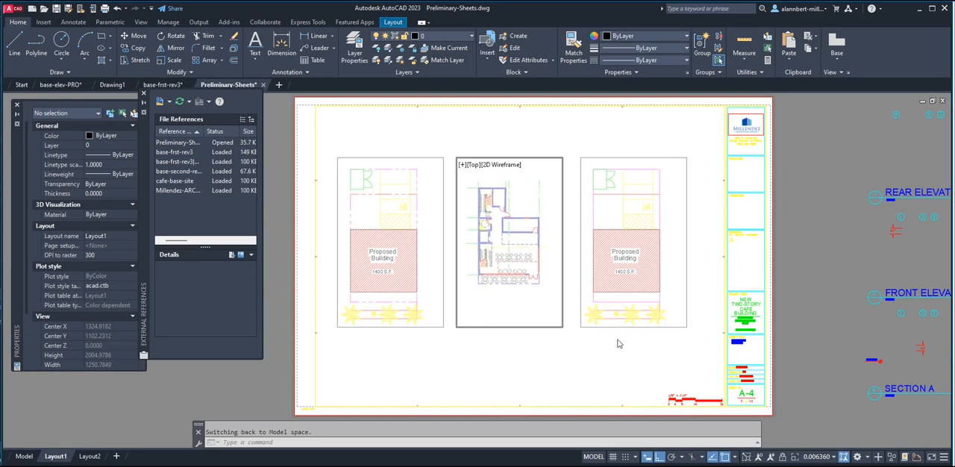
{"action": "middle_click_drag", "start_coordinate": [527, 287], "coordinate": [525, 301]}
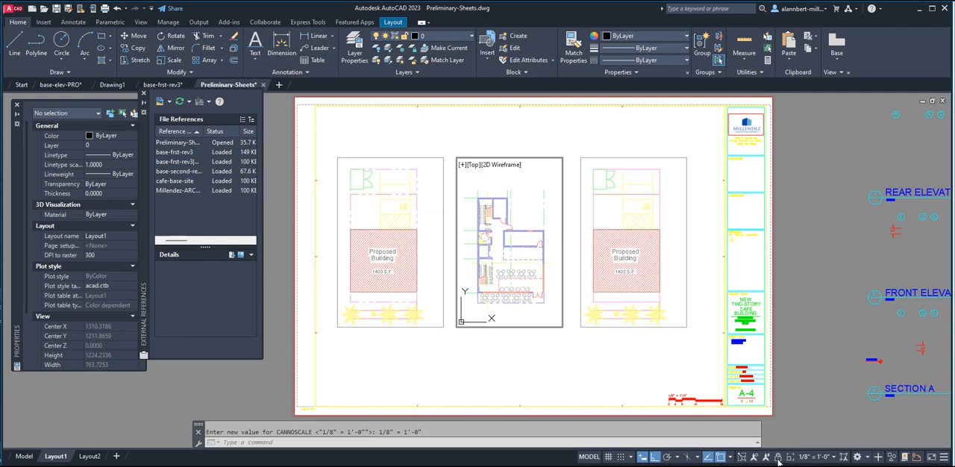
Unlock the viewport farthest from the title block and bring the second-floor plan into view inside it.
{"action": "left_click", "coordinate": [376, 267]}
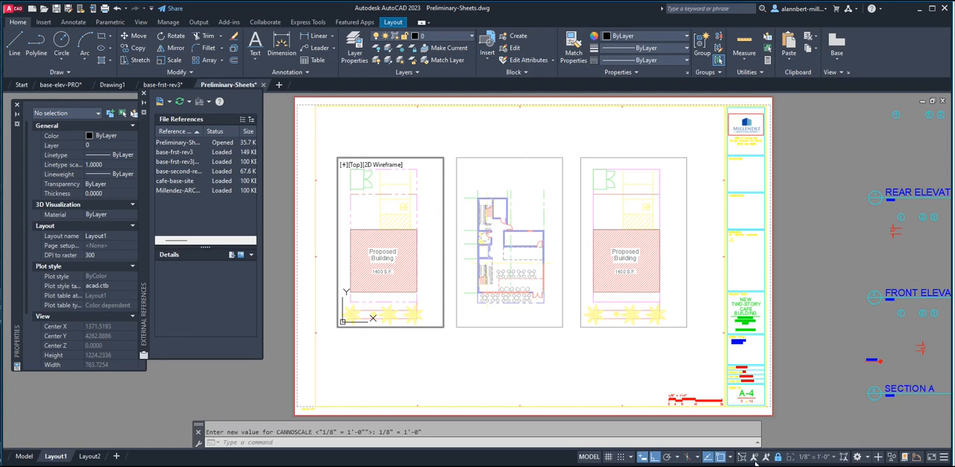
{"action": "scroll", "coordinate": [390, 277], "scroll_direction": "down", "scroll_amount": 5}
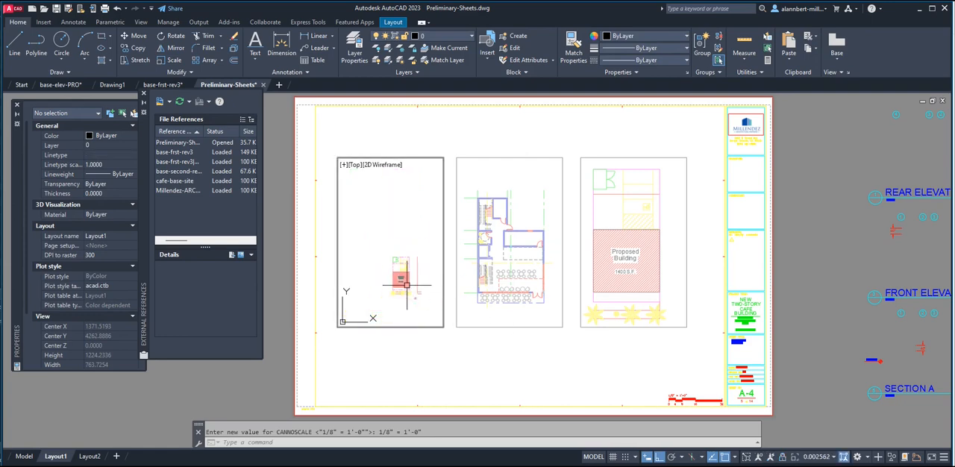
{"action": "mouse_move", "coordinate": [390, 277]}
{"action": "middle_mouse_down"}
{"action": "mouse_move", "coordinate": [396, 283]}
{"action": "mouse_move", "coordinate": [360, 230]}
{"action": "middle_mouse_up"}
{"action": "scroll", "coordinate": [410, 294], "scroll_direction": "up", "scroll_amount": 1}
{"action": "middle_click_drag", "start_coordinate": [409, 294], "coordinate": [360, 226]}
{"action": "scroll", "coordinate": [409, 266], "scroll_direction": "down", "scroll_amount": 3}
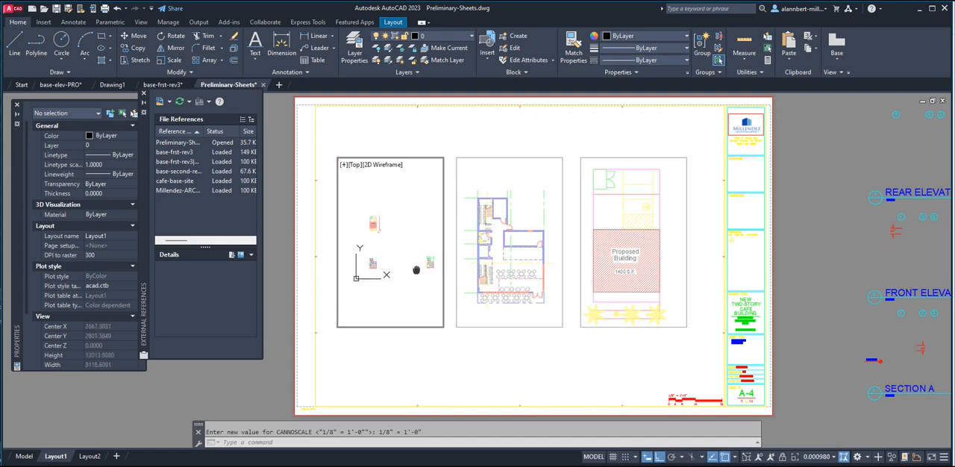
{"action": "middle_click_drag", "start_coordinate": [417, 270], "coordinate": [383, 266]}
{"action": "scroll", "coordinate": [376, 262], "scroll_direction": "up", "scroll_amount": 1}
{"action": "scroll", "coordinate": [397, 264], "scroll_direction": "up", "scroll_amount": 5}
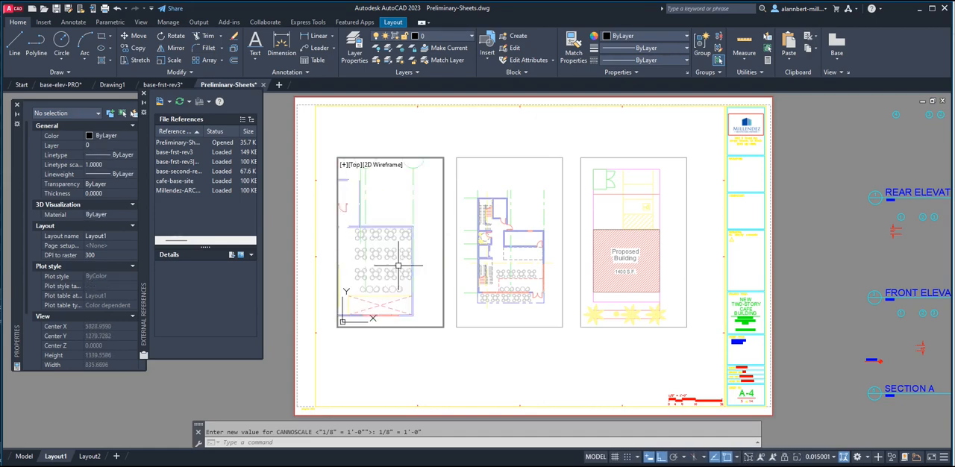
{"action": "scroll", "coordinate": [397, 265], "scroll_direction": "down", "scroll_amount": 2}
{"action": "middle_click_drag", "start_coordinate": [390, 267], "coordinate": [399, 267]}
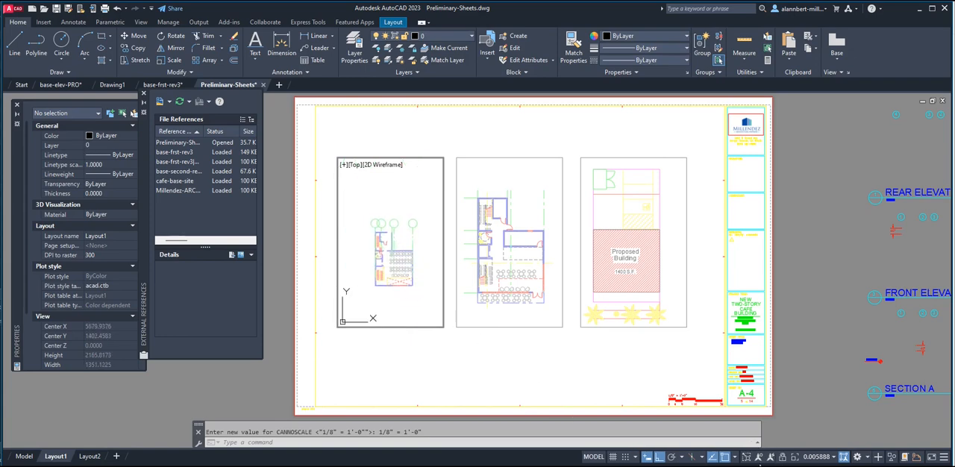
Scale the second-floor plan viewport to 1/8" = 1'-0", center the plan in its frame, and return to paper space.
{"action": "left_click", "coordinate": [806, 459]}
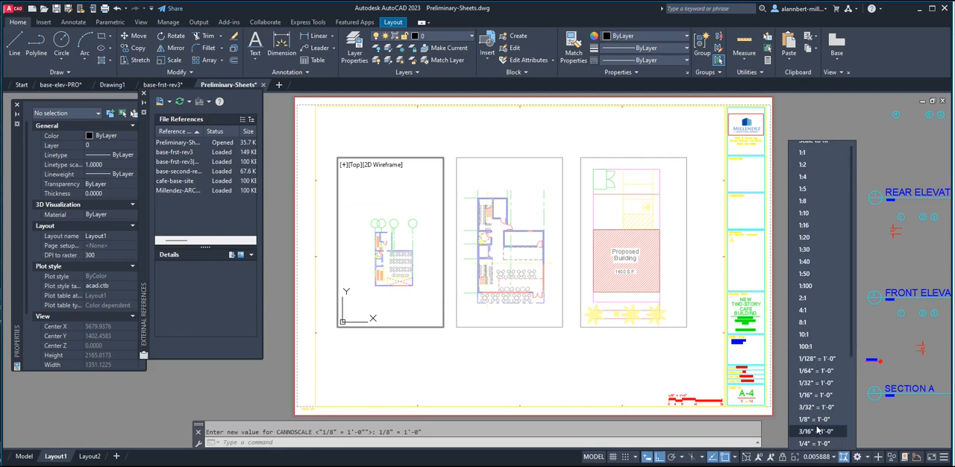
{"action": "left_click", "coordinate": [817, 423]}
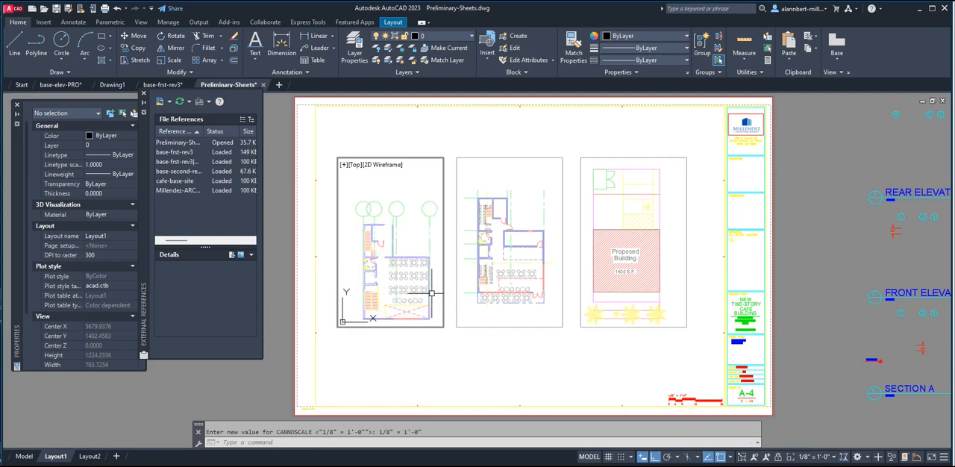
{"action": "middle_click_drag", "start_coordinate": [432, 293], "coordinate": [415, 275]}
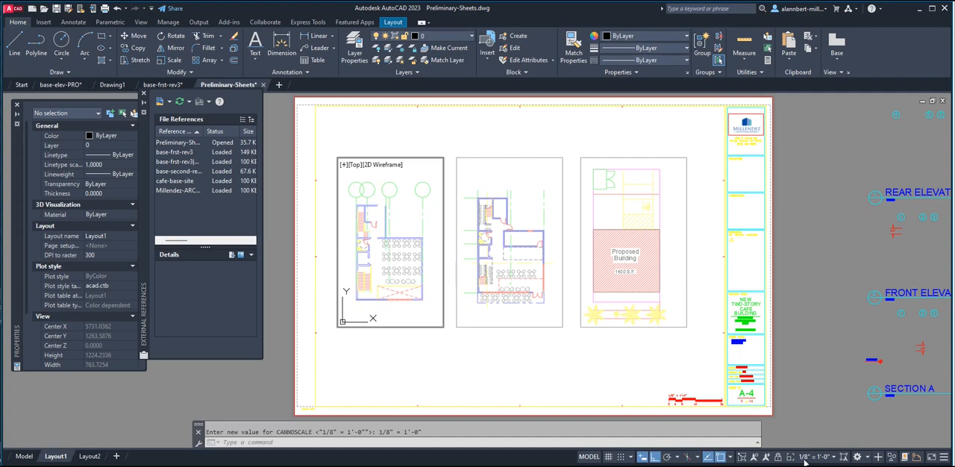
{"action": "double_click", "coordinate": [485, 369]}
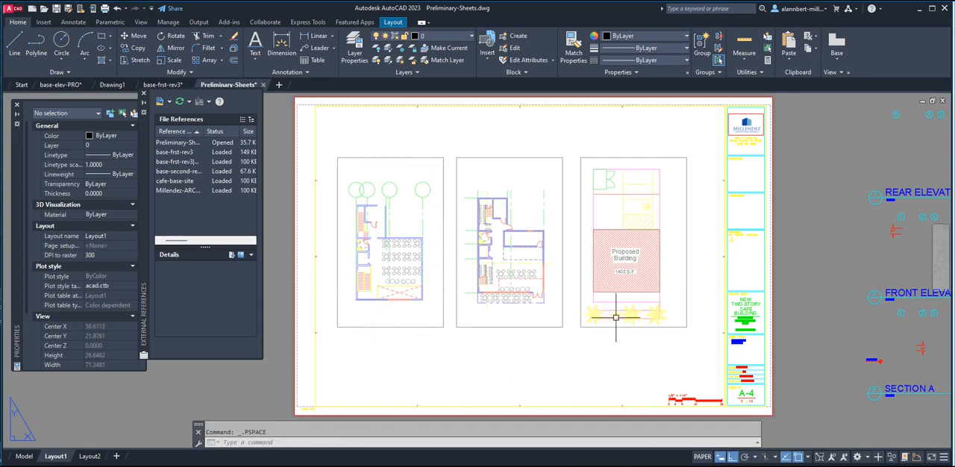
Move the first-floor plan viewport so the building's front corner nearest the site plan meets the proposed building's adjacent front corner.
{"action": "scroll", "coordinate": [566, 301], "scroll_direction": "up", "scroll_amount": 4}
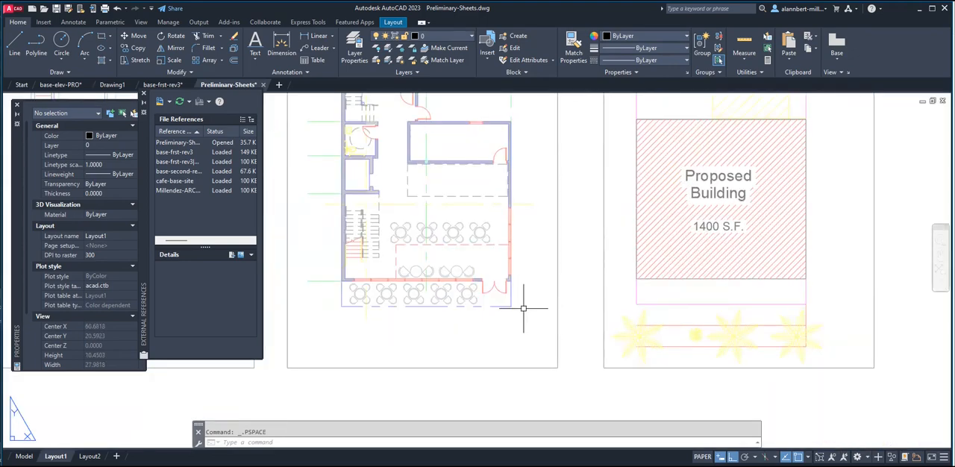
{"action": "type", "text": "m"}
{"action": "key", "text": "Return"}
{"action": "left_click", "coordinate": [557, 302]}
{"action": "key", "text": "Return"}
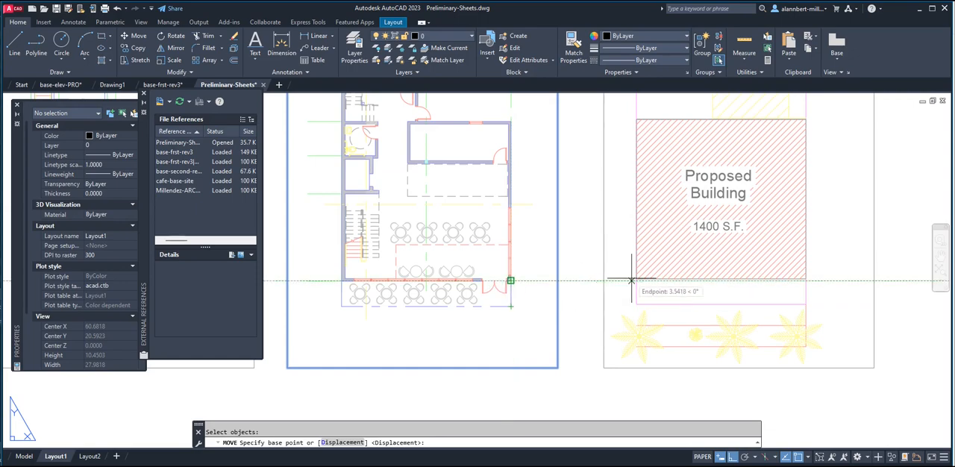
{"action": "left_click", "coordinate": [511, 280]}
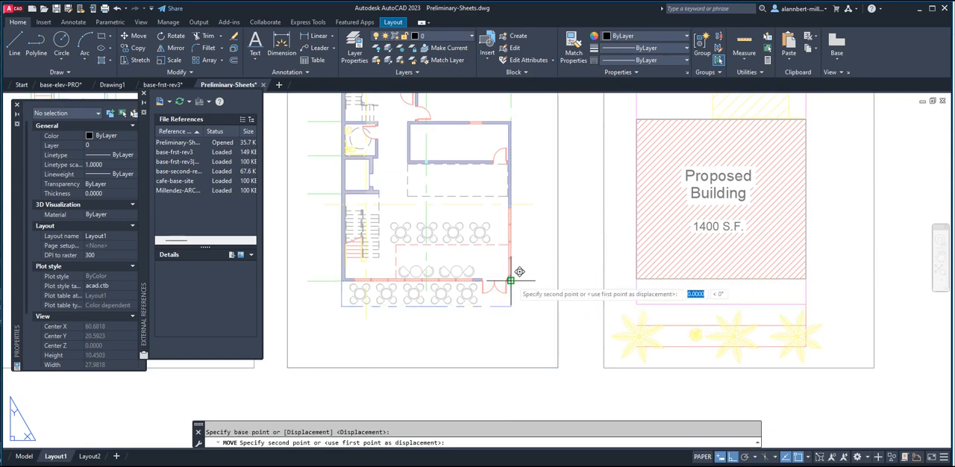
{"action": "left_click", "coordinate": [636, 276]}
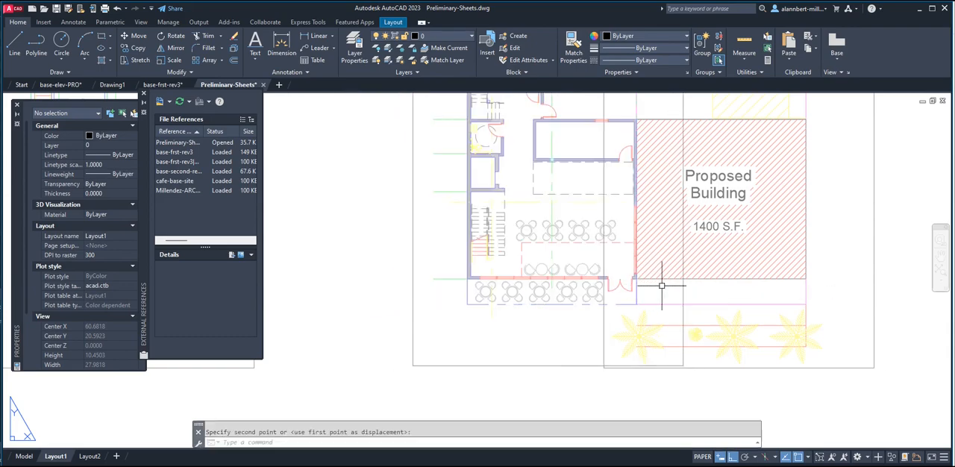
Move the first-floor plan viewport straight horizontally back into the gap between the second-floor and site plan viewports.
{"action": "scroll", "coordinate": [661, 285], "scroll_direction": "down", "scroll_amount": 5}
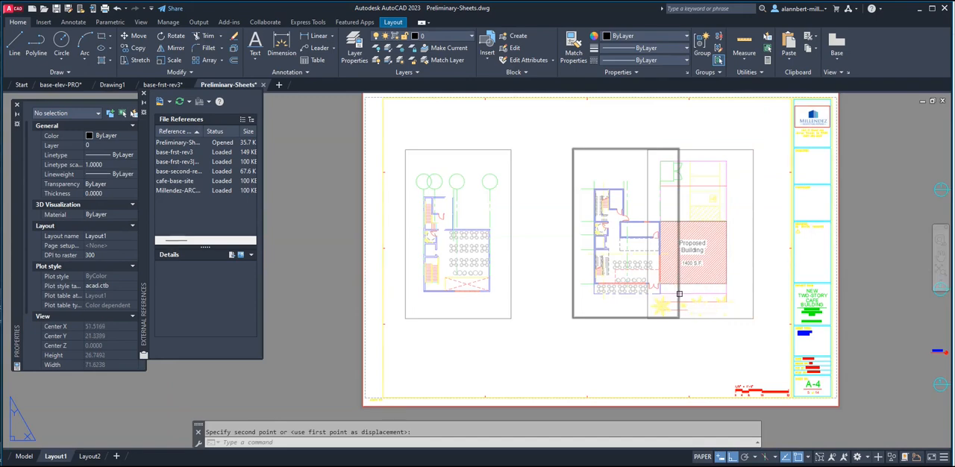
{"action": "key", "text": "space"}
{"action": "left_click", "coordinate": [679, 293]}
{"action": "key", "text": "space"}
{"action": "left_click", "coordinate": [672, 354]}
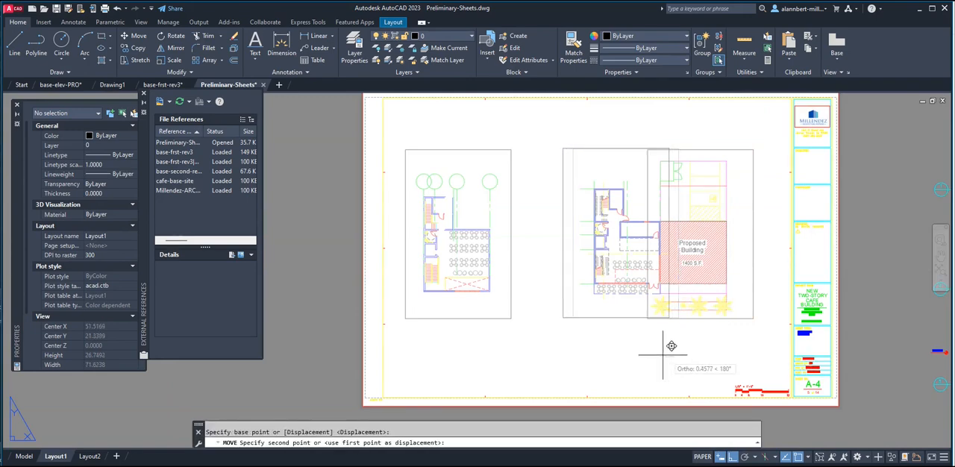
{"action": "left_click", "coordinate": [632, 354]}
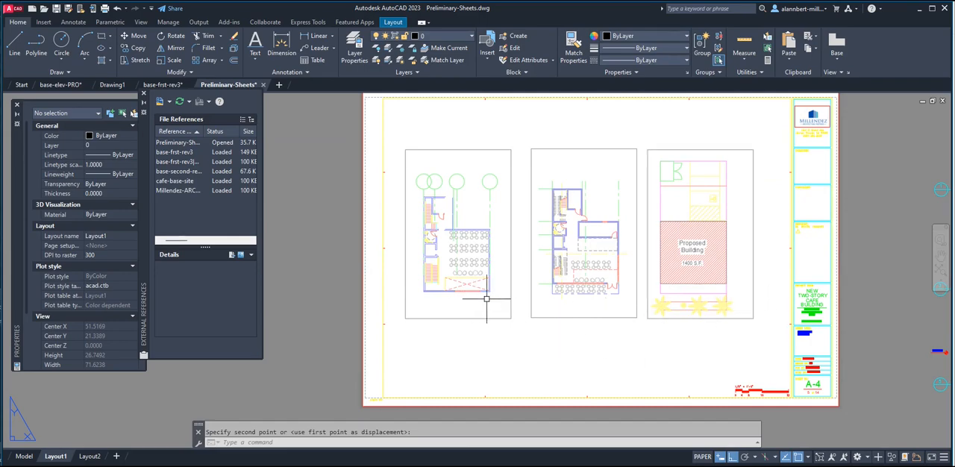
Move the second-floor plan viewport so its front building corner meets the end of the first-floor plan's front grid line.
{"action": "scroll", "coordinate": [487, 298], "scroll_direction": "up", "scroll_amount": 4}
{"action": "key", "text": "Return"}
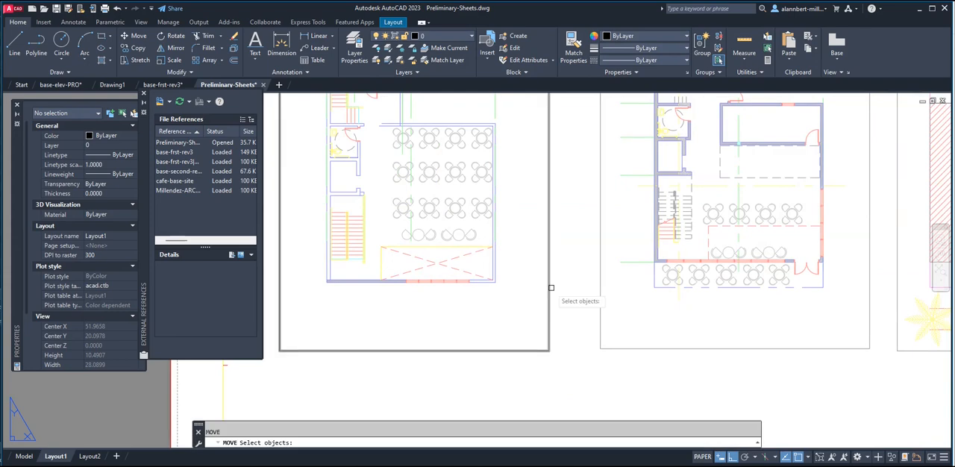
{"action": "left_click", "coordinate": [549, 286]}
{"action": "key", "text": "Return"}
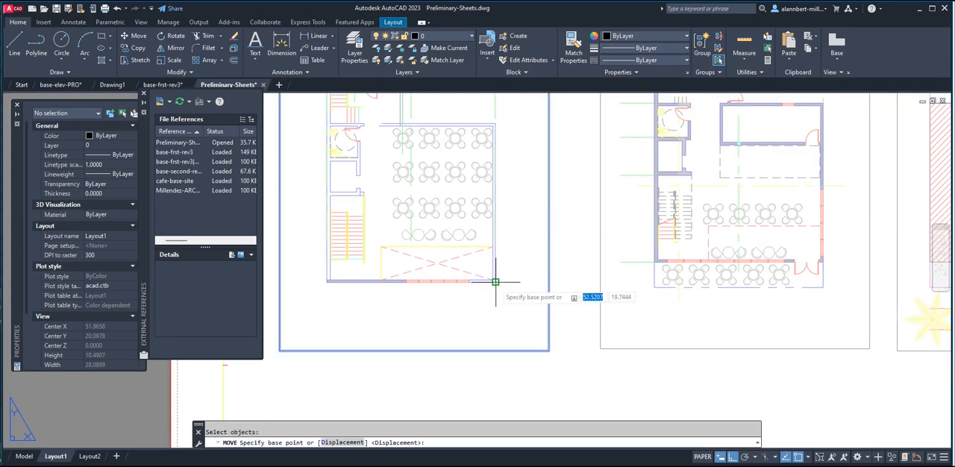
{"action": "left_click", "coordinate": [496, 282]}
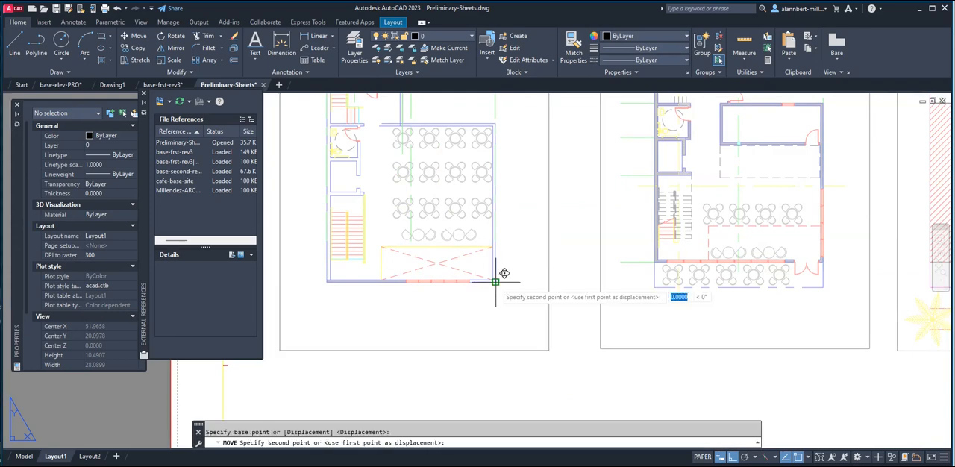
{"action": "left_click", "coordinate": [622, 262]}
Move the second-floor plan viewport straight horizontally away from the title block until it clears the first-floor plan viewport.
{"action": "scroll", "coordinate": [681, 307], "scroll_direction": "down", "scroll_amount": 4}
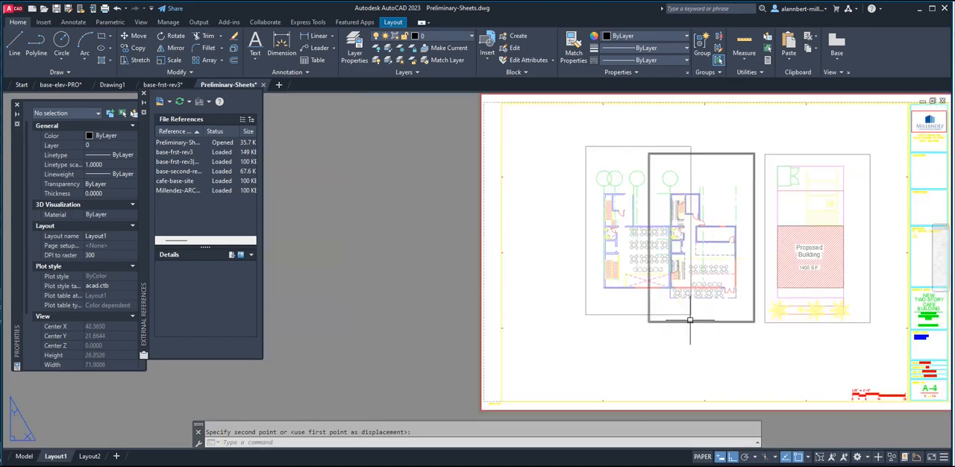
{"action": "type", "text": "m"}
{"action": "key", "text": "Return"}
{"action": "left_click", "coordinate": [689, 312]}
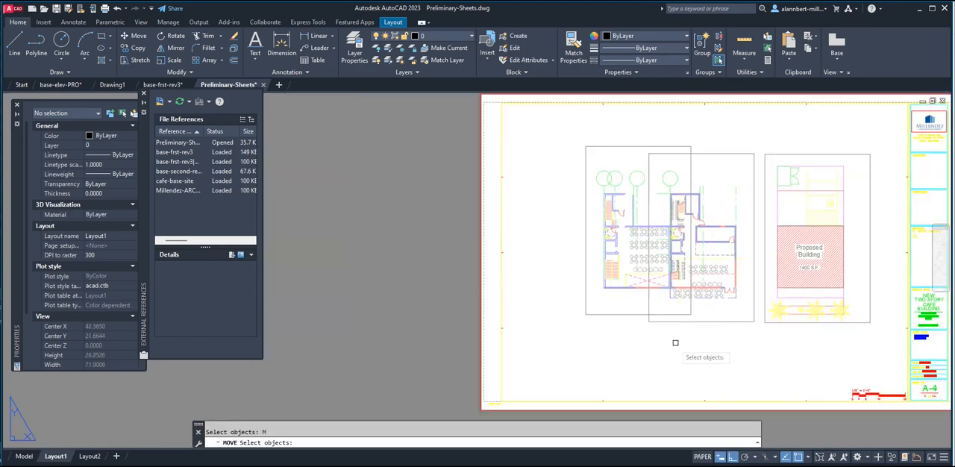
{"action": "key", "text": "Return"}
{"action": "left_click", "coordinate": [670, 347]}
{"action": "left_click", "coordinate": [644, 347]}
{"action": "key", "text": "Return"}
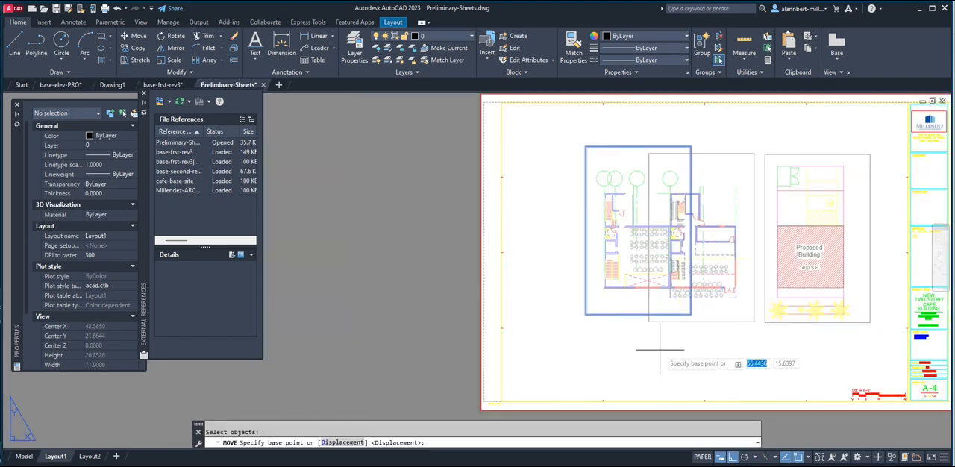
{"action": "left_click", "coordinate": [667, 343]}
{"action": "left_click", "coordinate": [609, 343]}
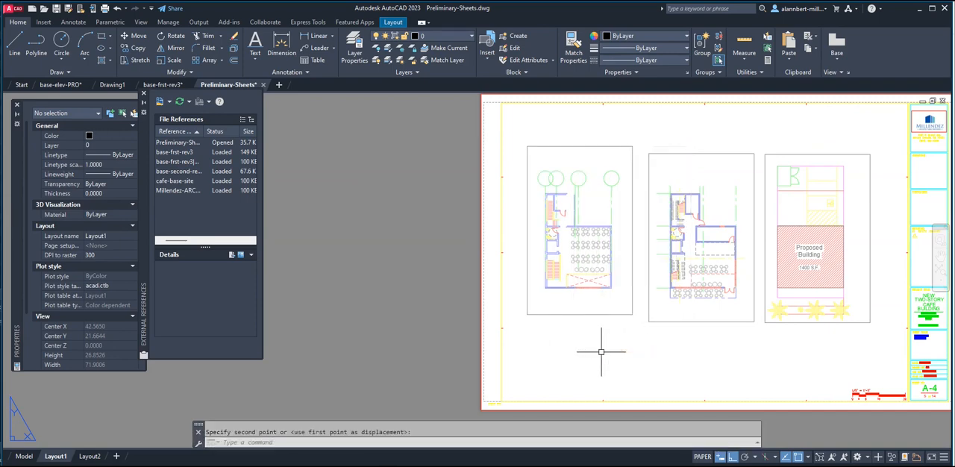
Shift the site plan viewport slightly toward the title block, keeping it at the same height.
{"action": "key", "text": "Return"}
{"action": "left_click", "coordinate": [824, 323]}
{"action": "left_click", "coordinate": [822, 342]}
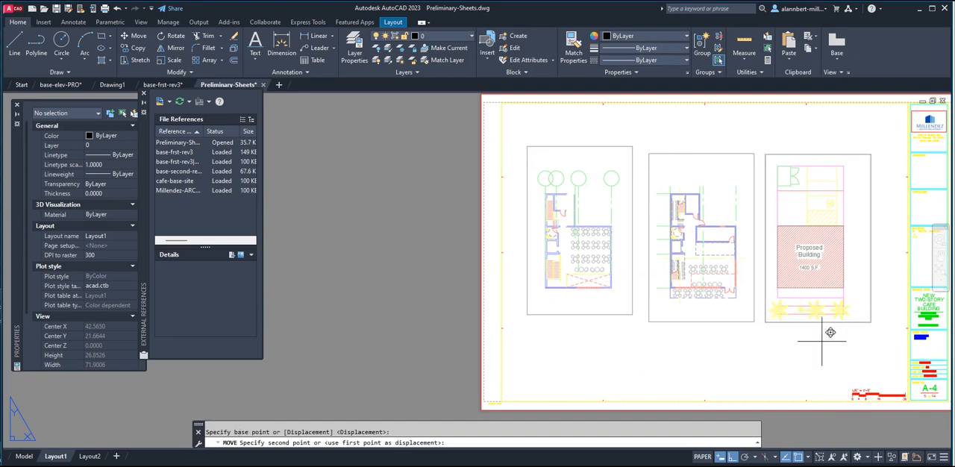
{"action": "left_click", "coordinate": [830, 342]}
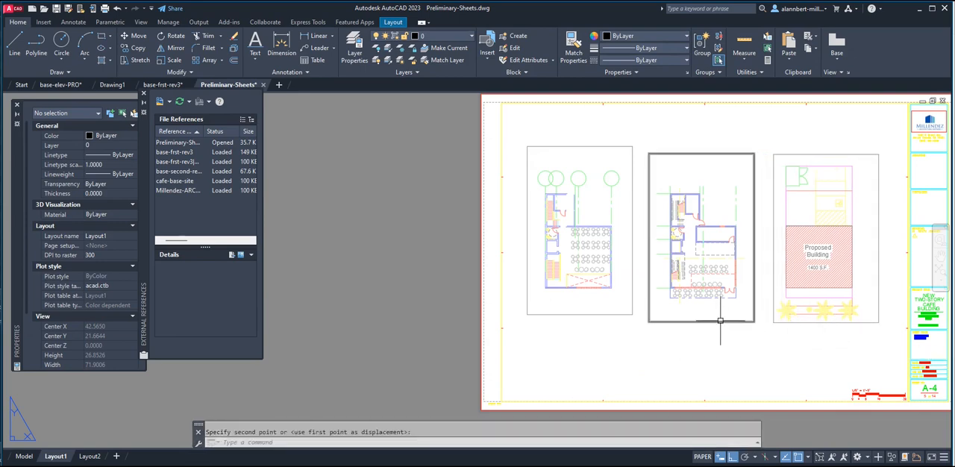
Stretch the second-floor plan viewport's lower and upper edges to line up with those of the middle viewport.
{"action": "left_click", "coordinate": [620, 314]}
{"action": "left_click", "coordinate": [632, 315]}
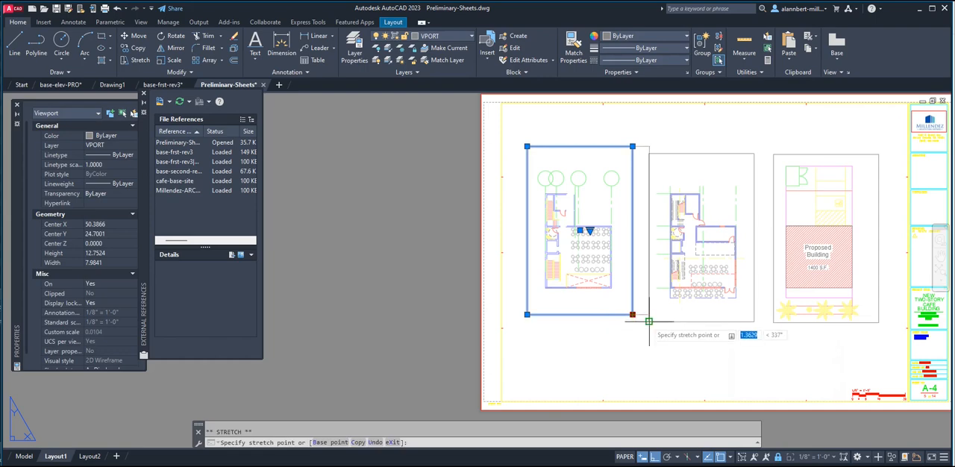
{"action": "left_click", "coordinate": [631, 322]}
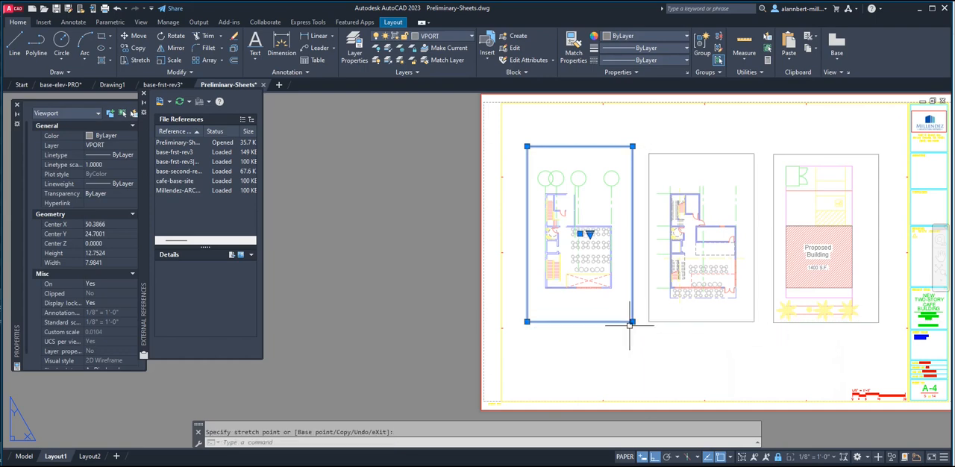
{"action": "left_click", "coordinate": [632, 146]}
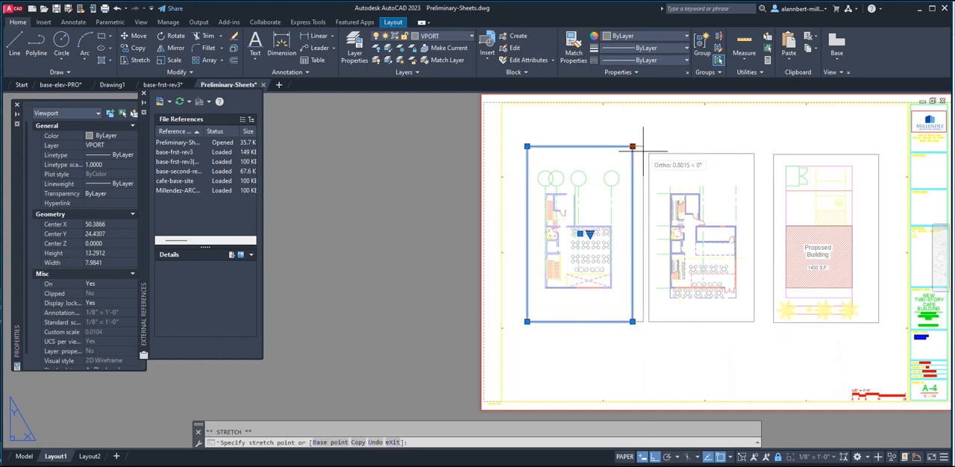
{"action": "left_click", "coordinate": [633, 153]}
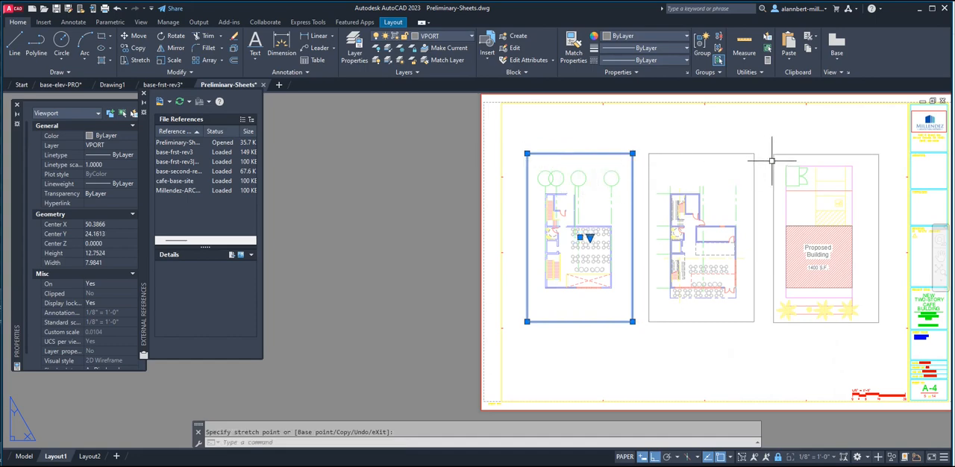
Stretch the middle viewport's upper edge to line up with the top edge of the site plan viewport.
{"action": "left_click", "coordinate": [733, 153]}
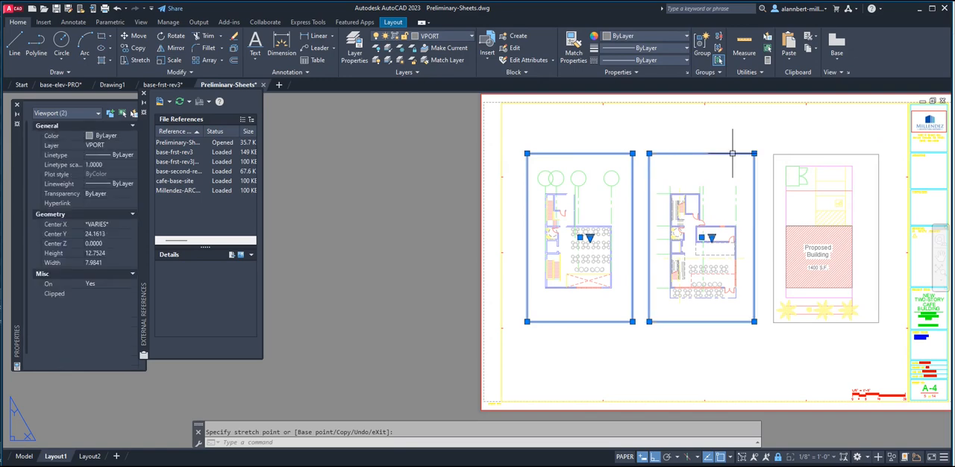
{"action": "key", "text": "Escape"}
{"action": "left_click", "coordinate": [744, 154]}
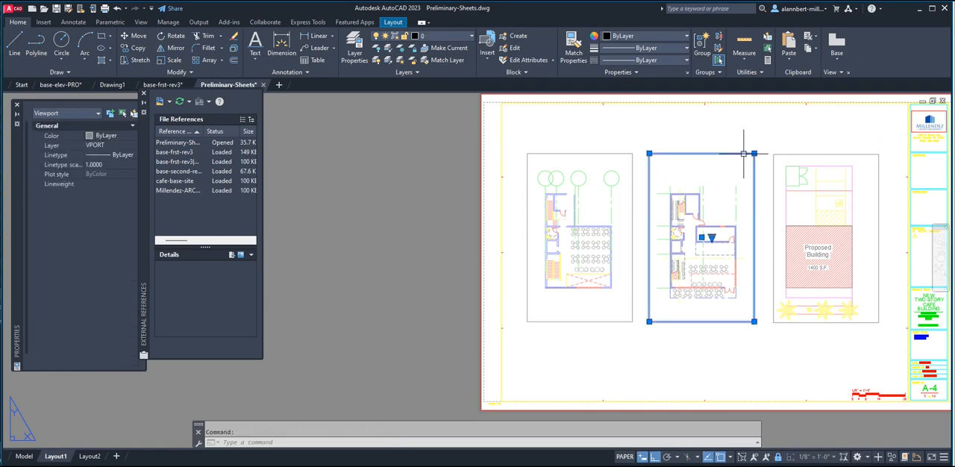
{"action": "left_click", "coordinate": [754, 153]}
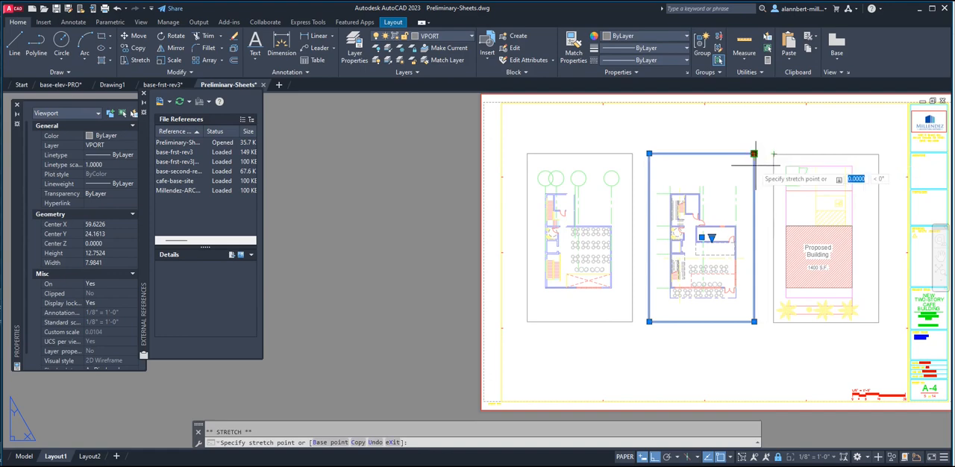
{"action": "scroll", "coordinate": [750, 157], "scroll_direction": "up", "scroll_amount": 5}
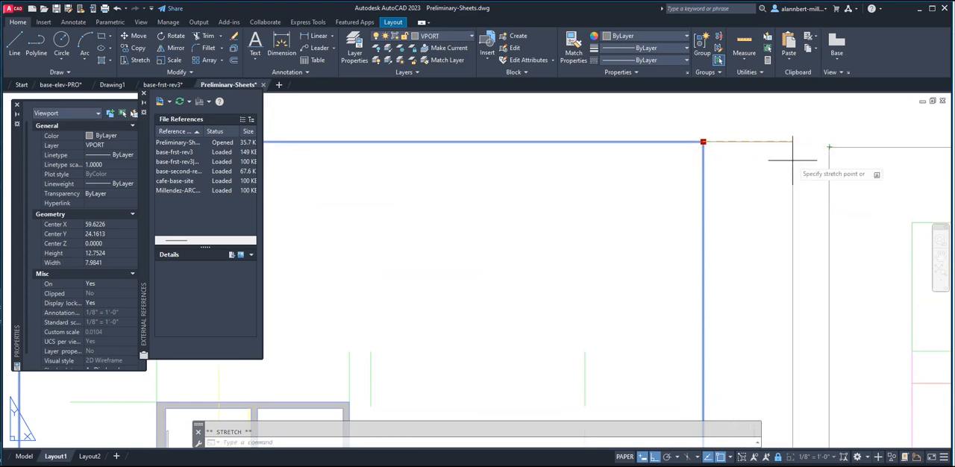
{"action": "key", "text": "Escape"}
{"action": "scroll", "coordinate": [717, 194], "scroll_direction": "down", "scroll_amount": 5}
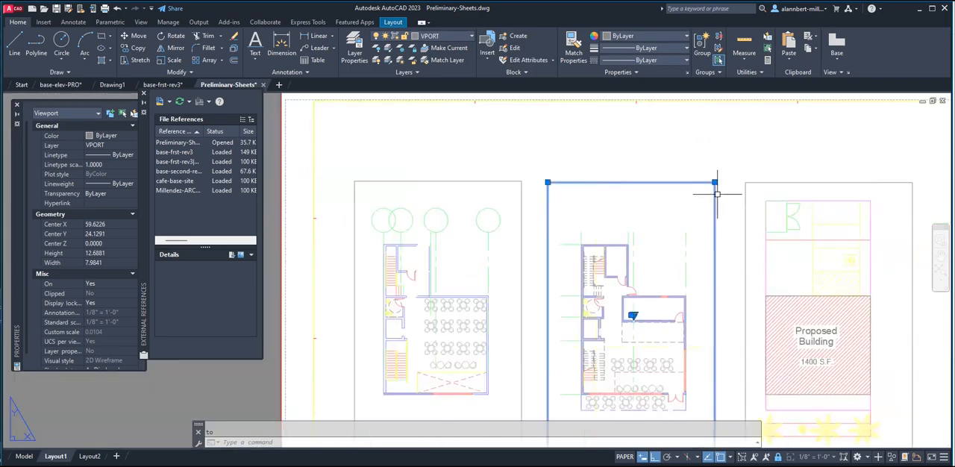
{"action": "scroll", "coordinate": [718, 194], "scroll_direction": "down", "scroll_amount": 3}
{"action": "scroll", "coordinate": [716, 209], "scroll_direction": "up", "scroll_amount": 2}
{"action": "middle_click_drag", "start_coordinate": [715, 210], "coordinate": [594, 181]}
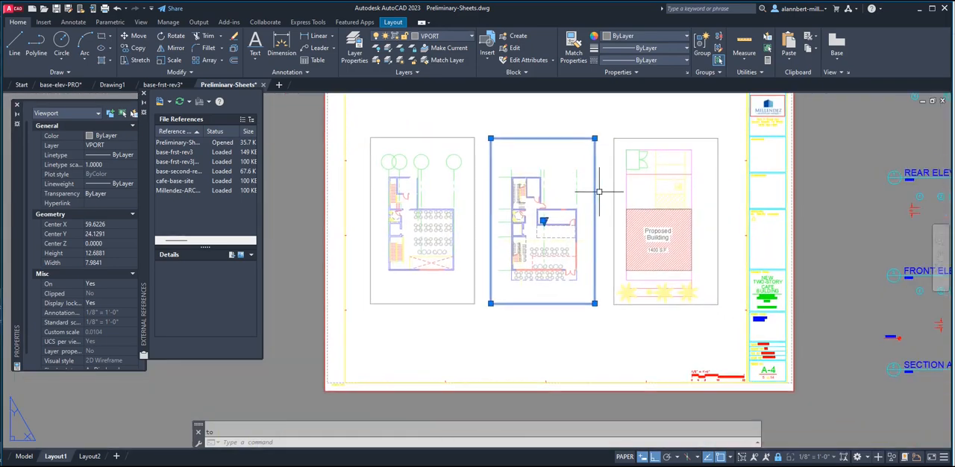
{"action": "key", "text": "Escape"}
Modify Layout1's page setup to display plot styles and check the plan linework on the sheet.
{"action": "scroll", "coordinate": [597, 193], "scroll_direction": "down", "scroll_amount": 3}
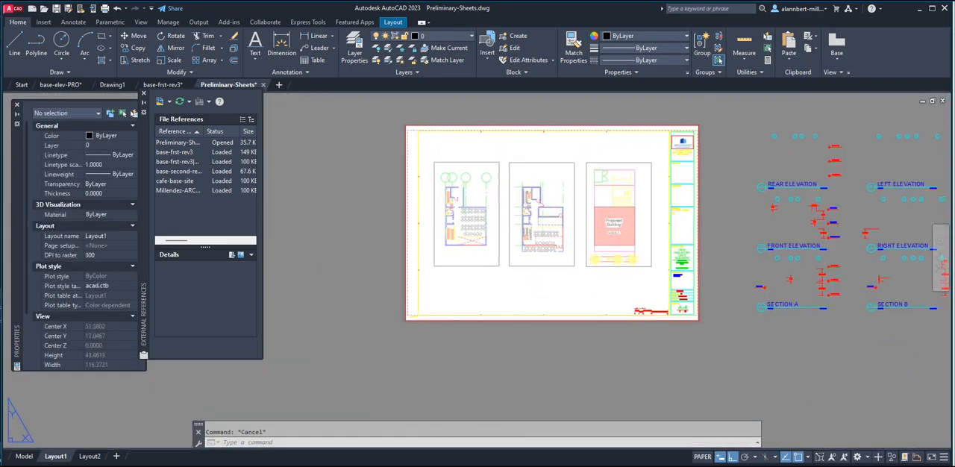
{"action": "middle_click_drag", "start_coordinate": [528, 198], "coordinate": [507, 233]}
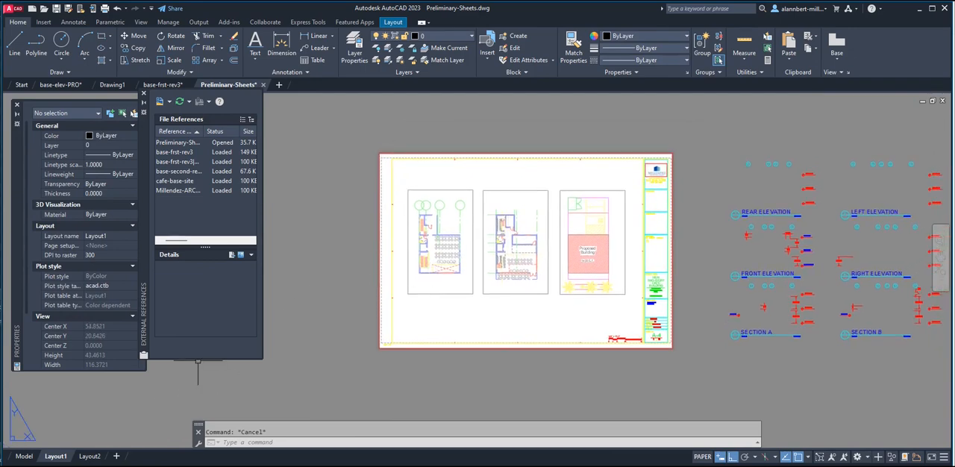
{"action": "right_click", "coordinate": [52, 458]}
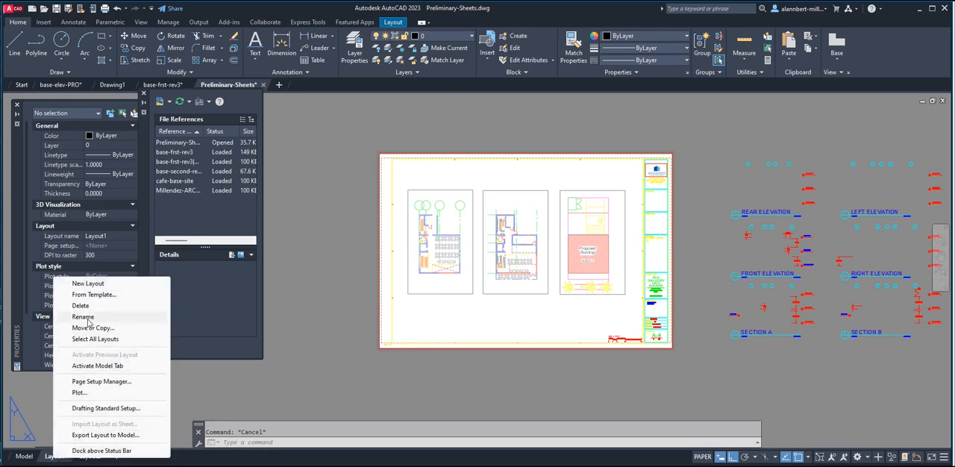
{"action": "left_click", "coordinate": [101, 381]}
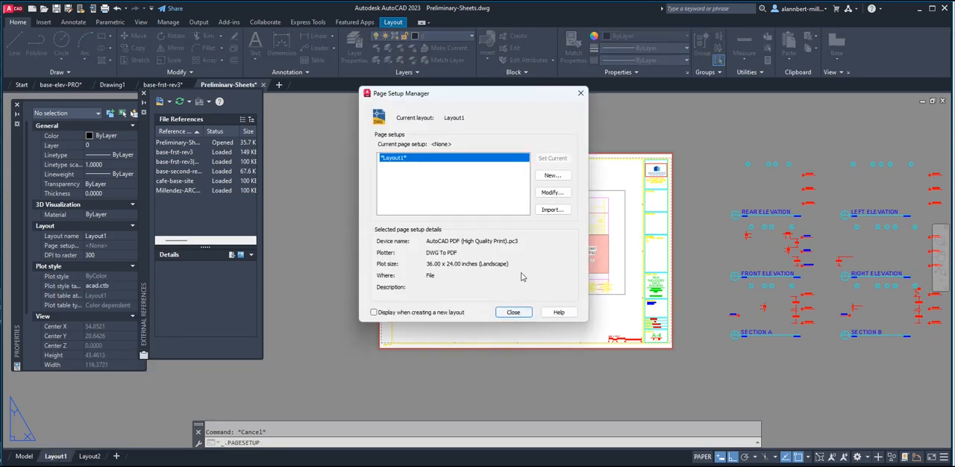
{"action": "left_click", "coordinate": [552, 194]}
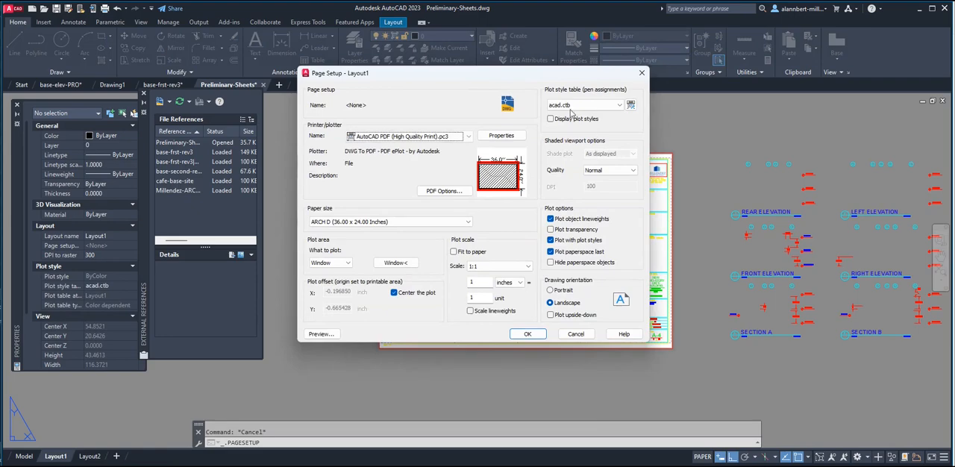
{"action": "left_click", "coordinate": [551, 119]}
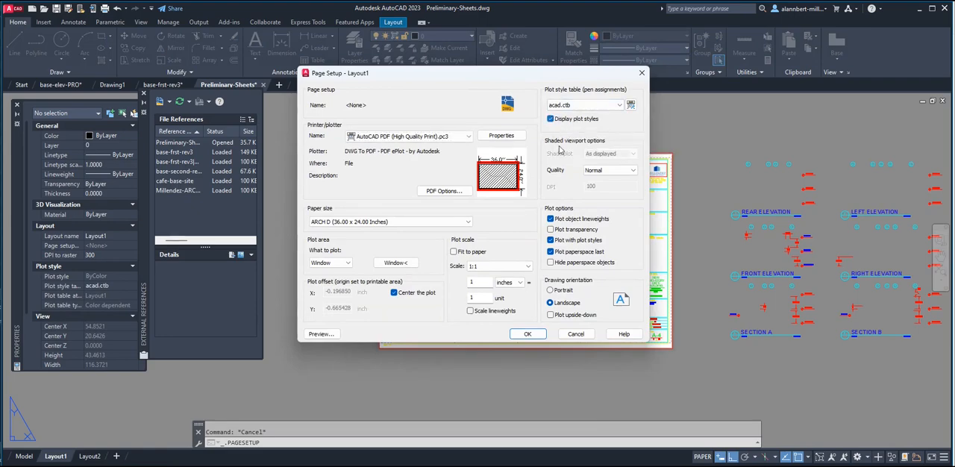
{"action": "left_click", "coordinate": [530, 334]}
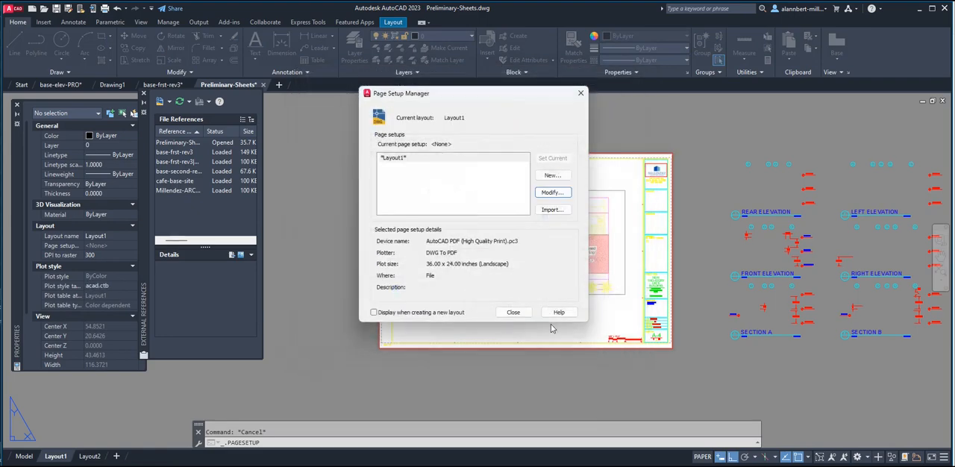
{"action": "left_click", "coordinate": [514, 312]}
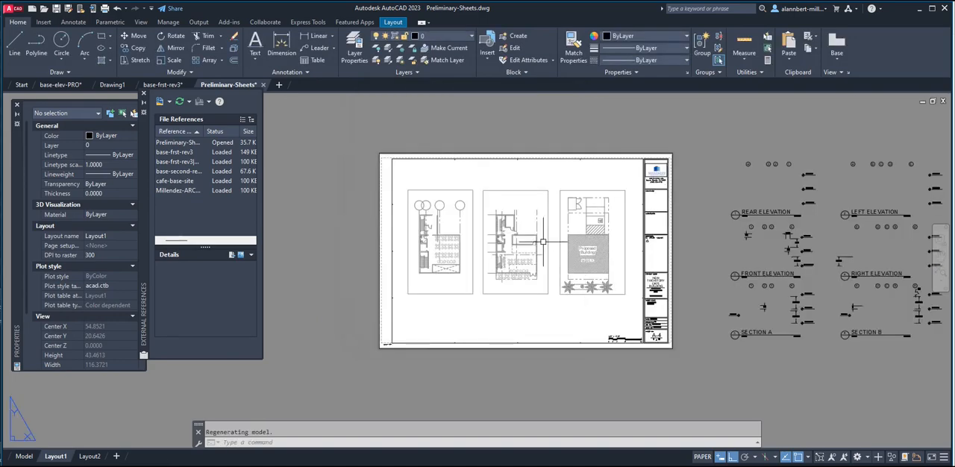
{"action": "scroll", "coordinate": [741, 440], "scroll_direction": "up", "scroll_amount": 2}
{"action": "scroll", "coordinate": [506, 265], "scroll_direction": "up", "scroll_amount": 4}
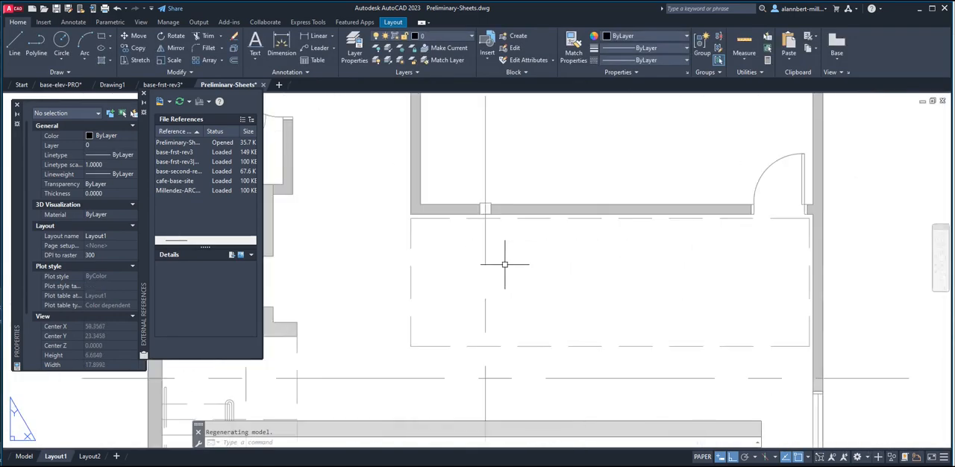
Examine the linework of the floor plan and site plan viewports on the Layout1 sheet.
{"action": "scroll", "coordinate": [506, 265], "scroll_direction": "down", "scroll_amount": 4}
{"action": "middle_click_drag", "start_coordinate": [505, 265], "coordinate": [602, 290]}
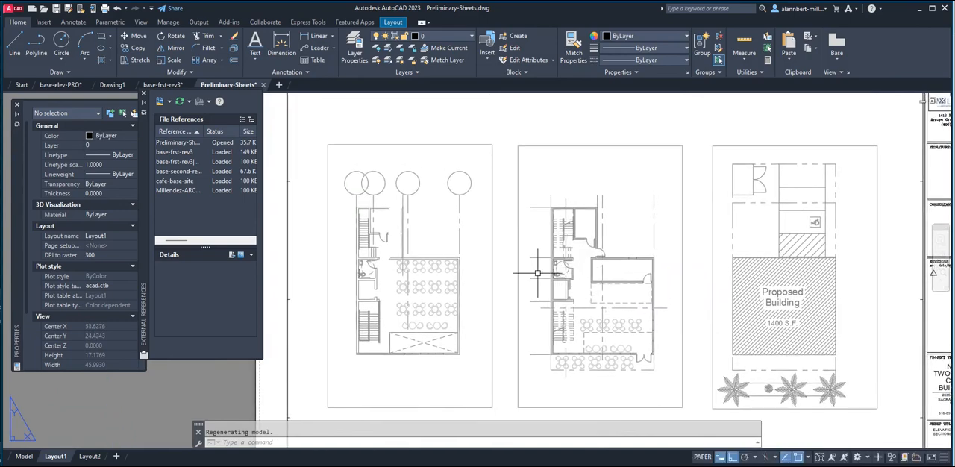
{"action": "scroll", "coordinate": [535, 271], "scroll_direction": "down", "scroll_amount": 2}
{"action": "scroll", "coordinate": [532, 272], "scroll_direction": "up", "scroll_amount": 3}
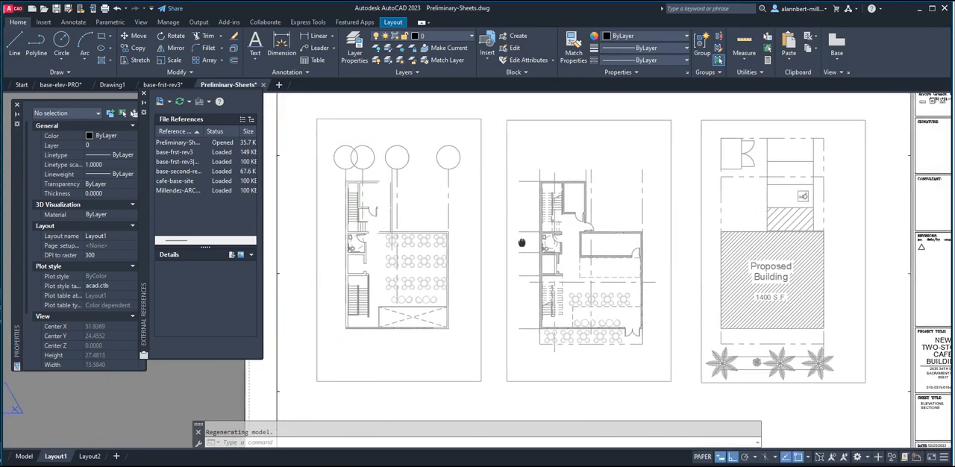
{"action": "scroll", "coordinate": [450, 265], "scroll_direction": "up", "scroll_amount": 3}
{"action": "scroll", "coordinate": [452, 262], "scroll_direction": "up", "scroll_amount": 1}
{"action": "scroll", "coordinate": [453, 260], "scroll_direction": "down", "scroll_amount": 3}
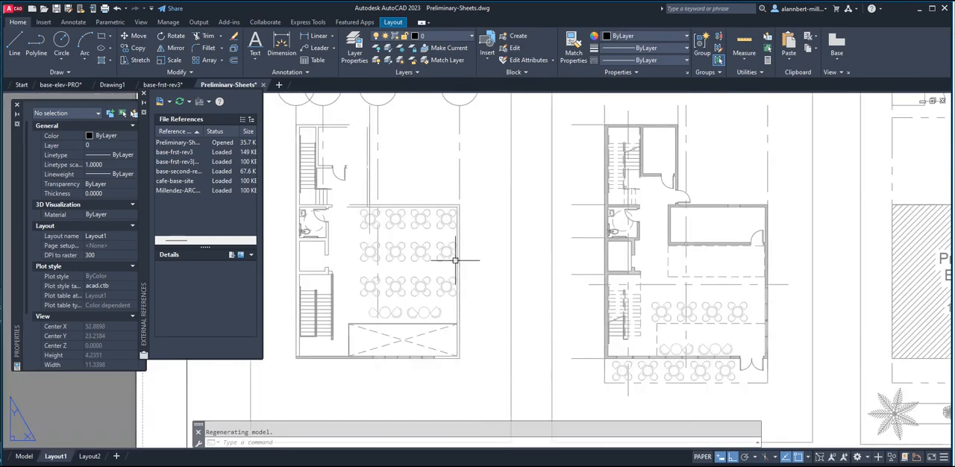
{"action": "middle_click_drag", "start_coordinate": [469, 260], "coordinate": [503, 275]}
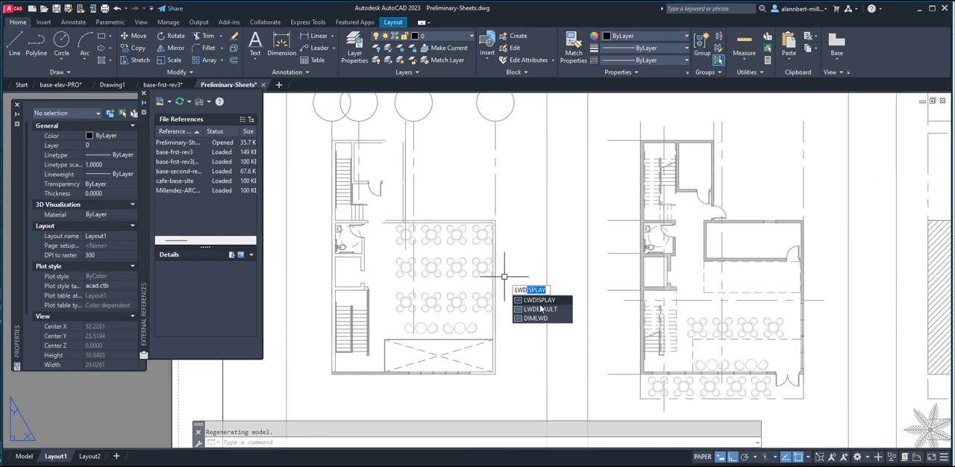
Set LWDISPLAY to on and check the lineweights in the sheet's viewports.
{"action": "key", "text": "Return"}
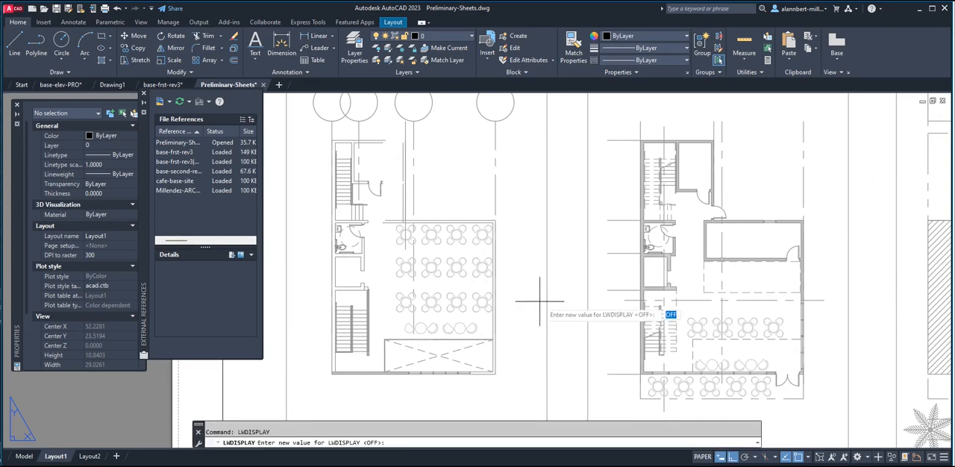
{"action": "key", "text": "Return"}
{"action": "scroll", "coordinate": [858, 274], "scroll_direction": "down", "scroll_amount": 5}
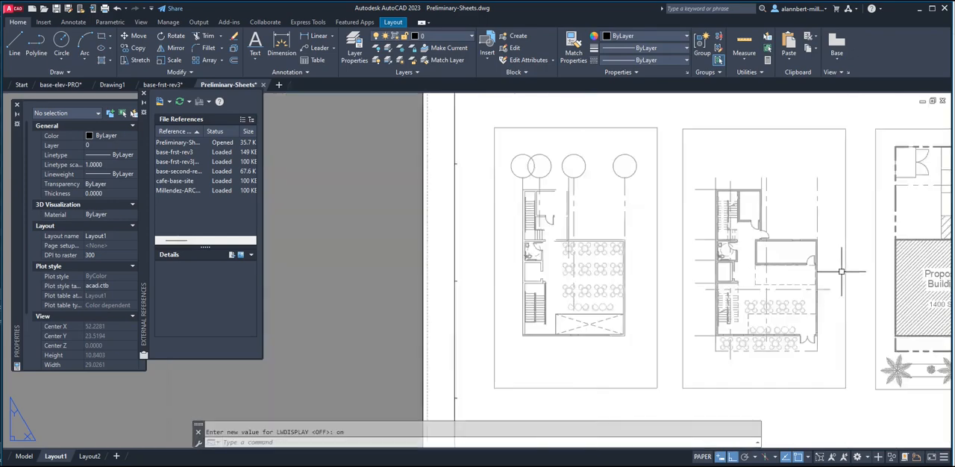
{"action": "scroll", "coordinate": [867, 276], "scroll_direction": "up", "scroll_amount": 10}
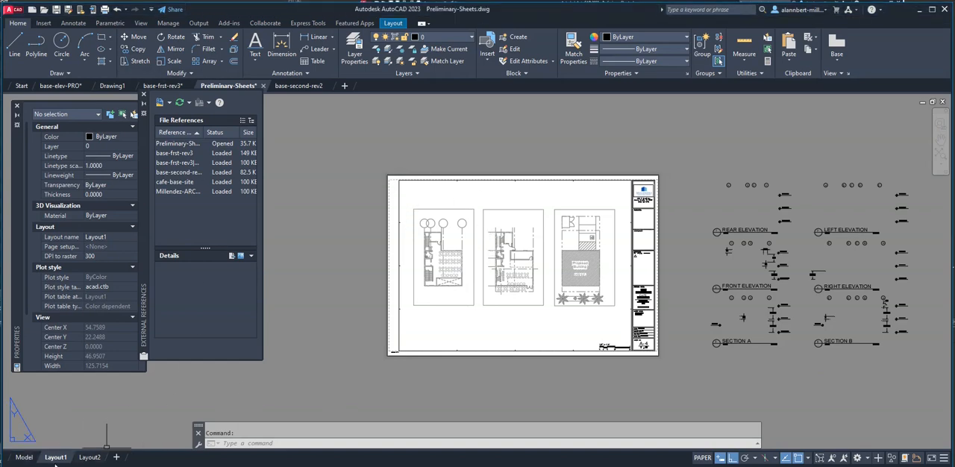
Inspect the first-floor plan's layer colors and linework in model space.
{"action": "left_click", "coordinate": [23, 457]}
{"action": "scroll", "coordinate": [459, 256], "scroll_direction": "up", "scroll_amount": 5}
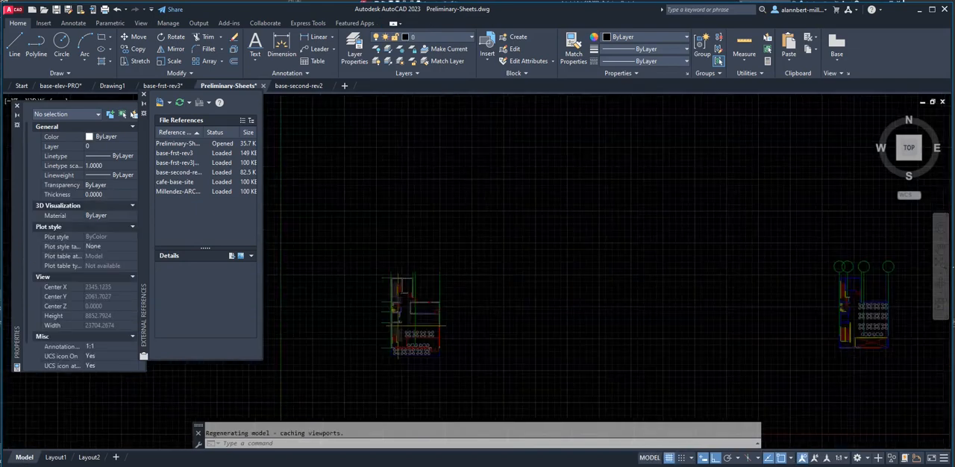
{"action": "scroll", "coordinate": [459, 322], "scroll_direction": "up", "scroll_amount": 3}
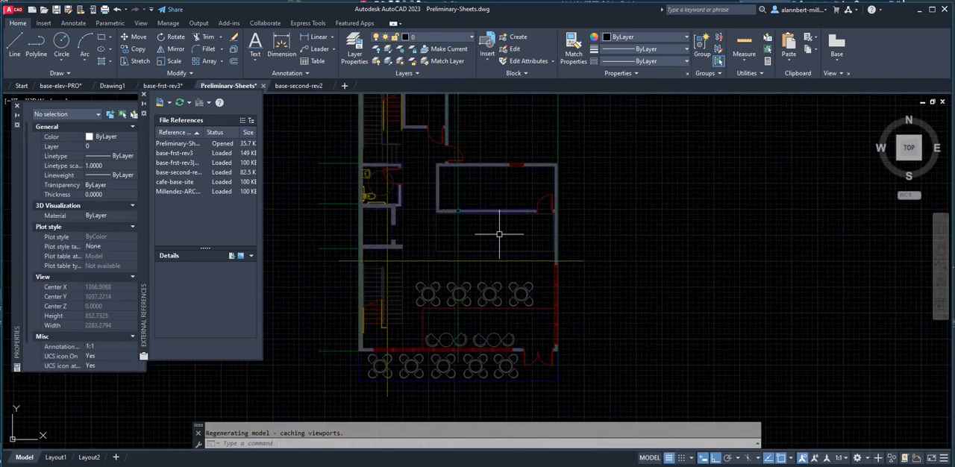
{"action": "scroll", "coordinate": [499, 235], "scroll_direction": "down", "scroll_amount": 2}
{"action": "middle_click_drag", "start_coordinate": [498, 233], "coordinate": [474, 284]}
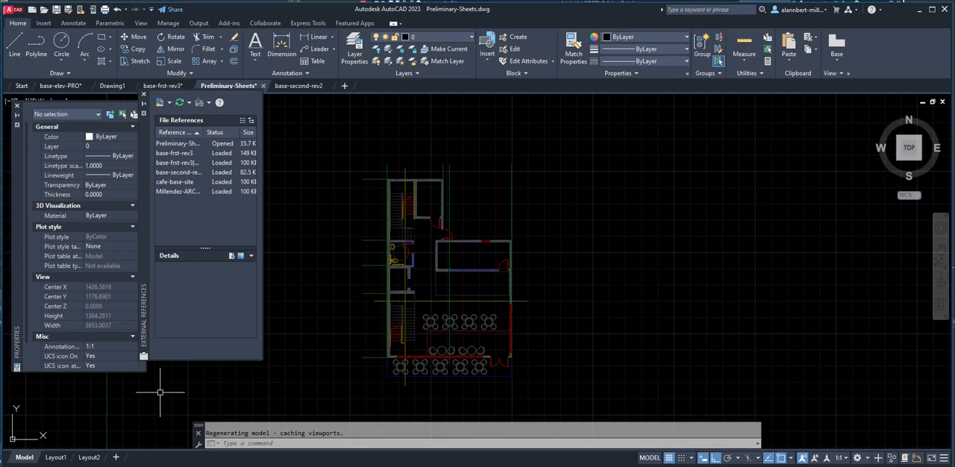
Return to Layout1 and examine the lineweights of the floor plans and the site plan's building hatch.
{"action": "left_click", "coordinate": [55, 457]}
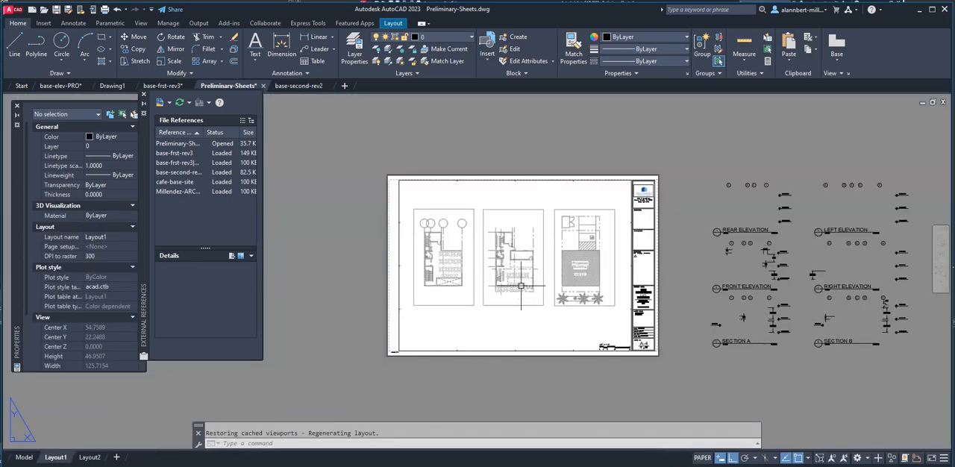
{"action": "scroll", "coordinate": [467, 265], "scroll_direction": "up", "scroll_amount": 5}
{"action": "scroll", "coordinate": [463, 267], "scroll_direction": "down", "scroll_amount": 3}
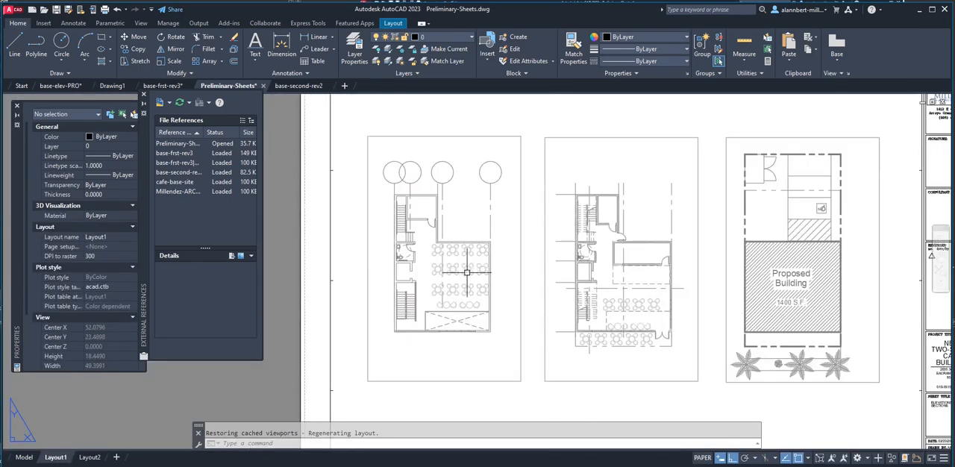
{"action": "scroll", "coordinate": [697, 313], "scroll_direction": "up", "scroll_amount": 6}
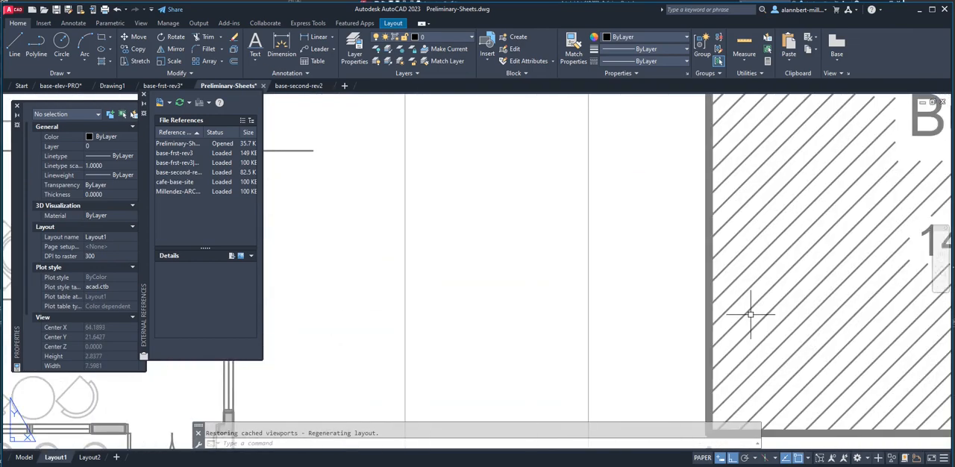
{"action": "scroll", "coordinate": [751, 313], "scroll_direction": "down", "scroll_amount": 3}
{"action": "scroll", "coordinate": [748, 317], "scroll_direction": "down", "scroll_amount": 5}
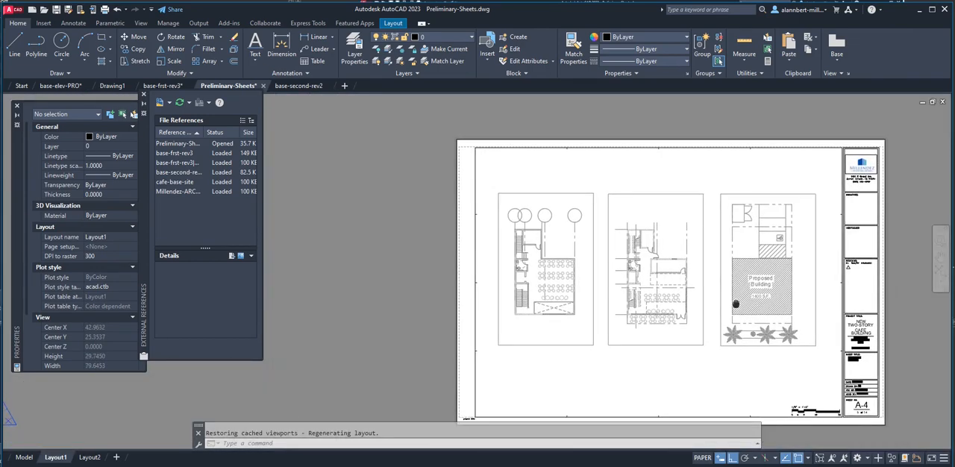
{"action": "middle_click_drag", "start_coordinate": [683, 288], "coordinate": [625, 287]}
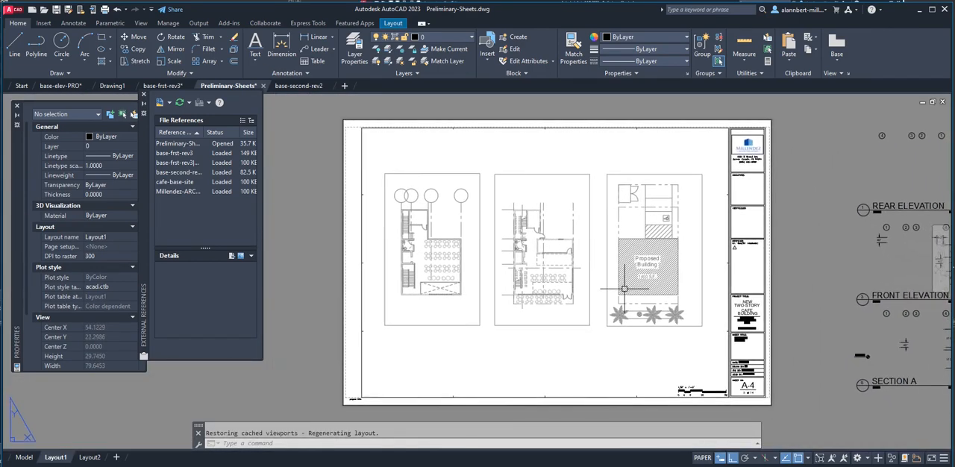
Preview the Layout1 plot, inspect the lineweights of the floor plans, building outline and palm trees, and close the preview.
{"action": "type", "text": "w"}
{"action": "key", "text": "Return"}
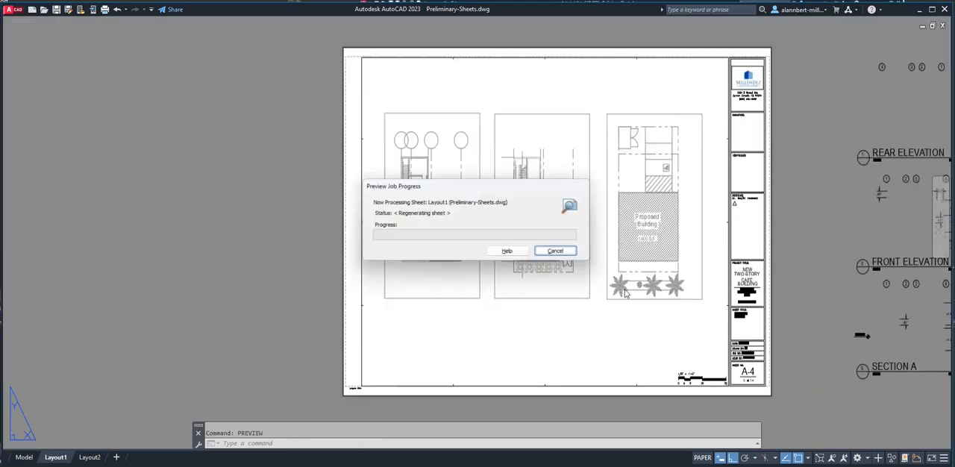
{"action": "scroll", "coordinate": [617, 286], "scroll_direction": "up", "scroll_amount": 2}
{"action": "scroll", "coordinate": [531, 237], "scroll_direction": "up", "scroll_amount": 3}
{"action": "scroll", "coordinate": [455, 257], "scroll_direction": "down", "scroll_amount": 5}
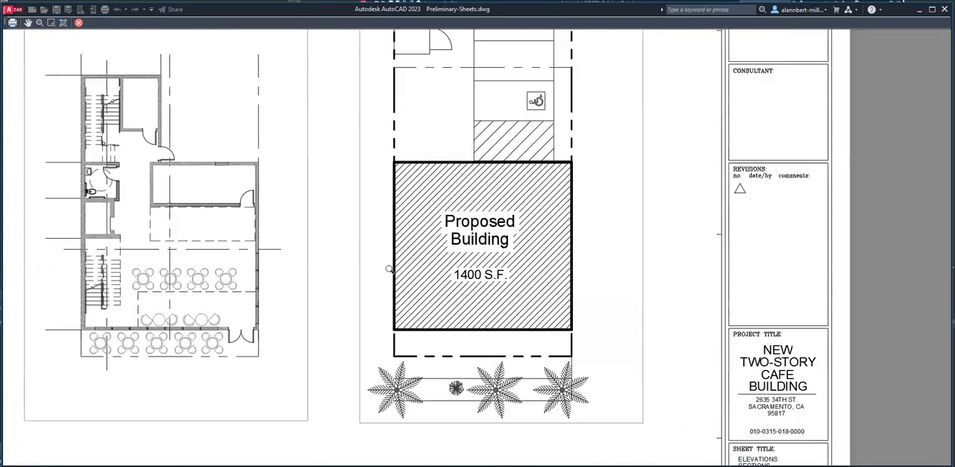
{"action": "scroll", "coordinate": [277, 278], "scroll_direction": "up", "scroll_amount": 6}
{"action": "scroll", "coordinate": [392, 250], "scroll_direction": "down", "scroll_amount": 6}
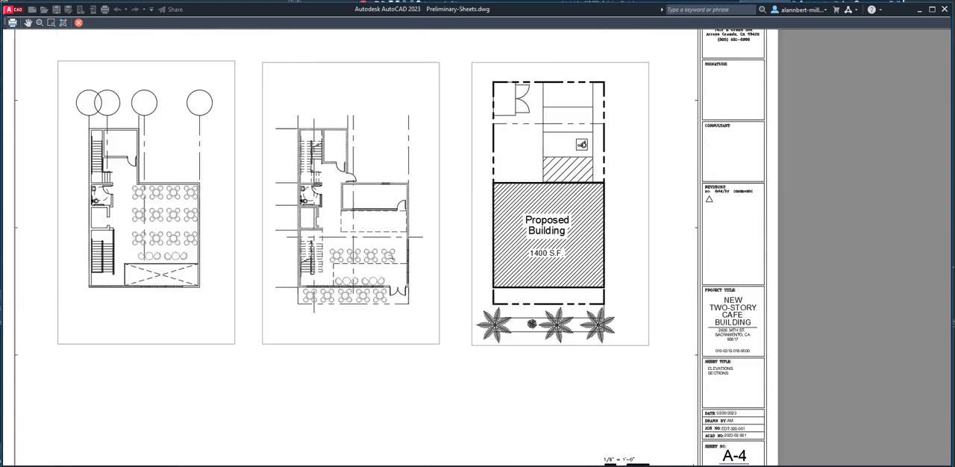
{"action": "middle_click_drag", "start_coordinate": [358, 278], "coordinate": [407, 315]}
{"action": "scroll", "coordinate": [640, 370], "scroll_direction": "up", "scroll_amount": 5}
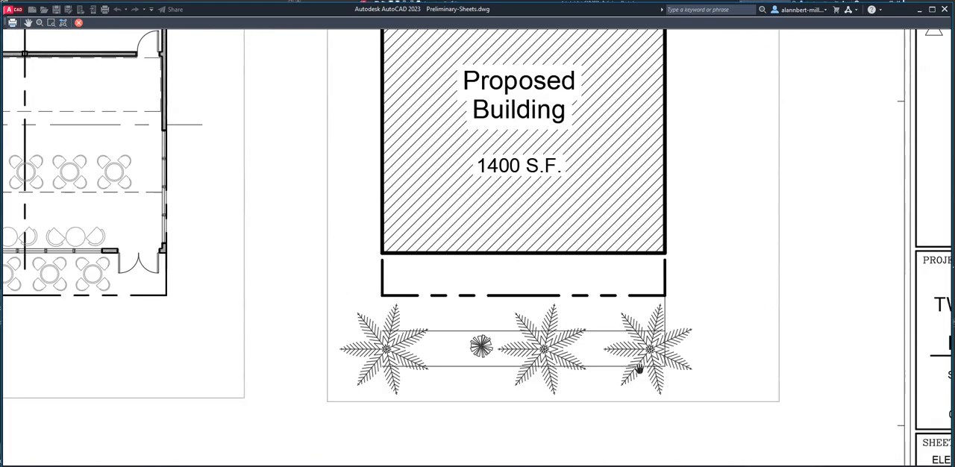
{"action": "scroll", "coordinate": [423, 271], "scroll_direction": "down", "scroll_amount": 4}
{"action": "scroll", "coordinate": [390, 252], "scroll_direction": "down", "scroll_amount": 3}
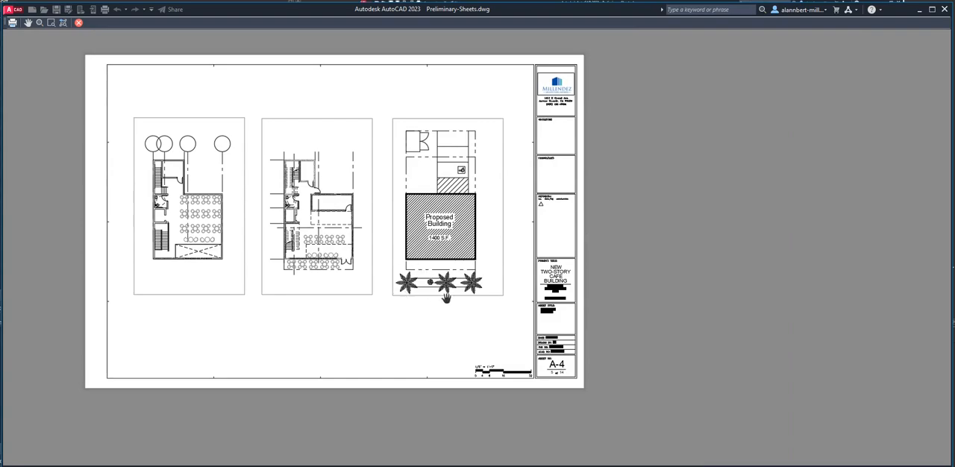
{"action": "scroll", "coordinate": [423, 289], "scroll_direction": "up", "scroll_amount": 3}
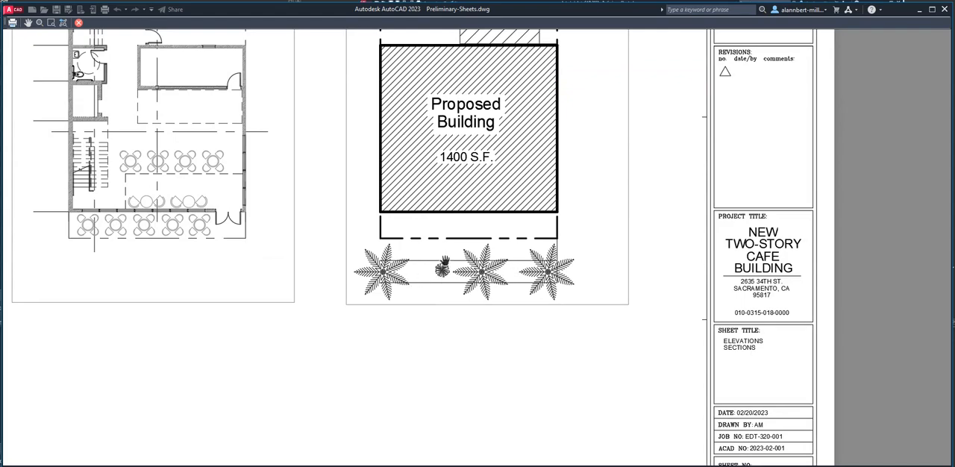
{"action": "key", "text": "Escape"}
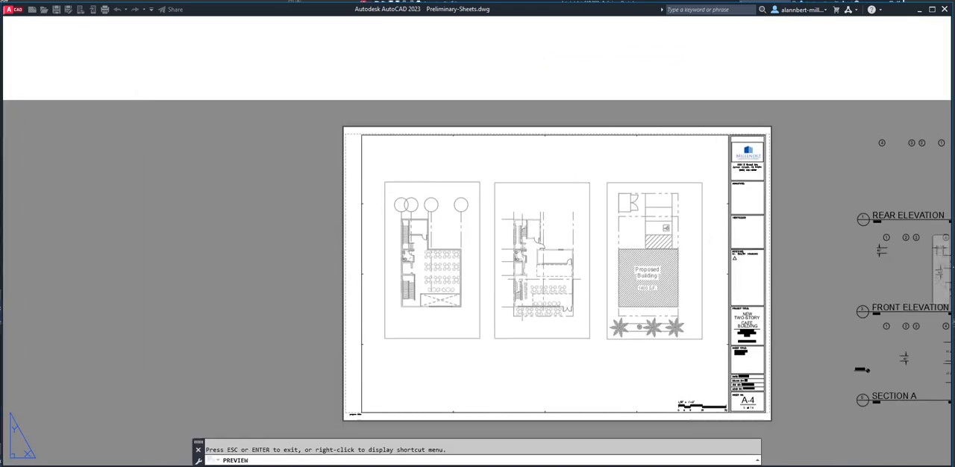
Activate model space inside the site plan viewport.
{"action": "scroll", "coordinate": [668, 305], "scroll_direction": "up", "scroll_amount": 2}
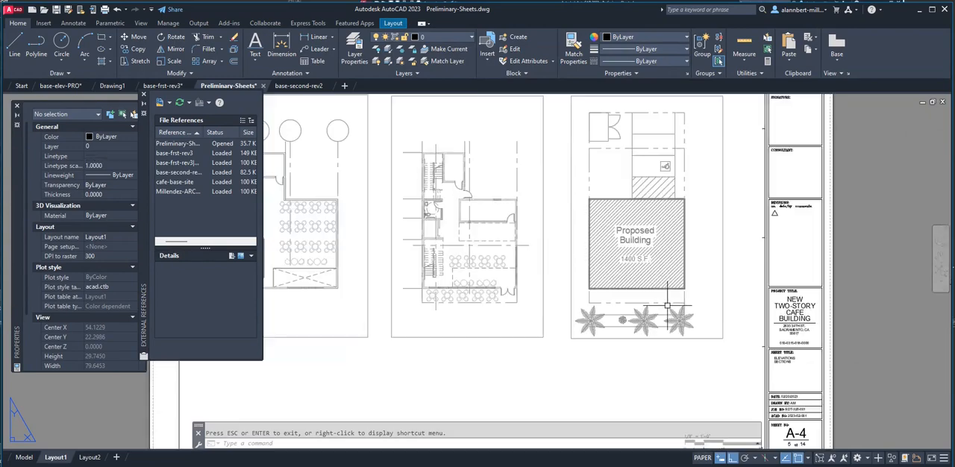
{"action": "double_click", "coordinate": [683, 309]}
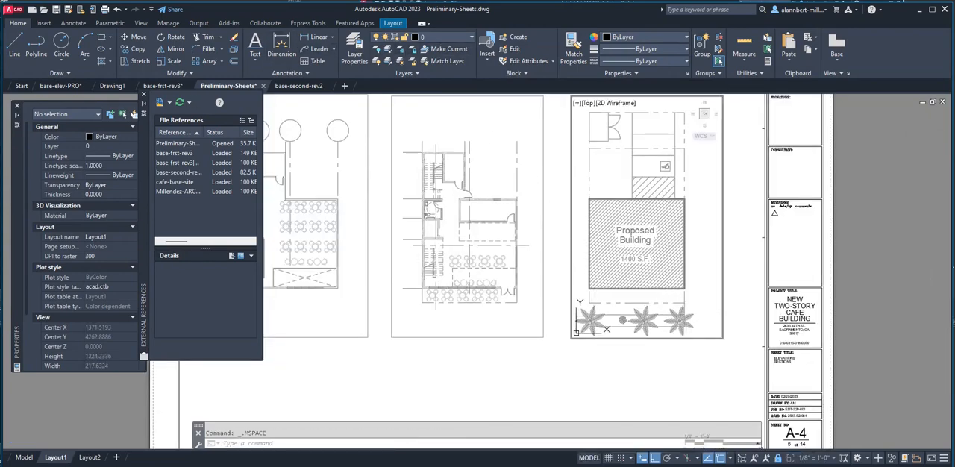
{"action": "left_click", "coordinate": [592, 320]}
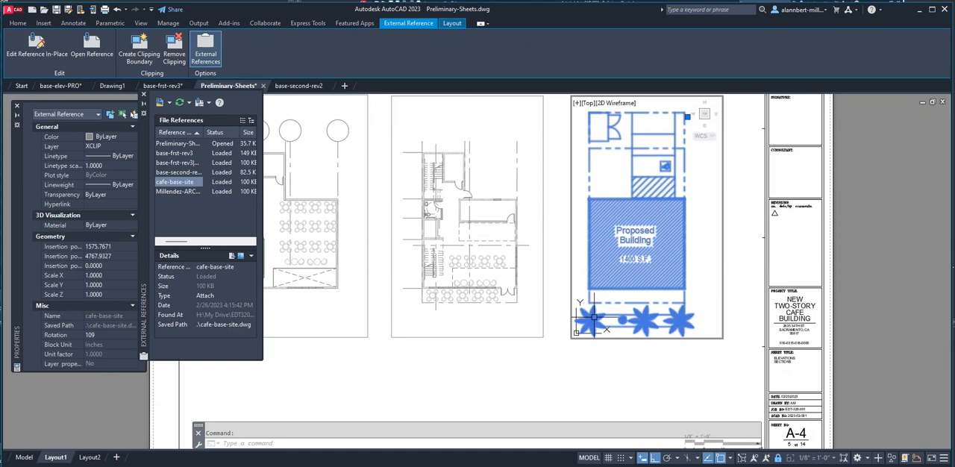
{"action": "double_click", "coordinate": [592, 320]}
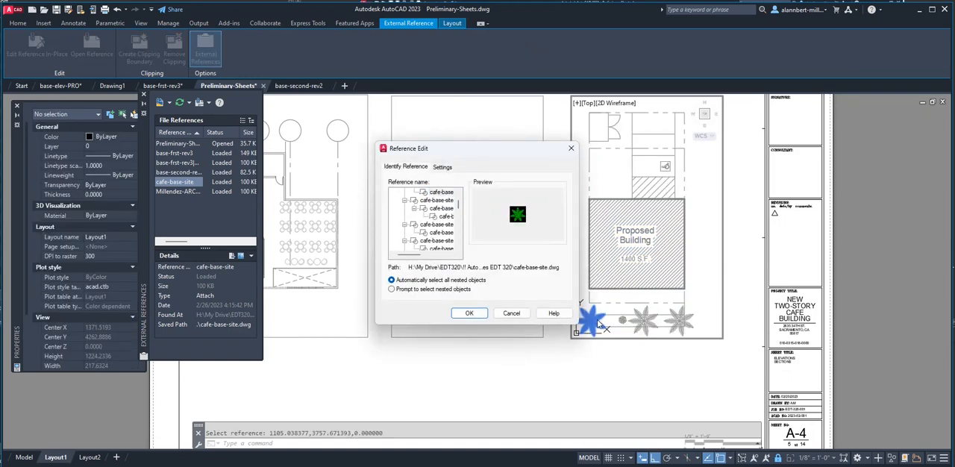
{"action": "key", "text": "Escape"}
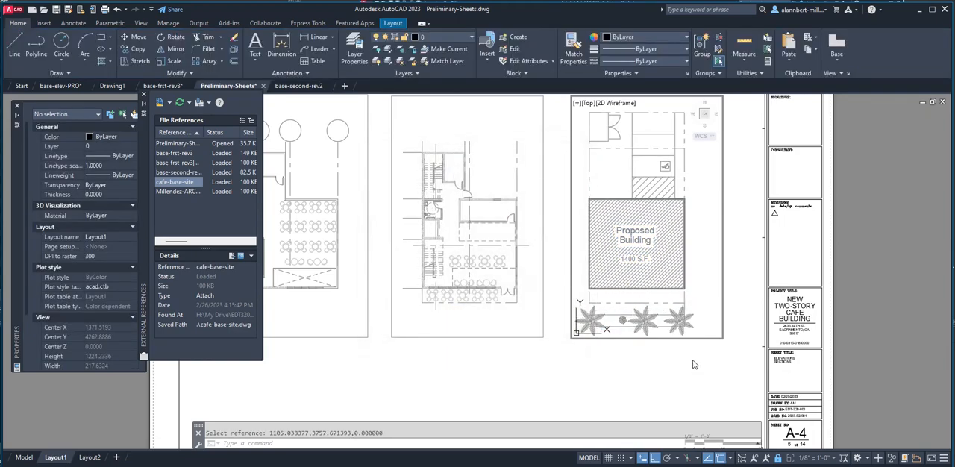
Review the nested blocks of the cafe-base-site reference in an enlarged Reference Edit dialog, leaving without editing.
{"action": "left_click", "coordinate": [681, 319]}
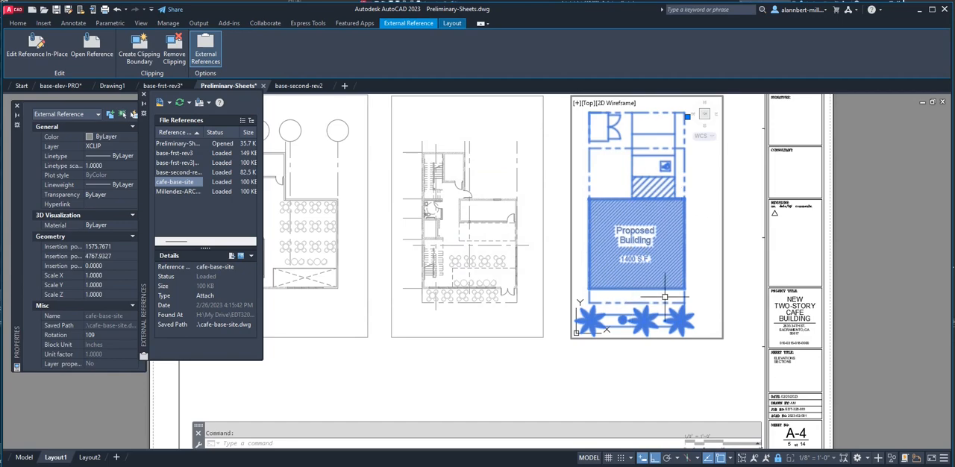
{"action": "double_click", "coordinate": [593, 322]}
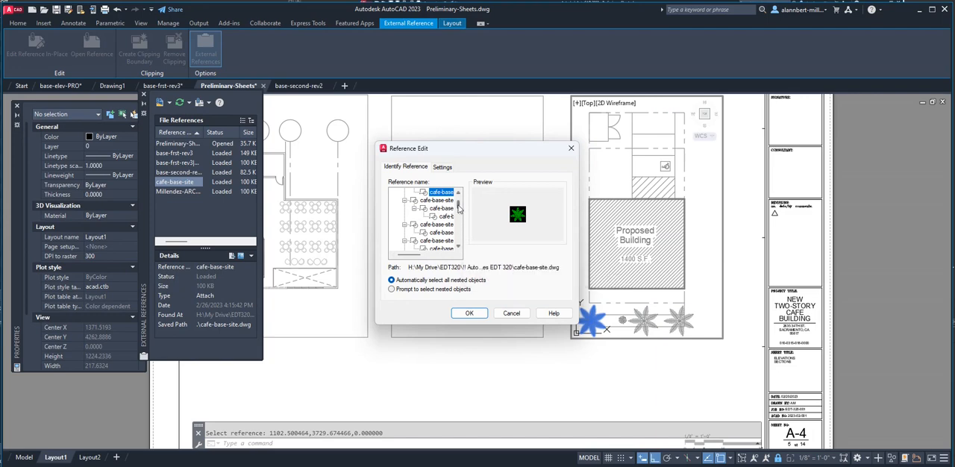
{"action": "left_click_drag", "start_coordinate": [580, 217], "coordinate": [670, 216]}
{"action": "left_click_drag", "start_coordinate": [553, 208], "coordinate": [553, 195]}
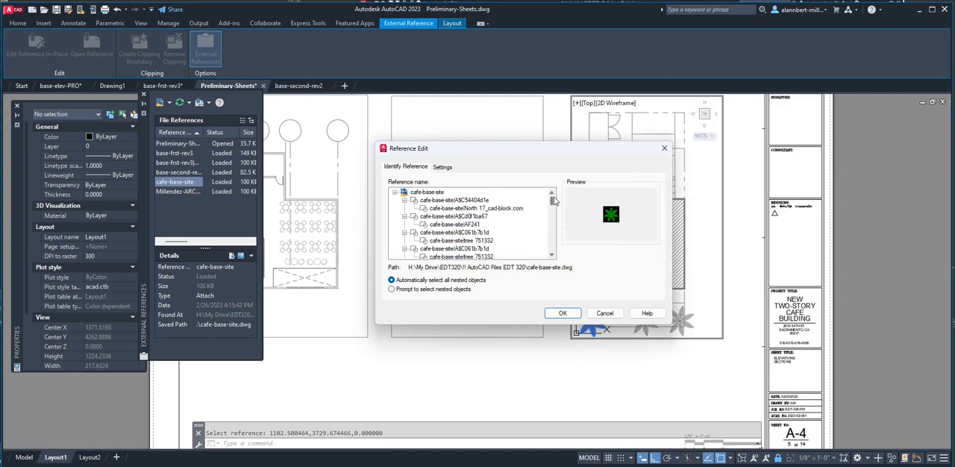
{"action": "left_click_drag", "start_coordinate": [513, 147], "coordinate": [446, 114]}
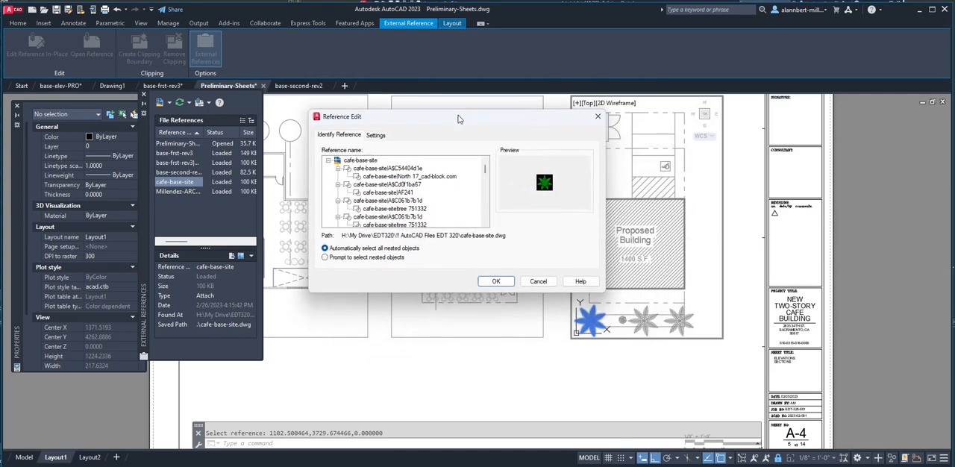
{"action": "left_click_drag", "start_coordinate": [484, 169], "coordinate": [484, 173]}
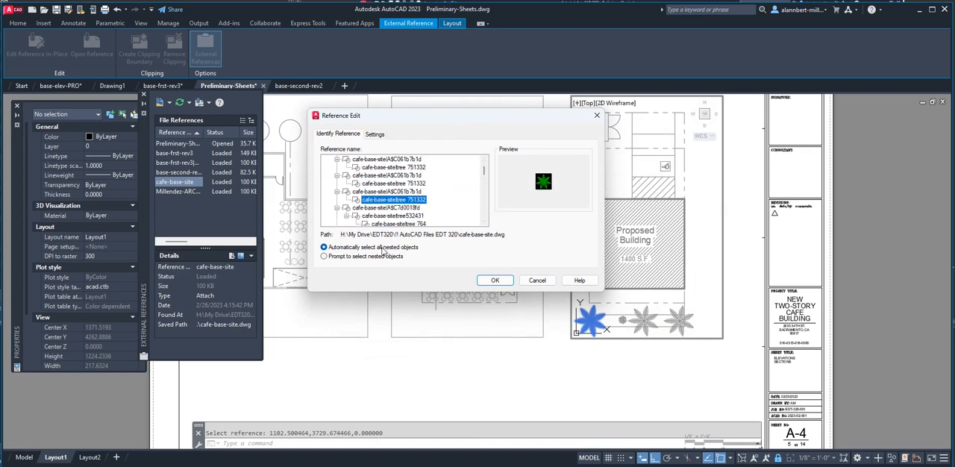
{"action": "left_click", "coordinate": [536, 282]}
{"action": "left_click", "coordinate": [588, 317]}
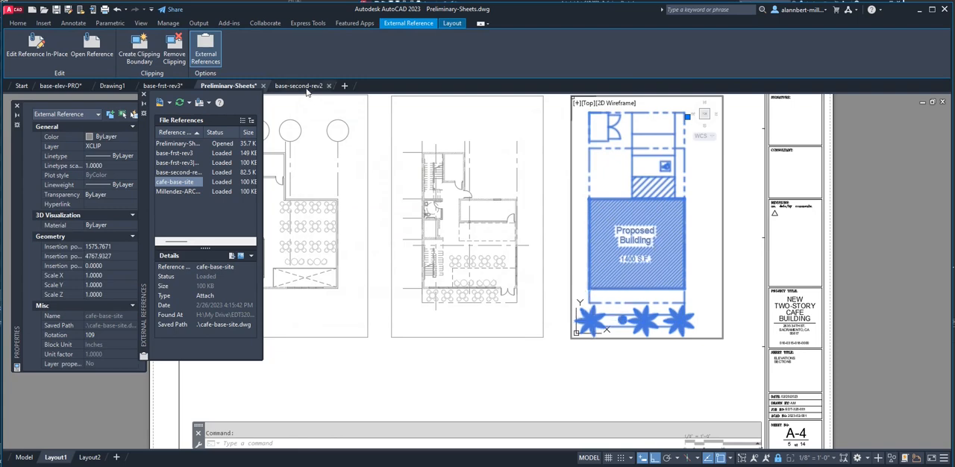
{"action": "double_click", "coordinate": [588, 322]}
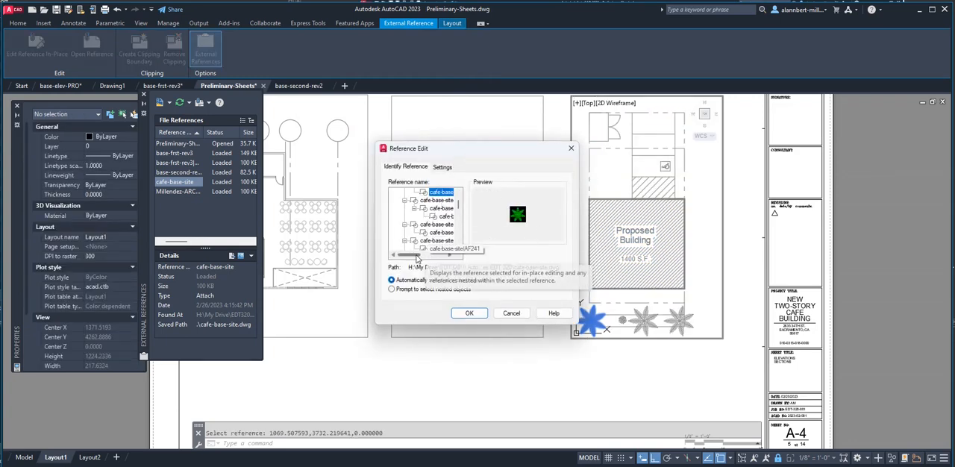
{"action": "left_click_drag", "start_coordinate": [416, 256], "coordinate": [428, 258]}
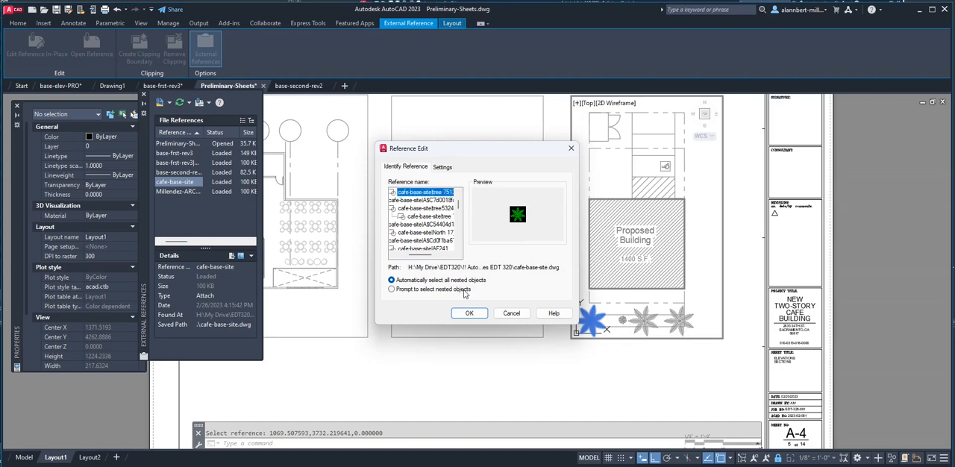
{"action": "left_click", "coordinate": [469, 313]}
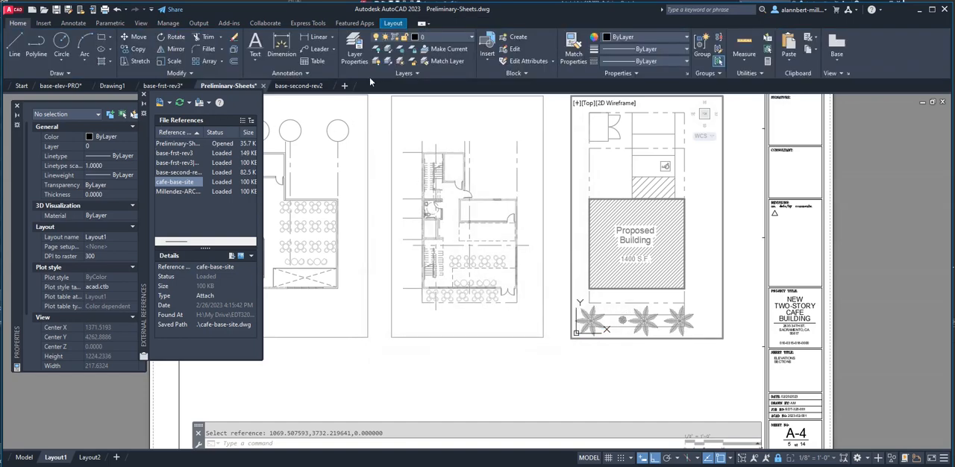
Bring up the layer properties and widen the layer name column to read the full cafe-base-site layer names.
{"action": "left_click", "coordinate": [355, 52]}
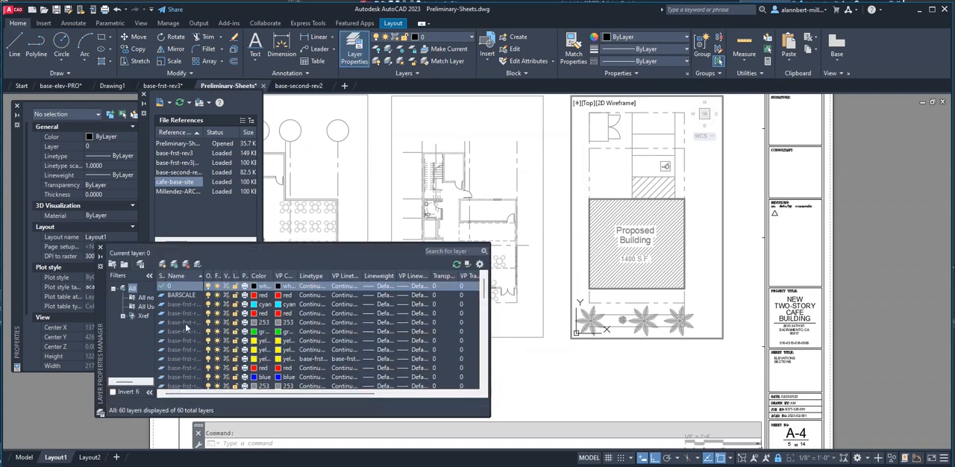
{"action": "scroll", "coordinate": [188, 317], "scroll_direction": "down", "scroll_amount": 3}
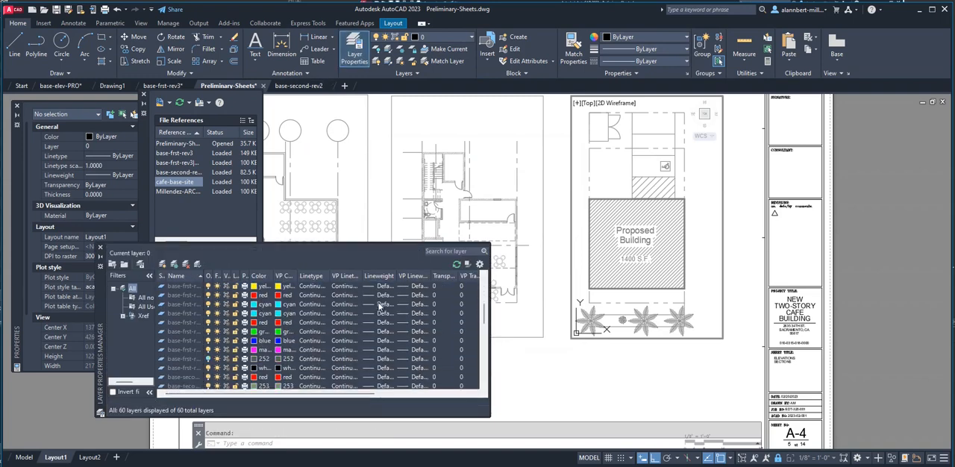
{"action": "scroll", "coordinate": [190, 295], "scroll_direction": "down", "scroll_amount": 8}
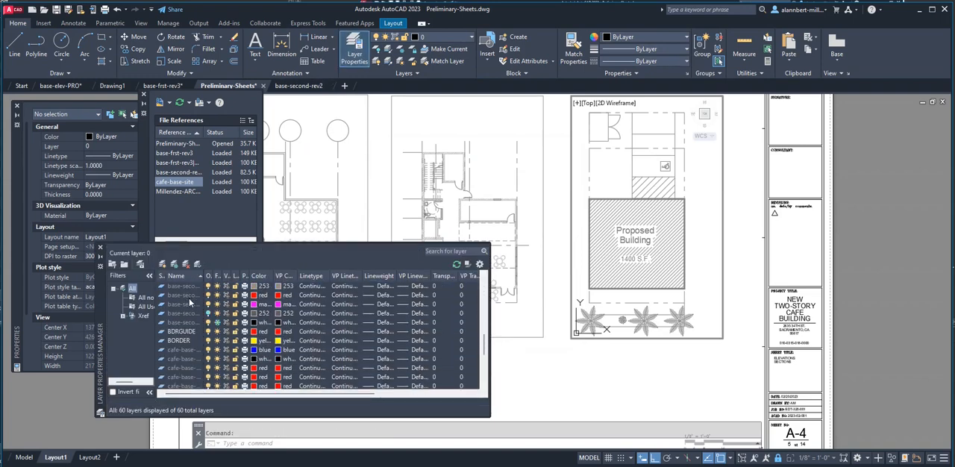
{"action": "scroll", "coordinate": [187, 307], "scroll_direction": "down", "scroll_amount": 3}
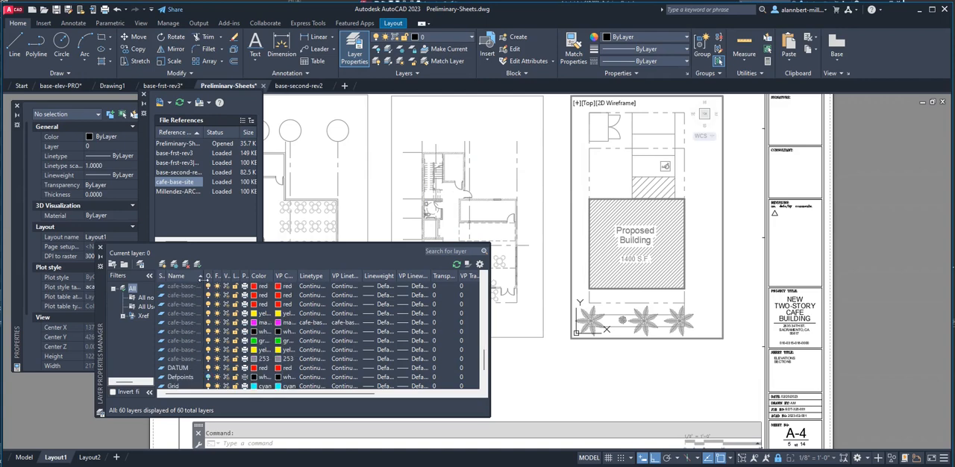
{"action": "left_click_drag", "start_coordinate": [255, 277], "coordinate": [255, 277]}
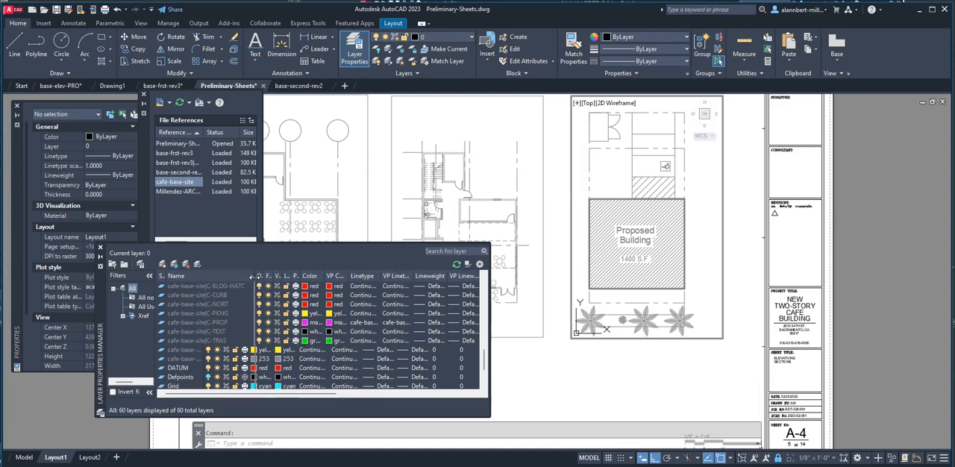
{"action": "scroll", "coordinate": [201, 315], "scroll_direction": "up", "scroll_amount": 1}
{"action": "scroll", "coordinate": [187, 310], "scroll_direction": "down", "scroll_amount": 1}
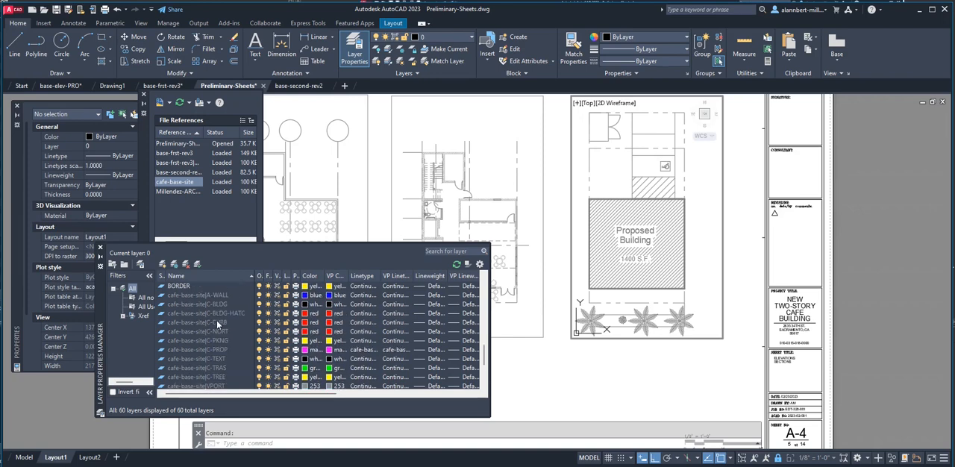
Set the color of the cafe-base-site|C-TREE layer to index 253.
{"action": "left_click", "coordinate": [221, 351]}
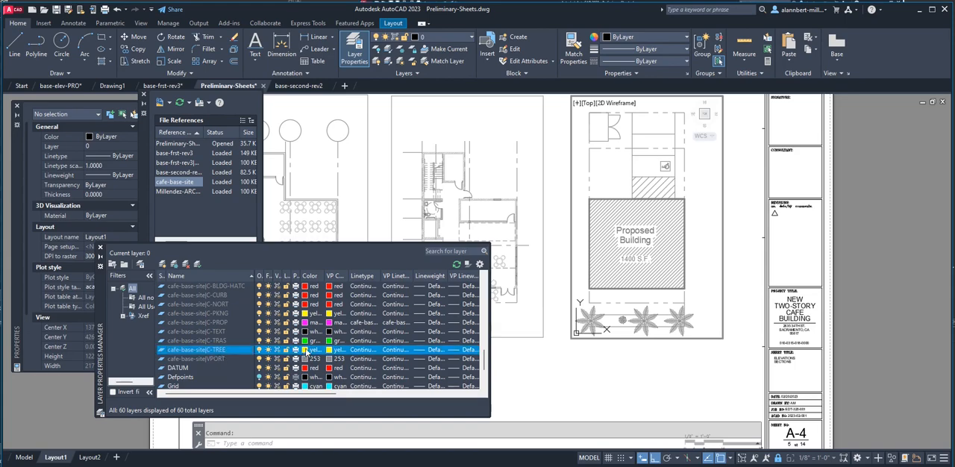
{"action": "left_click", "coordinate": [307, 351]}
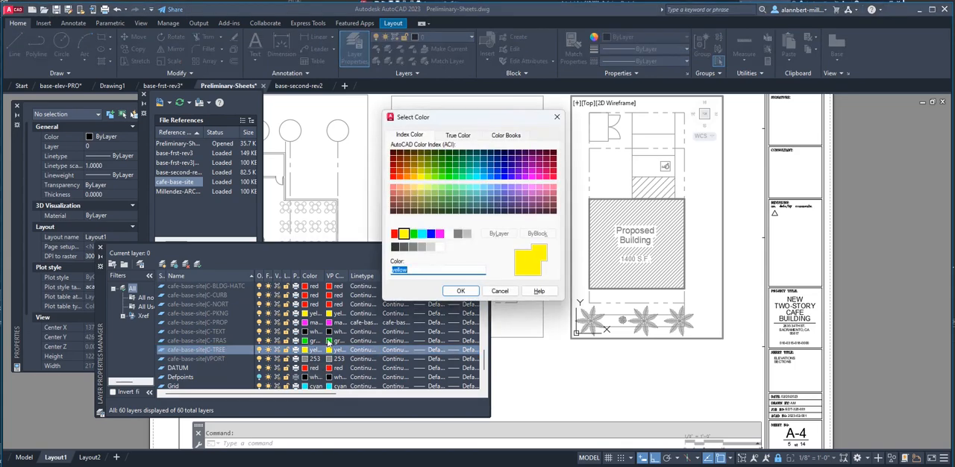
{"action": "left_click", "coordinate": [422, 248]}
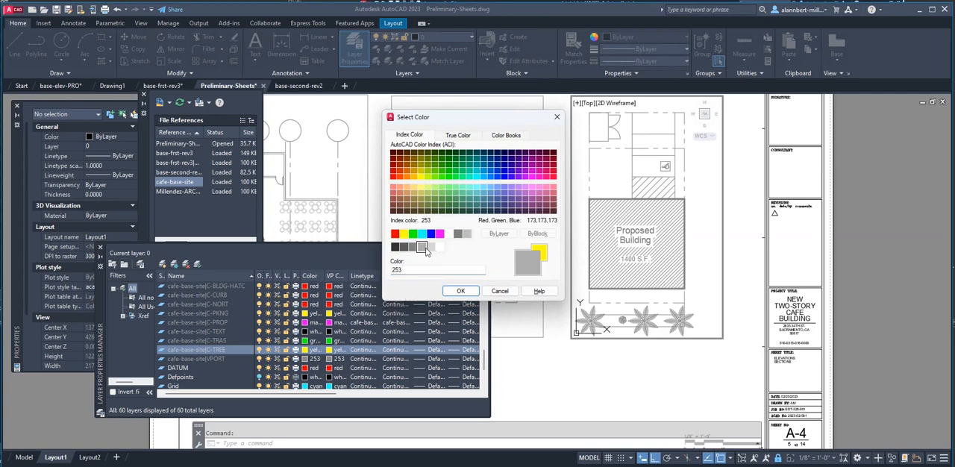
{"action": "left_click", "coordinate": [430, 249]}
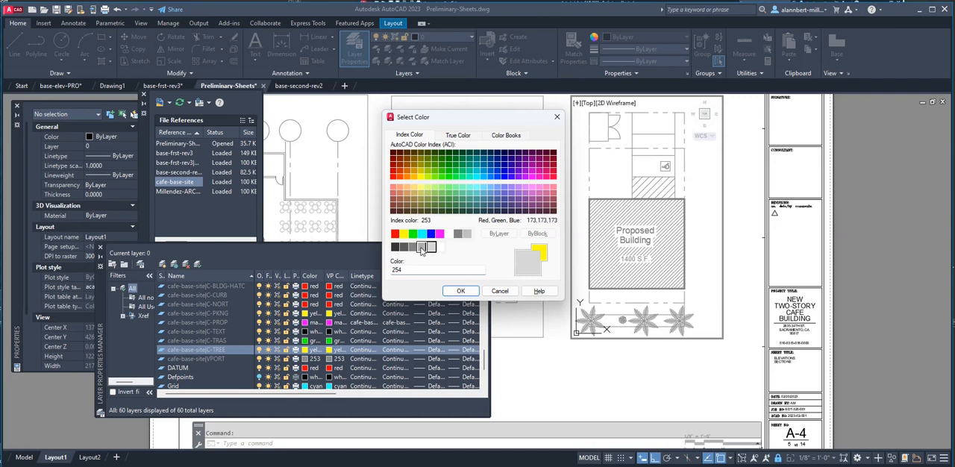
{"action": "left_click", "coordinate": [421, 248]}
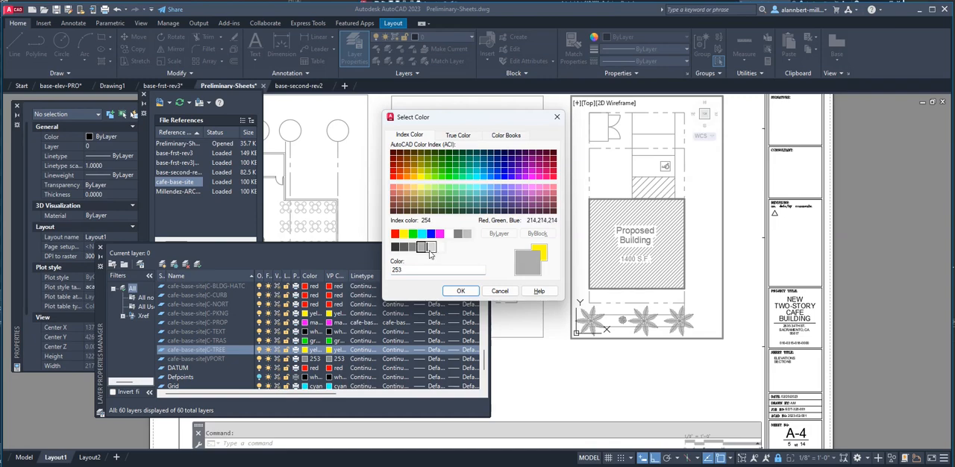
{"action": "left_click", "coordinate": [456, 291]}
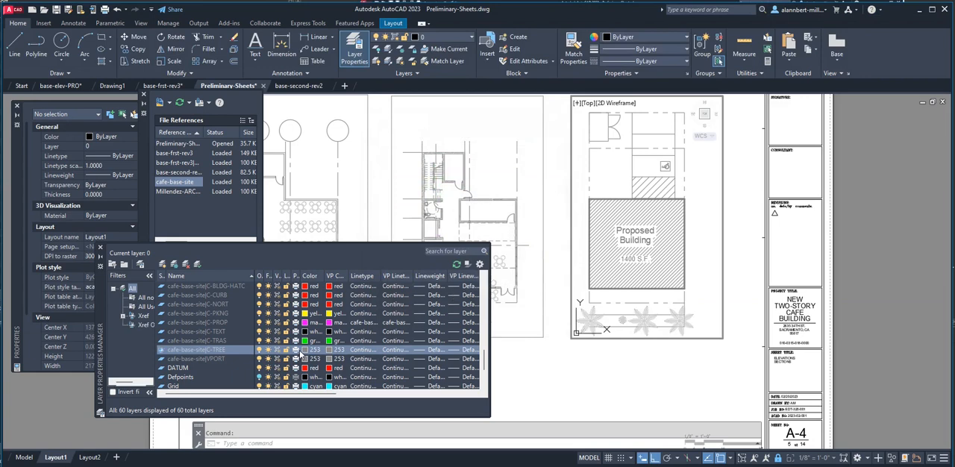
Return to paper space, close the layer properties, and preview the Layout1 plot to inspect the site plan's palm trees.
{"action": "double_click", "coordinate": [639, 360]}
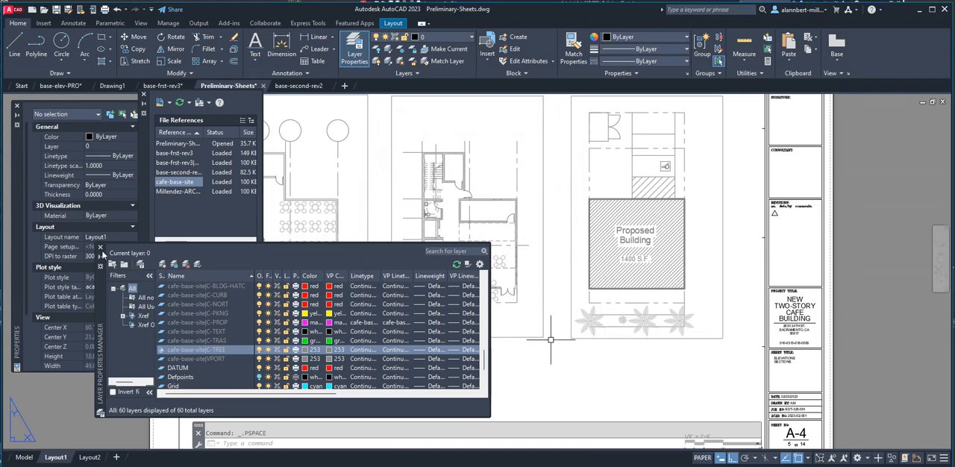
{"action": "left_click", "coordinate": [100, 248]}
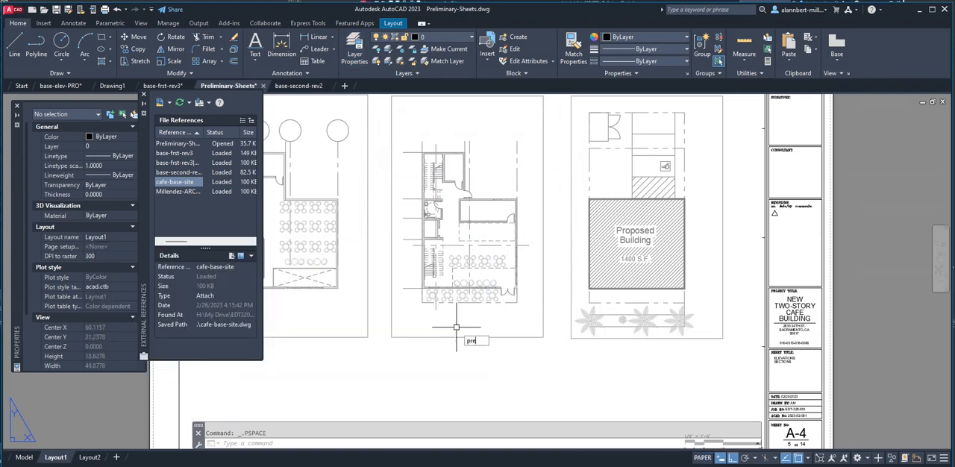
{"action": "type", "text": "ew"}
{"action": "key", "text": "Return"}
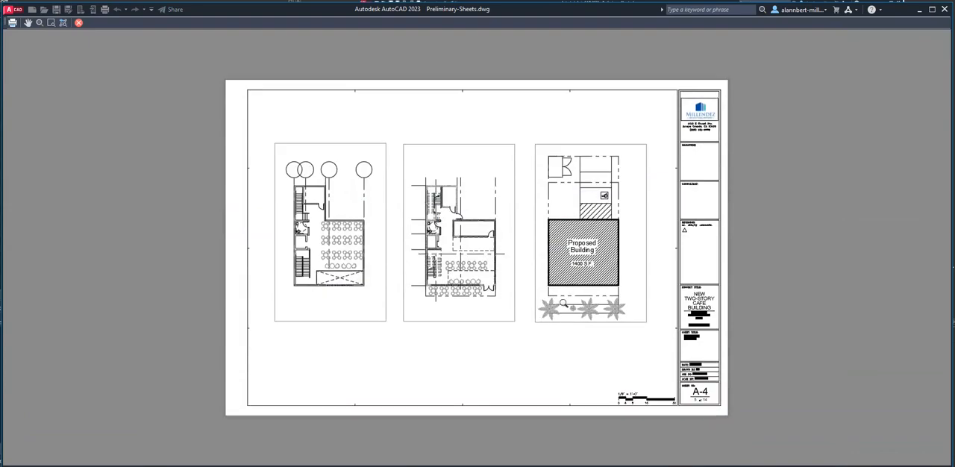
{"action": "scroll", "coordinate": [529, 353], "scroll_direction": "up", "scroll_amount": 5}
{"action": "scroll", "coordinate": [528, 353], "scroll_direction": "down", "scroll_amount": 4}
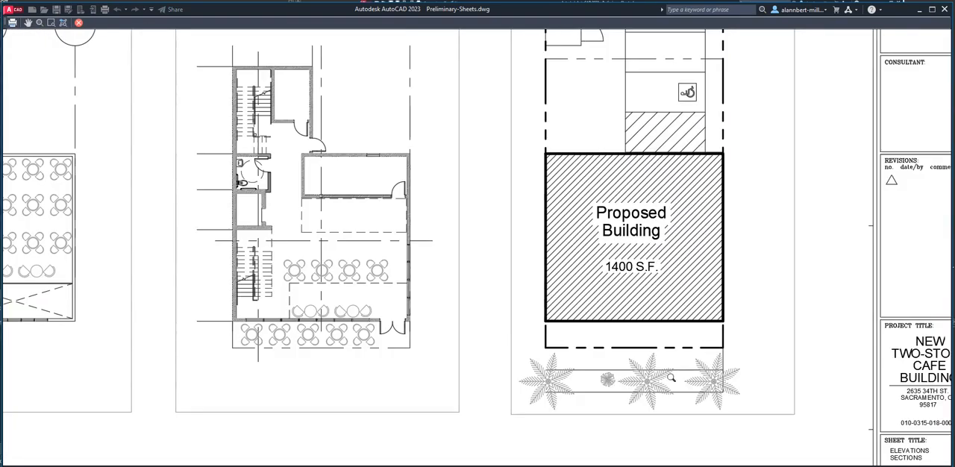
{"action": "scroll", "coordinate": [703, 380], "scroll_direction": "up", "scroll_amount": 2}
{"action": "scroll", "coordinate": [662, 378], "scroll_direction": "down", "scroll_amount": 5}
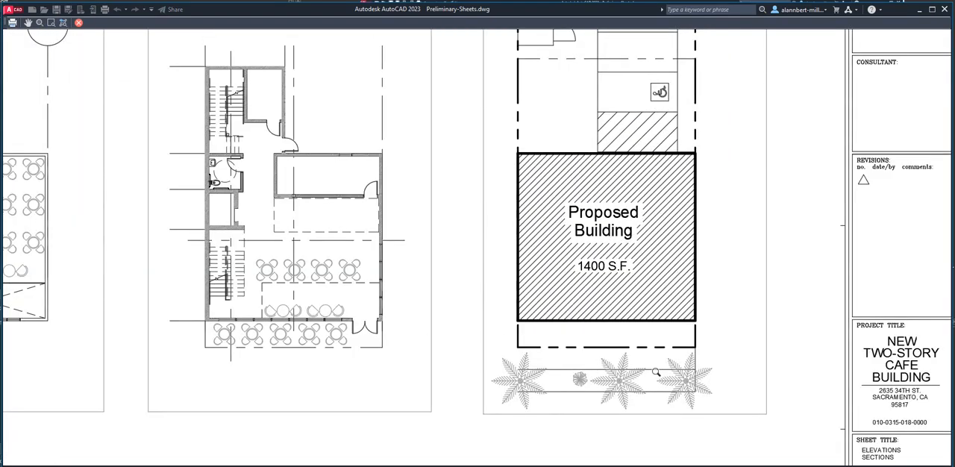
{"action": "key", "text": "Escape"}
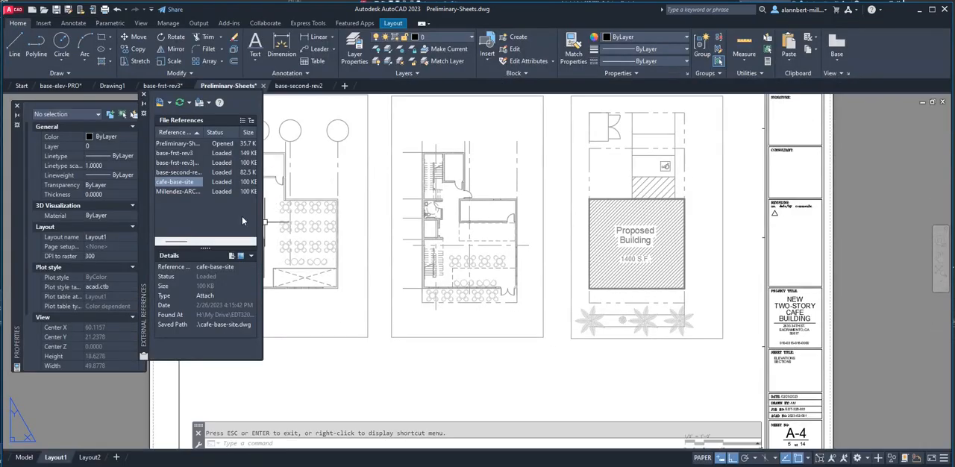
Set the color of the cafe-base-site|C-TREE layer to index 254 and close the layer properties.
{"action": "left_click", "coordinate": [352, 49]}
{"action": "scroll", "coordinate": [184, 342], "scroll_direction": "down", "scroll_amount": 1}
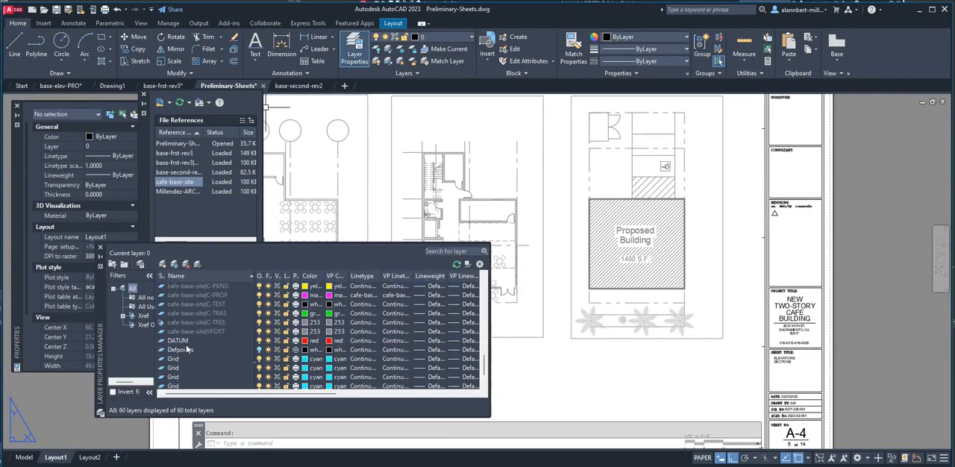
{"action": "scroll", "coordinate": [186, 345], "scroll_direction": "down", "scroll_amount": 1}
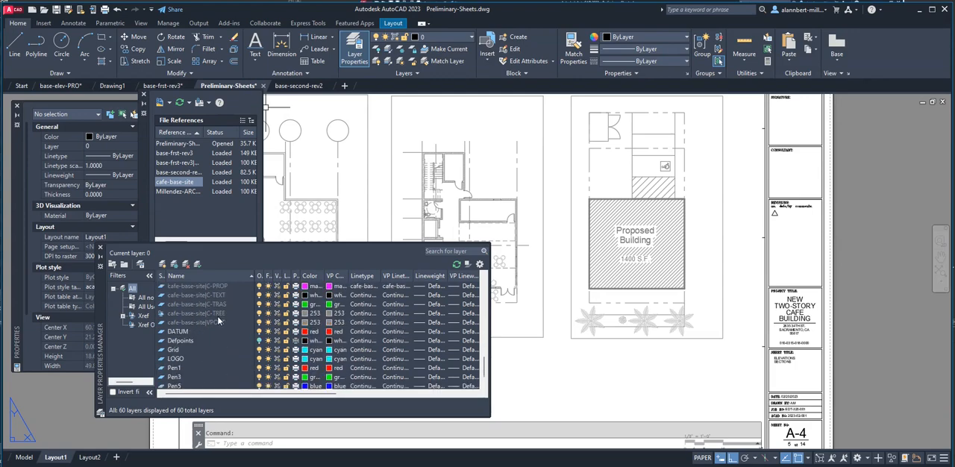
{"action": "left_click", "coordinate": [305, 314]}
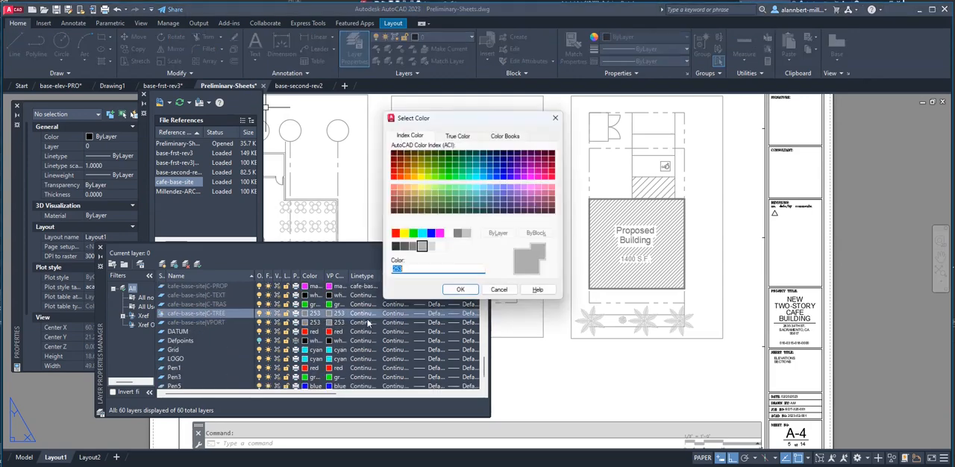
{"action": "left_click", "coordinate": [431, 246]}
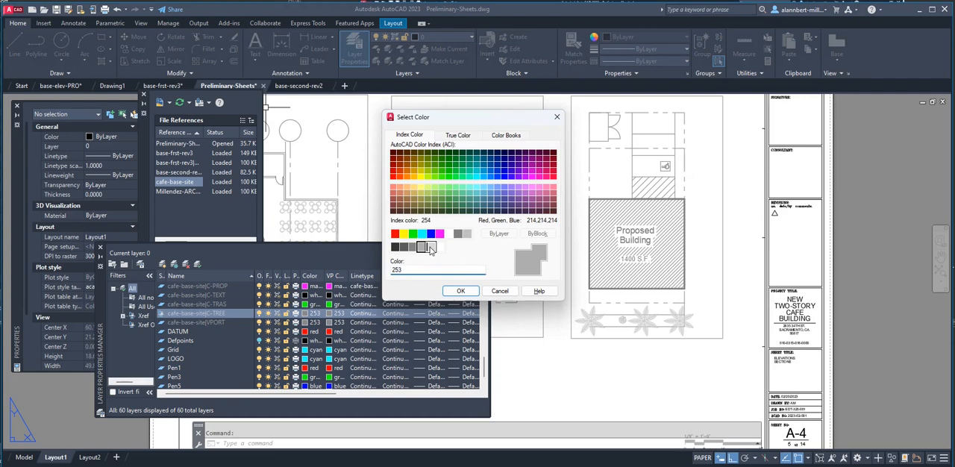
{"action": "left_click", "coordinate": [458, 291]}
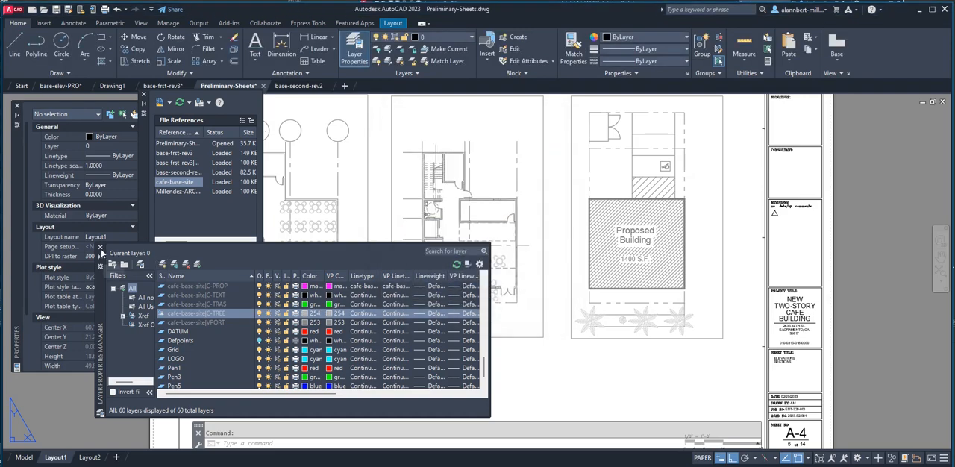
{"action": "left_click", "coordinate": [100, 248]}
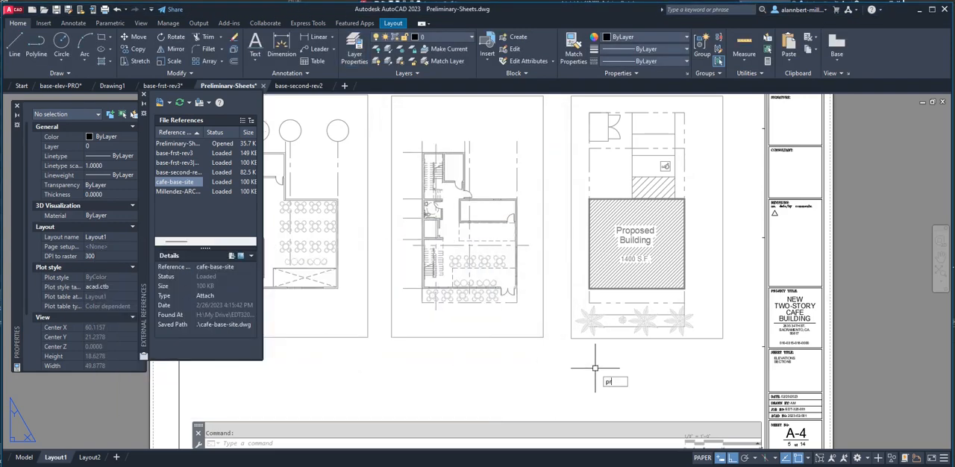
Preview the Layout1 plot again, compare the palm trees with the building and floor plan lineweights, and close the preview.
{"action": "type", "text": "preview"}
{"action": "key", "text": "Return"}
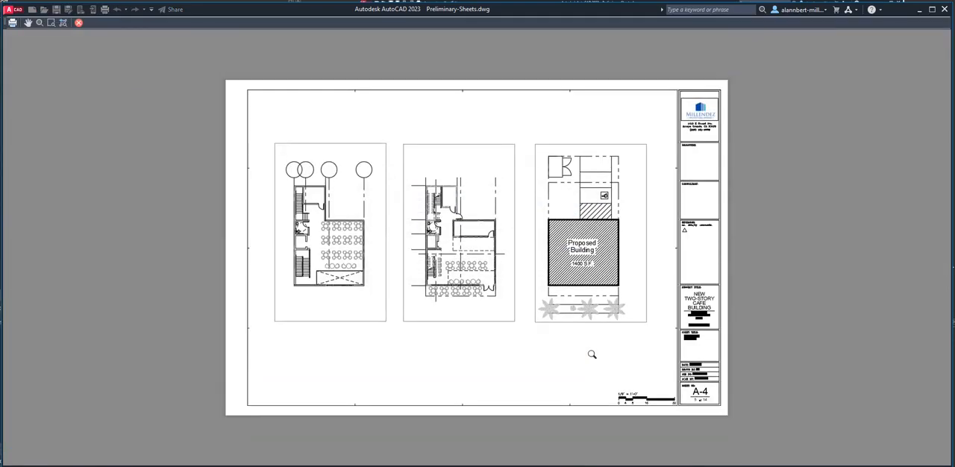
{"action": "scroll", "coordinate": [561, 295], "scroll_direction": "up", "scroll_amount": 3}
{"action": "scroll", "coordinate": [550, 398], "scroll_direction": "up", "scroll_amount": 3}
{"action": "scroll", "coordinate": [652, 389], "scroll_direction": "down", "scroll_amount": 8}
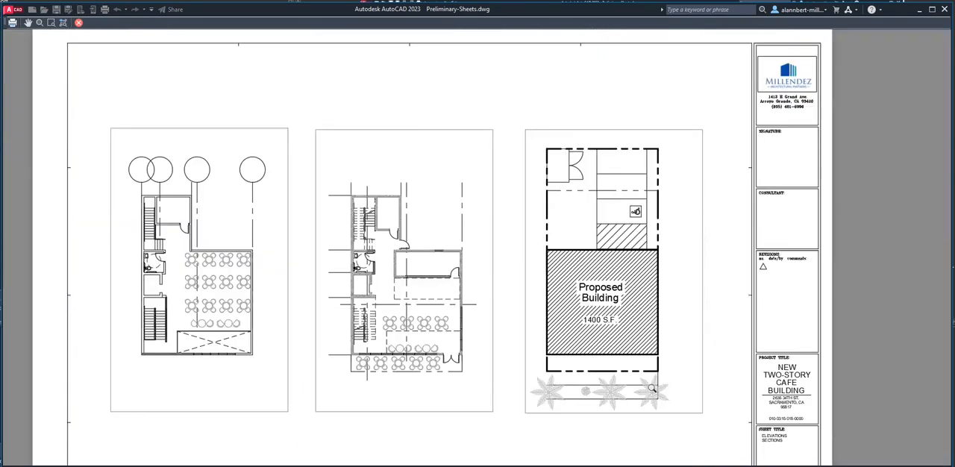
{"action": "scroll", "coordinate": [628, 385], "scroll_direction": "up", "scroll_amount": 2}
{"action": "scroll", "coordinate": [585, 362], "scroll_direction": "down", "scroll_amount": 5}
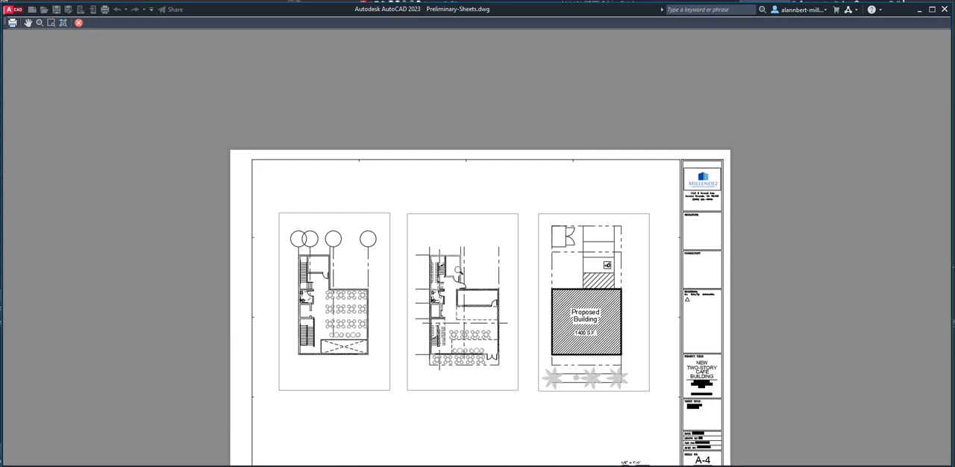
{"action": "scroll", "coordinate": [458, 268], "scroll_direction": "up", "scroll_amount": 2}
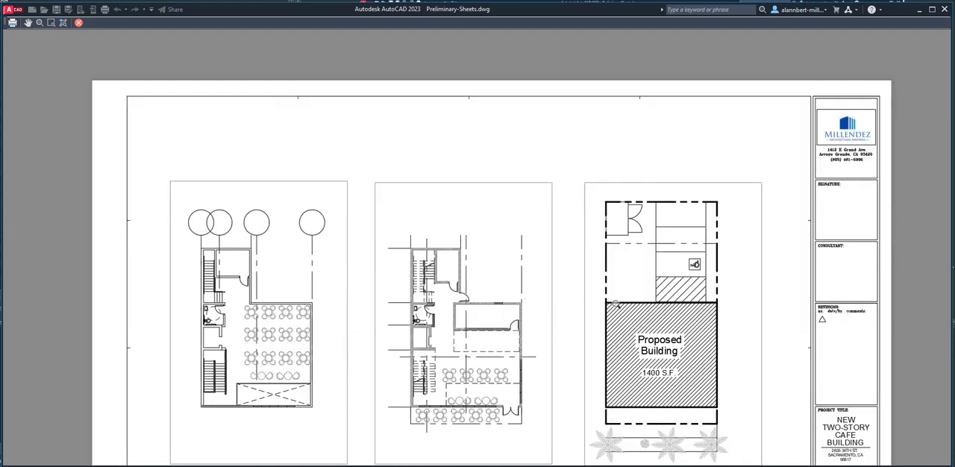
{"action": "scroll", "coordinate": [647, 315], "scroll_direction": "down", "scroll_amount": 2}
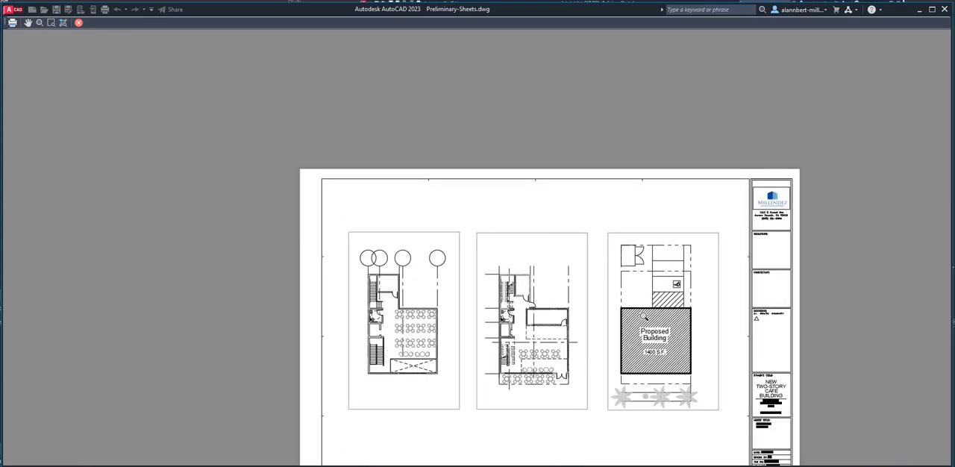
{"action": "middle_click_drag", "start_coordinate": [624, 289], "coordinate": [615, 264]}
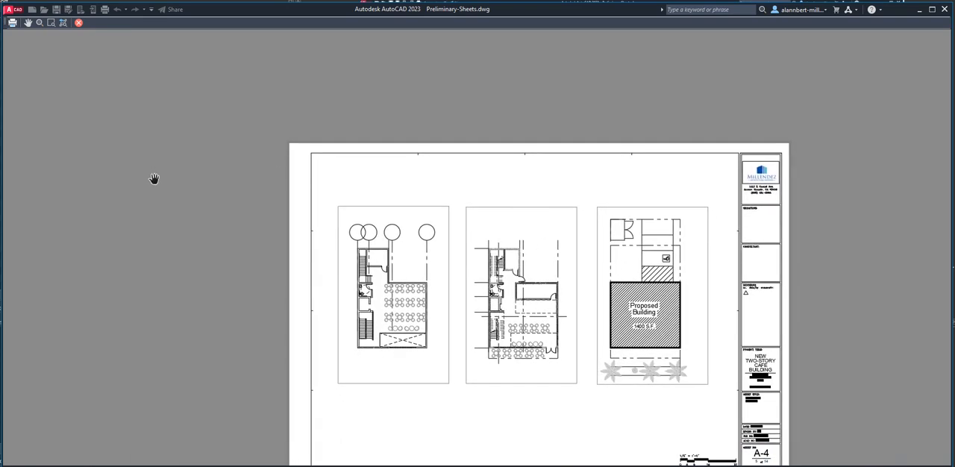
{"action": "left_click", "coordinate": [80, 24]}
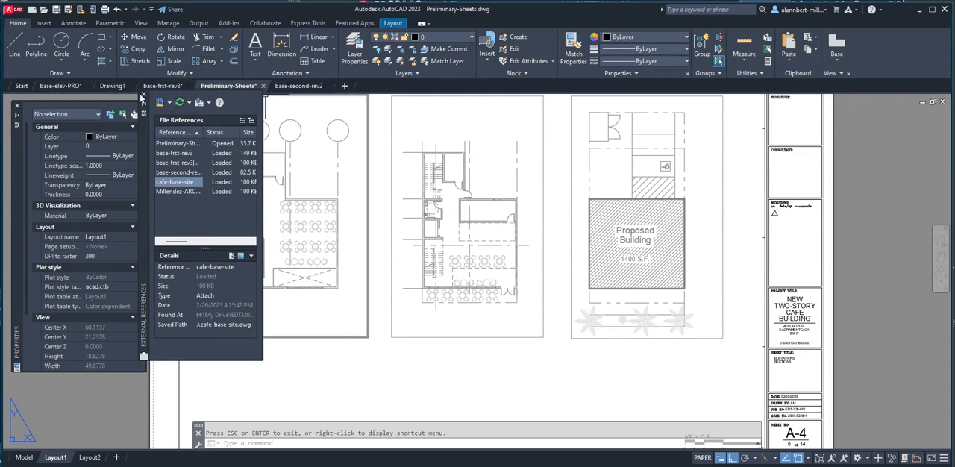
Open cafe-base-site.dwg and examine the site plan with the 1400 S.F. proposed building.
{"action": "left_click", "coordinate": [22, 85]}
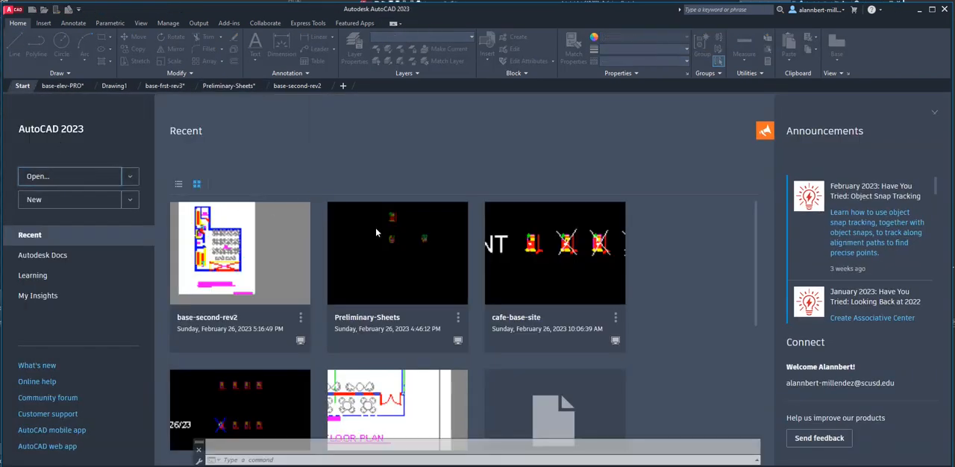
{"action": "key", "text": "ctrl+o"}
{"action": "scroll", "coordinate": [420, 236], "scroll_direction": "down", "scroll_amount": 2}
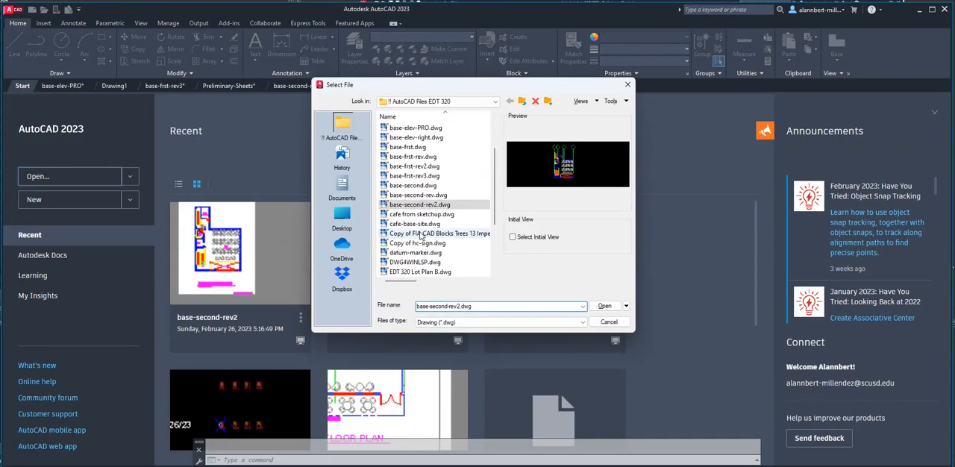
{"action": "double_click", "coordinate": [414, 224]}
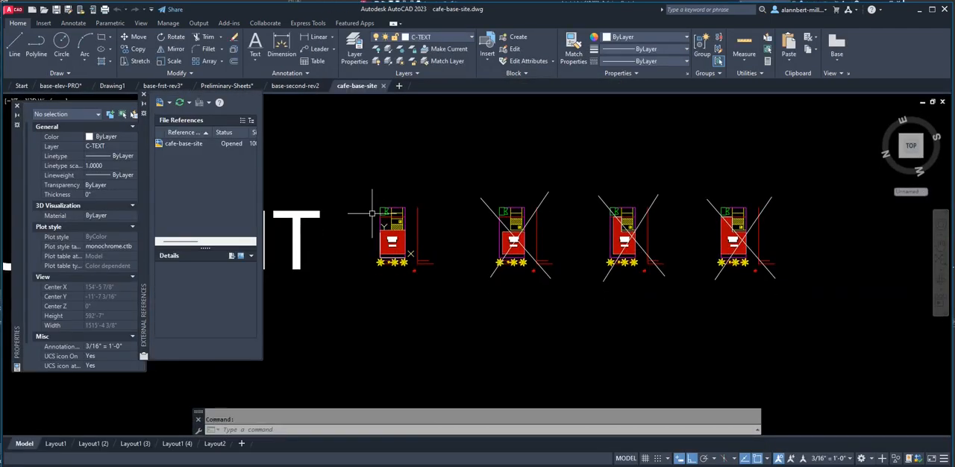
{"action": "scroll", "coordinate": [372, 213], "scroll_direction": "up", "scroll_amount": 6}
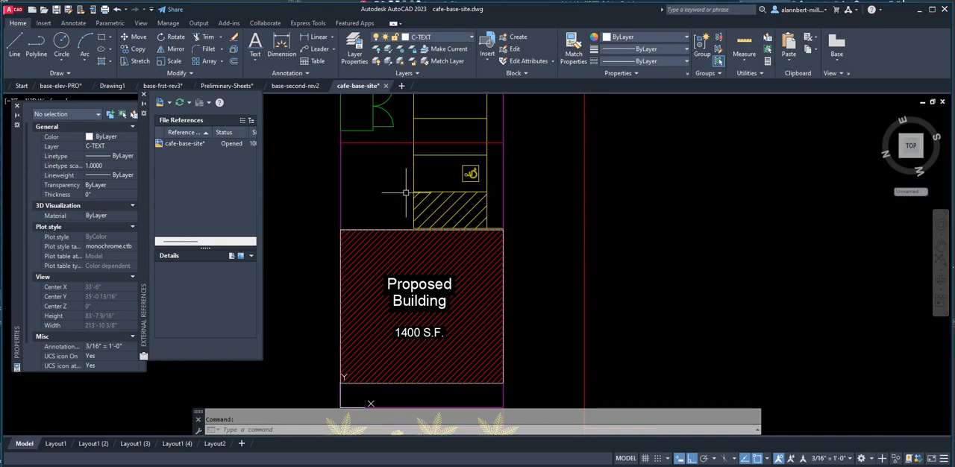
{"action": "scroll", "coordinate": [406, 193], "scroll_direction": "down", "scroll_amount": 3}
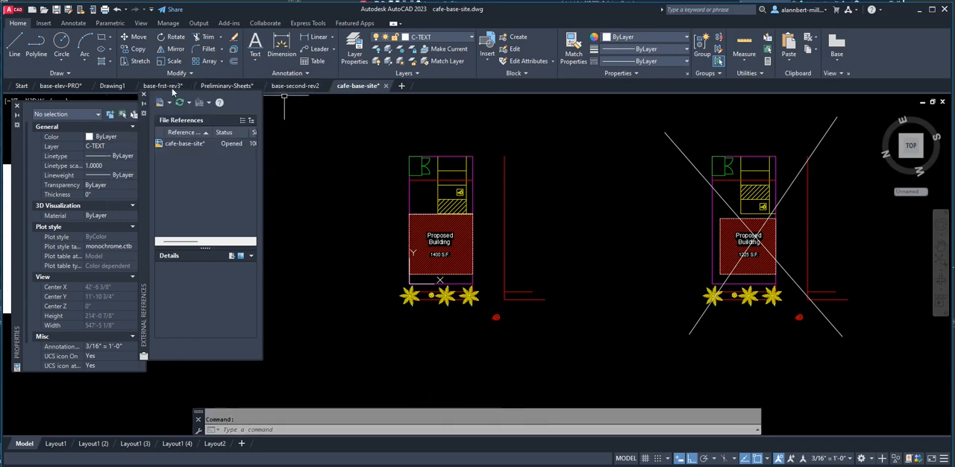
In base-frst-rev3, measure the depth of the rear stair wing between the ends of its two green reference lines.
{"action": "left_click", "coordinate": [171, 89]}
{"action": "scroll", "coordinate": [392, 190], "scroll_direction": "down", "scroll_amount": 5}
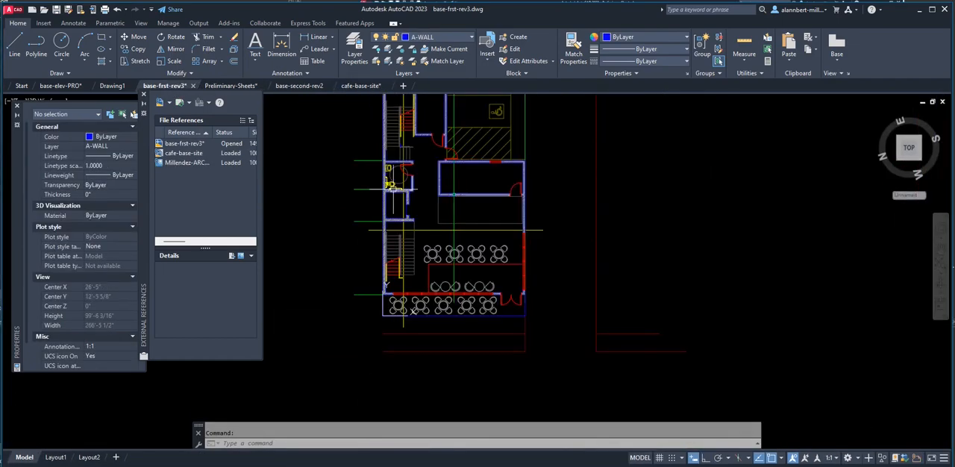
{"action": "middle_click_drag", "start_coordinate": [444, 198], "coordinate": [435, 337]}
{"action": "scroll", "coordinate": [404, 295], "scroll_direction": "up", "scroll_amount": 4}
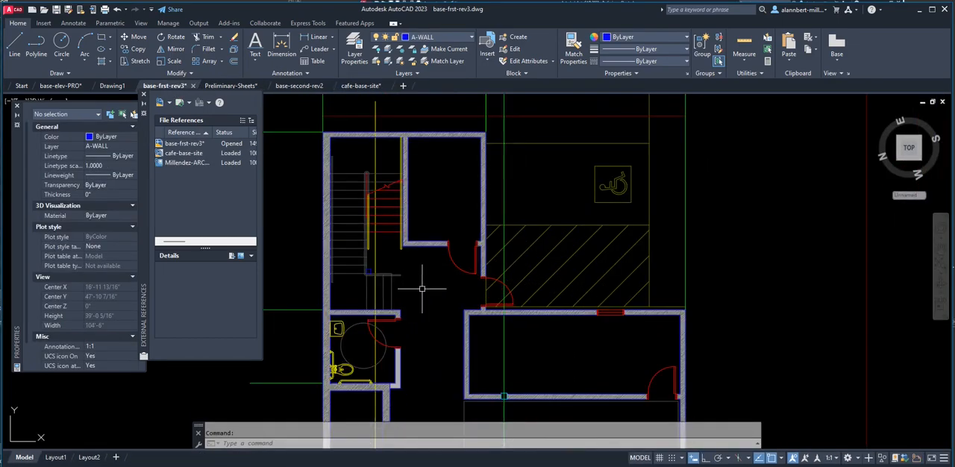
{"action": "middle_click_drag", "start_coordinate": [405, 277], "coordinate": [458, 305]}
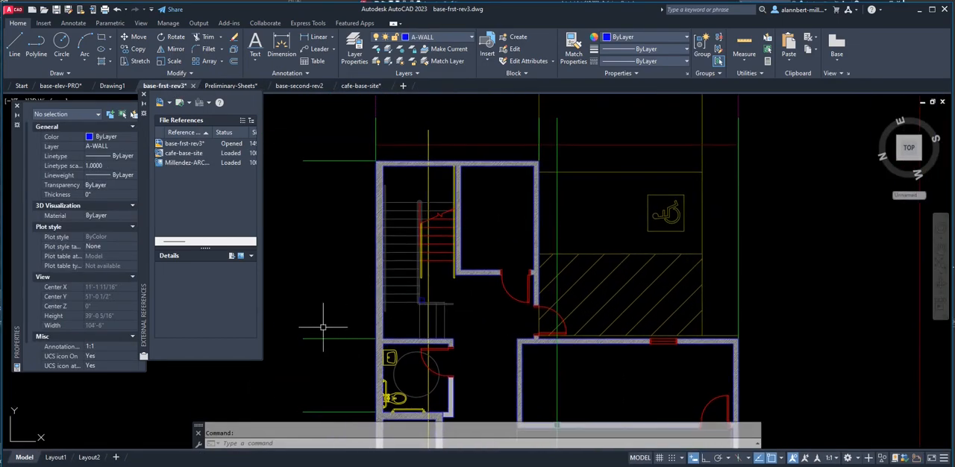
{"action": "scroll", "coordinate": [317, 332], "scroll_direction": "up", "scroll_amount": 2}
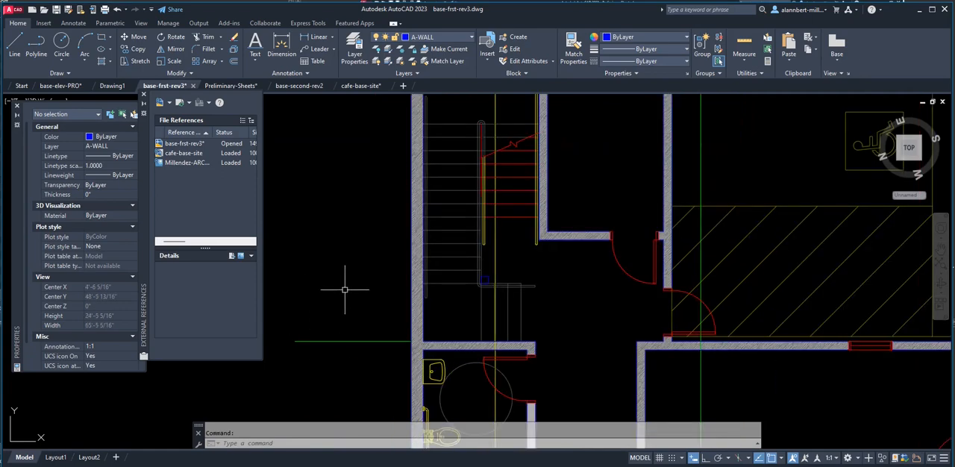
{"action": "scroll", "coordinate": [345, 292], "scroll_direction": "down", "scroll_amount": 3}
{"action": "scroll", "coordinate": [88, 429], "scroll_direction": "up", "scroll_amount": 1}
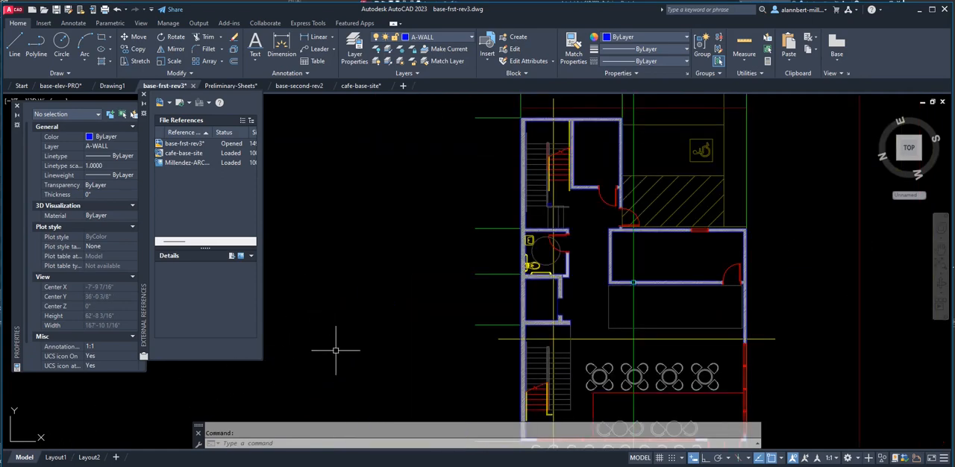
{"action": "key", "text": "Return"}
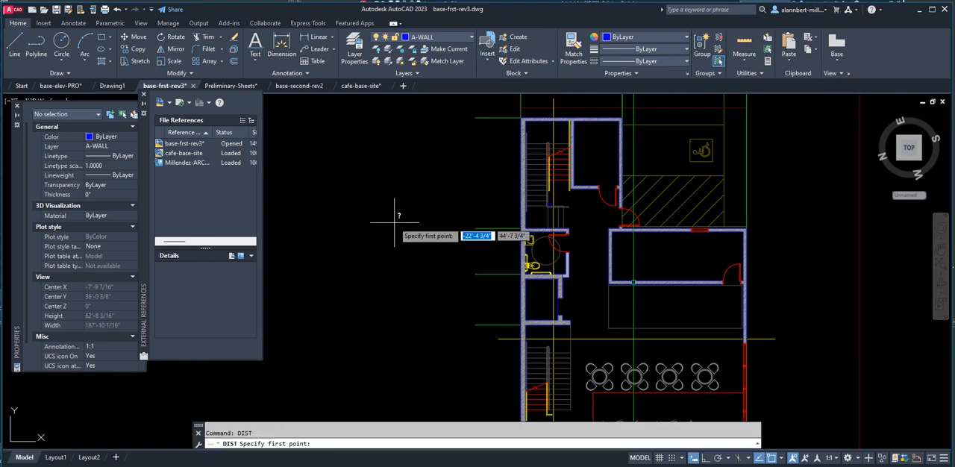
{"action": "left_click", "coordinate": [475, 228]}
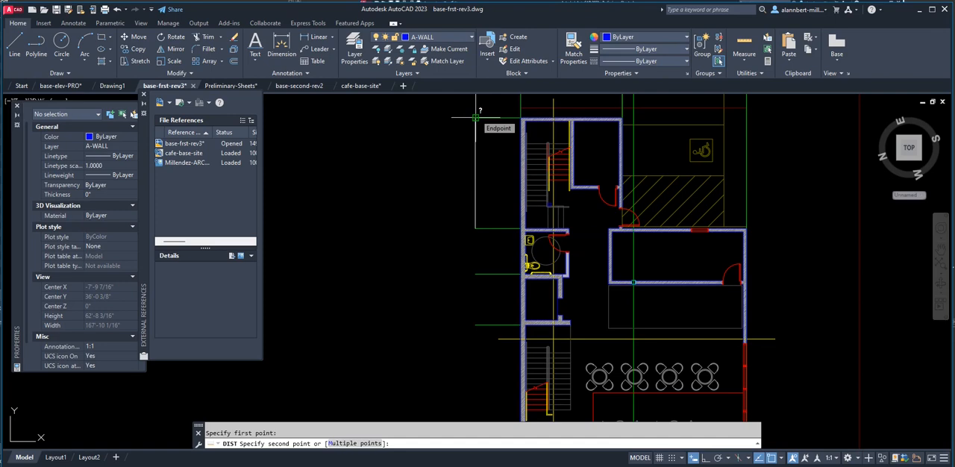
{"action": "left_click", "coordinate": [475, 117]}
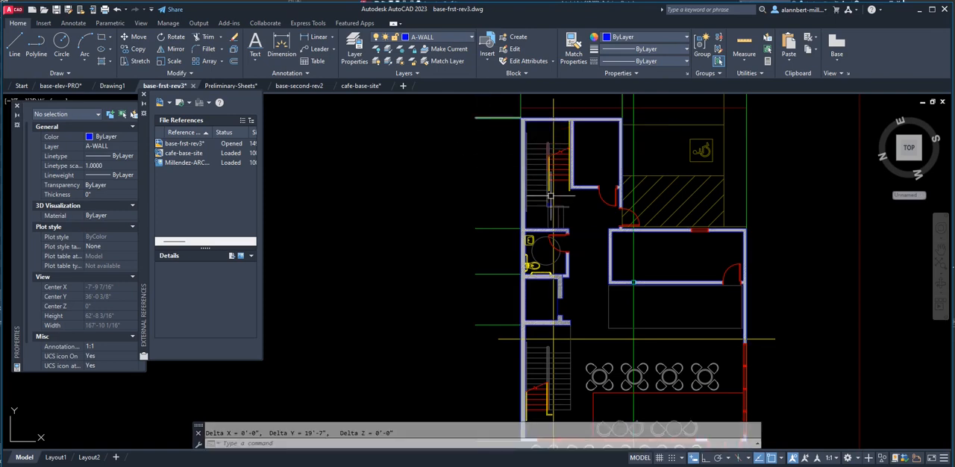
{"action": "middle_click_drag", "start_coordinate": [579, 188], "coordinate": [484, 253]}
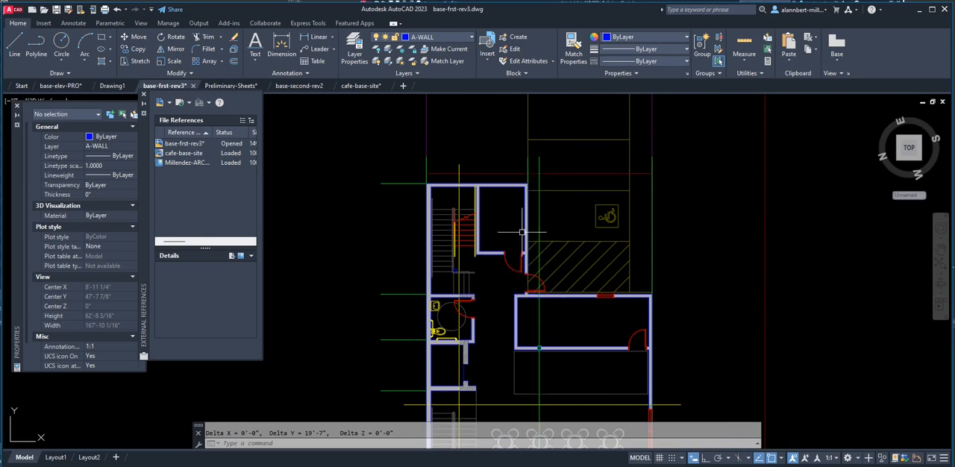
Back in cafe-base-site, offset the proposed building's upper edge 19'-7" upward toward the trash enclosure.
{"action": "left_click", "coordinate": [357, 86]}
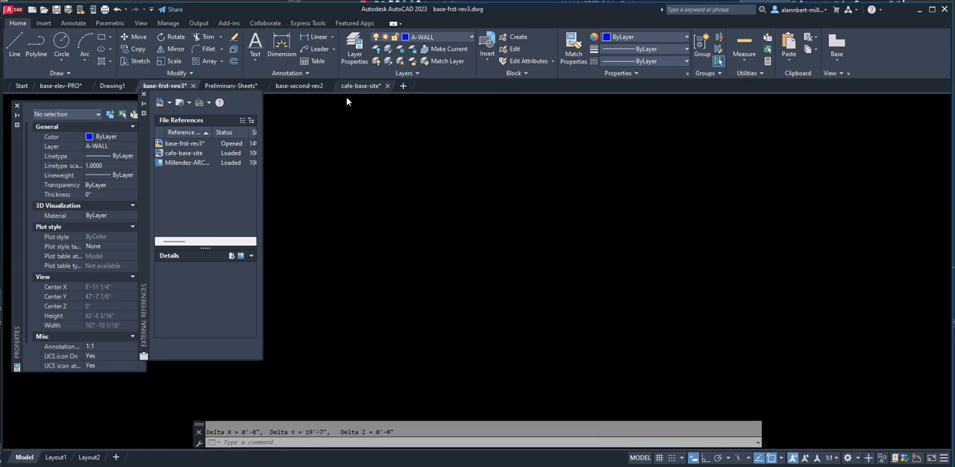
{"action": "scroll", "coordinate": [447, 216], "scroll_direction": "up", "scroll_amount": 6}
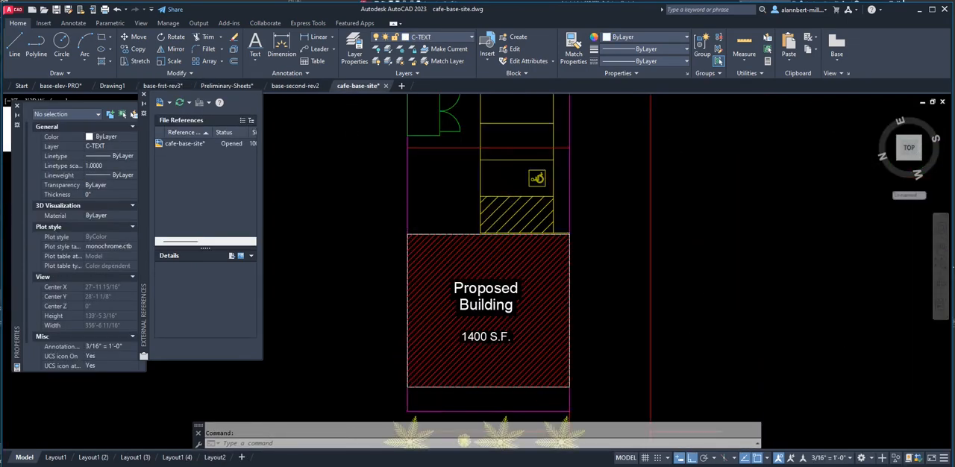
{"action": "scroll", "coordinate": [395, 288], "scroll_direction": "up", "scroll_amount": 2}
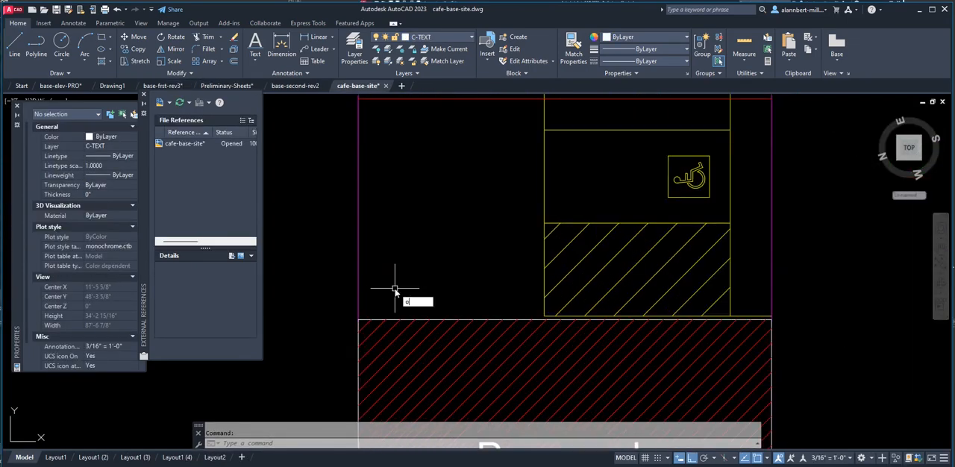
{"action": "key", "text": "Return"}
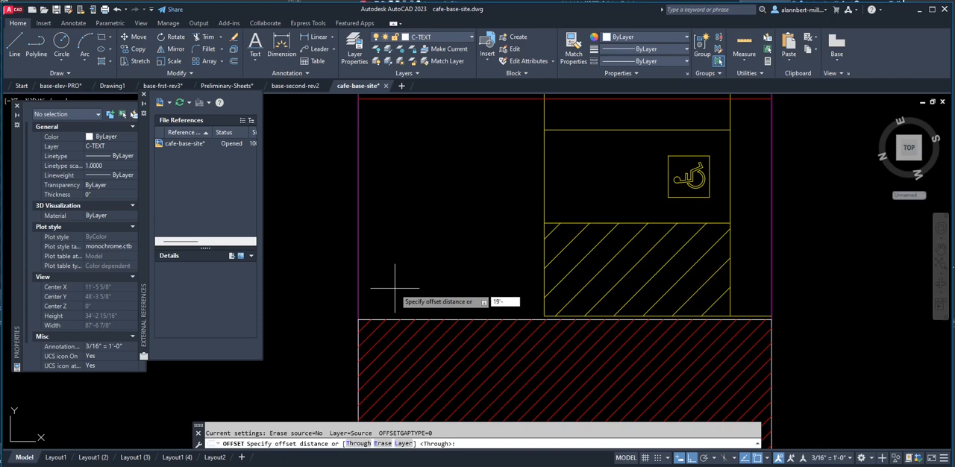
{"action": "key", "text": "Return"}
{"action": "scroll", "coordinate": [395, 288], "scroll_direction": "up", "scroll_amount": 2}
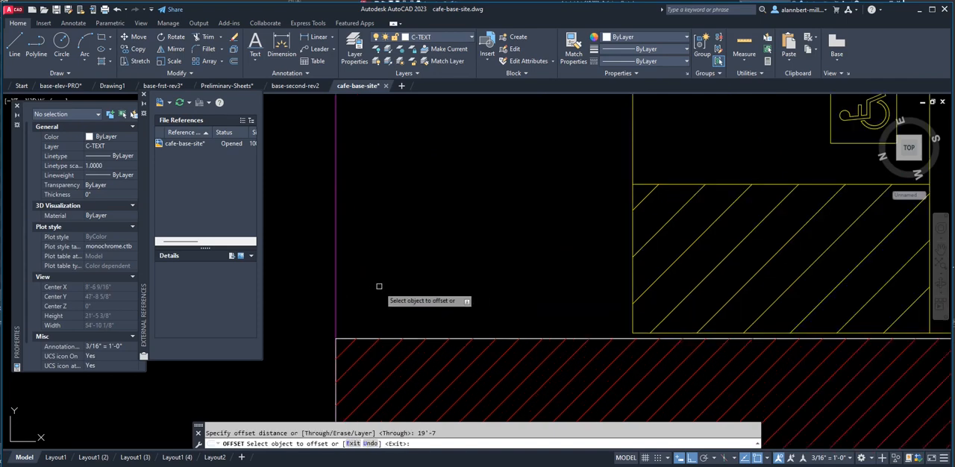
{"action": "left_click", "coordinate": [391, 339]}
{"action": "left_click", "coordinate": [405, 243]}
{"action": "scroll", "coordinate": [419, 240], "scroll_direction": "down", "scroll_amount": 3}
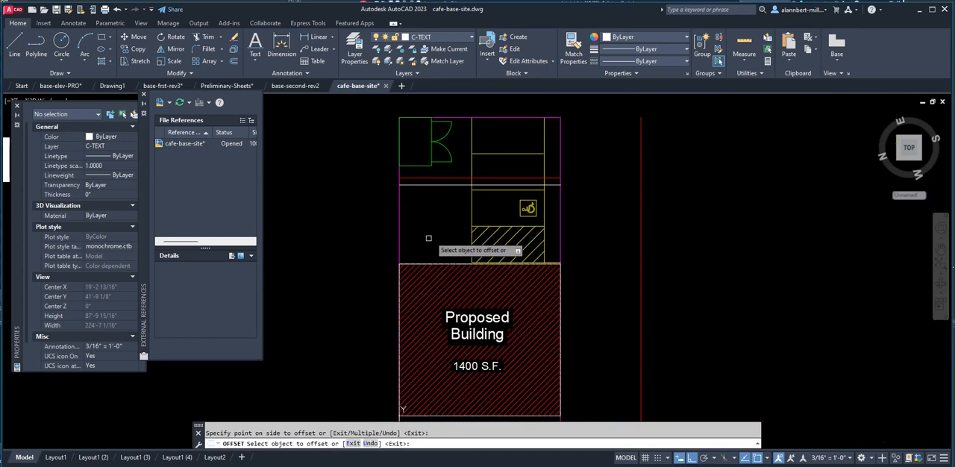
{"action": "middle_click_drag", "start_coordinate": [439, 229], "coordinate": [422, 266]}
{"action": "scroll", "coordinate": [421, 246], "scroll_direction": "up", "scroll_amount": 4}
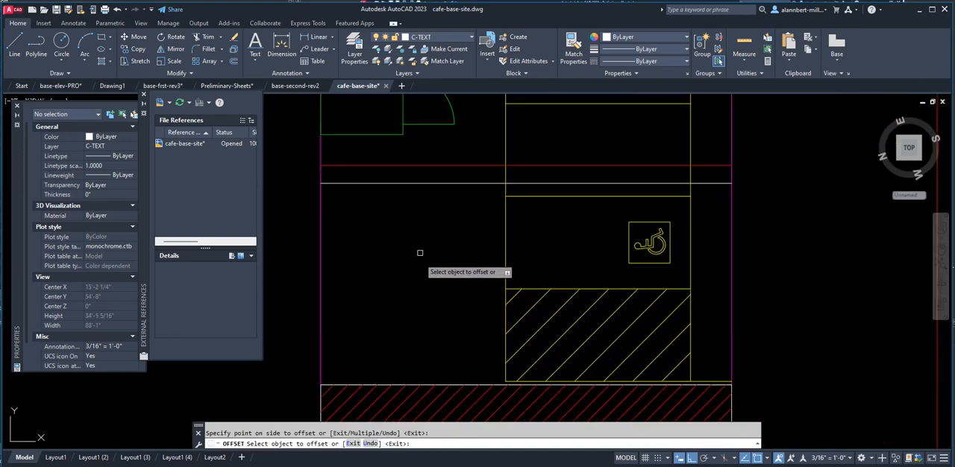
{"action": "key", "text": "Escape"}
Move the building's red hatch horizontally out of the outline to empty space right of the red street line.
{"action": "scroll", "coordinate": [440, 306], "scroll_direction": "down", "scroll_amount": 8}
{"action": "scroll", "coordinate": [477, 339], "scroll_direction": "up", "scroll_amount": 4}
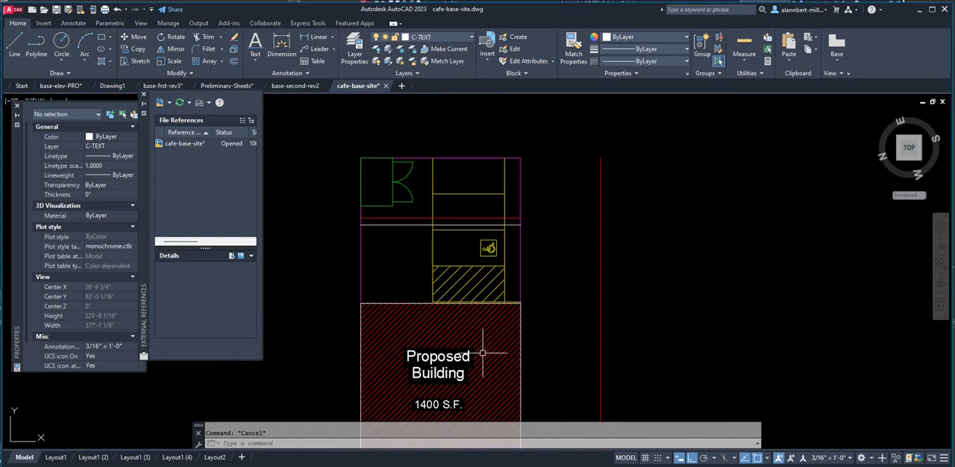
{"action": "type", "text": "m"}
{"action": "key", "text": "Return"}
{"action": "left_click", "coordinate": [484, 356]}
{"action": "key", "text": "Return"}
{"action": "left_click", "coordinate": [492, 336]}
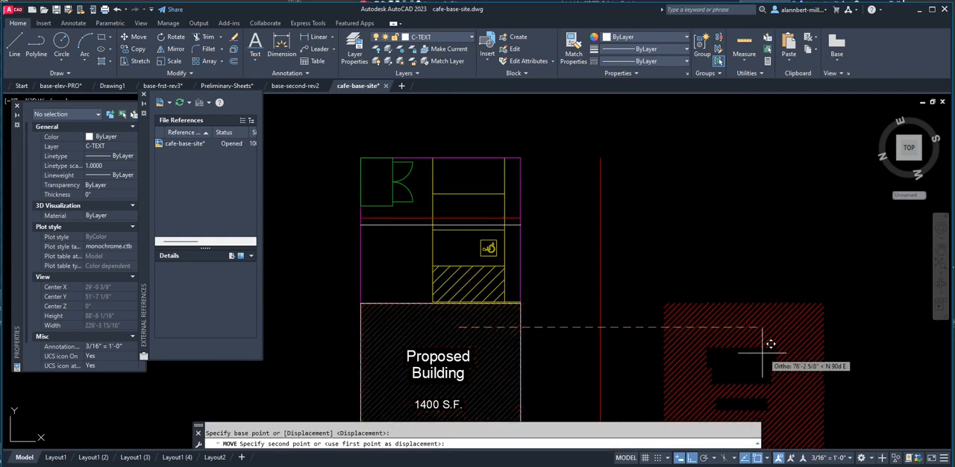
{"action": "middle_click_drag", "start_coordinate": [474, 275], "coordinate": [535, 240]}
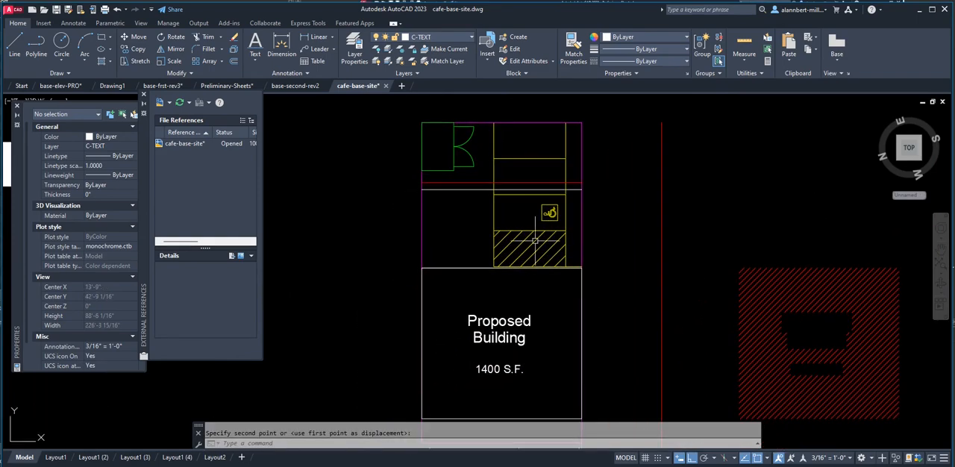
Check the wing in base-frst-rev3, then in cafe-base-site draw a vertical line from the offset line along the parking's left edge past the building's upper edge.
{"action": "scroll", "coordinate": [486, 239], "scroll_direction": "up", "scroll_amount": 2}
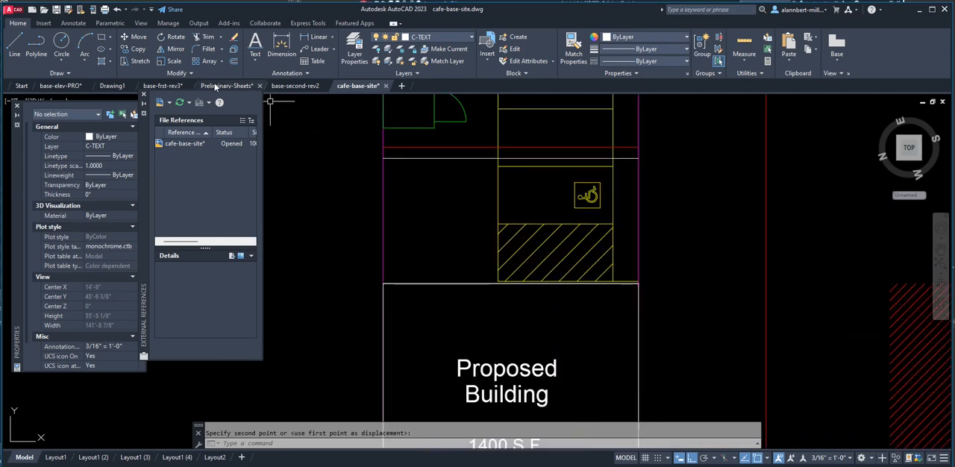
{"action": "left_click", "coordinate": [173, 87]}
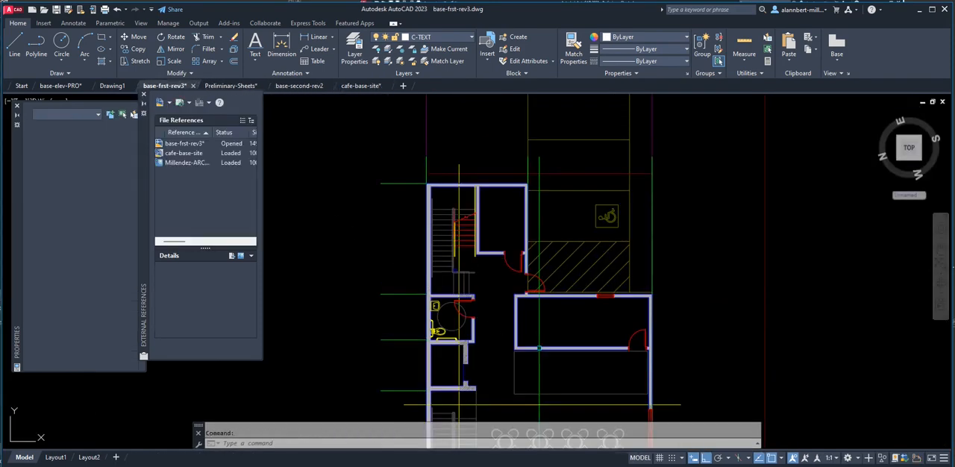
{"action": "scroll", "coordinate": [635, 292], "scroll_direction": "up", "scroll_amount": 2}
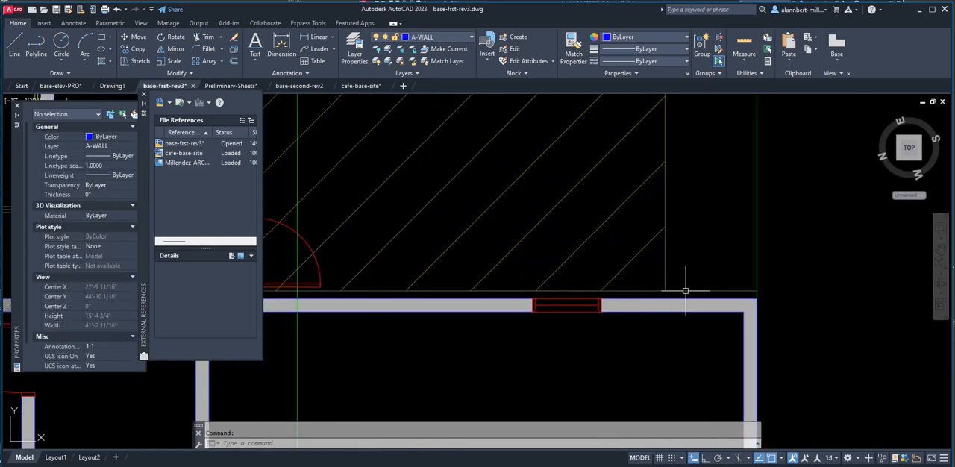
{"action": "scroll", "coordinate": [675, 289], "scroll_direction": "down", "scroll_amount": 2}
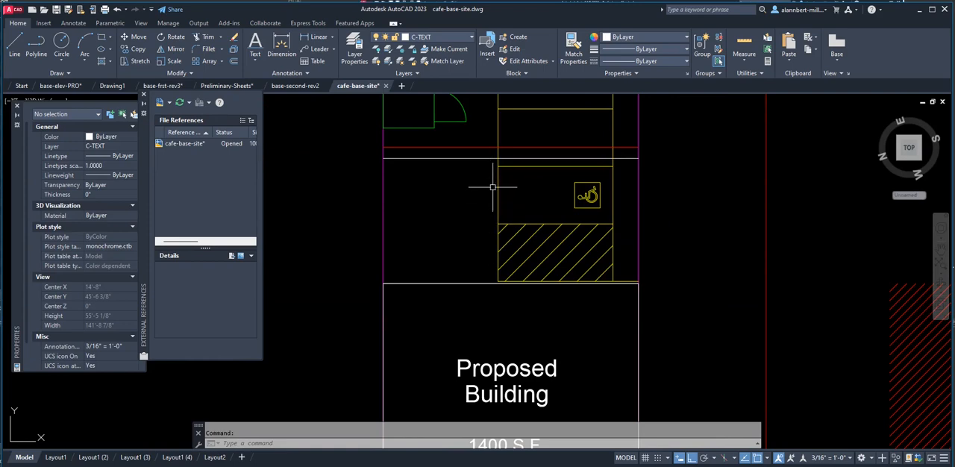
{"action": "type", "text": "l"}
{"action": "key", "text": "Return"}
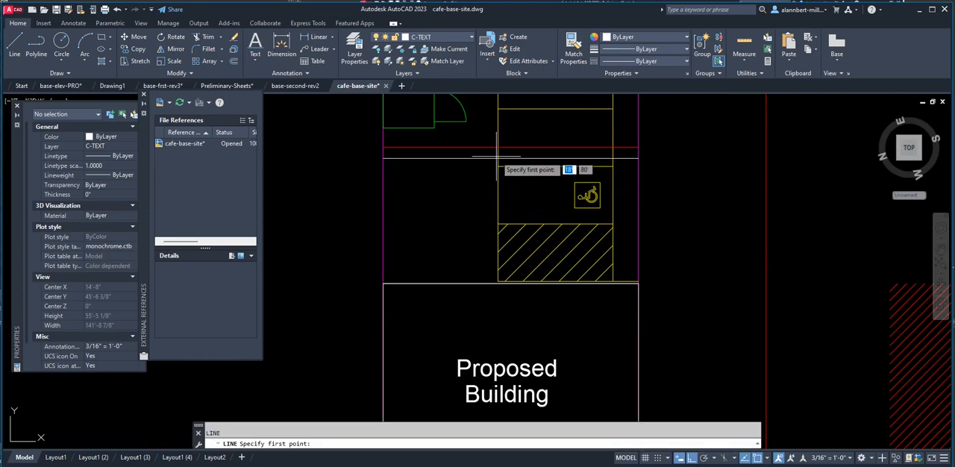
{"action": "type", "text": "int"}
{"action": "key", "text": "Return"}
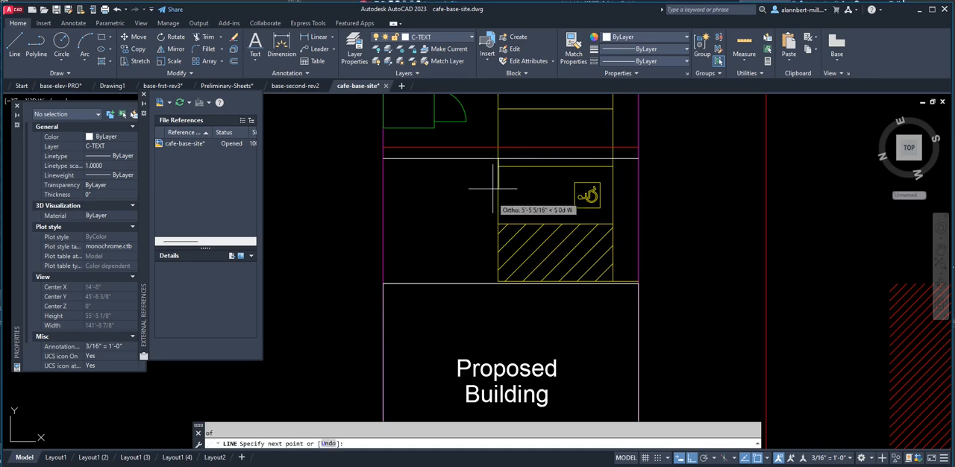
{"action": "left_click", "coordinate": [501, 303]}
Trim the new vertical line below the building's upper edge and that edge's portion left of the vertical line.
{"action": "scroll", "coordinate": [500, 303], "scroll_direction": "up", "scroll_amount": 5}
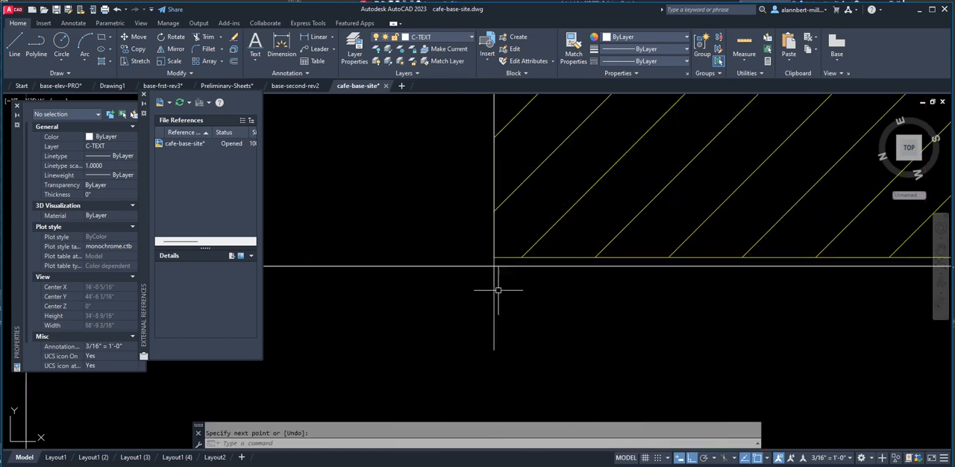
{"action": "type", "text": "tr"}
{"action": "key", "text": "Return"}
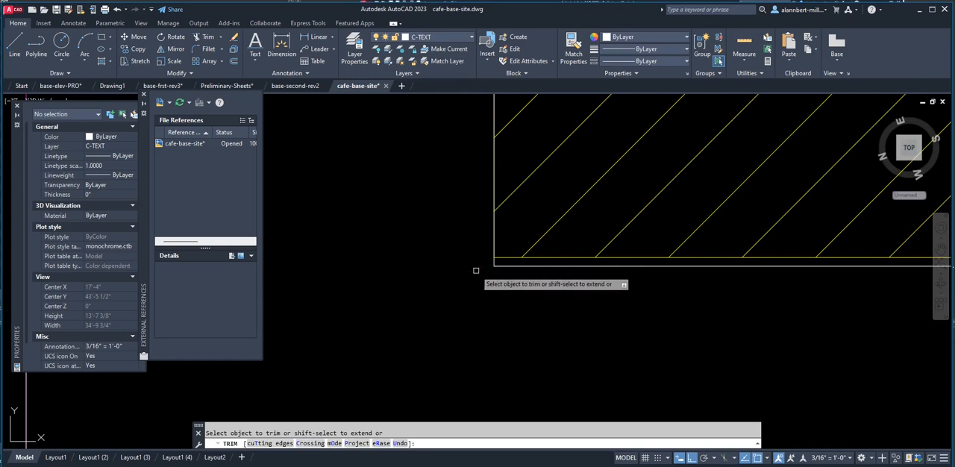
{"action": "scroll", "coordinate": [459, 264], "scroll_direction": "down", "scroll_amount": 8}
{"action": "scroll", "coordinate": [444, 264], "scroll_direction": "up", "scroll_amount": 2}
{"action": "key", "text": "Escape"}
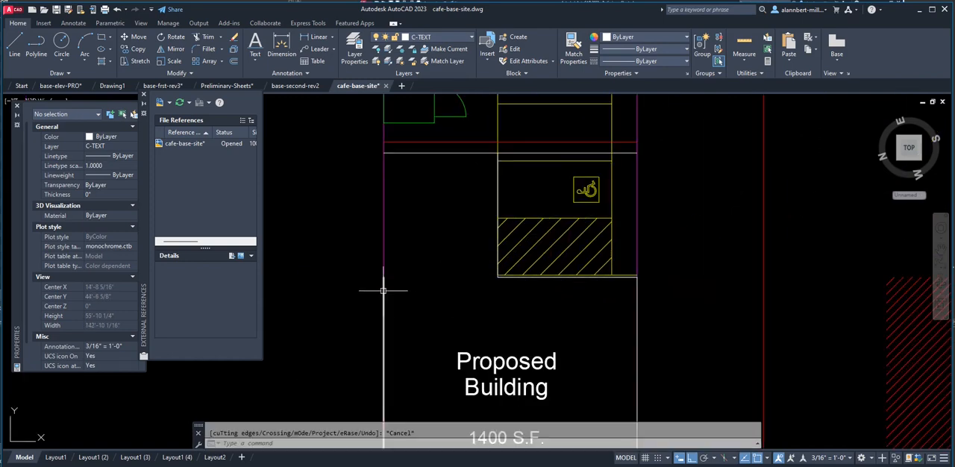
Stretch the upper end of the building's left C-BLDG line to the left end of the offset line.
{"action": "left_click", "coordinate": [384, 285]}
{"action": "left_click", "coordinate": [384, 277]}
{"action": "left_click", "coordinate": [385, 153]}
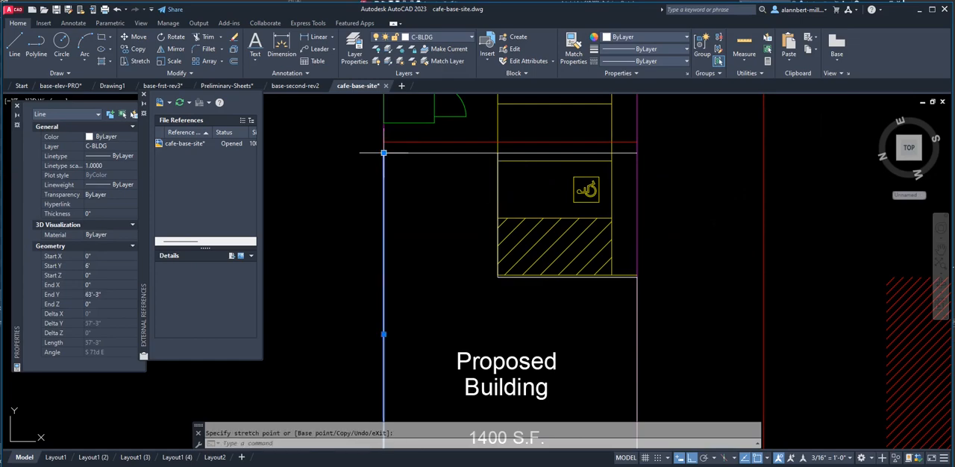
{"action": "key", "text": "Escape"}
{"action": "scroll", "coordinate": [498, 157], "scroll_direction": "up", "scroll_amount": 6}
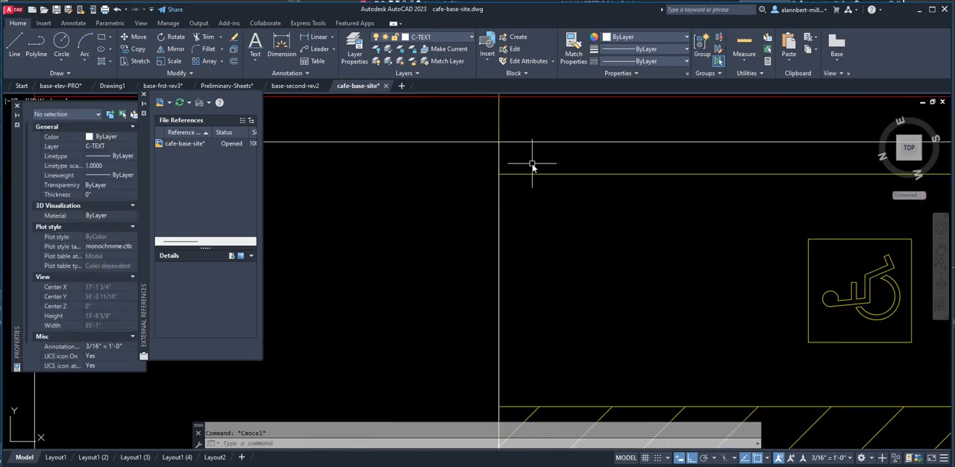
Trim the part of the wing's upper horizontal line that extends right of the vertical line along the parking's left edge.
{"action": "type", "text": "tr"}
{"action": "key", "text": "Return"}
{"action": "left_click", "coordinate": [531, 143]}
{"action": "key", "text": "Return"}
Measure the area of the L-shaped building outline by its six corners.
{"action": "scroll", "coordinate": [561, 212], "scroll_direction": "down", "scroll_amount": 8}
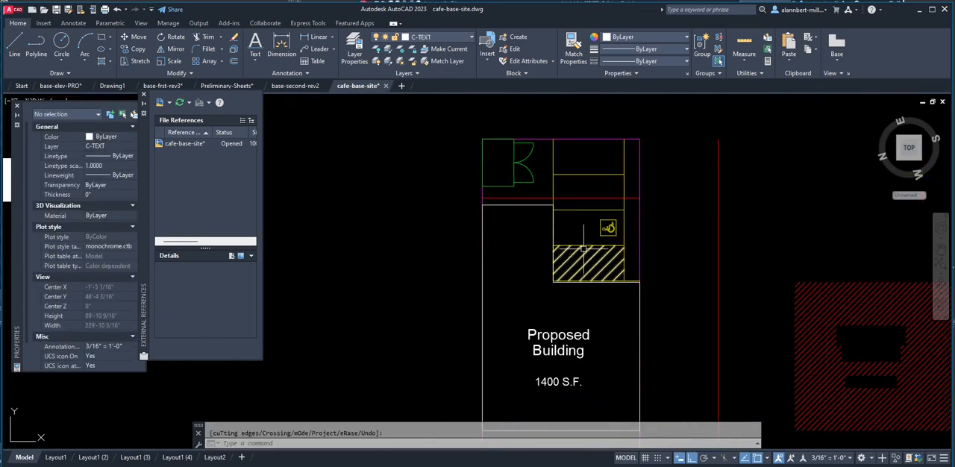
{"action": "middle_click_drag", "start_coordinate": [592, 258], "coordinate": [485, 166]}
{"action": "scroll", "coordinate": [479, 169], "scroll_direction": "down", "scroll_amount": 2}
{"action": "middle_click_drag", "start_coordinate": [490, 203], "coordinate": [465, 217]}
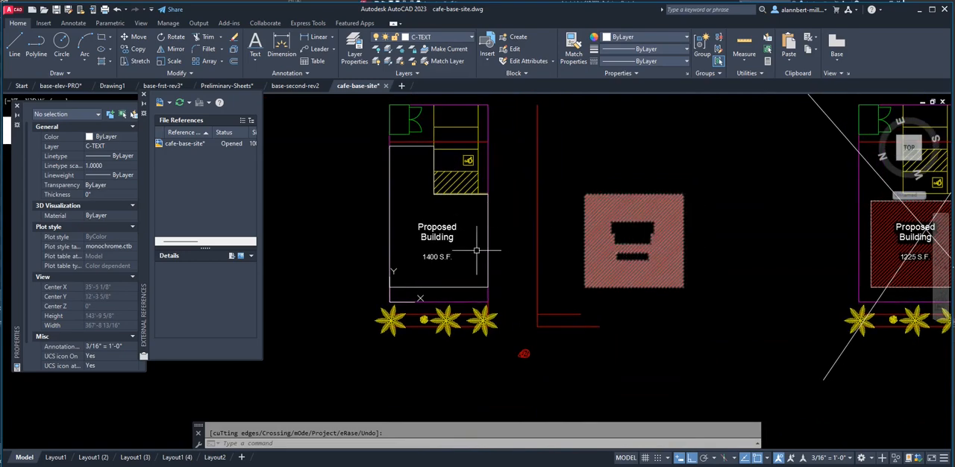
{"action": "scroll", "coordinate": [429, 197], "scroll_direction": "up", "scroll_amount": 4}
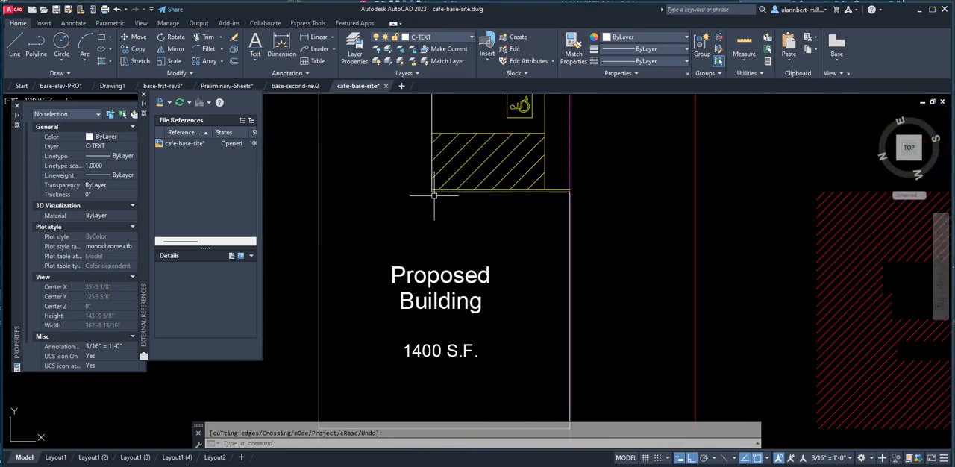
{"action": "scroll", "coordinate": [429, 198], "scroll_direction": "down", "scroll_amount": 4}
{"action": "scroll", "coordinate": [425, 203], "scroll_direction": "up", "scroll_amount": 2}
{"action": "type", "text": "area"}
{"action": "key", "text": "Return"}
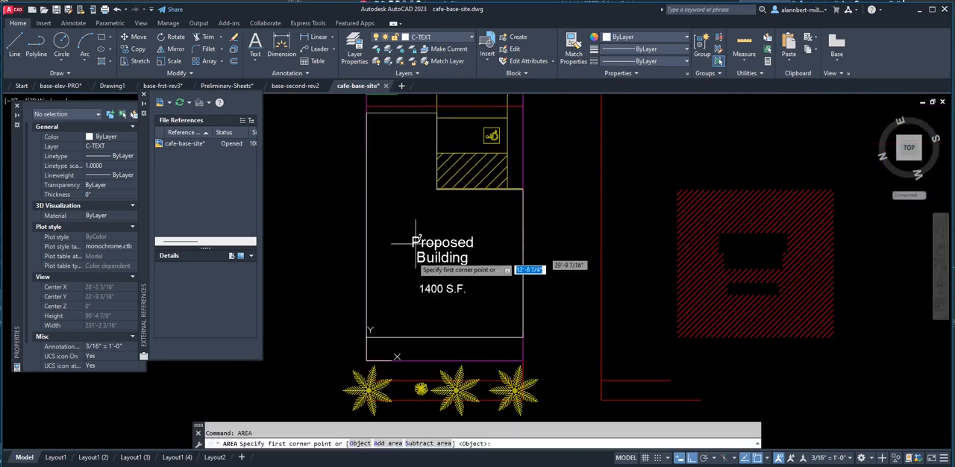
{"action": "left_click", "coordinate": [367, 336]}
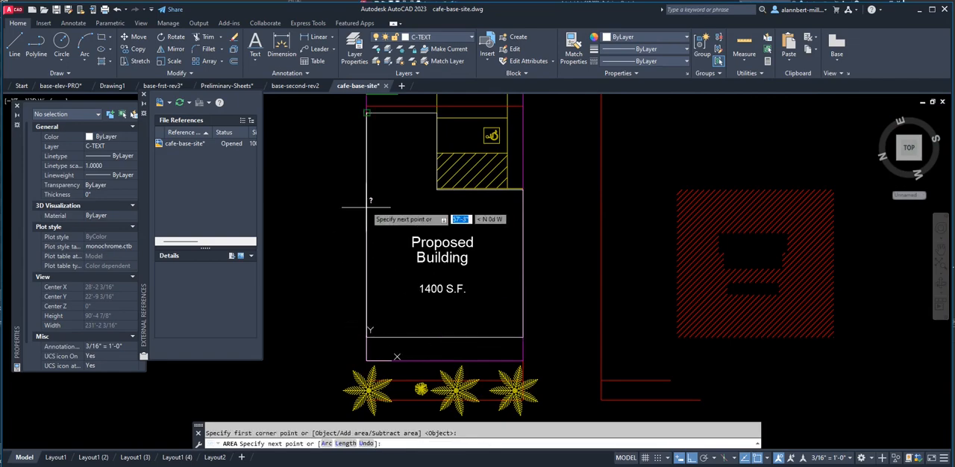
{"action": "left_click", "coordinate": [367, 113]}
{"action": "left_click", "coordinate": [436, 141]}
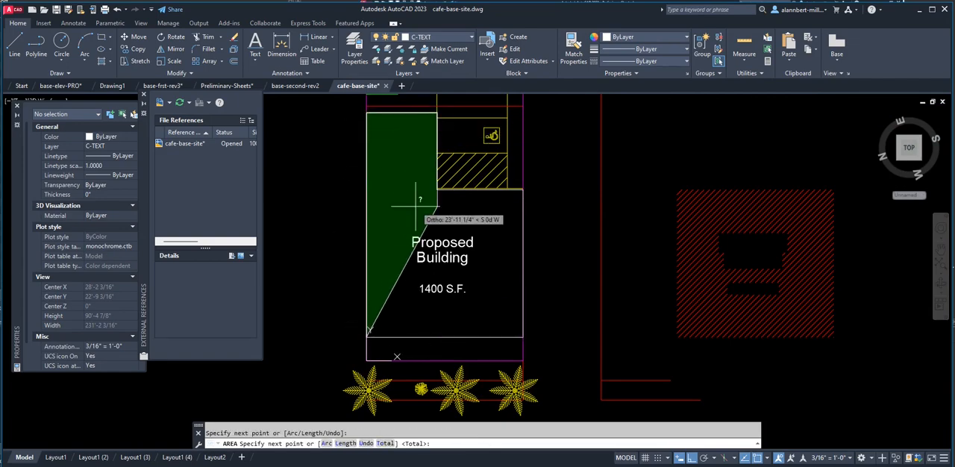
{"action": "scroll", "coordinate": [419, 206], "scroll_direction": "up", "scroll_amount": 4}
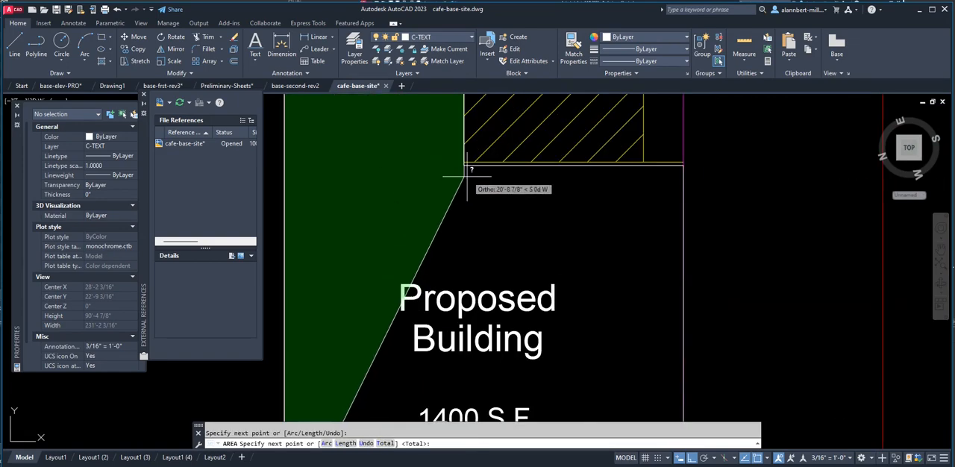
{"action": "left_click", "coordinate": [685, 171]}
{"action": "scroll", "coordinate": [668, 263], "scroll_direction": "down", "scroll_amount": 5}
{"action": "middle_click_drag", "start_coordinate": [668, 295], "coordinate": [644, 224]}
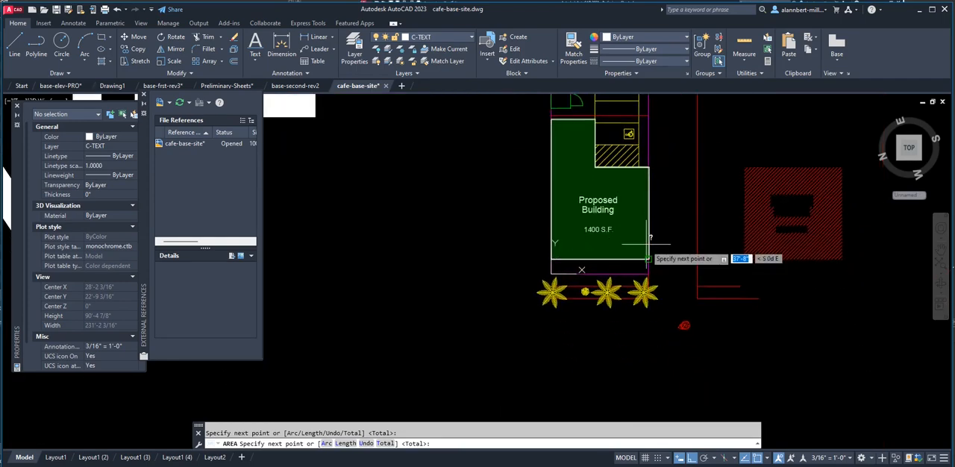
{"action": "left_click", "coordinate": [649, 272]}
{"action": "key", "text": "Return"}
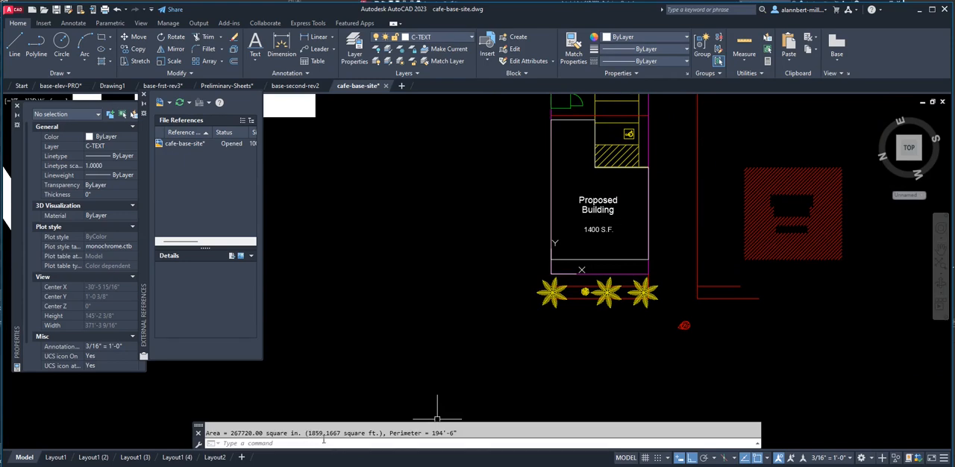
Change the area note under the Proposed Building label to 1859.67 S.F.
{"action": "scroll", "coordinate": [596, 232], "scroll_direction": "up", "scroll_amount": 4}
{"action": "left_click", "coordinate": [594, 229]}
{"action": "double_click", "coordinate": [593, 229]}
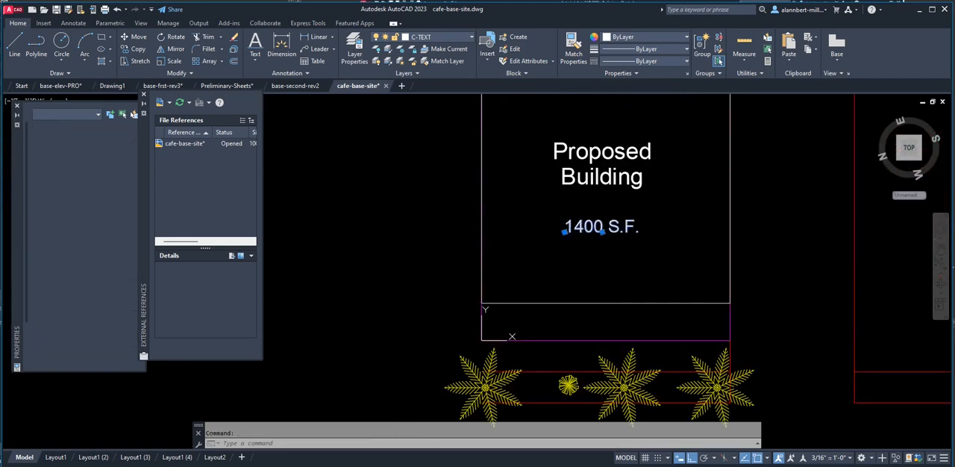
{"action": "left_click", "coordinate": [603, 228]}
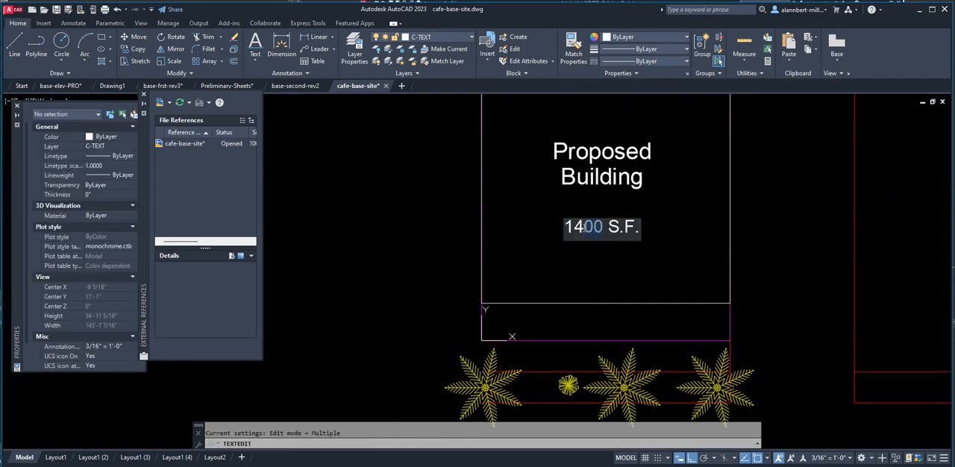
{"action": "type", "text": "8"}
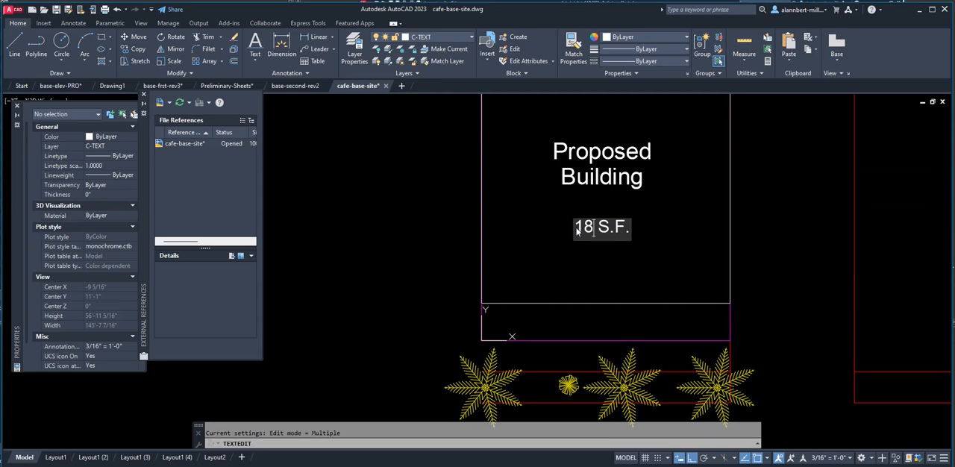
{"action": "type", "text": "59.67"}
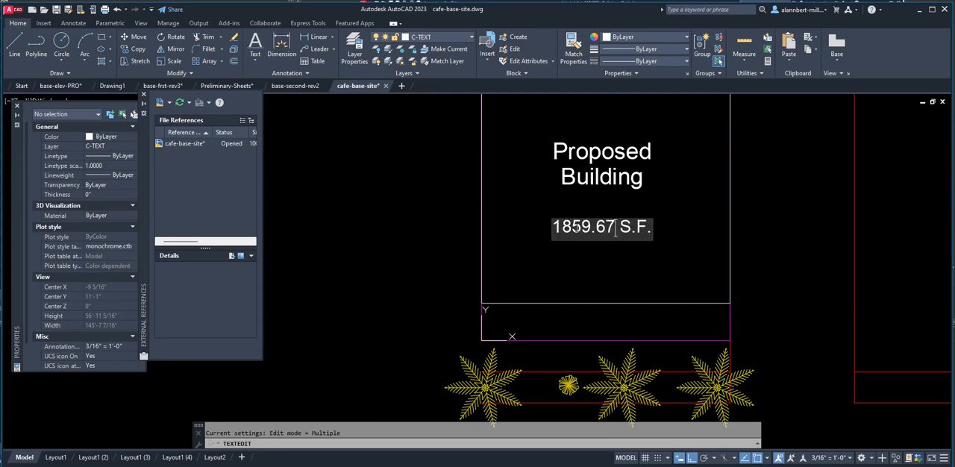
{"action": "left_click", "coordinate": [772, 239]}
{"action": "scroll", "coordinate": [732, 240], "scroll_direction": "down", "scroll_amount": 3}
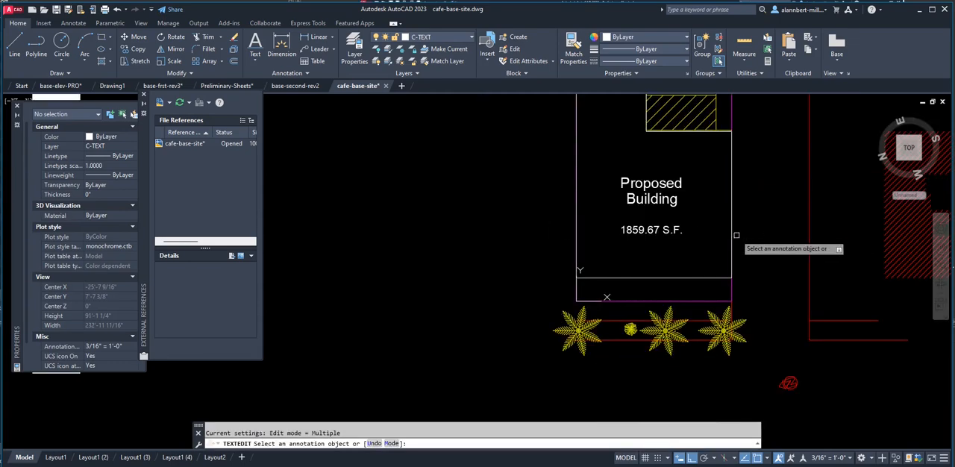
{"action": "key", "text": "Escape"}
Hatch the interior of the L-shaped building outline.
{"action": "scroll", "coordinate": [635, 283], "scroll_direction": "down", "scroll_amount": 4}
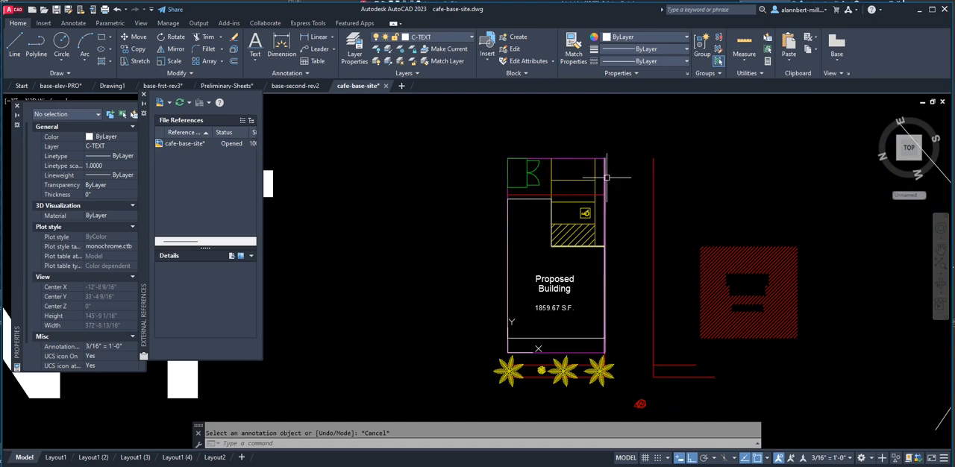
{"action": "middle_click_drag", "start_coordinate": [558, 314], "coordinate": [548, 293]}
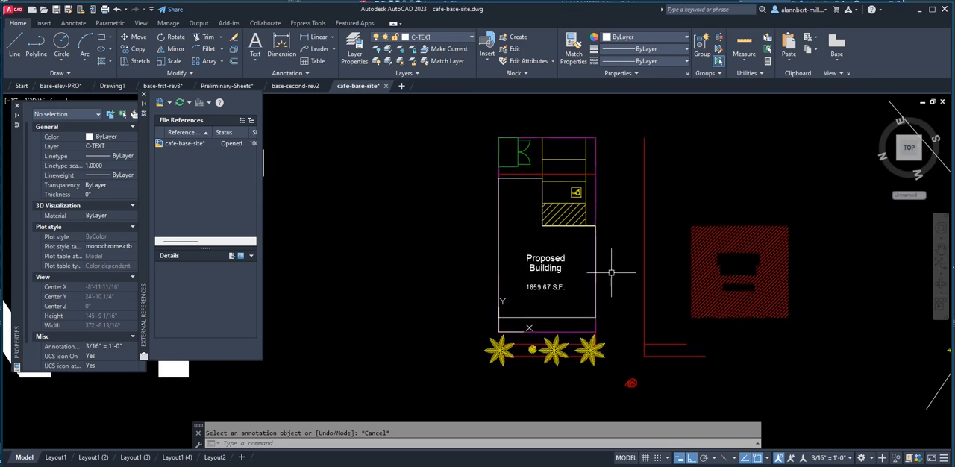
{"action": "type", "text": "h"}
{"action": "key", "text": "Return"}
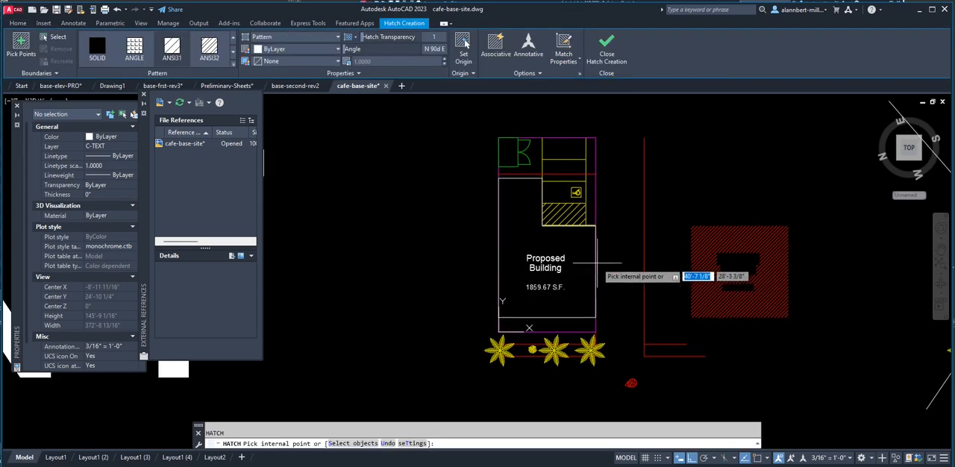
{"action": "left_click", "coordinate": [590, 256]}
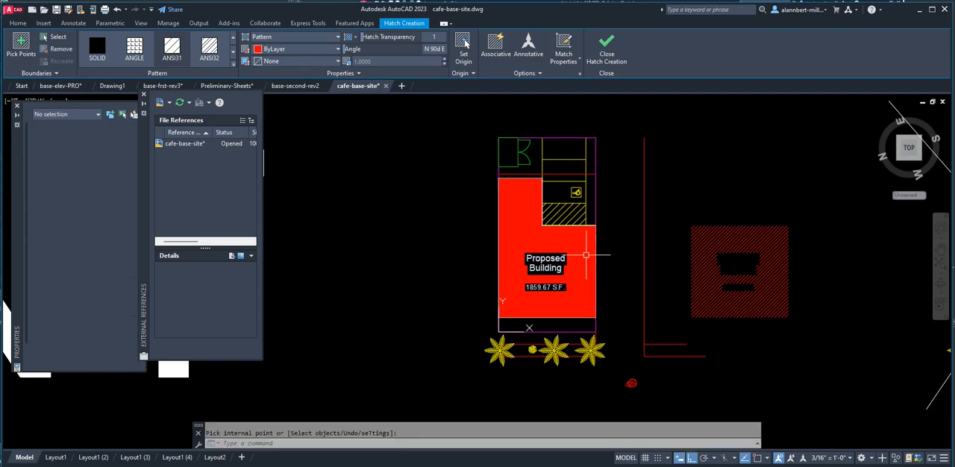
{"action": "key", "text": "Return"}
Match the properties of the new building hatch to the old red hatch outside the site.
{"action": "left_click", "coordinate": [573, 54]}
{"action": "left_click", "coordinate": [556, 239]}
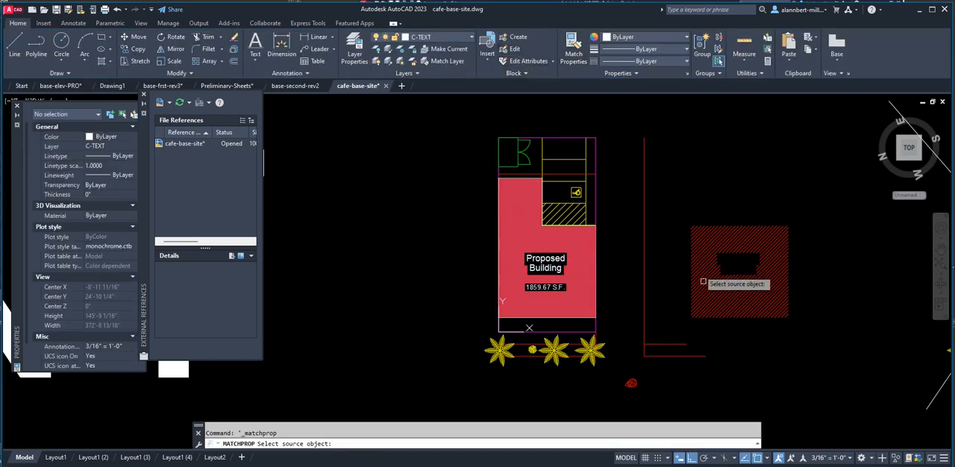
{"action": "left_click", "coordinate": [695, 254]}
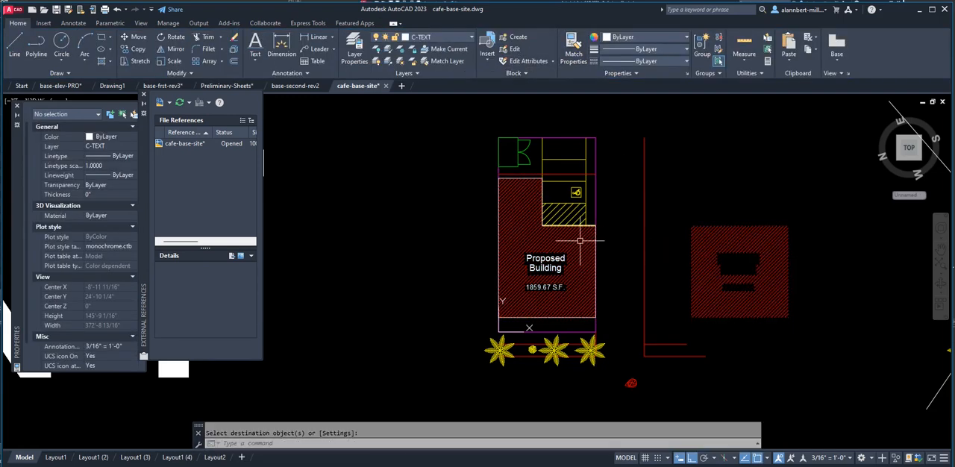
{"action": "key", "text": "Return"}
Erase the old red hatch in the empty space beyond the red street line.
{"action": "type", "text": "e"}
{"action": "key", "text": "Return"}
{"action": "left_click", "coordinate": [717, 242]}
{"action": "key", "text": "Return"}
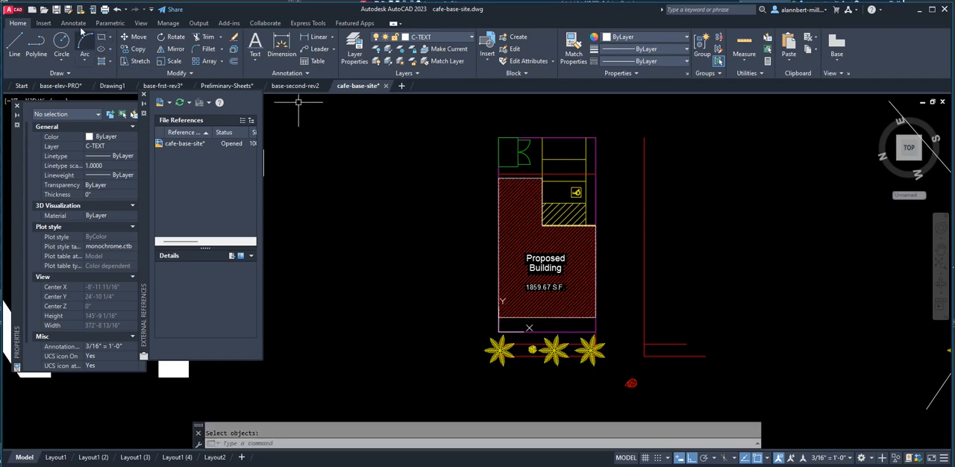
Save cafe-base-site and reload its external reference in the Preliminary-Sheets drawing.
{"action": "left_click", "coordinate": [59, 9]}
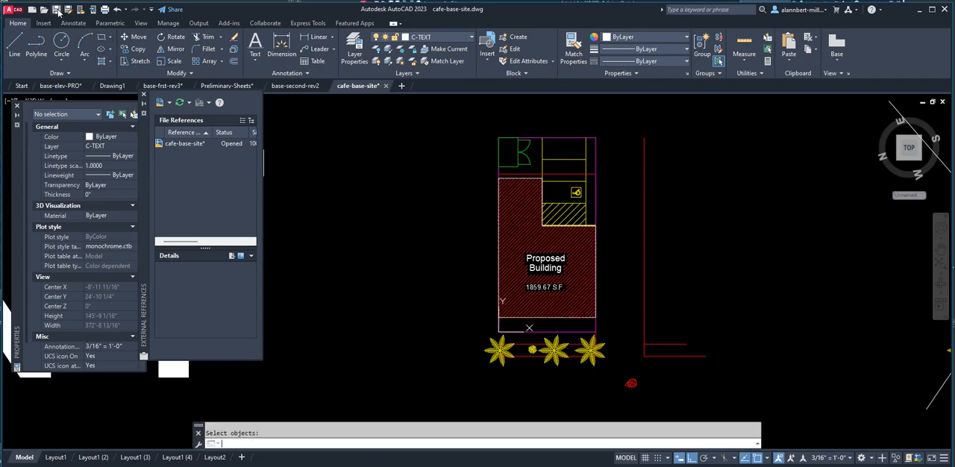
{"action": "left_click", "coordinate": [230, 85]}
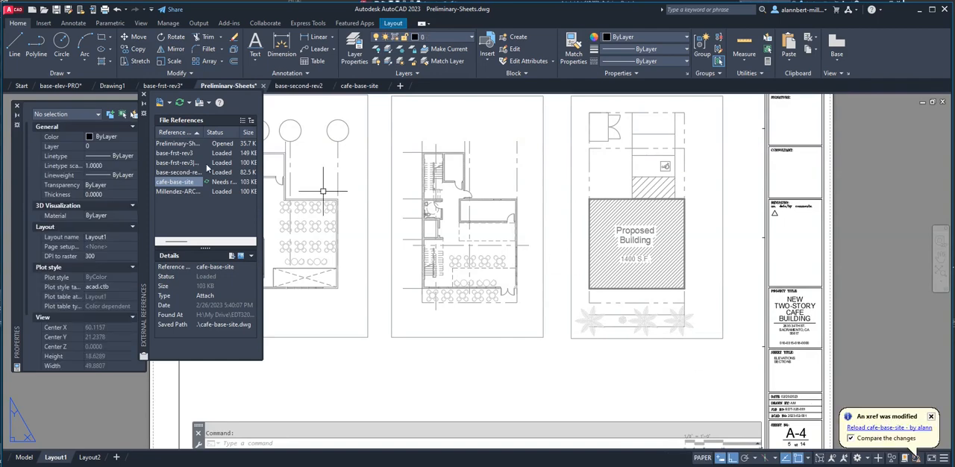
{"action": "right_click", "coordinate": [176, 185]}
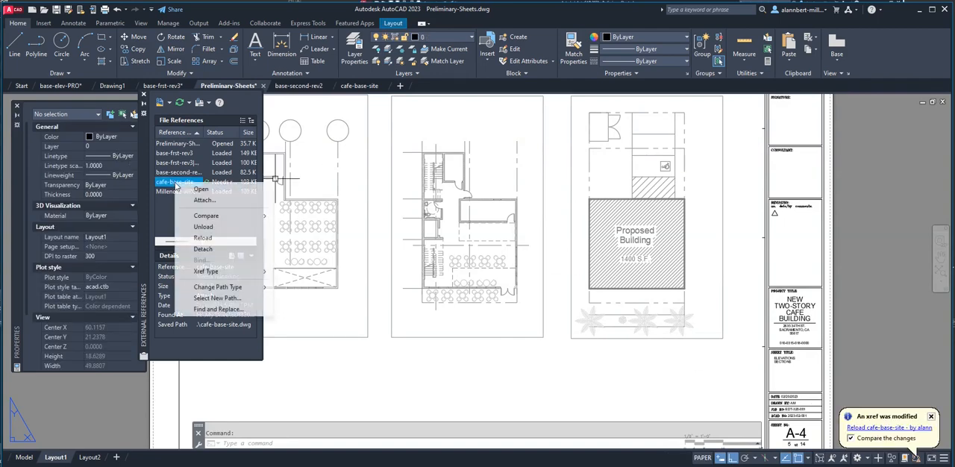
{"action": "left_click", "coordinate": [203, 238]}
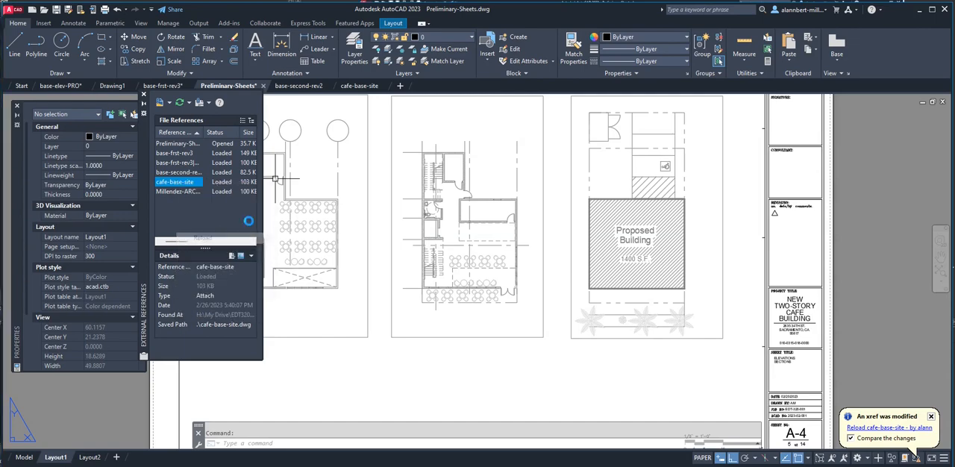
{"action": "left_click", "coordinate": [521, 216]}
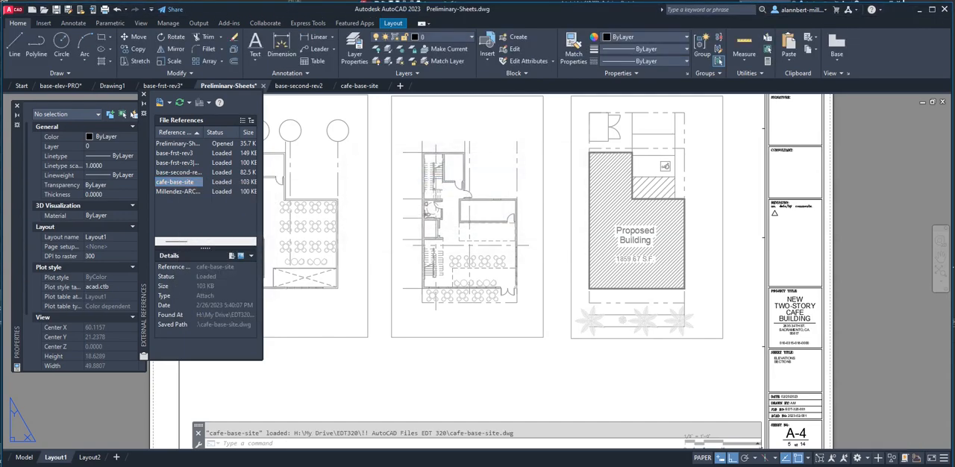
{"action": "left_click", "coordinate": [527, 107]}
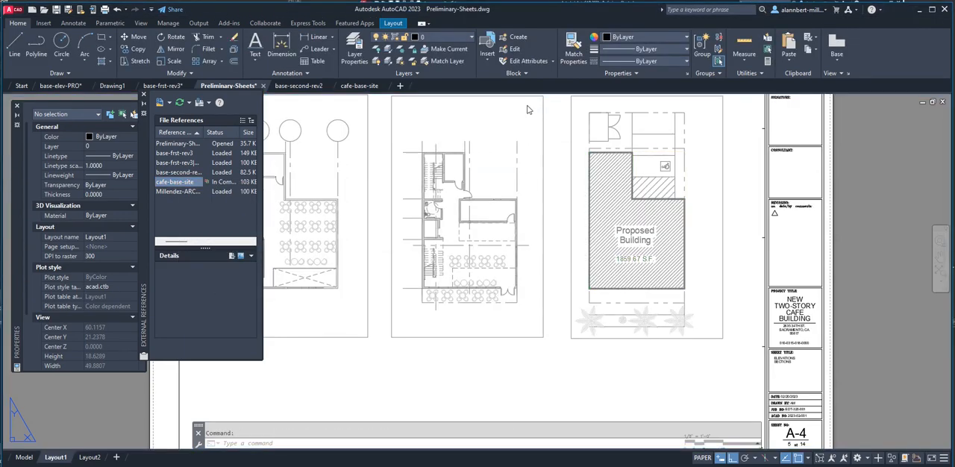
{"action": "scroll", "coordinate": [665, 238], "scroll_direction": "up", "scroll_amount": 4}
{"action": "scroll", "coordinate": [665, 238], "scroll_direction": "down", "scroll_amount": 5}
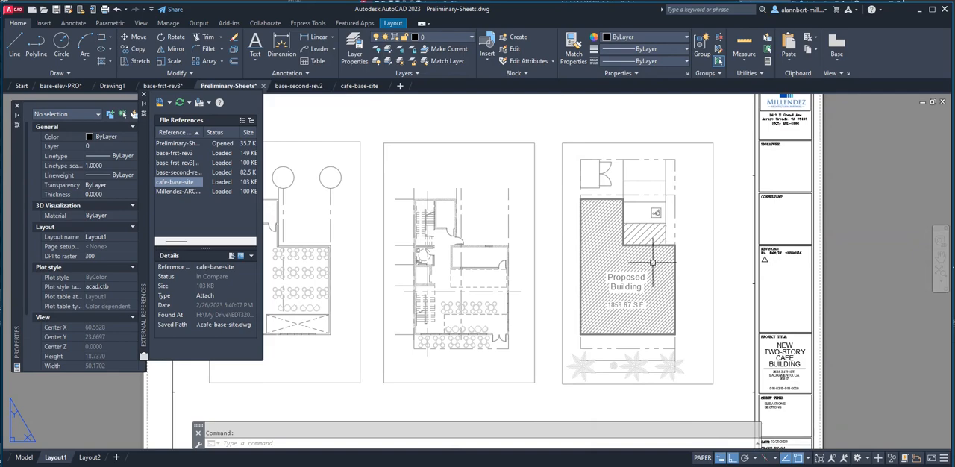
{"action": "scroll", "coordinate": [653, 277], "scroll_direction": "up", "scroll_amount": 2}
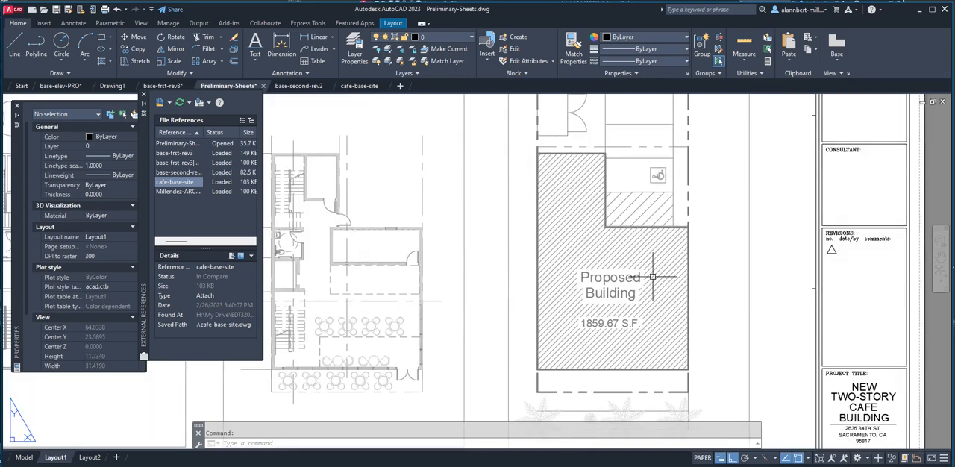
{"action": "scroll", "coordinate": [653, 277], "scroll_direction": "down", "scroll_amount": 4}
{"action": "scroll", "coordinate": [655, 271], "scroll_direction": "up", "scroll_amount": 2}
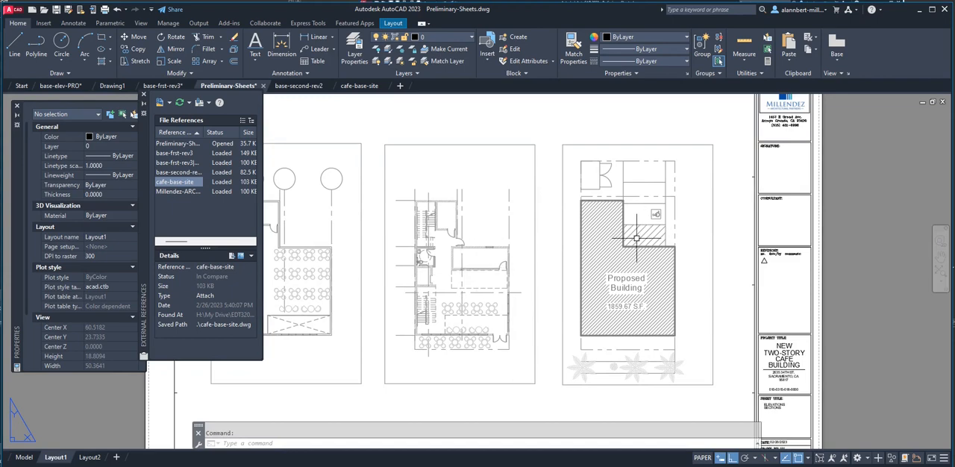
Check the linetype scale factor in model space without changing it and return to Layout1.
{"action": "left_click", "coordinate": [24, 457]}
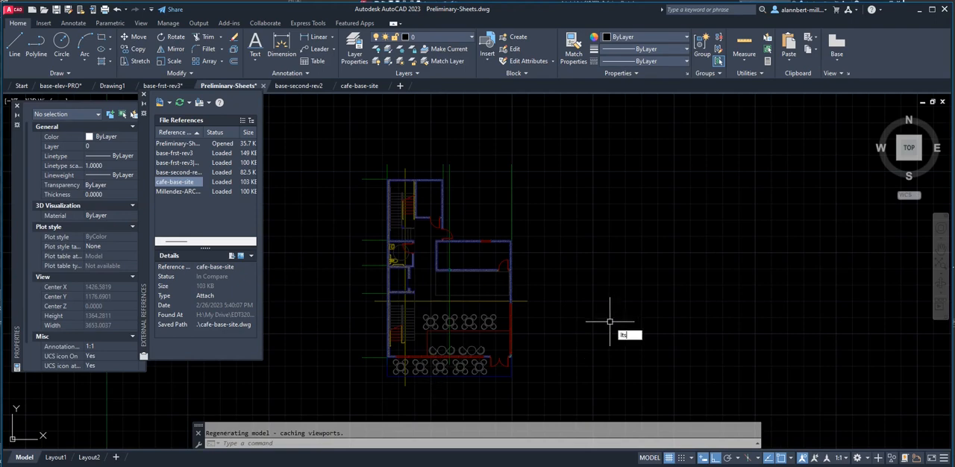
{"action": "key", "text": "Return"}
{"action": "key", "text": "Escape"}
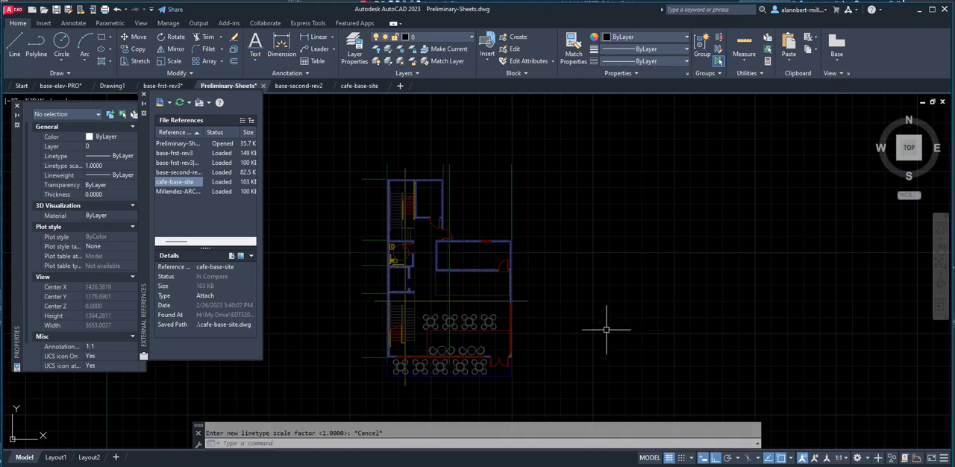
{"action": "left_click", "coordinate": [56, 457]}
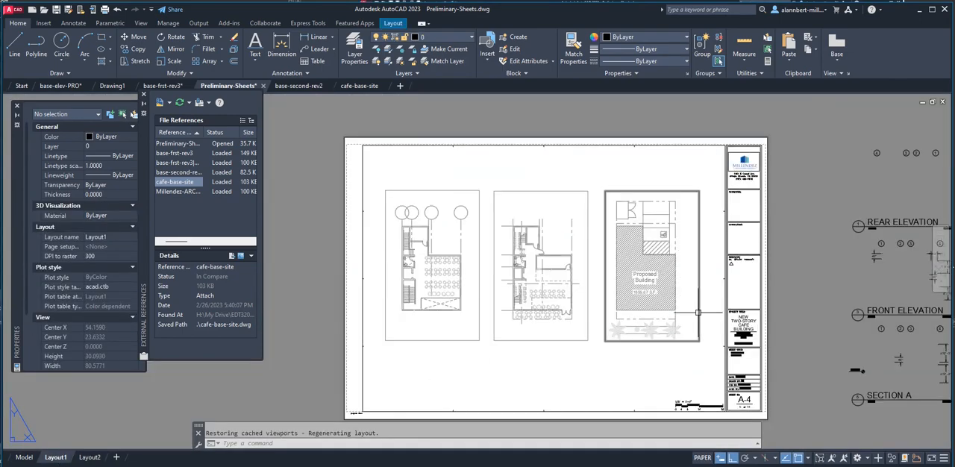
{"action": "mouse_move", "coordinate": [698, 313]}
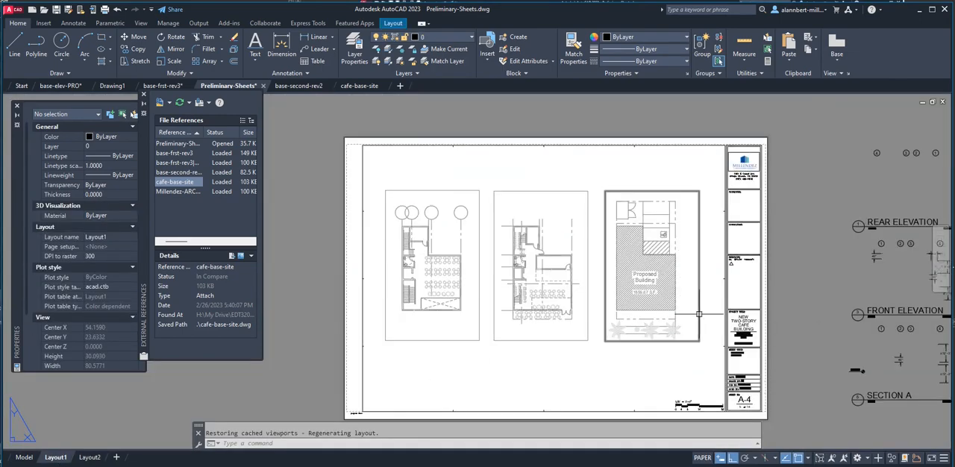
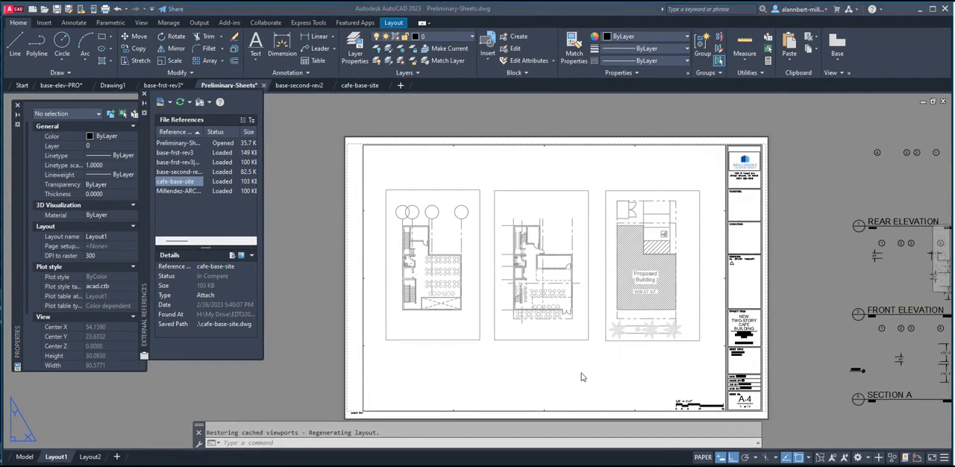
Recheck the LTSCALE value in model space, cancel without altering it, and go back to Layout1.
{"action": "left_click", "coordinate": [26, 460]}
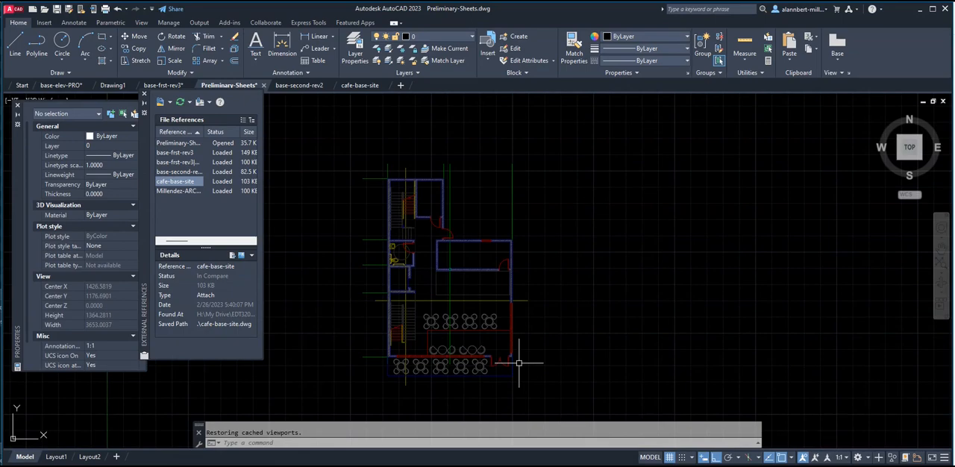
{"action": "type", "text": "e"}
{"action": "key", "text": "Return"}
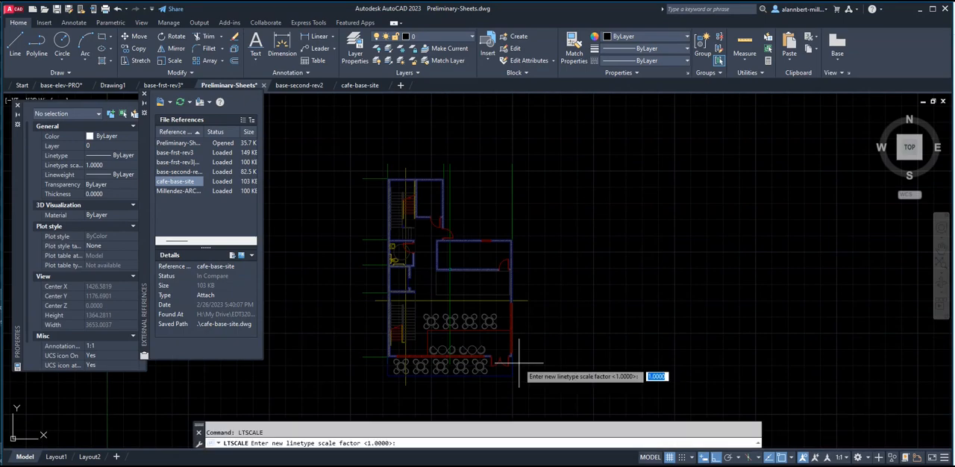
{"action": "key", "text": "Return"}
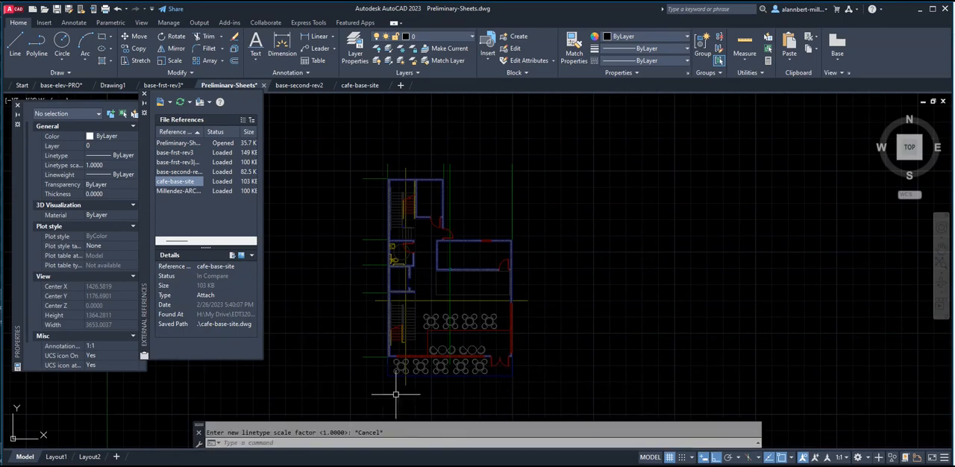
{"action": "left_click", "coordinate": [56, 457]}
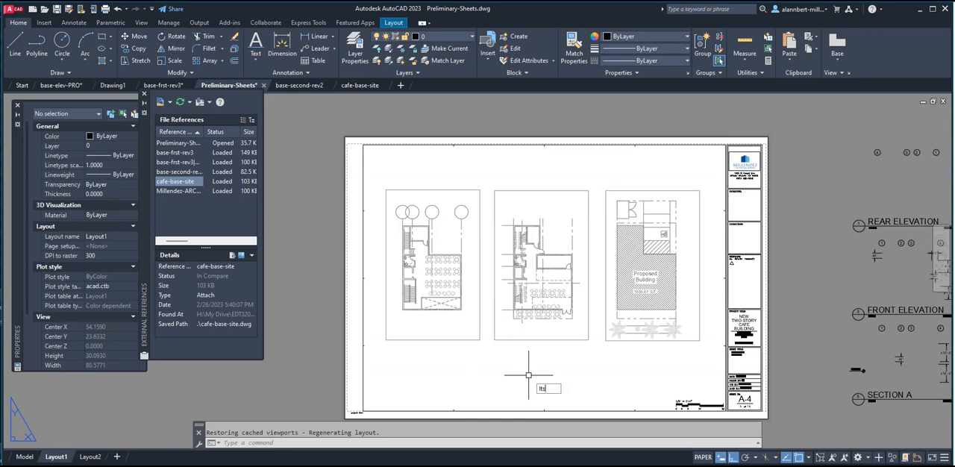
Set both LTSCALE and PSLTSCALE to 1 in the paper space of Layout1.
{"action": "type", "text": "ltscale"}
{"action": "key", "text": "Return"}
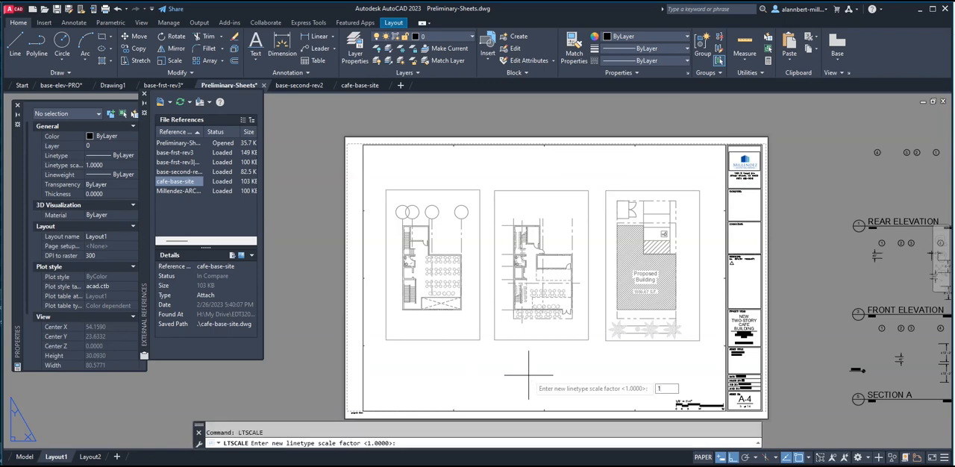
{"action": "type", "text": "1"}
{"action": "key", "text": "Return"}
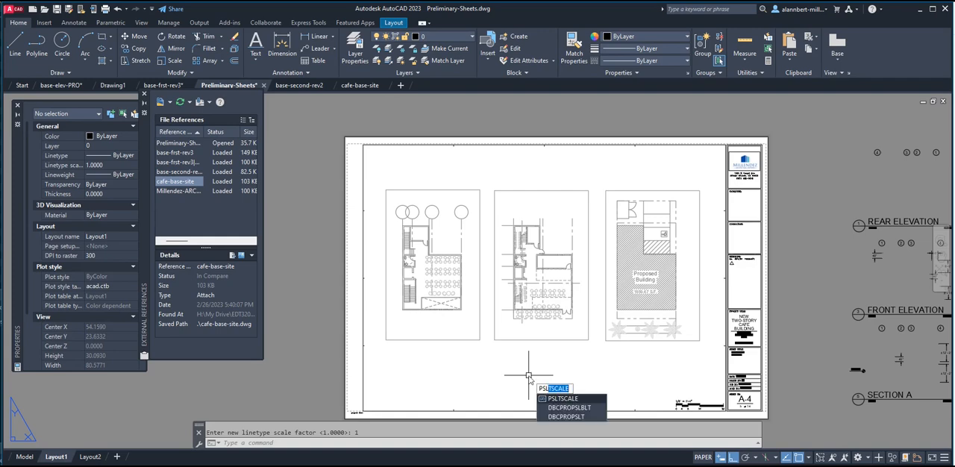
{"action": "left_click", "coordinate": [558, 400]}
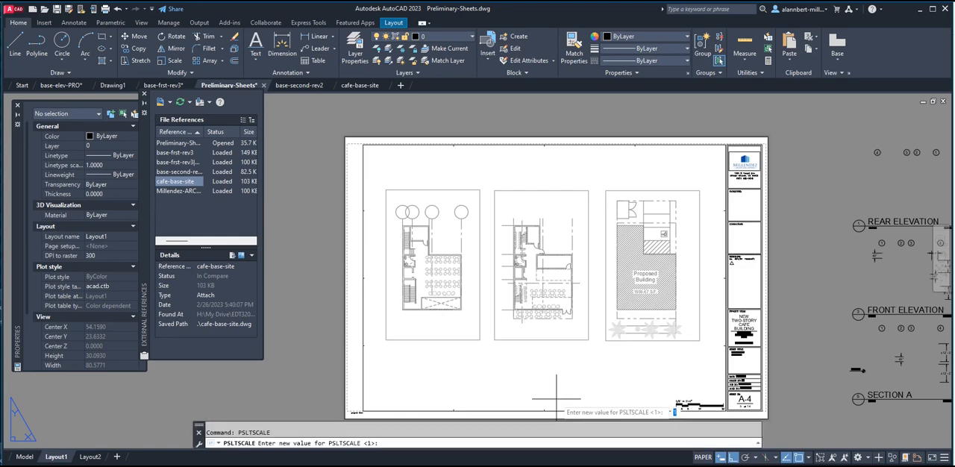
{"action": "key", "text": "Return"}
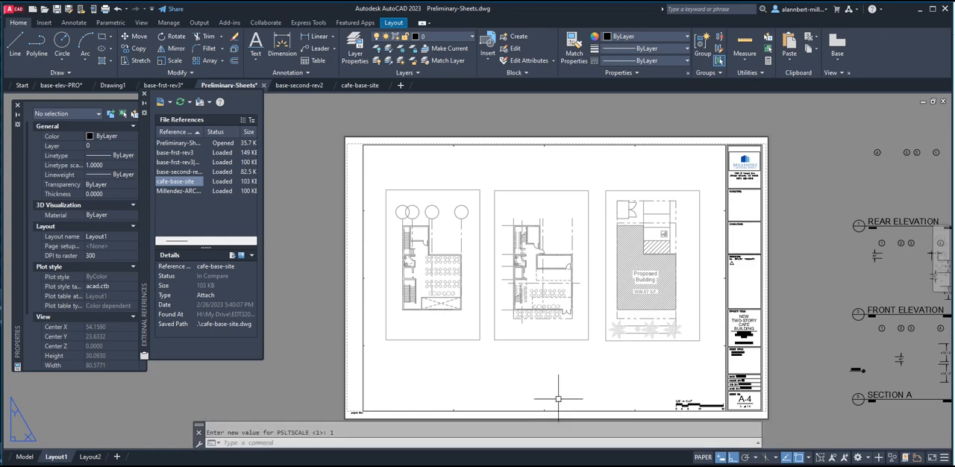
Set MSLTSCALE to 1 in model space.
{"action": "left_click", "coordinate": [25, 456]}
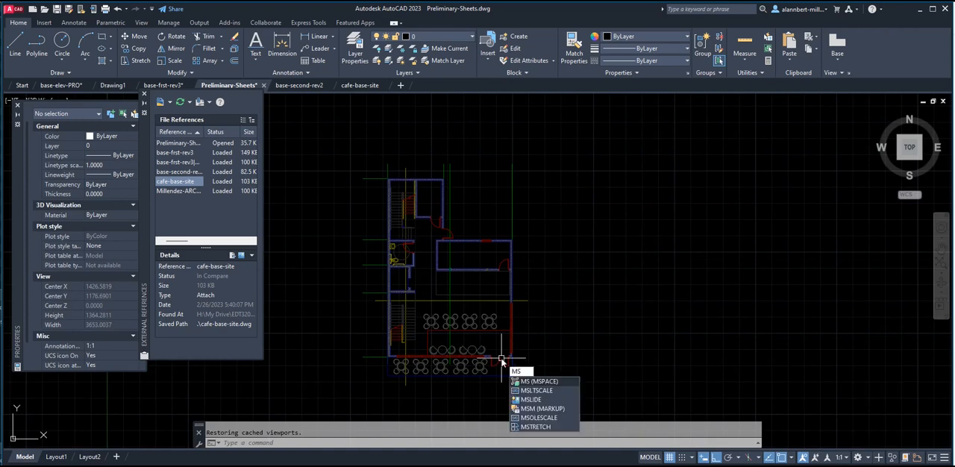
{"action": "left_click", "coordinate": [527, 390]}
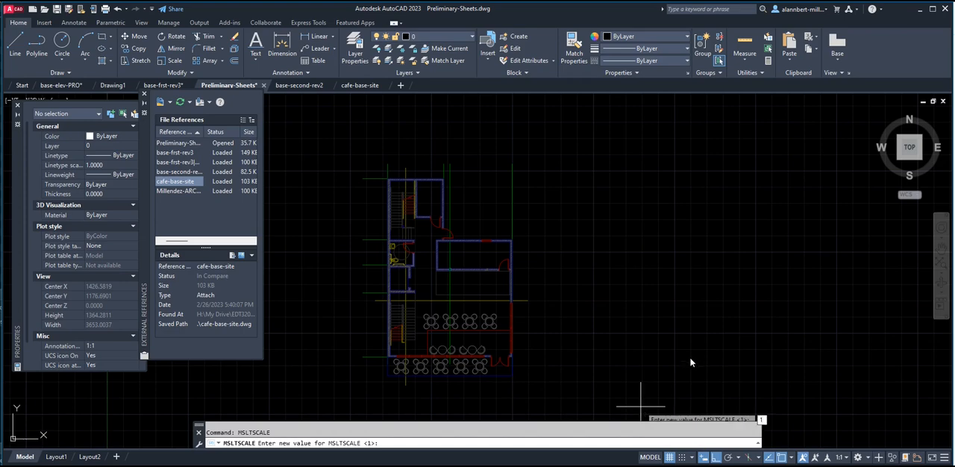
{"action": "key", "text": "Return"}
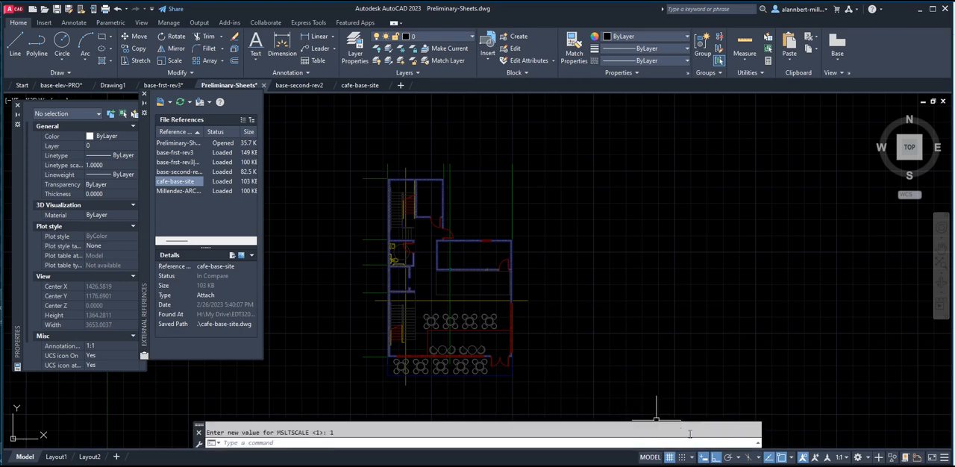
Set the model space annotation scale to 1/8" = 1'-0" and save the Preliminary-Sheets drawing.
{"action": "left_click", "coordinate": [841, 457]}
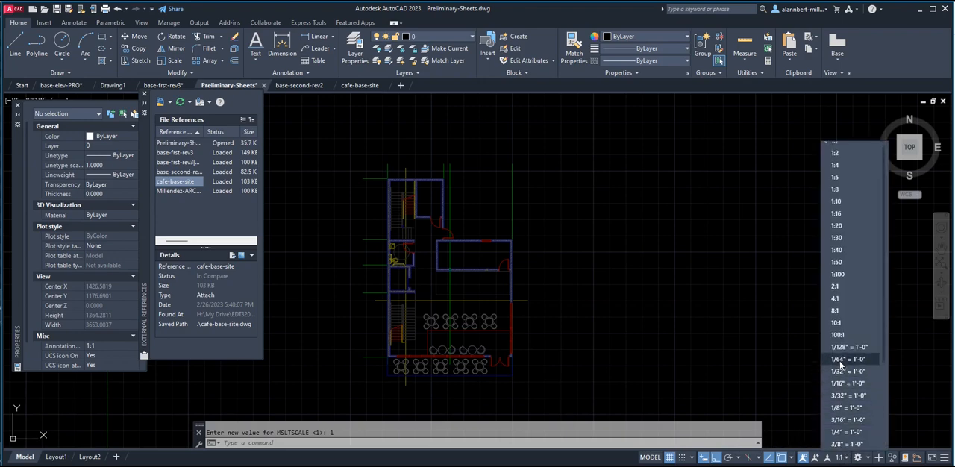
{"action": "left_click", "coordinate": [851, 407]}
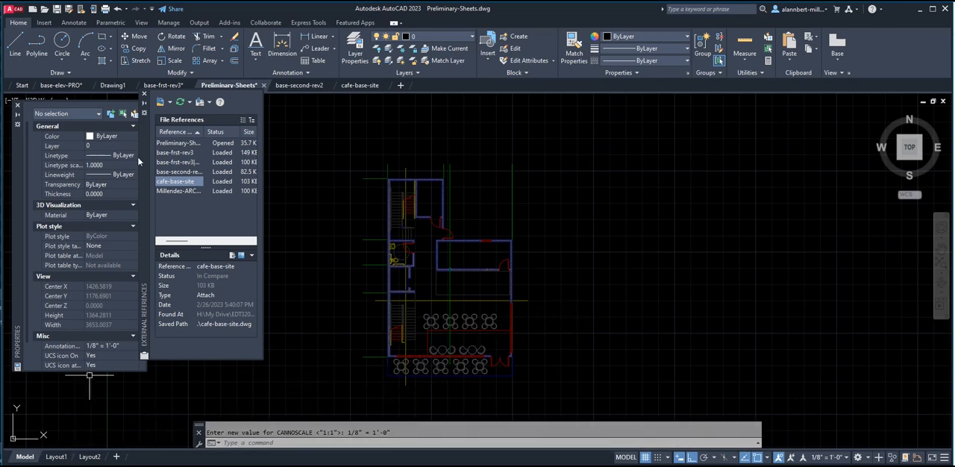
{"action": "left_click", "coordinate": [57, 9]}
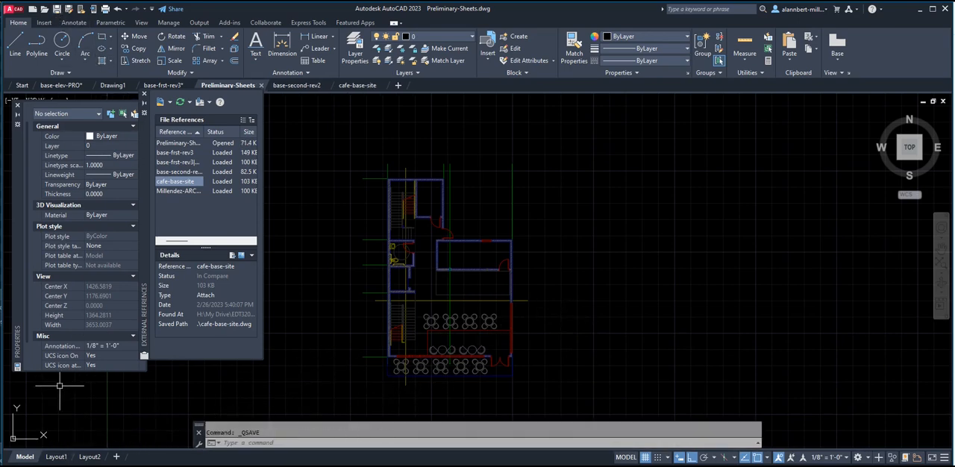
Set LTSCALE to .5 from inside the second-floor plan viewport on Layout1 and return to paper space.
{"action": "left_click", "coordinate": [56, 457]}
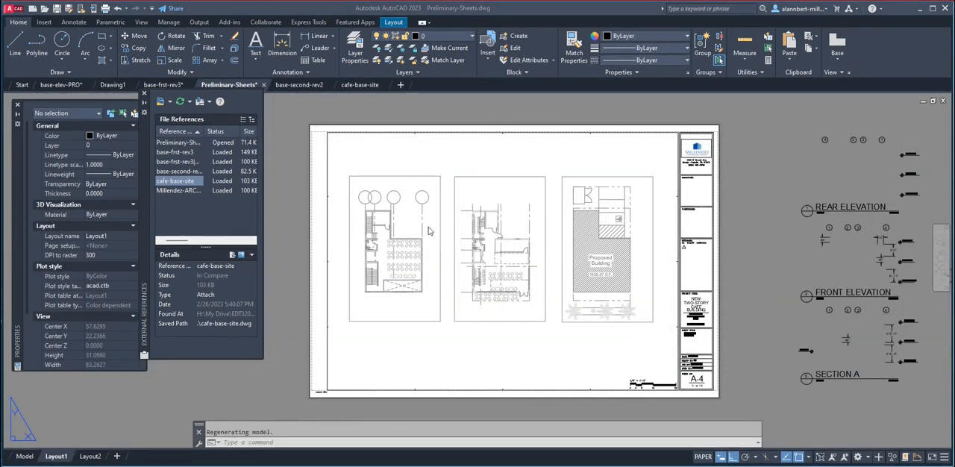
{"action": "scroll", "coordinate": [418, 290], "scroll_direction": "up", "scroll_amount": 6}
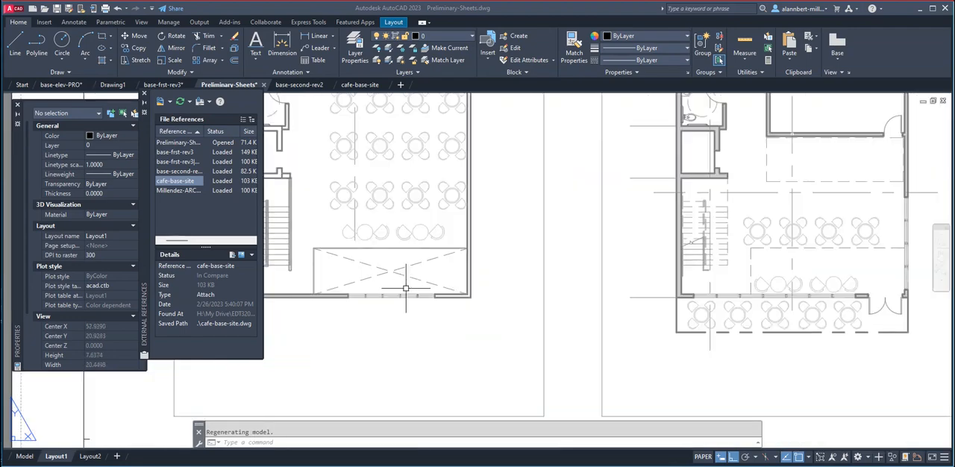
{"action": "double_click", "coordinate": [363, 351]}
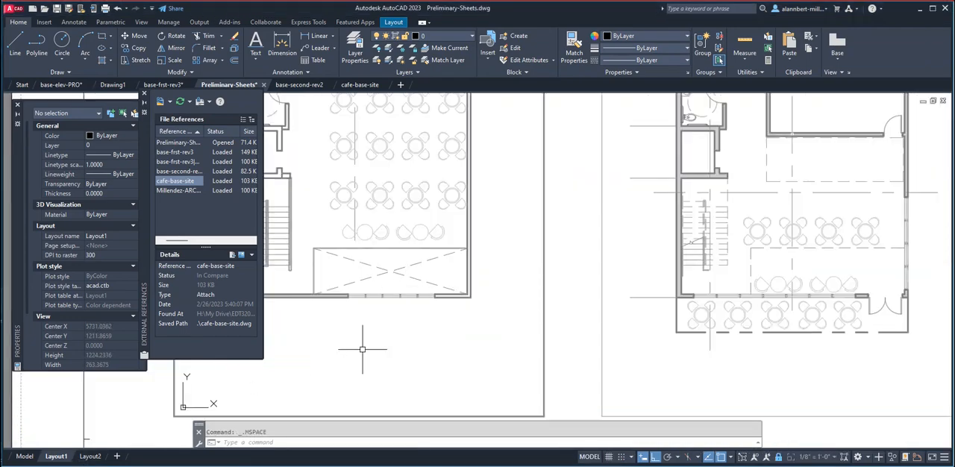
{"action": "type", "text": "ltscale"}
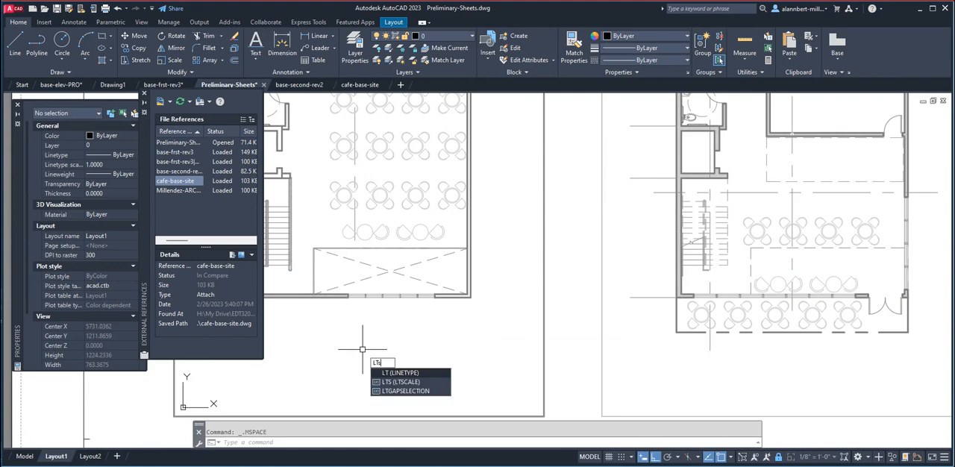
{"action": "key", "text": "Return"}
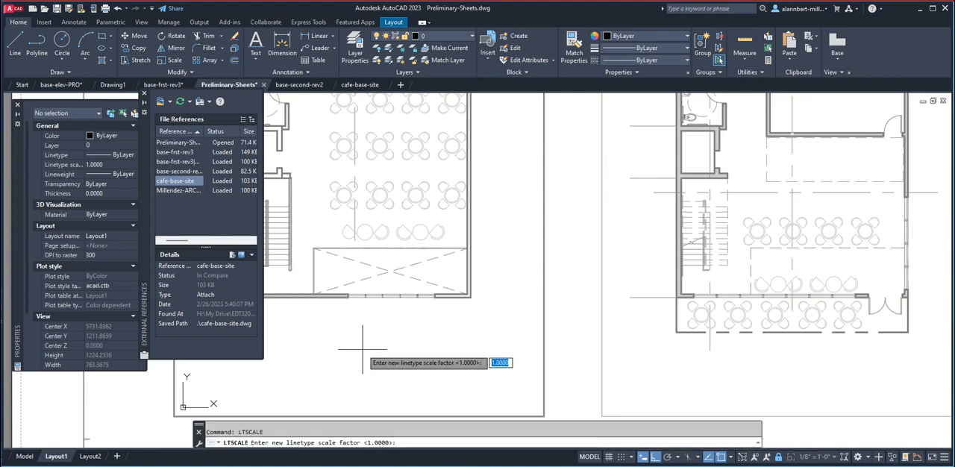
{"action": "type", "text": ".5"}
{"action": "key", "text": "Return"}
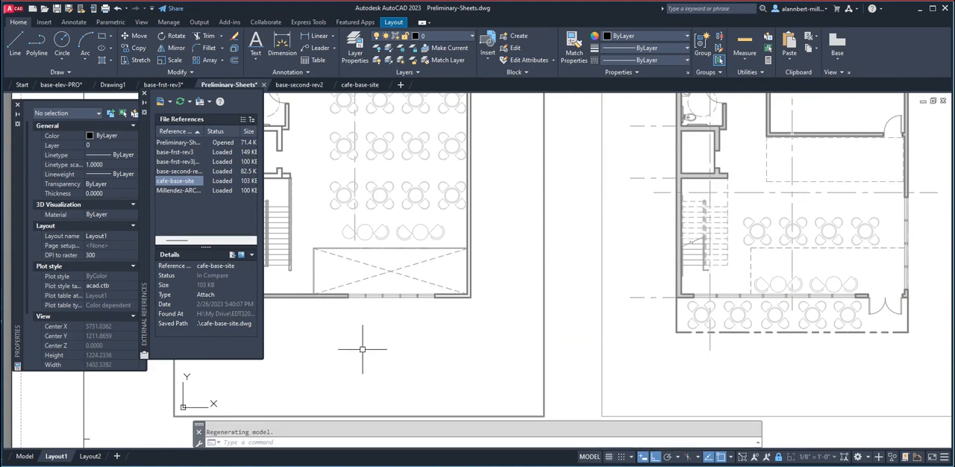
{"action": "double_click", "coordinate": [576, 332]}
Check the scale of the second-floor, first-floor and site plan viewports and inspect their linetypes on the sheet.
{"action": "scroll", "coordinate": [575, 328], "scroll_direction": "down", "scroll_amount": 6}
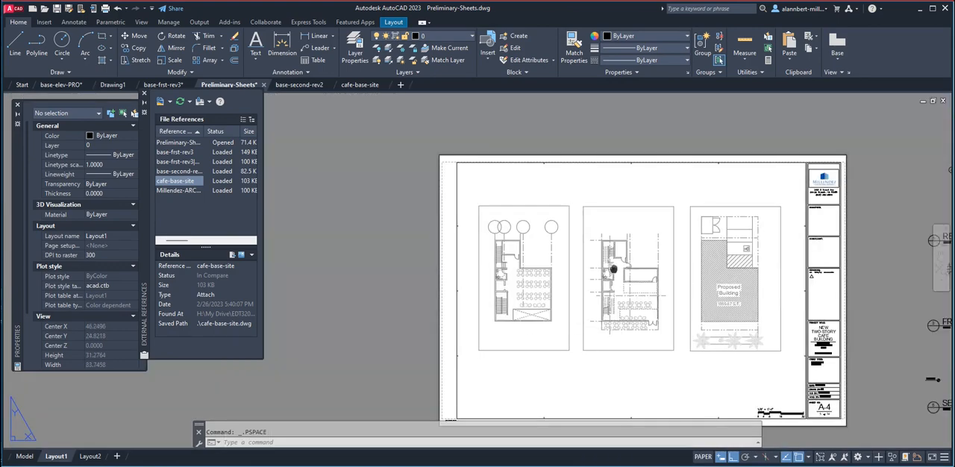
{"action": "middle_click_drag", "start_coordinate": [613, 269], "coordinate": [532, 270]}
{"action": "double_click", "coordinate": [439, 321]}
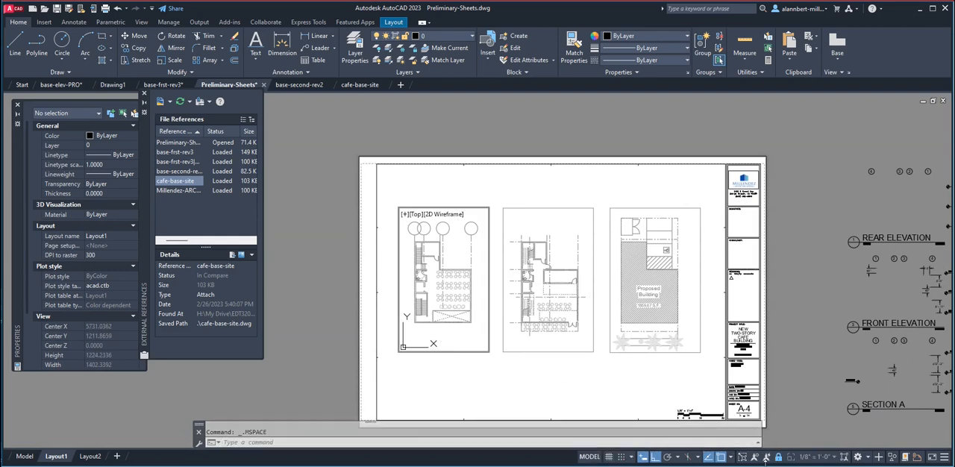
{"action": "left_click", "coordinate": [520, 342]}
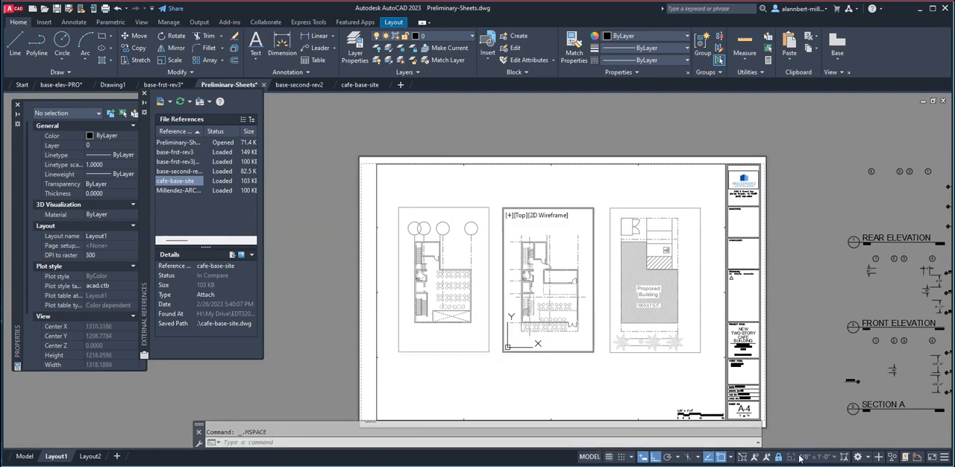
{"action": "left_click", "coordinate": [625, 328]}
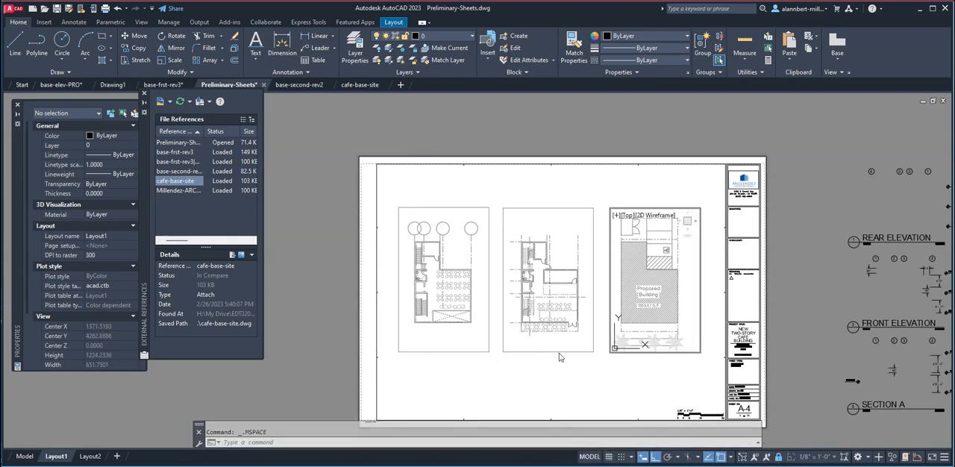
{"action": "double_click", "coordinate": [533, 366]}
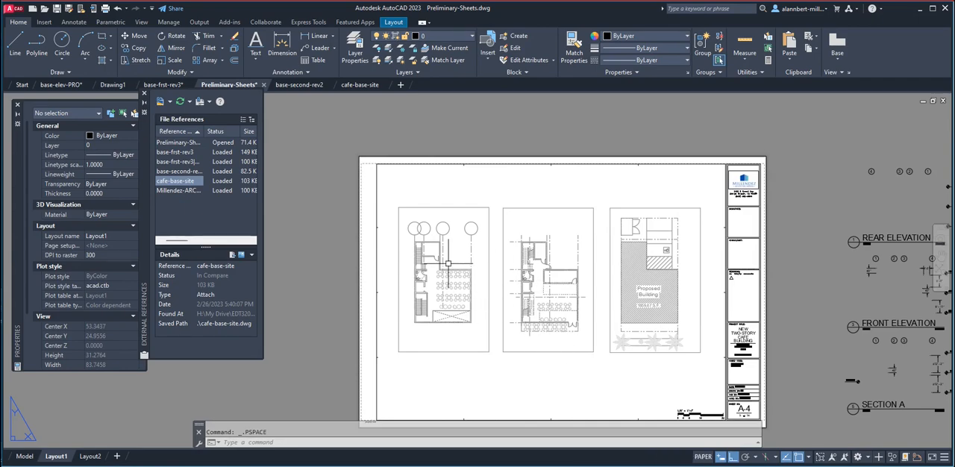
{"action": "scroll", "coordinate": [467, 232], "scroll_direction": "up", "scroll_amount": 5}
{"action": "scroll", "coordinate": [488, 260], "scroll_direction": "down", "scroll_amount": 2}
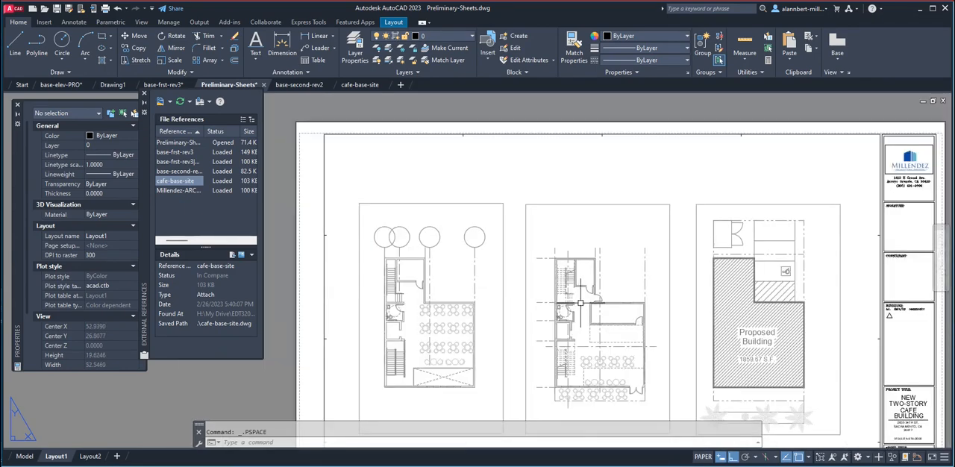
{"action": "scroll", "coordinate": [674, 315], "scroll_direction": "up", "scroll_amount": 3}
{"action": "scroll", "coordinate": [664, 317], "scroll_direction": "down", "scroll_amount": 5}
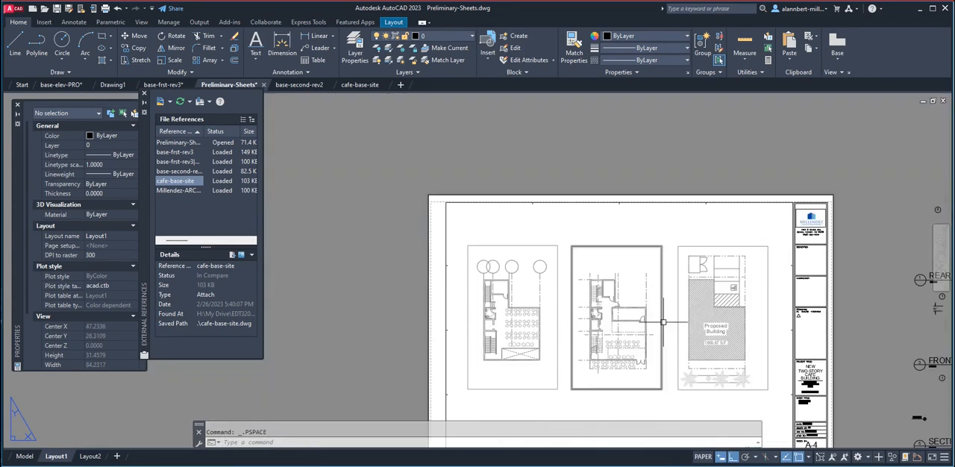
{"action": "middle_click_drag", "start_coordinate": [661, 319], "coordinate": [582, 261]}
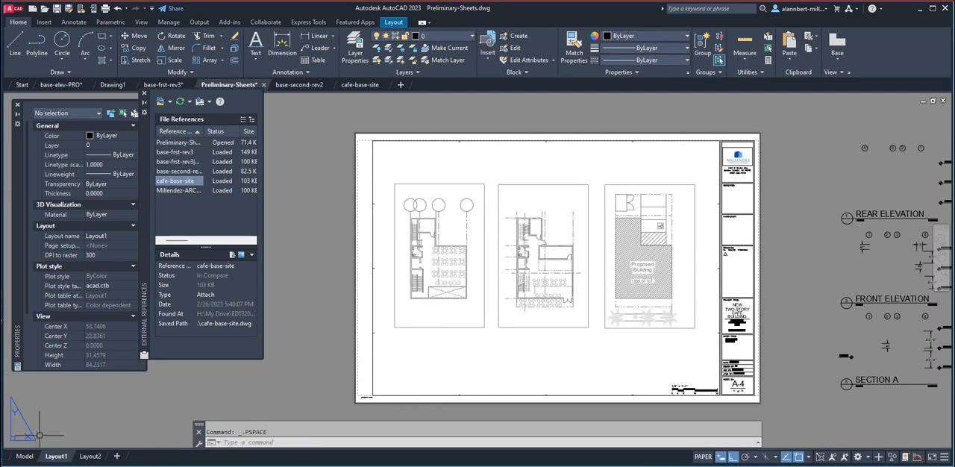
Verify the linetype scale factor in model space without changing it, and review the plans' dashed lines on Layout1.
{"action": "left_click", "coordinate": [25, 456]}
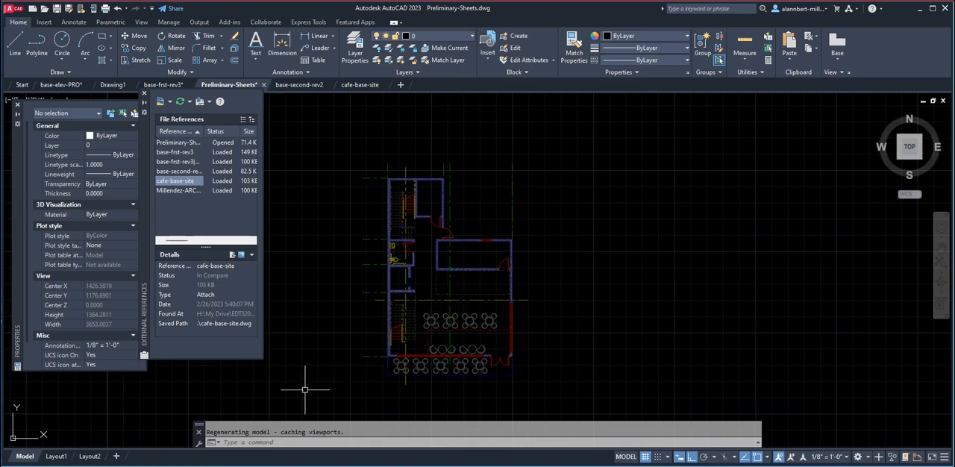
{"action": "key", "text": "Return"}
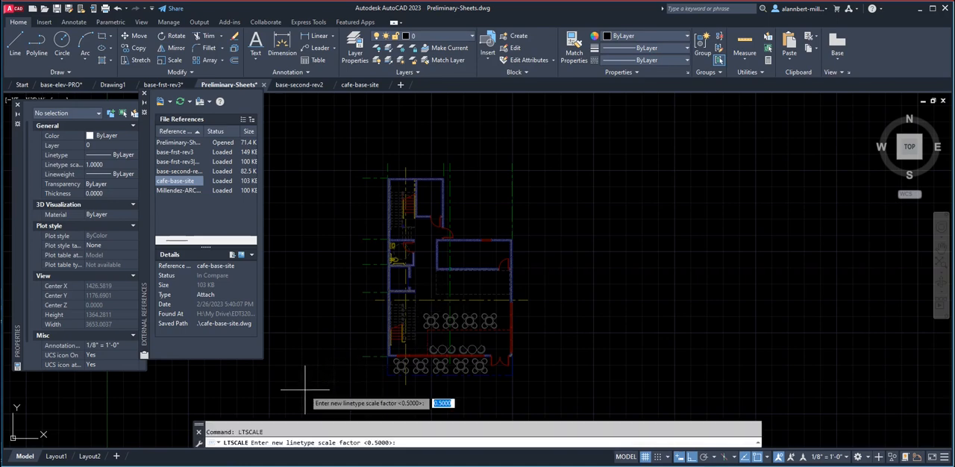
{"action": "key", "text": "Return"}
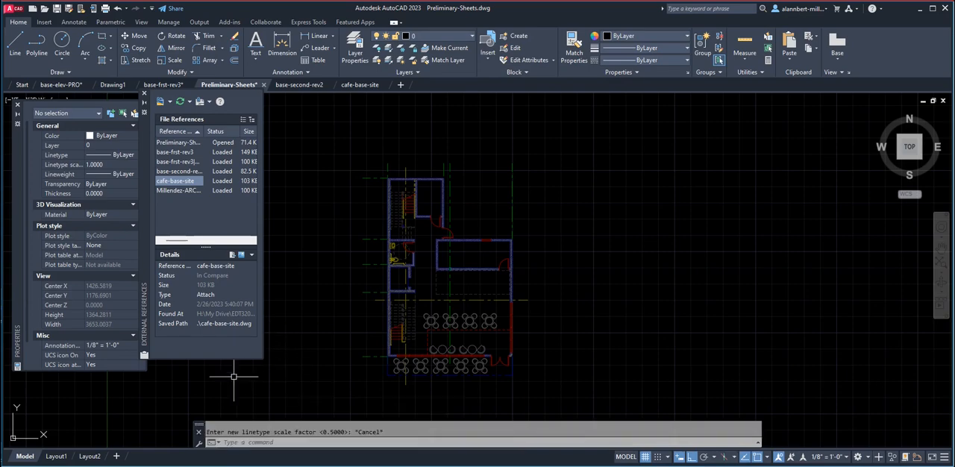
{"action": "left_click", "coordinate": [56, 456]}
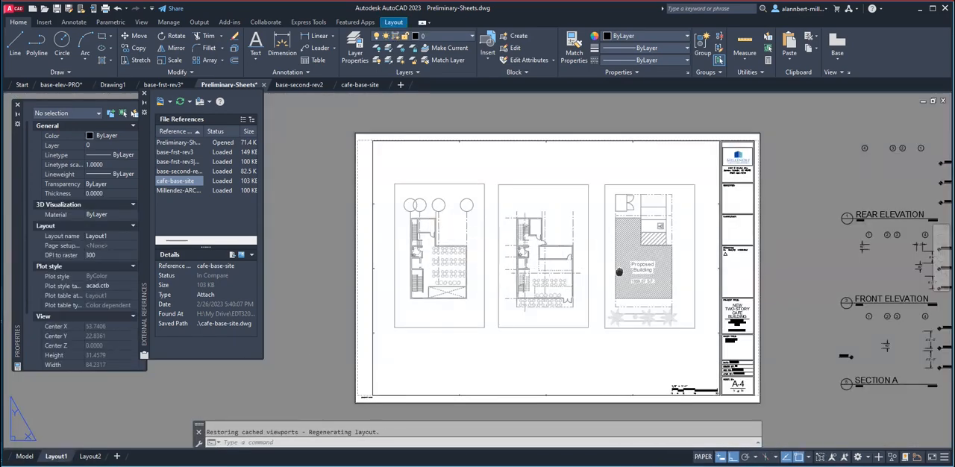
{"action": "middle_click_drag", "start_coordinate": [606, 269], "coordinate": [552, 235]}
{"action": "scroll", "coordinate": [388, 172], "scroll_direction": "up", "scroll_amount": 4}
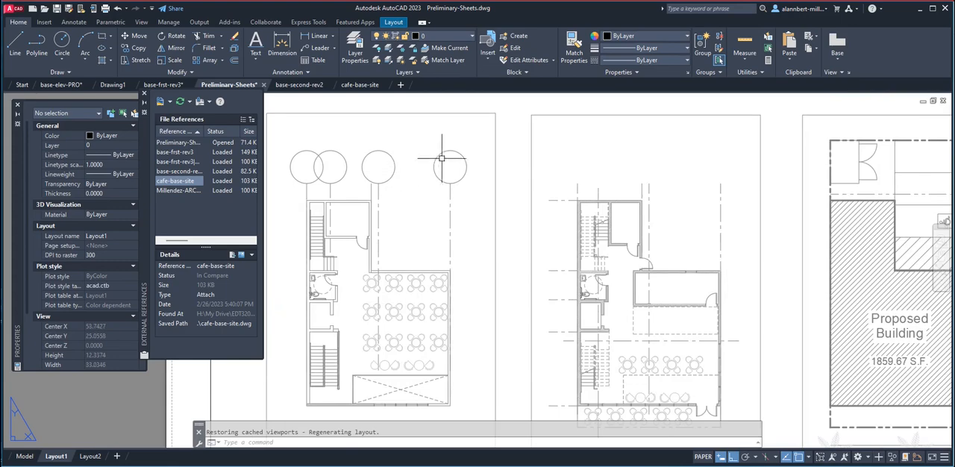
{"action": "scroll", "coordinate": [444, 168], "scroll_direction": "down", "scroll_amount": 6}
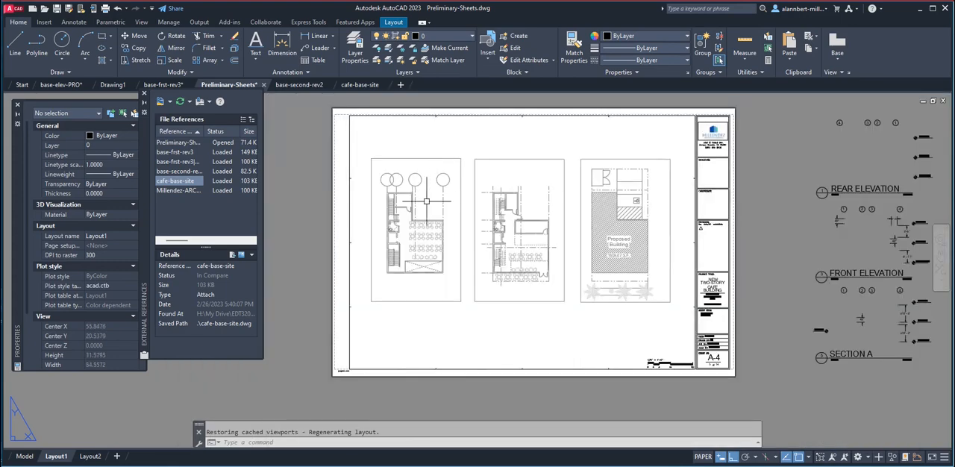
{"action": "double_click", "coordinate": [427, 201]}
{"action": "left_click", "coordinate": [438, 179]}
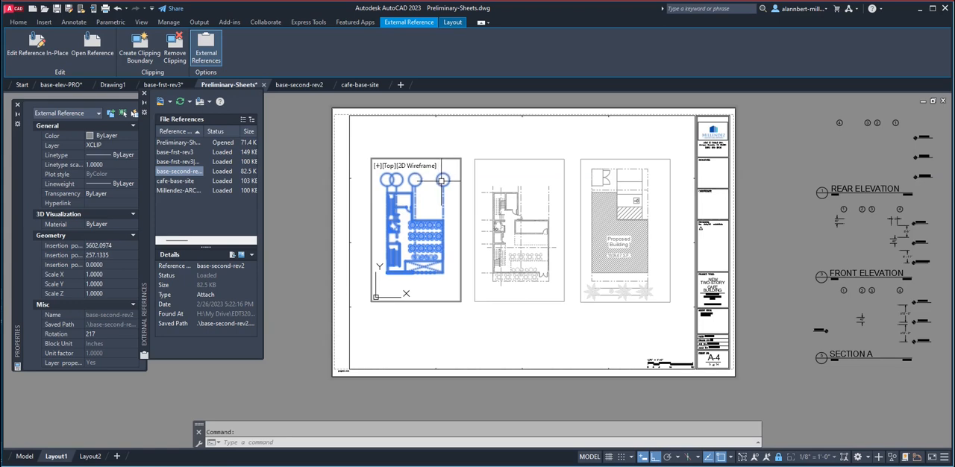
{"action": "double_click", "coordinate": [438, 179]}
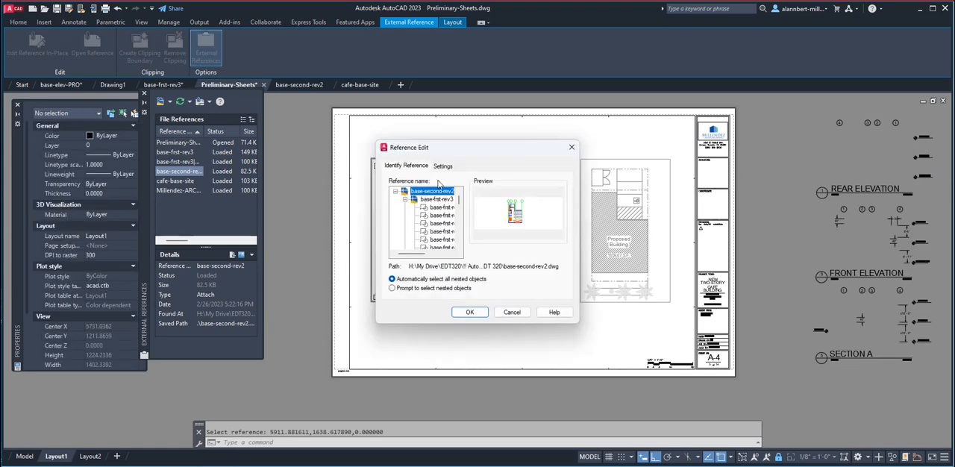
{"action": "left_click_drag", "start_coordinate": [422, 254], "coordinate": [437, 257]}
{"action": "scroll", "coordinate": [434, 241], "scroll_direction": "down", "scroll_amount": 3}
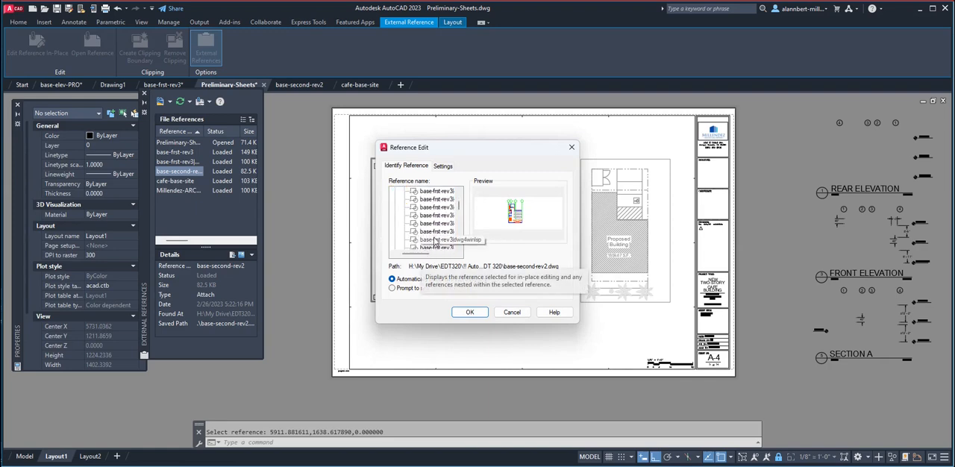
{"action": "scroll", "coordinate": [434, 241], "scroll_direction": "down", "scroll_amount": 3}
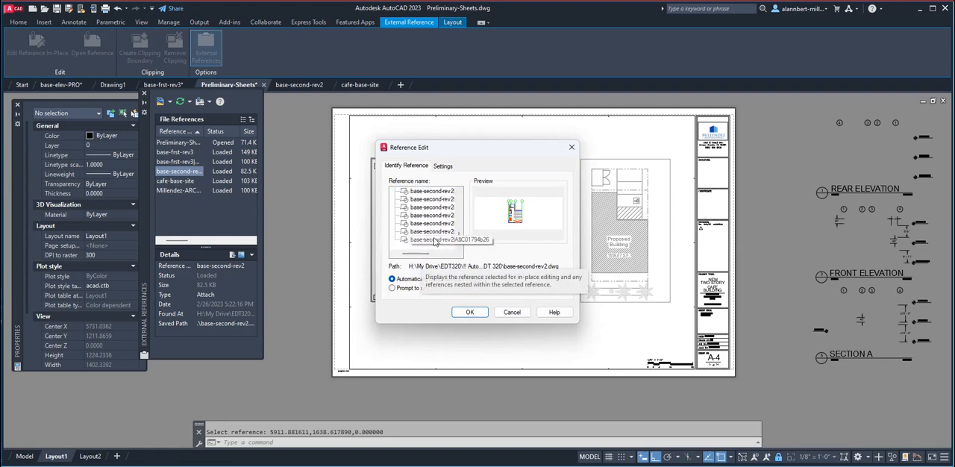
{"action": "scroll", "coordinate": [435, 241], "scroll_direction": "up", "scroll_amount": 5}
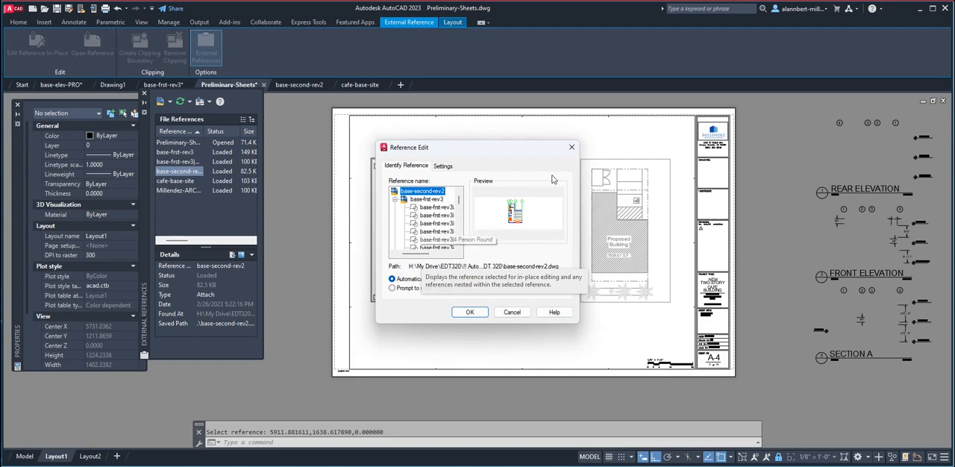
{"action": "left_click", "coordinate": [571, 147]}
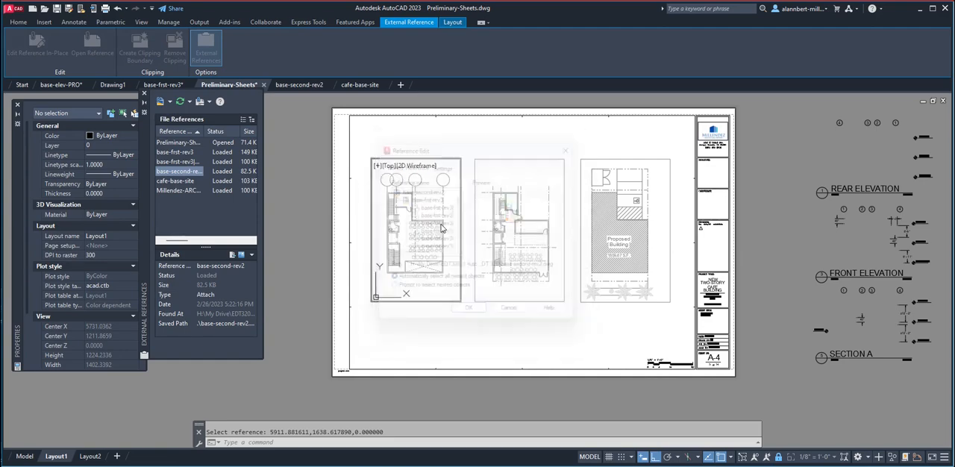
{"action": "double_click", "coordinate": [425, 333]}
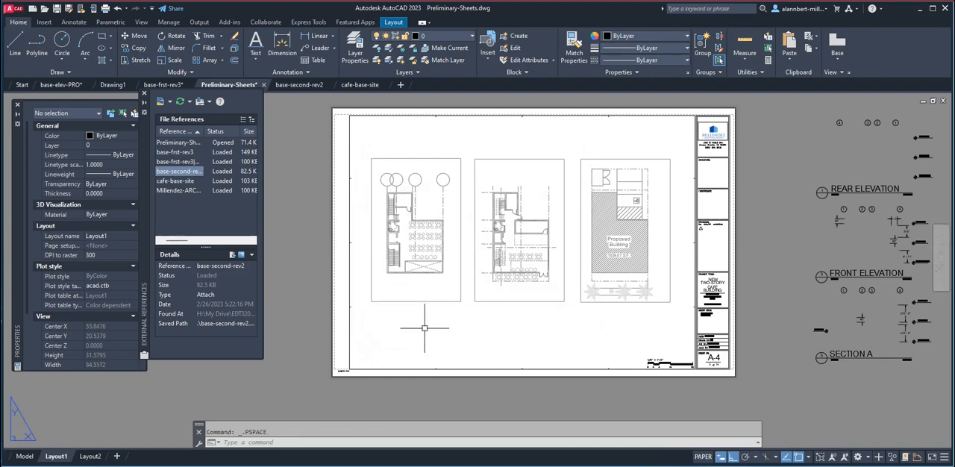
Switch to the base-second-rev2 drawing and check the properties of the grid bubble circle at the far end of the row.
{"action": "left_click", "coordinate": [300, 85]}
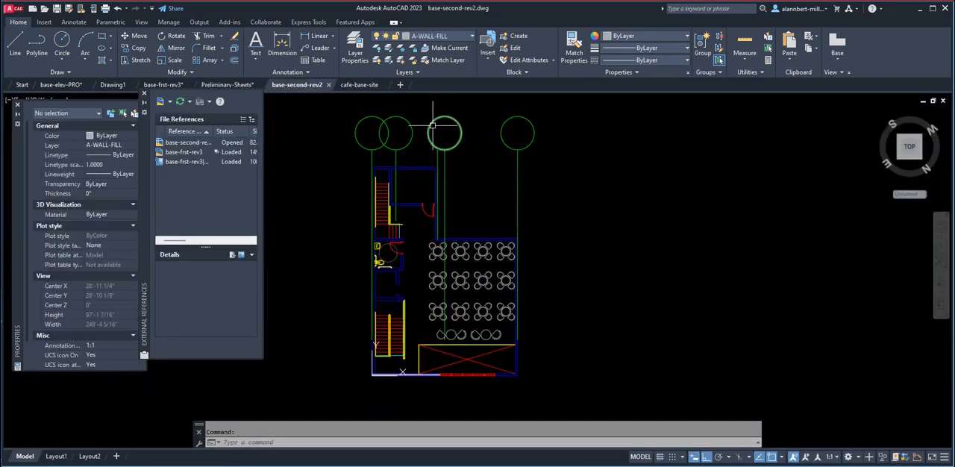
{"action": "left_click", "coordinate": [507, 120]}
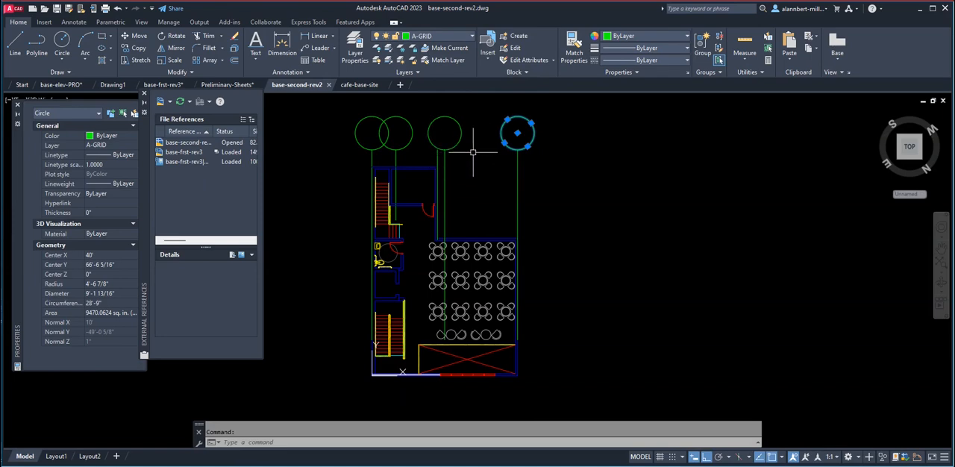
{"action": "key", "text": "Escape"}
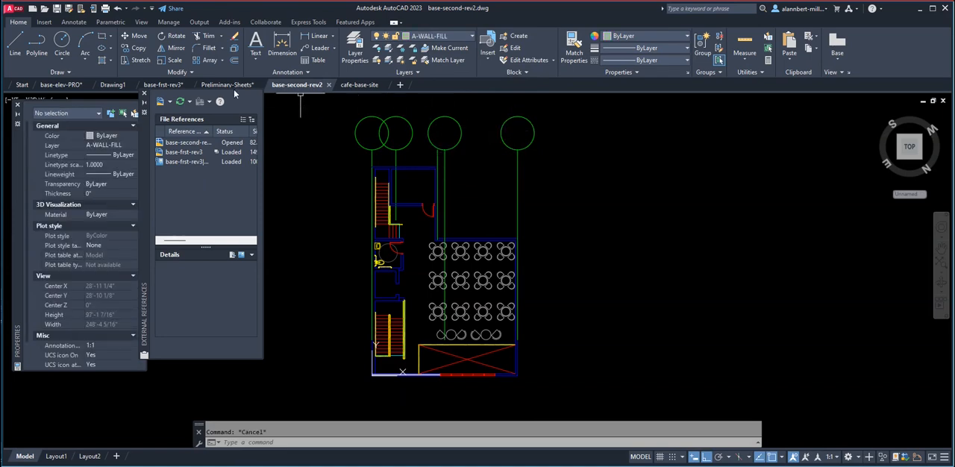
In the base-frst-rev3 drawing, turn on the VPORT layer and save the file.
{"action": "left_click", "coordinate": [176, 84]}
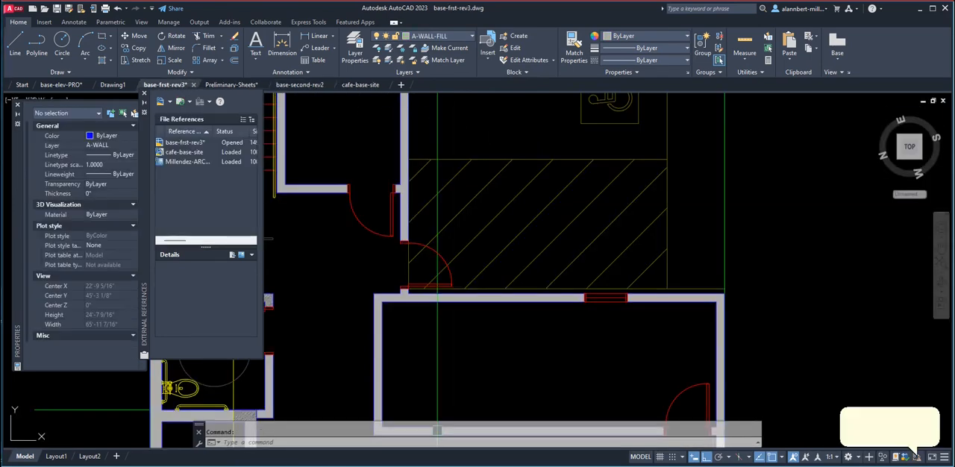
{"action": "scroll", "coordinate": [413, 183], "scroll_direction": "down", "scroll_amount": 5}
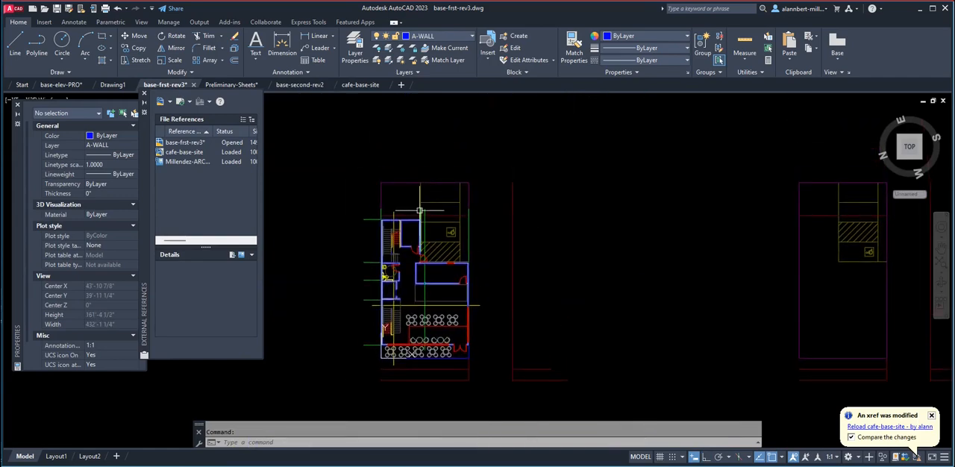
{"action": "left_click", "coordinate": [429, 39]}
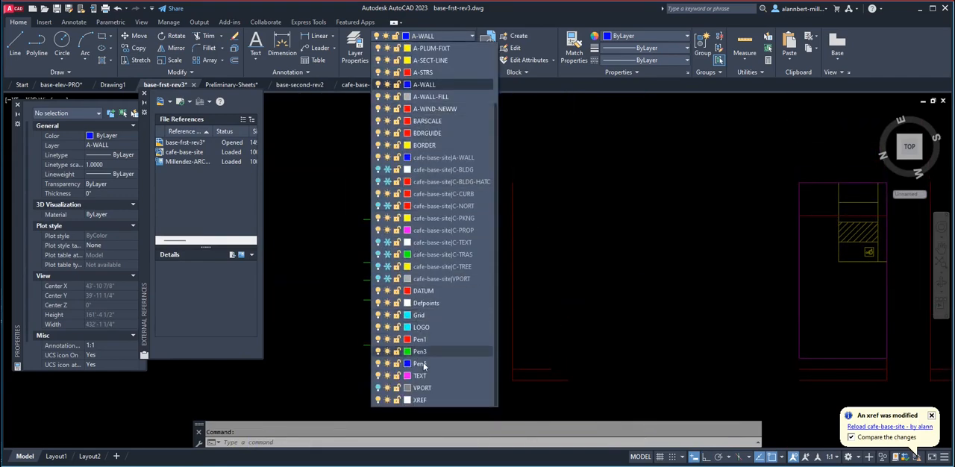
{"action": "left_click", "coordinate": [379, 388]}
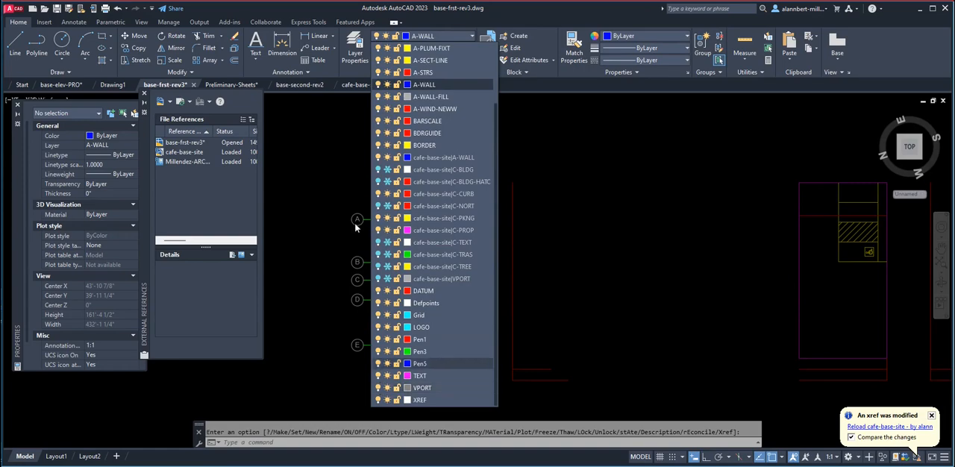
{"action": "left_click", "coordinate": [345, 241]}
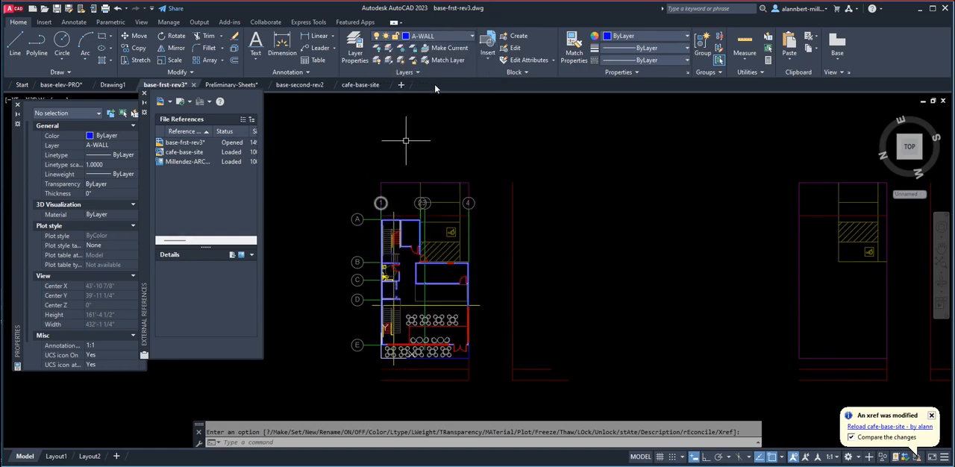
{"action": "left_click", "coordinate": [441, 33]}
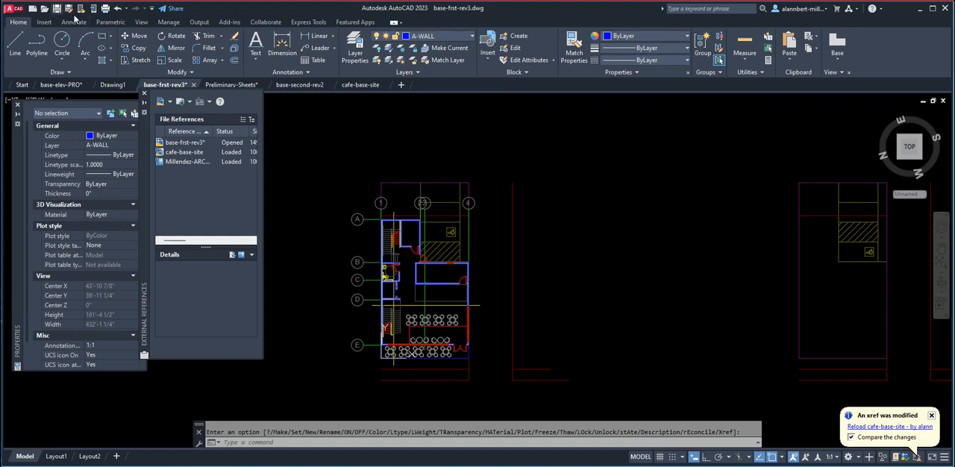
{"action": "key", "text": "ctrl+s"}
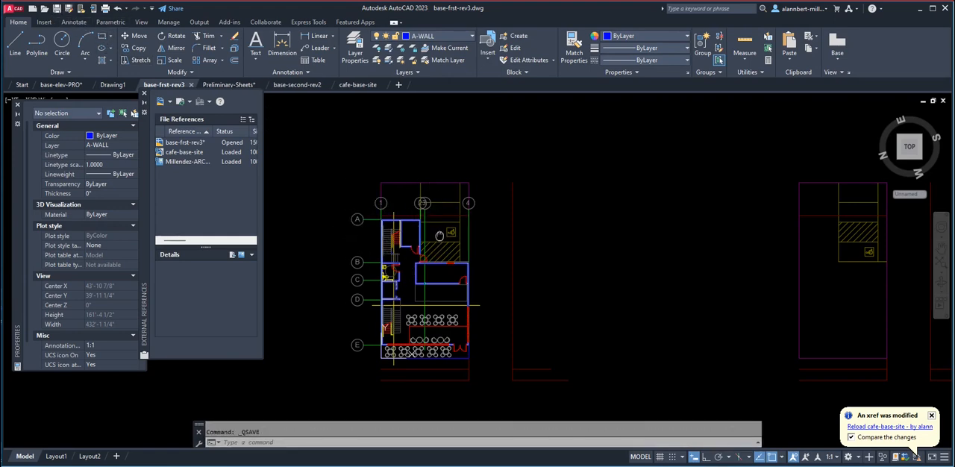
Return to the base-second-rev2 drawing and erase the four empty grid bubble circles above the second-floor plan.
{"action": "middle_click_drag", "start_coordinate": [361, 207], "coordinate": [364, 171]}
{"action": "left_click", "coordinate": [295, 86]}
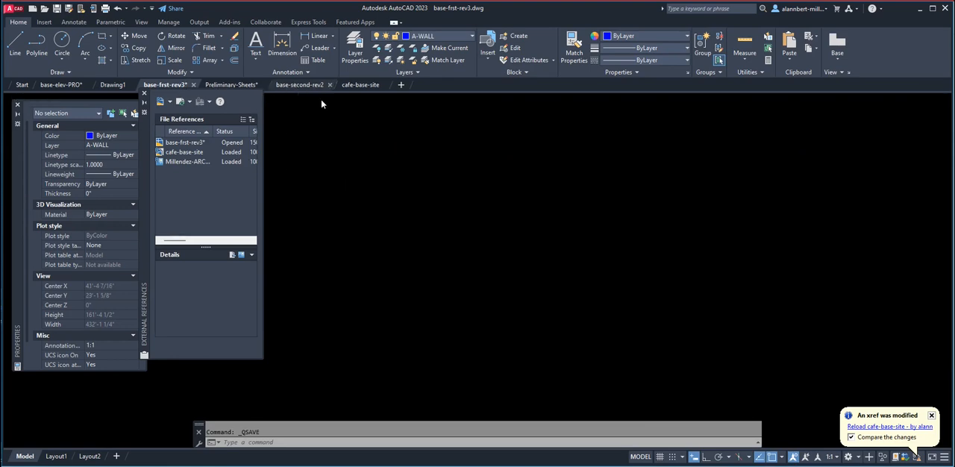
{"action": "scroll", "coordinate": [441, 164], "scroll_direction": "down", "scroll_amount": 3}
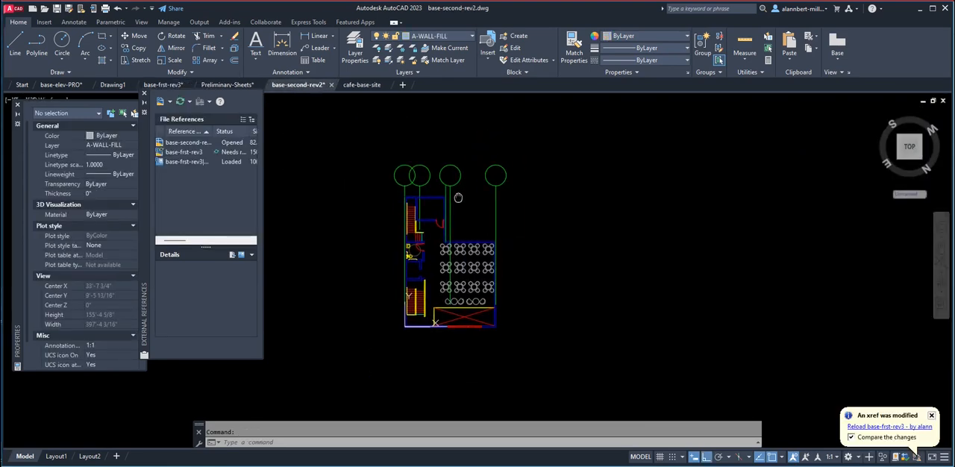
{"action": "type", "text": "e"}
{"action": "key", "text": "Return"}
{"action": "left_click", "coordinate": [524, 177]}
{"action": "left_click", "coordinate": [354, 191]}
{"action": "key", "text": "Return"}
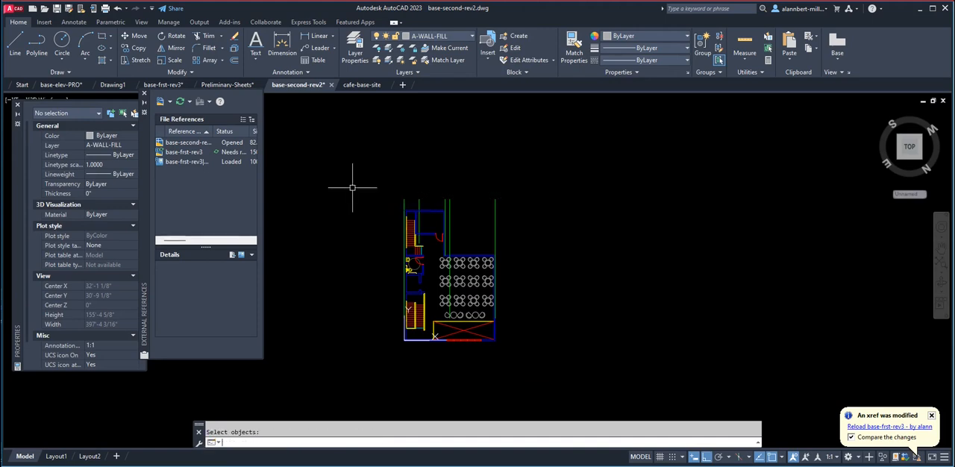
Reload the base-frst-rev3 external reference in base-second-rev2.
{"action": "left_click", "coordinate": [197, 153]}
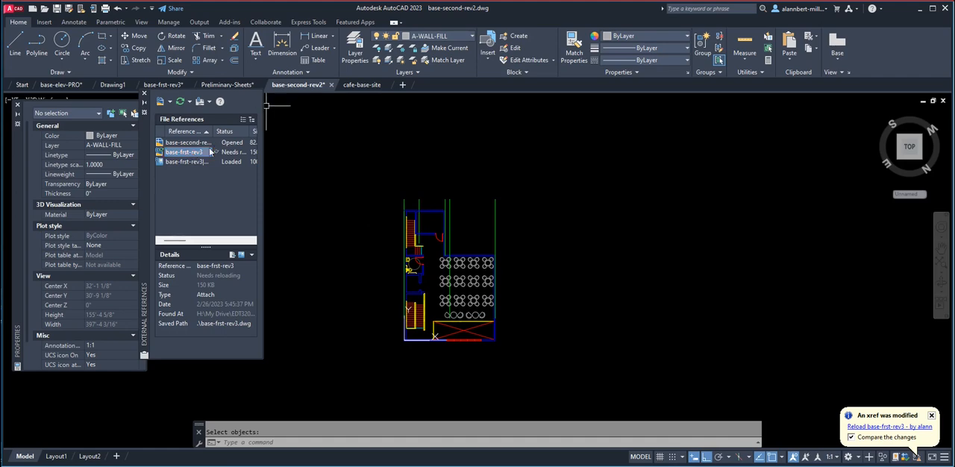
{"action": "right_click", "coordinate": [199, 156]}
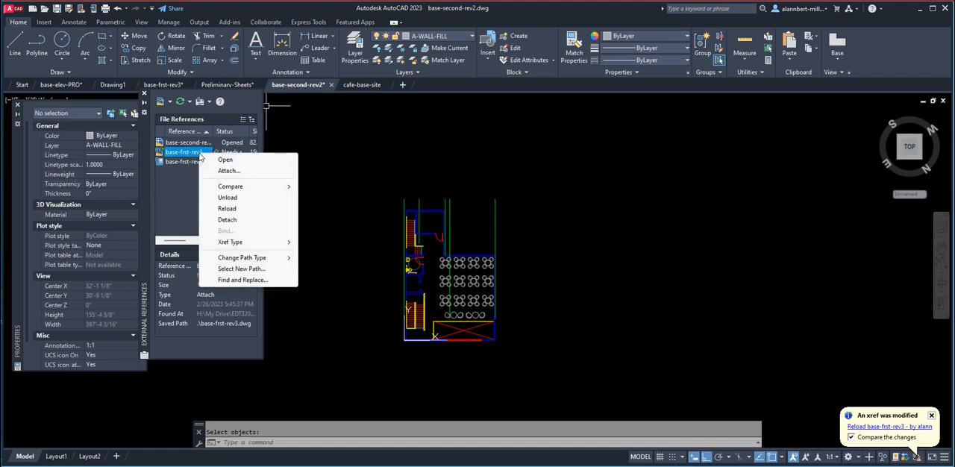
{"action": "left_click", "coordinate": [228, 209]}
{"action": "left_click", "coordinate": [521, 216]}
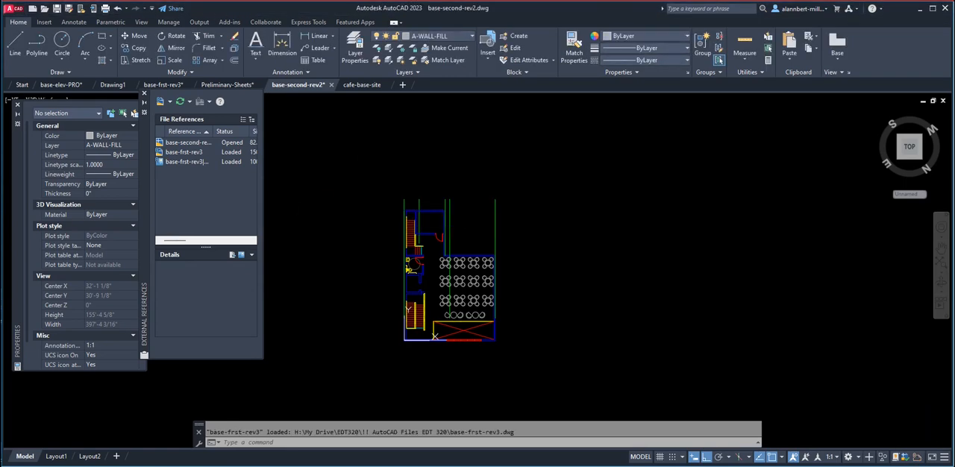
{"action": "left_click", "coordinate": [528, 107]}
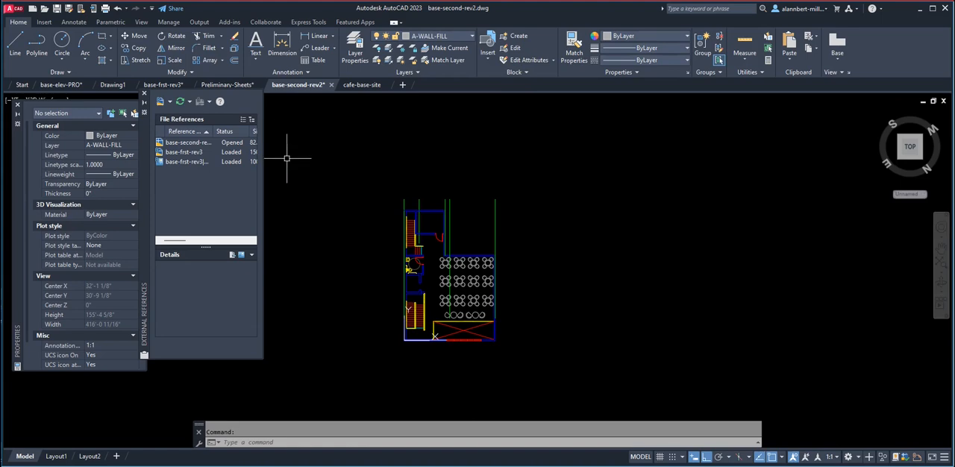
Thaw the XREF layer in base-second-rev2 to display the referenced first-floor plan with its grid bubbles.
{"action": "left_click", "coordinate": [429, 35]}
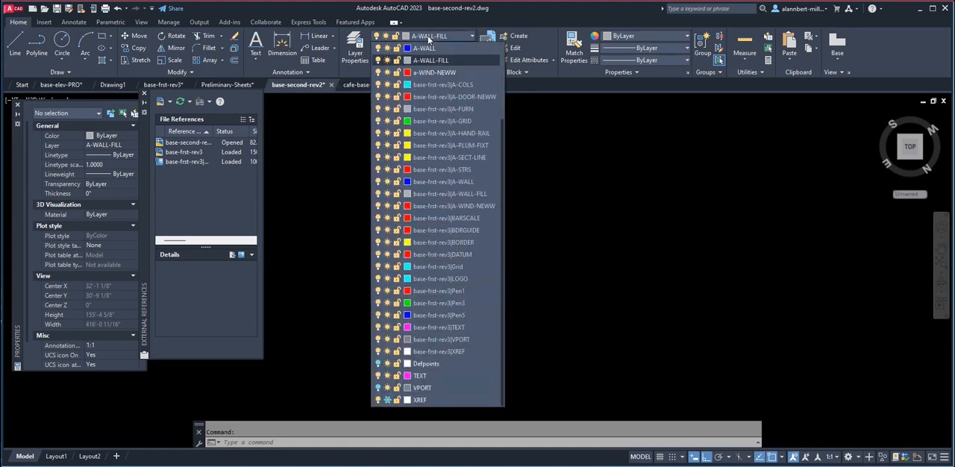
{"action": "left_click", "coordinate": [387, 400]}
{"action": "left_click", "coordinate": [623, 312]}
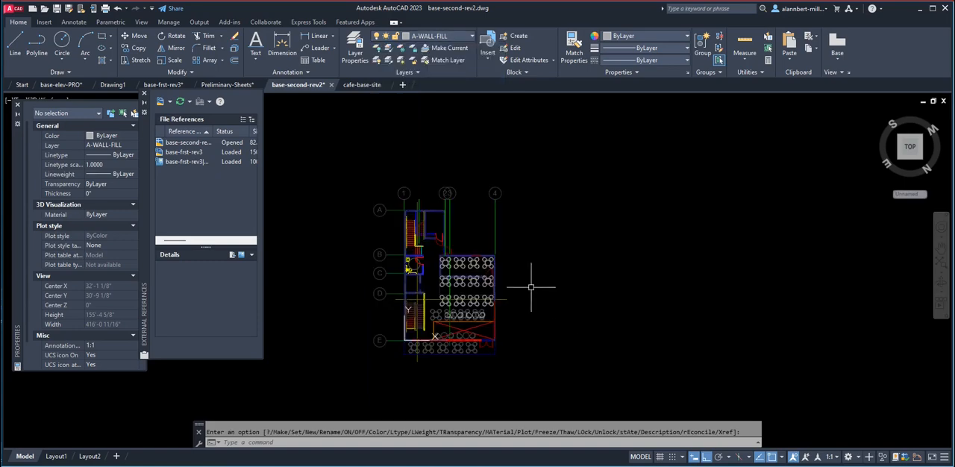
Erase the short vertical A-GRID line running through the upper stair between grid bubbles 1 and 2.
{"action": "scroll", "coordinate": [432, 211], "scroll_direction": "up", "scroll_amount": 4}
{"action": "scroll", "coordinate": [426, 190], "scroll_direction": "up", "scroll_amount": 2}
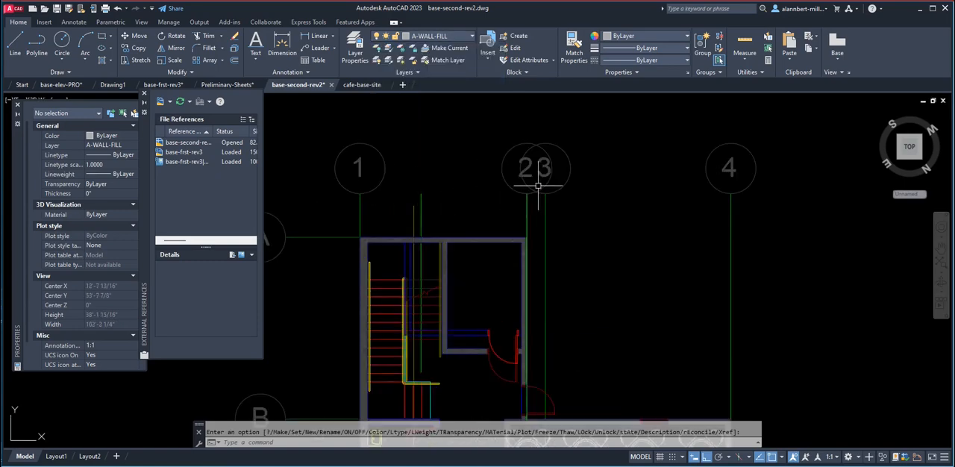
{"action": "scroll", "coordinate": [541, 182], "scroll_direction": "down", "scroll_amount": 2}
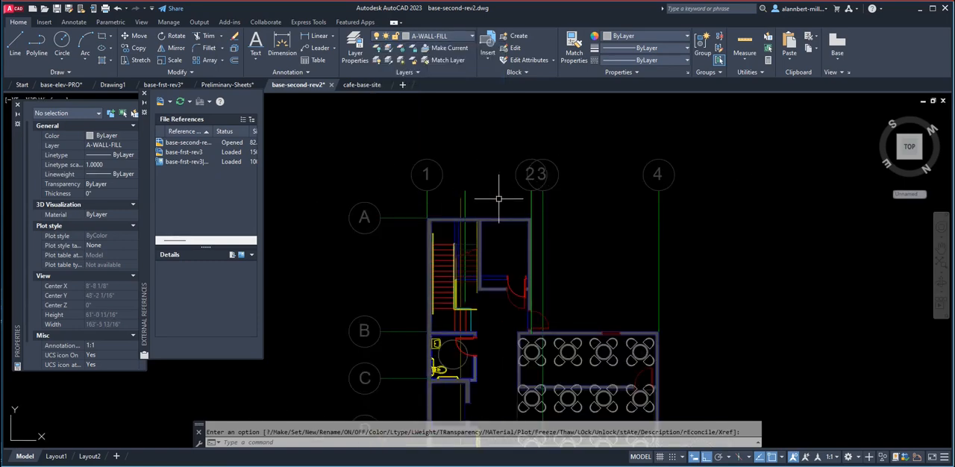
{"action": "scroll", "coordinate": [499, 199], "scroll_direction": "down", "scroll_amount": 3}
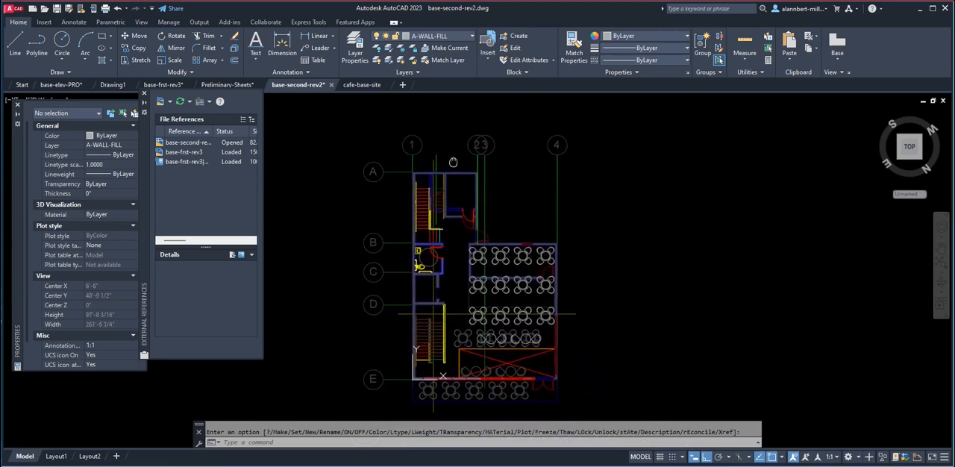
{"action": "scroll", "coordinate": [428, 170], "scroll_direction": "up", "scroll_amount": 3}
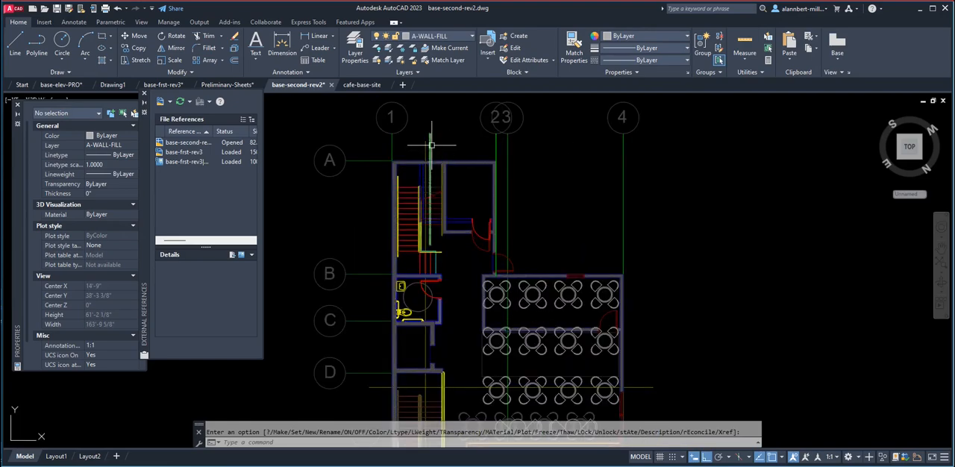
{"action": "left_click", "coordinate": [430, 140]}
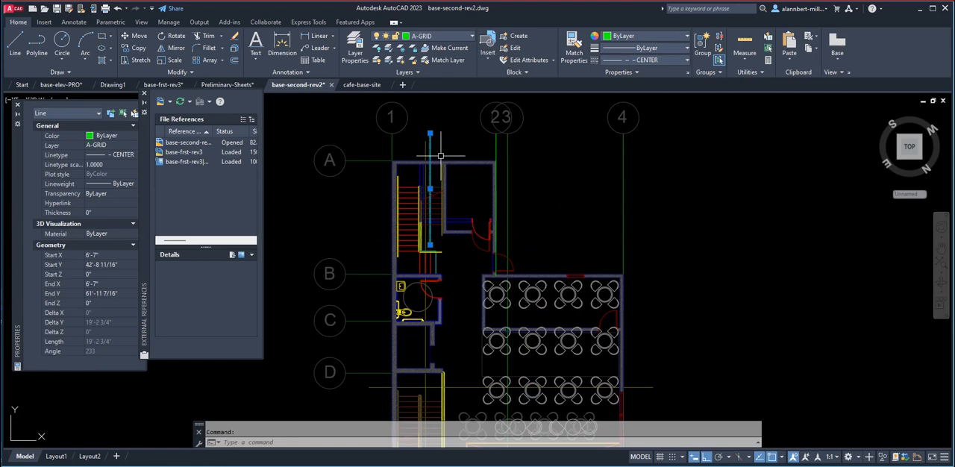
{"action": "key", "text": "Delete"}
{"action": "middle_click_drag", "start_coordinate": [492, 152], "coordinate": [493, 166]}
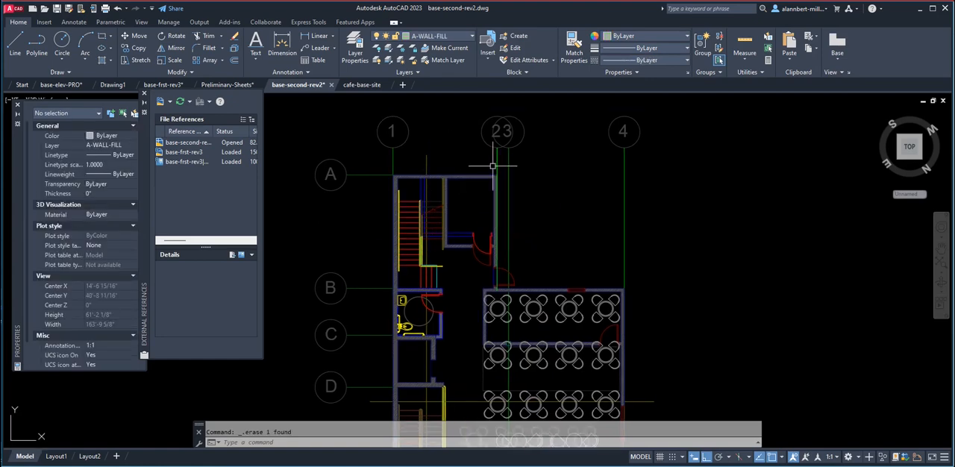
{"action": "scroll", "coordinate": [492, 165], "scroll_direction": "down", "scroll_amount": 4}
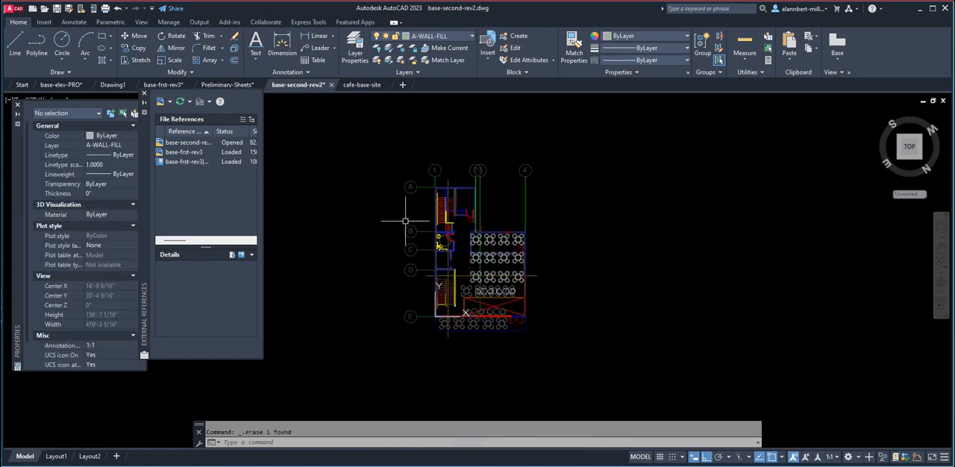
{"action": "scroll", "coordinate": [431, 258], "scroll_direction": "up", "scroll_amount": 4}
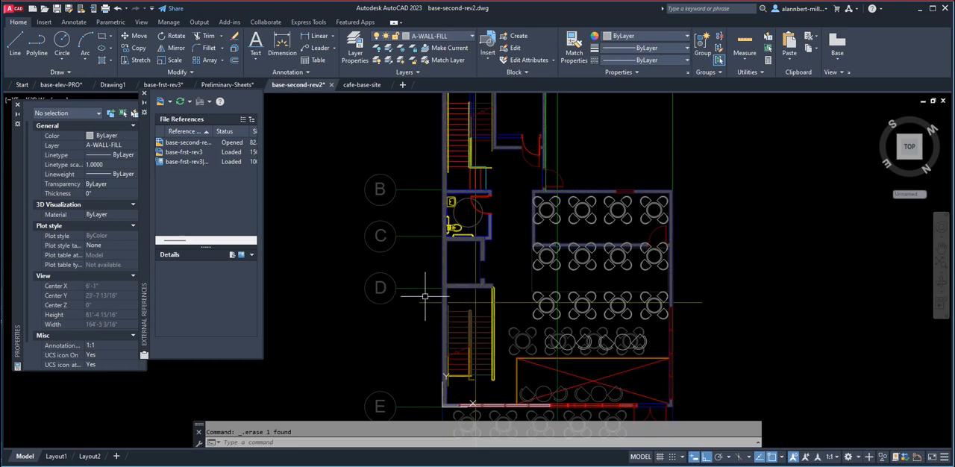
{"action": "middle_click_drag", "start_coordinate": [433, 299], "coordinate": [405, 264]}
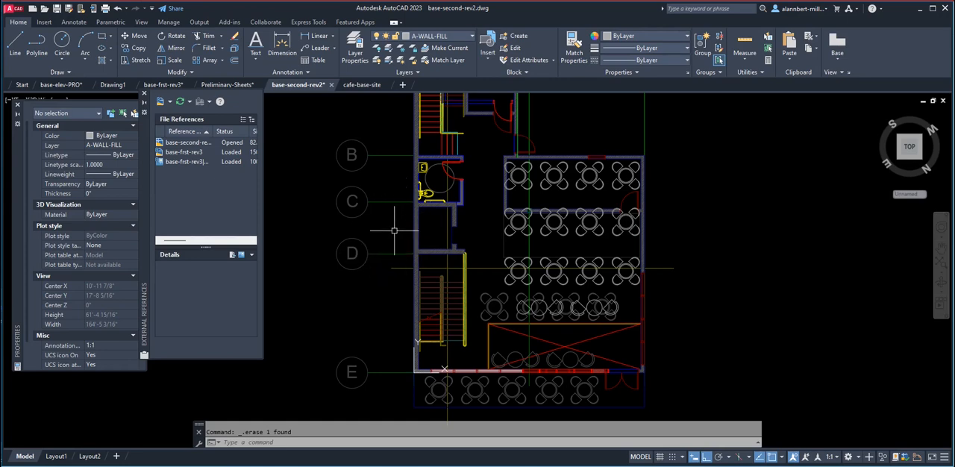
Erase the vertical A-GRID line at grid 2 running along the outer wall of the room beside the upper stair.
{"action": "scroll", "coordinate": [394, 231], "scroll_direction": "down", "scroll_amount": 3}
{"action": "scroll", "coordinate": [443, 157], "scroll_direction": "up", "scroll_amount": 3}
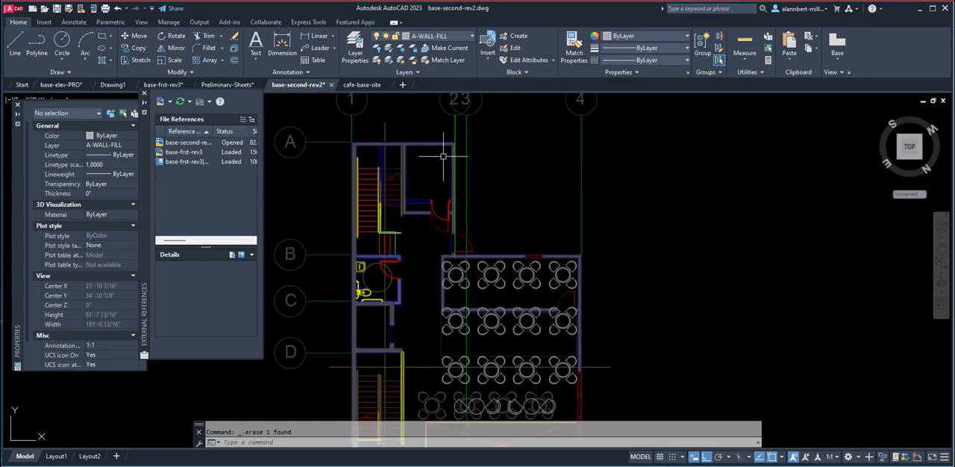
{"action": "scroll", "coordinate": [443, 156], "scroll_direction": "up", "scroll_amount": 4}
{"action": "left_click", "coordinate": [447, 128]}
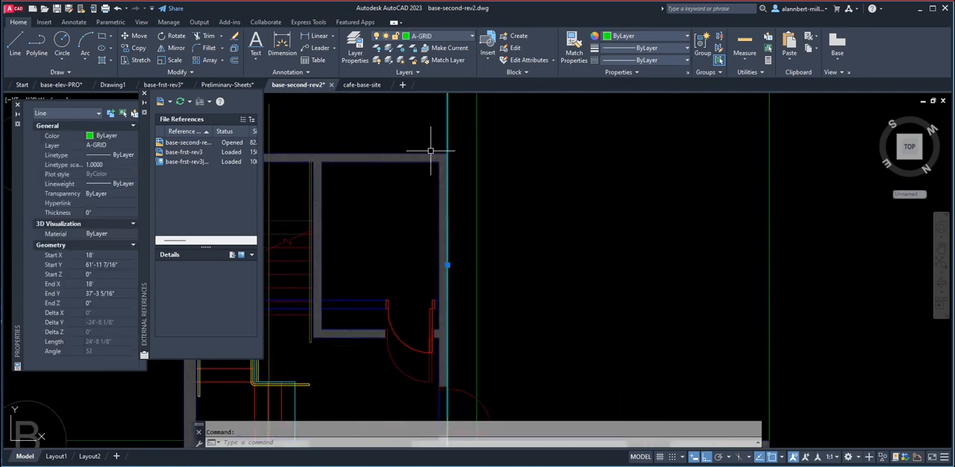
{"action": "key", "text": "Delete"}
{"action": "scroll", "coordinate": [452, 158], "scroll_direction": "down", "scroll_amount": 3}
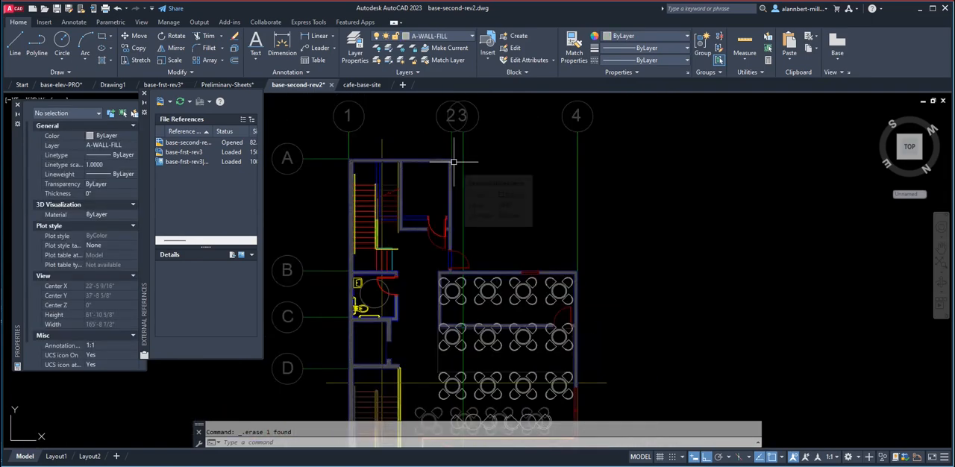
{"action": "key", "text": "Return"}
{"action": "key", "text": "Return"}
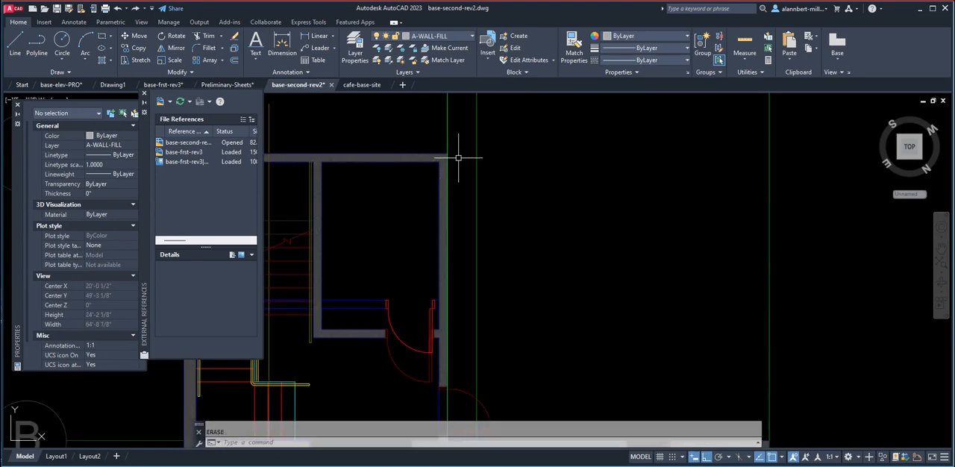
Save base-second-rev2, then reload the changed external references in the Preliminary-Sheets drawing and end the Xref comparison.
{"action": "scroll", "coordinate": [462, 161], "scroll_direction": "down", "scroll_amount": 4}
{"action": "scroll", "coordinate": [496, 189], "scroll_direction": "down", "scroll_amount": 2}
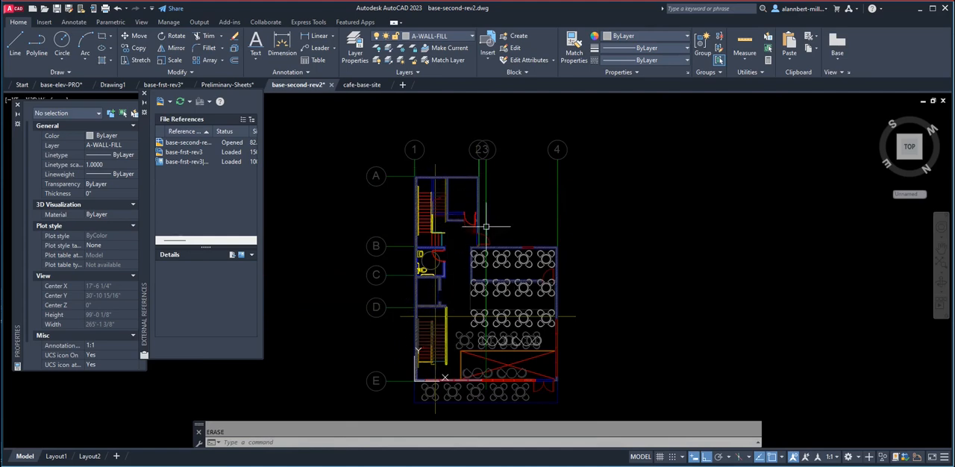
{"action": "left_click", "coordinate": [57, 9]}
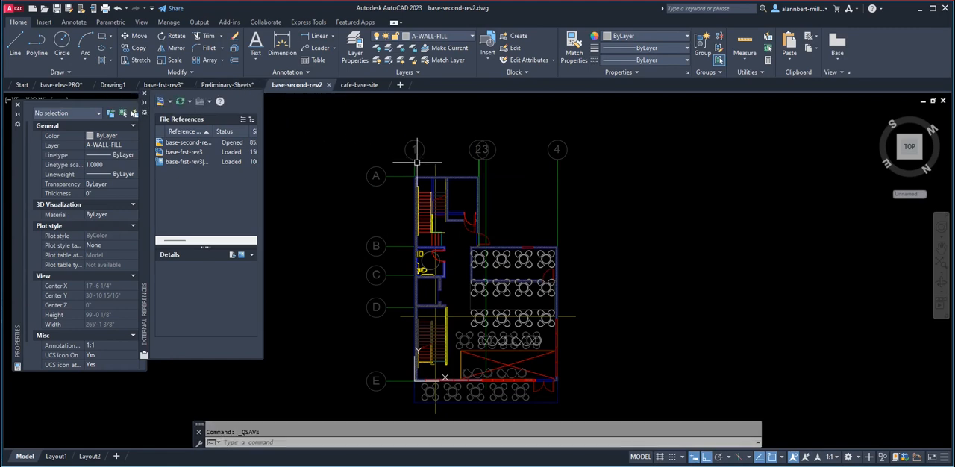
{"action": "left_click", "coordinate": [225, 85]}
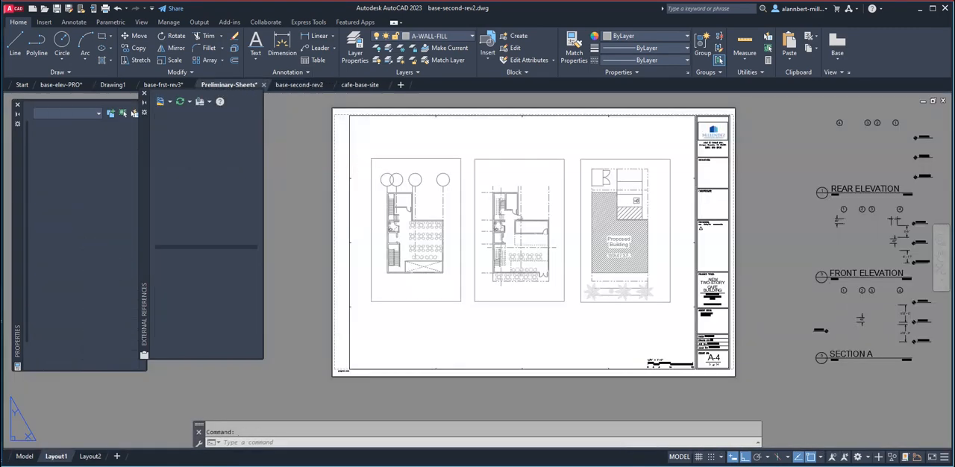
{"action": "left_click", "coordinate": [871, 428]}
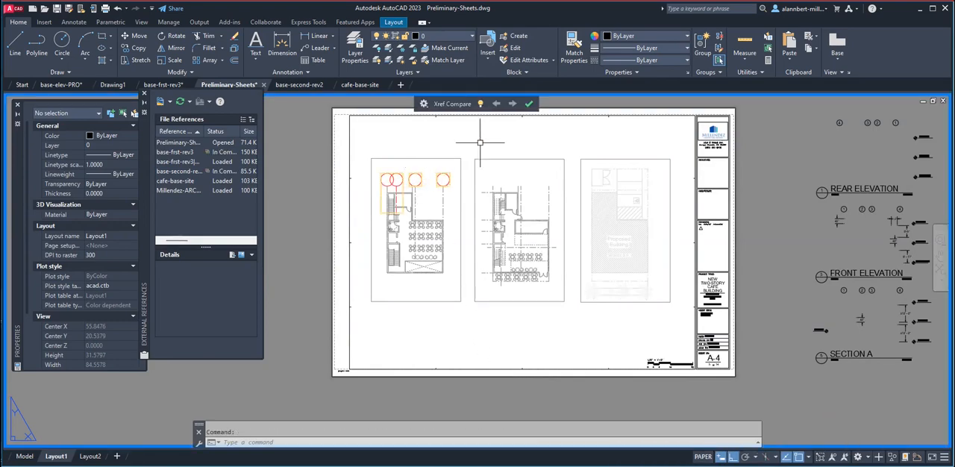
{"action": "left_click", "coordinate": [528, 104]}
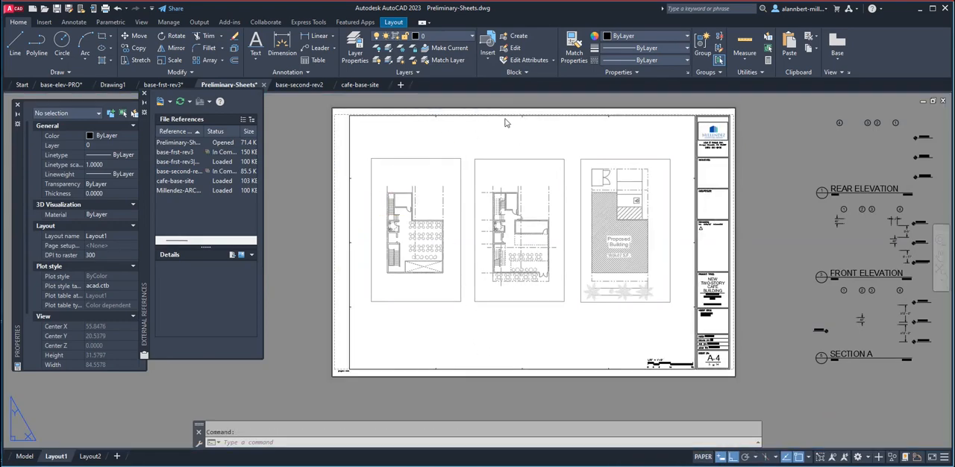
Draw a vertical line about 3.06 units long upward from the second-floor plan's first grid line on Layout1.
{"action": "scroll", "coordinate": [420, 193], "scroll_direction": "up", "scroll_amount": 5}
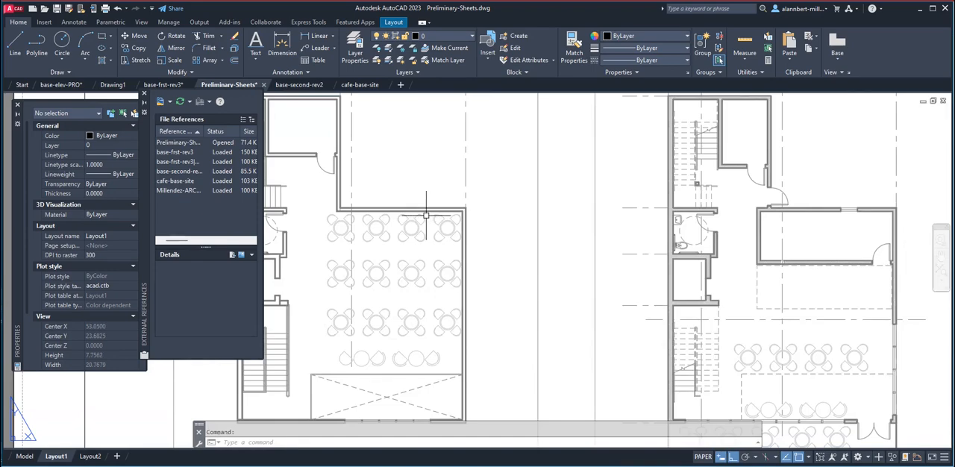
{"action": "scroll", "coordinate": [441, 217], "scroll_direction": "down", "scroll_amount": 4}
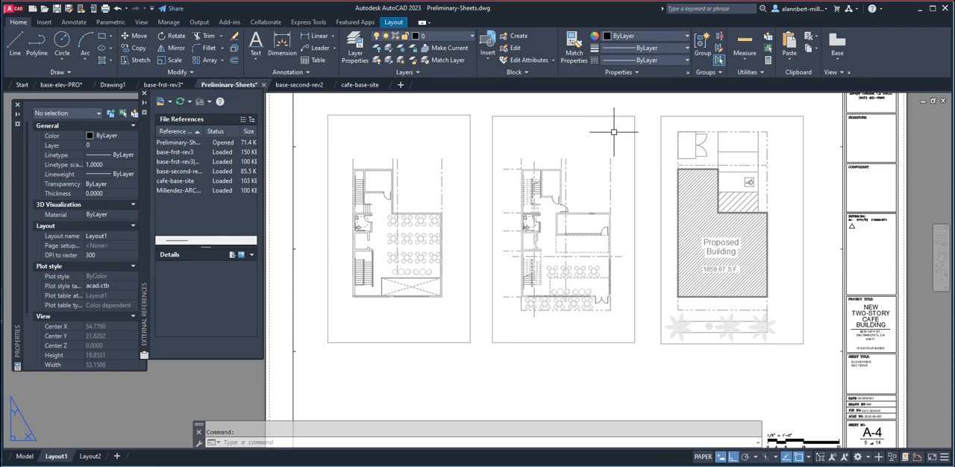
{"action": "scroll", "coordinate": [612, 151], "scroll_direction": "down", "scroll_amount": 5}
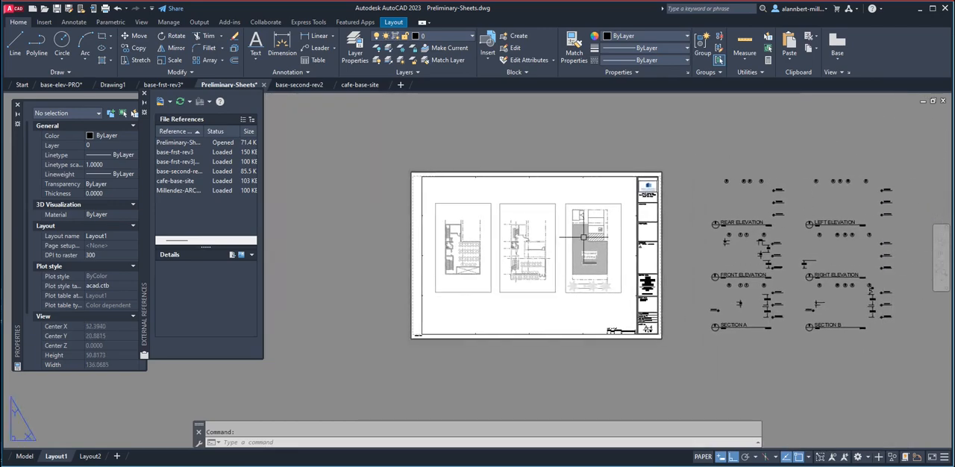
{"action": "scroll", "coordinate": [734, 198], "scroll_direction": "up", "scroll_amount": 3}
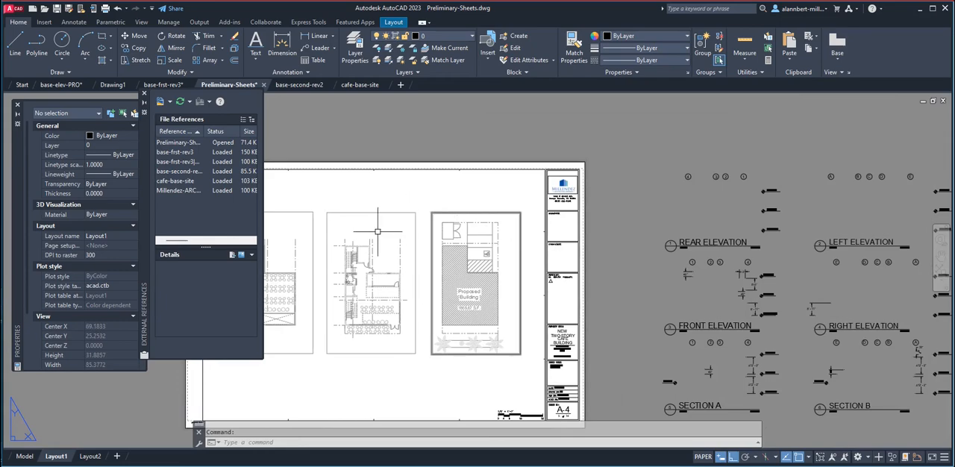
{"action": "middle_click_drag", "start_coordinate": [376, 219], "coordinate": [495, 232]}
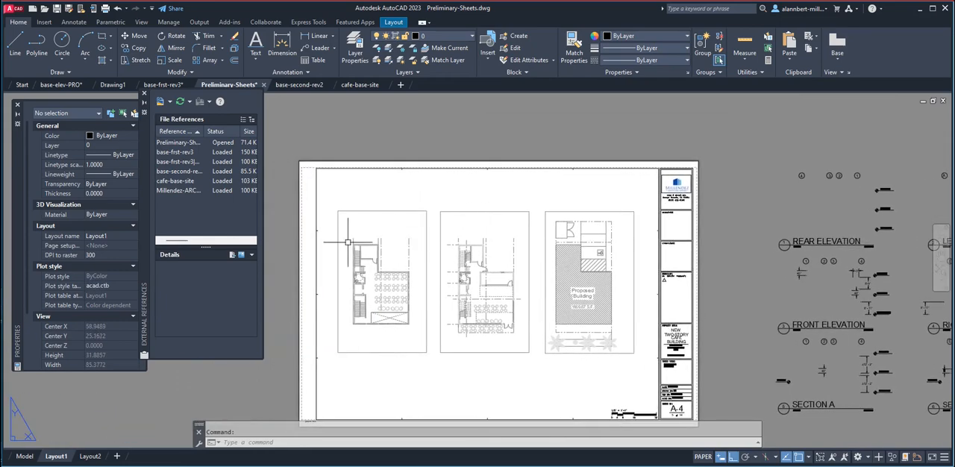
{"action": "scroll", "coordinate": [359, 240], "scroll_direction": "up", "scroll_amount": 2}
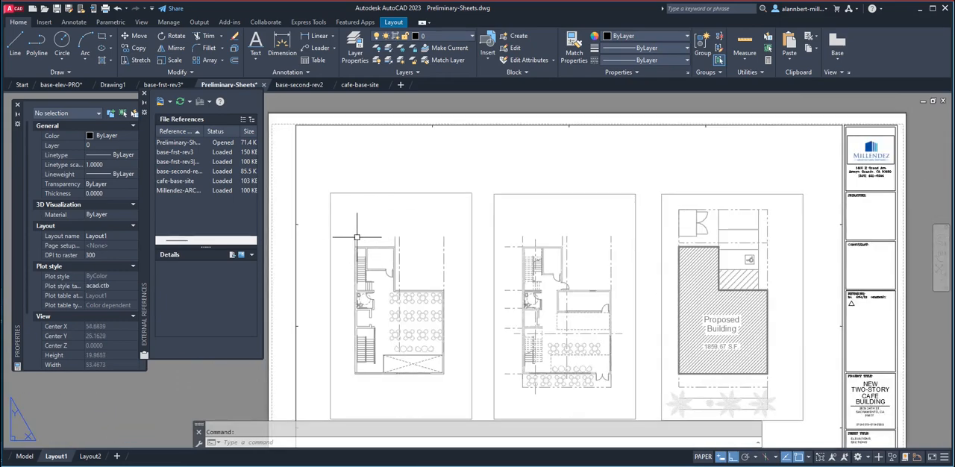
{"action": "type", "text": "l"}
{"action": "key", "text": "Return"}
{"action": "left_click", "coordinate": [357, 236]}
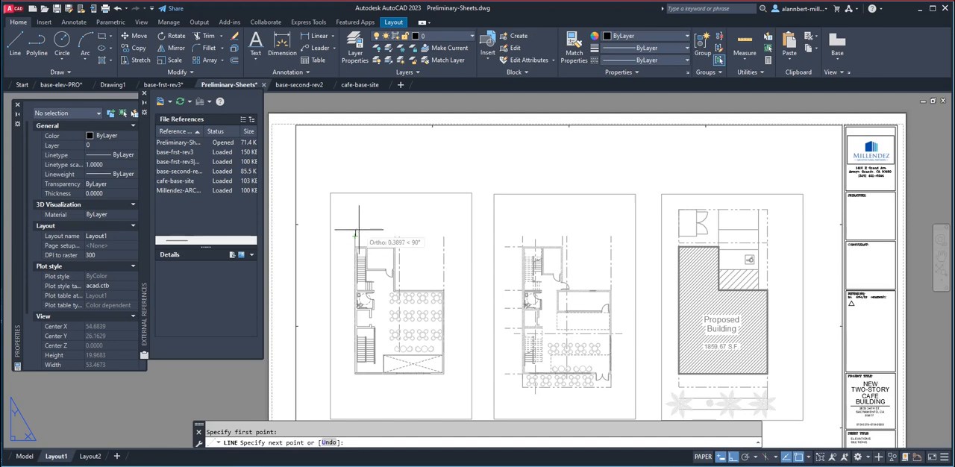
{"action": "left_click", "coordinate": [360, 185]}
{"action": "key", "text": "Return"}
{"action": "key", "text": "Return"}
{"action": "left_click", "coordinate": [397, 236]}
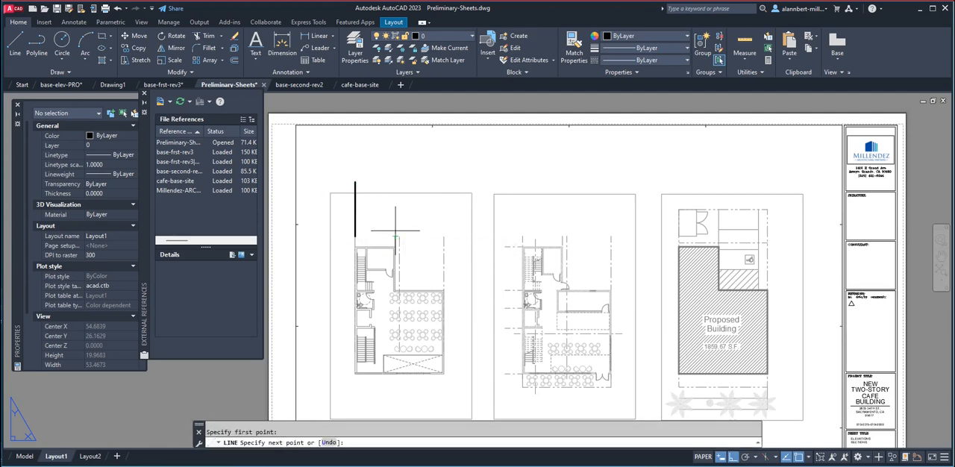
{"action": "key", "text": "Escape"}
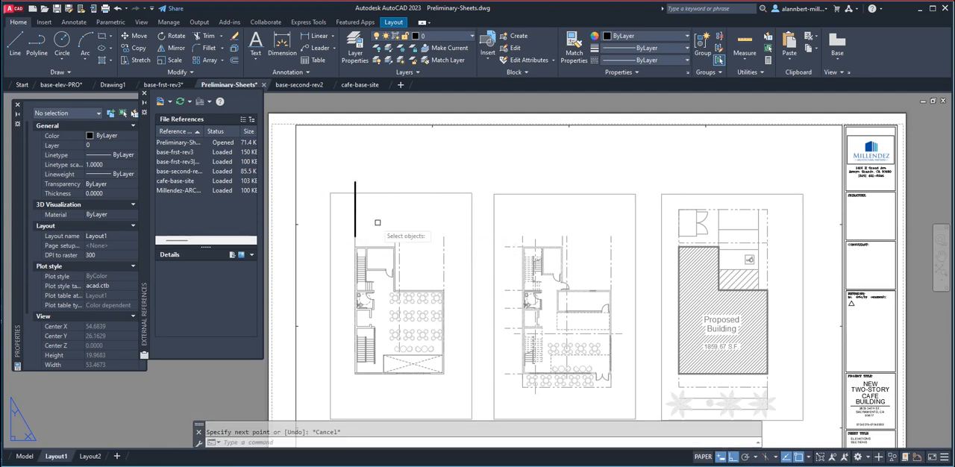
Copy the vertical line onto the upper ends of the second-floor plan's other three vertical grid lines.
{"action": "type", "text": "co"}
{"action": "key", "text": "Return"}
{"action": "left_click", "coordinate": [356, 223]}
{"action": "key", "text": "Return"}
{"action": "left_click", "coordinate": [356, 236]}
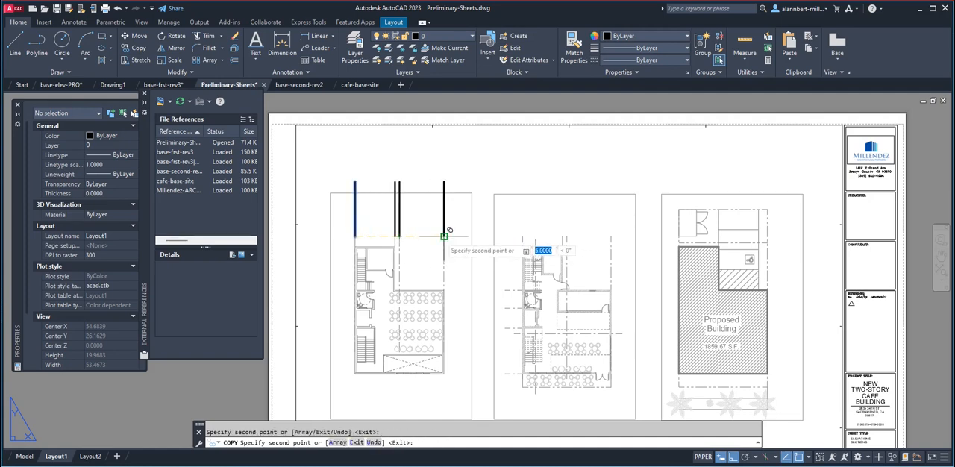
{"action": "left_click", "coordinate": [445, 237]}
{"action": "key", "text": "Escape"}
{"action": "left_click", "coordinate": [449, 188]}
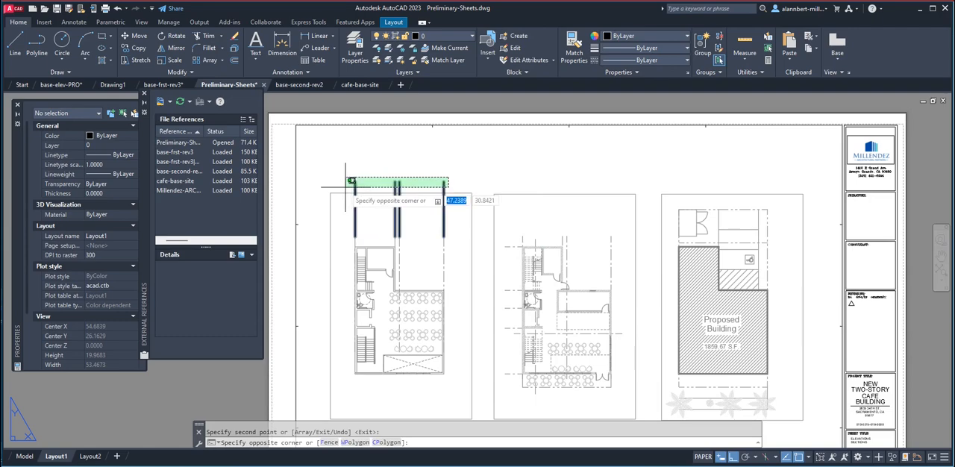
{"action": "left_click", "coordinate": [327, 175]}
{"action": "left_click", "coordinate": [443, 35]}
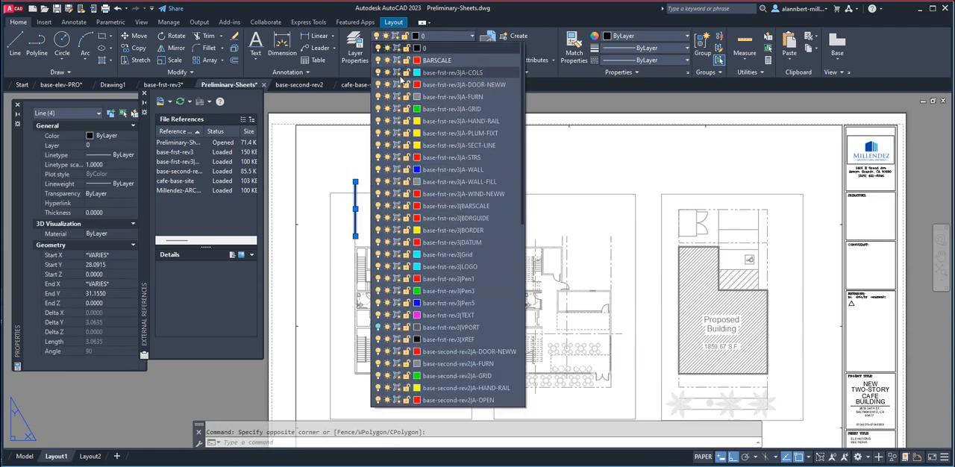
{"action": "scroll", "coordinate": [436, 350], "scroll_direction": "down", "scroll_amount": 4}
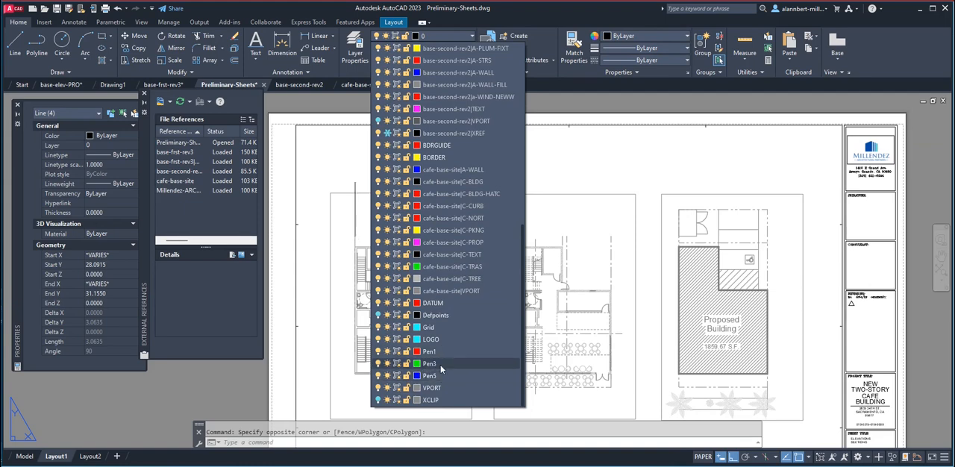
{"action": "key", "text": "Escape"}
{"action": "key", "text": "Escape"}
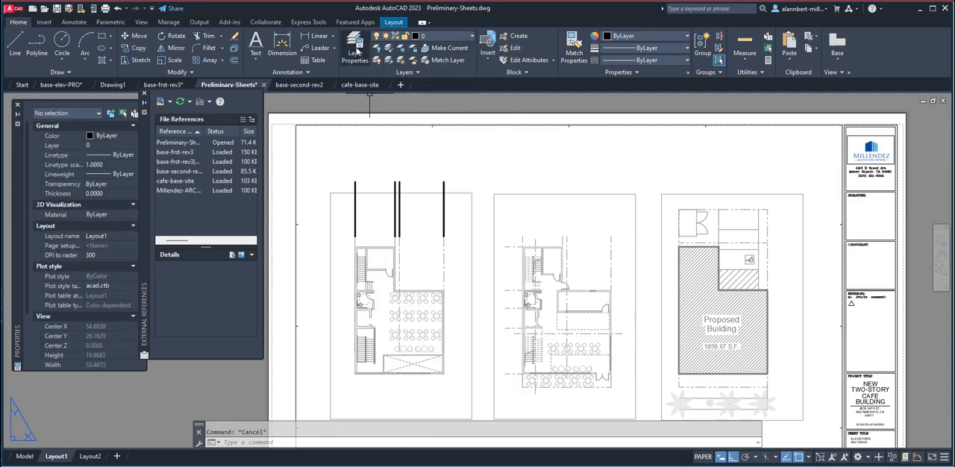
Create a new layer named A-GRID and set its colour to green.
{"action": "left_click", "coordinate": [355, 50]}
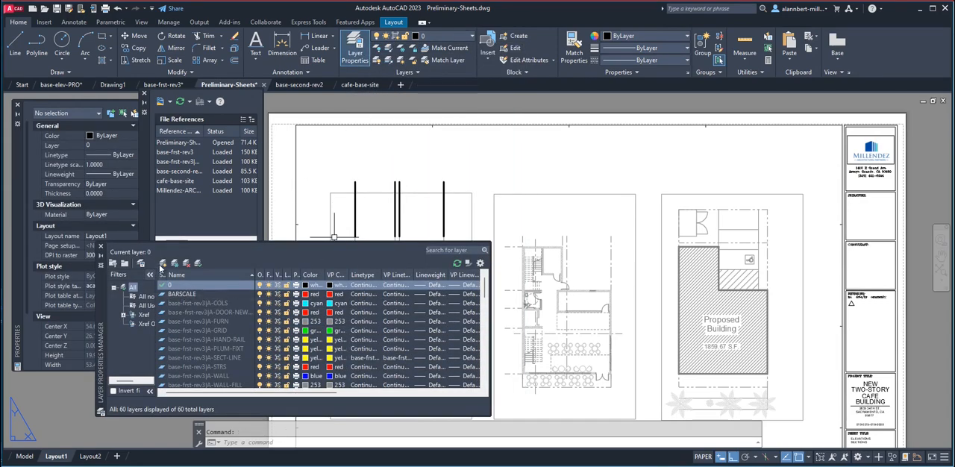
{"action": "left_click", "coordinate": [163, 265]}
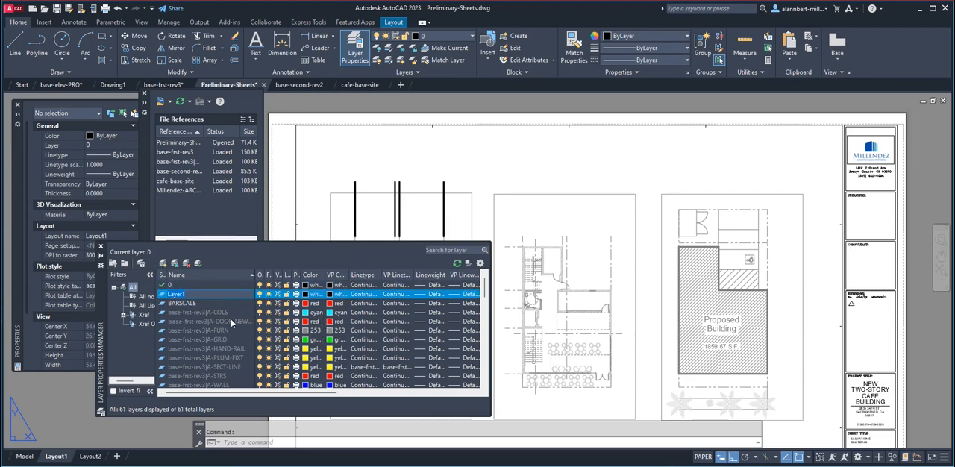
{"action": "type", "text": "A-GRID"}
{"action": "left_click", "coordinate": [305, 295]}
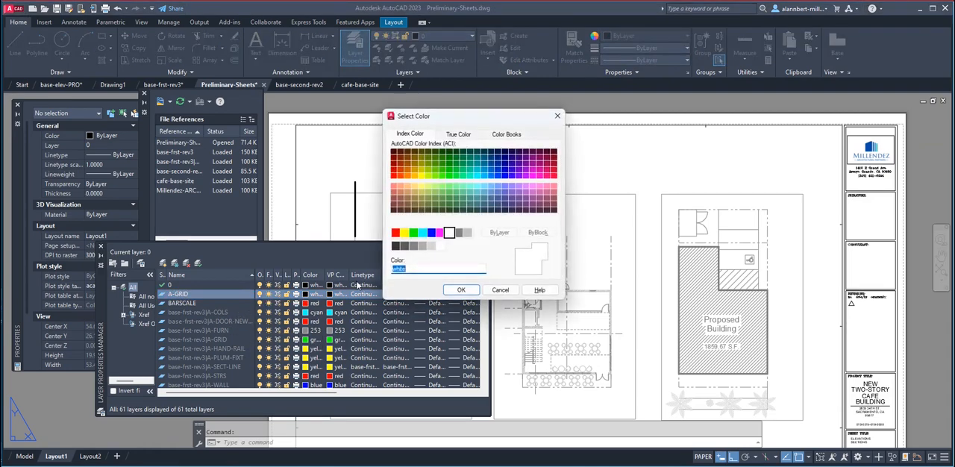
{"action": "left_click", "coordinate": [414, 233]}
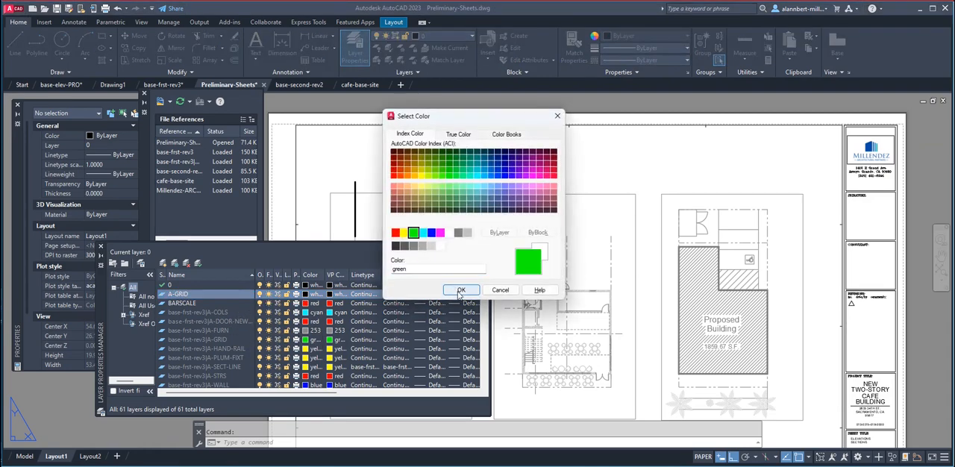
{"action": "left_click", "coordinate": [462, 290]}
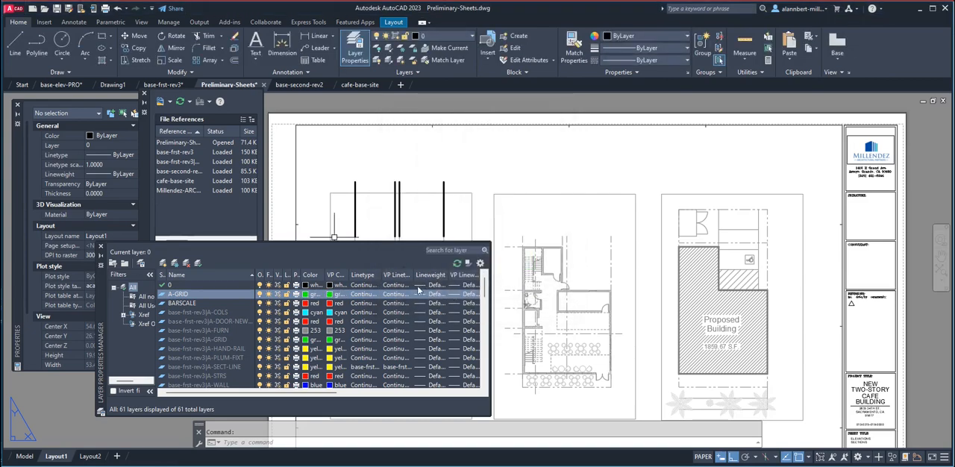
Load the CENTER linetype from acad.lin and assign it to the A-GRID layer.
{"action": "left_click", "coordinate": [361, 295]}
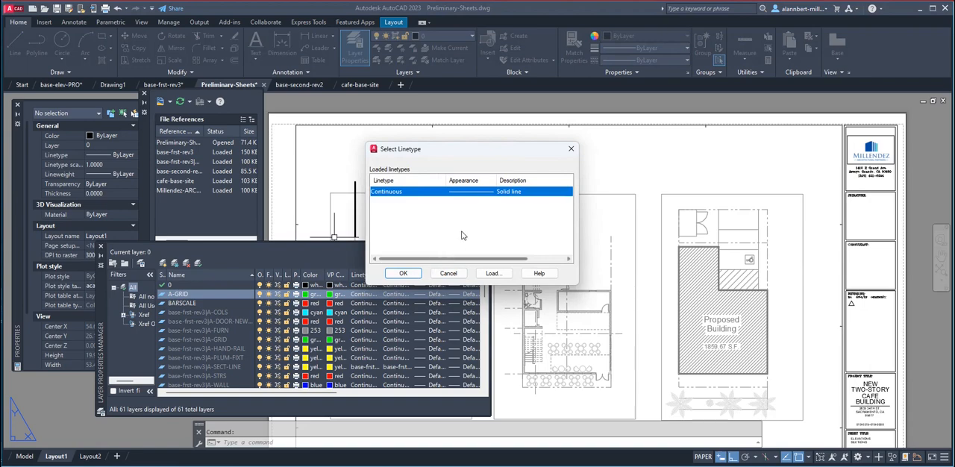
{"action": "scroll", "coordinate": [462, 236], "scroll_direction": "right", "scroll_amount": 2}
{"action": "scroll", "coordinate": [463, 236], "scroll_direction": "left", "scroll_amount": 2}
{"action": "left_click", "coordinate": [491, 273]}
{"action": "scroll", "coordinate": [464, 214], "scroll_direction": "down", "scroll_amount": 6}
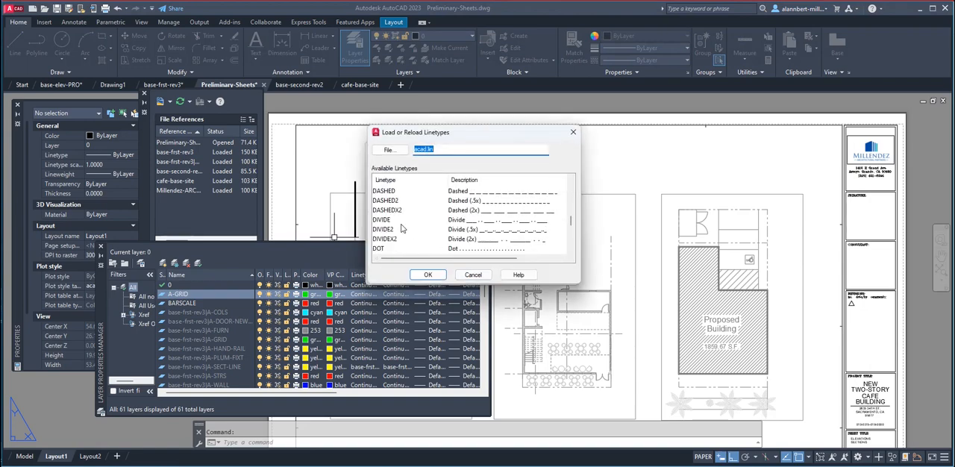
{"action": "left_click", "coordinate": [428, 274]}
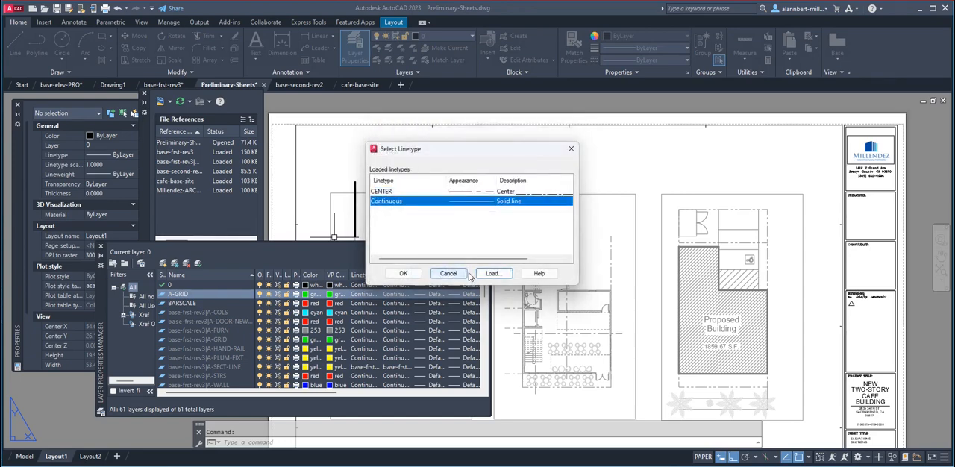
{"action": "left_click", "coordinate": [403, 275]}
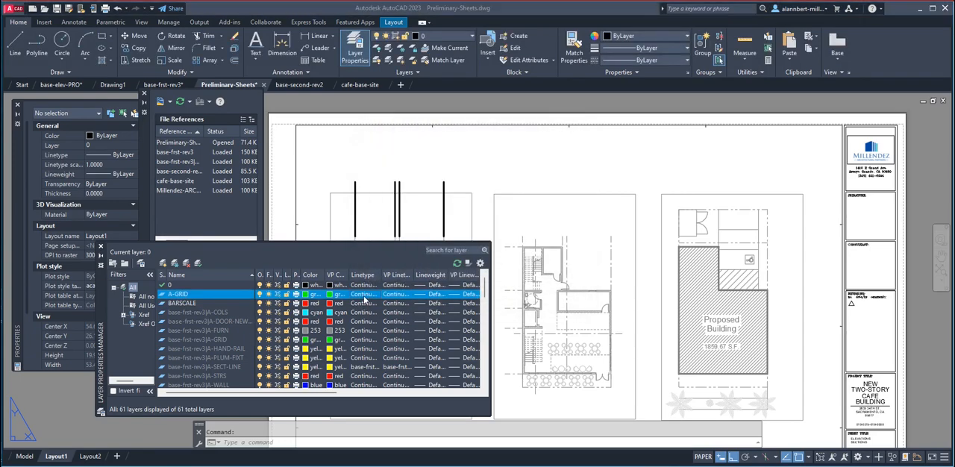
{"action": "left_click", "coordinate": [374, 295]}
{"action": "left_click", "coordinate": [385, 193]}
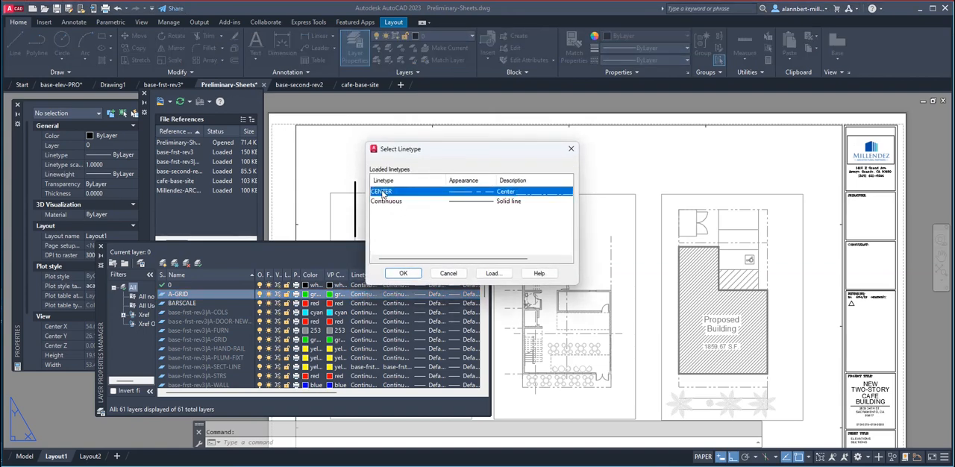
{"action": "left_click", "coordinate": [407, 273]}
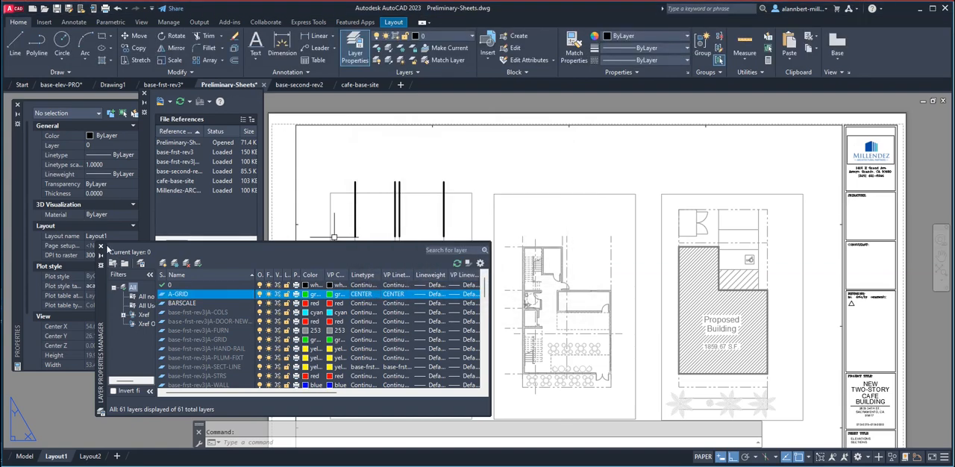
Assign the four vertical grid-line extensions above the second-floor plan to the A-GRID layer.
{"action": "left_click", "coordinate": [457, 168]}
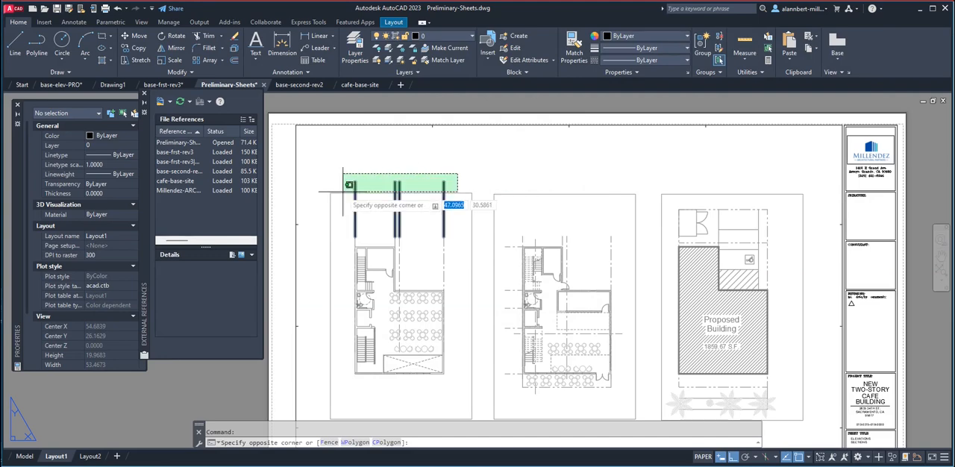
{"action": "left_click", "coordinate": [344, 189]}
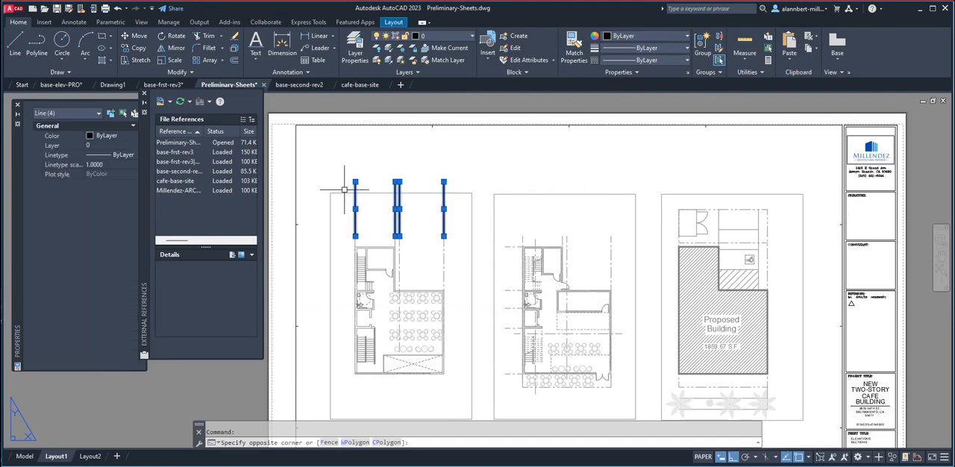
{"action": "left_click", "coordinate": [441, 36]}
{"action": "left_click", "coordinate": [437, 60]}
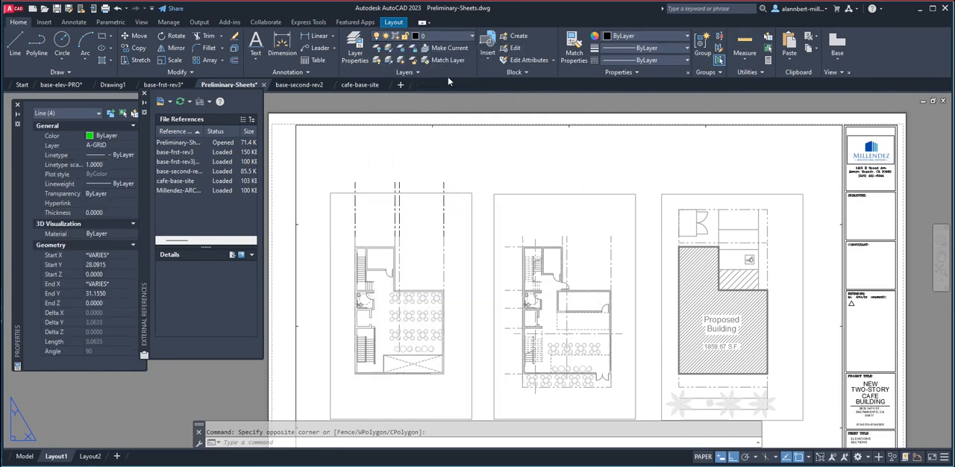
{"action": "key", "text": "Escape"}
Preview the plot of Layout1 and examine how the extended grid lines appear above the second-floor plan.
{"action": "scroll", "coordinate": [428, 254], "scroll_direction": "up", "scroll_amount": 6}
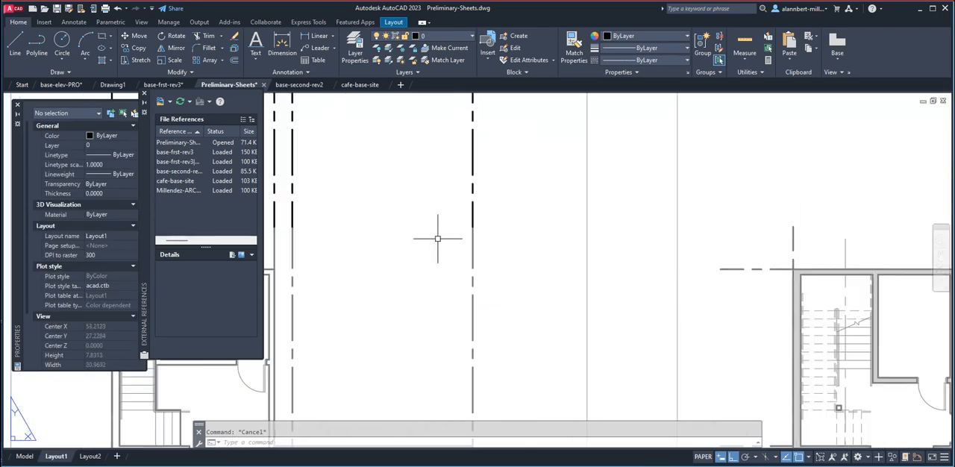
{"action": "scroll", "coordinate": [467, 235], "scroll_direction": "down", "scroll_amount": 6}
{"action": "middle_click_drag", "start_coordinate": [462, 247], "coordinate": [435, 236]}
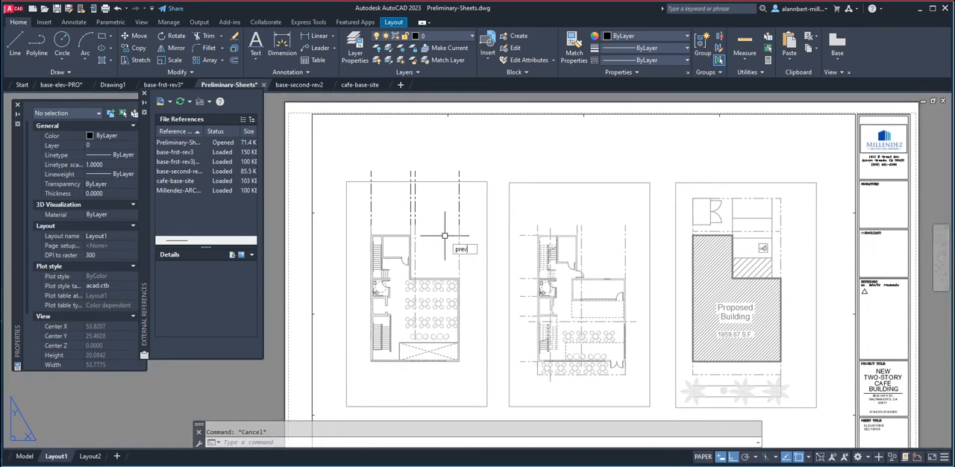
{"action": "key", "text": "Return"}
{"action": "scroll", "coordinate": [333, 158], "scroll_direction": "up", "scroll_amount": 6}
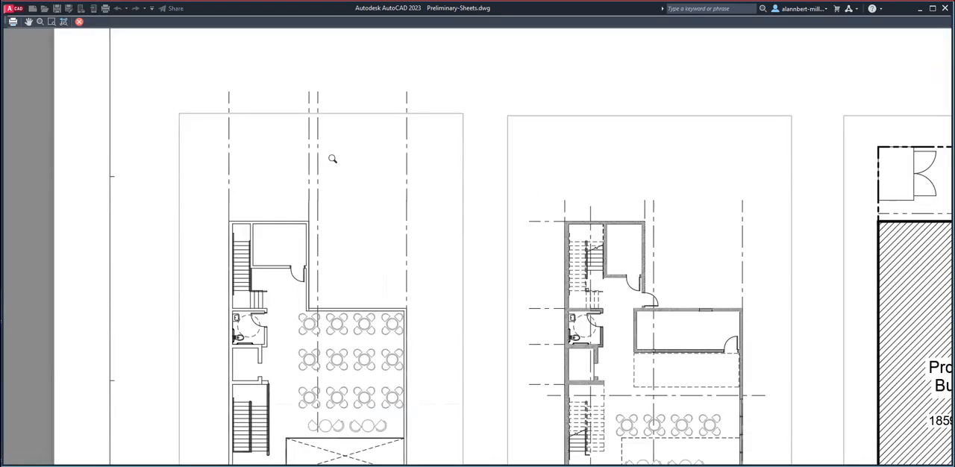
{"action": "scroll", "coordinate": [369, 158], "scroll_direction": "down", "scroll_amount": 6}
{"action": "scroll", "coordinate": [370, 158], "scroll_direction": "up", "scroll_amount": 6}
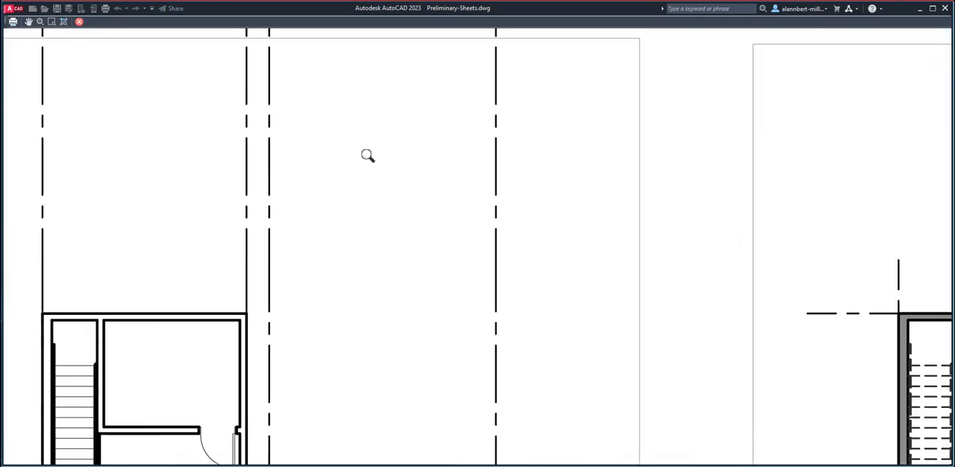
{"action": "scroll", "coordinate": [371, 158], "scroll_direction": "down", "scroll_amount": 4}
{"action": "middle_click_drag", "start_coordinate": [371, 158], "coordinate": [373, 187]}
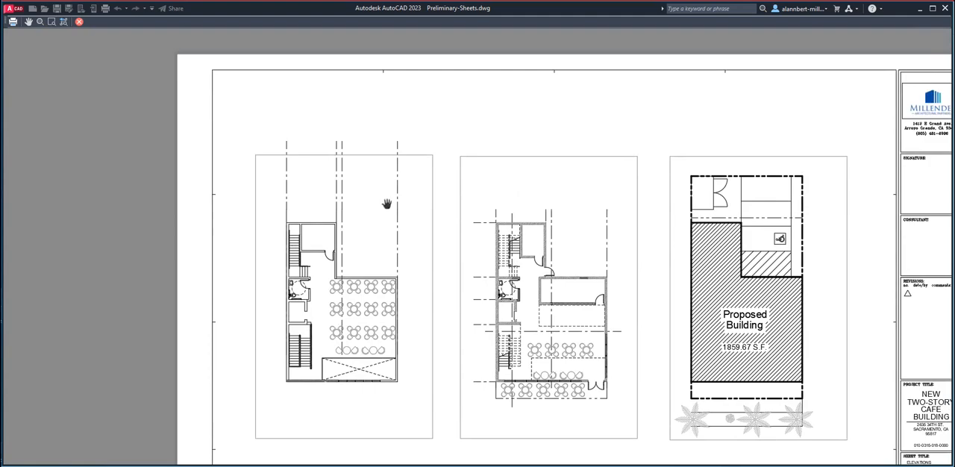
{"action": "key", "text": "Escape"}
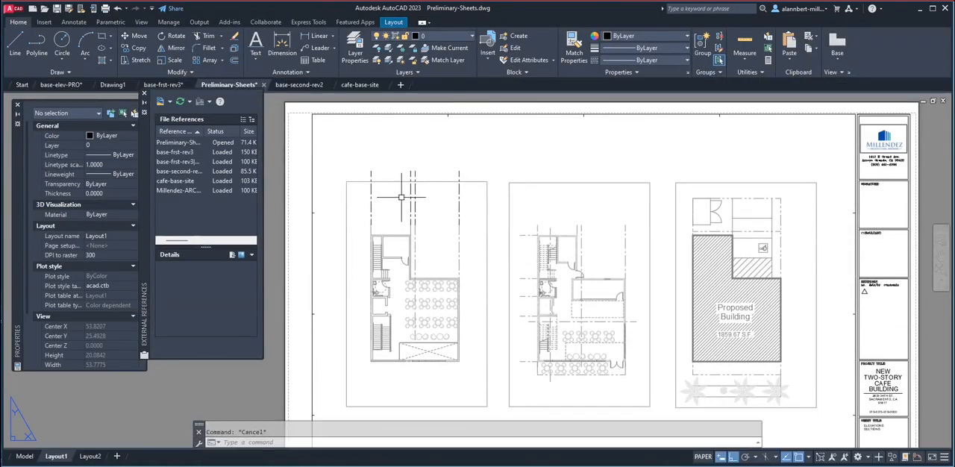
Copy the four grid-line extensions straight across to the first-floor plan, aligned with its first vertical grid line.
{"action": "type", "text": "co"}
{"action": "key", "text": "Return"}
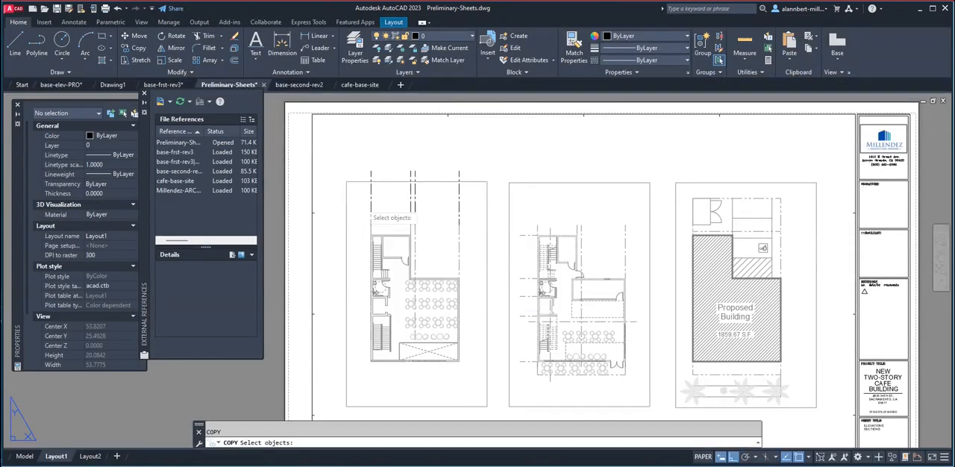
{"action": "left_click", "coordinate": [354, 158]}
{"action": "left_click", "coordinate": [505, 257]}
{"action": "key", "text": "Return"}
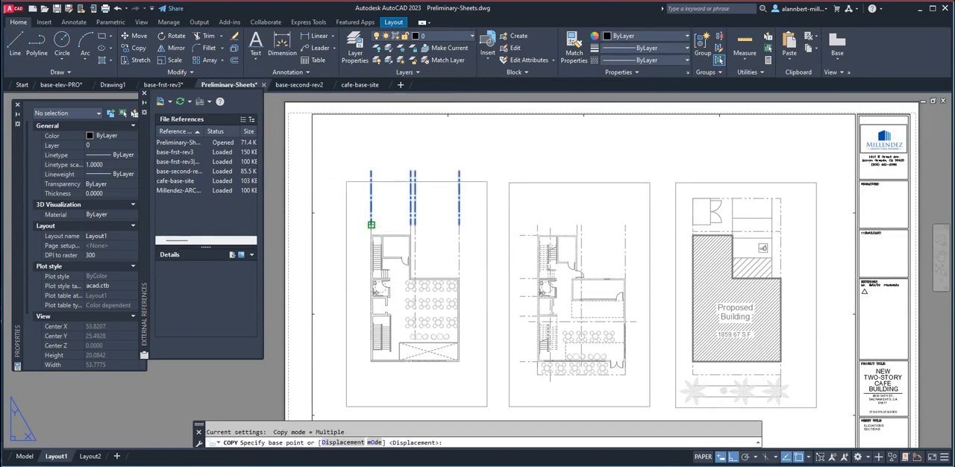
{"action": "left_click", "coordinate": [371, 224]}
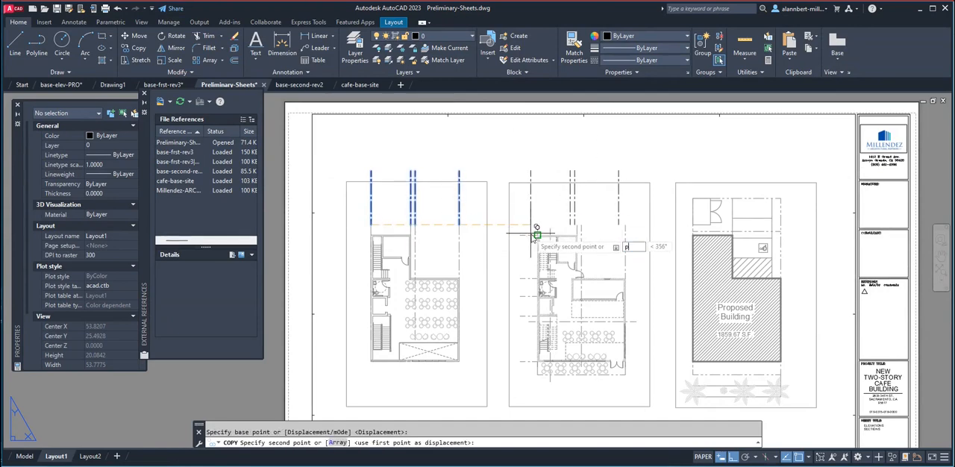
{"action": "left_click", "coordinate": [537, 235]}
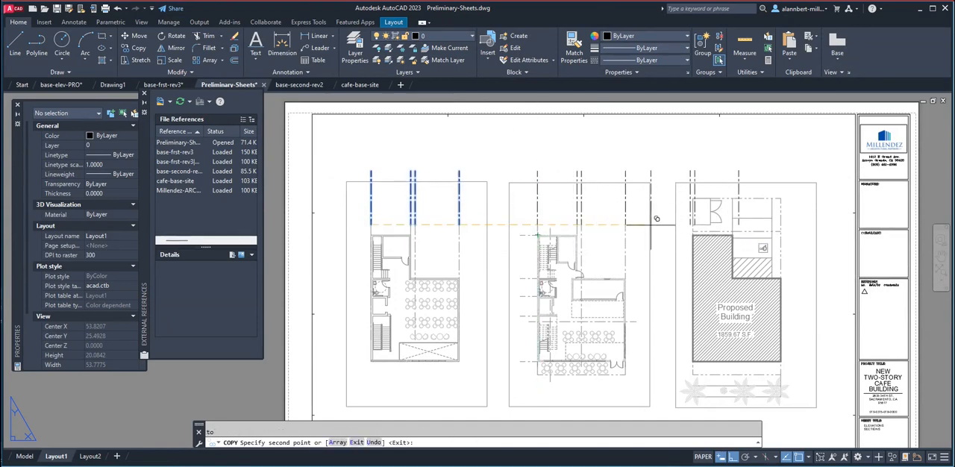
Place another copy of the four grid-line extensions over the site plan, aligned perpendicular to its first vertical boundary line.
{"action": "scroll", "coordinate": [675, 246], "scroll_direction": "up", "scroll_amount": 5}
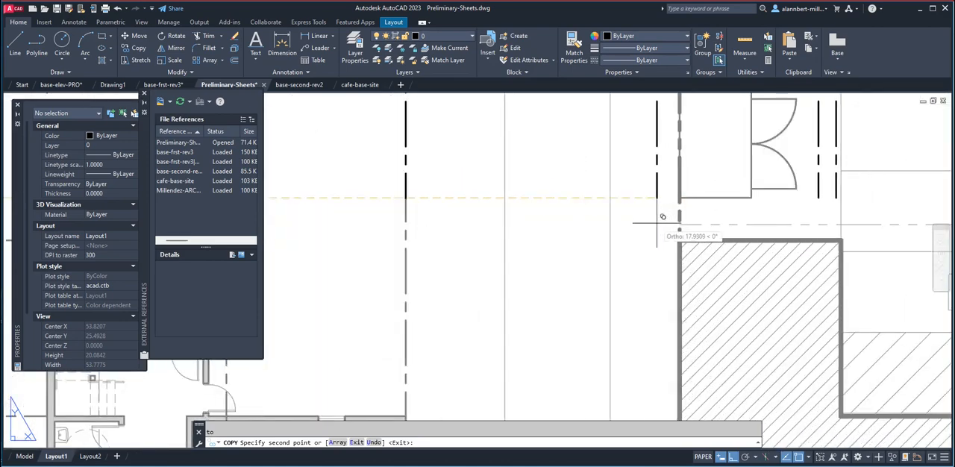
{"action": "scroll", "coordinate": [663, 217], "scroll_direction": "down", "scroll_amount": 4}
{"action": "type", "text": "p"}
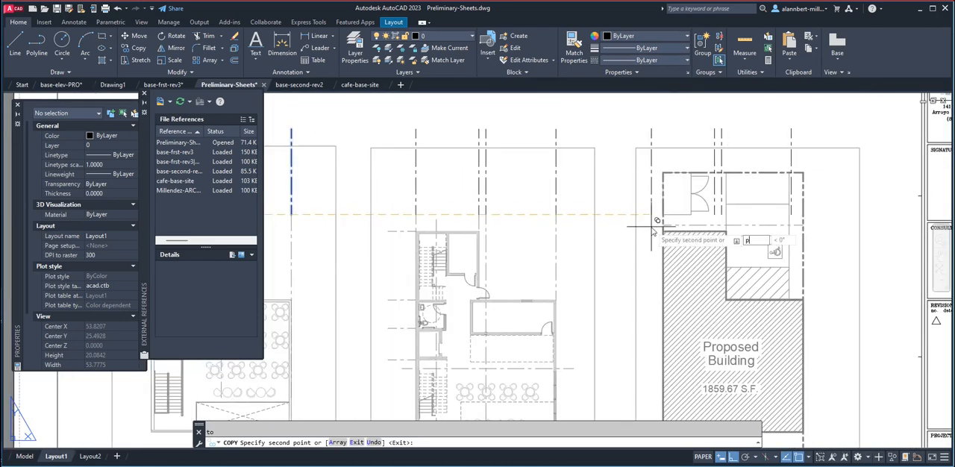
{"action": "type", "text": "er"}
{"action": "key", "text": "Return"}
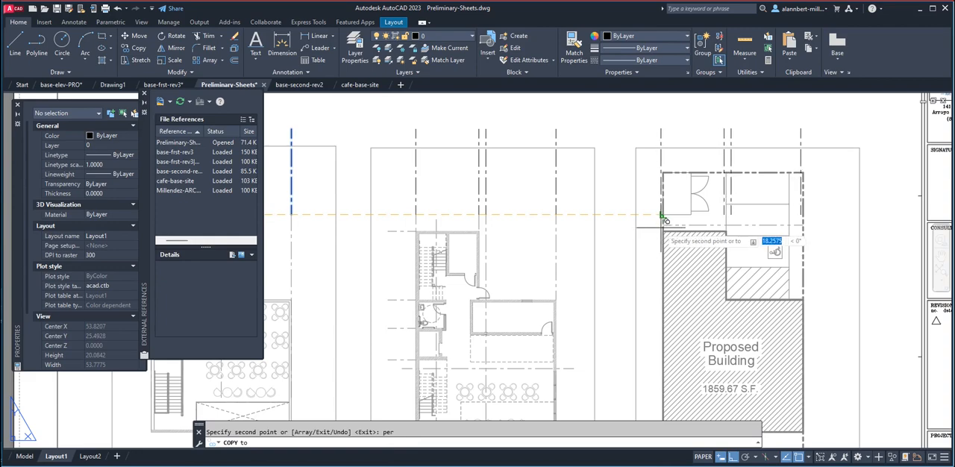
{"action": "left_click", "coordinate": [663, 226]}
{"action": "key", "text": "Escape"}
{"action": "scroll", "coordinate": [705, 217], "scroll_direction": "down", "scroll_amount": 6}
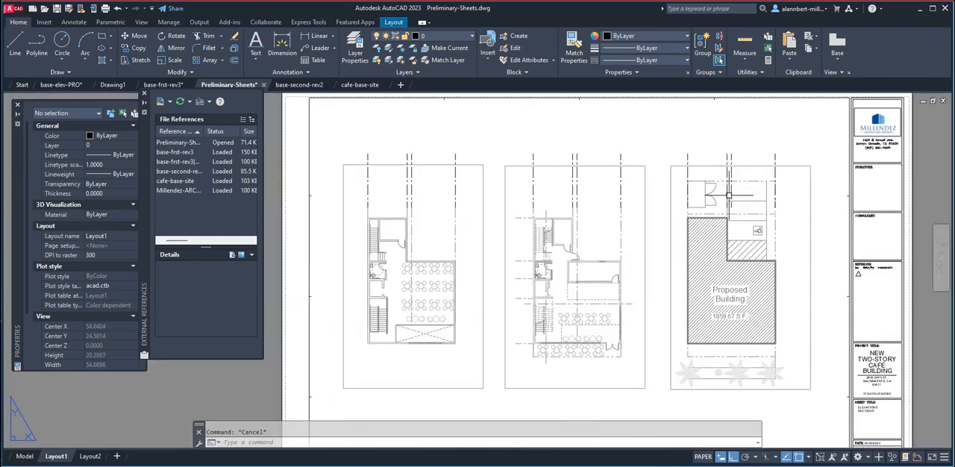
Erase the two middle grid-line extensions above the site plan.
{"action": "scroll", "coordinate": [701, 216], "scroll_direction": "up", "scroll_amount": 2}
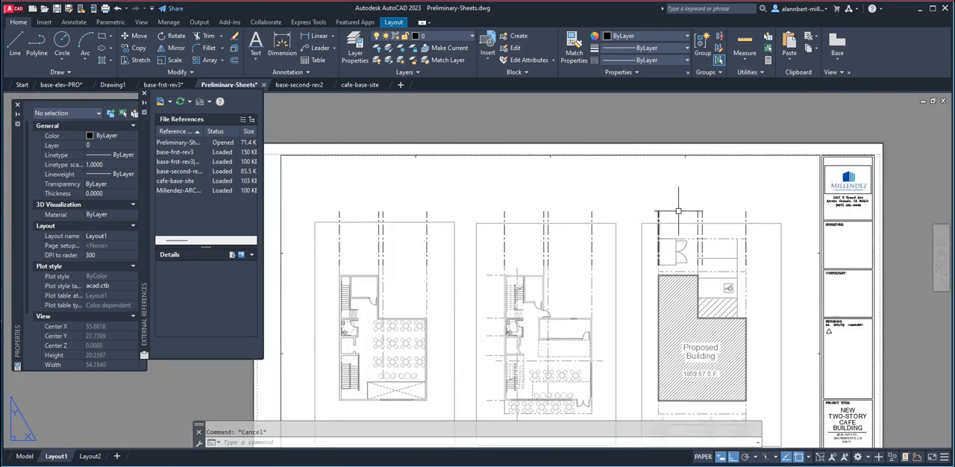
{"action": "type", "text": "e"}
{"action": "key", "text": "Return"}
{"action": "left_click", "coordinate": [714, 209]}
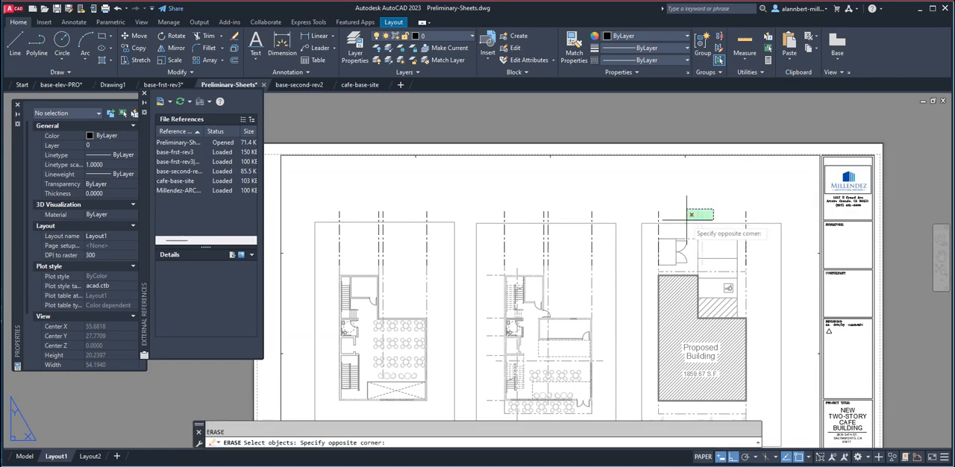
{"action": "left_click", "coordinate": [687, 221]}
{"action": "key", "text": "Return"}
{"action": "scroll", "coordinate": [754, 214], "scroll_direction": "down", "scroll_amount": 5}
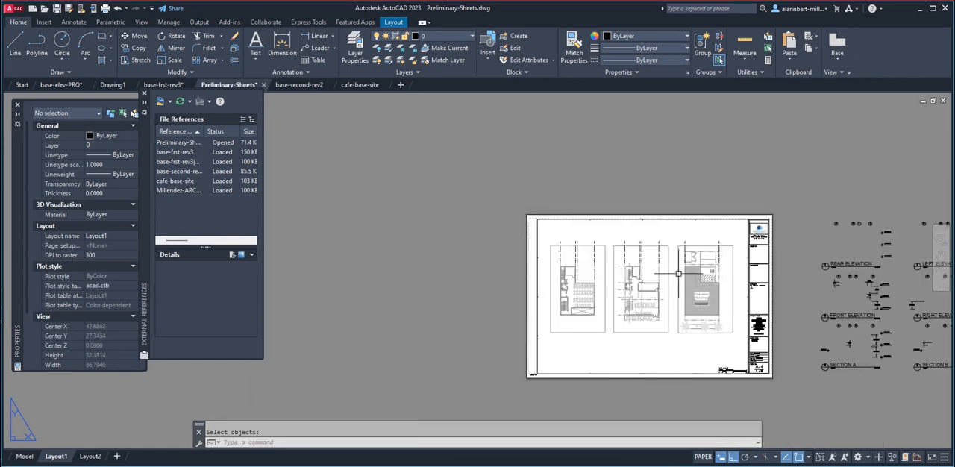
{"action": "scroll", "coordinate": [643, 283], "scroll_direction": "up", "scroll_amount": 5}
{"action": "middle_click_drag", "start_coordinate": [634, 285], "coordinate": [706, 205]}
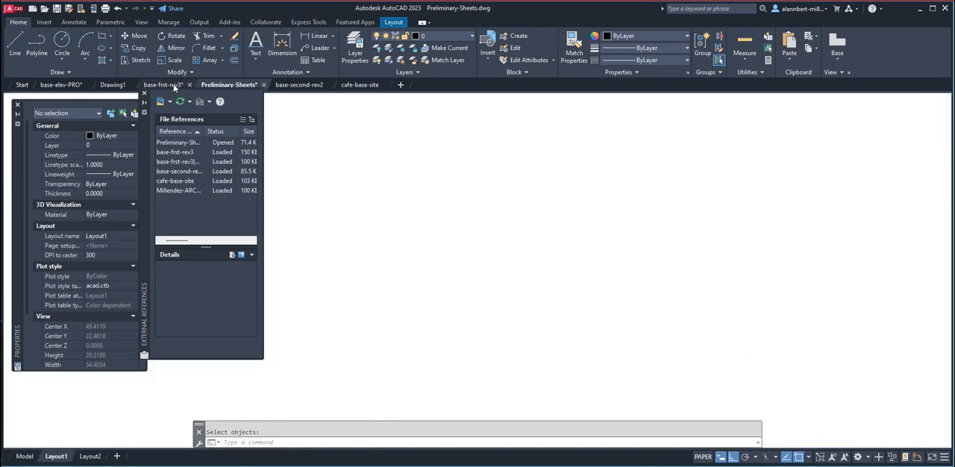
In the base-frst-rev3 drawing, copy the five horizontal grid lines at bubbles A to E to the clipboard.
{"action": "left_click", "coordinate": [169, 84]}
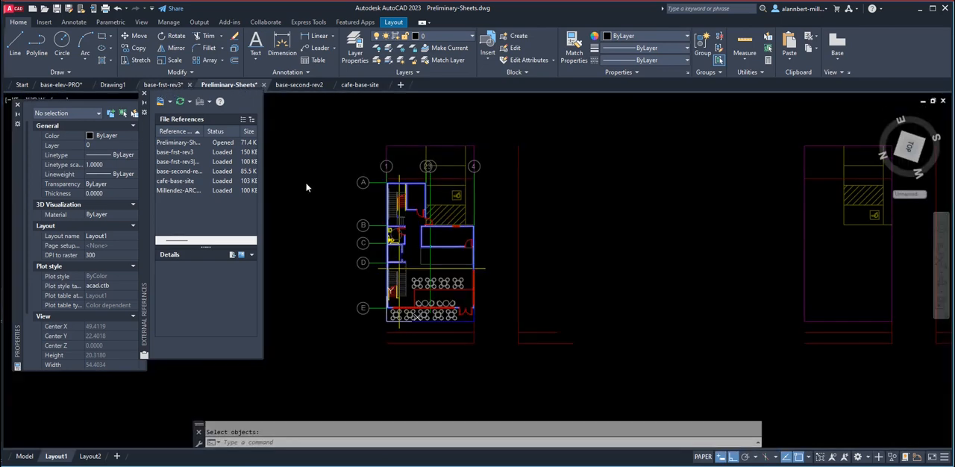
{"action": "left_click", "coordinate": [378, 177]}
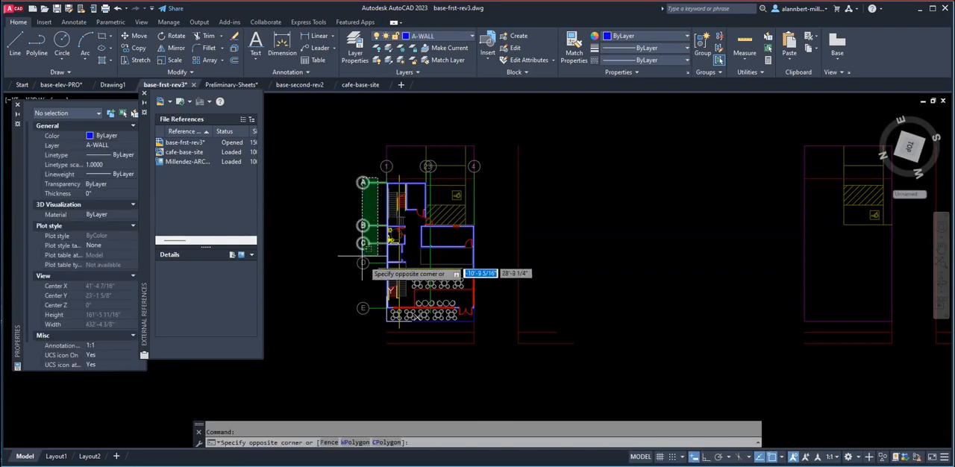
{"action": "left_click", "coordinate": [374, 317]}
{"action": "scroll", "coordinate": [369, 283], "scroll_direction": "up", "scroll_amount": 8}
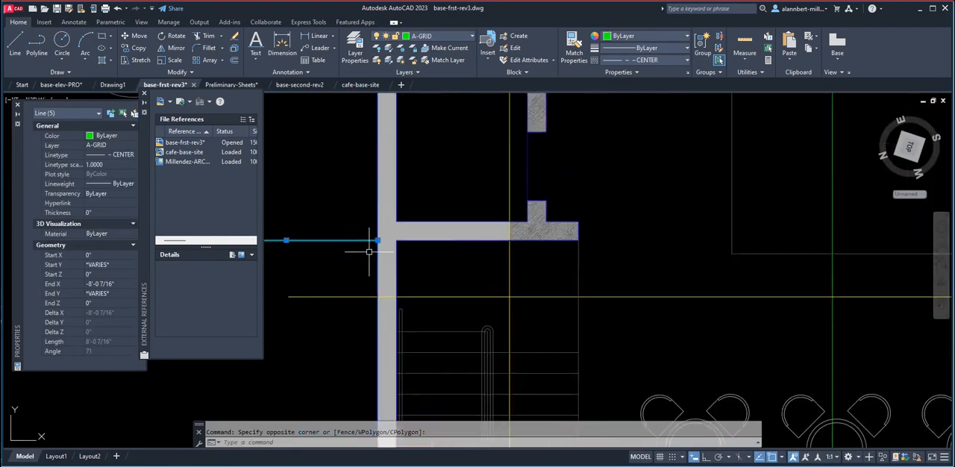
{"action": "scroll", "coordinate": [368, 159], "scroll_direction": "up", "scroll_amount": 2}
{"action": "scroll", "coordinate": [348, 326], "scroll_direction": "down", "scroll_amount": 6}
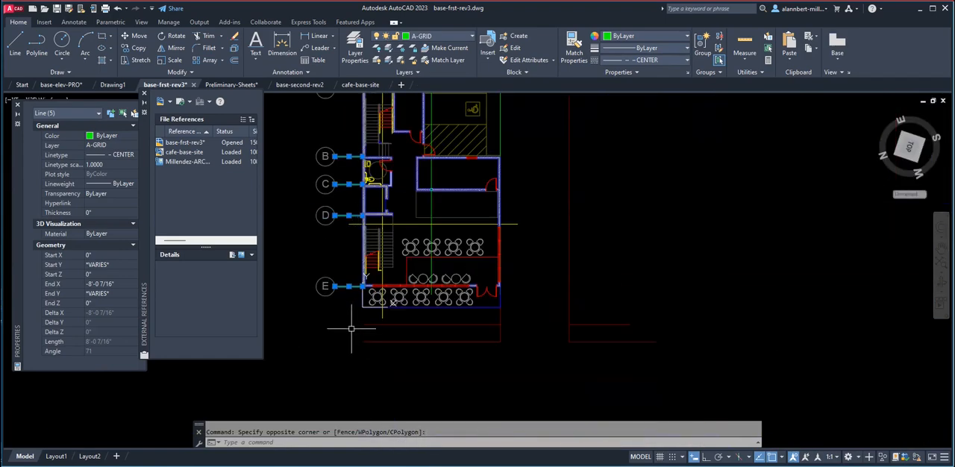
{"action": "scroll", "coordinate": [362, 291], "scroll_direction": "up", "scroll_amount": 5}
{"action": "scroll", "coordinate": [336, 132], "scroll_direction": "up", "scroll_amount": 2}
{"action": "scroll", "coordinate": [315, 145], "scroll_direction": "down", "scroll_amount": 8}
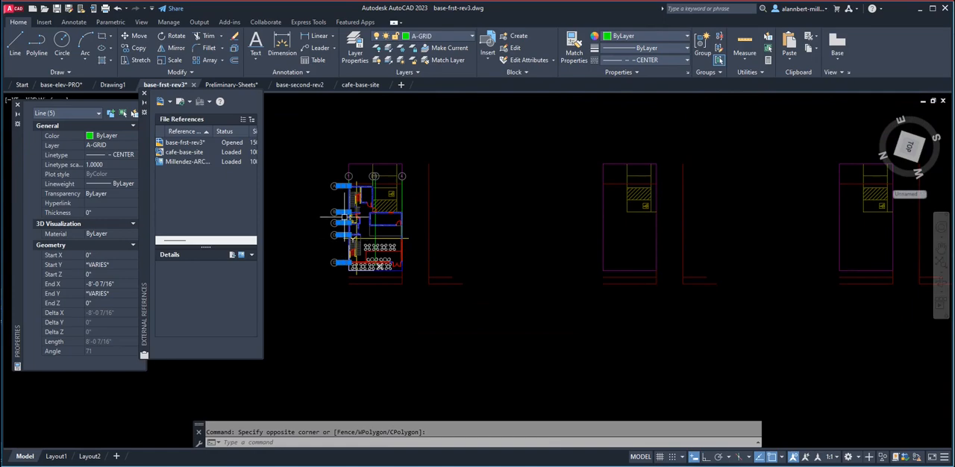
{"action": "scroll", "coordinate": [344, 217], "scroll_direction": "up", "scroll_amount": 6}
{"action": "right_click", "coordinate": [347, 192]}
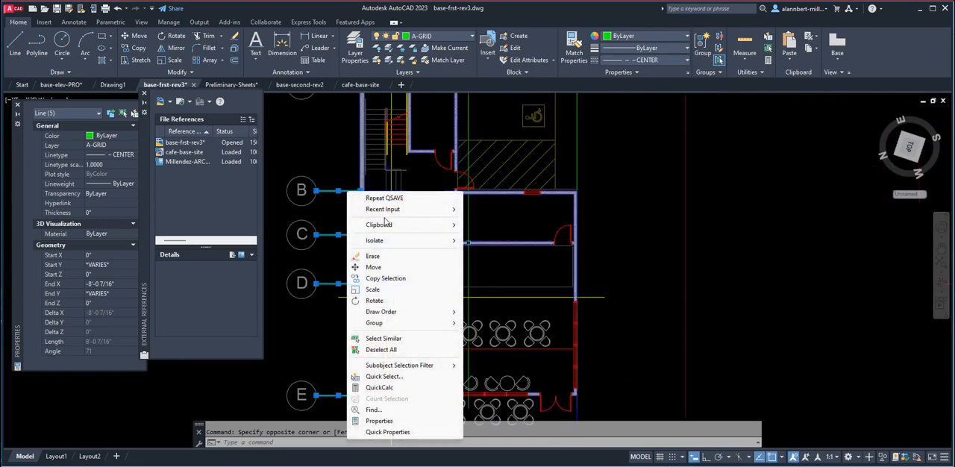
{"action": "mouse_move", "coordinate": [428, 226]}
{"action": "left_click", "coordinate": [486, 247]}
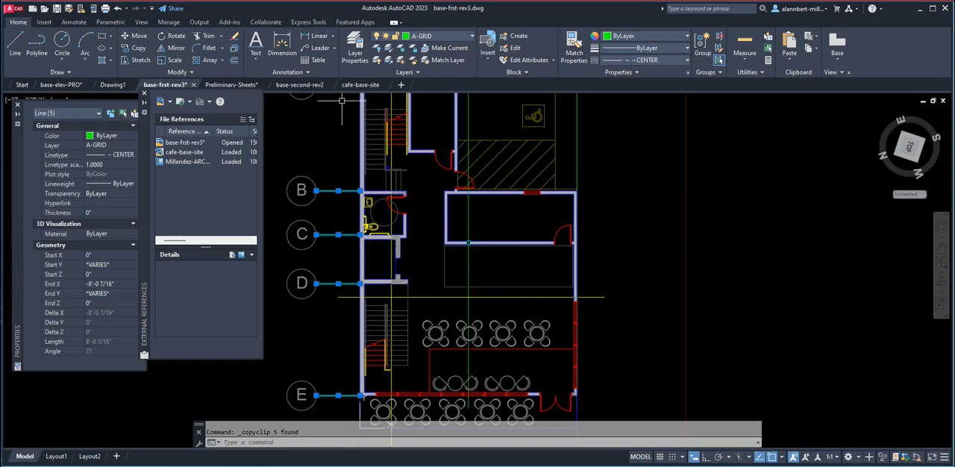
Switch to the base-second-rev2 drawing and paste the five horizontal grid lines in the empty area beside the plan.
{"action": "left_click", "coordinate": [309, 87]}
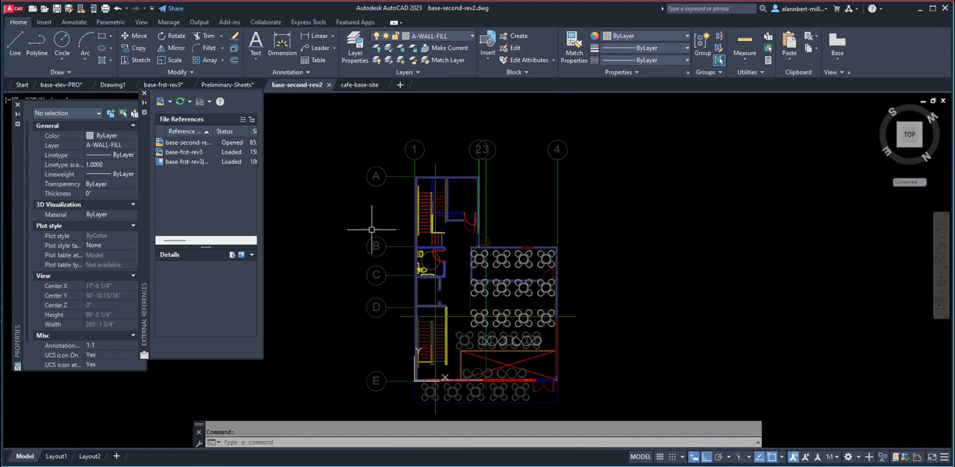
{"action": "key", "text": "ctrl+v"}
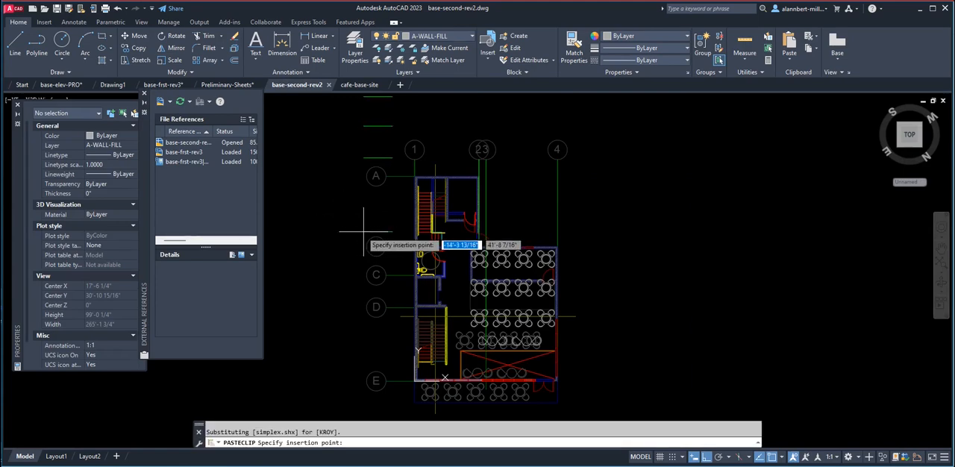
{"action": "left_click", "coordinate": [302, 270]}
Move the five pasted grid lines onto the plan's matching lines, using the lowest line's endpoint and grid line E as reference.
{"action": "scroll", "coordinate": [309, 270], "scroll_direction": "down", "scroll_amount": 3}
{"action": "type", "text": "m"}
{"action": "key", "text": "Return"}
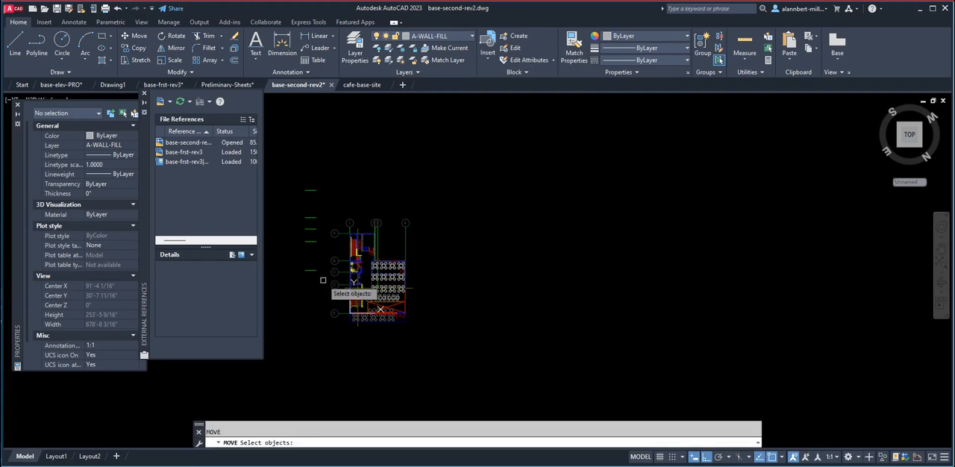
{"action": "left_click", "coordinate": [323, 281]}
{"action": "left_click", "coordinate": [298, 172]}
{"action": "key", "text": "Return"}
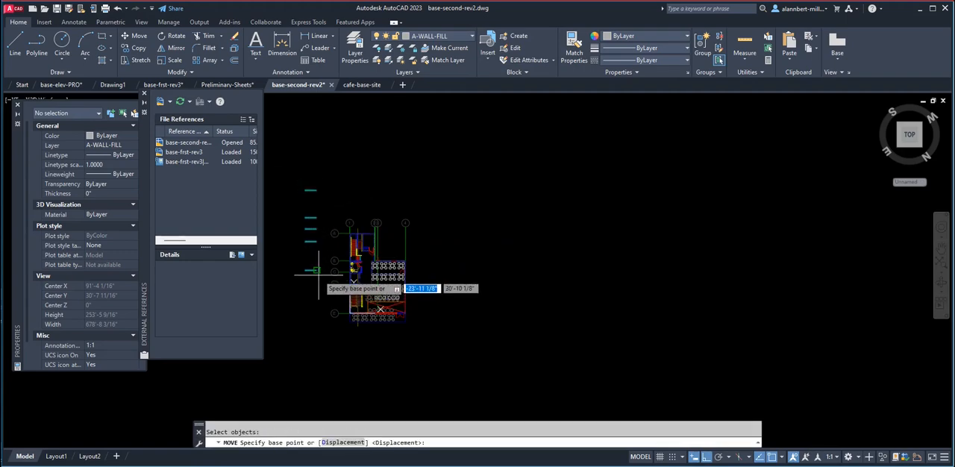
{"action": "left_click", "coordinate": [313, 263]}
{"action": "scroll", "coordinate": [328, 298], "scroll_direction": "up", "scroll_amount": 6}
{"action": "middle_click_drag", "start_coordinate": [424, 355], "coordinate": [366, 217]}
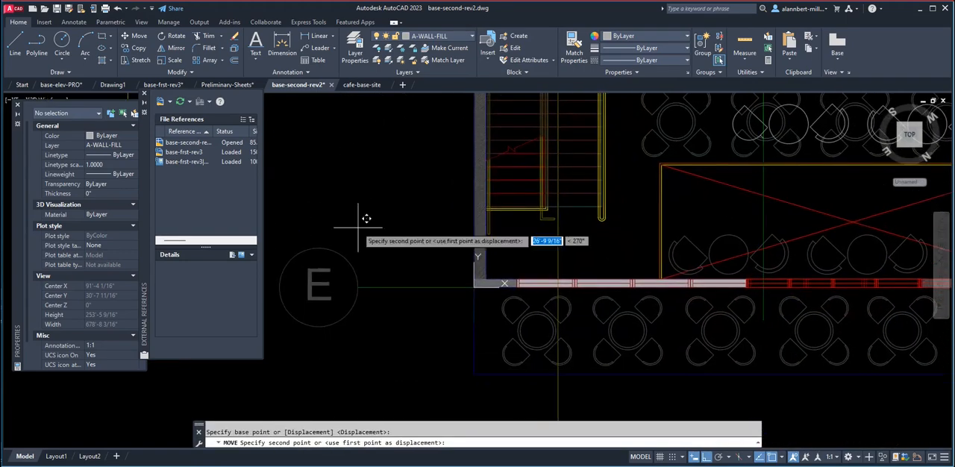
{"action": "left_click", "coordinate": [448, 285]}
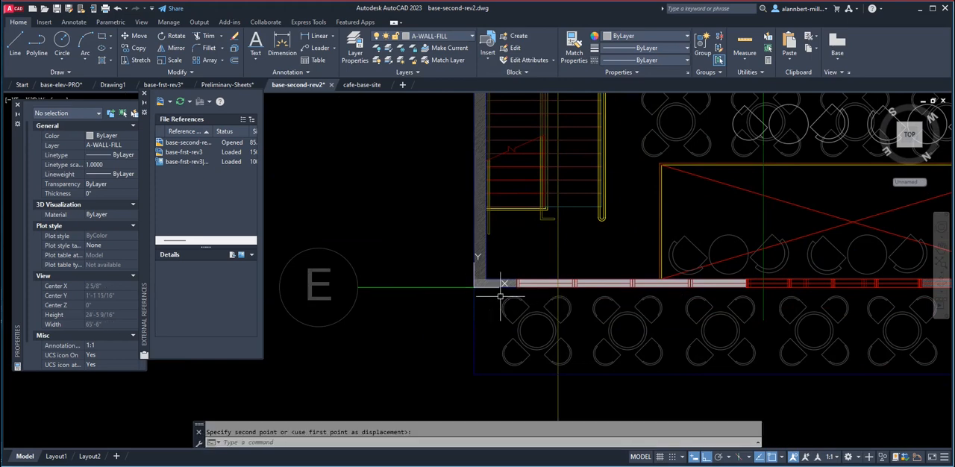
Save the base-second-rev2 drawing, reload its reference in the Preliminary-Sheets drawing and close the xref comparison.
{"action": "left_click", "coordinate": [58, 8]}
{"action": "left_click", "coordinate": [240, 85]}
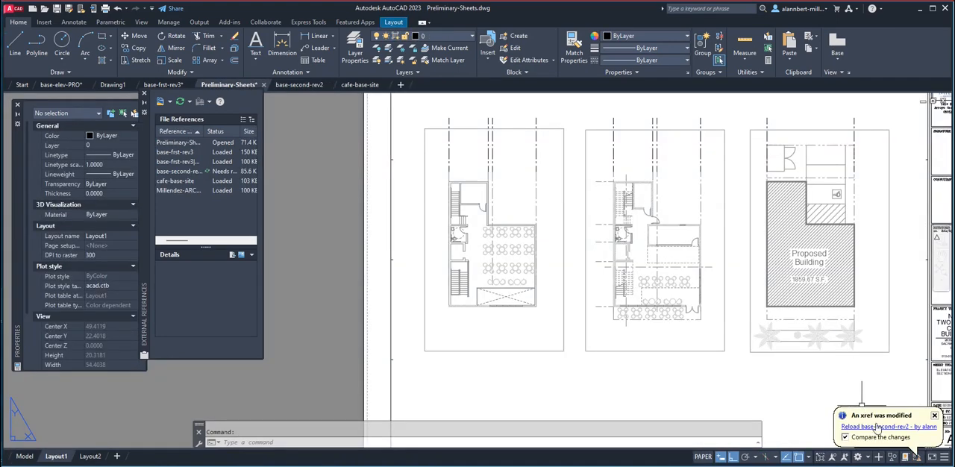
{"action": "left_click", "coordinate": [865, 427]}
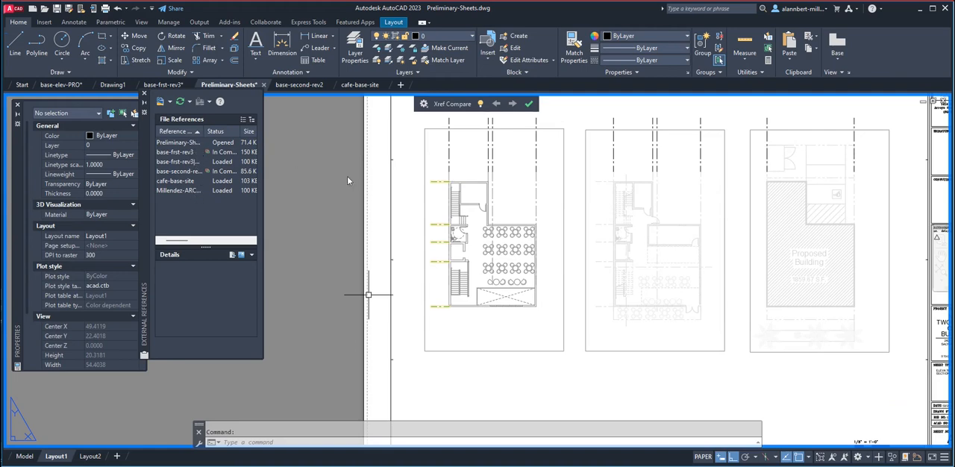
{"action": "left_click", "coordinate": [530, 104]}
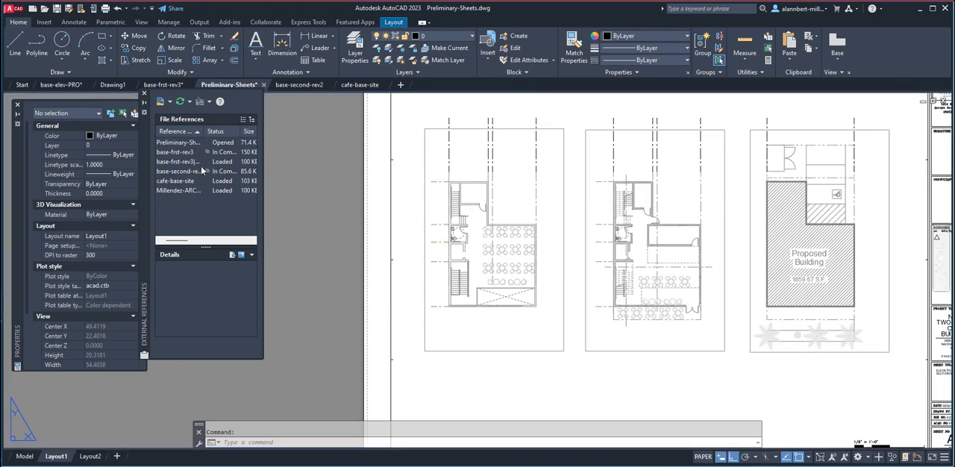
Draw a horizontal line about 1.06 units long extending the second-floor plan's uppermost grid line outward to the left.
{"action": "scroll", "coordinate": [496, 190], "scroll_direction": "down", "scroll_amount": 3}
{"action": "scroll", "coordinate": [446, 199], "scroll_direction": "up", "scroll_amount": 3}
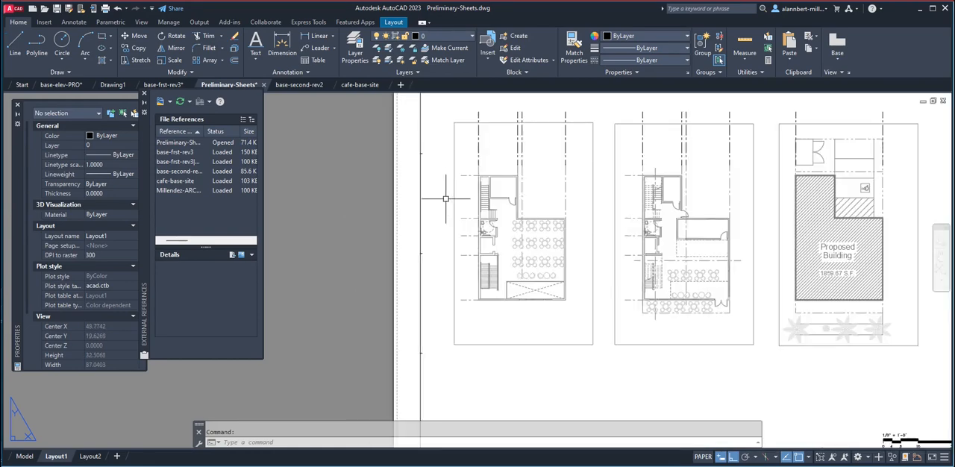
{"action": "middle_click_drag", "start_coordinate": [468, 182], "coordinate": [433, 179]}
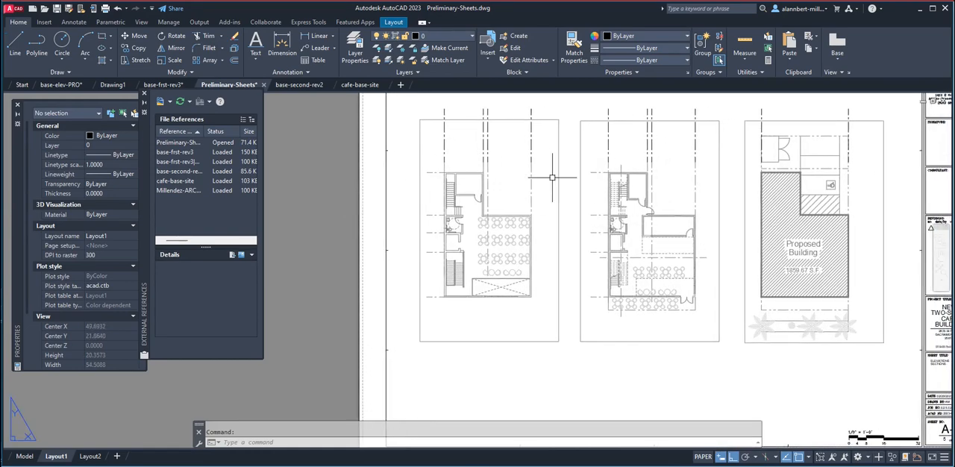
{"action": "scroll", "coordinate": [416, 185], "scroll_direction": "up", "scroll_amount": 5}
{"action": "scroll", "coordinate": [426, 187], "scroll_direction": "down", "scroll_amount": 3}
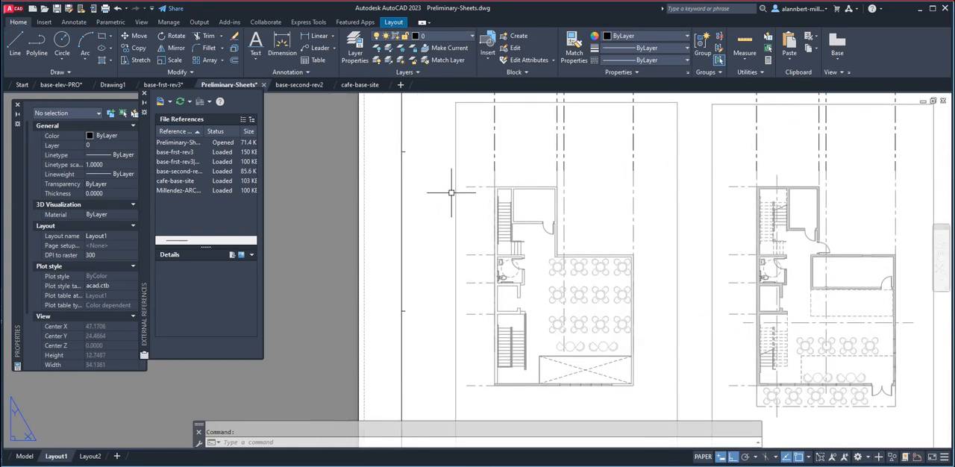
{"action": "scroll", "coordinate": [451, 193], "scroll_direction": "down", "scroll_amount": 2}
{"action": "scroll", "coordinate": [458, 195], "scroll_direction": "up", "scroll_amount": 2}
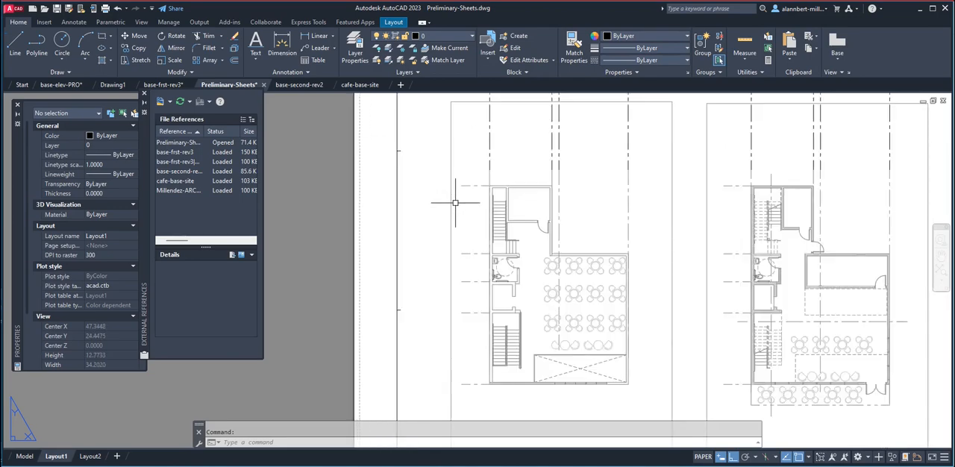
{"action": "type", "text": "l"}
{"action": "key", "text": "Return"}
{"action": "scroll", "coordinate": [455, 202], "scroll_direction": "up", "scroll_amount": 2}
{"action": "left_click", "coordinate": [464, 176]}
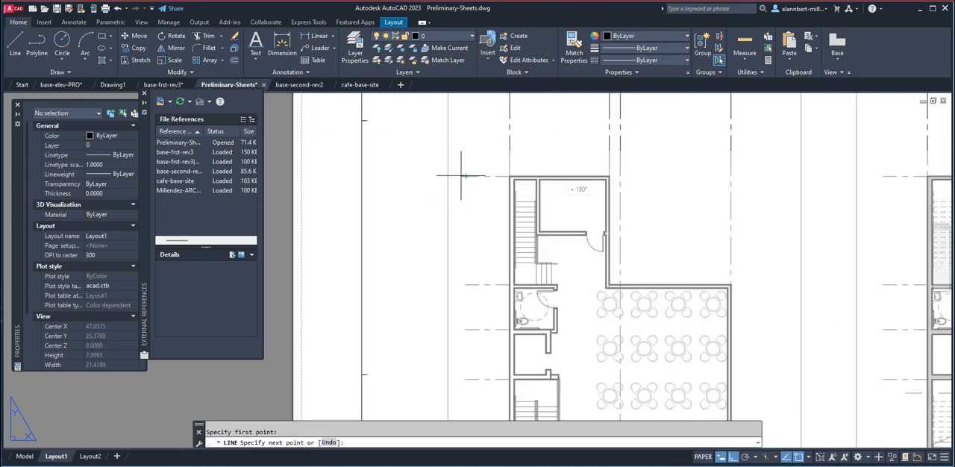
{"action": "left_click", "coordinate": [416, 179]}
{"action": "key", "text": "Return"}
{"action": "scroll", "coordinate": [444, 182], "scroll_direction": "down", "scroll_amount": 3}
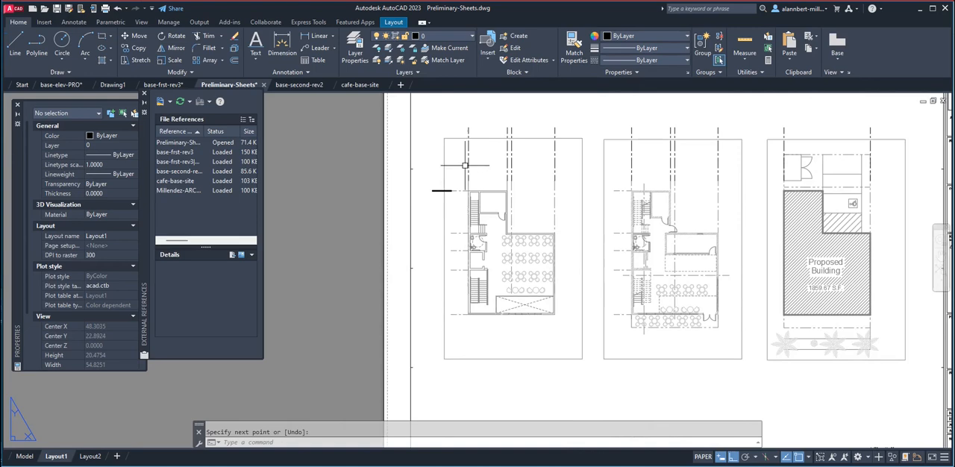
Match the new line's properties to the vertical grid-line extension above the second-floor plan.
{"action": "left_click", "coordinate": [574, 49]}
{"action": "left_click", "coordinate": [468, 160]}
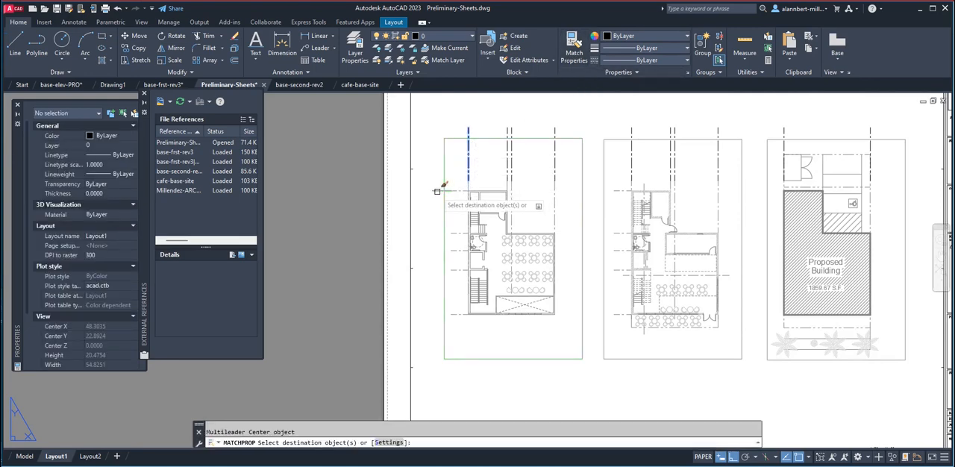
{"action": "key", "text": "Escape"}
Copy the horizontal extension from its inner endpoint onto the ends of the second-floor plan's other four horizontal grid lines.
{"action": "scroll", "coordinate": [452, 196], "scroll_direction": "up", "scroll_amount": 2}
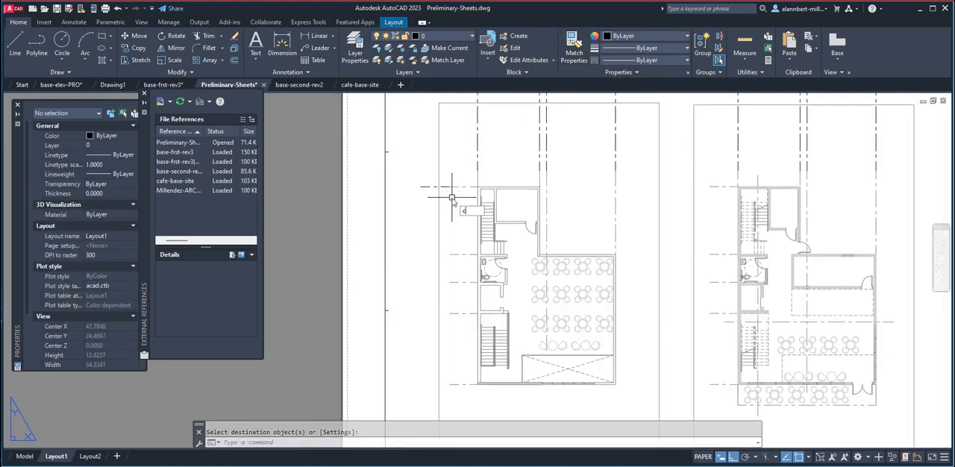
{"action": "type", "text": "co"}
{"action": "key", "text": "Return"}
{"action": "left_click", "coordinate": [433, 187]}
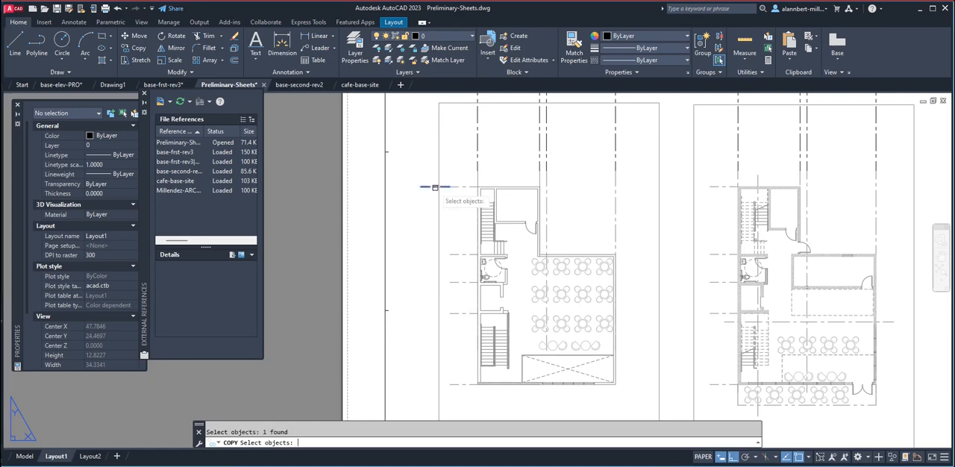
{"action": "key", "text": "Return"}
{"action": "left_click", "coordinate": [450, 186]}
{"action": "left_click", "coordinate": [450, 254]}
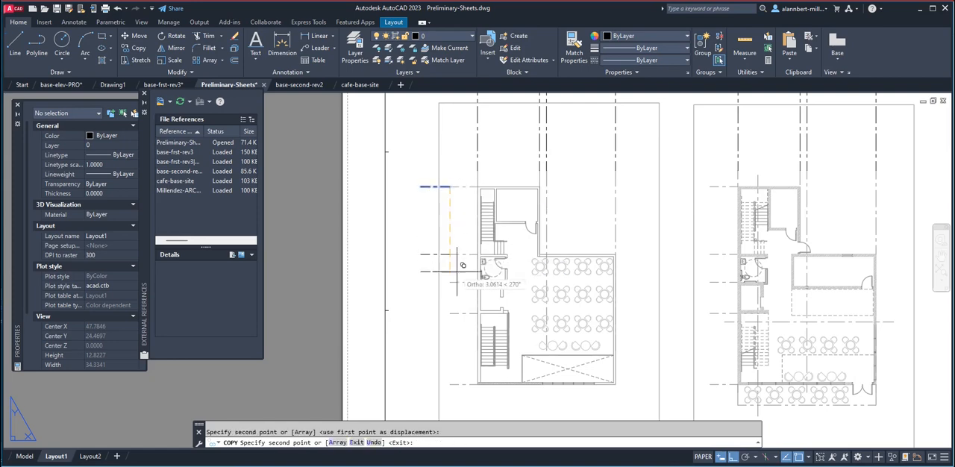
{"action": "left_click", "coordinate": [450, 283]}
{"action": "left_click", "coordinate": [450, 313]}
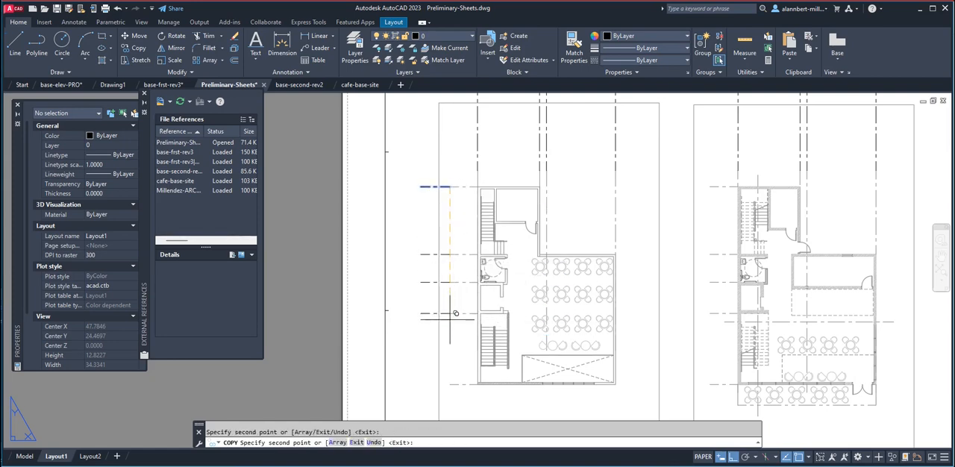
{"action": "left_click", "coordinate": [449, 385]}
{"action": "key", "text": "Return"}
Copy the five horizontal grid-line extensions from the second-floor plan to the matching grid-line ends on the first-floor plan.
{"action": "scroll", "coordinate": [377, 223], "scroll_direction": "down", "scroll_amount": 3}
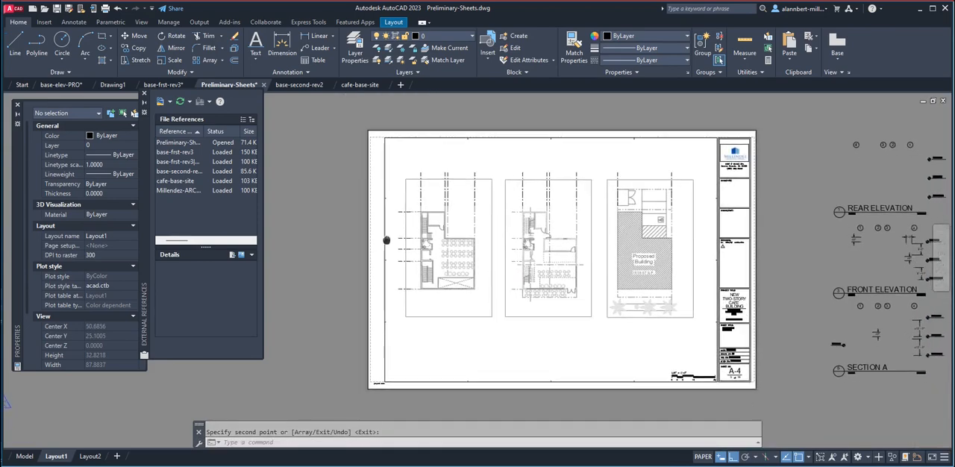
{"action": "type", "text": "co"}
{"action": "key", "text": "Return"}
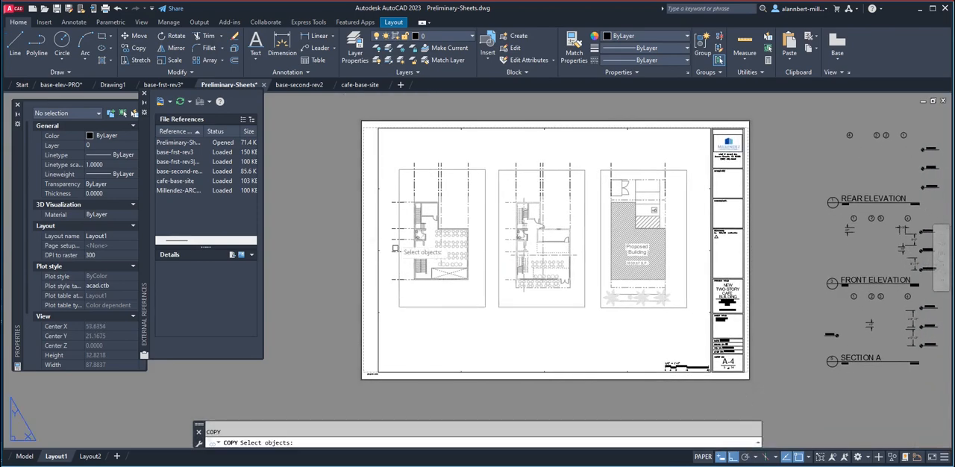
{"action": "left_click", "coordinate": [389, 192]}
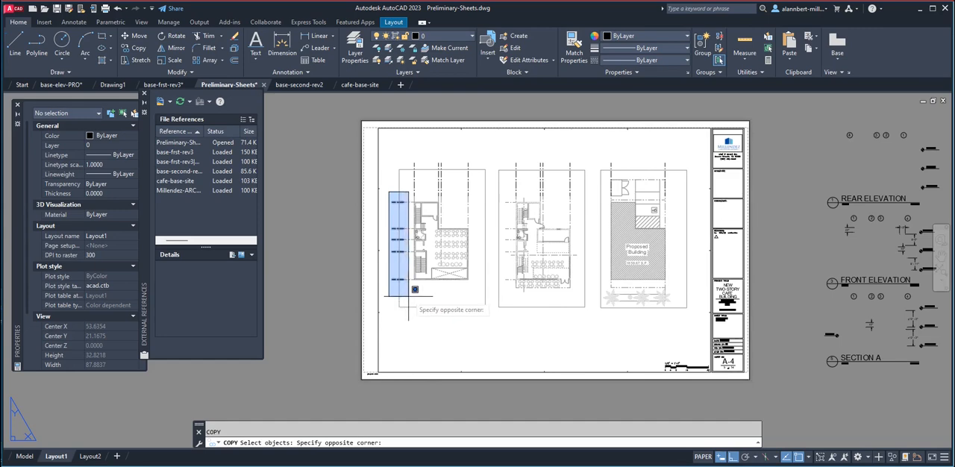
{"action": "left_click", "coordinate": [418, 322]}
{"action": "key", "text": "Return"}
{"action": "left_click", "coordinate": [403, 279]}
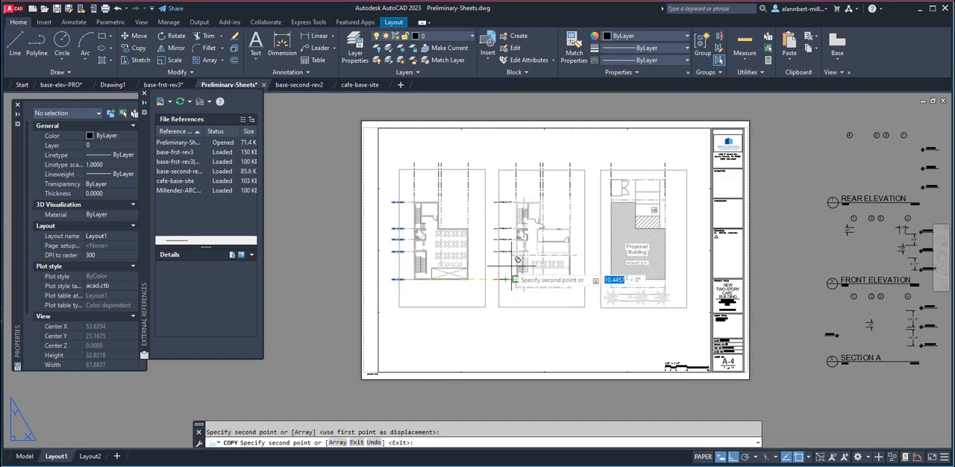
{"action": "key", "text": "Escape"}
{"action": "key", "text": "Escape"}
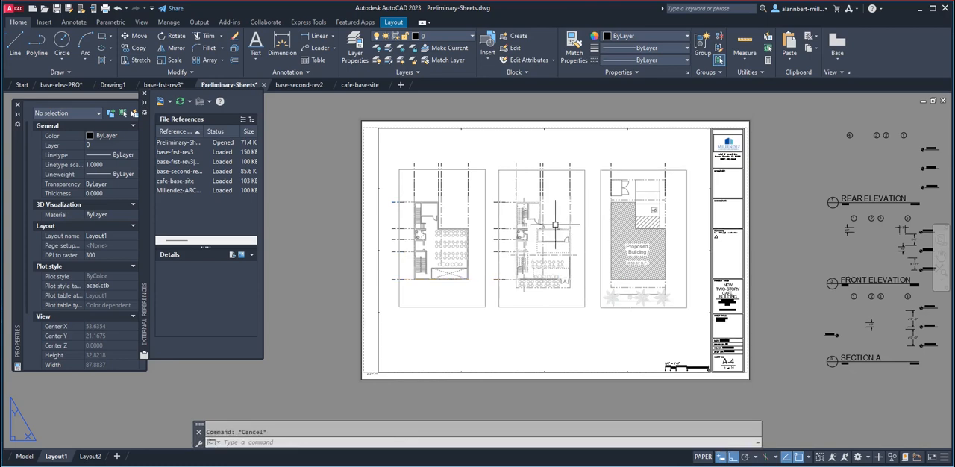
Copy the first-floor plan's uppermost and lowest horizontal extensions to the site plan, using the vertical extensions' top endpoint as base point.
{"action": "left_click", "coordinate": [494, 202]}
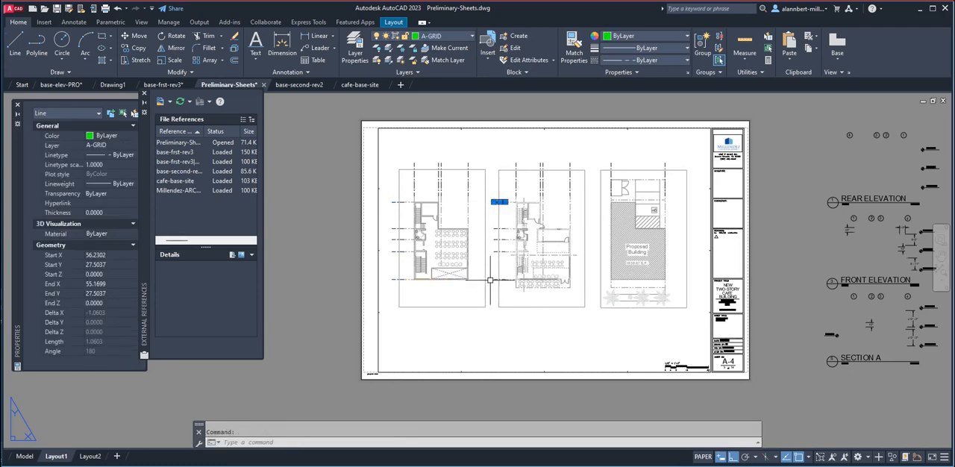
{"action": "key", "text": "Escape"}
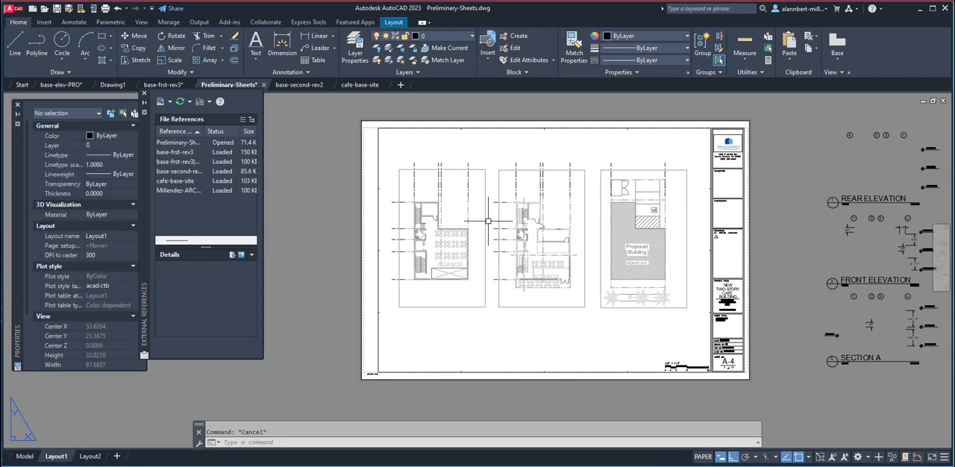
{"action": "type", "text": "co"}
{"action": "key", "text": "Return"}
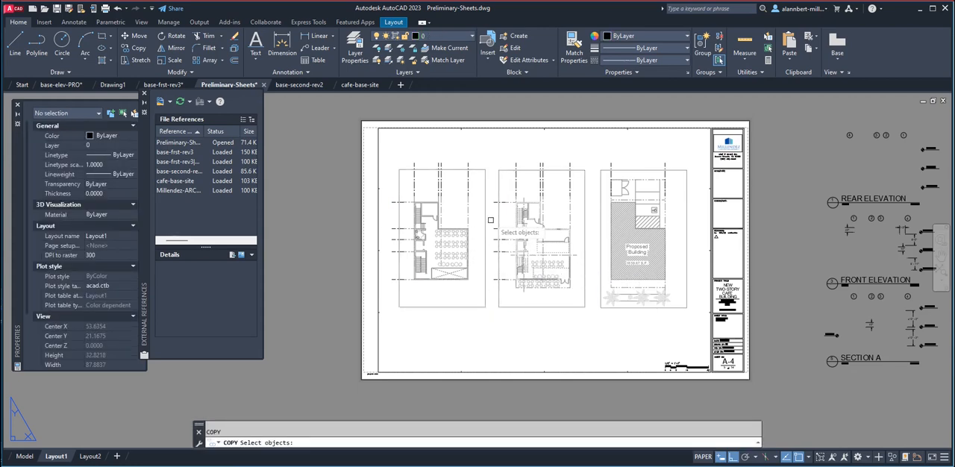
{"action": "left_click", "coordinate": [500, 201]}
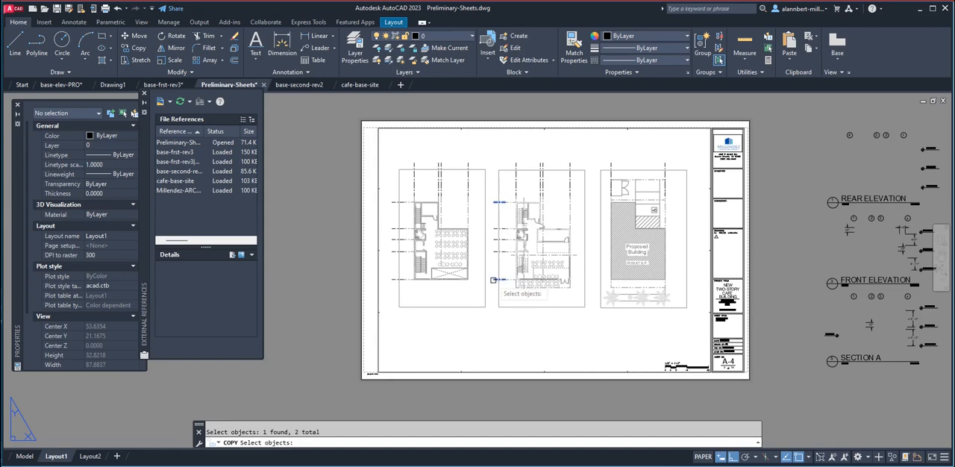
{"action": "key", "text": "Return"}
{"action": "left_click", "coordinate": [516, 163]}
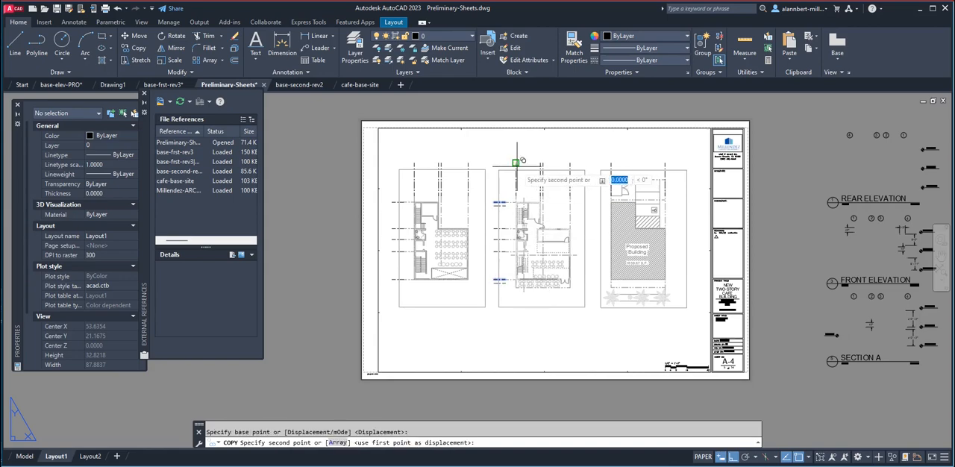
{"action": "left_click", "coordinate": [605, 159]}
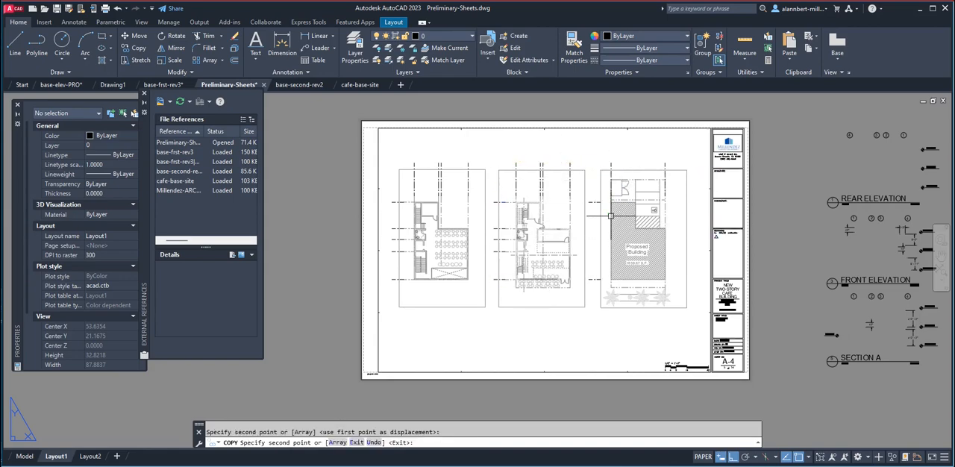
{"action": "key", "text": "Escape"}
Move the site plan's two horizontal extensions right so their inner ends meet the proposed building's left edge.
{"action": "scroll", "coordinate": [608, 215], "scroll_direction": "up", "scroll_amount": 2}
{"action": "scroll", "coordinate": [608, 215], "scroll_direction": "up", "scroll_amount": 2}
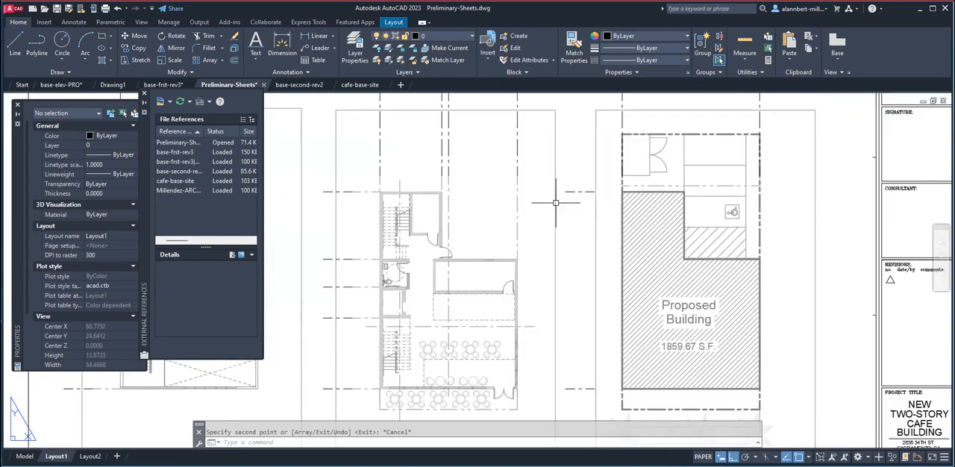
{"action": "left_click", "coordinate": [586, 192]}
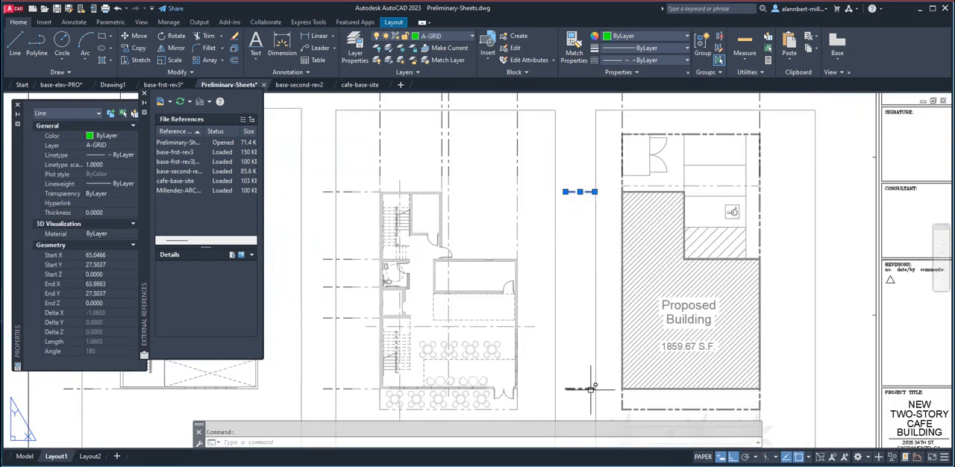
{"action": "key", "text": "Escape"}
{"action": "type", "text": "m"}
{"action": "key", "text": "Return"}
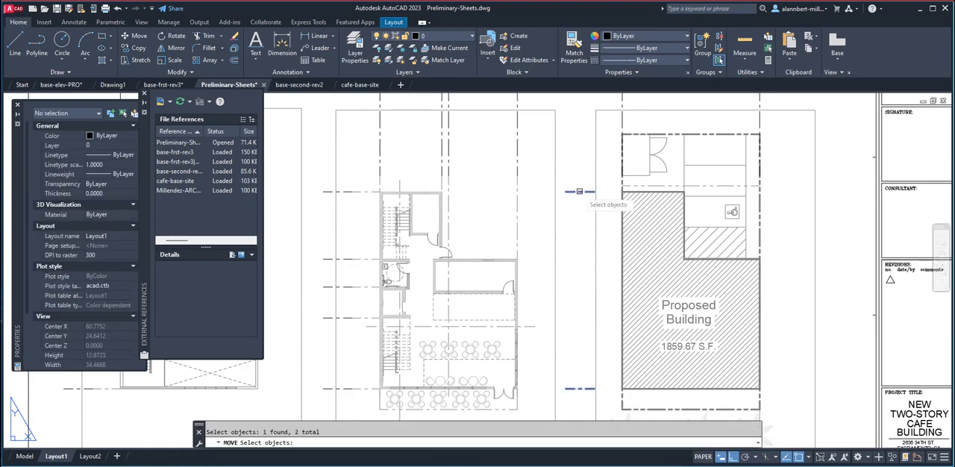
{"action": "key", "text": "Return"}
{"action": "scroll", "coordinate": [575, 170], "scroll_direction": "down", "scroll_amount": 2}
{"action": "scroll", "coordinate": [605, 173], "scroll_direction": "up", "scroll_amount": 4}
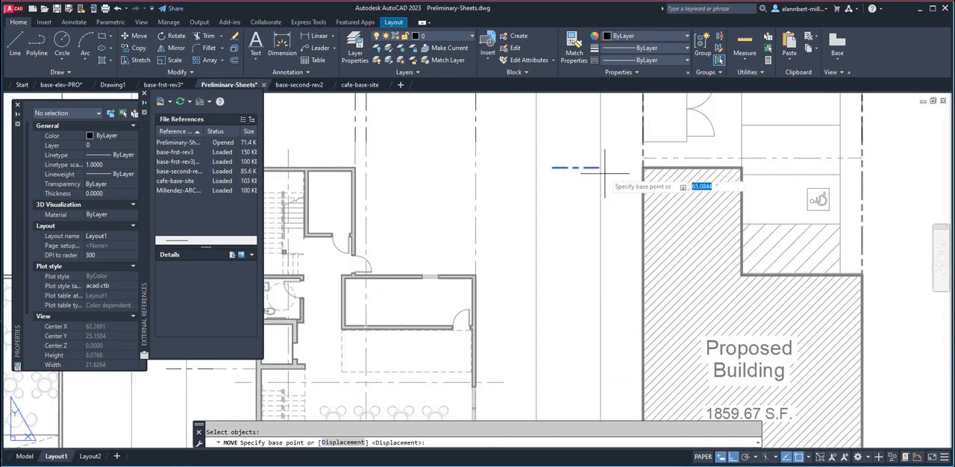
{"action": "left_click", "coordinate": [604, 169]}
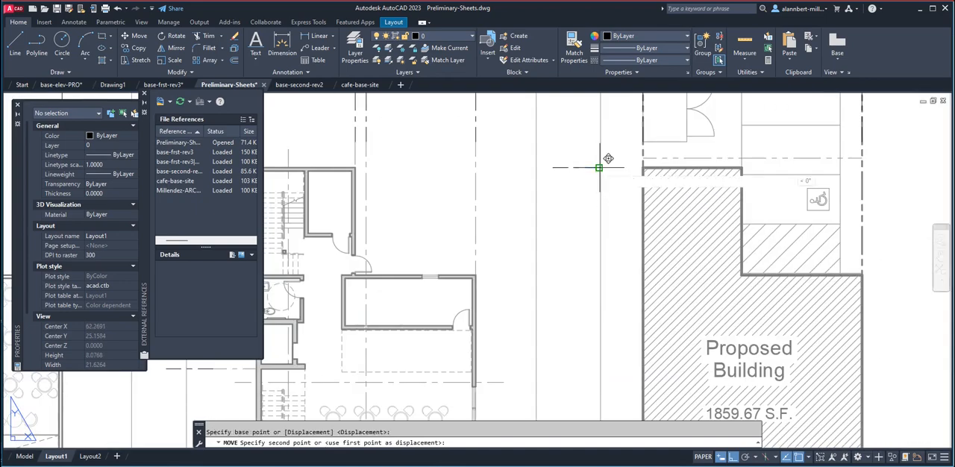
{"action": "left_click", "coordinate": [641, 172]}
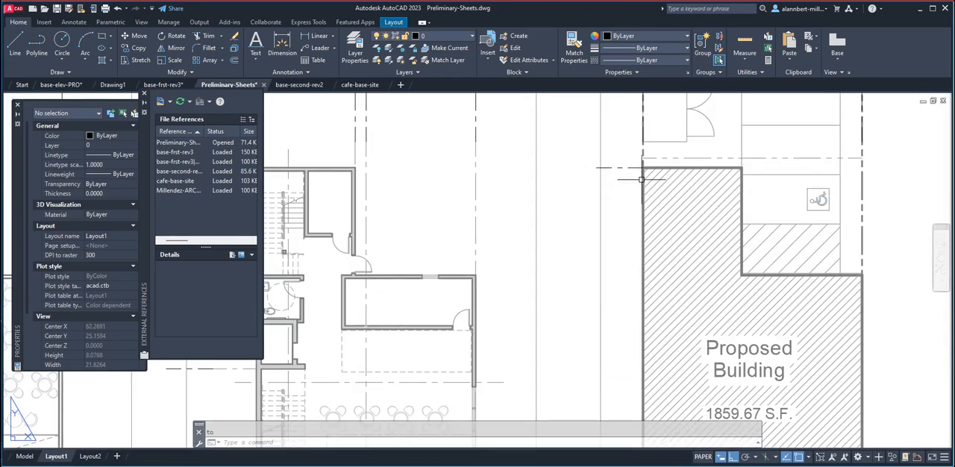
Move the first-floor and site plan viewports with their grid-line extensions about 1.7 units right.
{"action": "scroll", "coordinate": [606, 205], "scroll_direction": "down", "scroll_amount": 5}
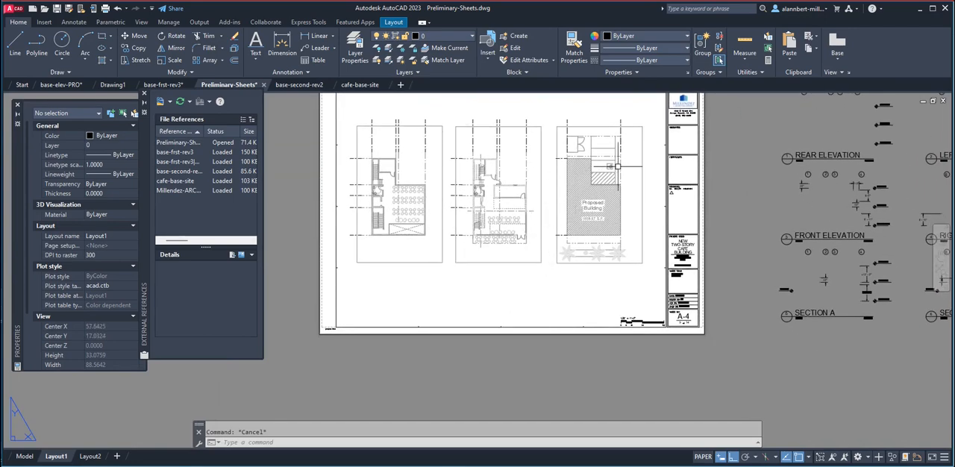
{"action": "type", "text": "m"}
{"action": "key", "text": "space"}
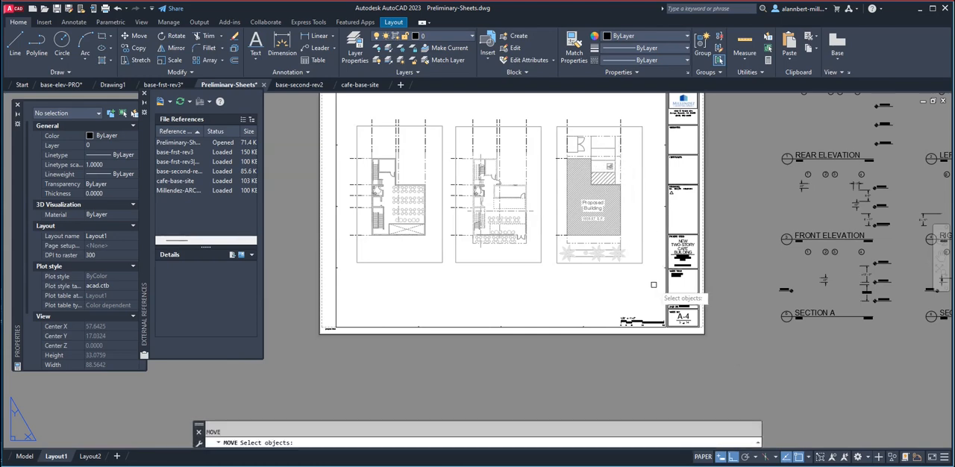
{"action": "left_click", "coordinate": [653, 284]}
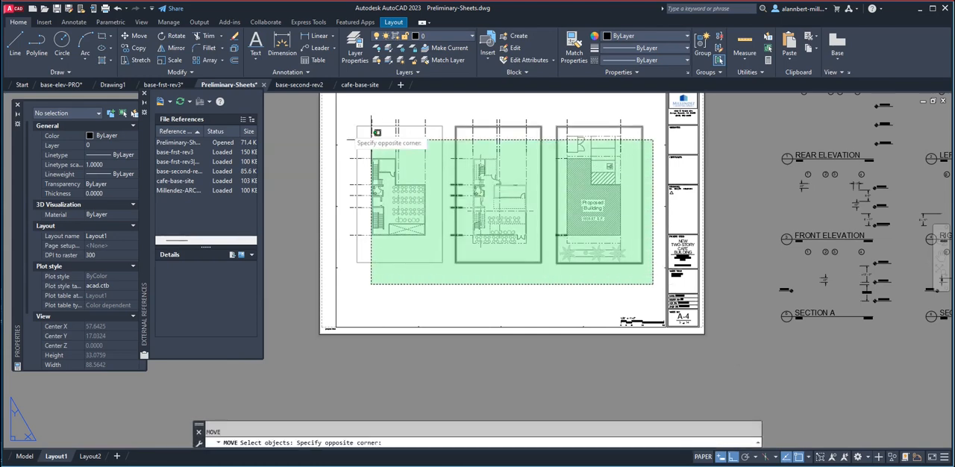
{"action": "left_click", "coordinate": [450, 100]}
{"action": "key", "text": "space"}
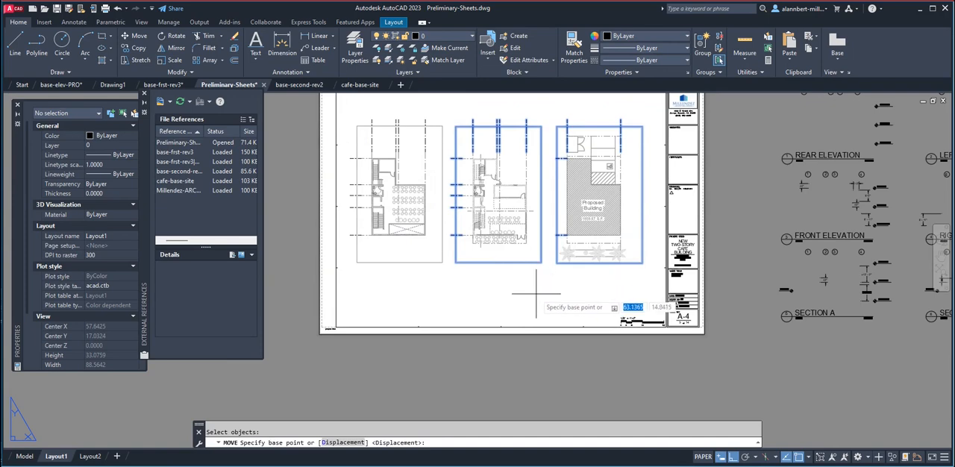
{"action": "left_click", "coordinate": [535, 296]}
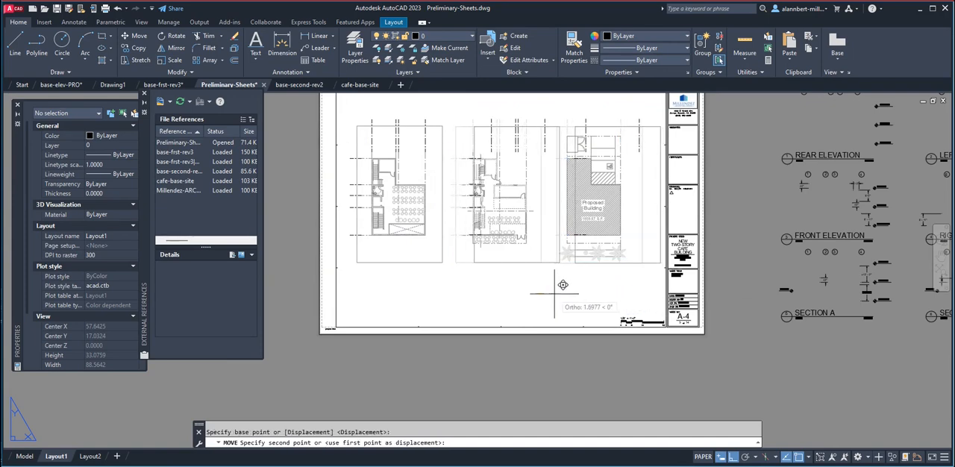
{"action": "left_click", "coordinate": [555, 294]}
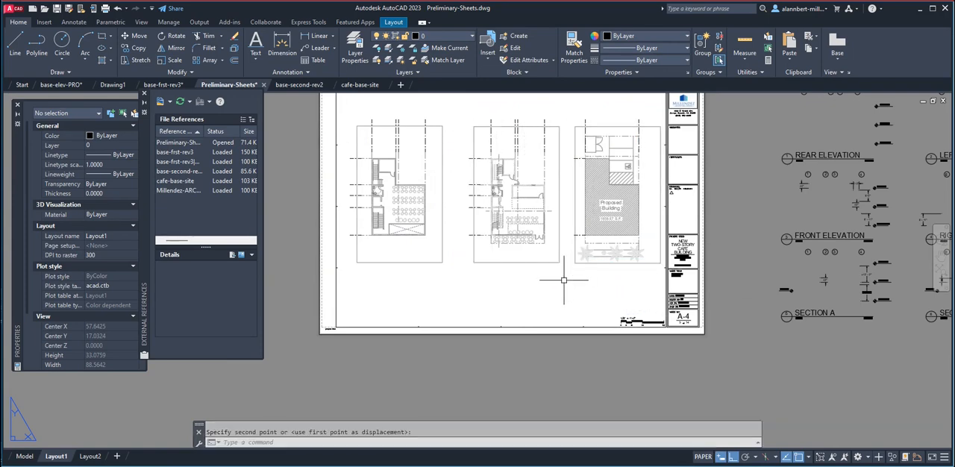
Move the first-floor plan viewport and its grid-line extensions about 0.42 units left to even out the spacing.
{"action": "key", "text": "space"}
{"action": "left_click", "coordinate": [561, 274]}
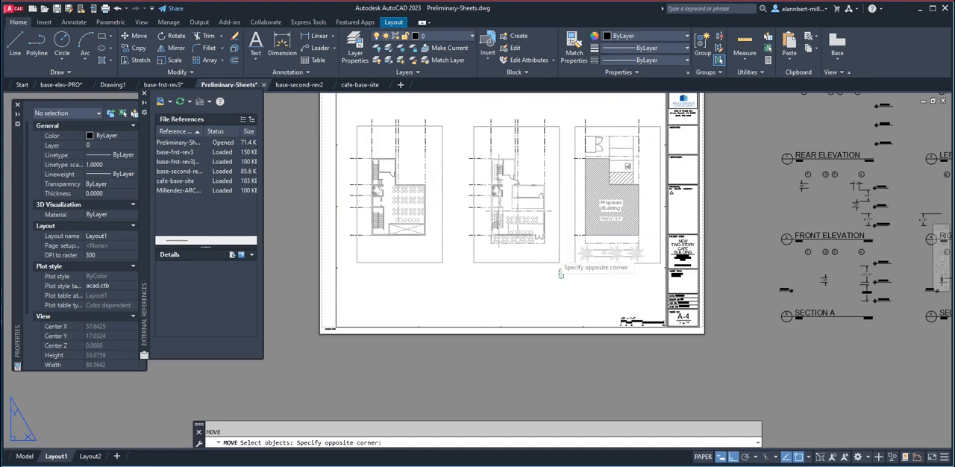
{"action": "left_click", "coordinate": [458, 98]}
{"action": "key", "text": "space"}
{"action": "left_click", "coordinate": [495, 289]}
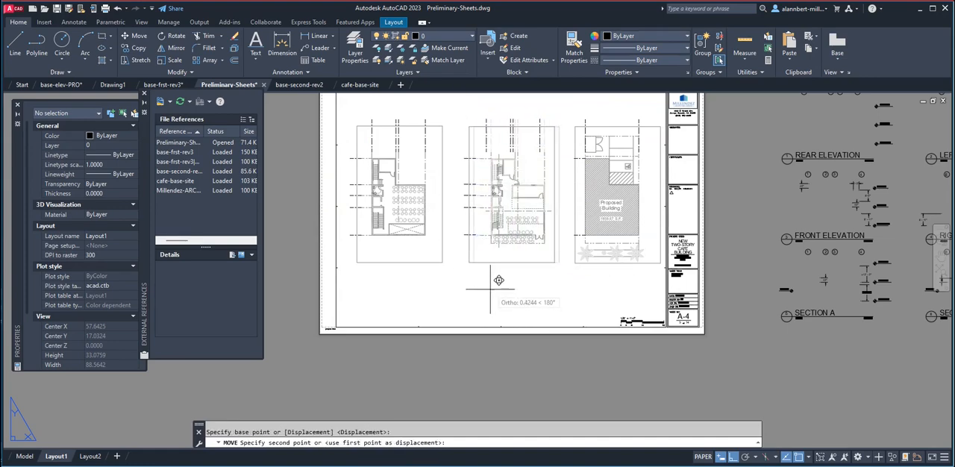
{"action": "left_click", "coordinate": [490, 289]}
Copy the front elevation's grid bubbles 1 to 4 from bubble 4's bottom quadrant onto the first-floor plan's rightmost vertical extension.
{"action": "middle_click_drag", "start_coordinate": [592, 237], "coordinate": [565, 264]}
{"action": "scroll", "coordinate": [525, 247], "scroll_direction": "down", "scroll_amount": 5}
{"action": "scroll", "coordinate": [520, 247], "scroll_direction": "up", "scroll_amount": 5}
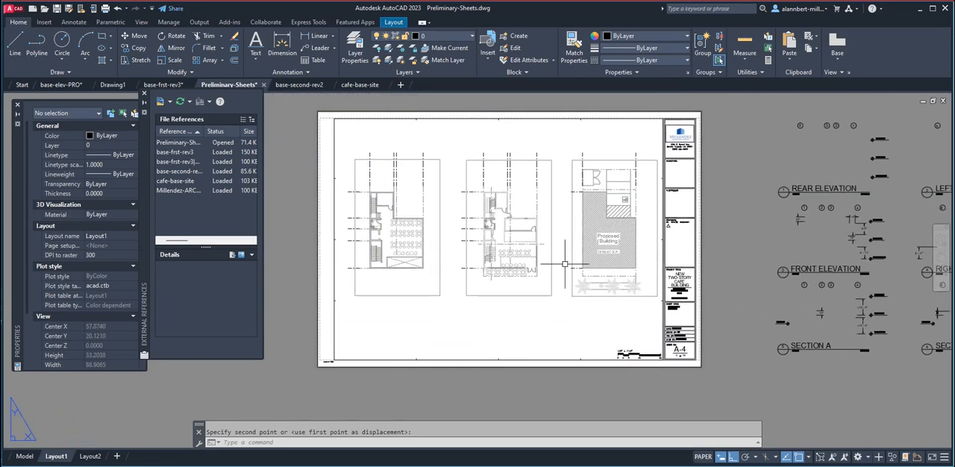
{"action": "scroll", "coordinate": [407, 152], "scroll_direction": "up", "scroll_amount": 2}
{"action": "scroll", "coordinate": [407, 153], "scroll_direction": "down", "scroll_amount": 2}
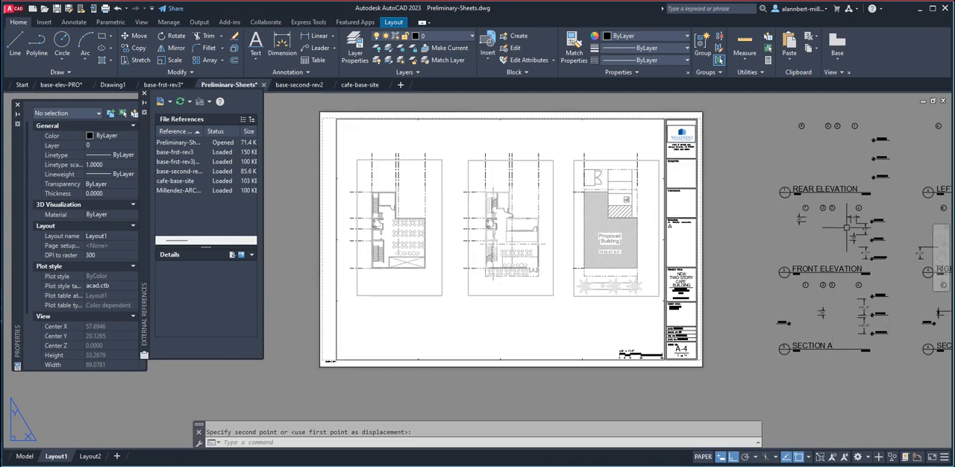
{"action": "scroll", "coordinate": [865, 206], "scroll_direction": "up", "scroll_amount": 2}
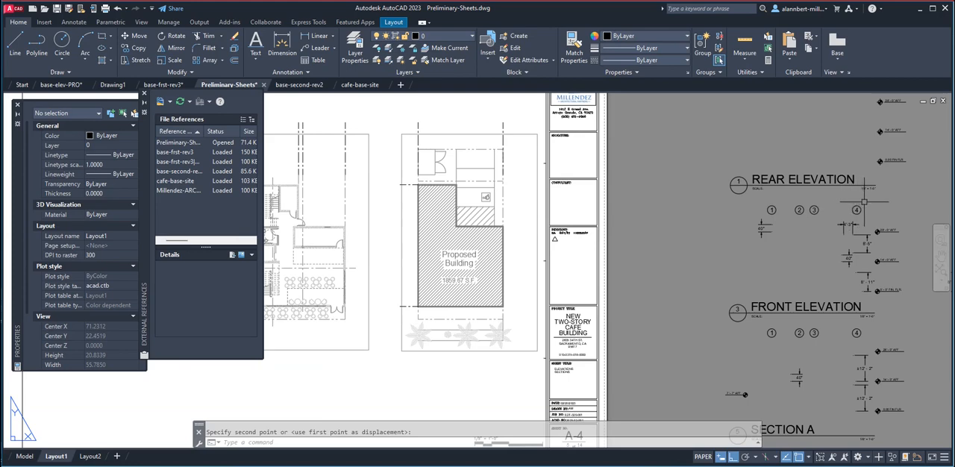
{"action": "key", "text": "Return"}
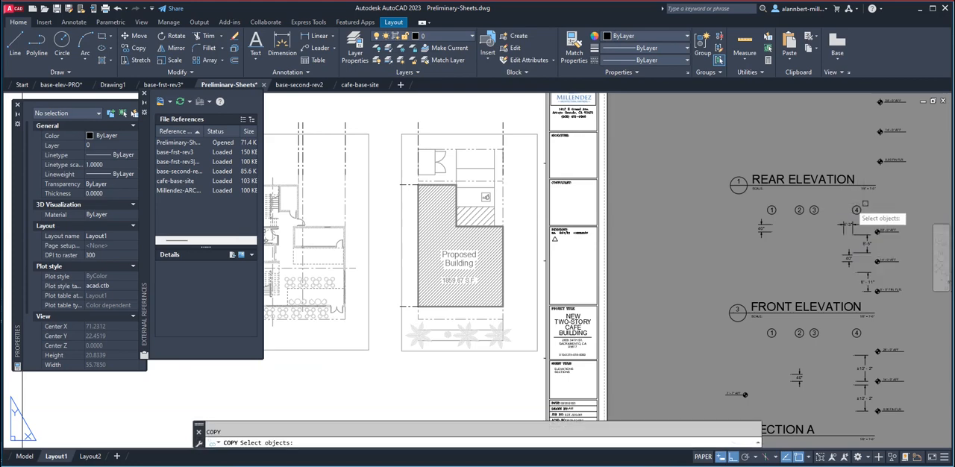
{"action": "left_click", "coordinate": [762, 200]}
{"action": "left_click", "coordinate": [882, 212]}
{"action": "key", "text": "Return"}
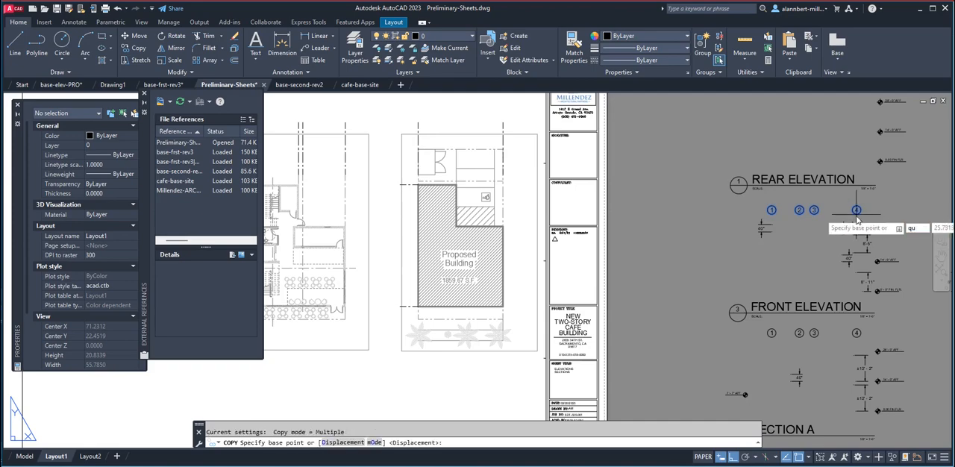
{"action": "type", "text": "qua"}
{"action": "key", "text": "Return"}
{"action": "left_click", "coordinate": [857, 214]}
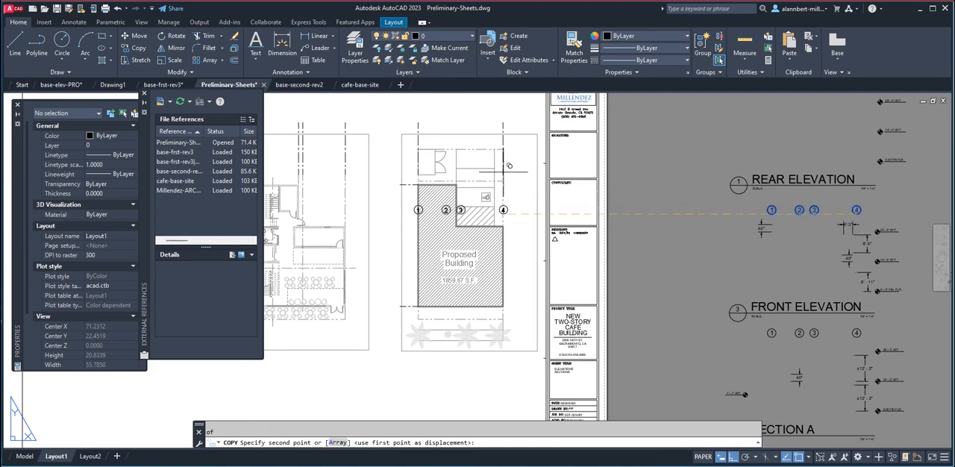
{"action": "scroll", "coordinate": [454, 157], "scroll_direction": "down", "scroll_amount": 4}
{"action": "left_click", "coordinate": [412, 147]}
{"action": "scroll", "coordinate": [411, 136], "scroll_direction": "up", "scroll_amount": 5}
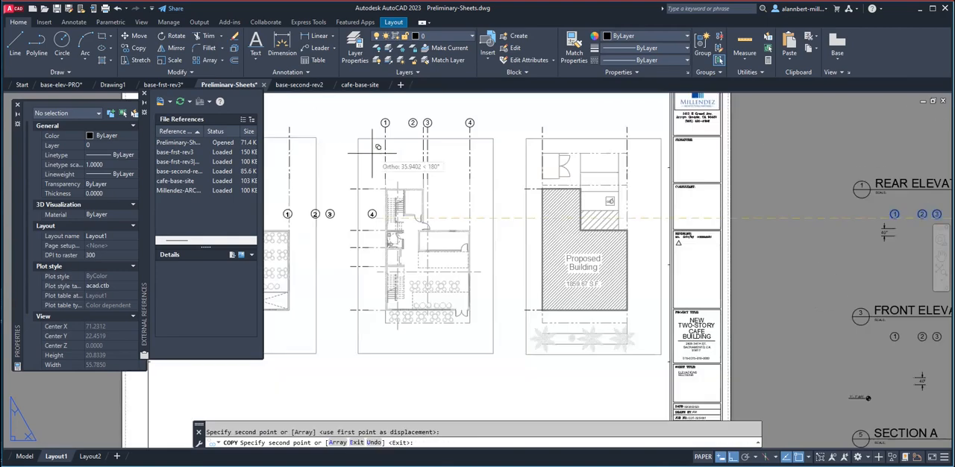
{"action": "scroll", "coordinate": [436, 147], "scroll_direction": "down", "scroll_amount": 4}
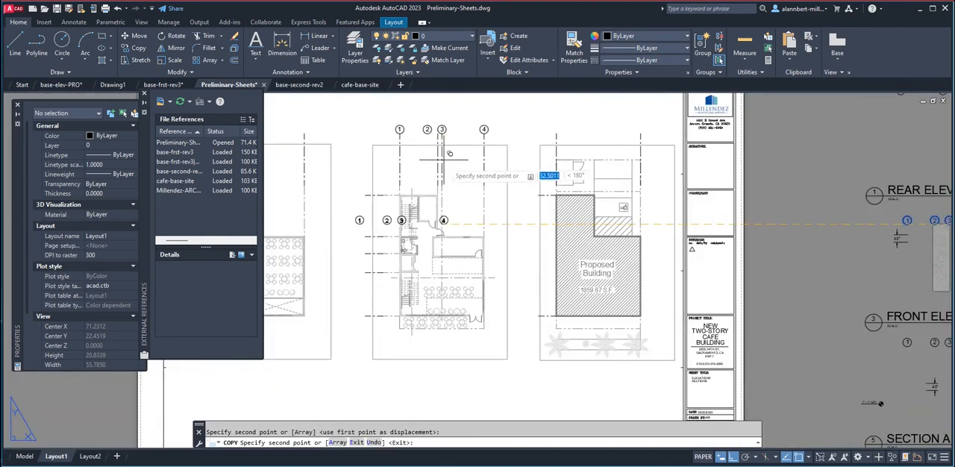
{"action": "middle_click_drag", "start_coordinate": [475, 173], "coordinate": [418, 191]}
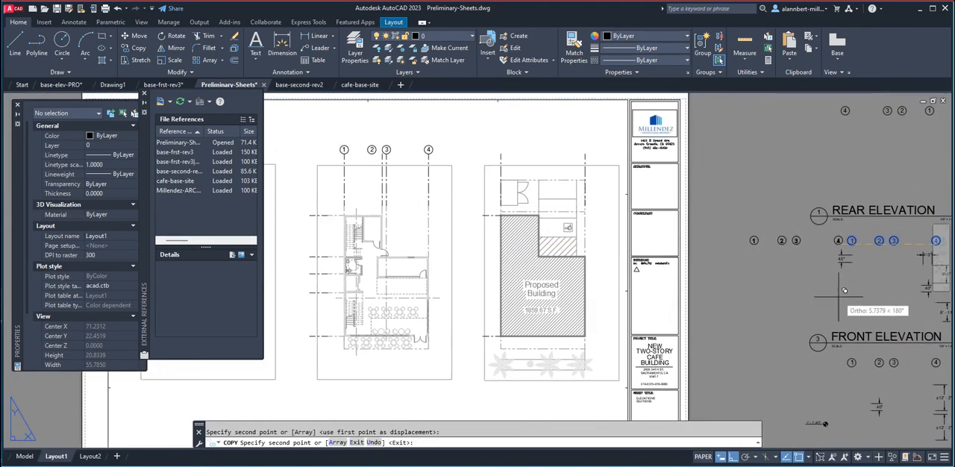
{"action": "scroll", "coordinate": [885, 394], "scroll_direction": "down", "scroll_amount": 2}
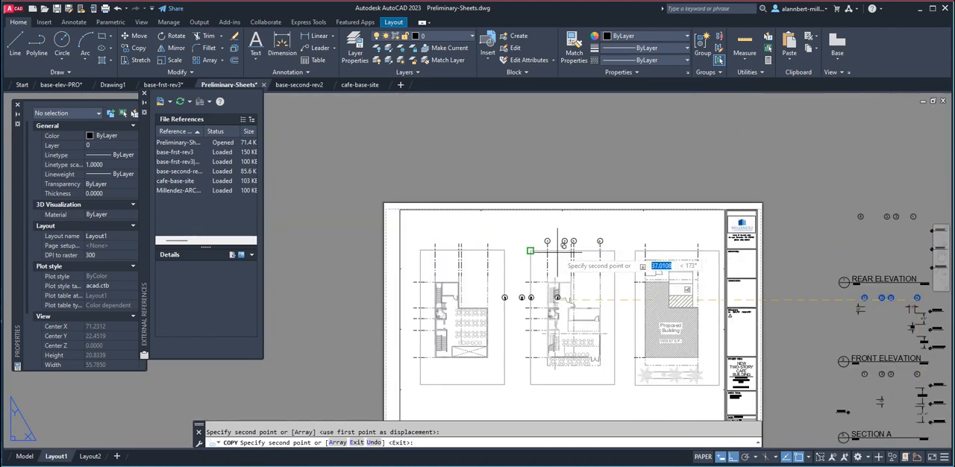
{"action": "key", "text": "Escape"}
Check the bubbles' alignment with the first-floor plan's vertical grid-line extensions and save the drawing.
{"action": "scroll", "coordinate": [561, 252], "scroll_direction": "up", "scroll_amount": 5}
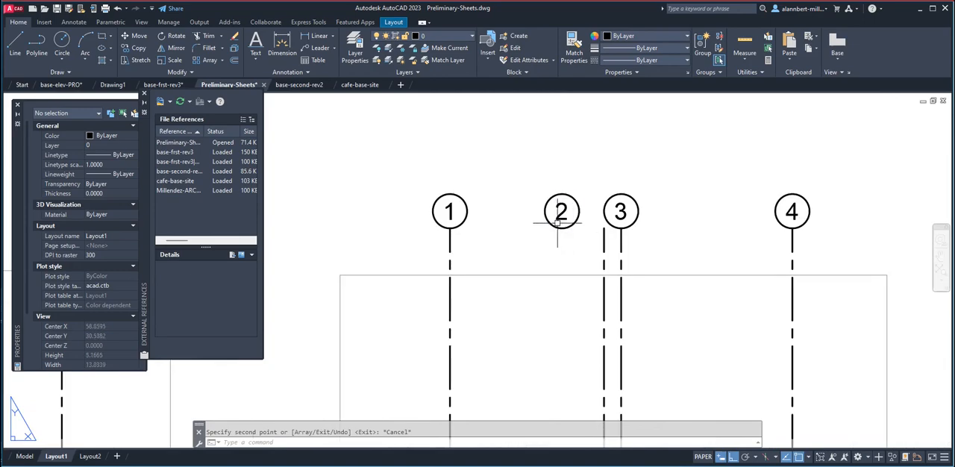
{"action": "scroll", "coordinate": [563, 221], "scroll_direction": "down", "scroll_amount": 5}
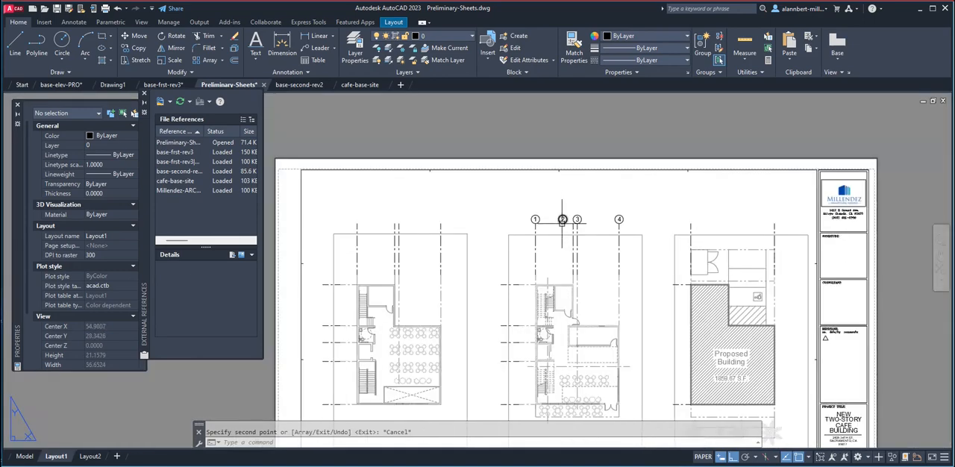
{"action": "middle_click_drag", "start_coordinate": [544, 208], "coordinate": [560, 149]}
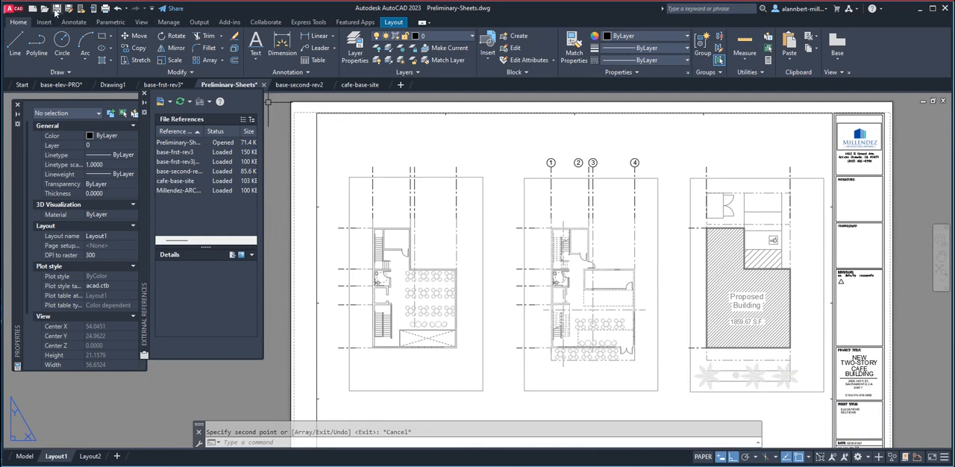
{"action": "left_click", "coordinate": [56, 9]}
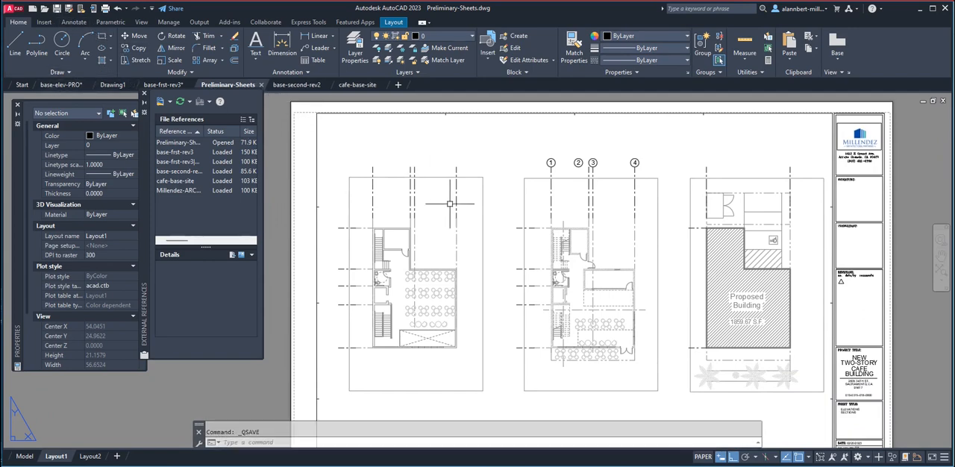
Switch to model space in the base-elev-PRO drawing and examine the clipped plans above the elevations and sections.
{"action": "left_click", "coordinate": [61, 84]}
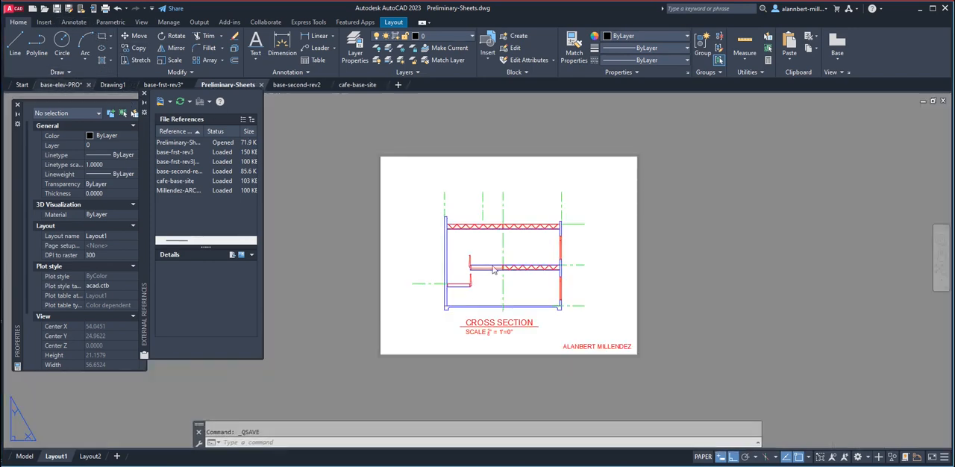
{"action": "left_click", "coordinate": [24, 456]}
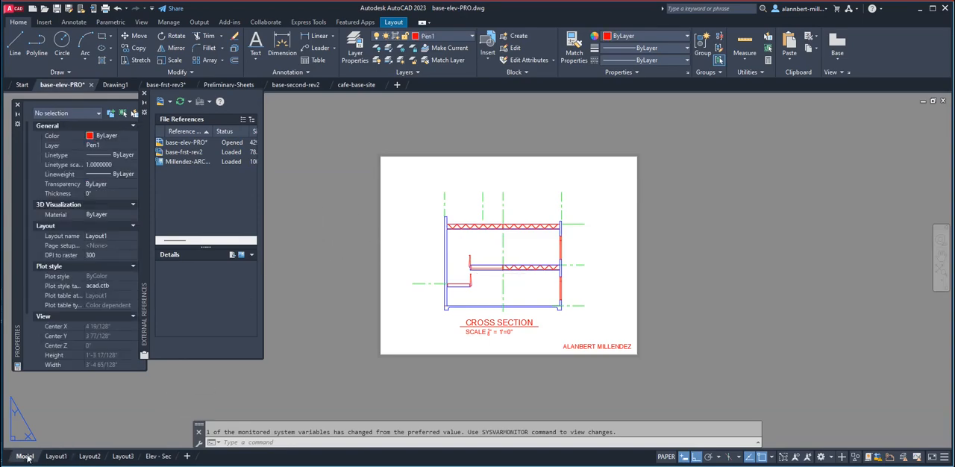
{"action": "scroll", "coordinate": [455, 250], "scroll_direction": "down", "scroll_amount": 5}
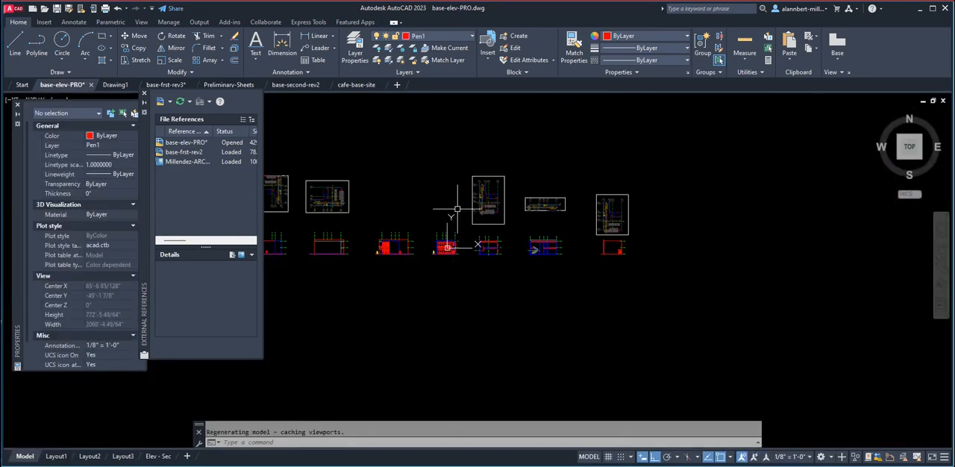
{"action": "scroll", "coordinate": [553, 223], "scroll_direction": "up", "scroll_amount": 3}
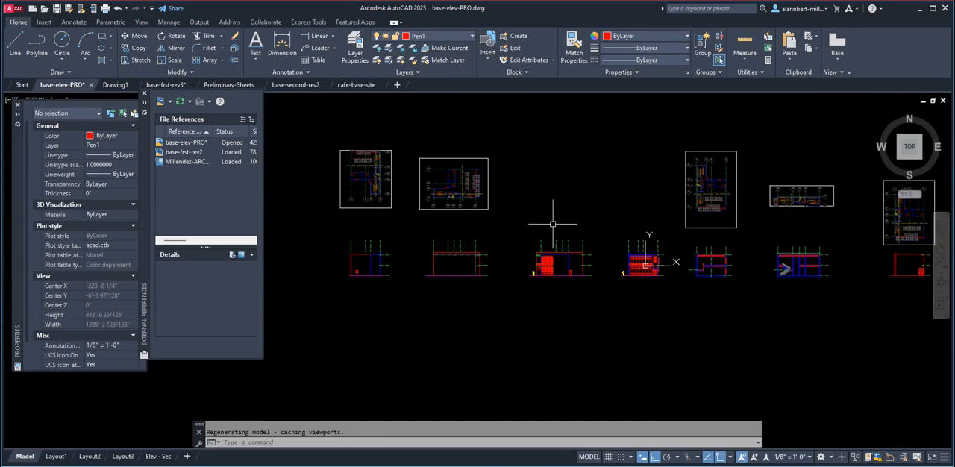
{"action": "scroll", "coordinate": [701, 211], "scroll_direction": "up", "scroll_amount": 5}
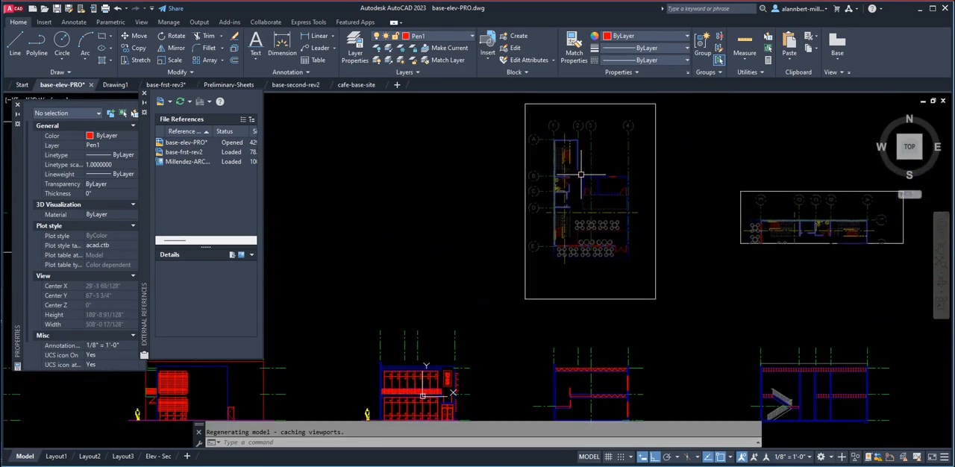
{"action": "scroll", "coordinate": [581, 174], "scroll_direction": "down", "scroll_amount": 4}
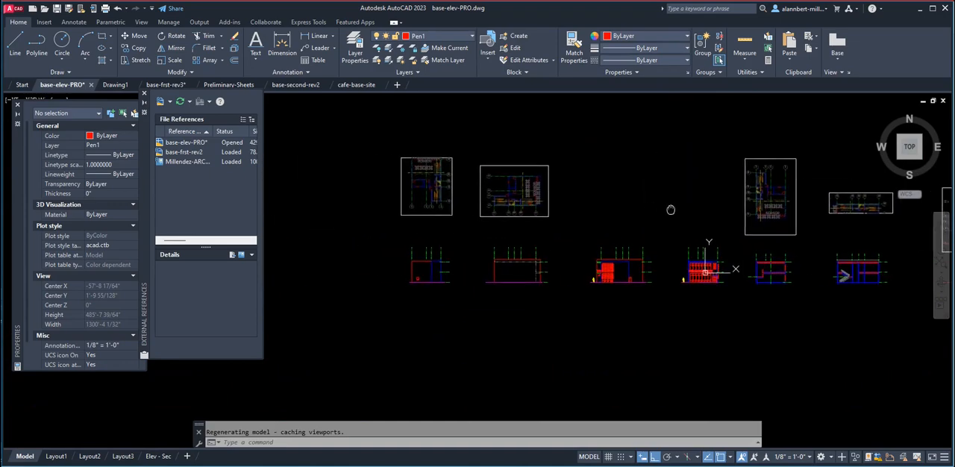
{"action": "scroll", "coordinate": [515, 201], "scroll_direction": "up", "scroll_amount": 3}
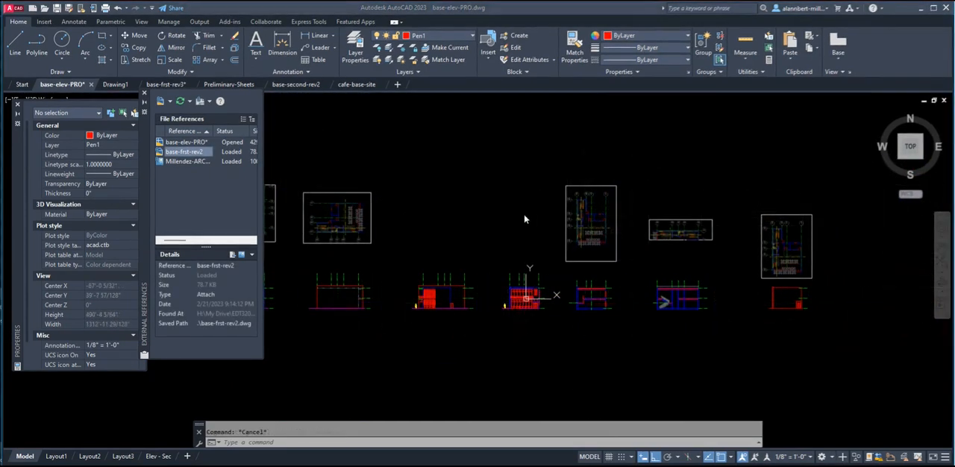
{"action": "scroll", "coordinate": [599, 222], "scroll_direction": "up", "scroll_amount": 6}
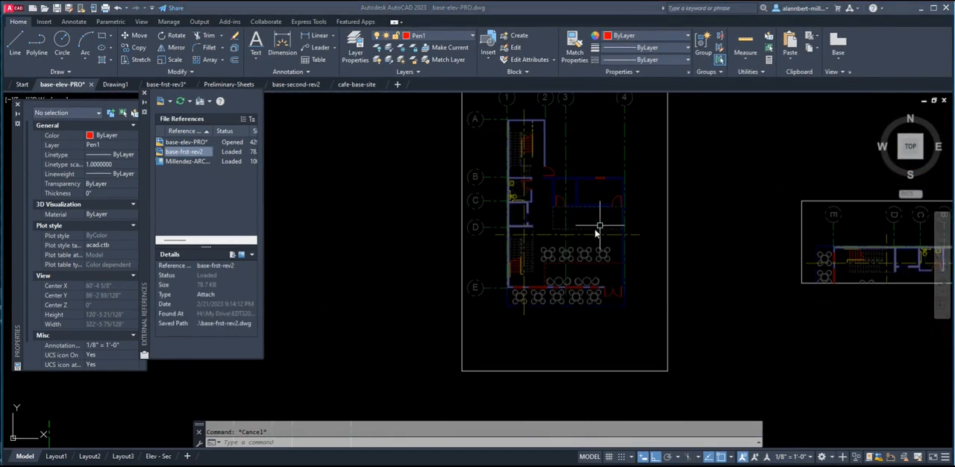
{"action": "scroll", "coordinate": [547, 237], "scroll_direction": "down", "scroll_amount": 2}
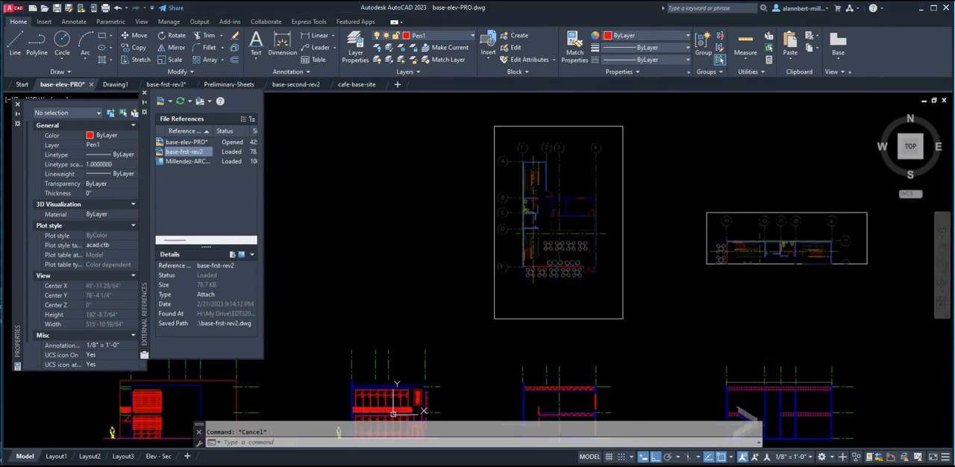
Repath the base-frst-rev2 first-floor plan reference to the base-frst-rev3.dwg file.
{"action": "left_click", "coordinate": [552, 256]}
{"action": "left_click", "coordinate": [551, 248]}
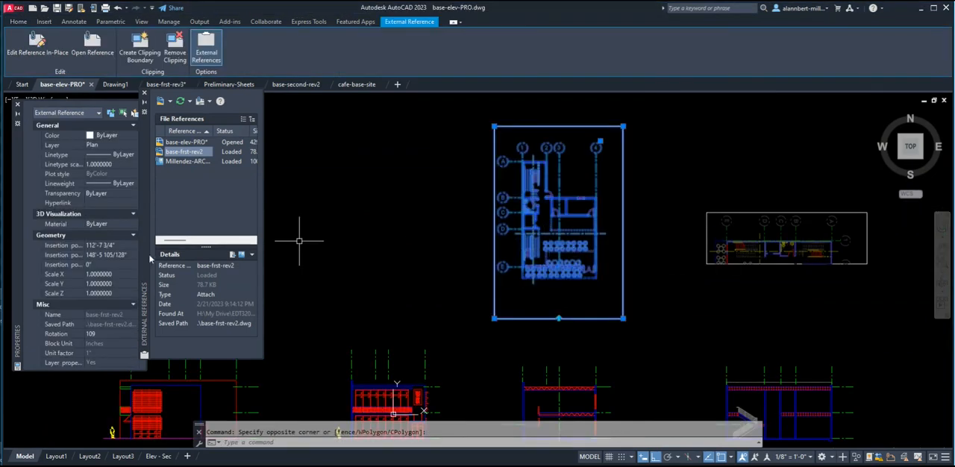
{"action": "right_click", "coordinate": [203, 154]}
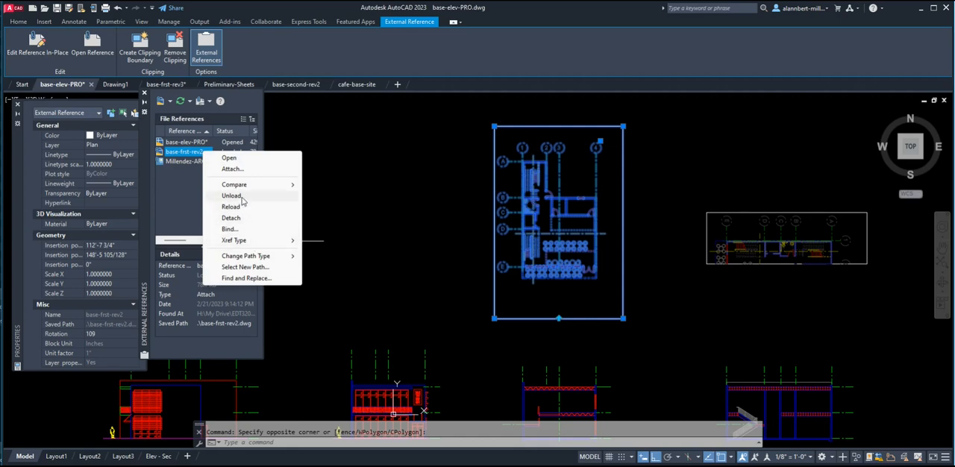
{"action": "left_click", "coordinate": [256, 269]}
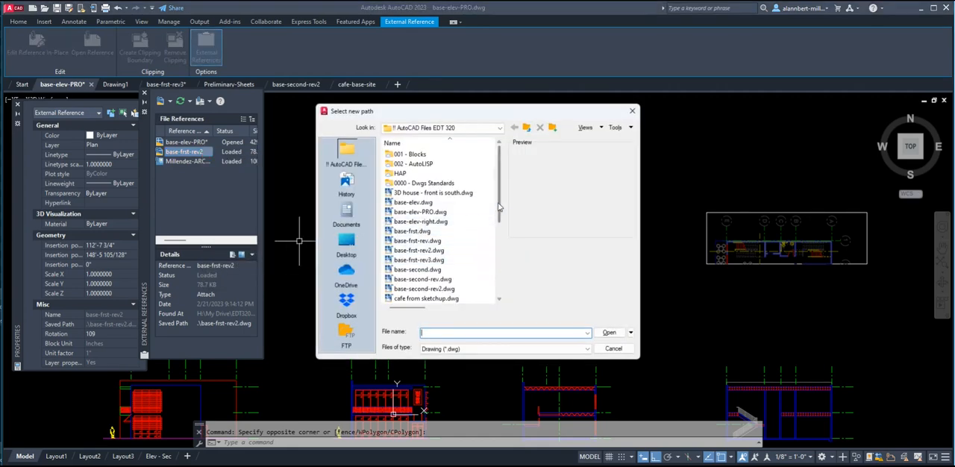
{"action": "left_click", "coordinate": [436, 260]}
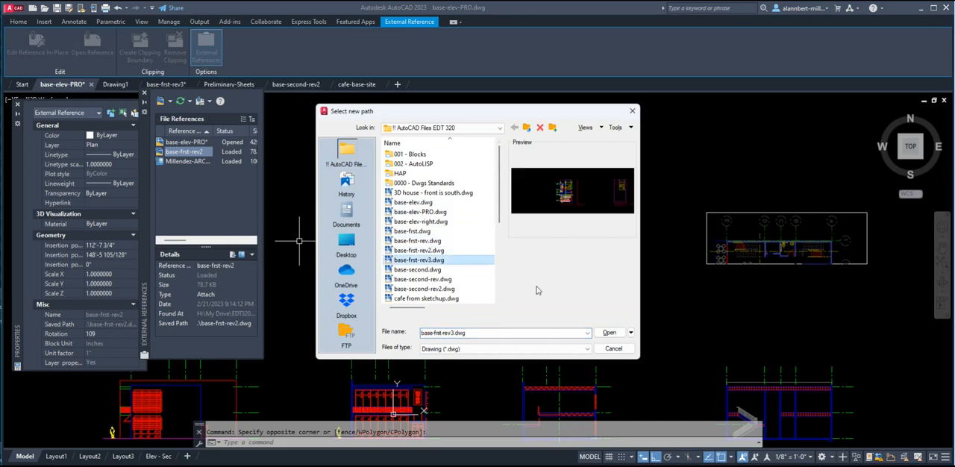
{"action": "left_click", "coordinate": [611, 334]}
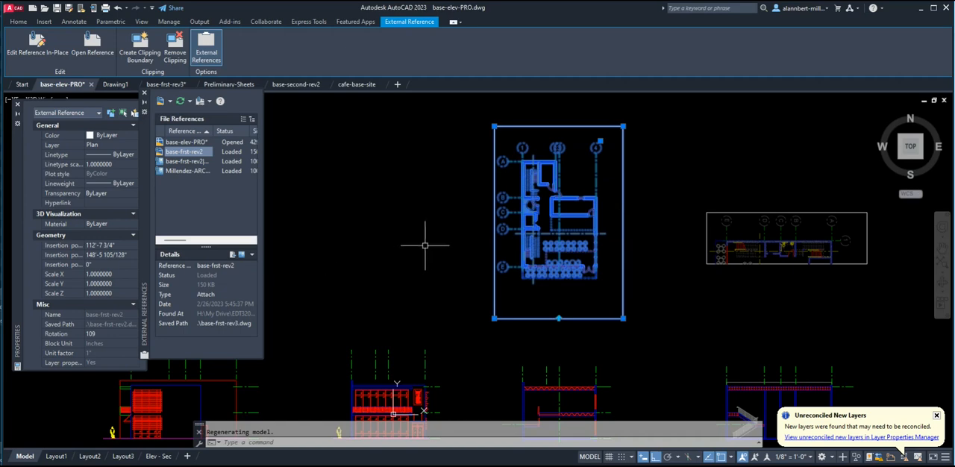
Rename the repathed first-floor plan reference as base-frst-rev3.
{"action": "left_click", "coordinate": [218, 267]}
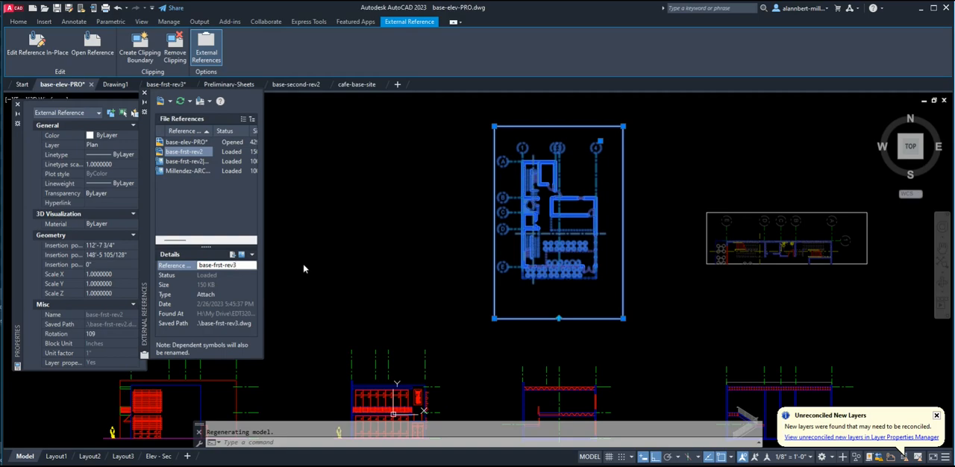
{"action": "key", "text": "Return"}
{"action": "key", "text": "Escape"}
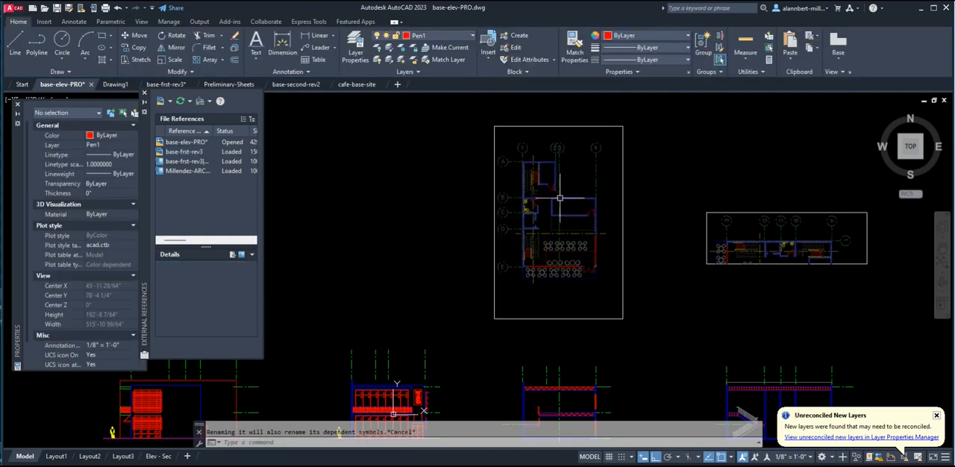
{"action": "scroll", "coordinate": [570, 174], "scroll_direction": "up", "scroll_amount": 4}
{"action": "scroll", "coordinate": [563, 184], "scroll_direction": "down", "scroll_amount": 4}
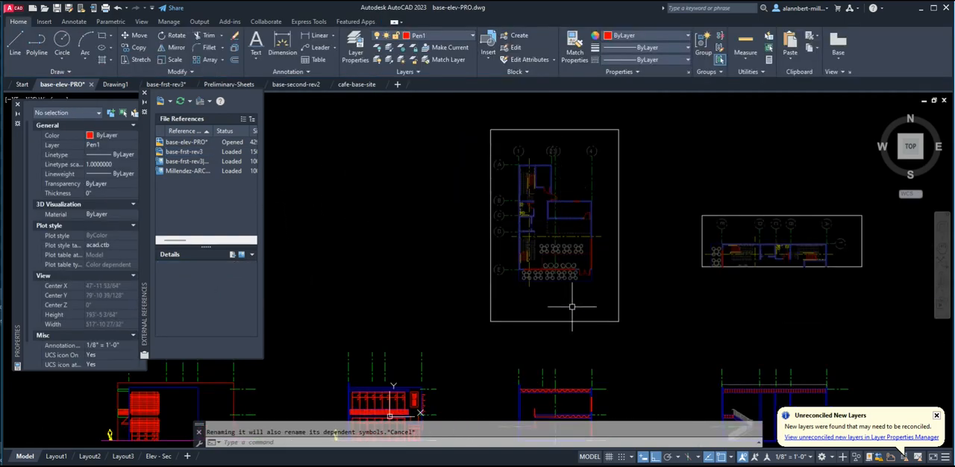
{"action": "scroll", "coordinate": [556, 324], "scroll_direction": "up", "scroll_amount": 3}
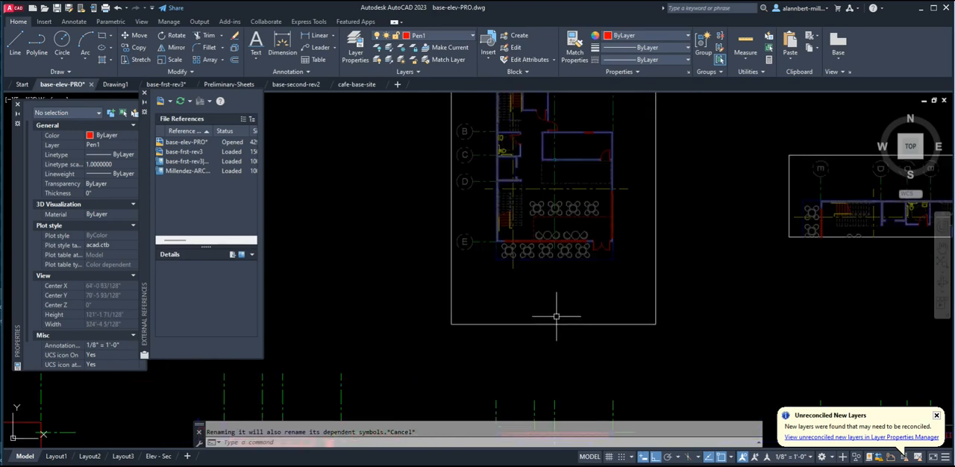
{"action": "type", "text": "l"}
{"action": "key", "text": "Return"}
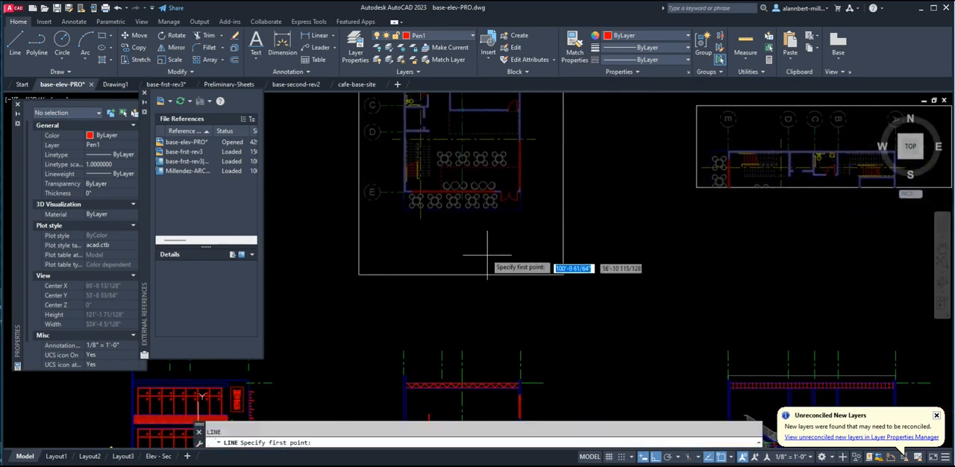
{"action": "scroll", "coordinate": [463, 202], "scroll_direction": "up", "scroll_amount": 3}
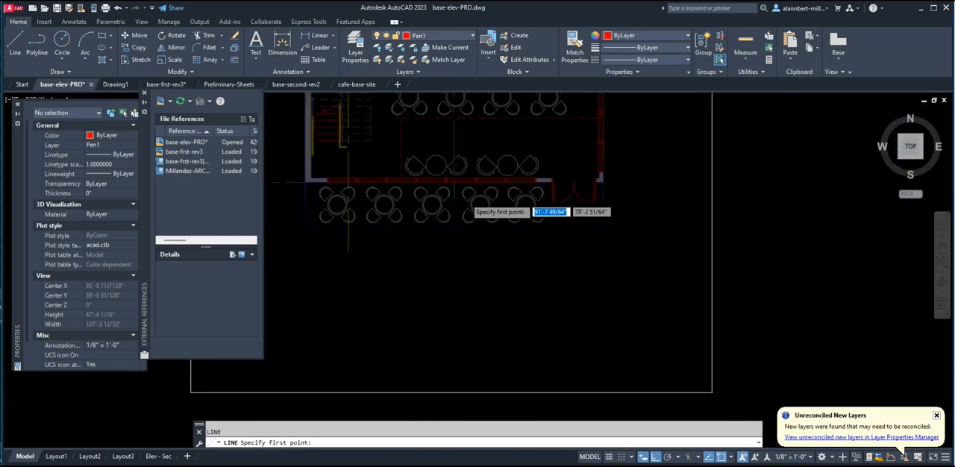
{"action": "left_click", "coordinate": [438, 200]}
{"action": "scroll", "coordinate": [447, 321], "scroll_direction": "down", "scroll_amount": 6}
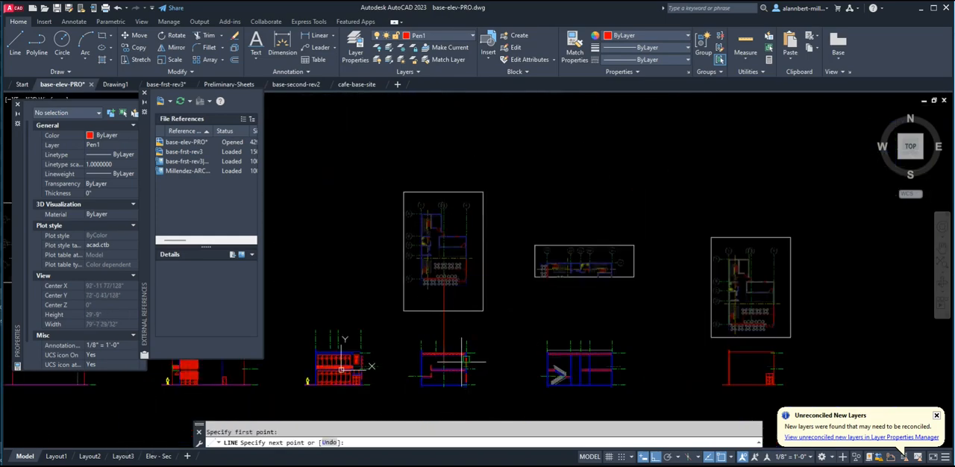
{"action": "scroll", "coordinate": [450, 332], "scroll_direction": "up", "scroll_amount": 4}
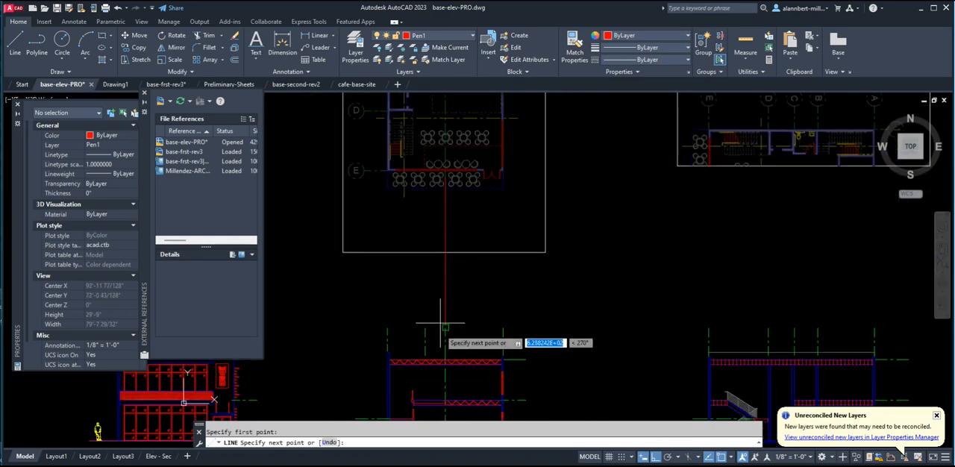
{"action": "key", "text": "Escape"}
{"action": "scroll", "coordinate": [442, 224], "scroll_direction": "down", "scroll_amount": 4}
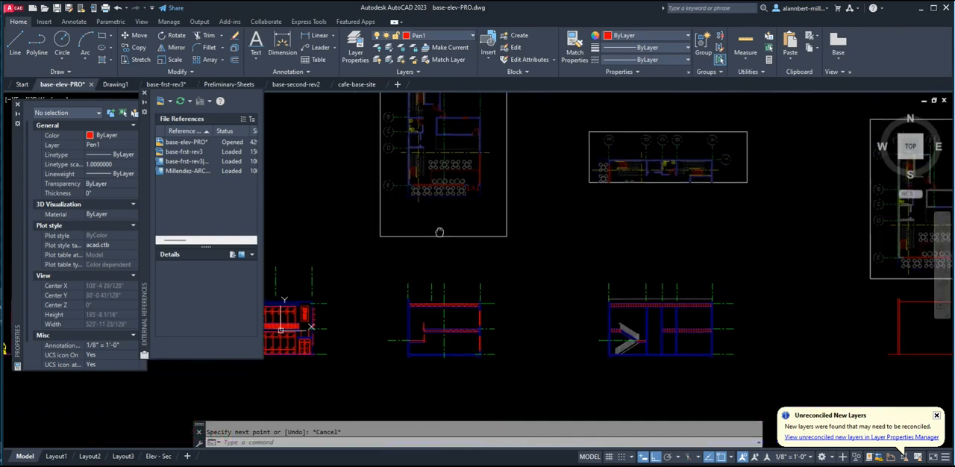
Draw a vertical projection line from grid line 2 of the upper first-floor plan down to the section below it.
{"action": "scroll", "coordinate": [429, 240], "scroll_direction": "up", "scroll_amount": 2}
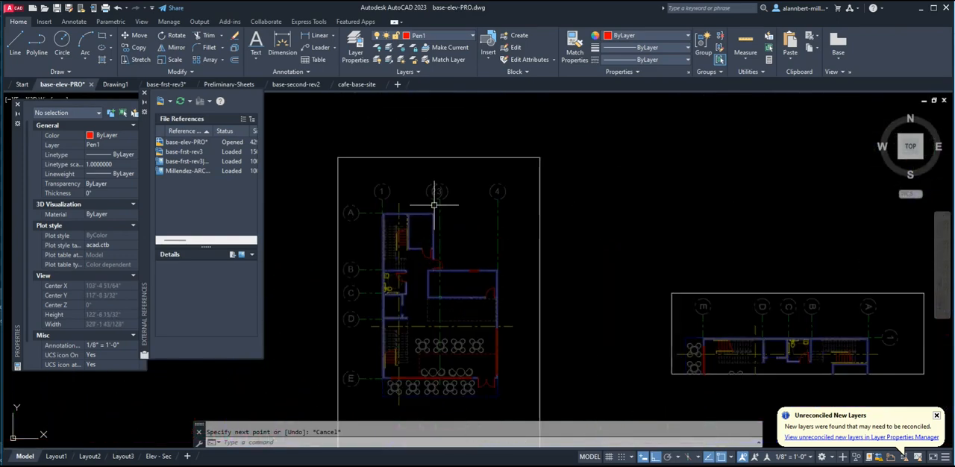
{"action": "key", "text": "space"}
{"action": "left_click", "coordinate": [435, 209]}
{"action": "scroll", "coordinate": [431, 321], "scroll_direction": "down", "scroll_amount": 6}
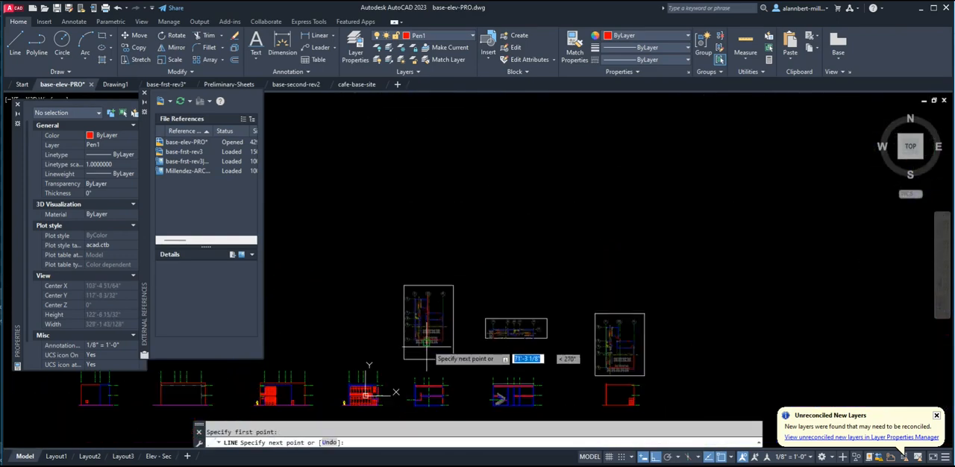
{"action": "scroll", "coordinate": [434, 224], "scroll_direction": "up", "scroll_amount": 6}
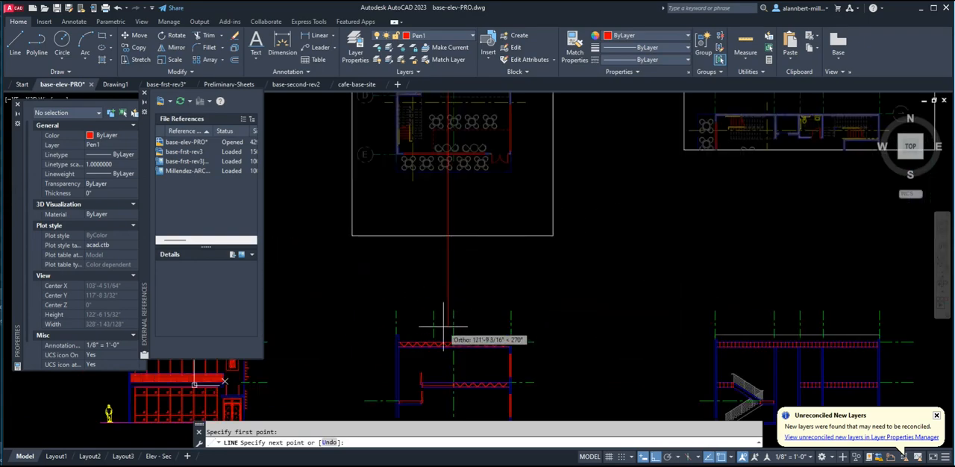
{"action": "key", "text": "Escape"}
{"action": "scroll", "coordinate": [444, 326], "scroll_direction": "up", "scroll_amount": 5}
{"action": "scroll", "coordinate": [443, 325], "scroll_direction": "down", "scroll_amount": 8}
{"action": "scroll", "coordinate": [441, 325], "scroll_direction": "up", "scroll_amount": 6}
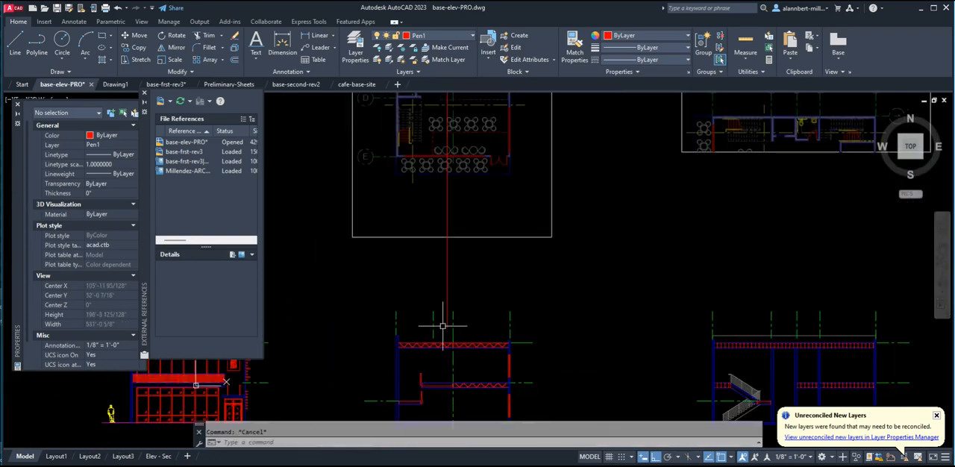
Move the section's second grid-line extension horizontally onto the vertical projection line, using a perpendicular snap.
{"action": "type", "text": "m"}
{"action": "key", "text": "Return"}
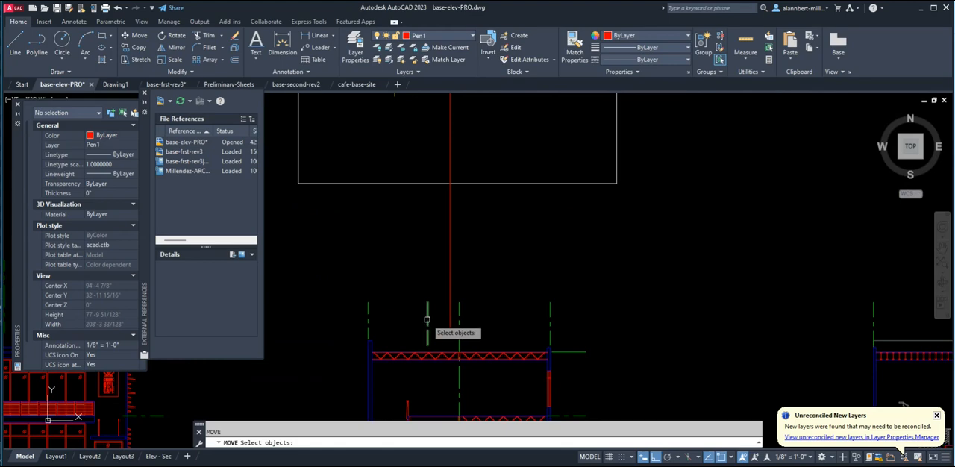
{"action": "left_click", "coordinate": [427, 320]}
{"action": "key", "text": "Return"}
{"action": "left_click", "coordinate": [439, 295]}
{"action": "type", "text": "p"}
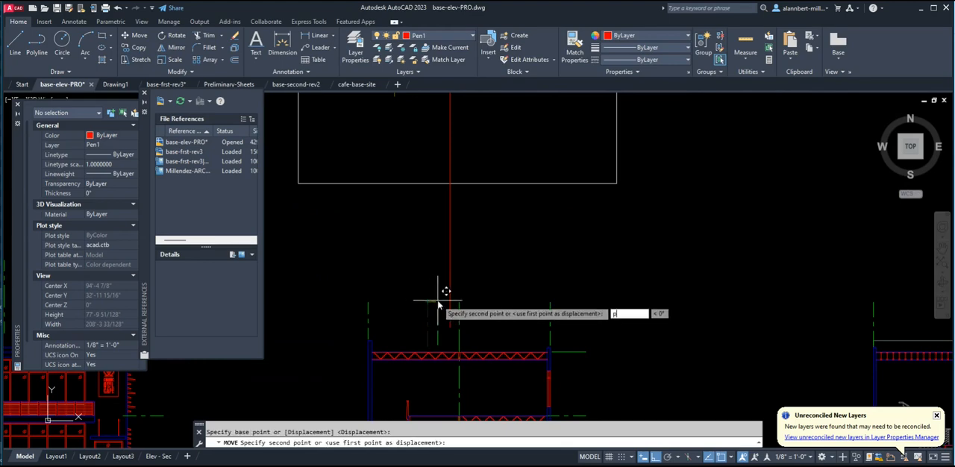
{"action": "type", "text": "er"}
{"action": "key", "text": "Return"}
{"action": "left_click", "coordinate": [448, 301]}
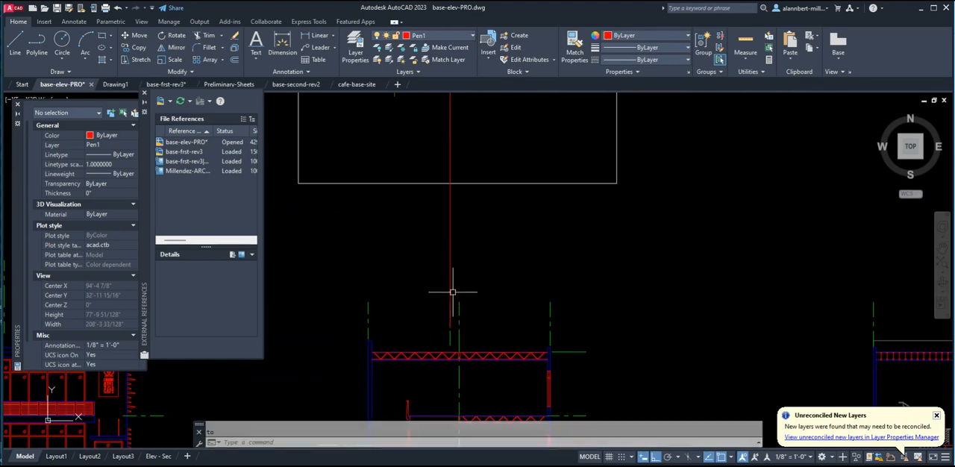
Erase the vertical projection line and the second grid-line extension above the front elevation.
{"action": "type", "text": "m"}
{"action": "key", "text": "Return"}
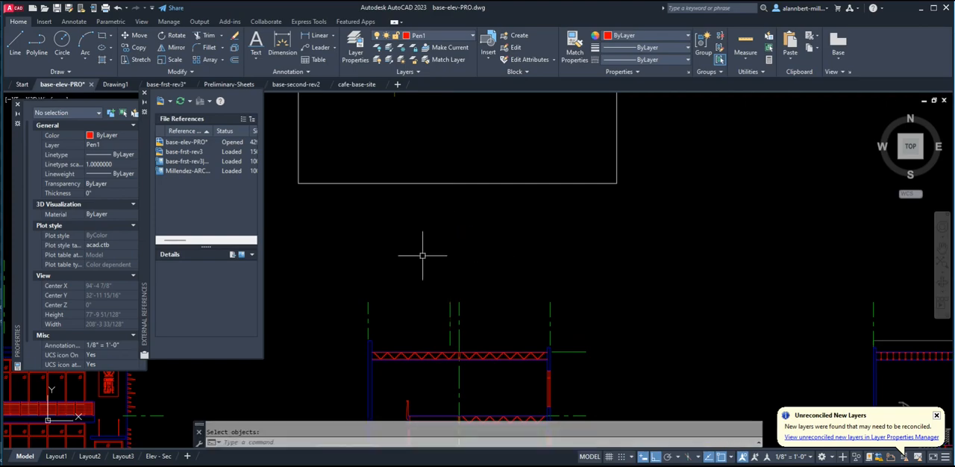
{"action": "scroll", "coordinate": [424, 266], "scroll_direction": "down", "scroll_amount": 3}
{"action": "middle_click_drag", "start_coordinate": [424, 267], "coordinate": [605, 291]}
{"action": "middle_click_drag", "start_coordinate": [485, 290], "coordinate": [509, 266]}
{"action": "scroll", "coordinate": [493, 280], "scroll_direction": "up", "scroll_amount": 2}
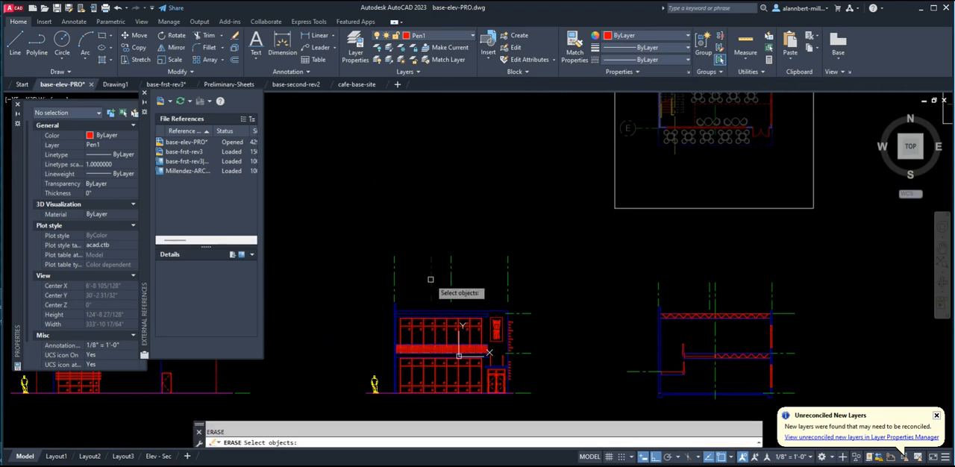
{"action": "key", "text": "Return"}
{"action": "scroll", "coordinate": [424, 288], "scroll_direction": "down", "scroll_amount": 3}
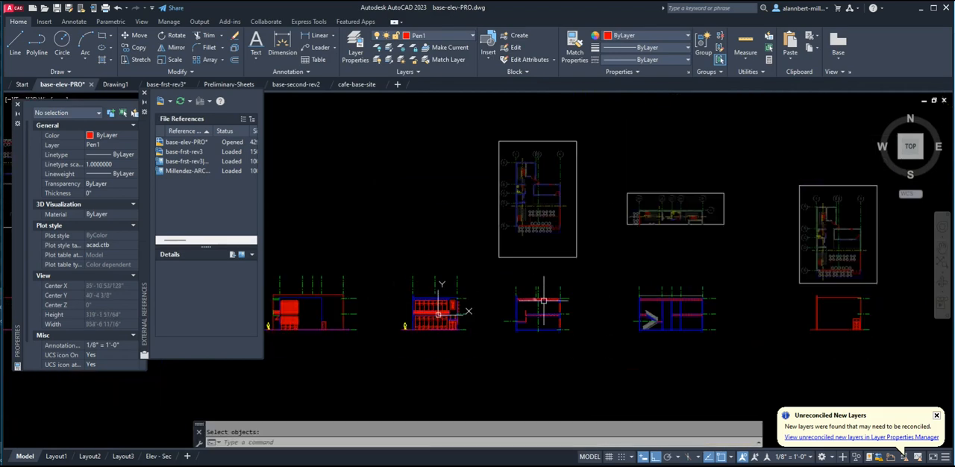
{"action": "scroll", "coordinate": [527, 287], "scroll_direction": "up", "scroll_amount": 2}
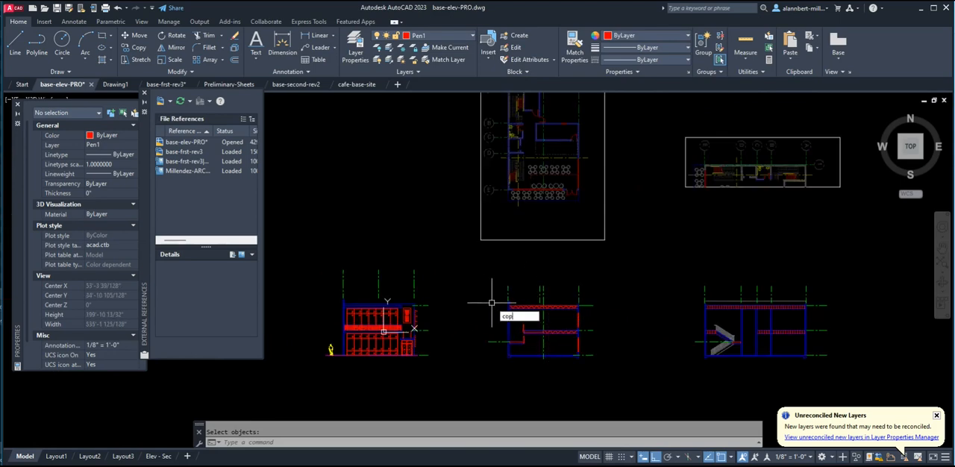
Copy the remaining middle grid-line extension above the front elevation, using the spacing between grid lines 2 and 3 on the adjacent section.
{"action": "key", "text": "Return"}
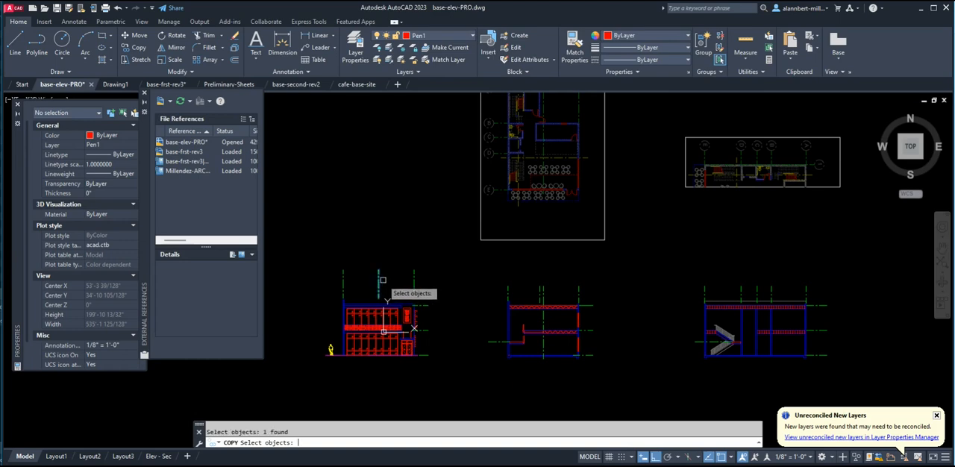
{"action": "key", "text": "Return"}
{"action": "left_click", "coordinate": [539, 285]}
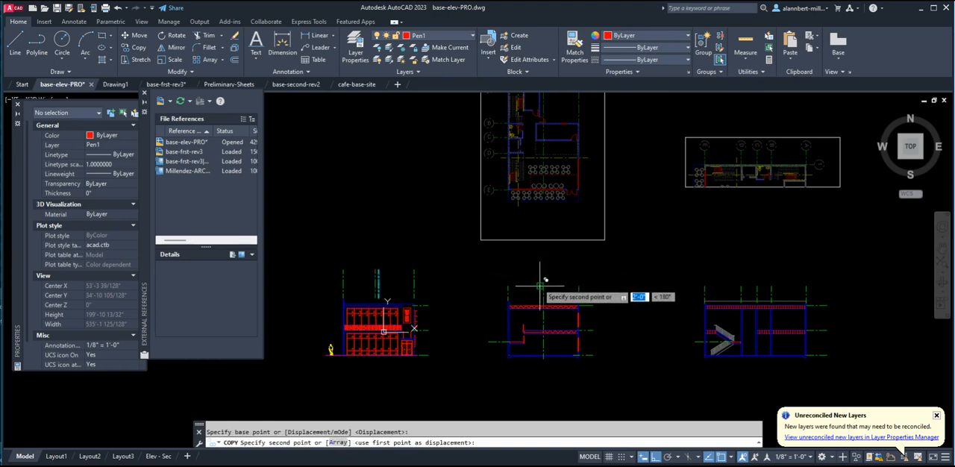
{"action": "left_click", "coordinate": [540, 286]}
{"action": "key", "text": "Return"}
Examine the other elevations along the row, comparing their grid-line extensions with the plans above, ending at the leftmost elevation.
{"action": "scroll", "coordinate": [398, 287], "scroll_direction": "down", "scroll_amount": 2}
{"action": "middle_click_drag", "start_coordinate": [389, 292], "coordinate": [479, 322]}
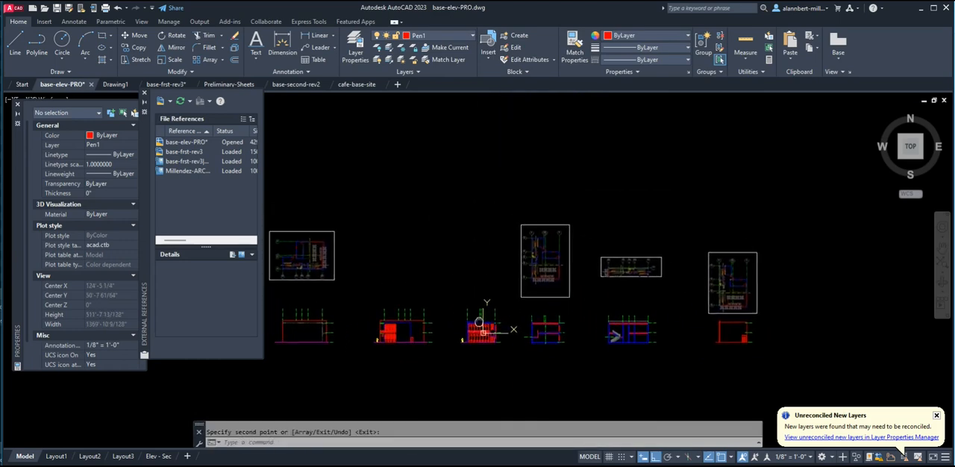
{"action": "scroll", "coordinate": [336, 325], "scroll_direction": "up", "scroll_amount": 4}
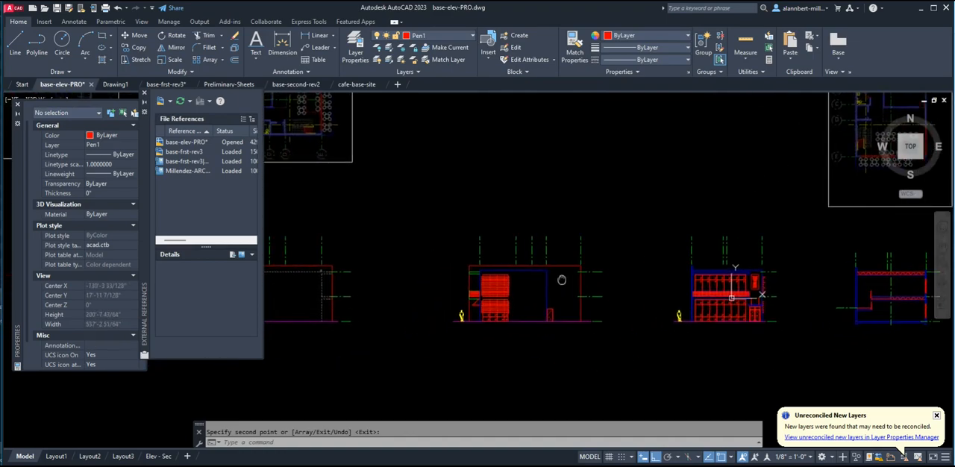
{"action": "middle_click_drag", "start_coordinate": [562, 280], "coordinate": [696, 260]}
{"action": "scroll", "coordinate": [588, 271], "scroll_direction": "down", "scroll_amount": 5}
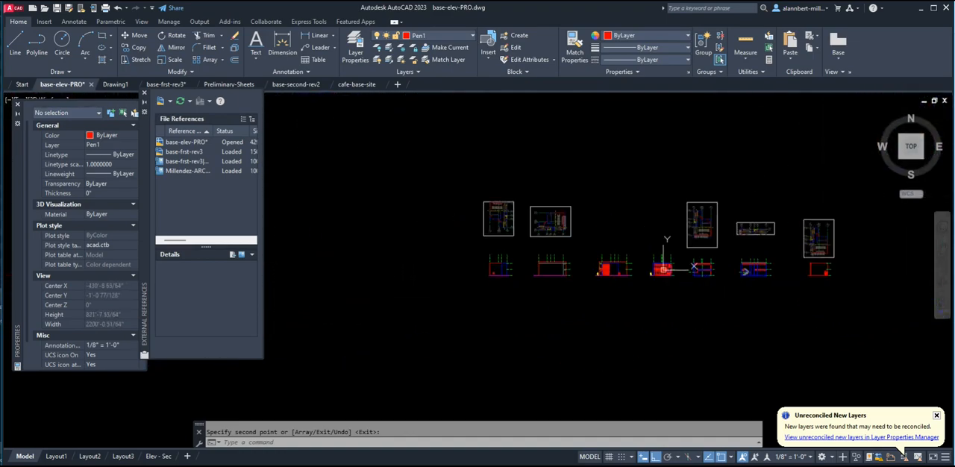
{"action": "scroll", "coordinate": [433, 287], "scroll_direction": "up", "scroll_amount": 5}
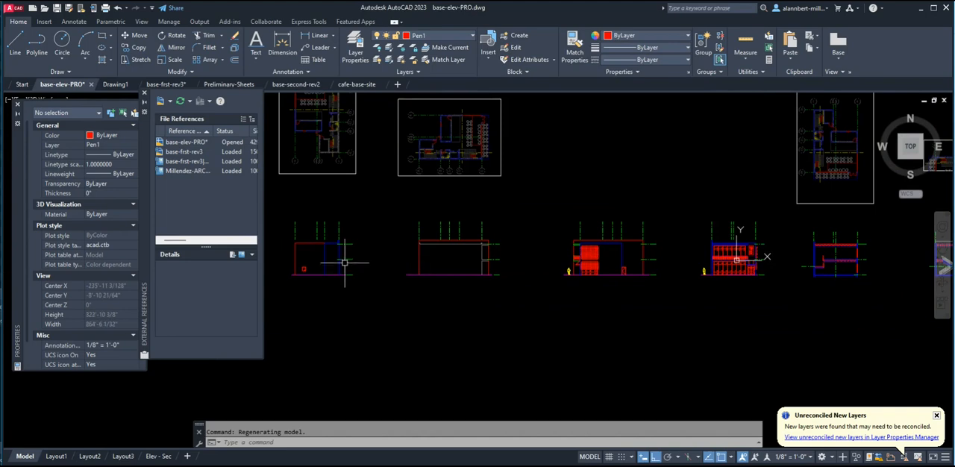
{"action": "middle_click_drag", "start_coordinate": [308, 250], "coordinate": [362, 276]}
{"action": "scroll", "coordinate": [362, 276], "scroll_direction": "up", "scroll_amount": 4}
{"action": "scroll", "coordinate": [367, 268], "scroll_direction": "down", "scroll_amount": 2}
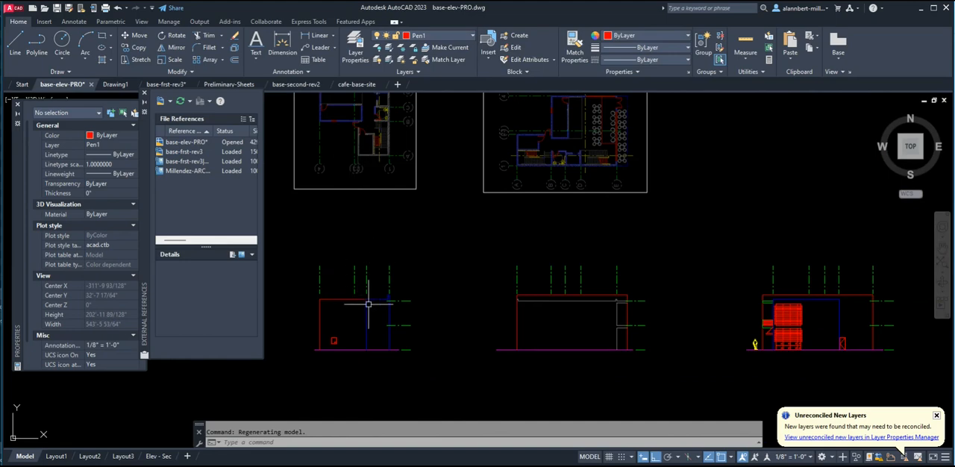
{"action": "scroll", "coordinate": [380, 219], "scroll_direction": "up", "scroll_amount": 2}
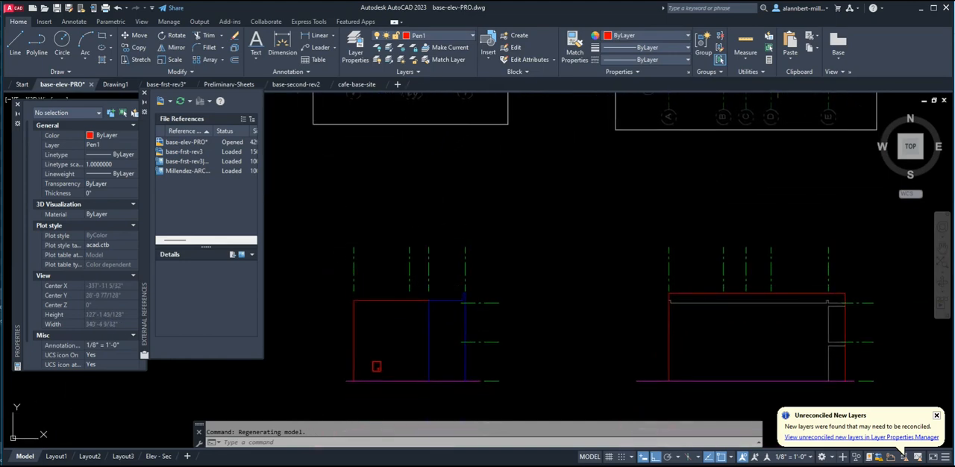
Stretch the leftmost elevation's inner wall corner and its grid-line extension horizontally to grid line 2 of the plan above, using a perpendicular snap.
{"action": "type", "text": "st"}
{"action": "key", "text": "Return"}
{"action": "key", "text": "Escape"}
{"action": "type", "text": "s"}
{"action": "key", "text": "Return"}
{"action": "left_click", "coordinate": [441, 232]}
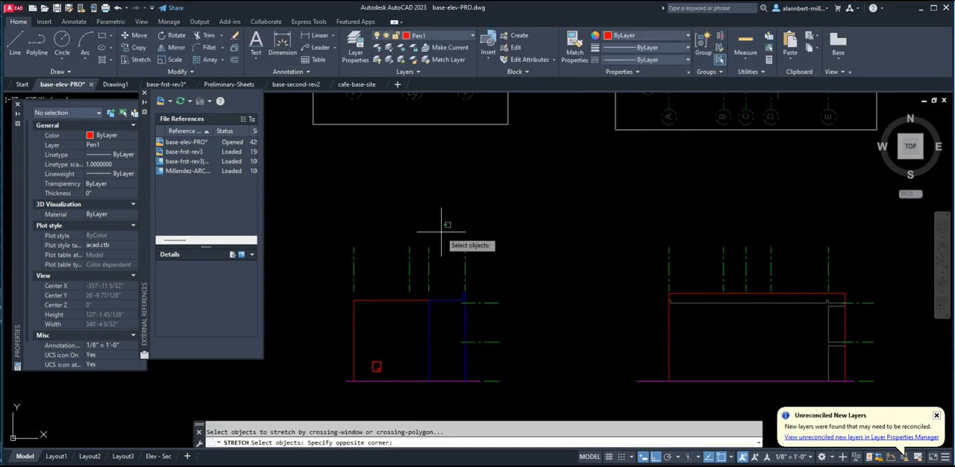
{"action": "left_click", "coordinate": [427, 409]}
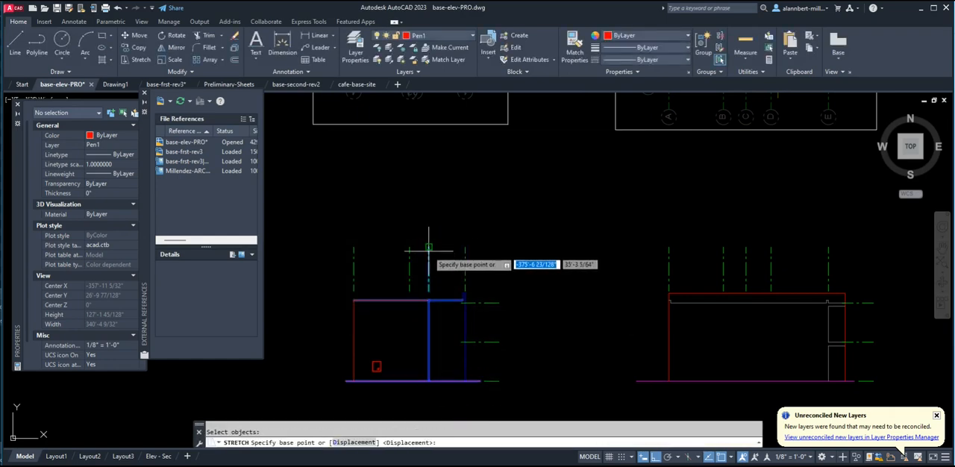
{"action": "left_click", "coordinate": [429, 248]}
{"action": "scroll", "coordinate": [415, 216], "scroll_direction": "down", "scroll_amount": 3}
{"action": "scroll", "coordinate": [412, 253], "scroll_direction": "up", "scroll_amount": 5}
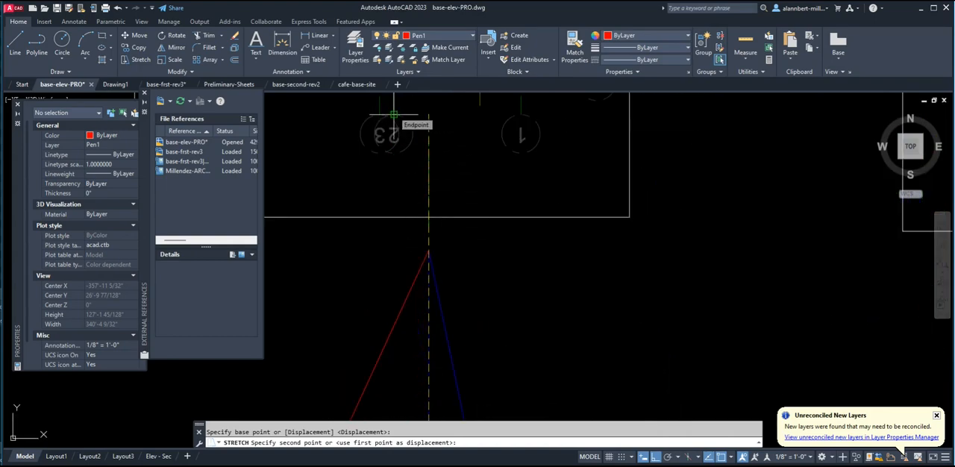
{"action": "scroll", "coordinate": [385, 291], "scroll_direction": "down", "scroll_amount": 2}
{"action": "scroll", "coordinate": [385, 298], "scroll_direction": "down", "scroll_amount": 4}
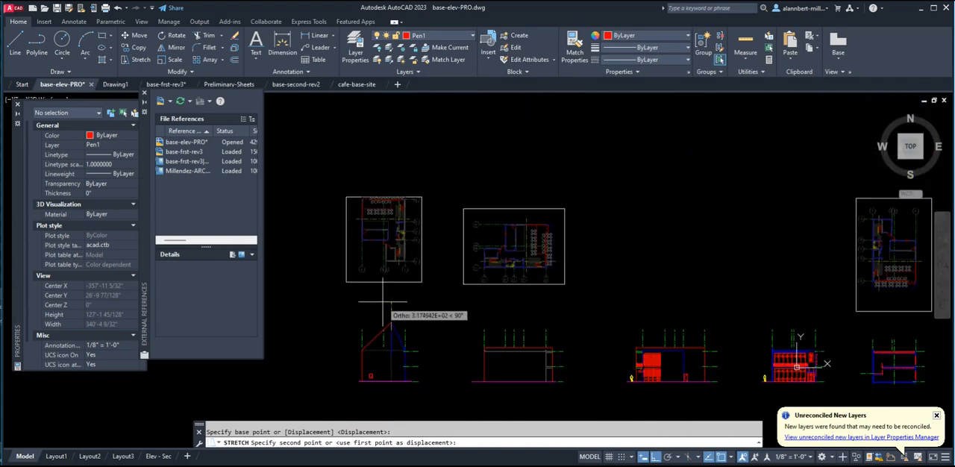
{"action": "scroll", "coordinate": [386, 335], "scroll_direction": "up", "scroll_amount": 3}
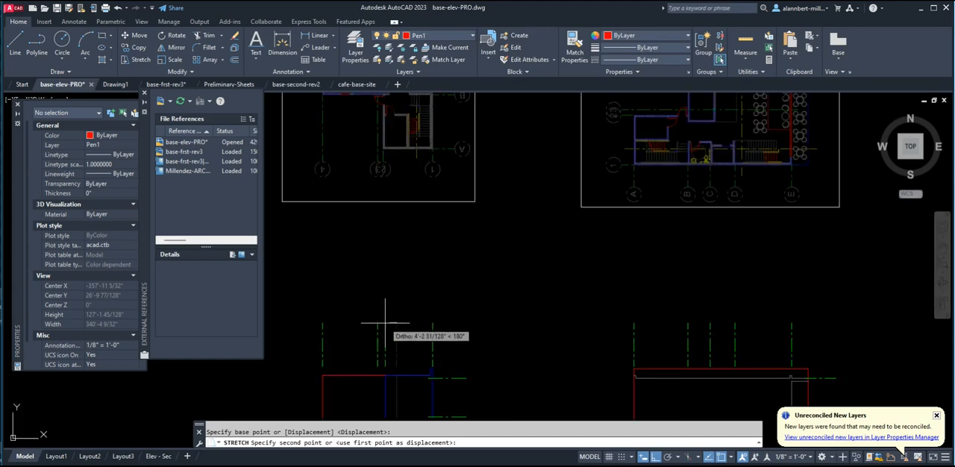
{"action": "type", "text": "per"}
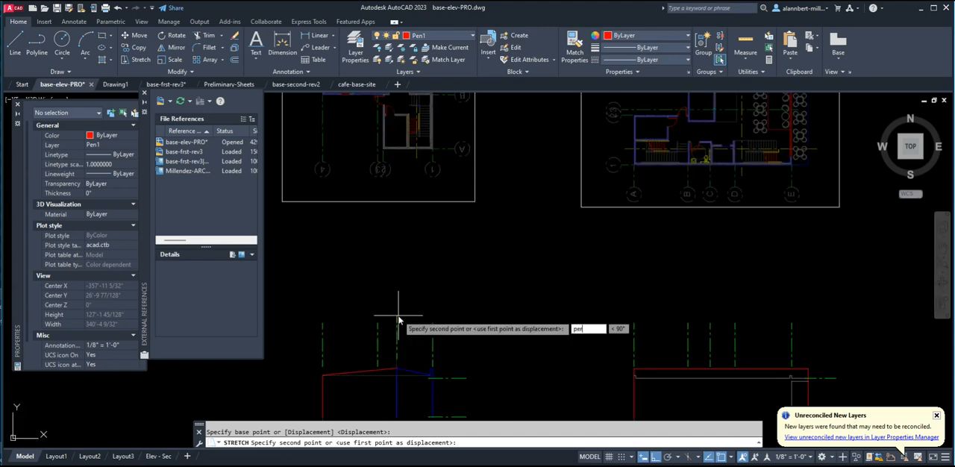
{"action": "key", "text": "Return"}
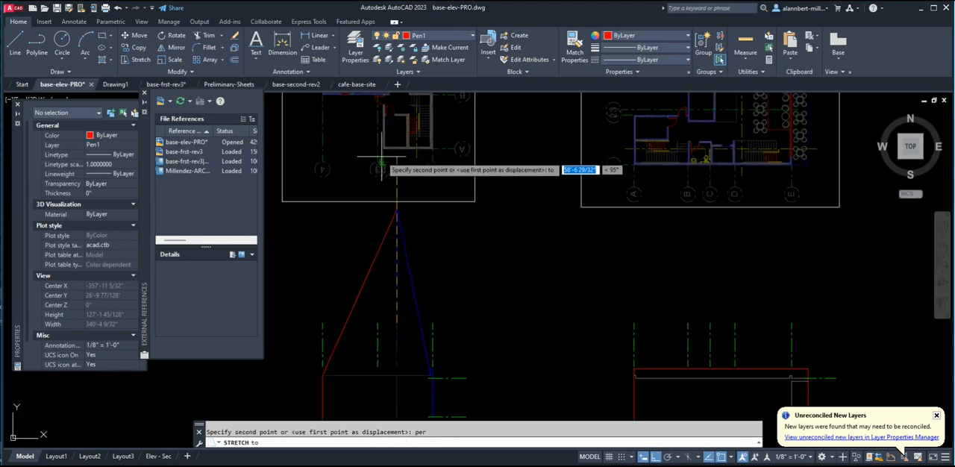
{"action": "scroll", "coordinate": [385, 157], "scroll_direction": "up", "scroll_amount": 2}
{"action": "left_click", "coordinate": [385, 157]}
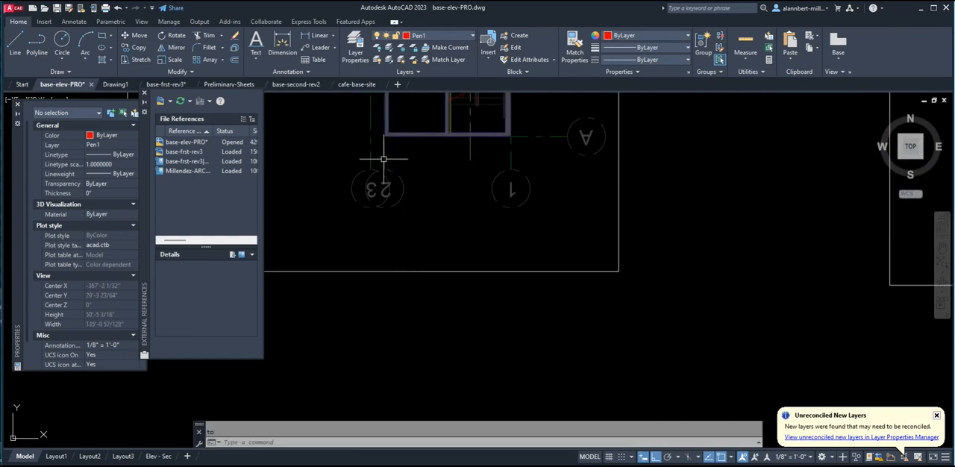
Turn off Ortho and cross out the rightmost drawing in the row with two diagonal lines.
{"action": "scroll", "coordinate": [379, 320], "scroll_direction": "down", "scroll_amount": 5}
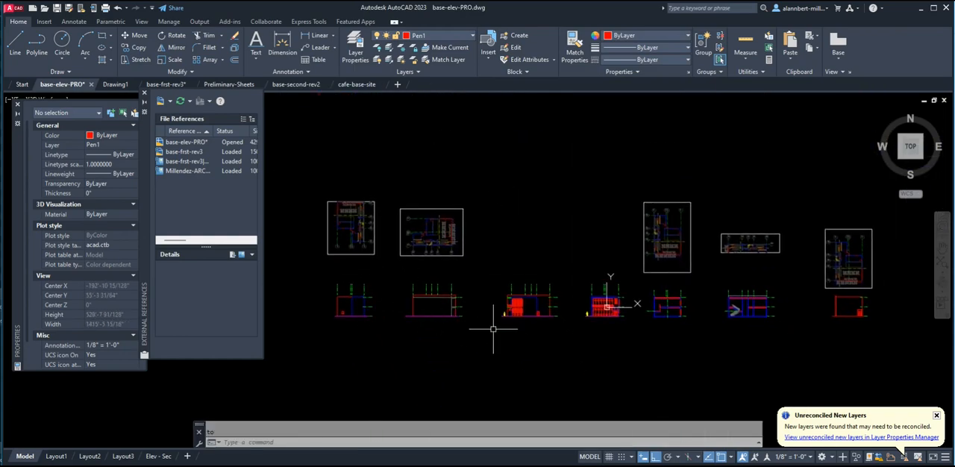
{"action": "scroll", "coordinate": [492, 328], "scroll_direction": "up", "scroll_amount": 2}
{"action": "middle_click_drag", "start_coordinate": [602, 307], "coordinate": [466, 329]}
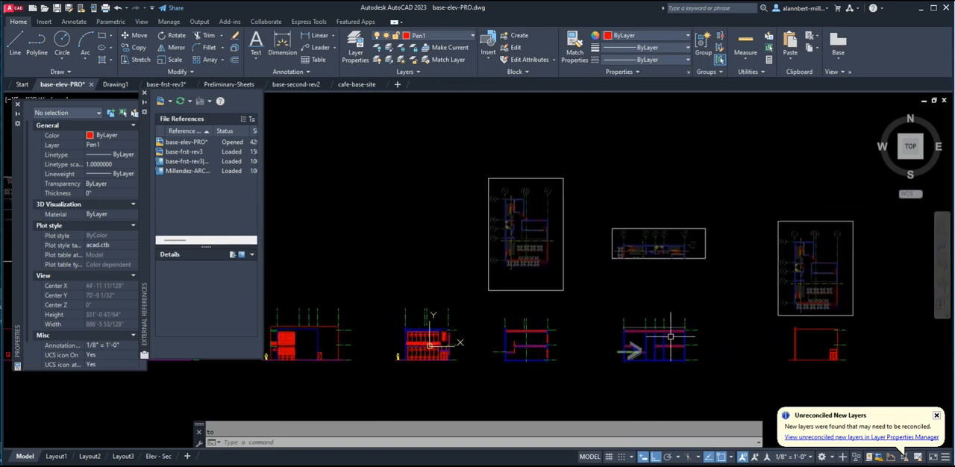
{"action": "scroll", "coordinate": [854, 364], "scroll_direction": "up", "scroll_amount": 3}
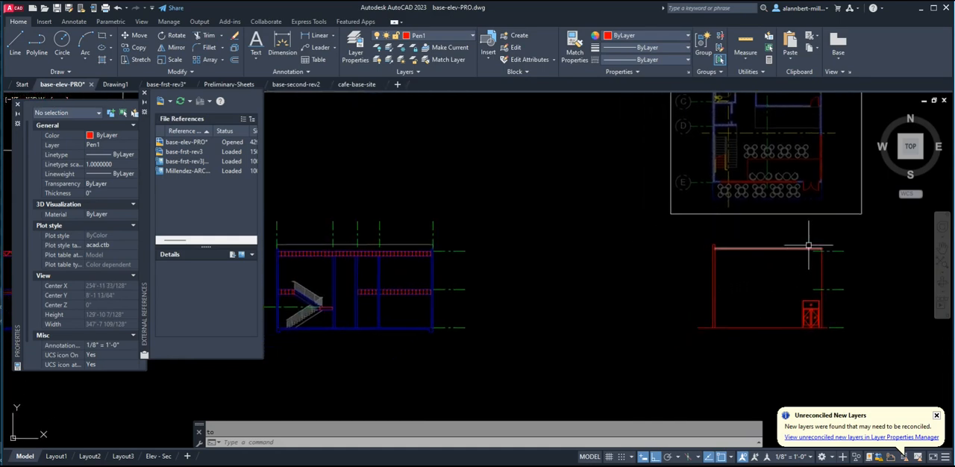
{"action": "scroll", "coordinate": [803, 282], "scroll_direction": "down", "scroll_amount": 3}
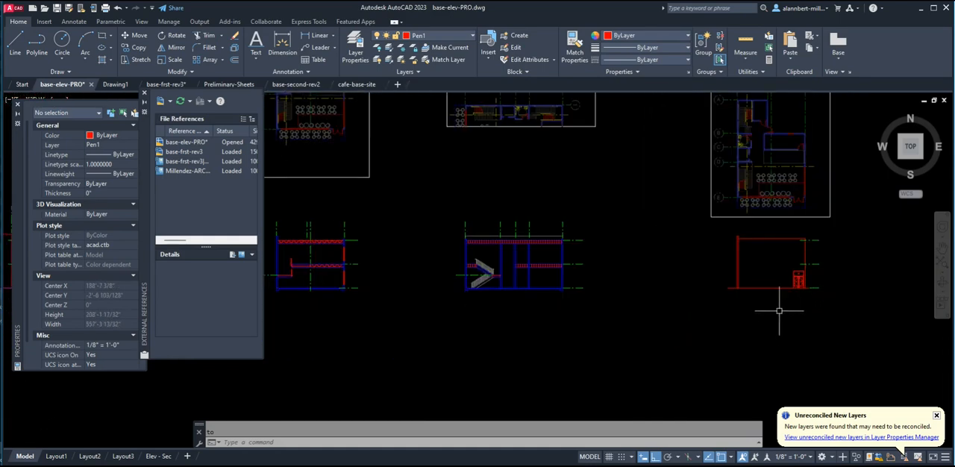
{"action": "type", "text": "l"}
{"action": "key", "text": "Return"}
{"action": "left_click", "coordinate": [713, 230]}
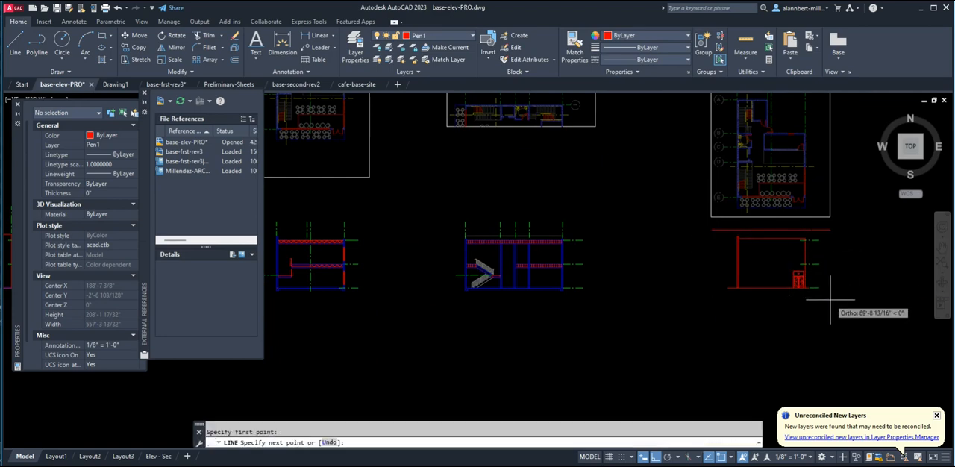
{"action": "left_click", "coordinate": [656, 459]}
{"action": "left_click", "coordinate": [818, 299]}
{"action": "key", "text": "Return"}
{"action": "key", "text": "Return"}
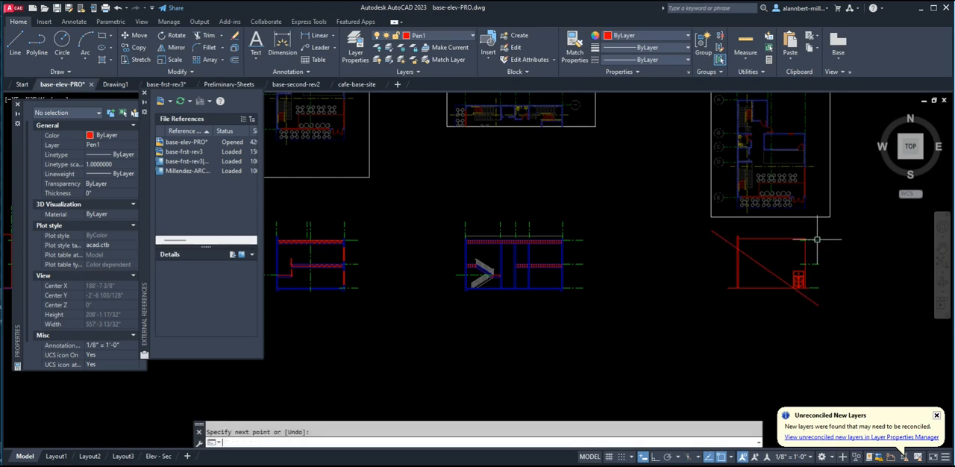
{"action": "left_click", "coordinate": [818, 221]}
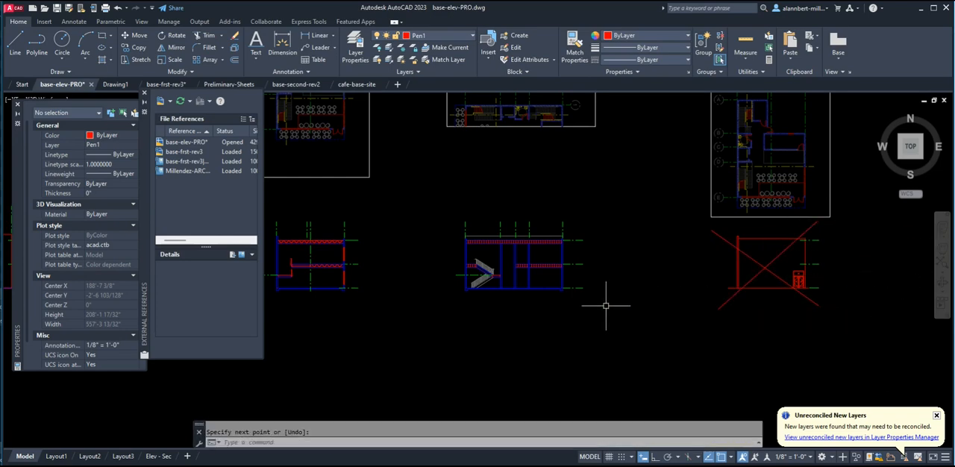
Save the base-elev-PRO drawing and switch to the Preliminary-Sheets drawing.
{"action": "scroll", "coordinate": [565, 322], "scroll_direction": "down", "scroll_amount": 4}
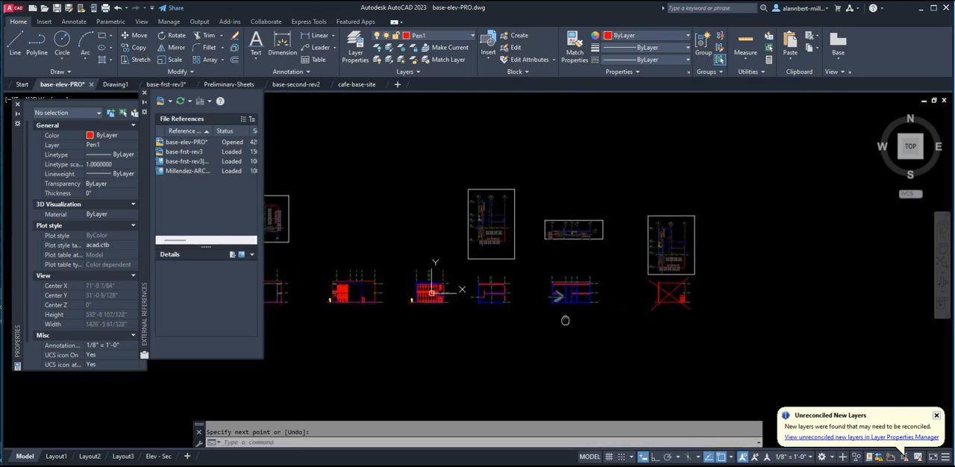
{"action": "left_click", "coordinate": [57, 8]}
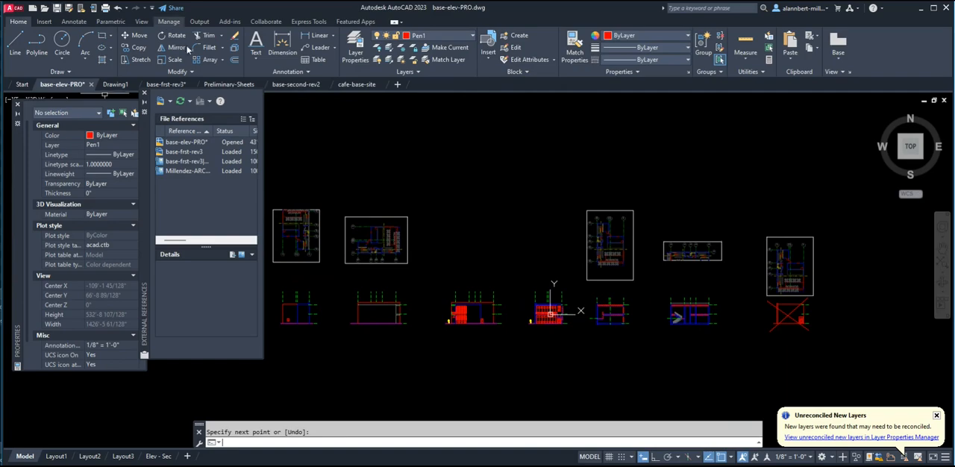
{"action": "left_click", "coordinate": [222, 86]}
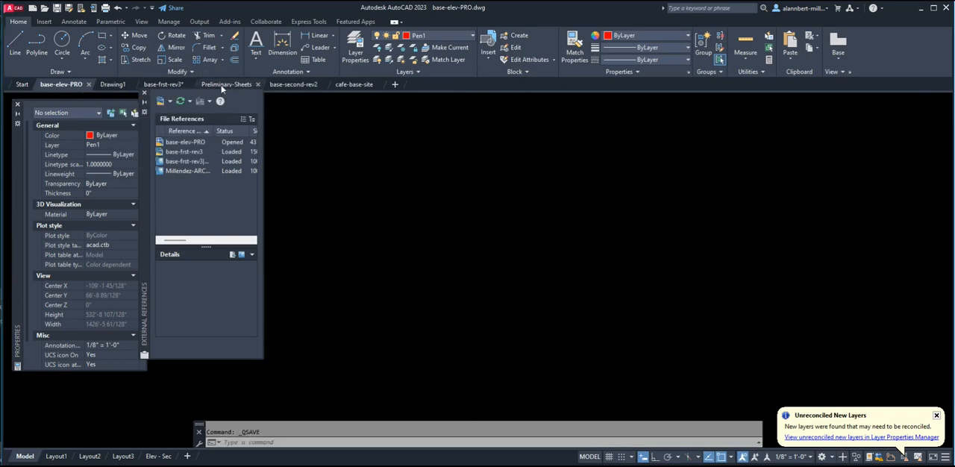
Move grid bubble 2 of the sheet's middle plan from its quadrant horizontally onto the end of grid line 2.
{"action": "scroll", "coordinate": [558, 243], "scroll_direction": "down", "scroll_amount": 2}
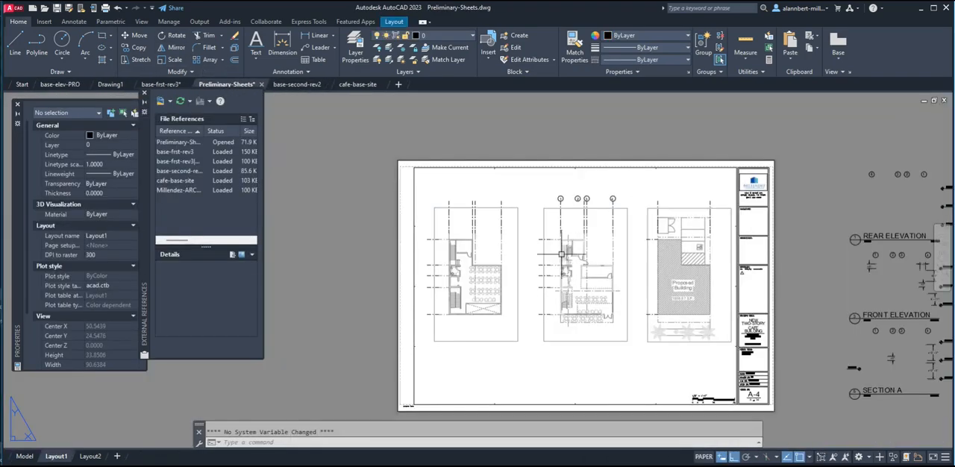
{"action": "middle_click_drag", "start_coordinate": [669, 295], "coordinate": [599, 260]}
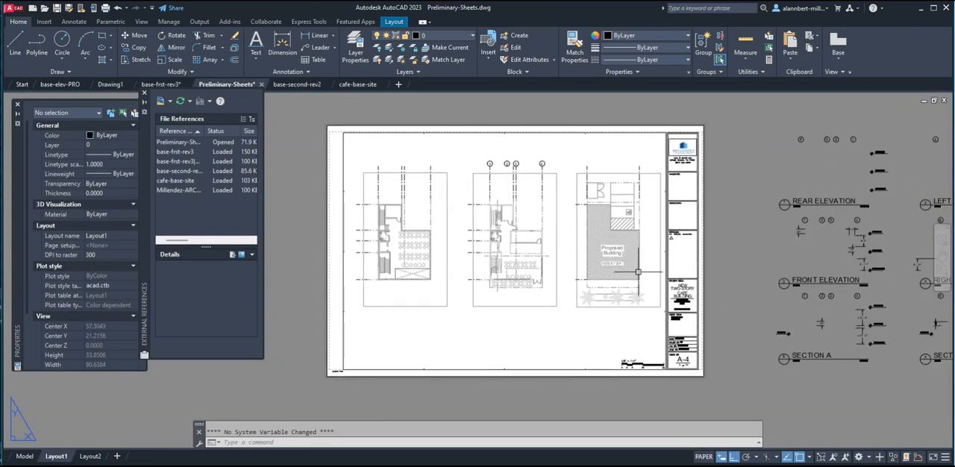
{"action": "scroll", "coordinate": [515, 167], "scroll_direction": "up", "scroll_amount": 4}
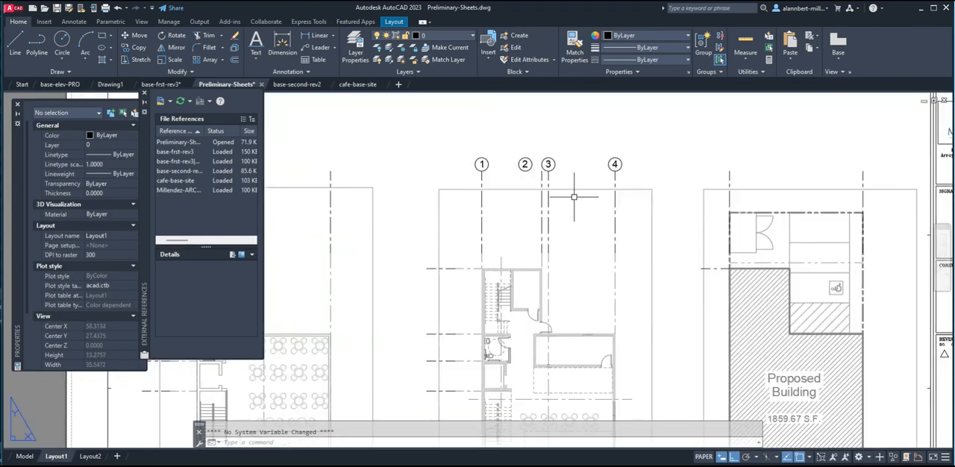
{"action": "scroll", "coordinate": [545, 175], "scroll_direction": "down", "scroll_amount": 4}
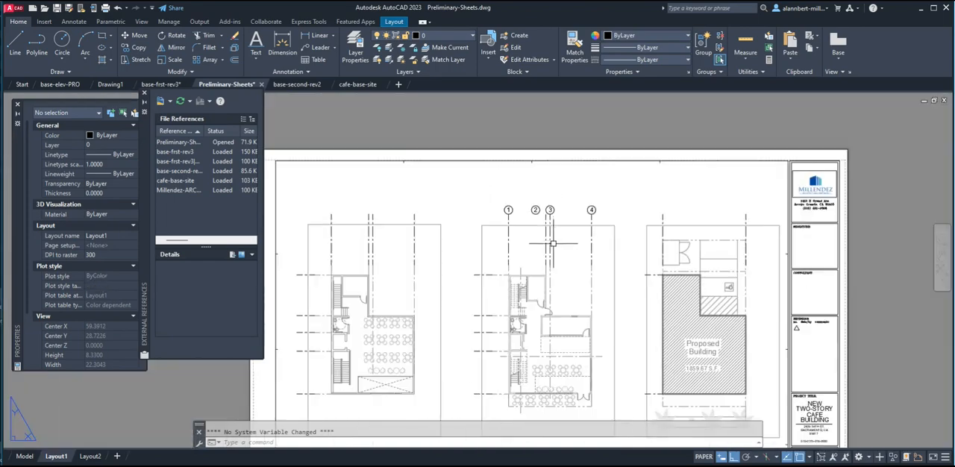
{"action": "scroll", "coordinate": [548, 214], "scroll_direction": "up", "scroll_amount": 4}
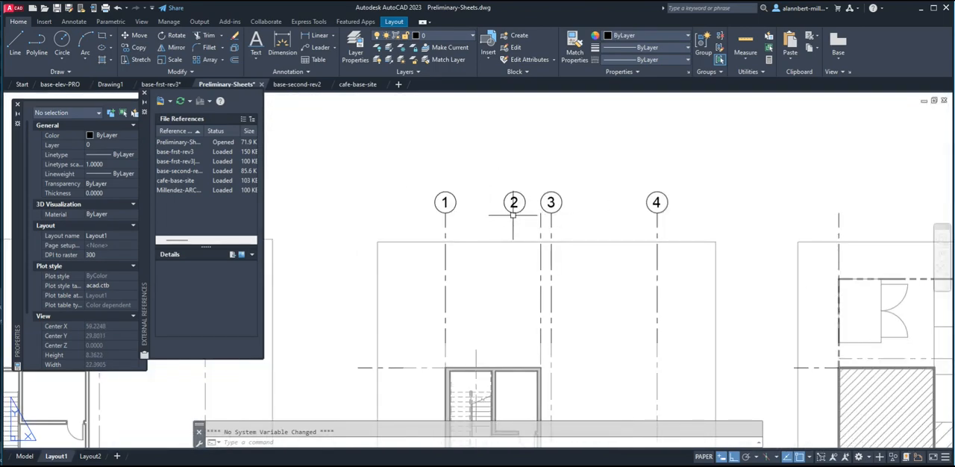
{"action": "scroll", "coordinate": [542, 218], "scroll_direction": "up", "scroll_amount": 2}
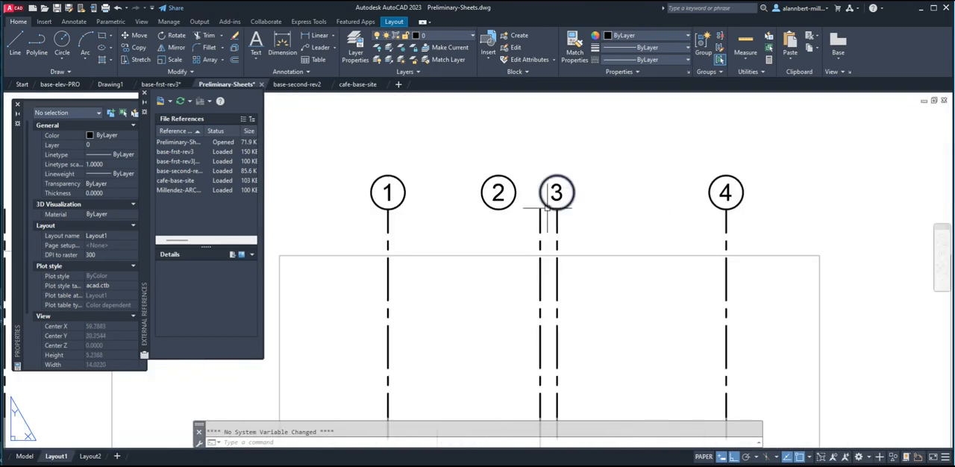
{"action": "middle_click_drag", "start_coordinate": [524, 223], "coordinate": [441, 203]}
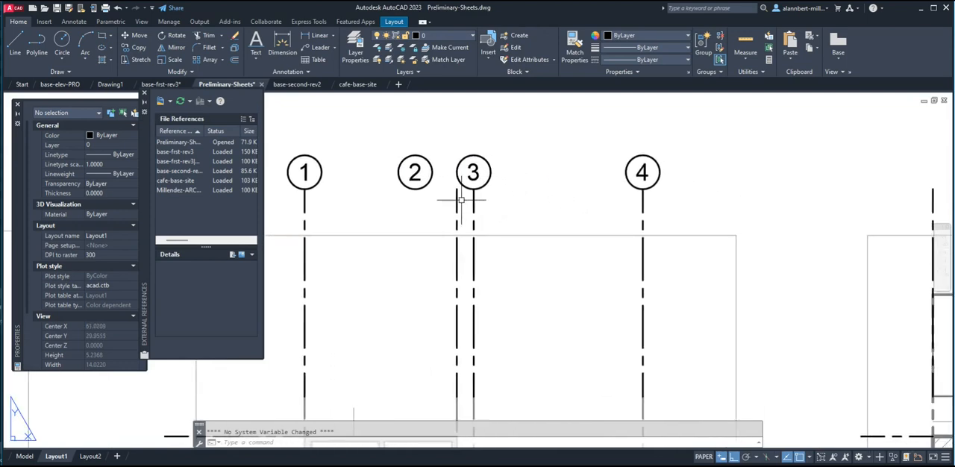
{"action": "type", "text": "m"}
{"action": "key", "text": "Return"}
{"action": "left_click", "coordinate": [426, 200]}
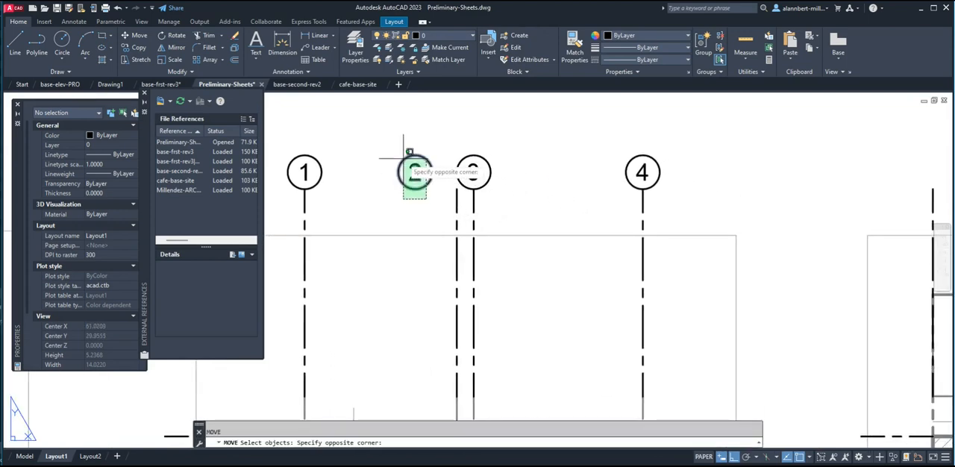
{"action": "left_click", "coordinate": [402, 156]}
{"action": "key", "text": "Return"}
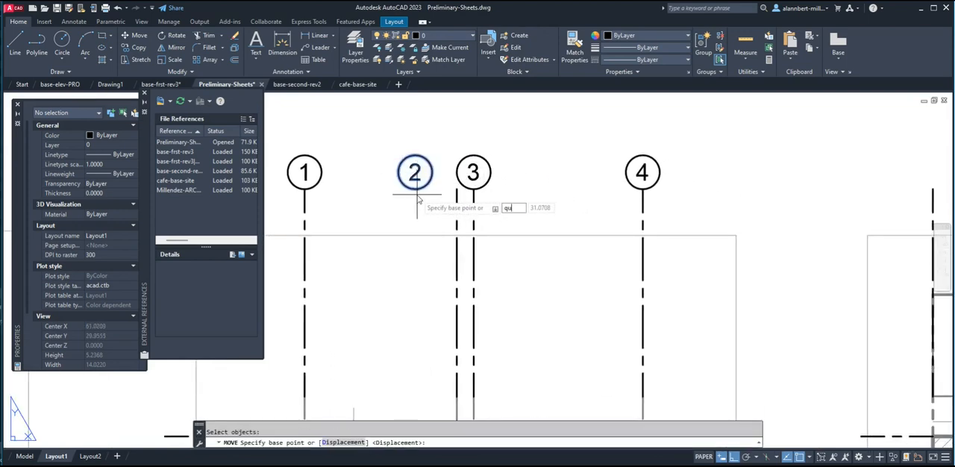
{"action": "type", "text": "qua"}
{"action": "key", "text": "Return"}
{"action": "left_click", "coordinate": [416, 192]}
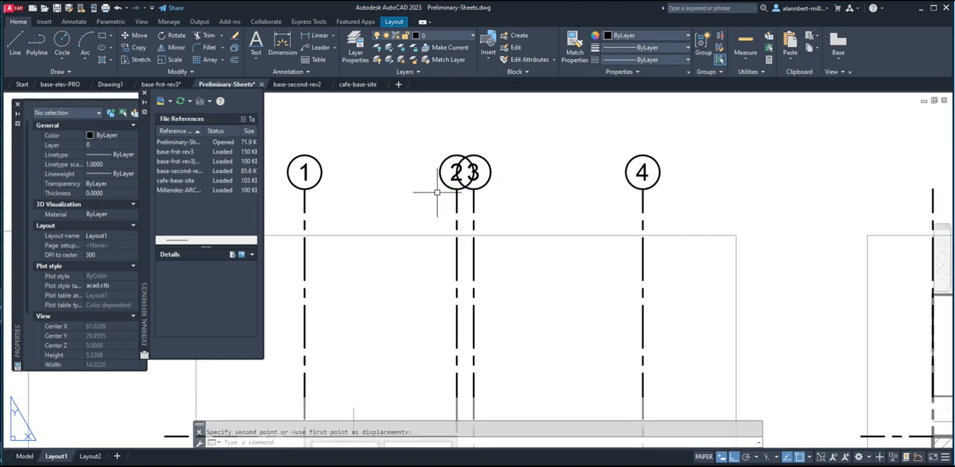
Shift grid bubble 2 of the middle plan horizontally away from grid line 2 so it clears bubble 3.
{"action": "scroll", "coordinate": [459, 202], "scroll_direction": "down", "scroll_amount": 4}
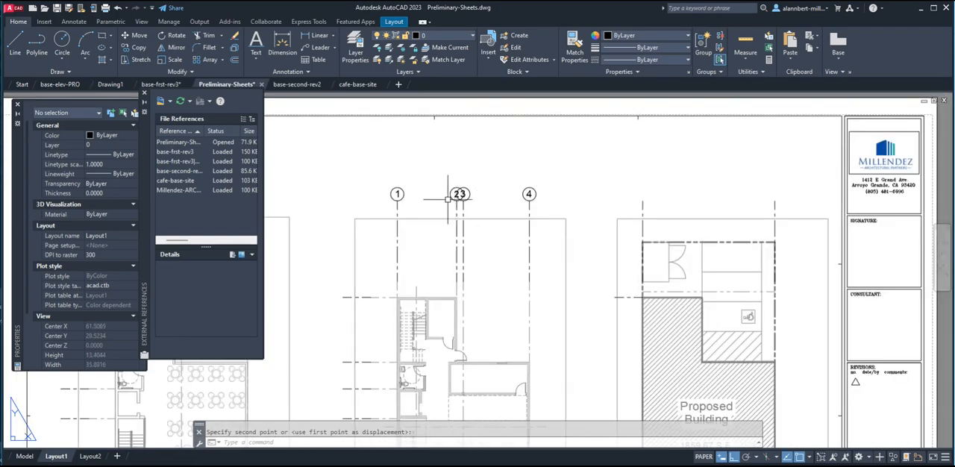
{"action": "scroll", "coordinate": [447, 199], "scroll_direction": "up", "scroll_amount": 5}
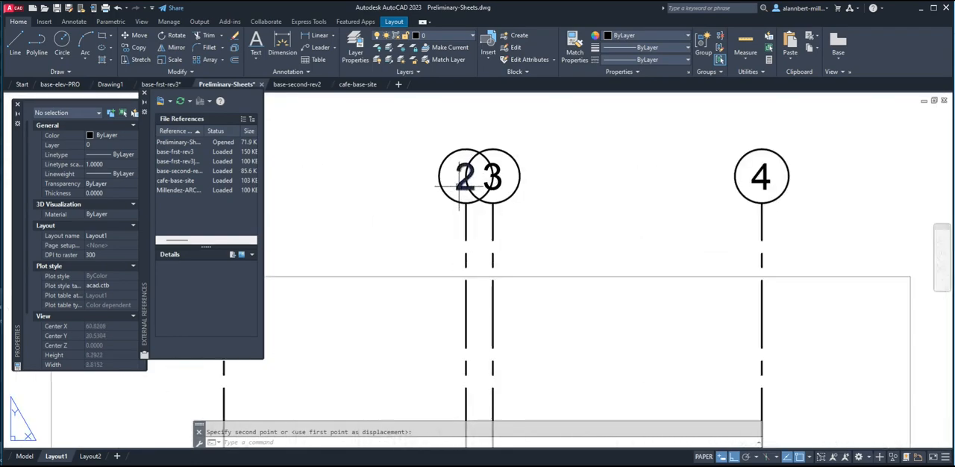
{"action": "left_click", "coordinate": [465, 177]}
{"action": "key", "text": "space"}
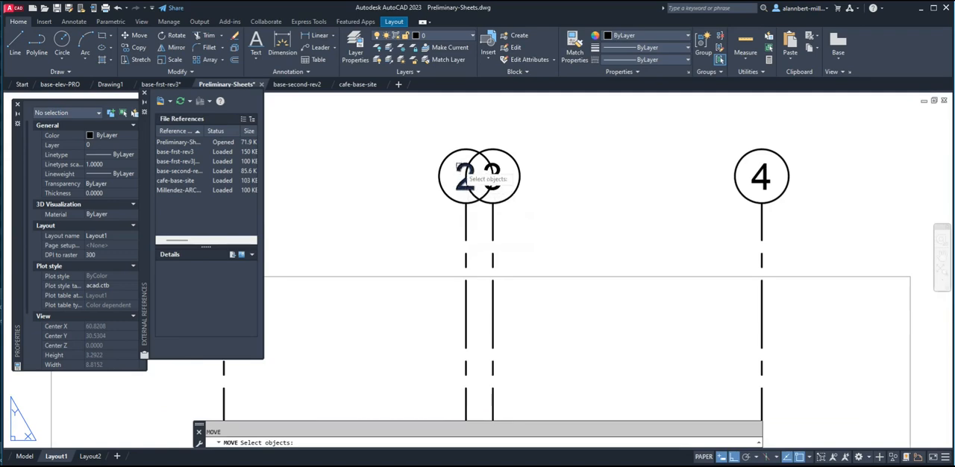
{"action": "key", "text": "space"}
{"action": "left_click", "coordinate": [418, 235]}
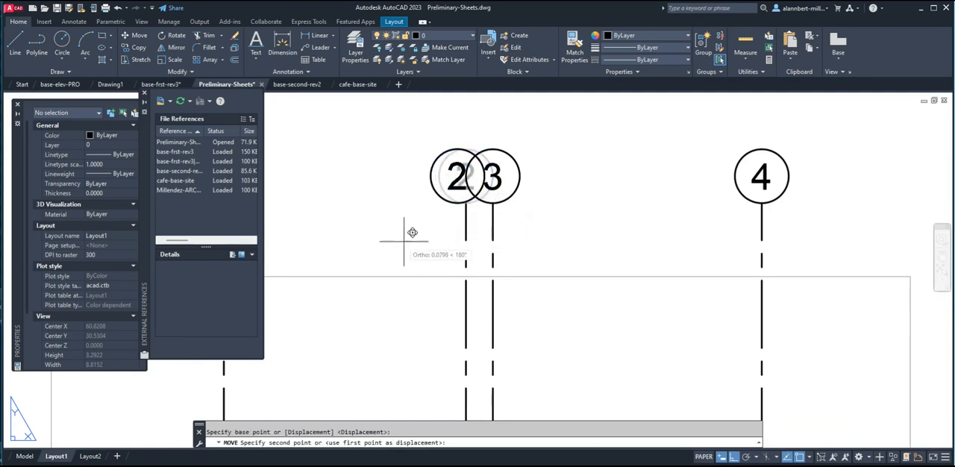
{"action": "left_click", "coordinate": [382, 235]}
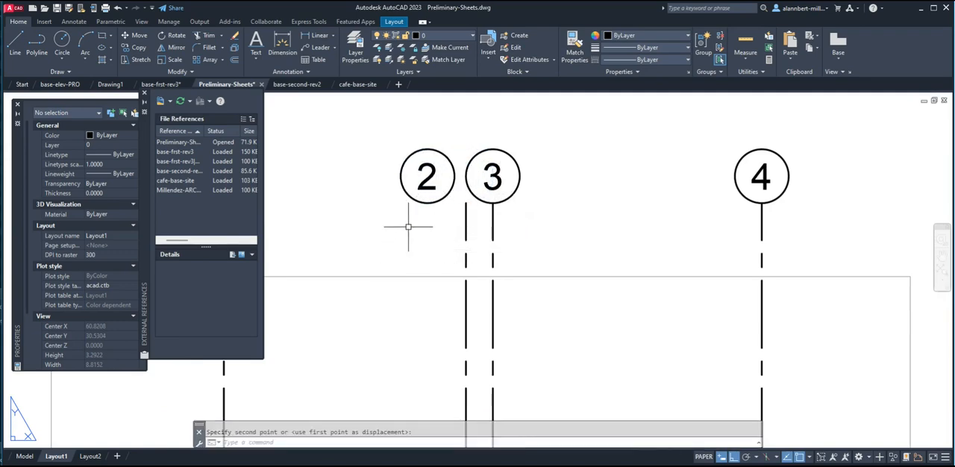
{"action": "key", "text": "Escape"}
Draw a bent leader from bubble 2's lower quadrant, short vertical then diagonal, ending on grid line 2 with a nearest snap.
{"action": "scroll", "coordinate": [431, 218], "scroll_direction": "down", "scroll_amount": 4}
{"action": "middle_click_drag", "start_coordinate": [432, 218], "coordinate": [410, 187]}
{"action": "scroll", "coordinate": [408, 185], "scroll_direction": "up", "scroll_amount": 4}
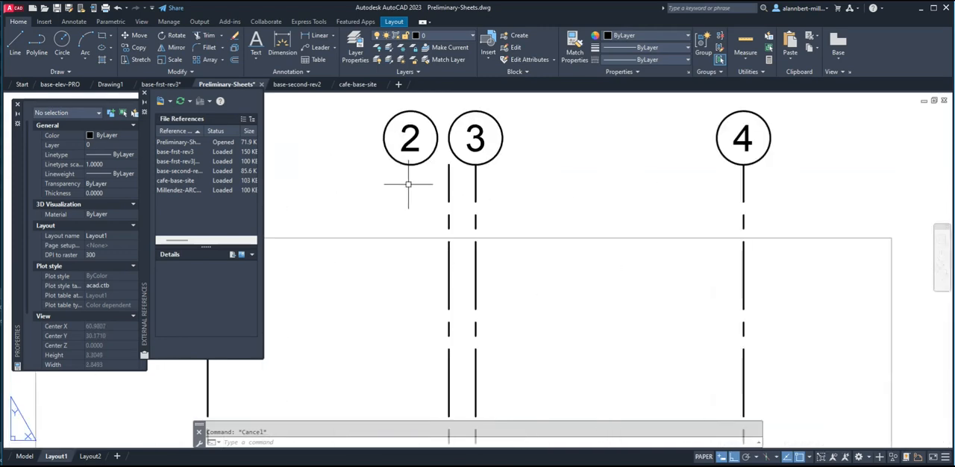
{"action": "key", "text": "l"}
{"action": "key", "text": "Return"}
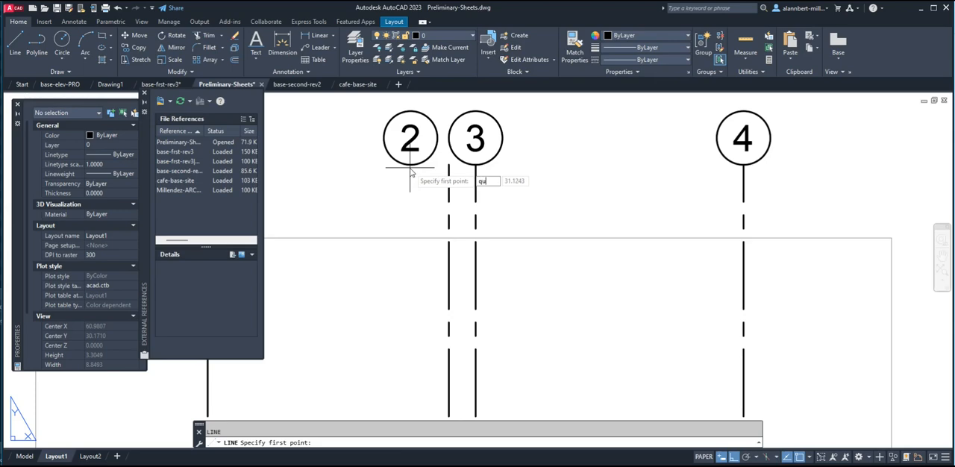
{"action": "key", "text": "Return"}
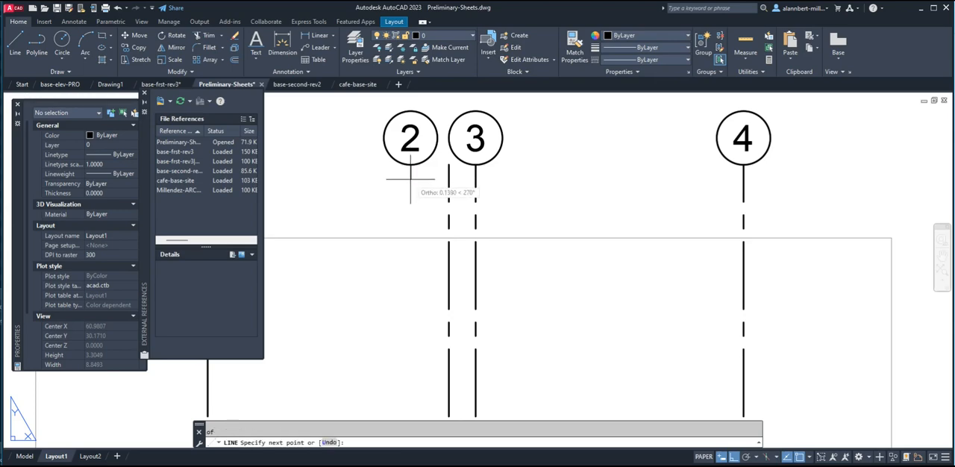
{"action": "left_click", "coordinate": [410, 178]}
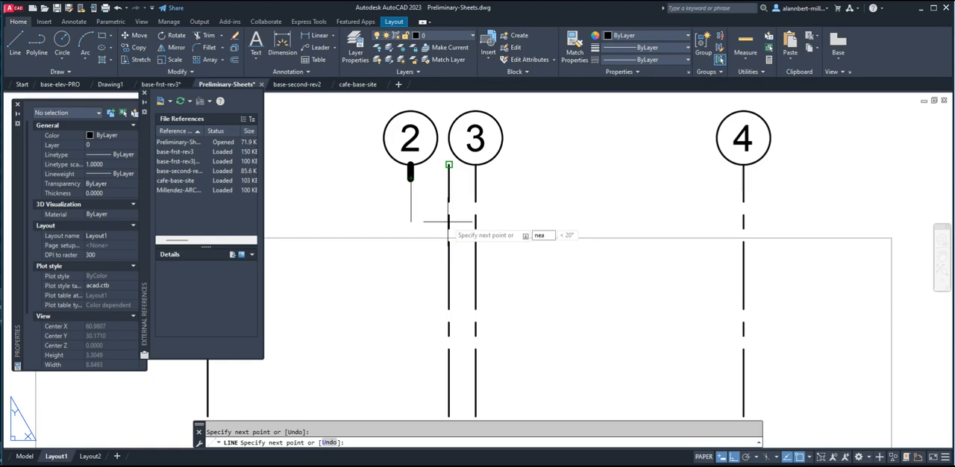
{"action": "key", "text": "Return"}
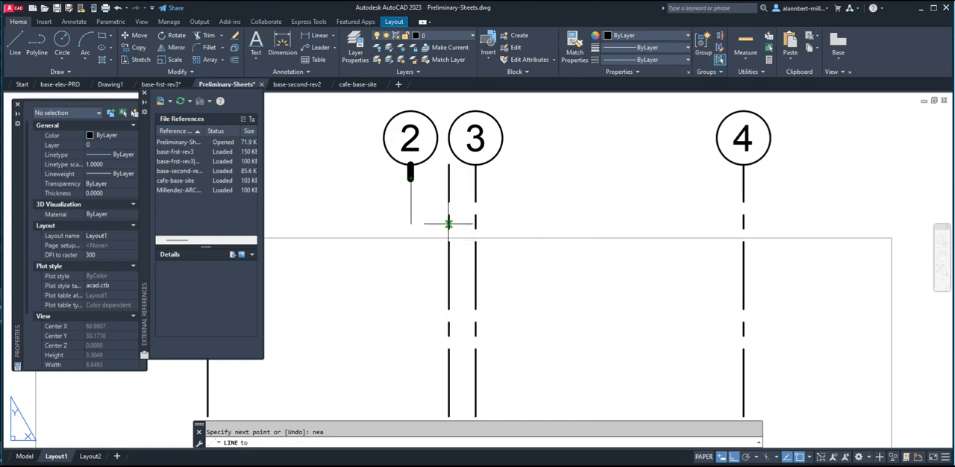
{"action": "left_click", "coordinate": [449, 223]}
{"action": "key", "text": "Escape"}
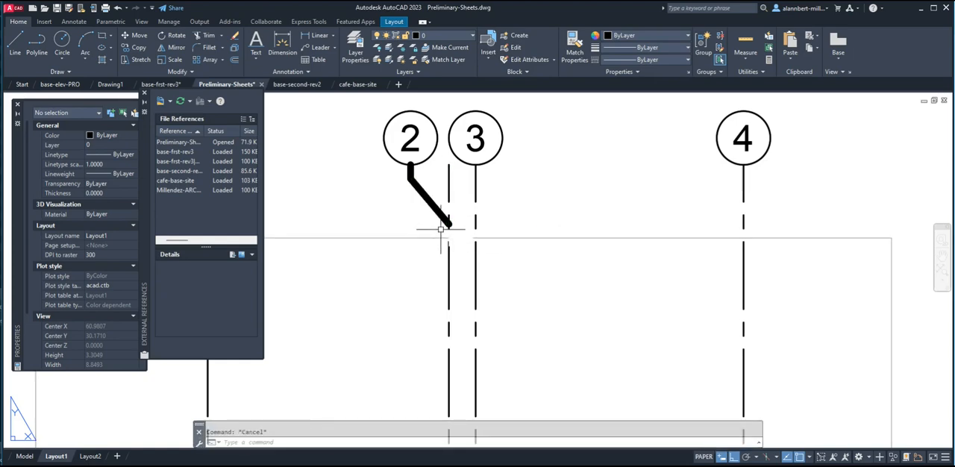
Fillet the middle plan's grid line 2 with the diagonal leader segment to form a clean corner.
{"action": "type", "text": "f"}
{"action": "key", "text": "Return"}
{"action": "left_click", "coordinate": [448, 257]}
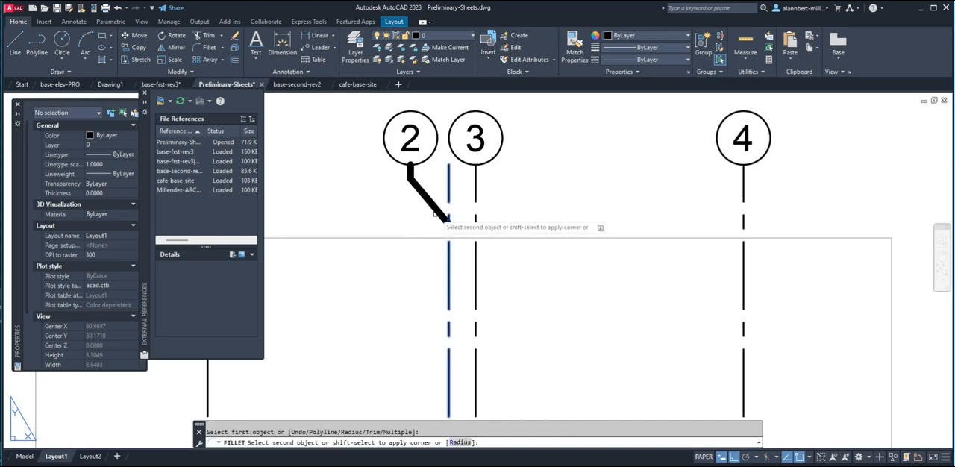
{"action": "left_click", "coordinate": [445, 217]}
Match the properties of grid line 2 onto both leader segments below bubble 2.
{"action": "left_click", "coordinate": [574, 44]}
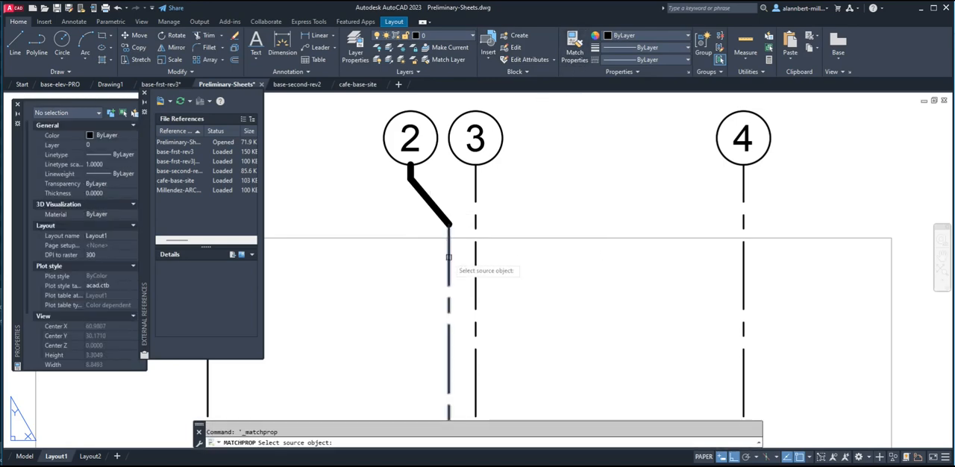
{"action": "left_click", "coordinate": [449, 258]}
{"action": "left_click", "coordinate": [426, 182]}
{"action": "left_click", "coordinate": [406, 207]}
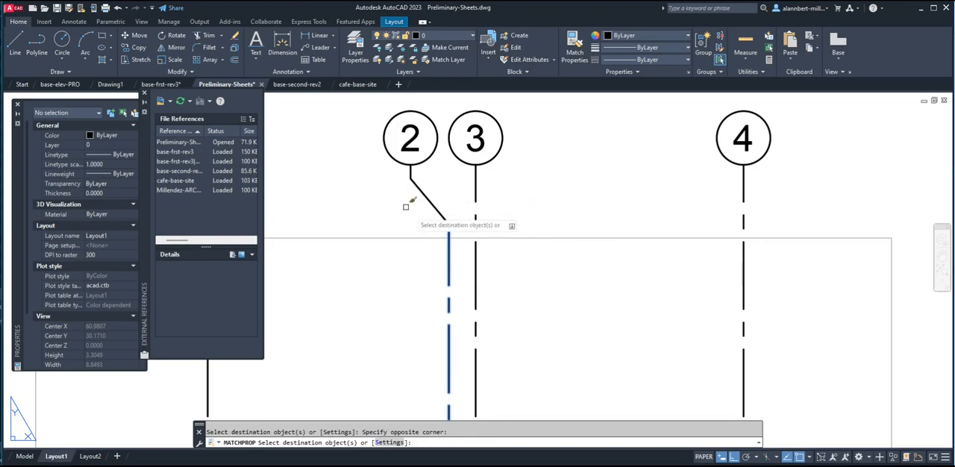
{"action": "key", "text": "Return"}
Copy grid bubbles 1 to 4 with the bent leader from the middle plan to the grid lines of the leftmost plan.
{"action": "scroll", "coordinate": [437, 253], "scroll_direction": "down", "scroll_amount": 6}
{"action": "scroll", "coordinate": [436, 249], "scroll_direction": "down", "scroll_amount": 5}
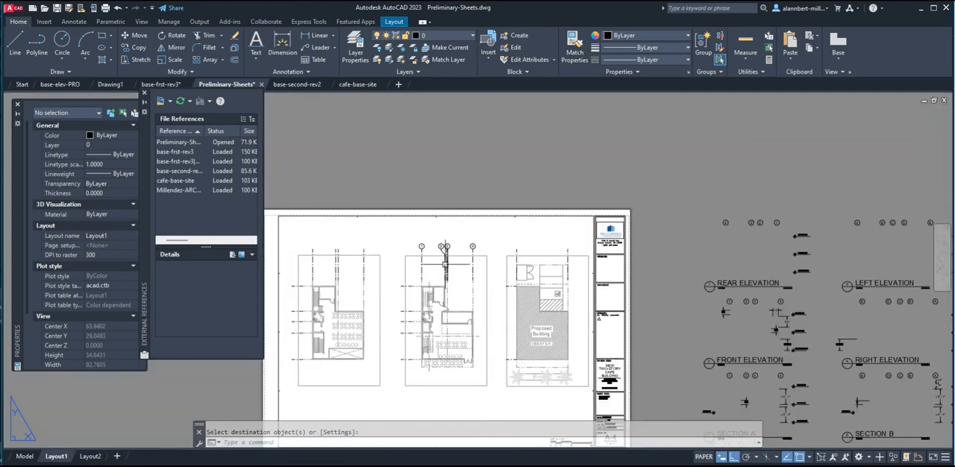
{"action": "scroll", "coordinate": [431, 276], "scroll_direction": "up", "scroll_amount": 3}
{"action": "middle_click_drag", "start_coordinate": [436, 269], "coordinate": [500, 226]}
{"action": "scroll", "coordinate": [542, 240], "scroll_direction": "down", "scroll_amount": 2}
{"action": "scroll", "coordinate": [485, 216], "scroll_direction": "up", "scroll_amount": 2}
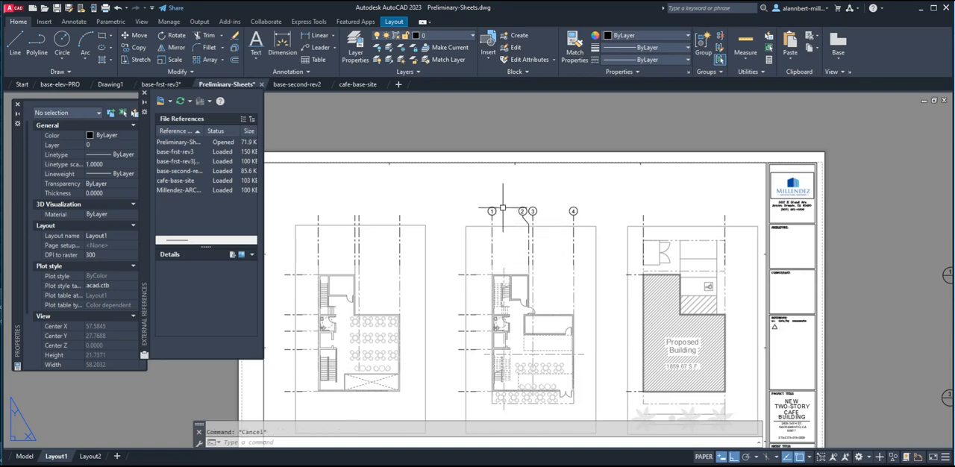
{"action": "type", "text": "co"}
{"action": "key", "text": "Return"}
{"action": "left_click", "coordinate": [476, 200]}
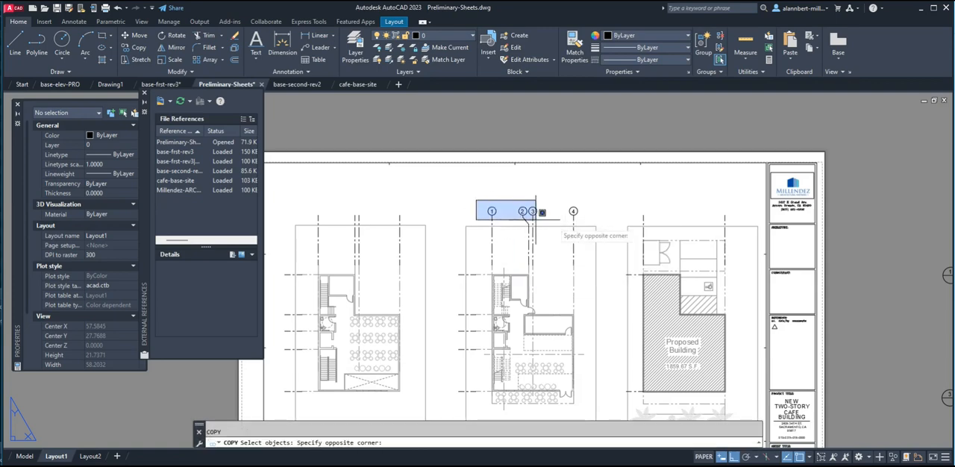
{"action": "left_click", "coordinate": [596, 231]}
{"action": "key", "text": "Return"}
{"action": "left_click", "coordinate": [574, 212]}
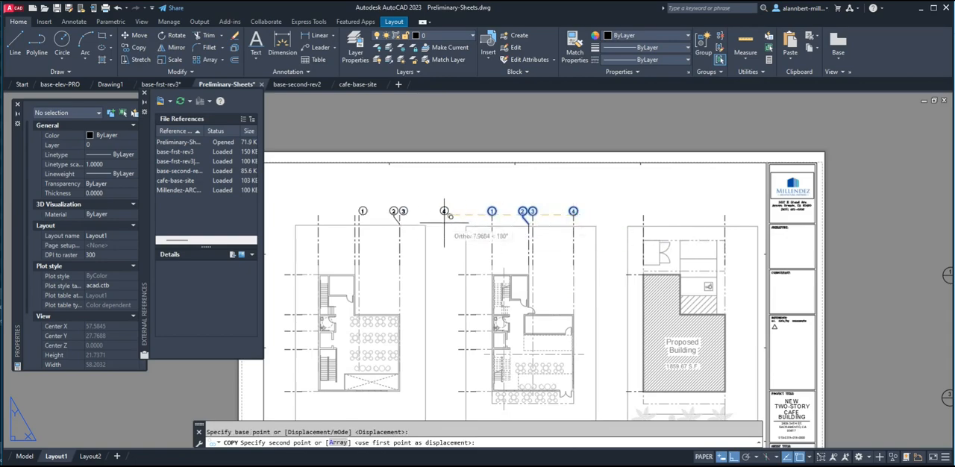
{"action": "left_click", "coordinate": [400, 211]}
{"action": "key", "text": "Escape"}
Fillet the copied diagonal leader with grid line 2 of the leftmost plan.
{"action": "scroll", "coordinate": [360, 217], "scroll_direction": "up", "scroll_amount": 8}
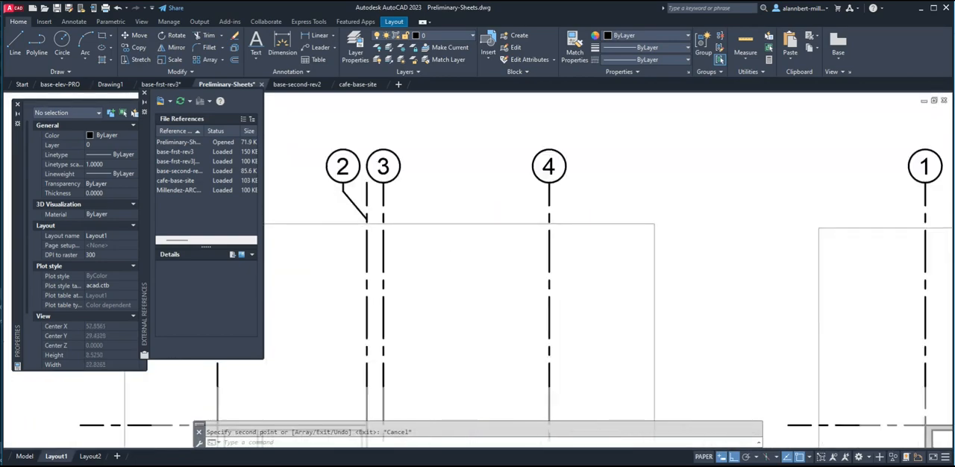
{"action": "type", "text": "f"}
{"action": "key", "text": "Return"}
{"action": "left_click", "coordinate": [369, 208]}
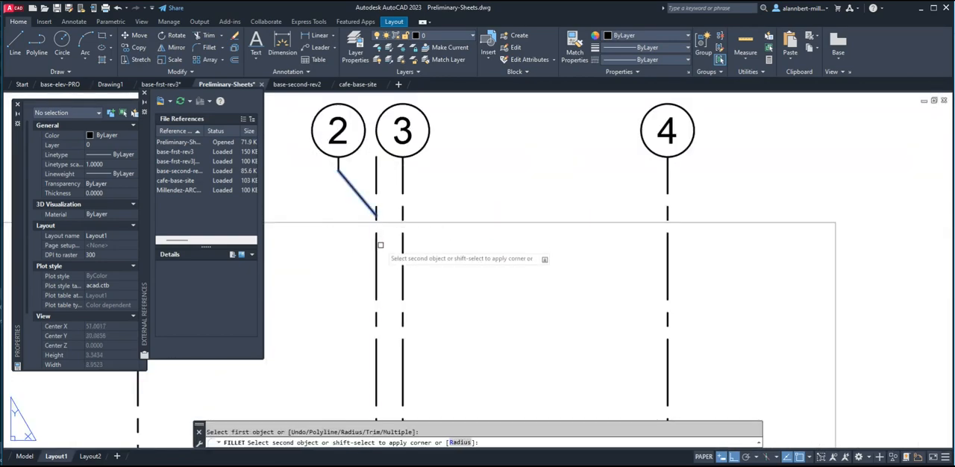
{"action": "left_click", "coordinate": [376, 253]}
Copy grid bubbles 1 and 4 from the middle plan to the two outer grid lines of the Proposed Building site plan.
{"action": "scroll", "coordinate": [559, 236], "scroll_direction": "down", "scroll_amount": 4}
{"action": "middle_click_drag", "start_coordinate": [699, 221], "coordinate": [539, 203]}
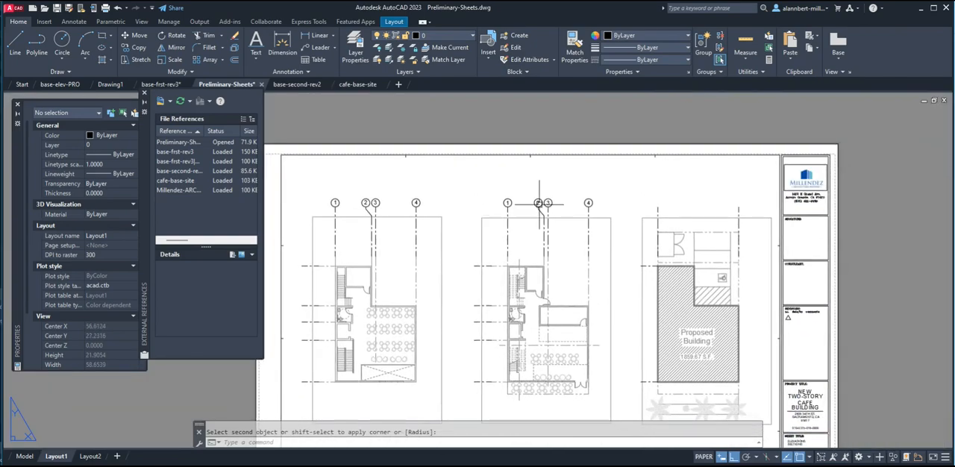
{"action": "type", "text": "o"}
{"action": "key", "text": "Return"}
{"action": "left_click", "coordinate": [485, 183]}
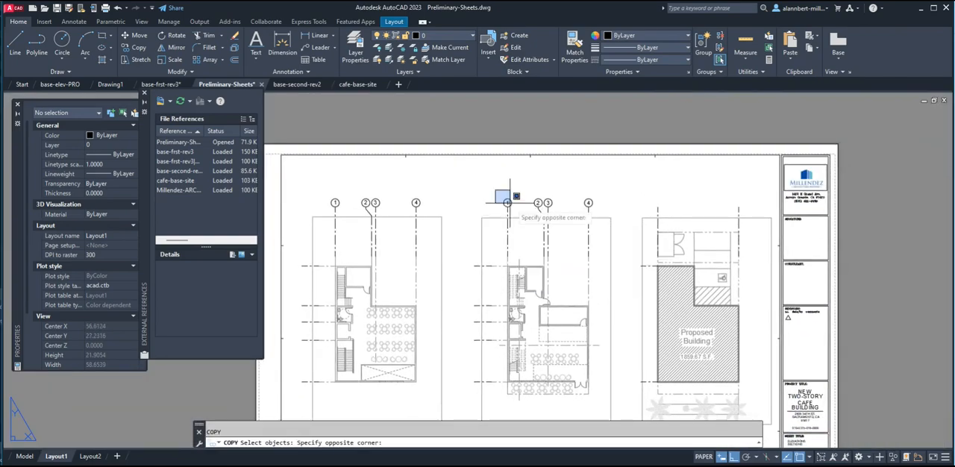
{"action": "left_click", "coordinate": [516, 212]}
{"action": "key", "text": "Return"}
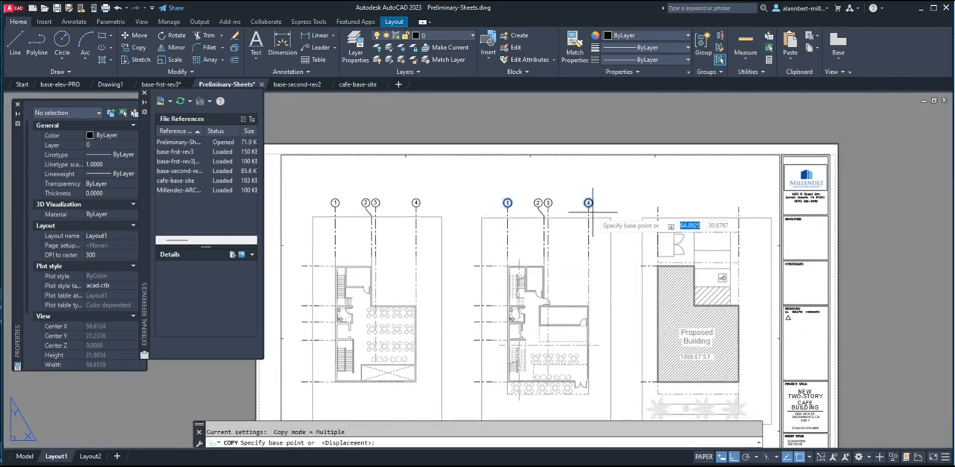
{"action": "left_click", "coordinate": [588, 203]}
{"action": "left_click", "coordinate": [731, 202]}
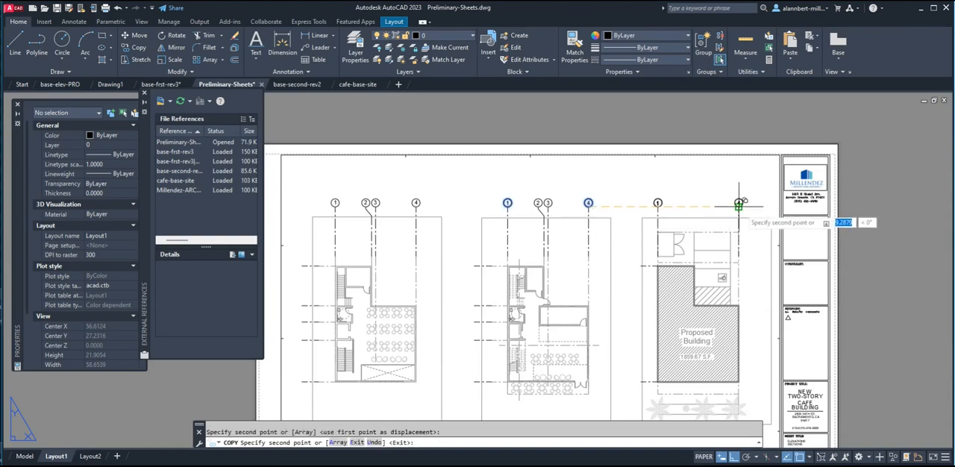
{"action": "key", "text": "Return"}
{"action": "scroll", "coordinate": [546, 276], "scroll_direction": "down", "scroll_amount": 5}
{"action": "scroll", "coordinate": [545, 276], "scroll_direction": "up", "scroll_amount": 4}
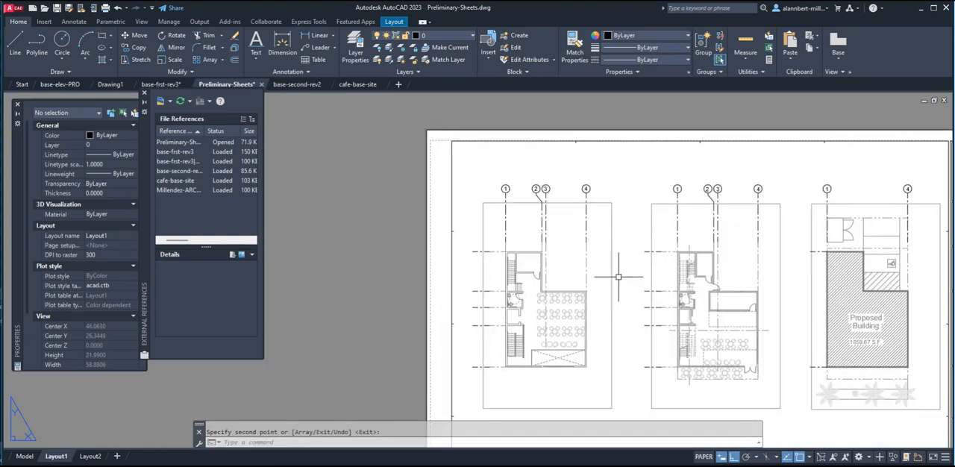
Copy grid bubbles A to E from the Right Elevation annotations to the empty area beside the sheet's leftmost plan.
{"action": "scroll", "coordinate": [468, 252], "scroll_direction": "down", "scroll_amount": 6}
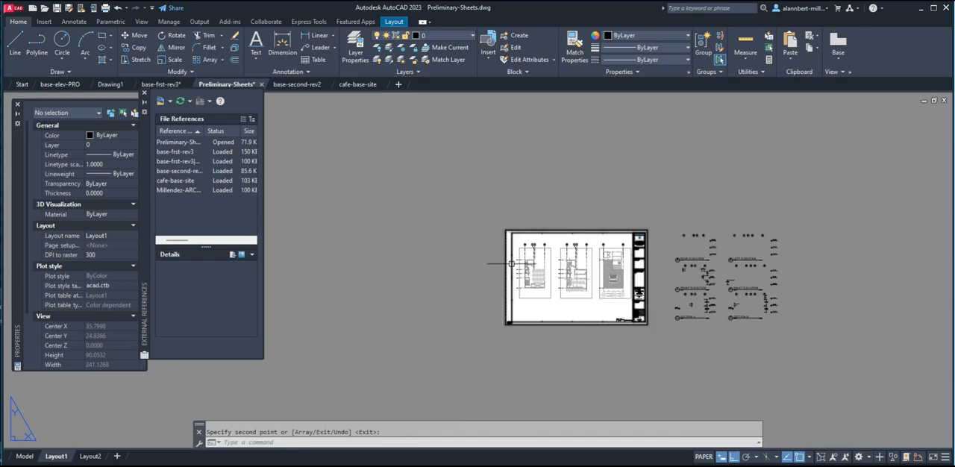
{"action": "scroll", "coordinate": [518, 284], "scroll_direction": "up", "scroll_amount": 5}
{"action": "scroll", "coordinate": [512, 316], "scroll_direction": "down", "scroll_amount": 4}
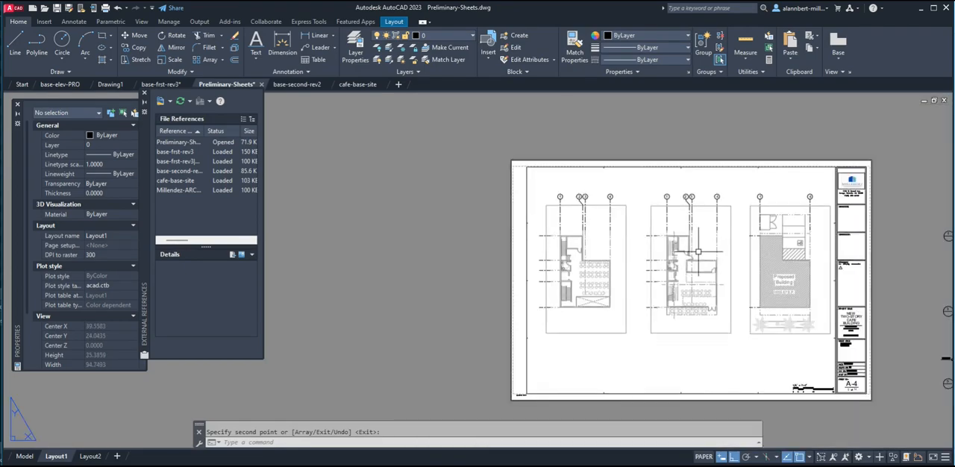
{"action": "scroll", "coordinate": [668, 263], "scroll_direction": "up", "scroll_amount": 2}
{"action": "middle_click_drag", "start_coordinate": [668, 263], "coordinate": [453, 243]}
{"action": "middle_click_drag", "start_coordinate": [807, 305], "coordinate": [669, 285]}
{"action": "scroll", "coordinate": [666, 287], "scroll_direction": "up", "scroll_amount": 4}
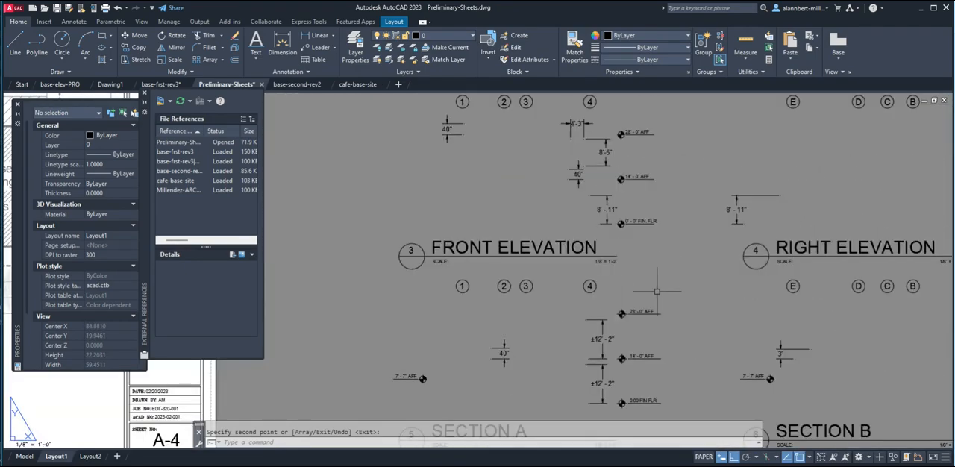
{"action": "scroll", "coordinate": [846, 163], "scroll_direction": "up", "scroll_amount": 2}
{"action": "middle_click_drag", "start_coordinate": [829, 166], "coordinate": [505, 285]}
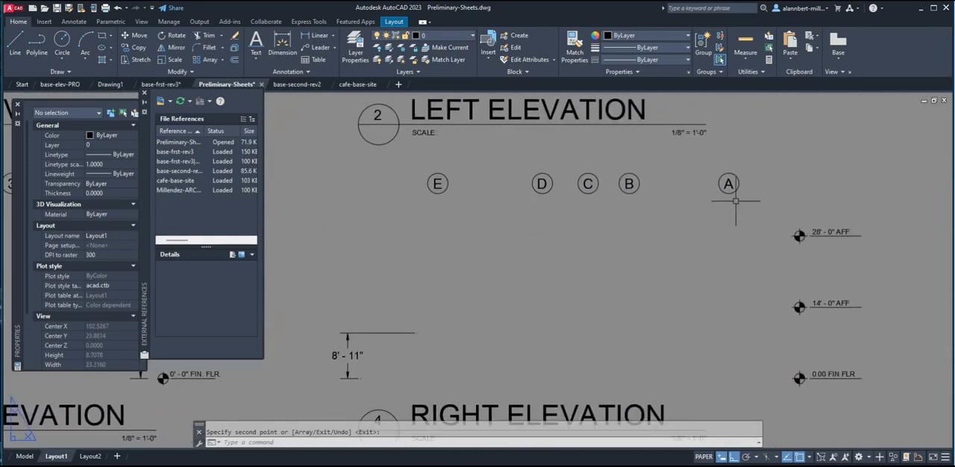
{"action": "scroll", "coordinate": [614, 194], "scroll_direction": "down", "scroll_amount": 2}
{"action": "middle_click_drag", "start_coordinate": [614, 194], "coordinate": [700, 200]}
{"action": "scroll", "coordinate": [700, 200], "scroll_direction": "down", "scroll_amount": 2}
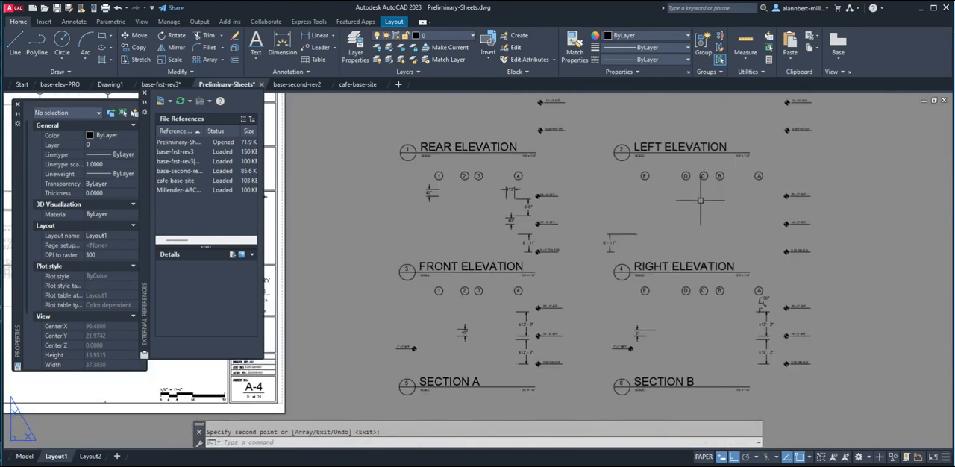
{"action": "key", "text": "Return"}
{"action": "left_click", "coordinate": [634, 196]}
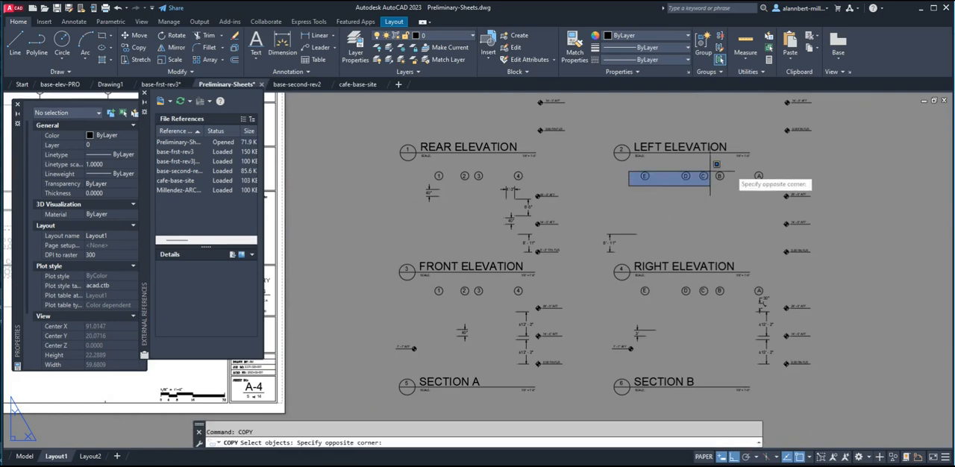
{"action": "left_click", "coordinate": [801, 178]}
{"action": "key", "text": "Return"}
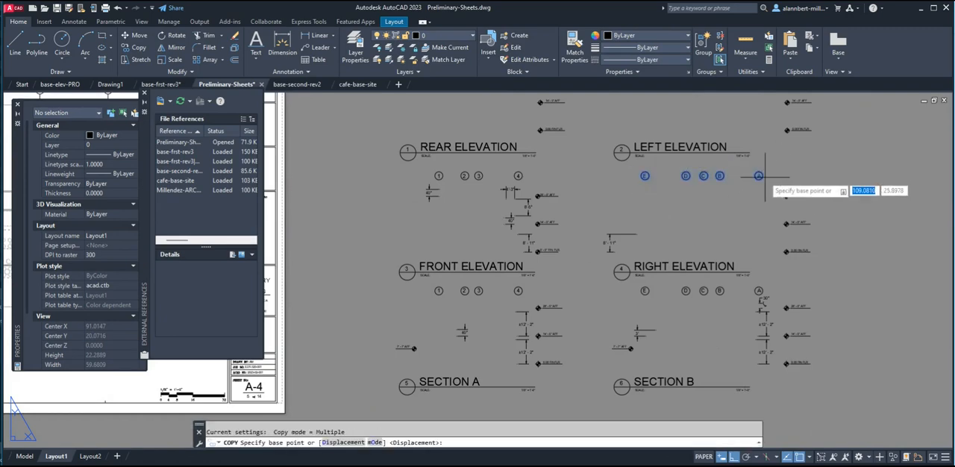
{"action": "left_click", "coordinate": [760, 179]}
{"action": "scroll", "coordinate": [491, 227], "scroll_direction": "down", "scroll_amount": 5}
{"action": "middle_click_drag", "start_coordinate": [490, 236], "coordinate": [689, 235]}
{"action": "scroll", "coordinate": [566, 227], "scroll_direction": "up", "scroll_amount": 3}
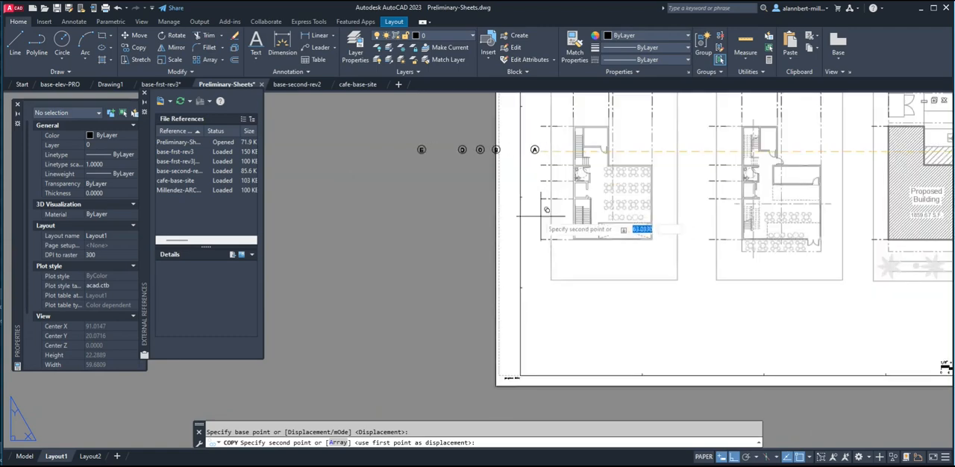
{"action": "left_click", "coordinate": [475, 178]}
{"action": "key", "text": "Escape"}
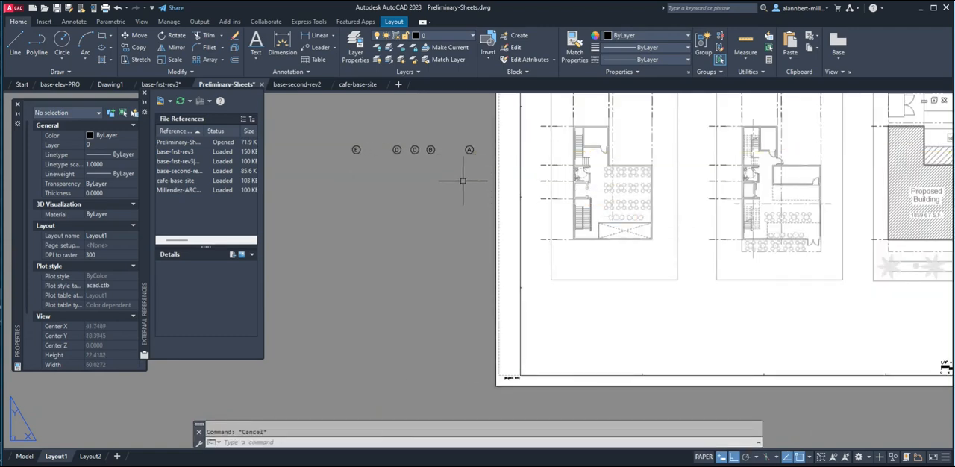
{"action": "type", "text": "m"}
{"action": "key", "text": "Return"}
{"action": "left_click", "coordinate": [449, 137]}
{"action": "left_click", "coordinate": [484, 170]}
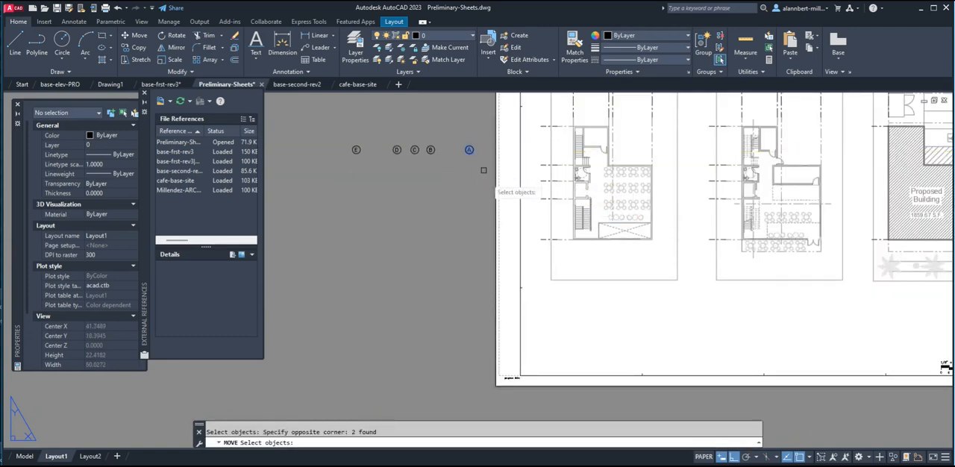
{"action": "key", "text": "Return"}
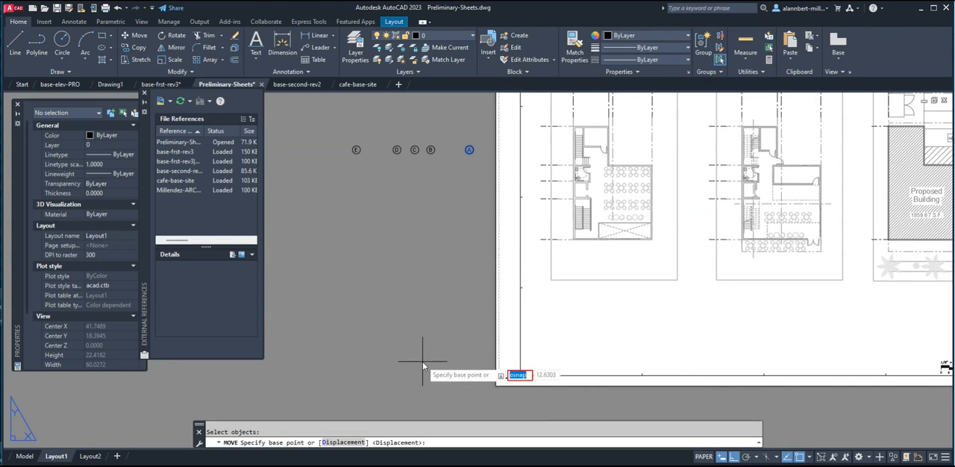
{"action": "key", "text": "Escape"}
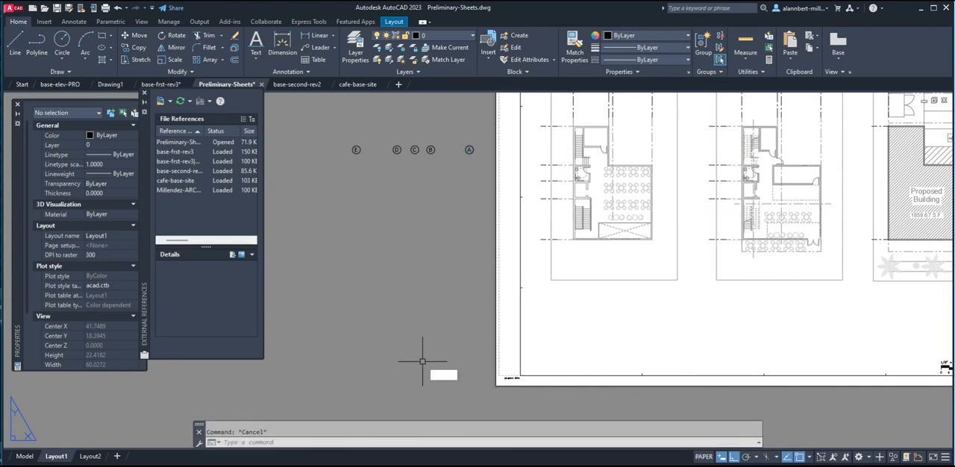
Enable the Quadrant object snap mode in addition to Endpoint.
{"action": "type", "text": "os"}
{"action": "key", "text": "Return"}
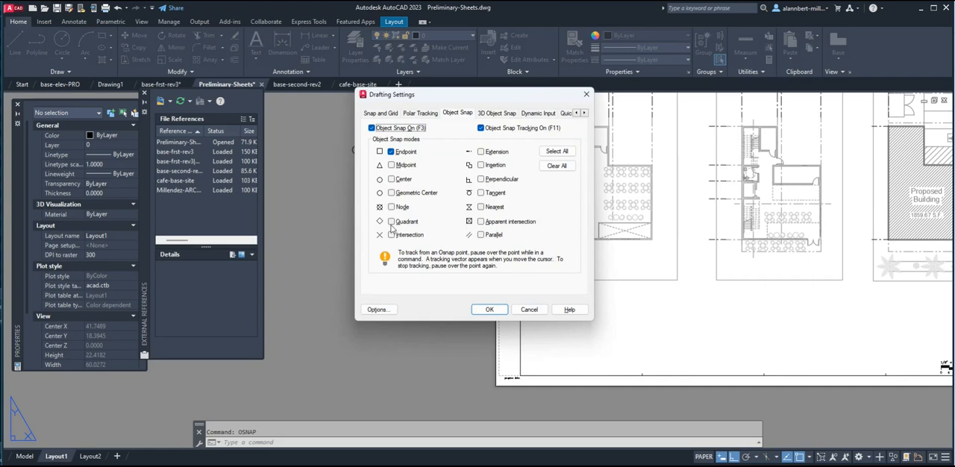
{"action": "left_click", "coordinate": [489, 309]}
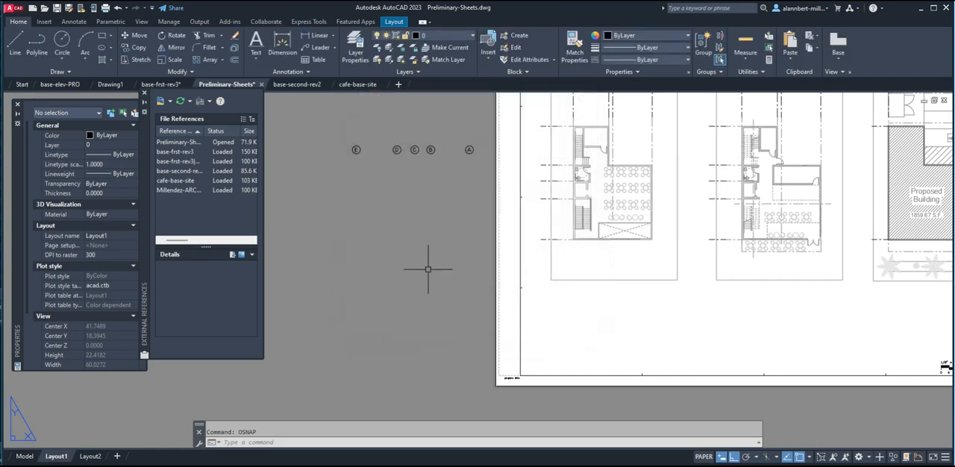
Move grid bubble A by its quadrant to the end of the uppermost horizontal grid line of the leftmost plan.
{"action": "type", "text": "m"}
{"action": "key", "text": "Return"}
{"action": "left_click", "coordinate": [459, 132]}
{"action": "left_click", "coordinate": [483, 174]}
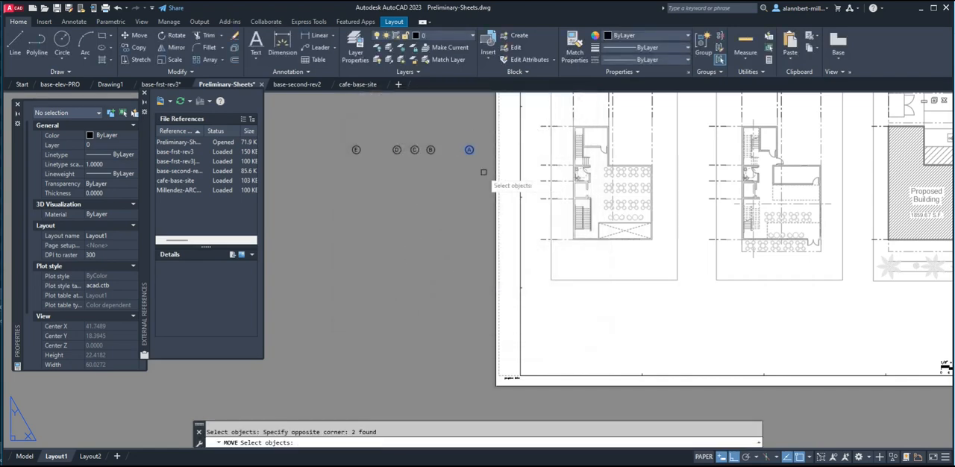
{"action": "key", "text": "Return"}
{"action": "left_click", "coordinate": [472, 149]}
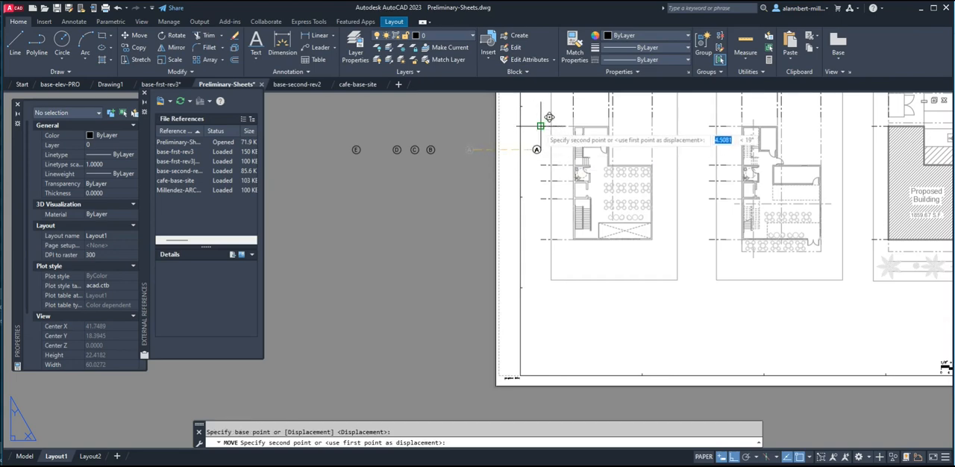
Move grid bubble B by its quadrant to the end of the second horizontal grid line of the leftmost plan.
{"action": "key", "text": "Return"}
{"action": "left_click", "coordinate": [422, 138]}
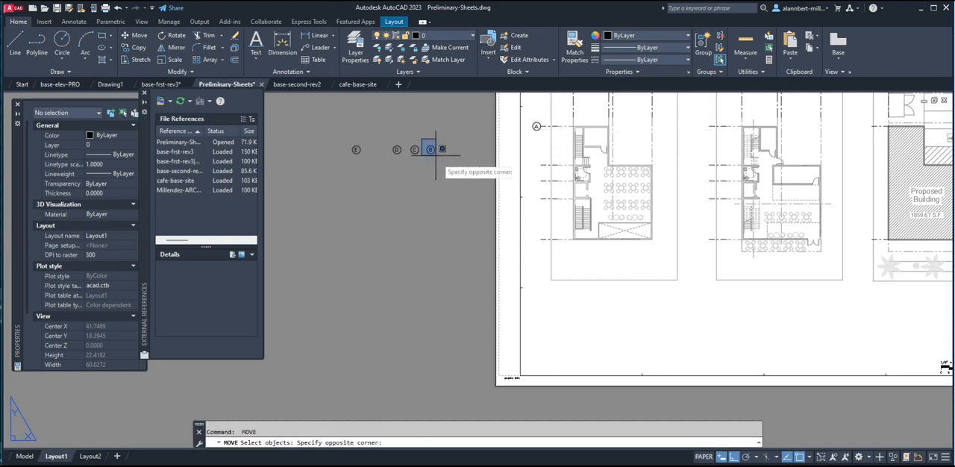
{"action": "left_click", "coordinate": [436, 156]}
{"action": "key", "text": "Return"}
{"action": "left_click", "coordinate": [431, 150]}
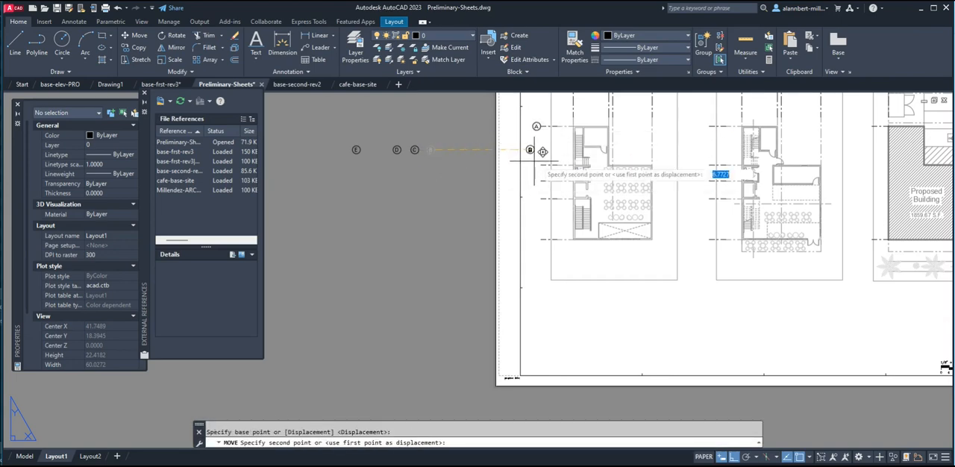
Move grid bubble C by its quadrant to the end of the third horizontal grid line of the leftmost plan.
{"action": "key", "text": "Return"}
{"action": "left_click", "coordinate": [406, 138]}
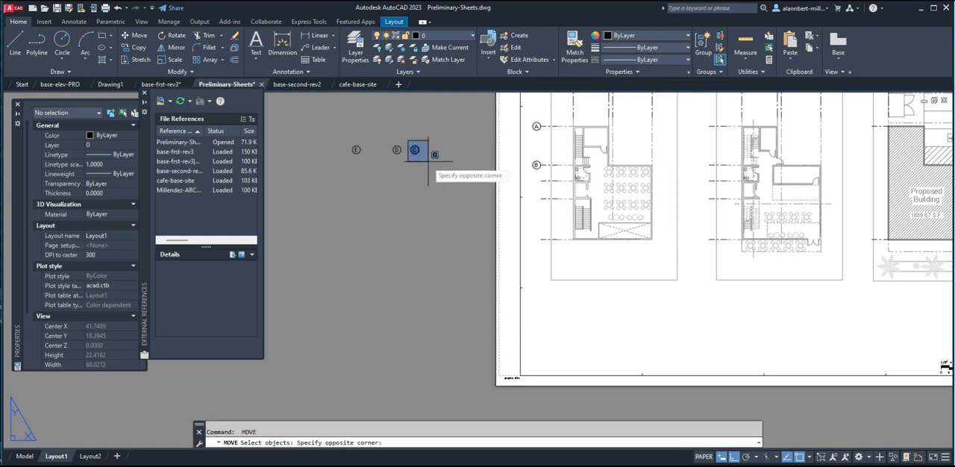
{"action": "left_click", "coordinate": [428, 163]}
{"action": "key", "text": "Return"}
{"action": "left_click", "coordinate": [419, 152]}
{"action": "left_click", "coordinate": [543, 181]}
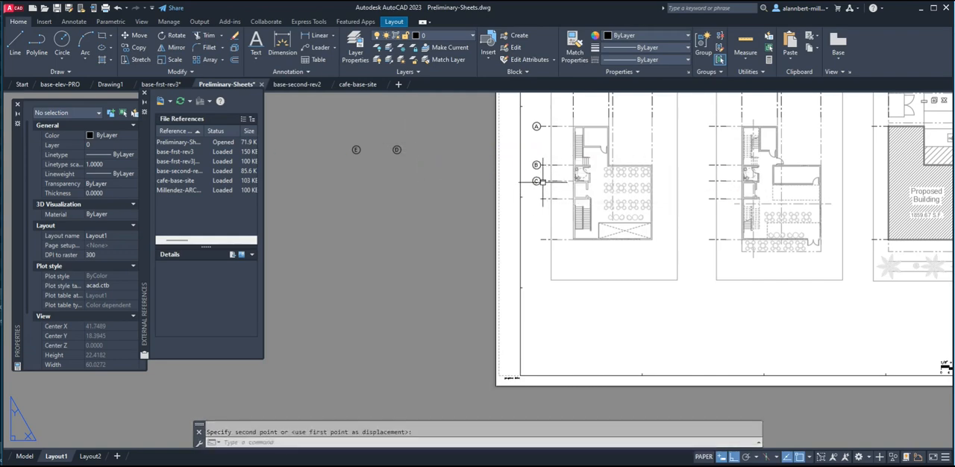
Move grid bubble D to the end of the fourth horizontal grid line of the leftmost plan.
{"action": "key", "text": "Return"}
{"action": "left_click", "coordinate": [379, 128]}
{"action": "left_click", "coordinate": [434, 176]}
{"action": "key", "text": "Return"}
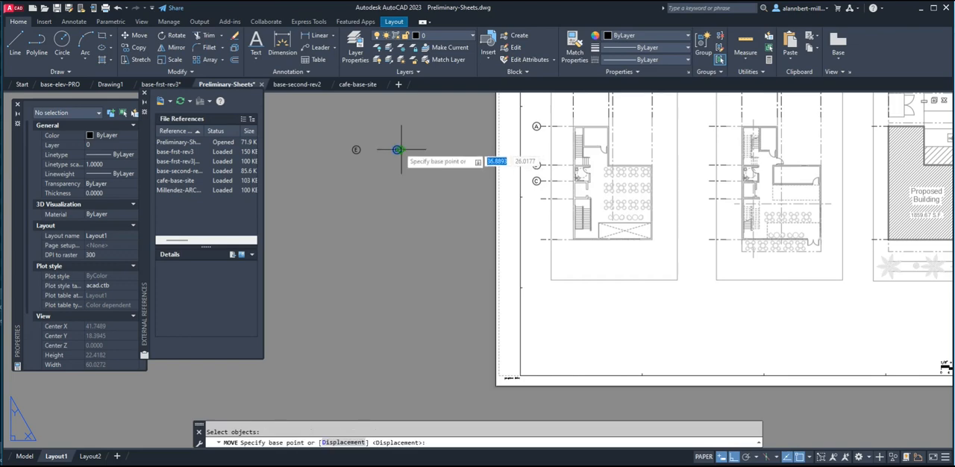
{"action": "left_click", "coordinate": [397, 150]}
{"action": "left_click", "coordinate": [536, 199]}
Move grid bubble E by its quadrant to the end of the lowest horizontal grid line of the leftmost plan.
{"action": "key", "text": "Return"}
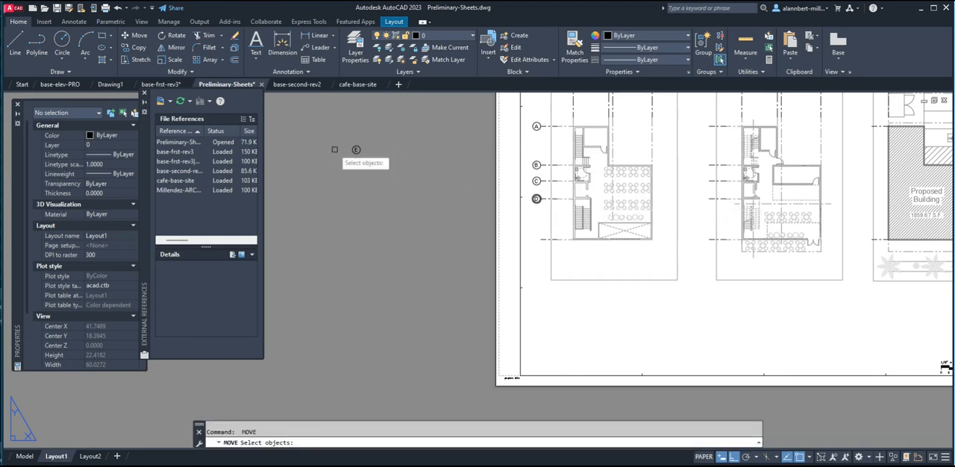
{"action": "left_click", "coordinate": [338, 137]}
{"action": "left_click", "coordinate": [358, 154]}
{"action": "key", "text": "Return"}
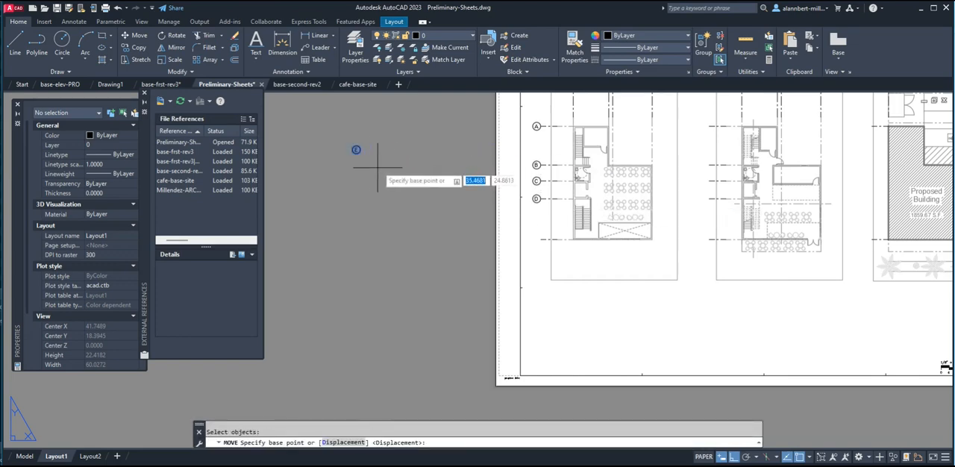
{"action": "left_click", "coordinate": [357, 150]}
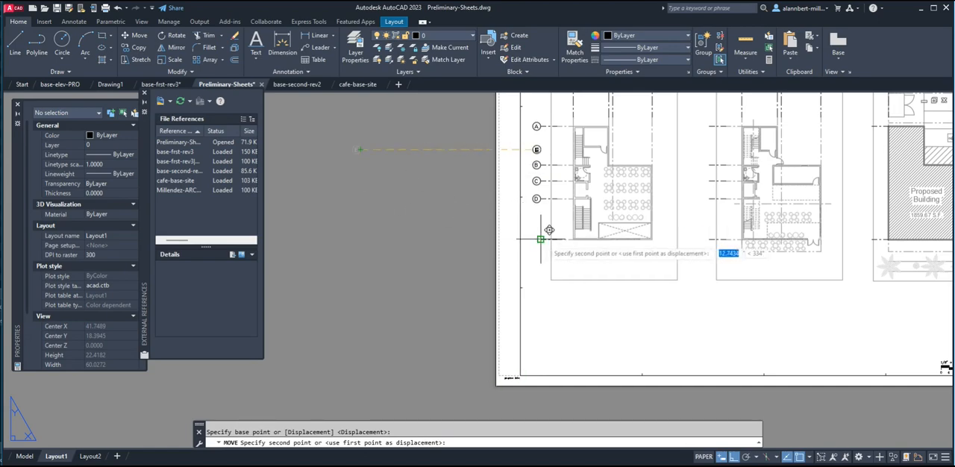
{"action": "left_click", "coordinate": [536, 239]}
{"action": "key", "text": "Escape"}
Copy grid bubbles A to E from the leftmost plan to the horizontal grid lines of the middle plan and the Proposed Building site plan.
{"action": "scroll", "coordinate": [590, 234], "scroll_direction": "down", "scroll_amount": 2}
{"action": "middle_click_drag", "start_coordinate": [589, 234], "coordinate": [410, 266]}
{"action": "scroll", "coordinate": [405, 262], "scroll_direction": "up", "scroll_amount": 1}
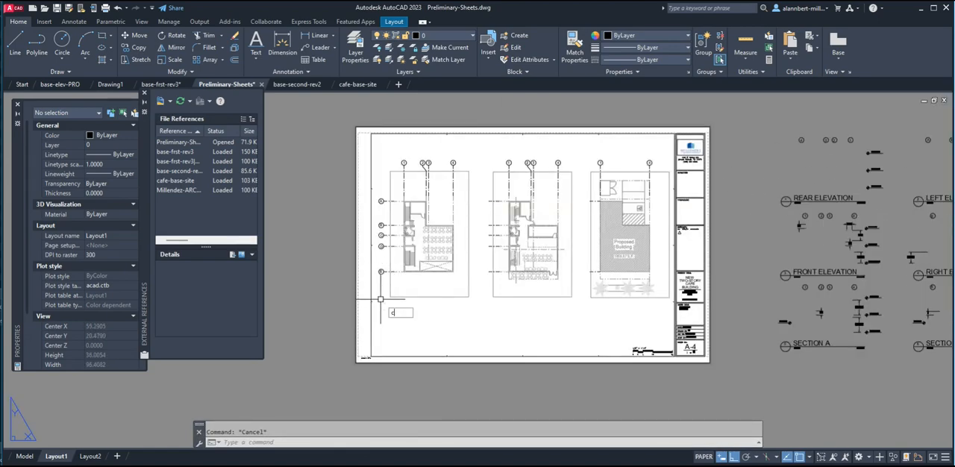
{"action": "type", "text": "copy"}
{"action": "key", "text": "Return"}
{"action": "left_click", "coordinate": [364, 282]}
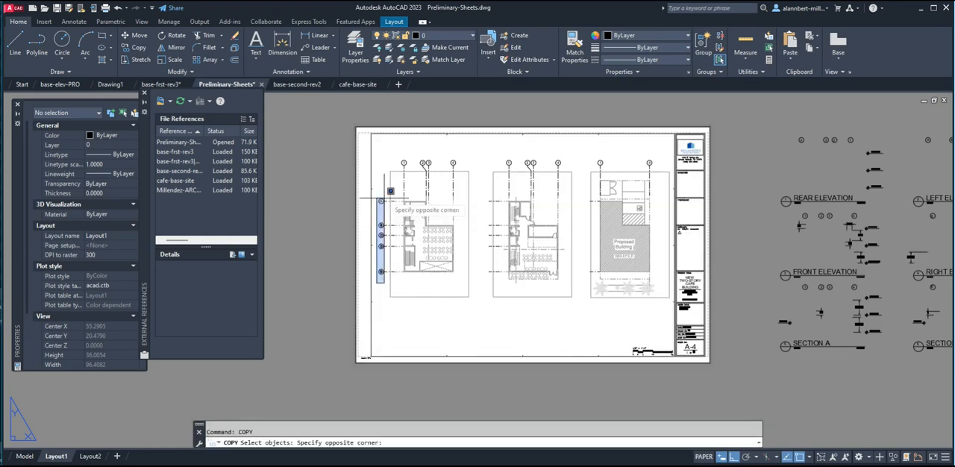
{"action": "left_click", "coordinate": [387, 189]}
{"action": "key", "text": "Return"}
{"action": "left_click", "coordinate": [380, 200]}
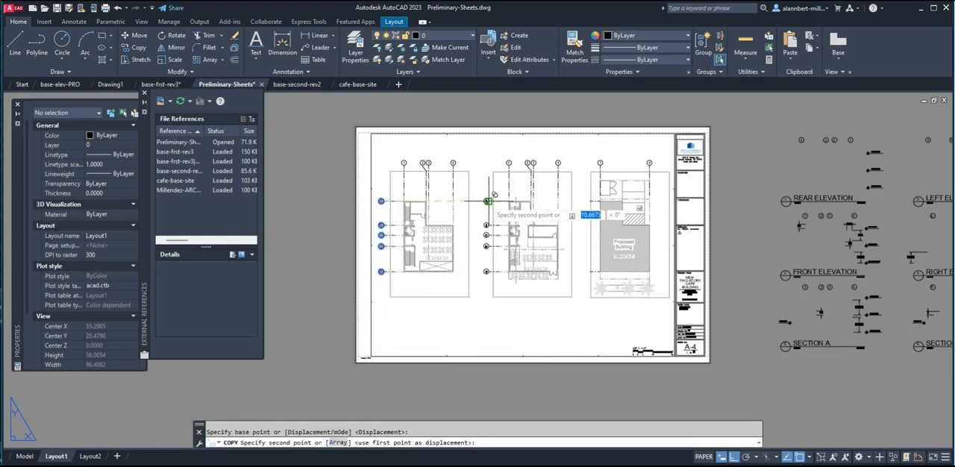
{"action": "left_click", "coordinate": [587, 201]}
{"action": "key", "text": "Escape"}
Erase grid bubbles B, C and D beside the Proposed Building site plan.
{"action": "scroll", "coordinate": [572, 242], "scroll_direction": "up", "scroll_amount": 2}
{"action": "type", "text": "e"}
{"action": "key", "text": "Return"}
{"action": "left_click", "coordinate": [585, 202]}
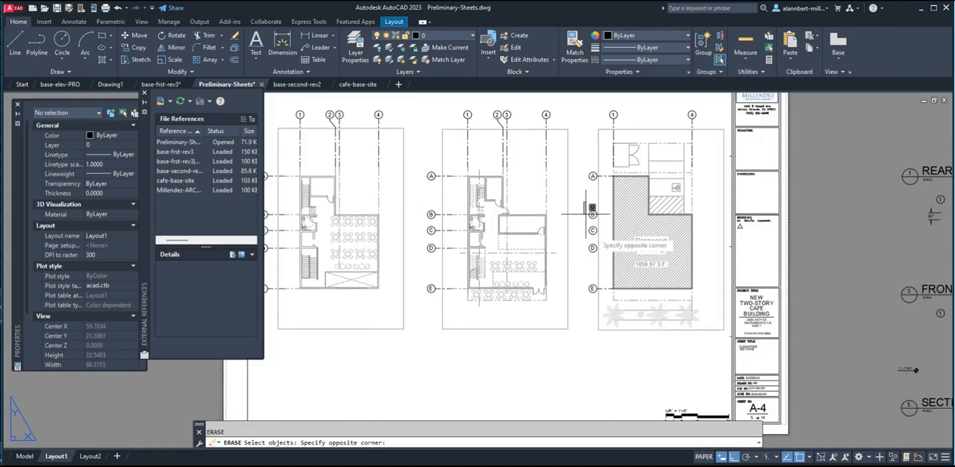
{"action": "left_click", "coordinate": [610, 257]}
{"action": "key", "text": "Return"}
Copy the Section A drawing title from outside the sheet to the area below the middle plan.
{"action": "scroll", "coordinate": [609, 257], "scroll_direction": "down", "scroll_amount": 3}
{"action": "mouse_move", "coordinate": [572, 269]}
{"action": "middle_mouse_down"}
{"action": "mouse_move", "coordinate": [604, 230]}
{"action": "mouse_move", "coordinate": [534, 277]}
{"action": "middle_mouse_up"}
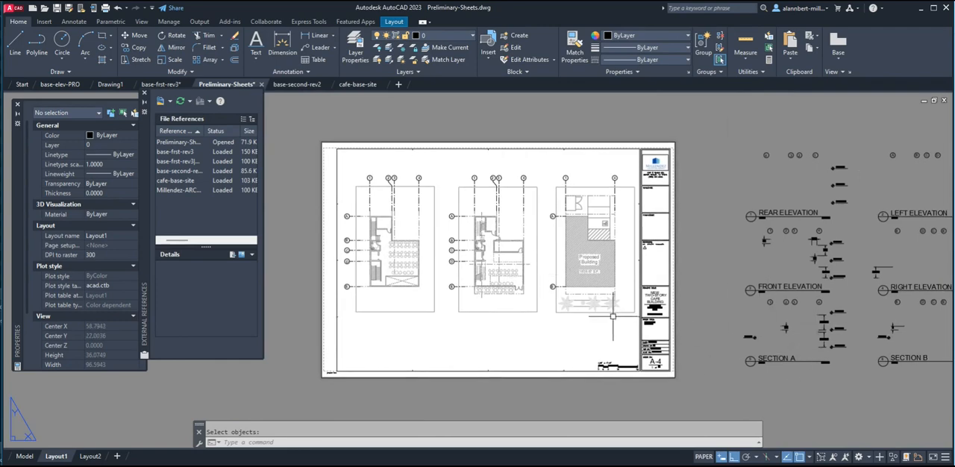
{"action": "middle_click_drag", "start_coordinate": [613, 316], "coordinate": [595, 302]}
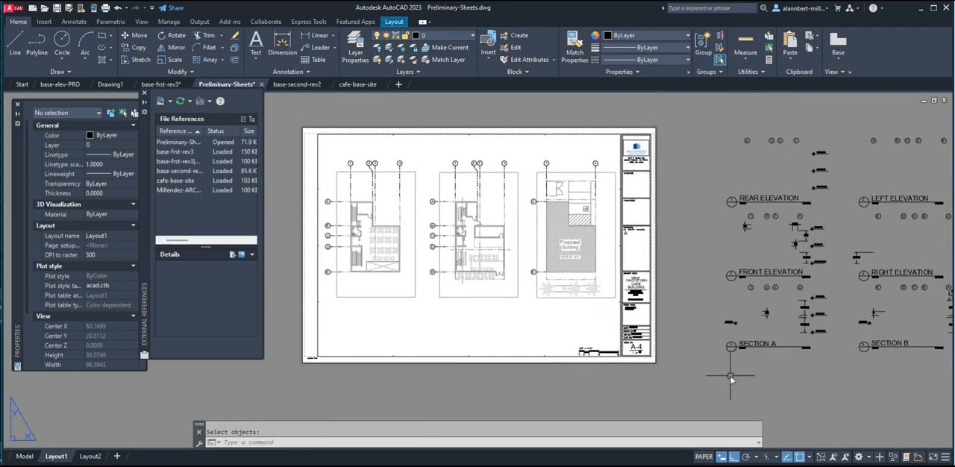
{"action": "type", "text": "co"}
{"action": "key", "text": "Return"}
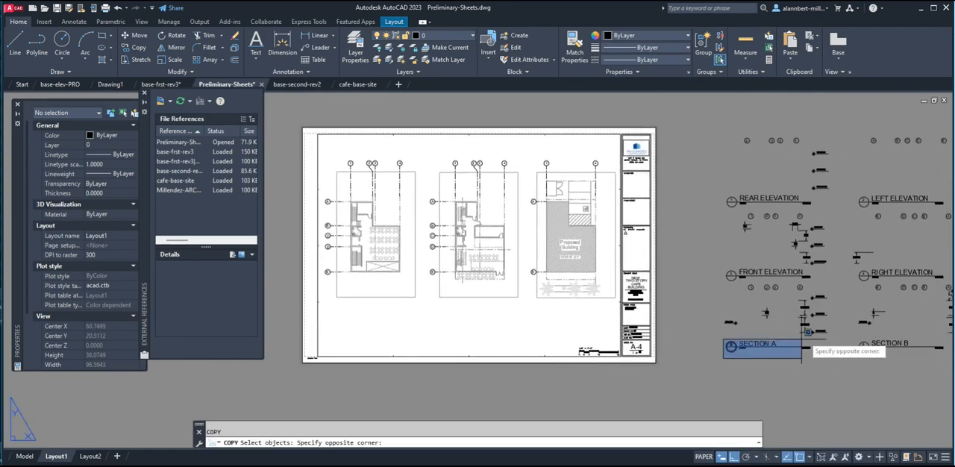
{"action": "left_click", "coordinate": [820, 334]}
{"action": "key", "text": "Return"}
{"action": "left_click", "coordinate": [772, 379]}
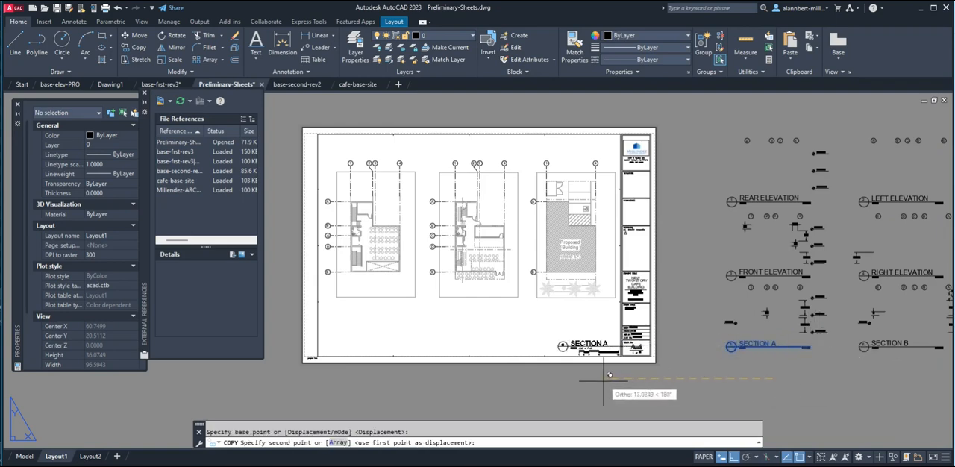
{"action": "left_click", "coordinate": [473, 376]}
Move the copied Section A title straight up to sit just below the middle plan's viewport.
{"action": "type", "text": "m"}
{"action": "key", "text": "Return"}
{"action": "left_click", "coordinate": [421, 334]}
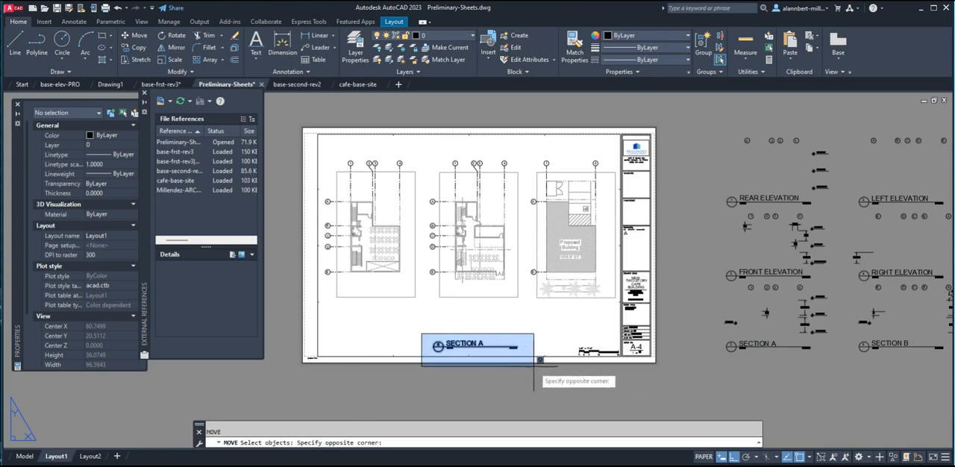
{"action": "left_click", "coordinate": [538, 363]}
{"action": "key", "text": "Return"}
{"action": "left_click", "coordinate": [415, 355]}
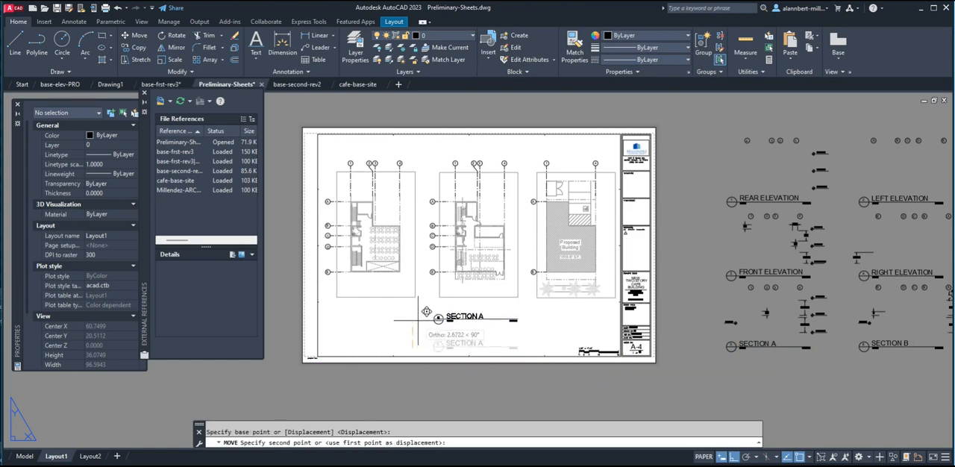
{"action": "left_click", "coordinate": [450, 326]}
{"action": "key", "text": "Escape"}
Move the Section A title below the middle plan horizontally to sit beneath the leftmost plan.
{"action": "type", "text": "m"}
{"action": "key", "text": "Return"}
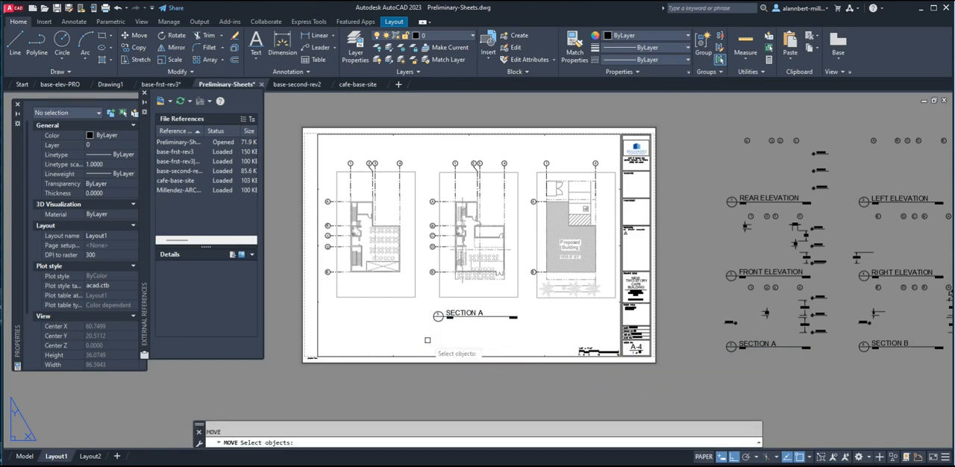
{"action": "left_click", "coordinate": [423, 338]}
{"action": "left_click", "coordinate": [550, 281]}
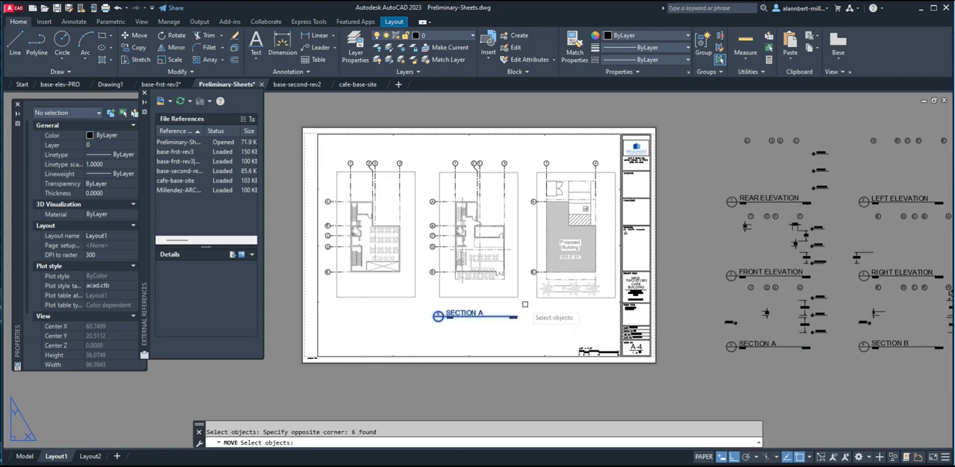
{"action": "key", "text": "Return"}
{"action": "left_click", "coordinate": [508, 320]}
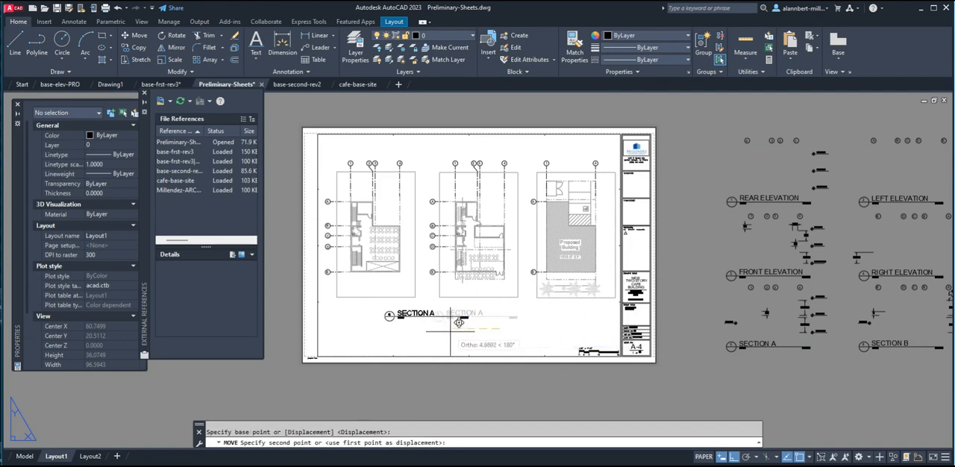
{"action": "left_click", "coordinate": [408, 320]}
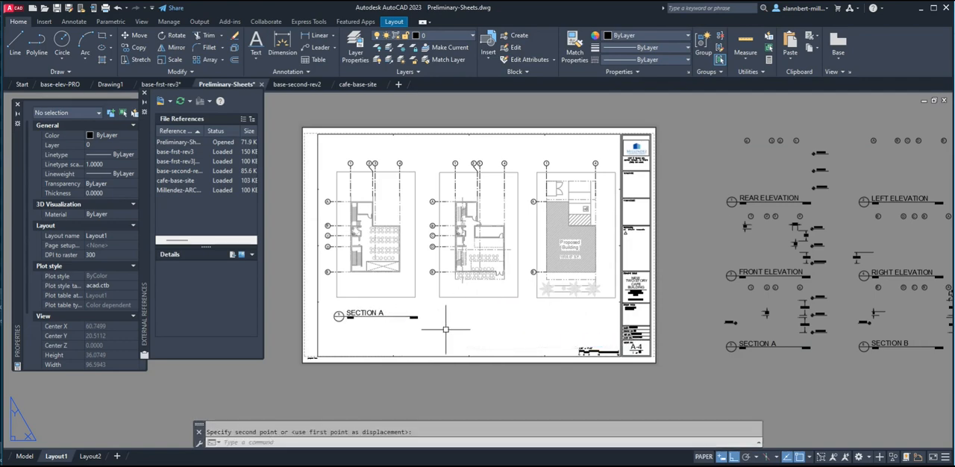
{"action": "key", "text": "Escape"}
Shift the Section A title under the leftmost plan slightly further left, keeping its height on the sheet.
{"action": "scroll", "coordinate": [437, 329], "scroll_direction": "up", "scroll_amount": 5}
{"action": "scroll", "coordinate": [422, 328], "scroll_direction": "down", "scroll_amount": 3}
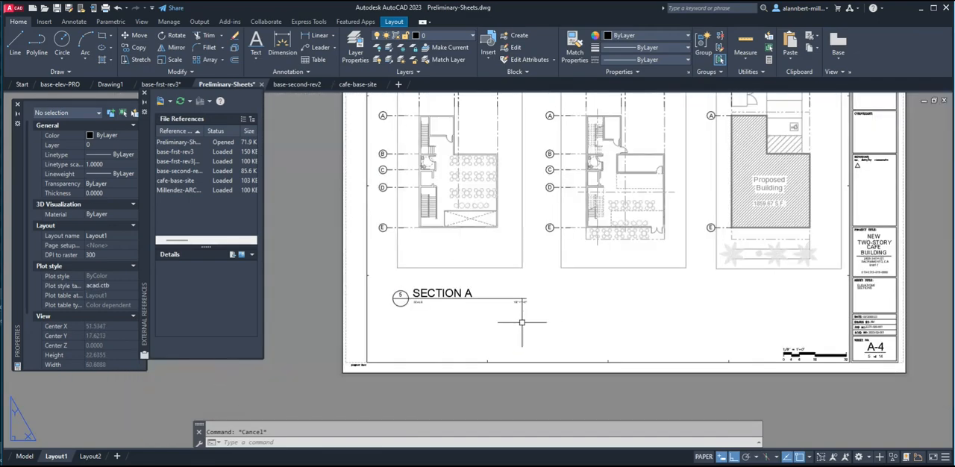
{"action": "type", "text": "n"}
{"action": "key", "text": "Return"}
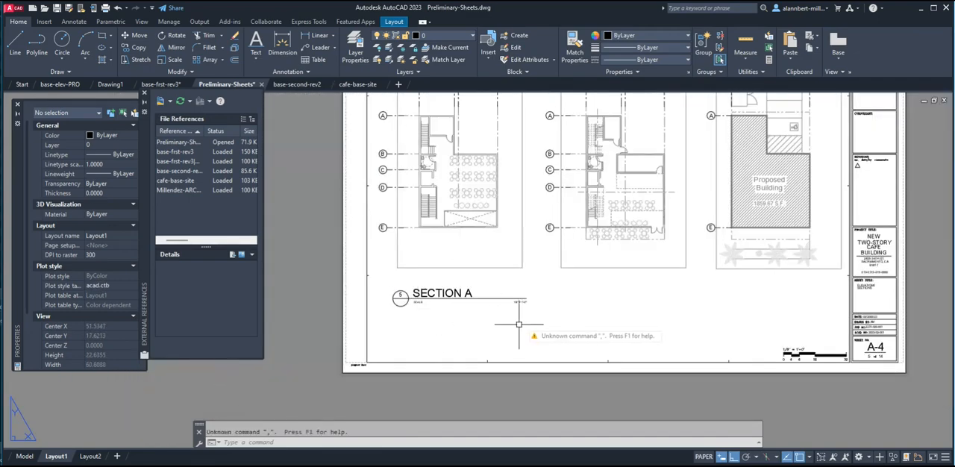
{"action": "key", "text": "Escape"}
{"action": "type", "text": "m"}
{"action": "key", "text": "Return"}
{"action": "left_click", "coordinate": [527, 320]}
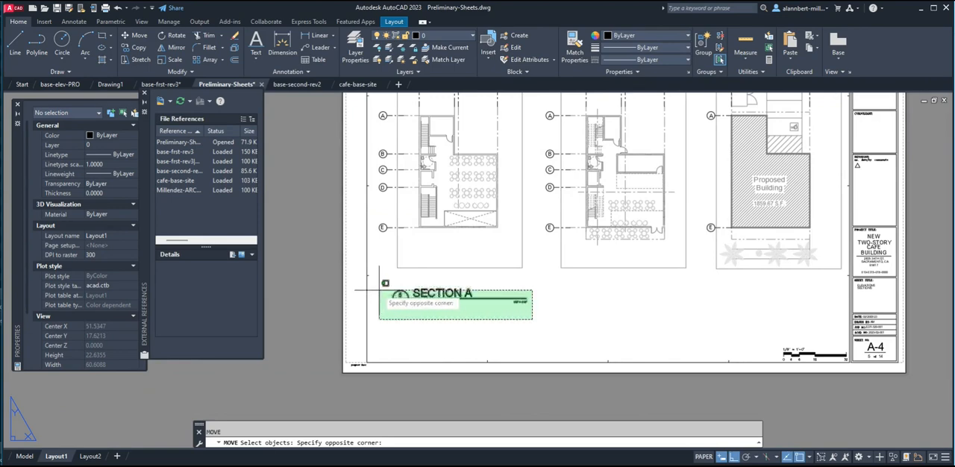
{"action": "left_click", "coordinate": [358, 258]}
{"action": "key", "text": "Return"}
{"action": "left_click", "coordinate": [454, 308]}
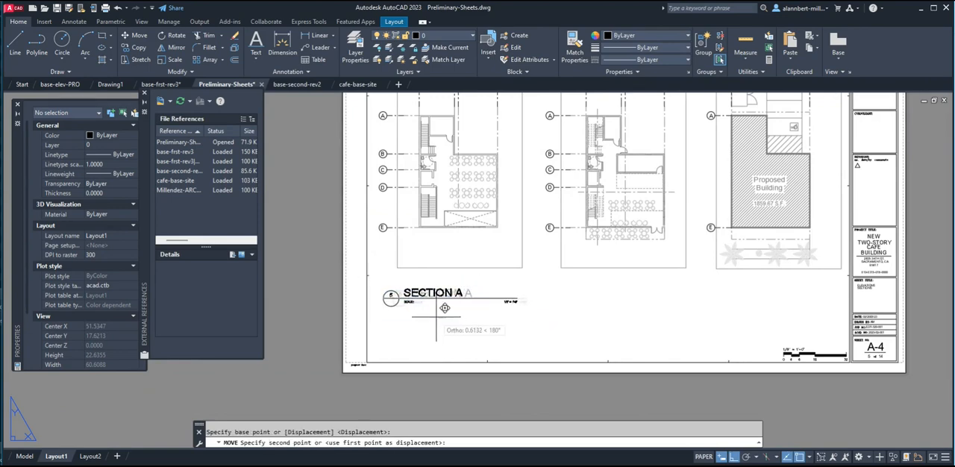
{"action": "left_click", "coordinate": [443, 312]}
{"action": "scroll", "coordinate": [418, 324], "scroll_direction": "down", "scroll_amount": 3}
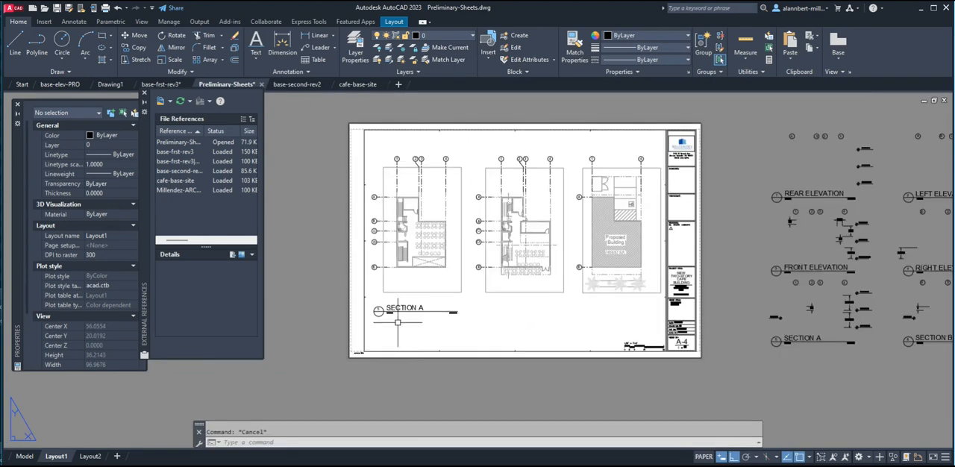
Copy the Section A title below the middle plan and the site plan, using grid bubble E as the reference point.
{"action": "type", "text": "o"}
{"action": "key", "text": "Return"}
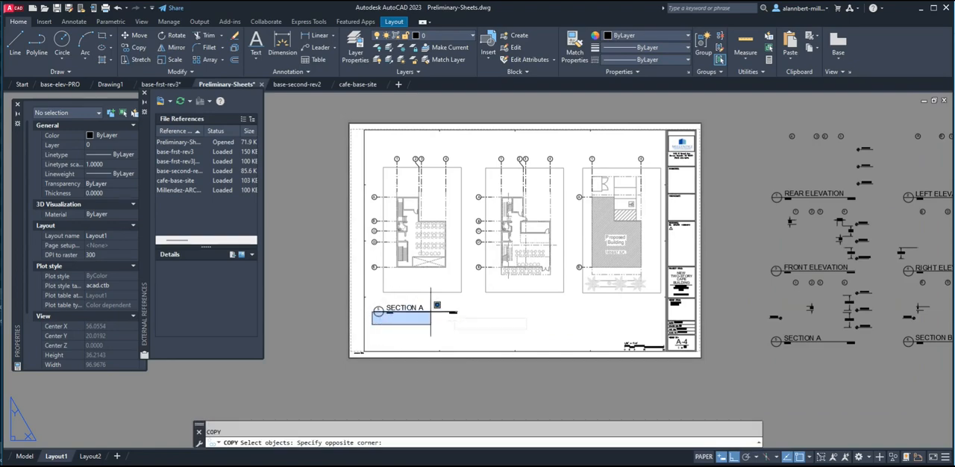
{"action": "left_click", "coordinate": [430, 314]}
{"action": "key", "text": "Return"}
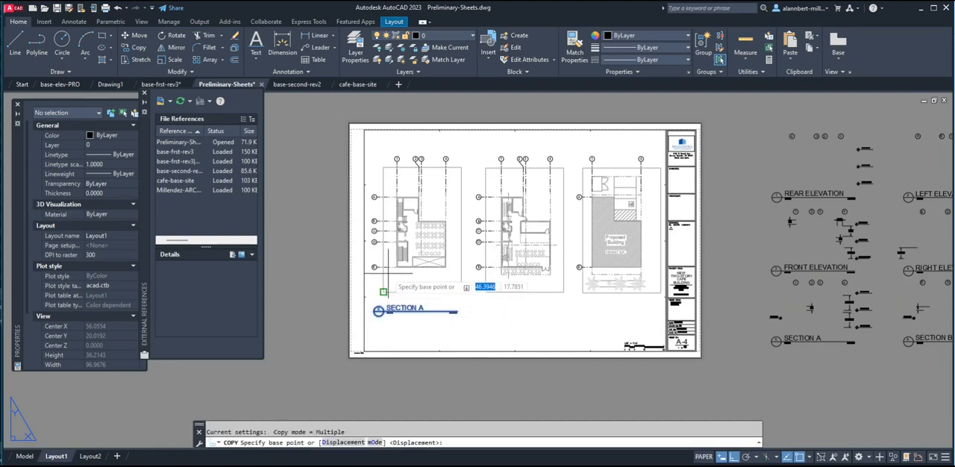
{"action": "scroll", "coordinate": [377, 308], "scroll_direction": "up", "scroll_amount": 10}
{"action": "left_click", "coordinate": [353, 248]}
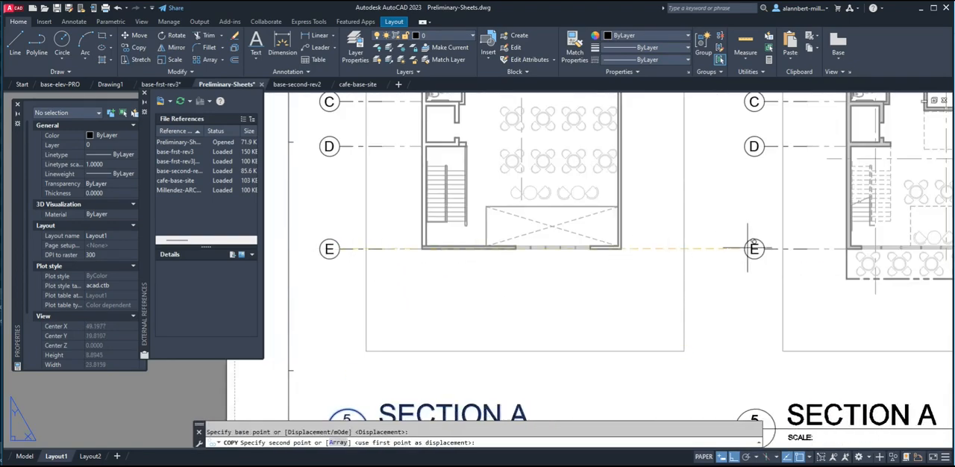
{"action": "left_click", "coordinate": [754, 249]}
{"action": "scroll", "coordinate": [843, 309], "scroll_direction": "down", "scroll_amount": 6}
{"action": "middle_click_drag", "start_coordinate": [648, 295], "coordinate": [542, 297]}
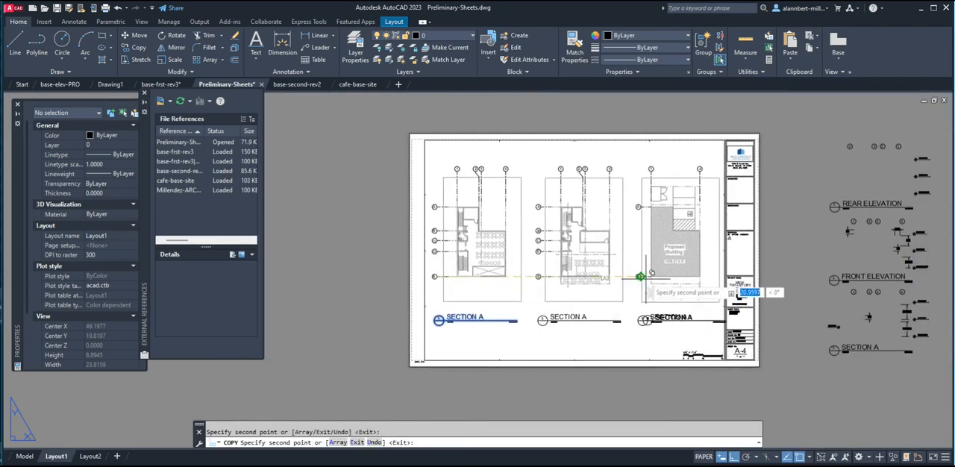
{"action": "key", "text": "Escape"}
{"action": "scroll", "coordinate": [669, 334], "scroll_direction": "up", "scroll_amount": 4}
{"action": "scroll", "coordinate": [672, 323], "scroll_direction": "down", "scroll_amount": 4}
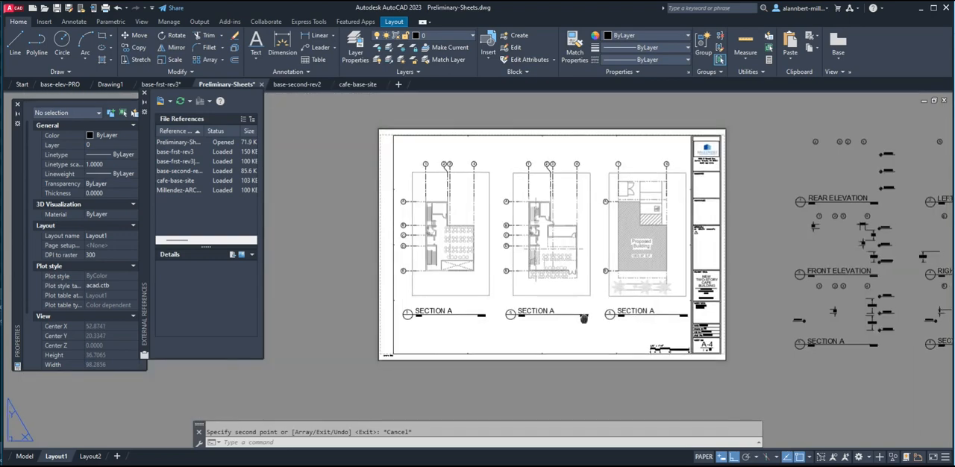
{"action": "middle_click_drag", "start_coordinate": [584, 319], "coordinate": [541, 335]}
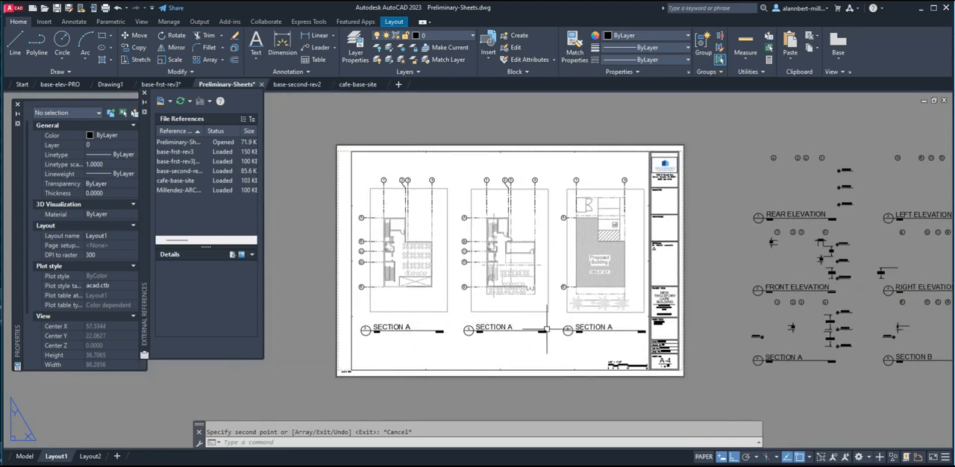
{"action": "scroll", "coordinate": [568, 329], "scroll_direction": "up", "scroll_amount": 2}
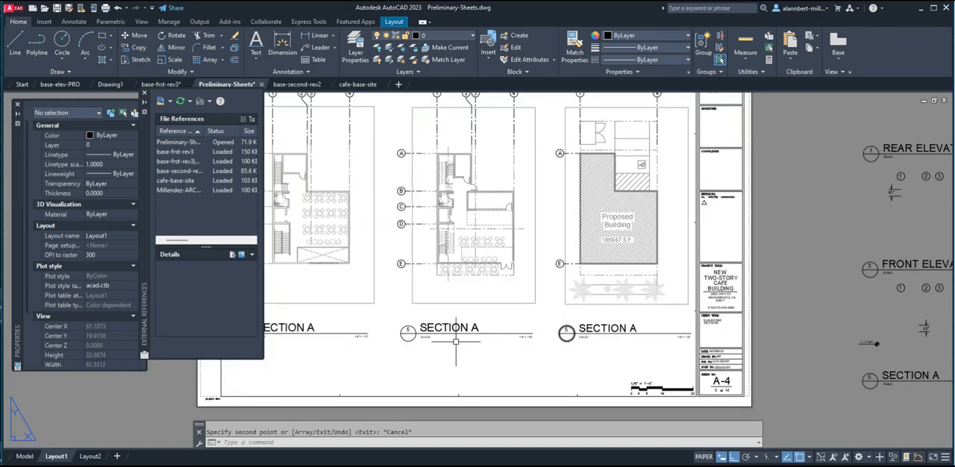
{"action": "scroll", "coordinate": [446, 328], "scroll_direction": "down", "scroll_amount": 4}
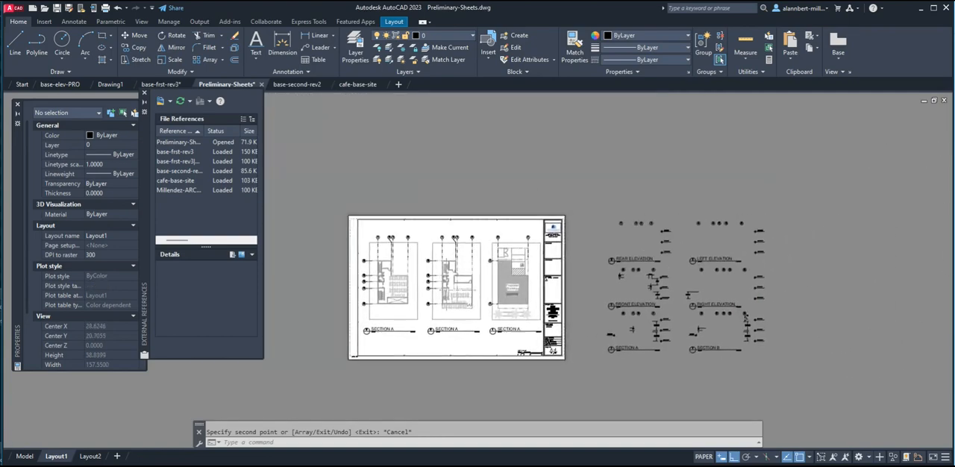
{"action": "scroll", "coordinate": [594, 296], "scroll_direction": "up", "scroll_amount": 3}
{"action": "scroll", "coordinate": [447, 321], "scroll_direction": "down", "scroll_amount": 3}
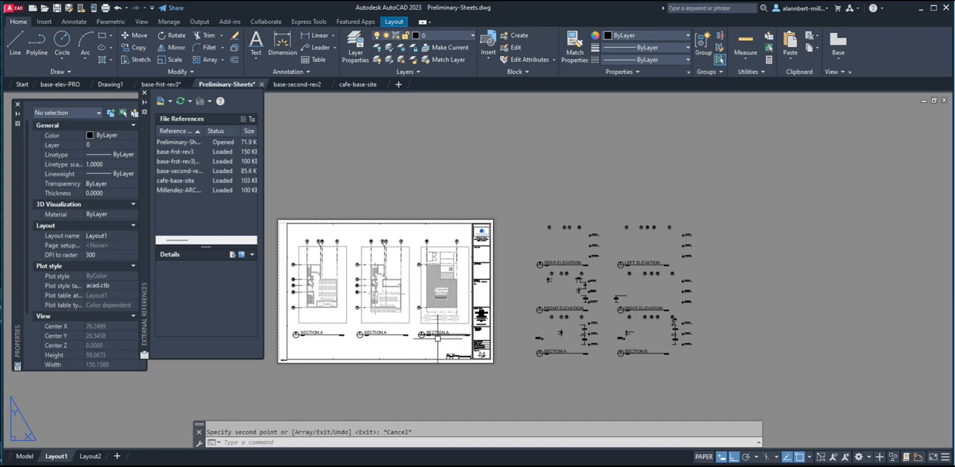
Change the drawing number in the title bubble below the Proposed Building site plan to 1.
{"action": "scroll", "coordinate": [419, 340], "scroll_direction": "up", "scroll_amount": 5}
{"action": "middle_click_drag", "start_coordinate": [432, 341], "coordinate": [609, 327]}
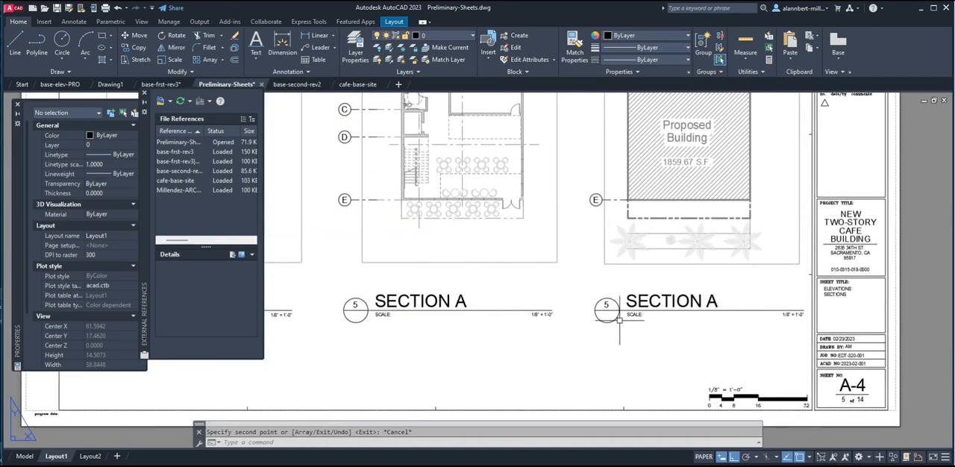
{"action": "scroll", "coordinate": [618, 316], "scroll_direction": "up", "scroll_amount": 5}
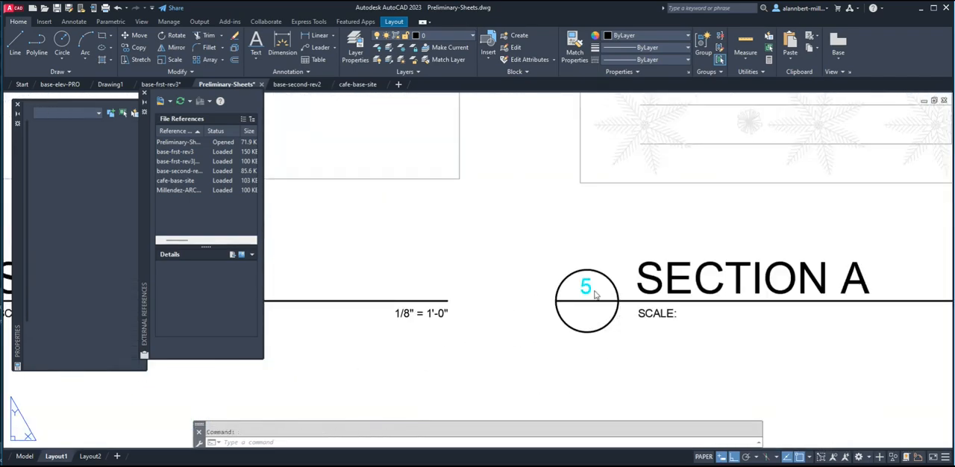
{"action": "double_click", "coordinate": [593, 292]}
{"action": "key", "text": "Return"}
Change the drawing number in the title bubble below the middle plan to 2.
{"action": "scroll", "coordinate": [515, 365], "scroll_direction": "down", "scroll_amount": 6}
{"action": "middle_click_drag", "start_coordinate": [513, 369], "coordinate": [617, 365]}
{"action": "scroll", "coordinate": [512, 343], "scroll_direction": "up", "scroll_amount": 4}
{"action": "left_click", "coordinate": [439, 337]}
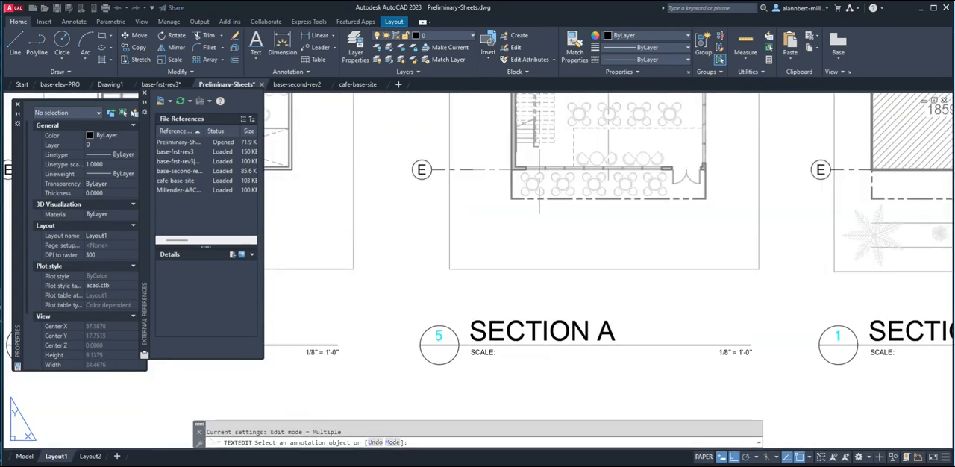
{"action": "left_click", "coordinate": [462, 384]}
Change the drawing number in the title bubble below the leftmost plan to 3 and end the text editing.
{"action": "scroll", "coordinate": [460, 384], "scroll_direction": "down", "scroll_amount": 6}
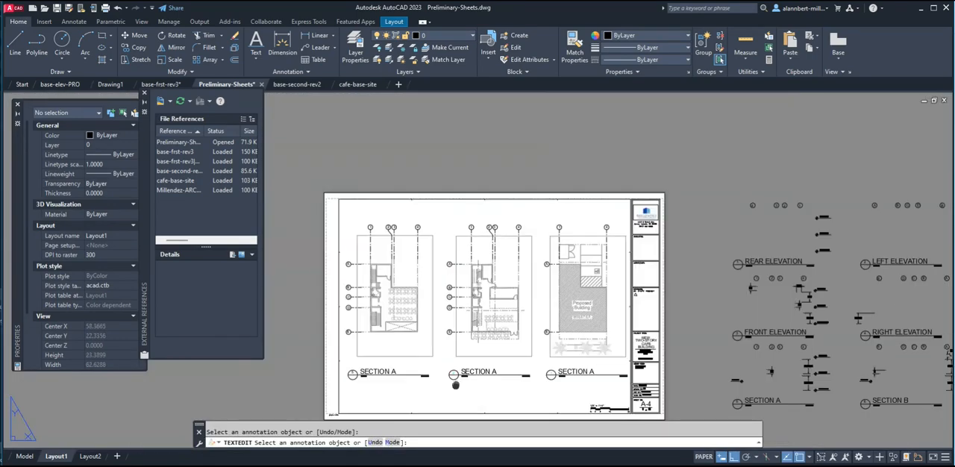
{"action": "middle_click_drag", "start_coordinate": [456, 386], "coordinate": [573, 376]}
{"action": "scroll", "coordinate": [463, 369], "scroll_direction": "up", "scroll_amount": 4}
{"action": "scroll", "coordinate": [480, 360], "scroll_direction": "up", "scroll_amount": 2}
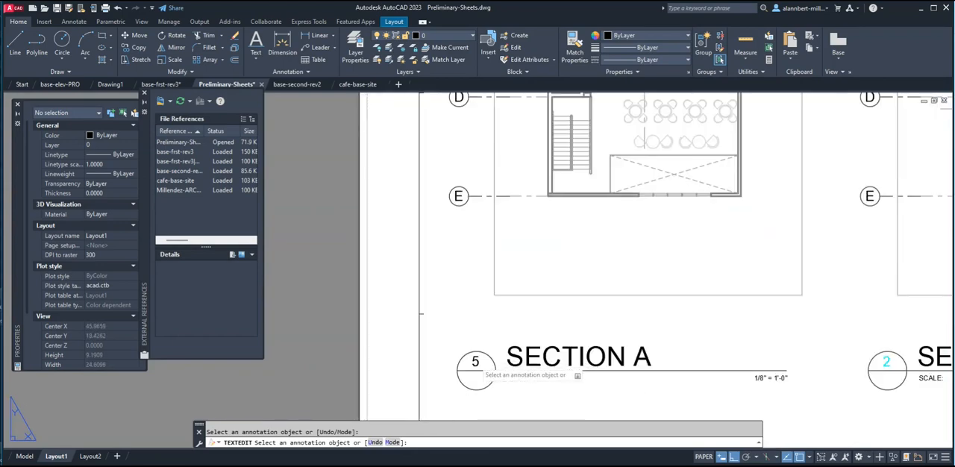
{"action": "left_click", "coordinate": [476, 362]}
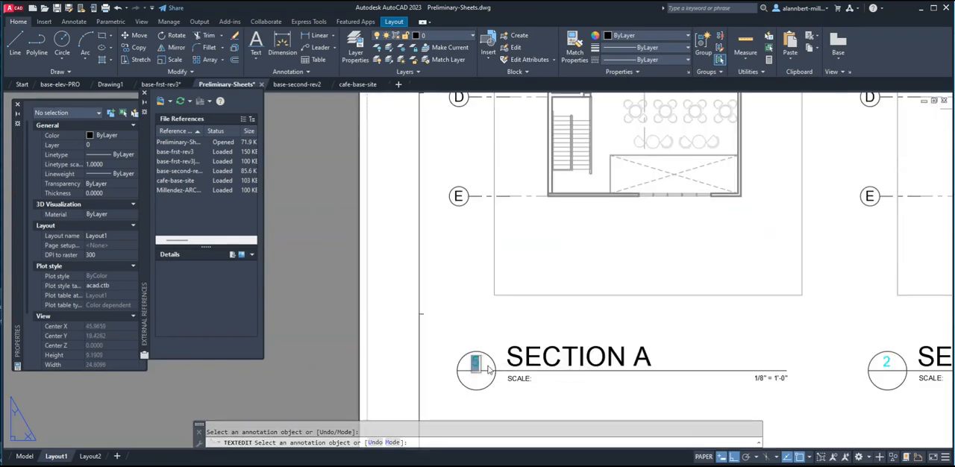
{"action": "key", "text": "Escape"}
{"action": "key", "text": "Escape"}
Rename the drawing title numbered 1 below the Proposed Building plan to SITE PLAN.
{"action": "scroll", "coordinate": [504, 366], "scroll_direction": "down", "scroll_amount": 6}
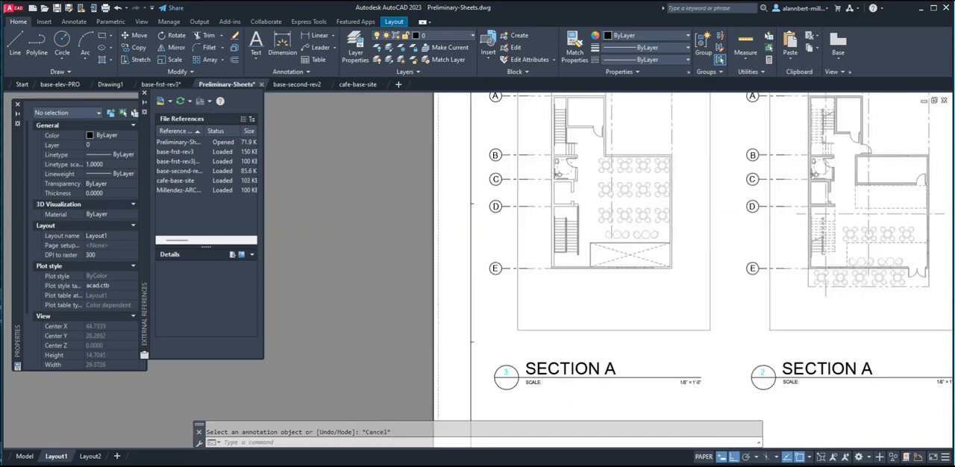
{"action": "scroll", "coordinate": [504, 366], "scroll_direction": "up", "scroll_amount": 7}
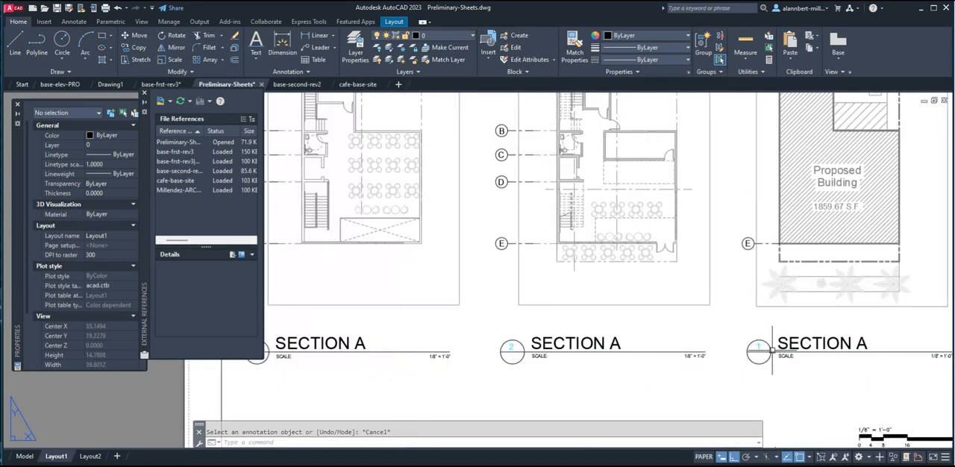
{"action": "double_click", "coordinate": [815, 346]}
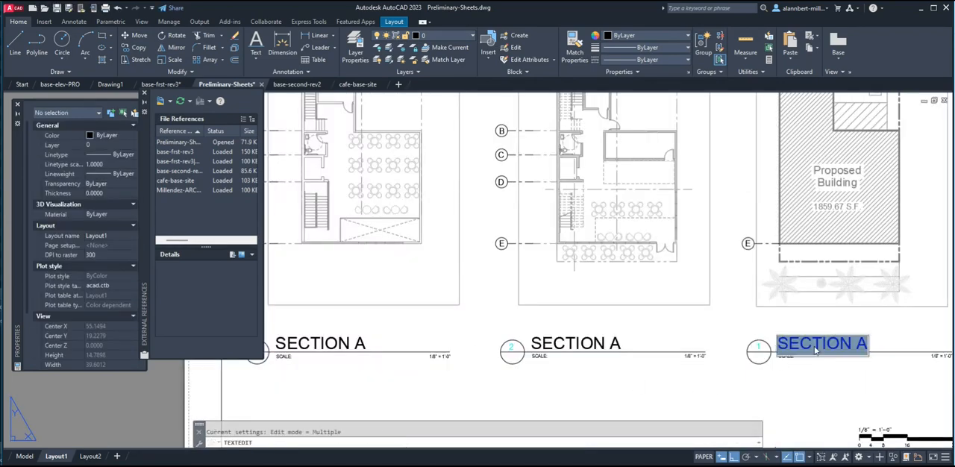
{"action": "type", "text": "SITE PLAN"}
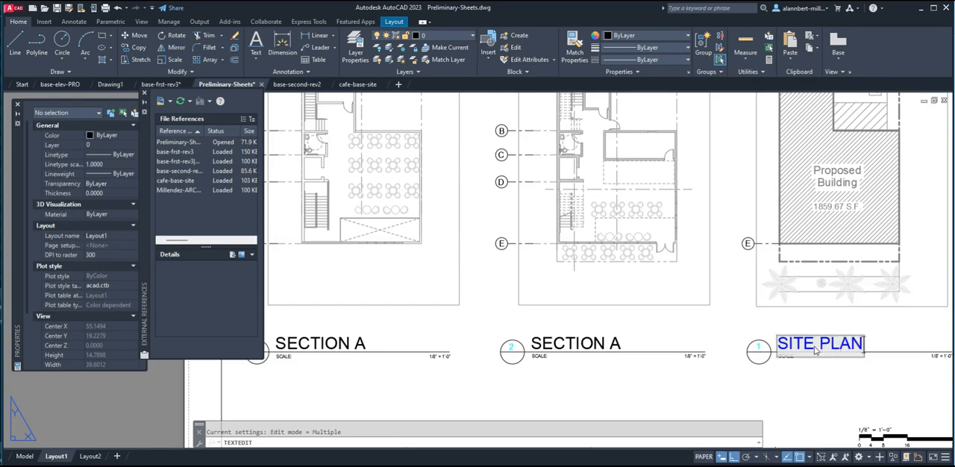
{"action": "left_click", "coordinate": [825, 354]}
Rename the drawing title numbered 2 below the middle plan to GROUND FLOOR PLAN.
{"action": "scroll", "coordinate": [826, 354], "scroll_direction": "down", "scroll_amount": 2}
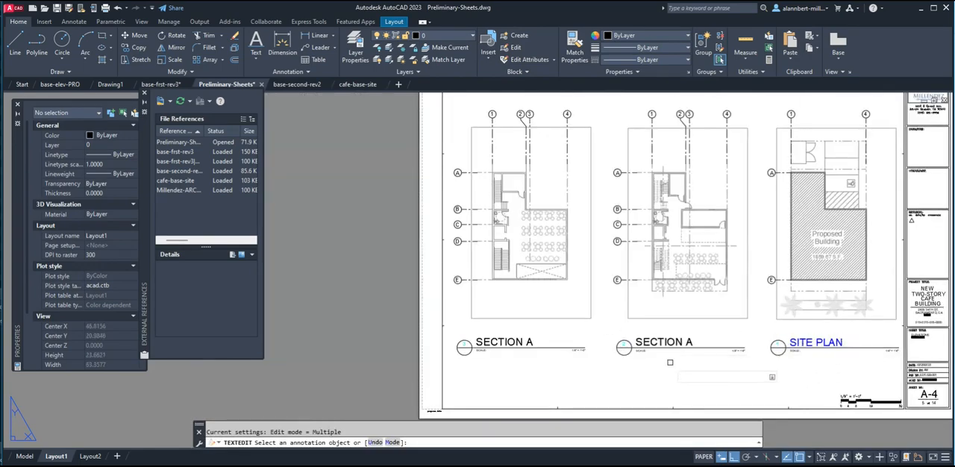
{"action": "scroll", "coordinate": [662, 344], "scroll_direction": "up", "scroll_amount": 2}
{"action": "left_click", "coordinate": [667, 337]}
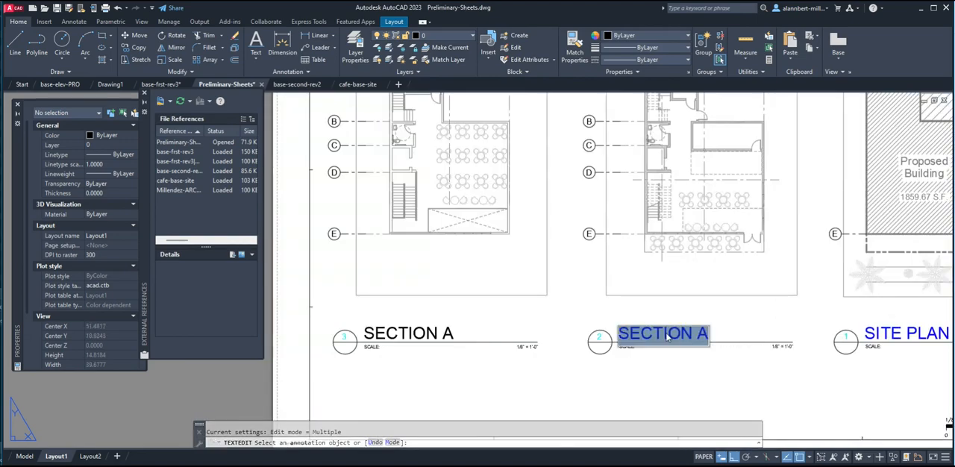
{"action": "type", "text": "GROUN"}
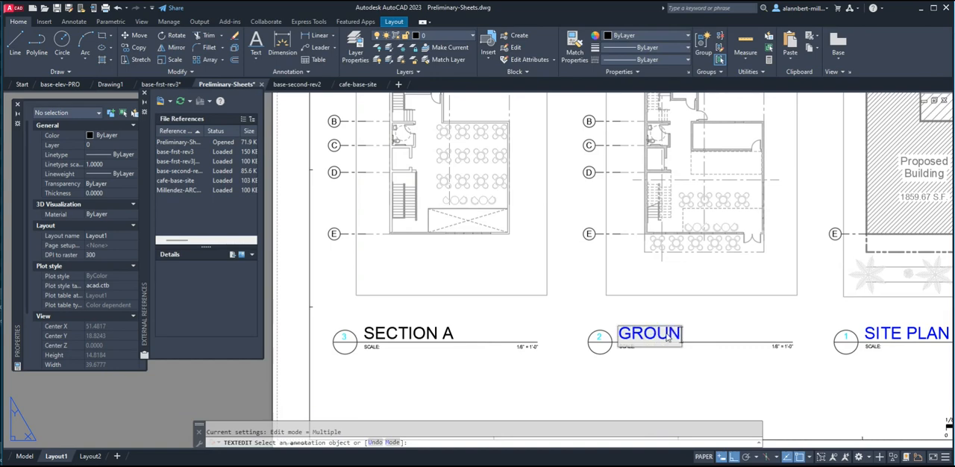
{"action": "type", "text": "D FLOOR PLAN"}
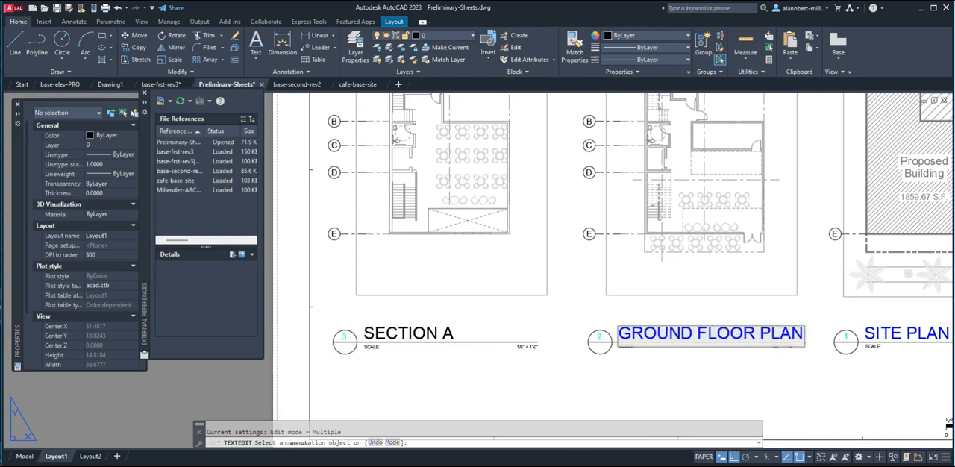
{"action": "key", "text": "Return"}
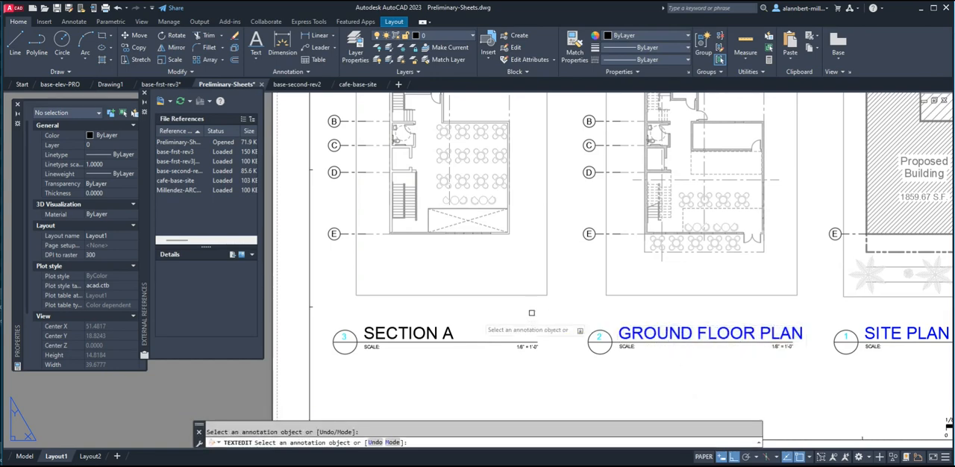
Rename the drawing title numbered 3 below the leftmost plan to SECOND FLOOR PLAN.
{"action": "left_click", "coordinate": [406, 335]}
{"action": "type", "text": "SE"}
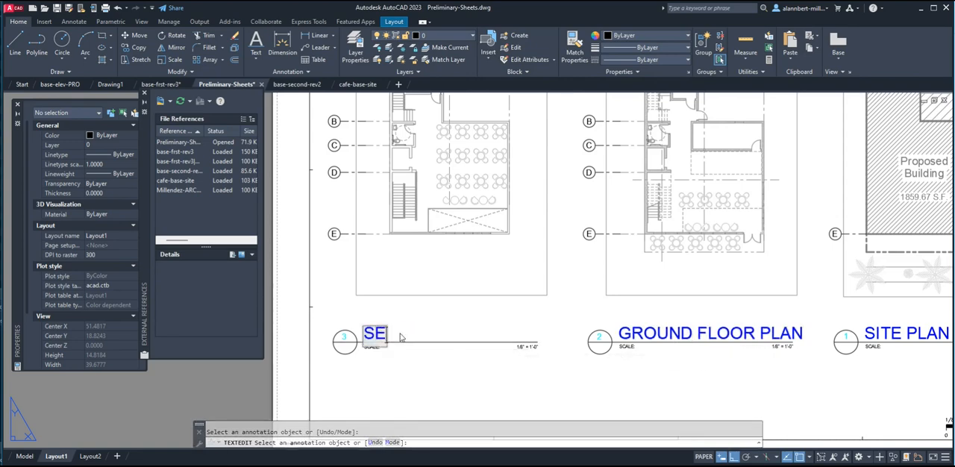
{"action": "type", "text": "COND FLOOR PLAN"}
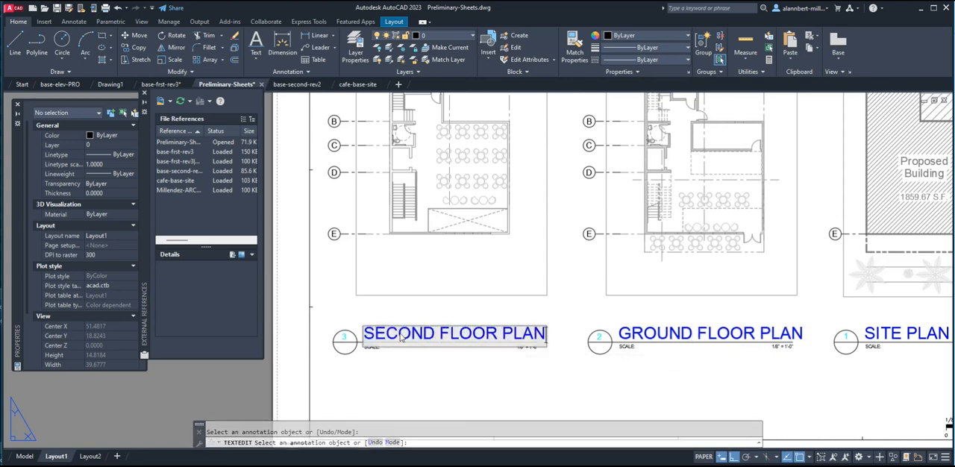
Stretch the scale text and underline below SECOND FLOOR PLAN about 0.25 to the right to meet the title's end.
{"action": "key", "text": "Return"}
{"action": "scroll", "coordinate": [562, 325], "scroll_direction": "down", "scroll_amount": 6}
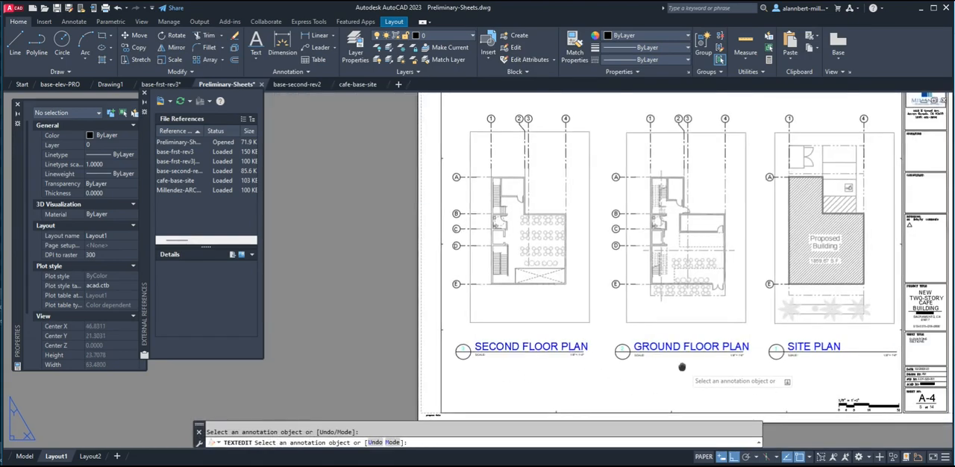
{"action": "scroll", "coordinate": [562, 325], "scroll_direction": "up", "scroll_amount": 5}
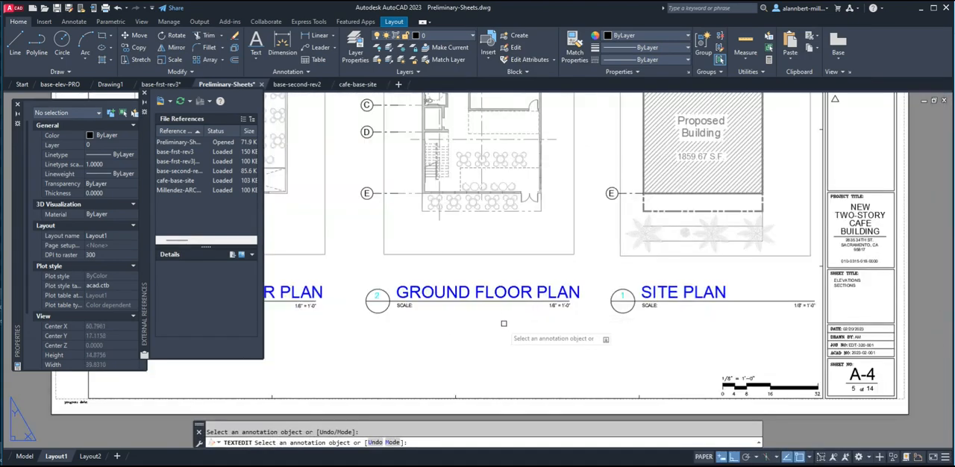
{"action": "scroll", "coordinate": [597, 314], "scroll_direction": "up", "scroll_amount": 1}
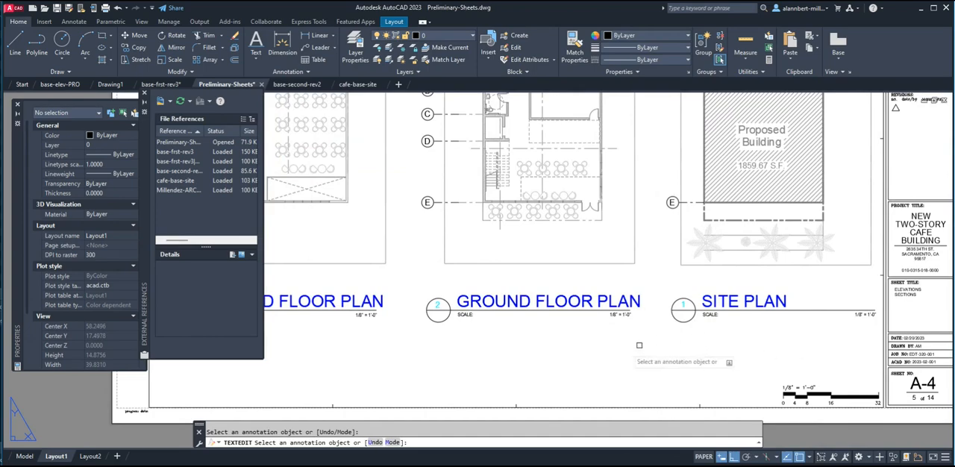
{"action": "key", "text": "Escape"}
{"action": "scroll", "coordinate": [401, 335], "scroll_direction": "up", "scroll_amount": 2}
{"action": "scroll", "coordinate": [384, 331], "scroll_direction": "up", "scroll_amount": 1}
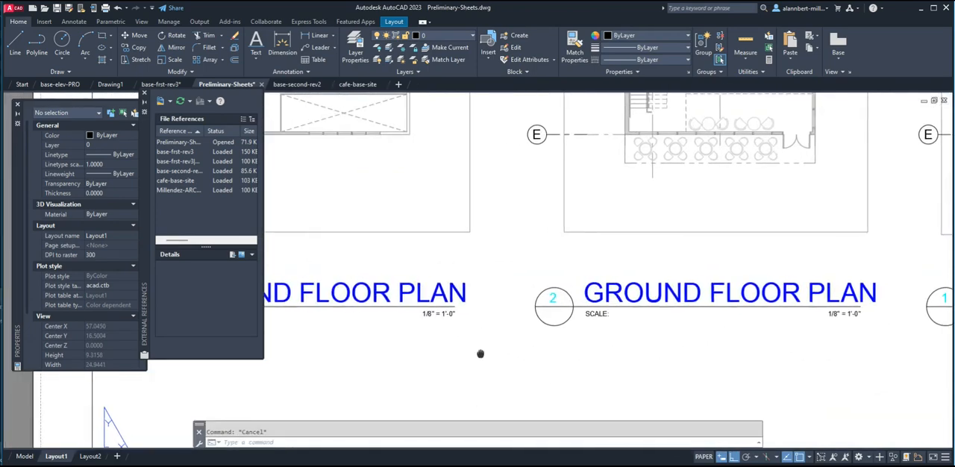
{"action": "type", "text": "s"}
{"action": "key", "text": "Return"}
{"action": "left_click", "coordinate": [469, 331]}
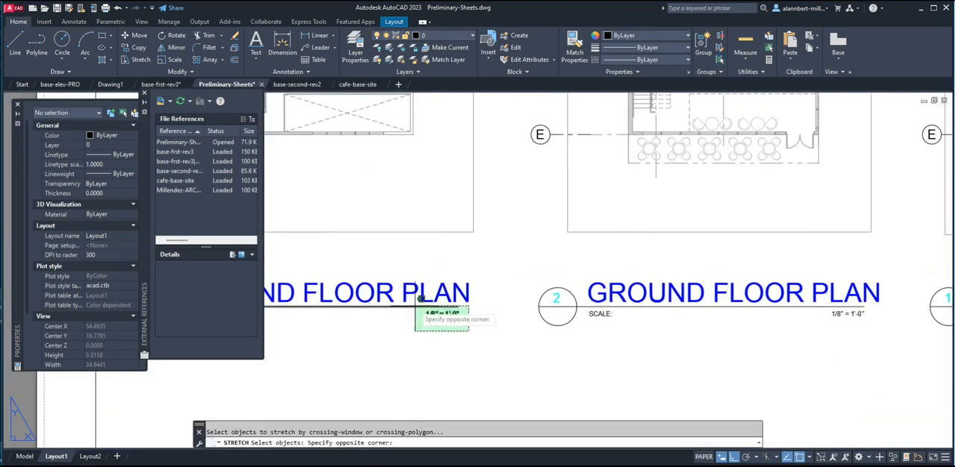
{"action": "left_click", "coordinate": [420, 303]}
{"action": "key", "text": "Return"}
{"action": "left_click", "coordinate": [444, 349]}
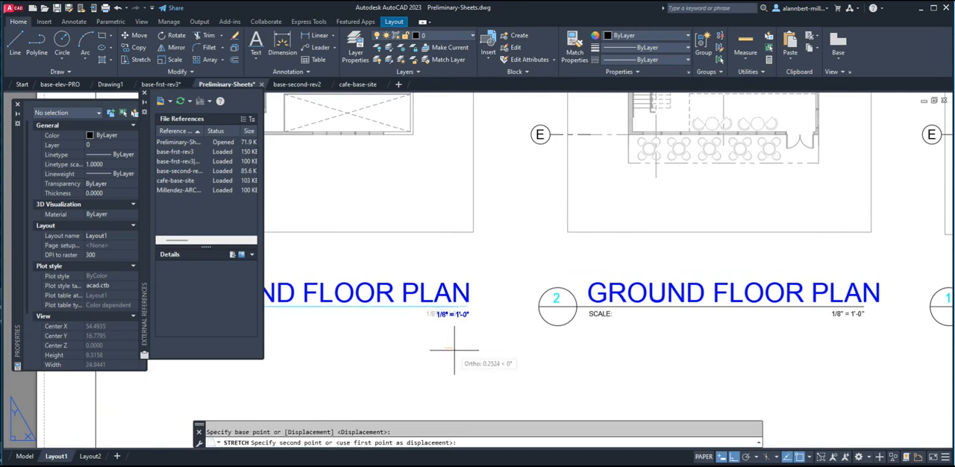
{"action": "left_click", "coordinate": [455, 349]}
Stretch the scale text and underline below GROUND FLOOR PLAN about 0.39 to the right to meet the title's end.
{"action": "middle_click_drag", "start_coordinate": [749, 339], "coordinate": [572, 343]}
{"action": "key", "text": "Return"}
{"action": "left_click", "coordinate": [705, 332]}
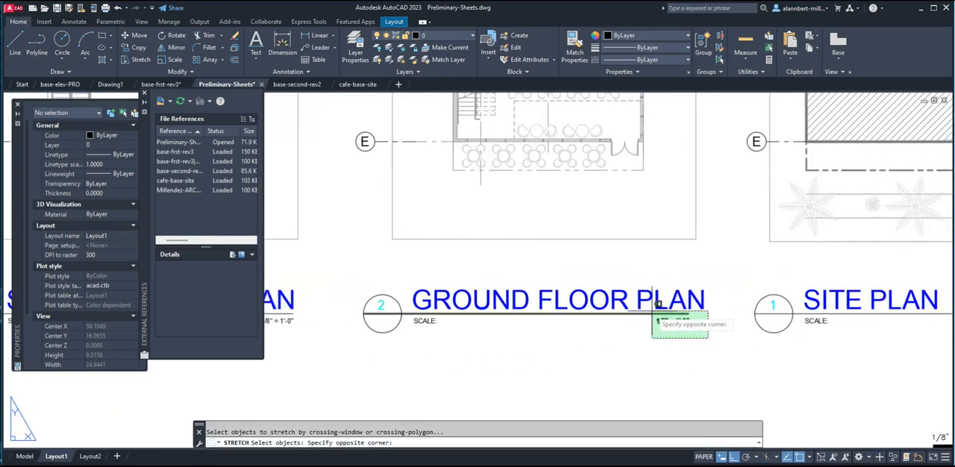
{"action": "left_click", "coordinate": [641, 313]}
{"action": "key", "text": "Return"}
{"action": "left_click", "coordinate": [668, 345]}
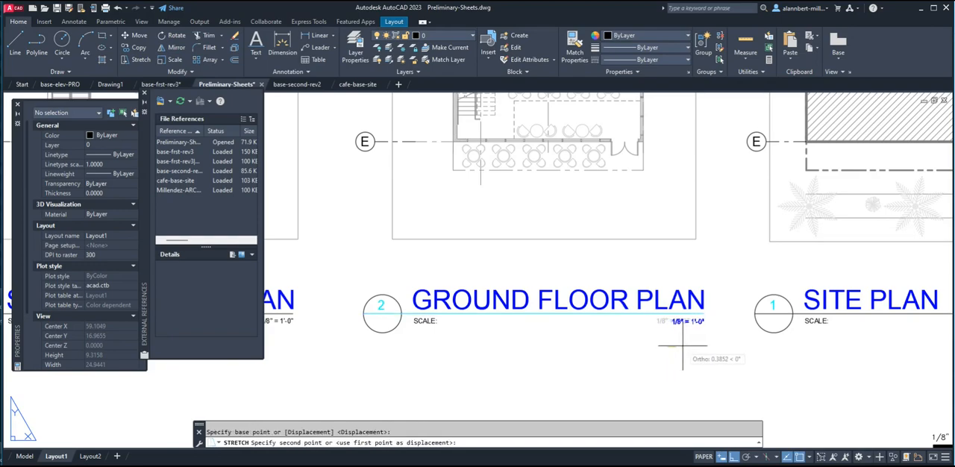
{"action": "left_click", "coordinate": [684, 345]}
Stretch the scale text and underline below SITE PLAN about 3.7 to the left to meet the title's end.
{"action": "middle_click_drag", "start_coordinate": [789, 361], "coordinate": [497, 328]}
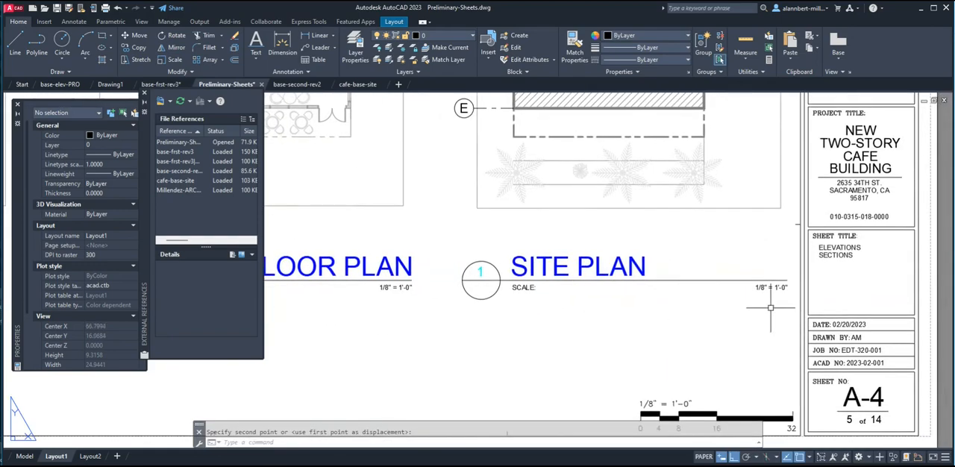
{"action": "key", "text": "Return"}
{"action": "left_click", "coordinate": [828, 303]}
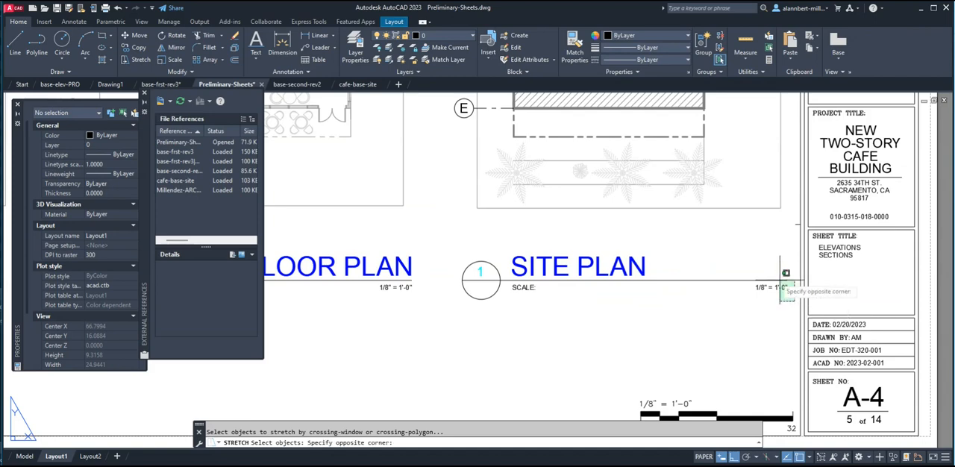
{"action": "left_click", "coordinate": [744, 268]}
{"action": "key", "text": "Return"}
{"action": "left_click", "coordinate": [780, 316]}
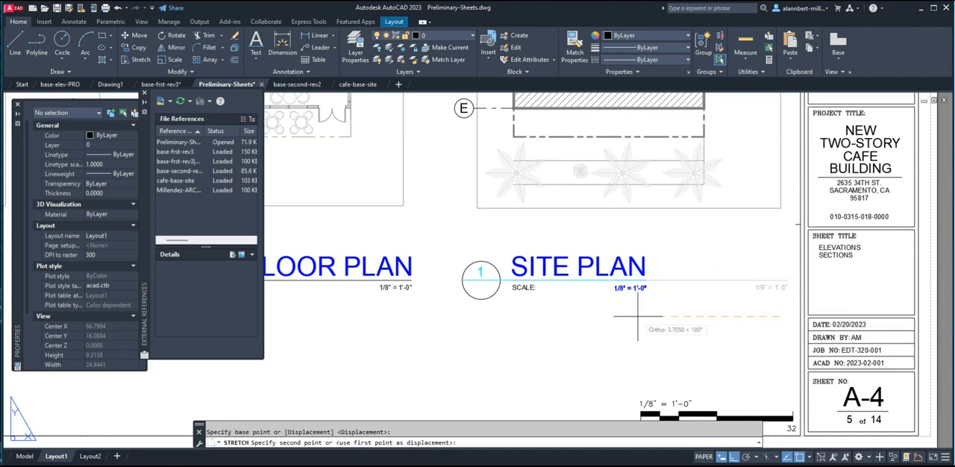
{"action": "left_click", "coordinate": [636, 316]}
{"action": "key", "text": "Return"}
{"action": "scroll", "coordinate": [672, 326], "scroll_direction": "down", "scroll_amount": 4}
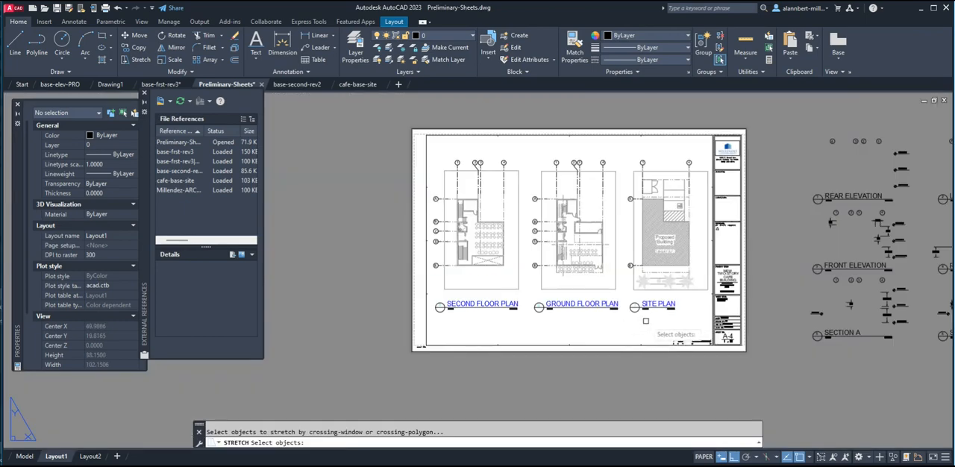
{"action": "key", "text": "Escape"}
Move the whole SITE PLAN drawing title with its bubble horizontally to the right to centre it below the site plan.
{"action": "scroll", "coordinate": [647, 321], "scroll_direction": "up", "scroll_amount": 3}
{"action": "middle_click_drag", "start_coordinate": [654, 319], "coordinate": [618, 320]}
{"action": "type", "text": "m"}
{"action": "key", "text": "Return"}
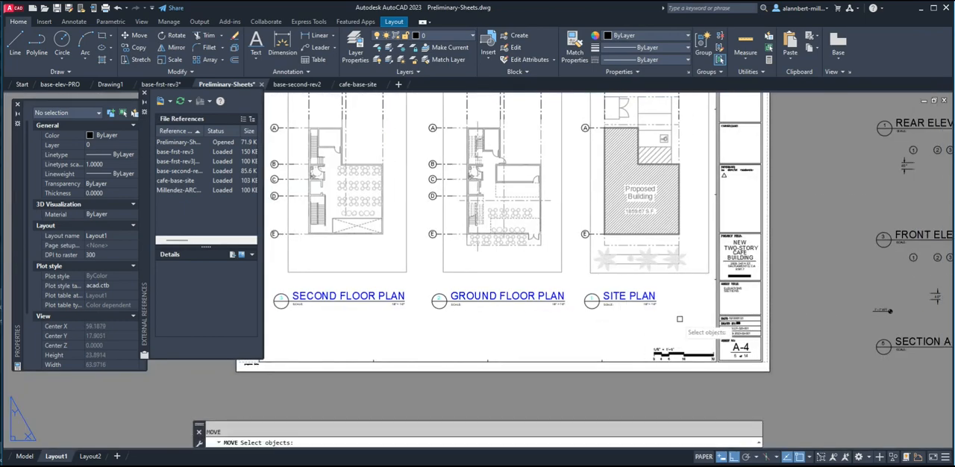
{"action": "left_click", "coordinate": [673, 324]}
{"action": "left_click", "coordinate": [576, 276]}
{"action": "key", "text": "Return"}
{"action": "left_click", "coordinate": [615, 327]}
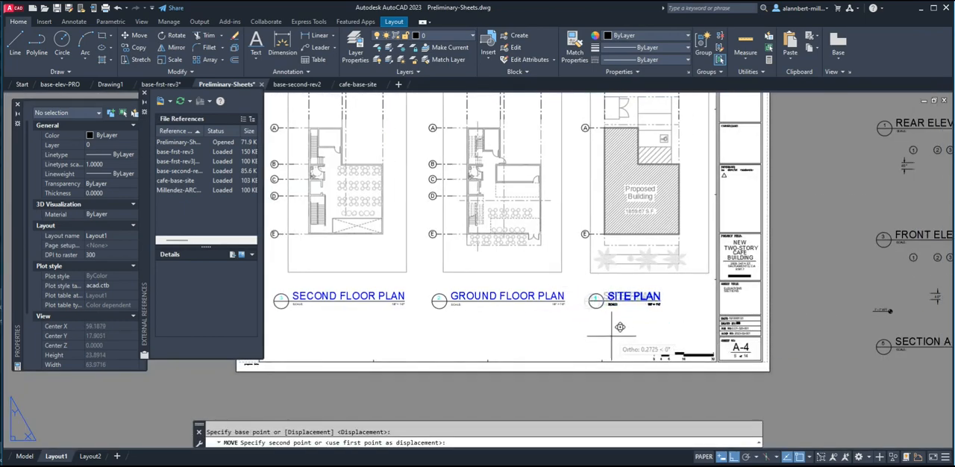
{"action": "left_click", "coordinate": [637, 327]}
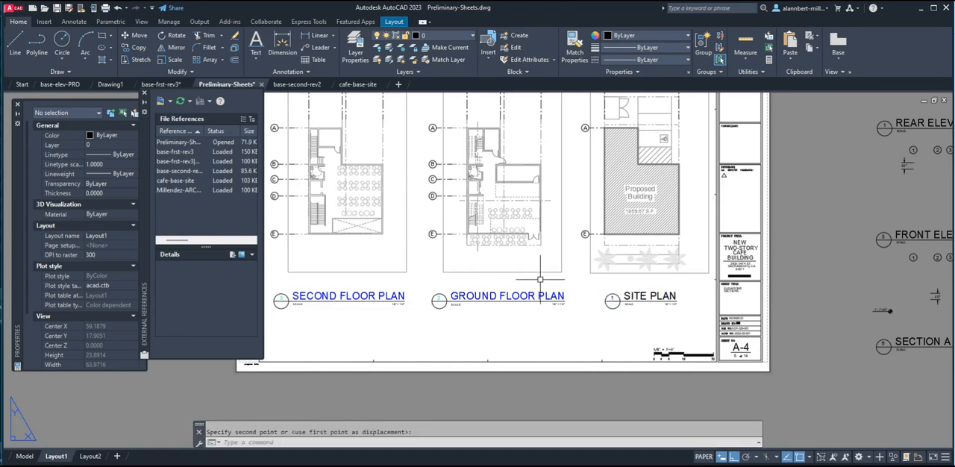
{"action": "scroll", "coordinate": [481, 305], "scroll_direction": "down", "scroll_amount": 2}
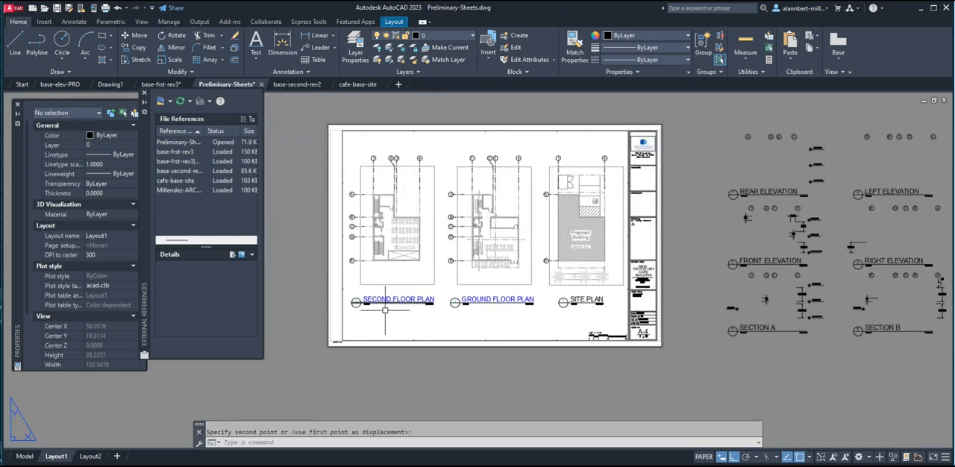
{"action": "scroll", "coordinate": [573, 337], "scroll_direction": "down", "scroll_amount": 2}
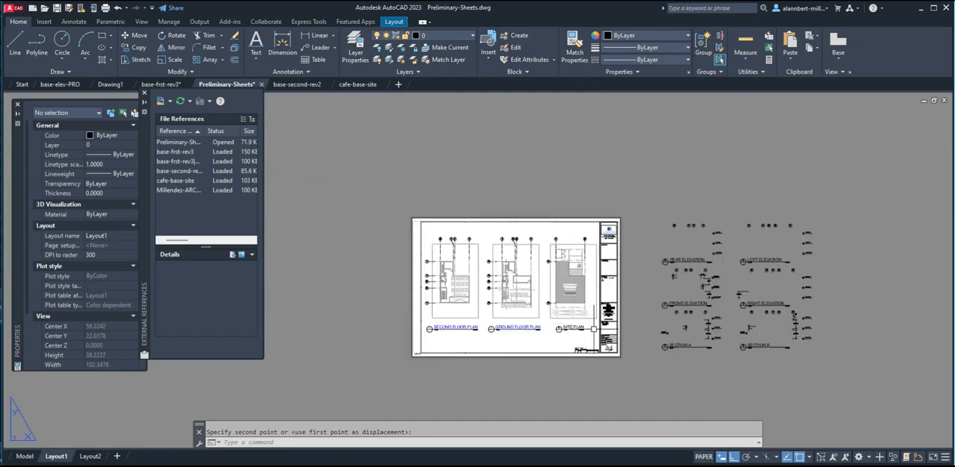
{"action": "scroll", "coordinate": [572, 336], "scroll_direction": "up", "scroll_amount": 4}
{"action": "scroll", "coordinate": [572, 336], "scroll_direction": "down", "scroll_amount": 2}
{"action": "middle_click_drag", "start_coordinate": [572, 336], "coordinate": [600, 324]}
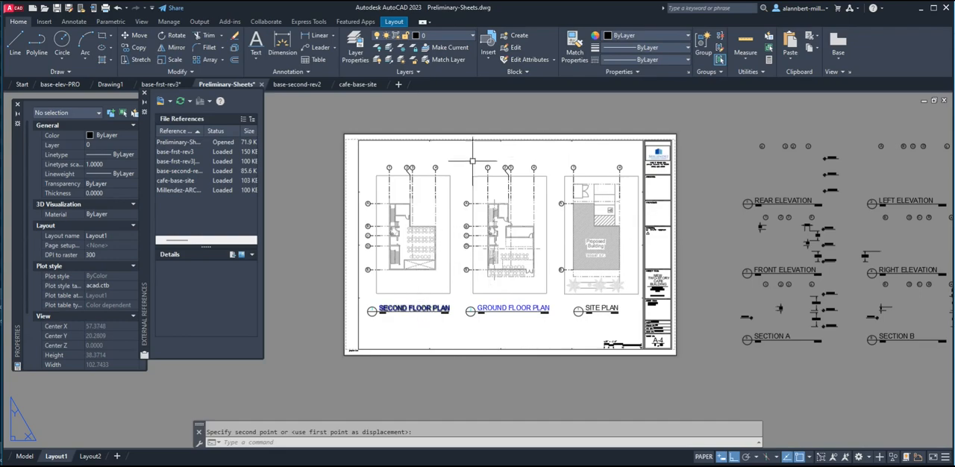
Change the sheet number in the title block to A-1 and end the text editing.
{"action": "scroll", "coordinate": [658, 344], "scroll_direction": "up", "scroll_amount": 4}
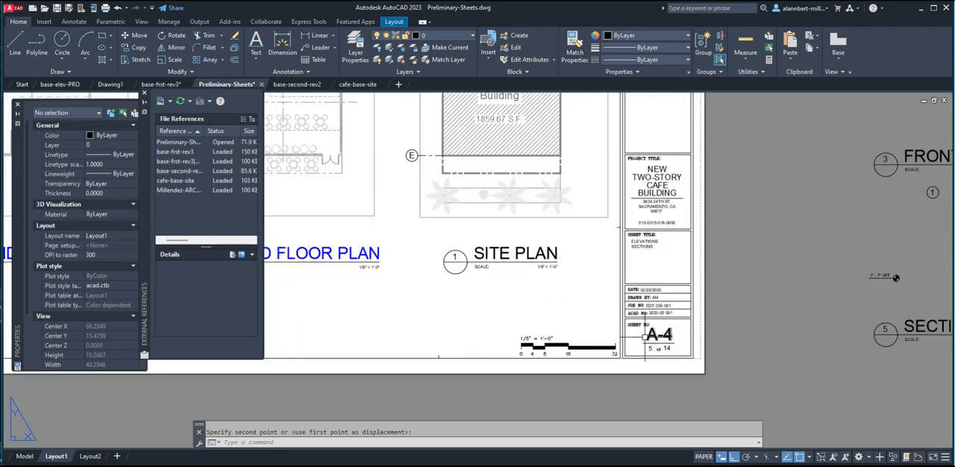
{"action": "scroll", "coordinate": [638, 324], "scroll_direction": "up", "scroll_amount": 3}
{"action": "left_click", "coordinate": [635, 326]}
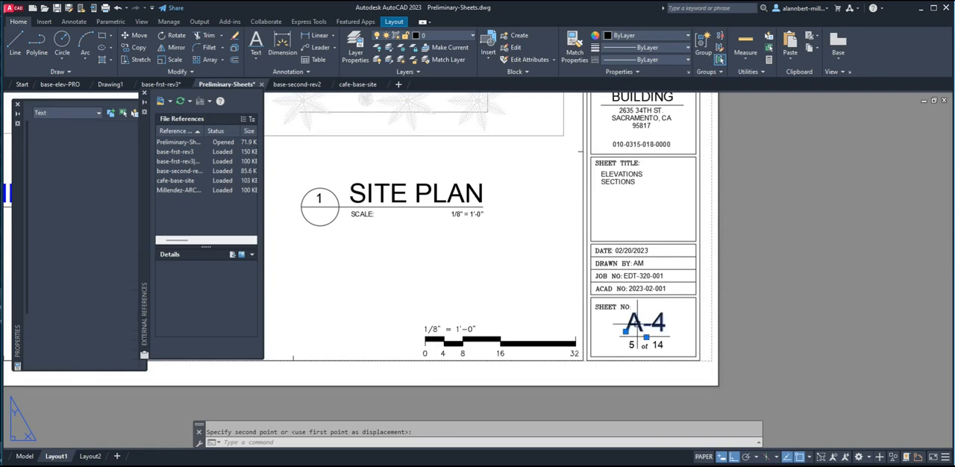
{"action": "double_click", "coordinate": [659, 329]}
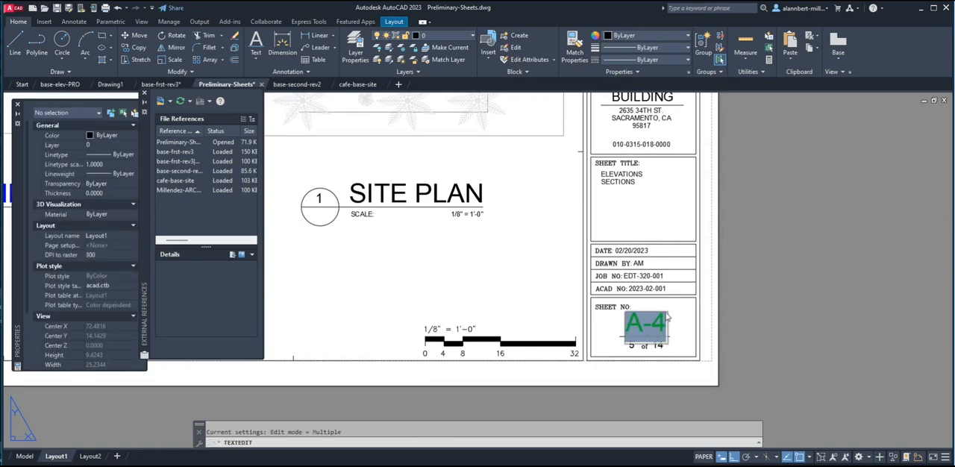
{"action": "left_click", "coordinate": [651, 327]}
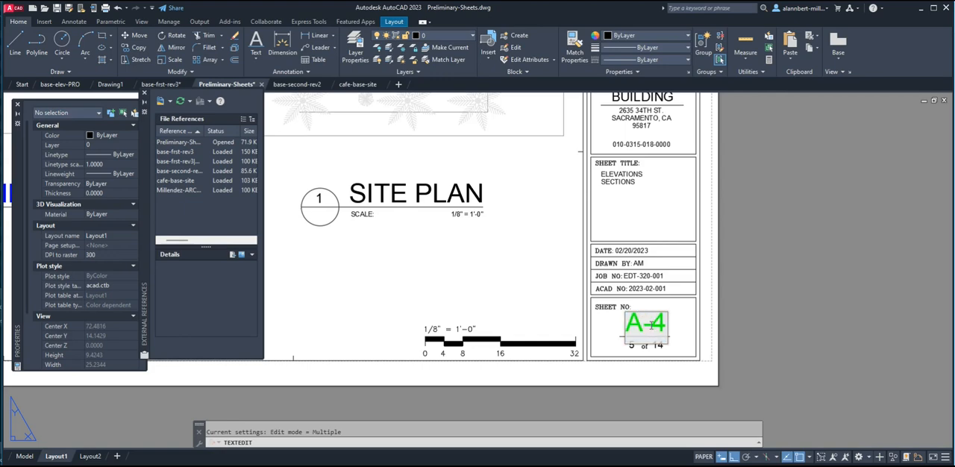
{"action": "type", "text": "1"}
{"action": "left_click", "coordinate": [764, 308]}
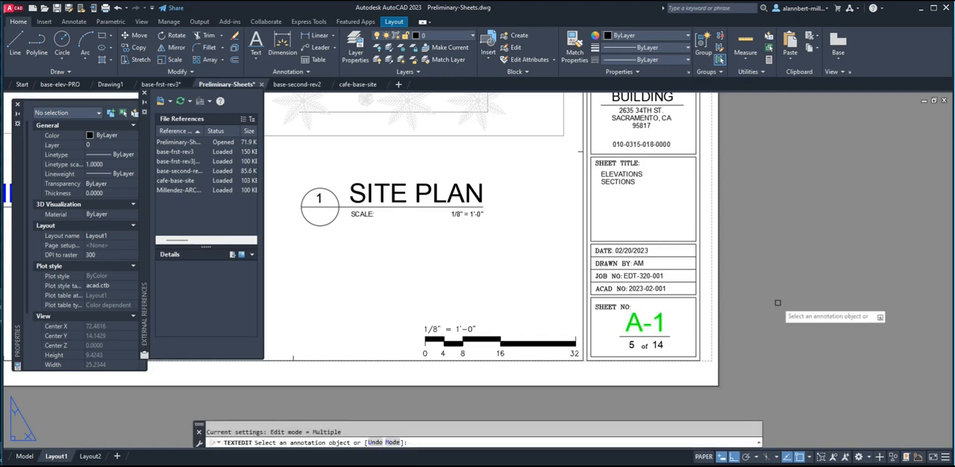
{"action": "key", "text": "Escape"}
{"action": "key", "text": "Escape"}
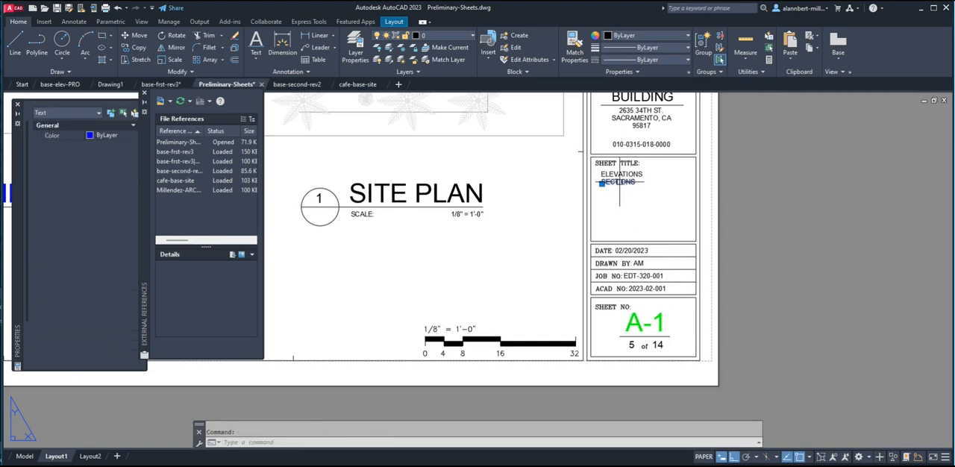
Replace the ELEVATIONS line of the title block's sheet title with SITE PLAN.
{"action": "left_click", "coordinate": [624, 181]}
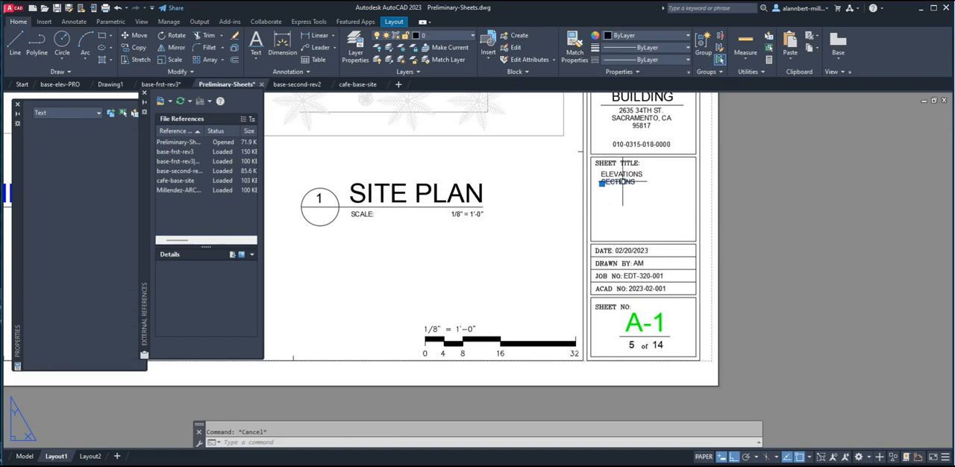
{"action": "key", "text": "Delete"}
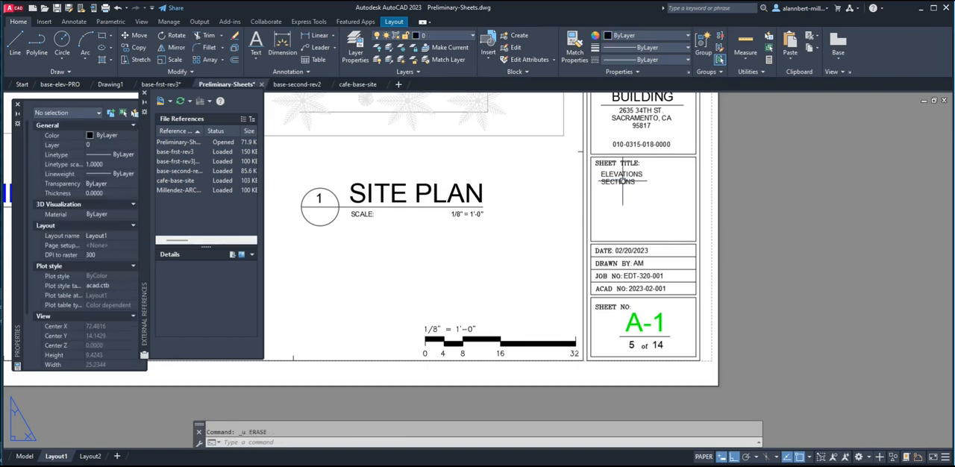
{"action": "double_click", "coordinate": [623, 177]}
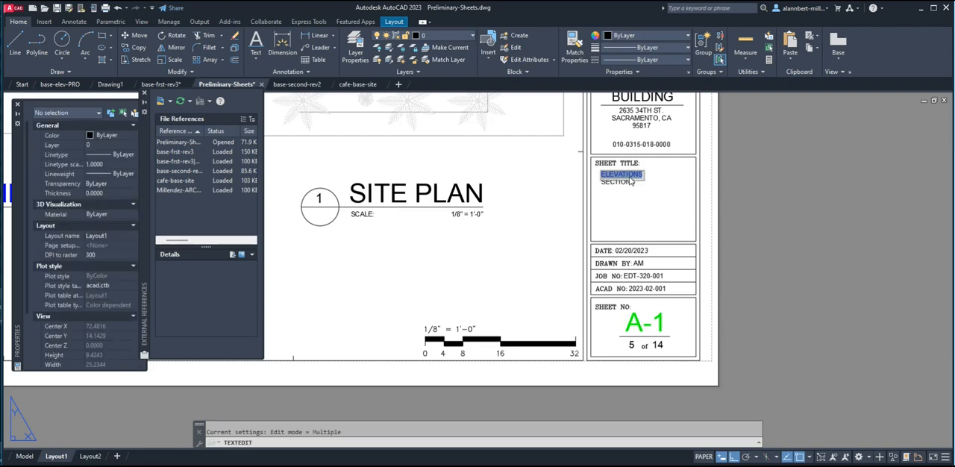
{"action": "type", "text": "SITE PLAN"}
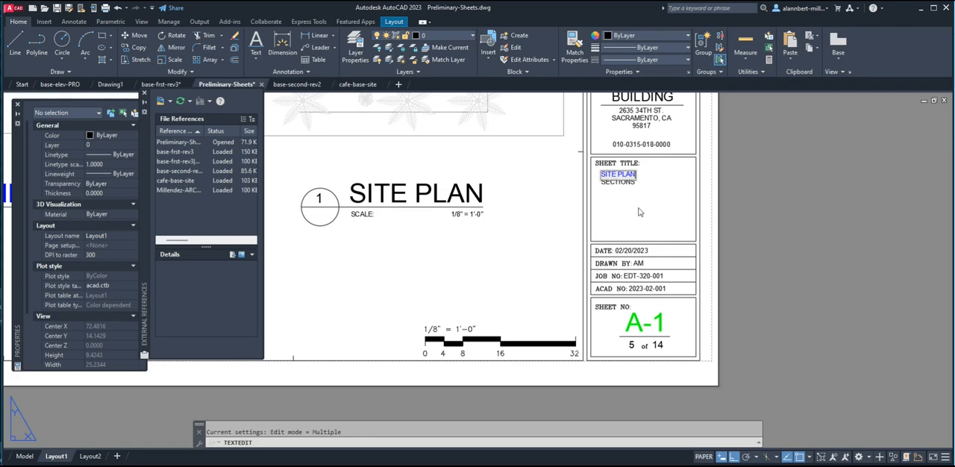
{"action": "left_click", "coordinate": [639, 209]}
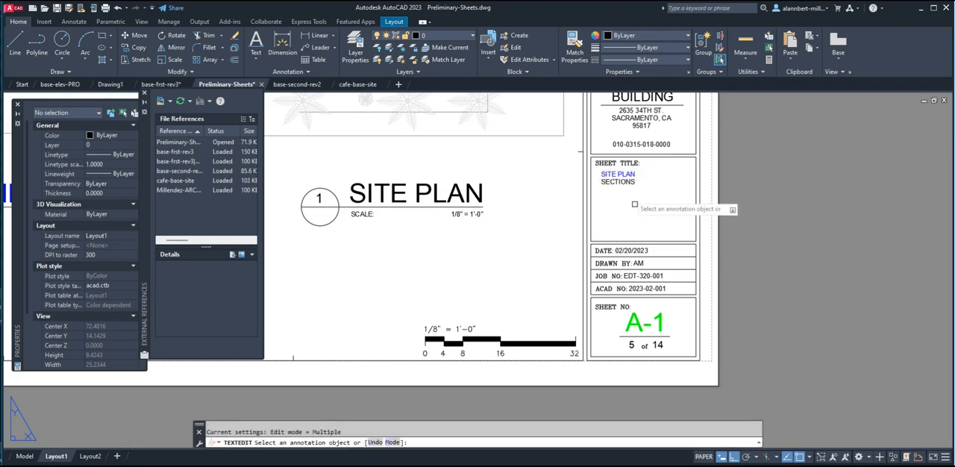
Replace the SECTIONS line of the sheet title with GROUND FLOOR PLAN and end the text editing.
{"action": "left_click", "coordinate": [628, 184]}
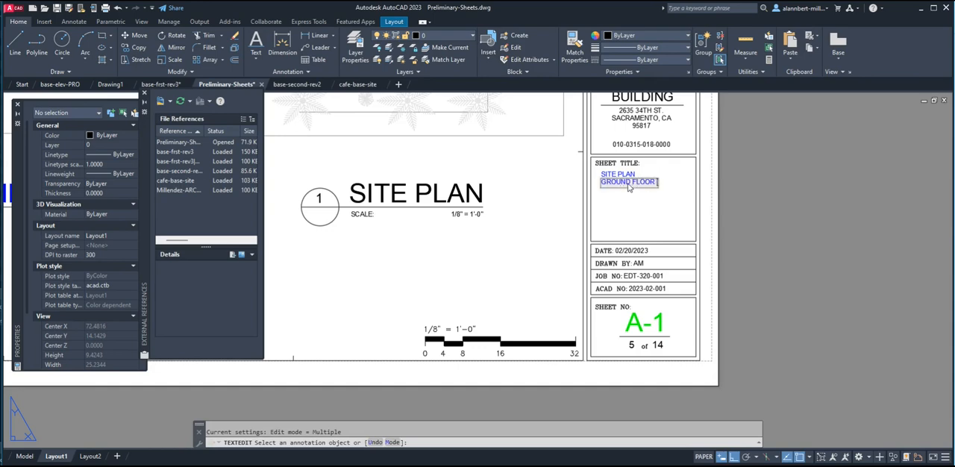
{"action": "left_click", "coordinate": [633, 203]}
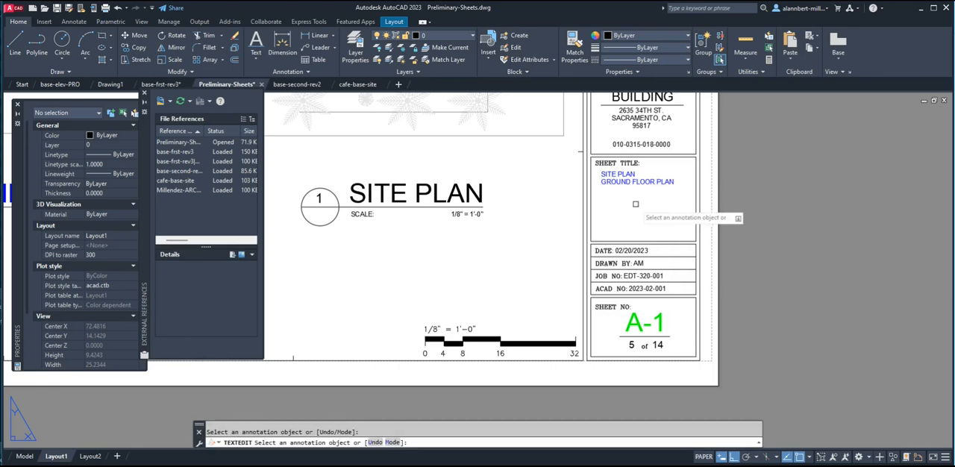
{"action": "key", "text": "Escape"}
Copy the GROUND FLOOR PLAN line of the sheet title one line spacing down, using the text insertion points as references.
{"action": "type", "text": "c"}
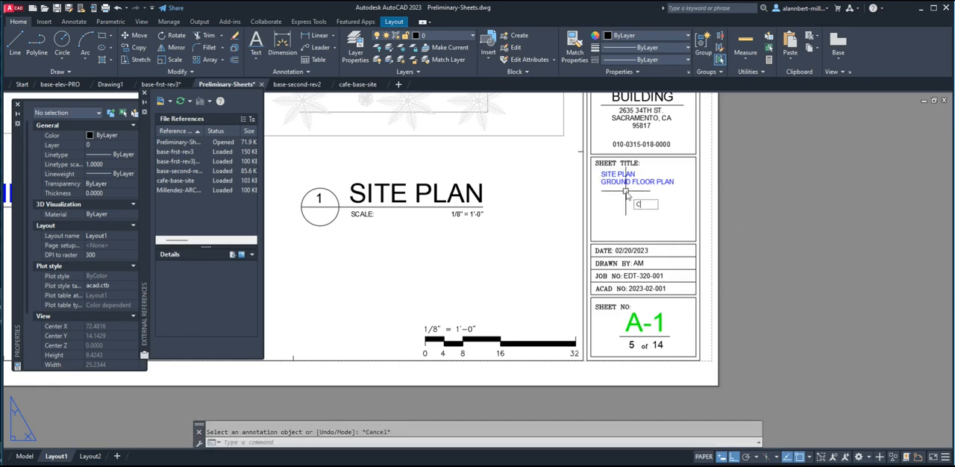
{"action": "type", "text": "t o"}
{"action": "key", "text": "Return"}
{"action": "key", "text": "Return"}
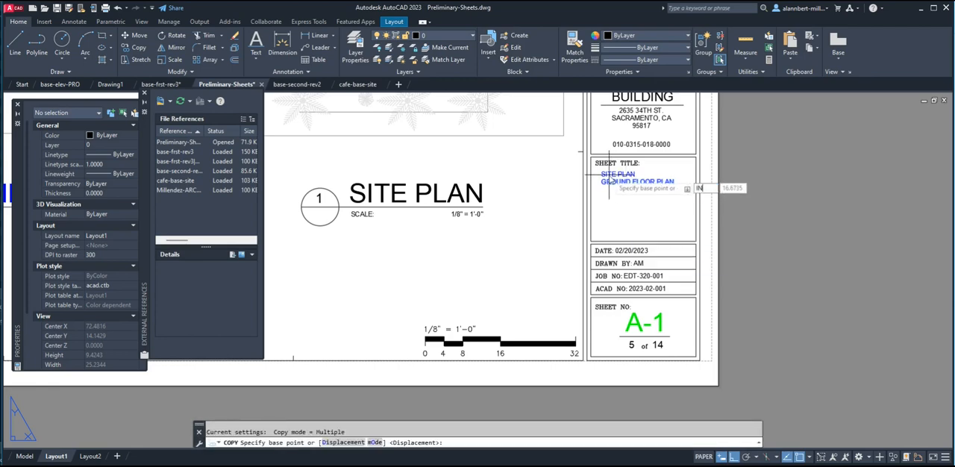
{"action": "left_click", "coordinate": [604, 177]}
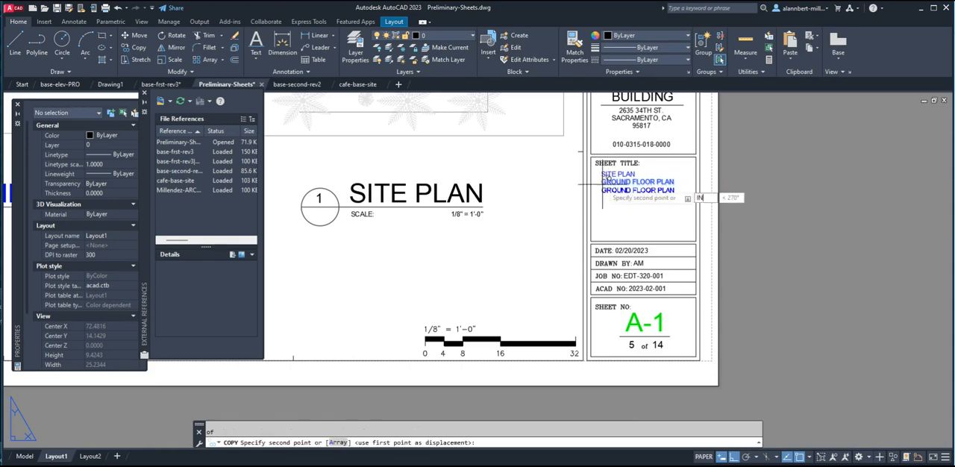
{"action": "key", "text": "Return"}
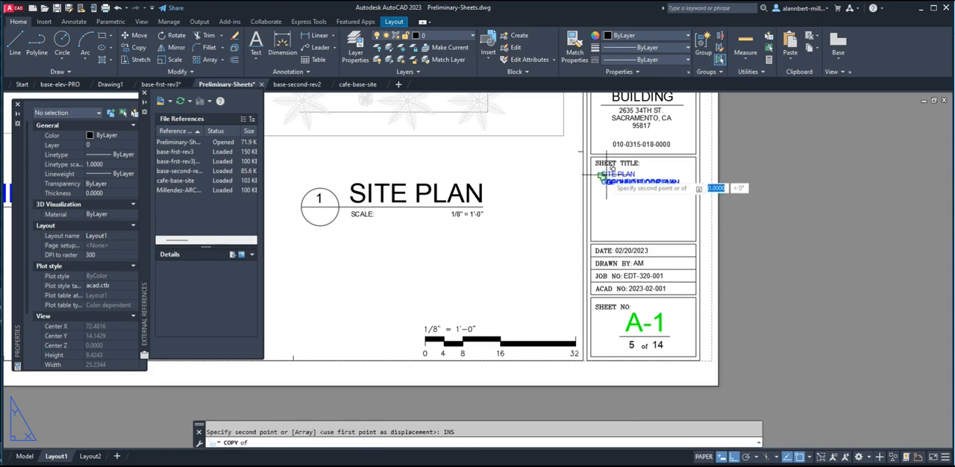
{"action": "left_click", "coordinate": [604, 185]}
{"action": "key", "text": "Escape"}
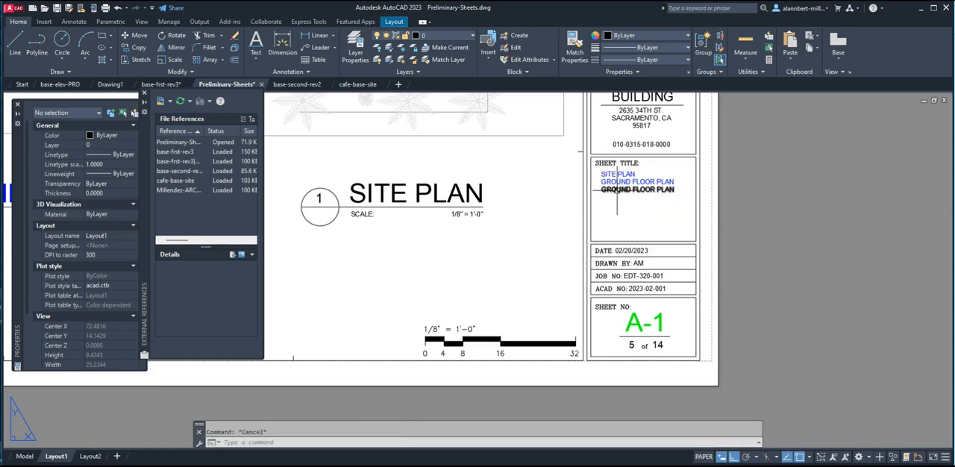
Replace the copied bottom line of the sheet title with SECOND FLOOR PLAN and end the text editing.
{"action": "double_click", "coordinate": [631, 191]}
{"action": "left_click", "coordinate": [631, 190]}
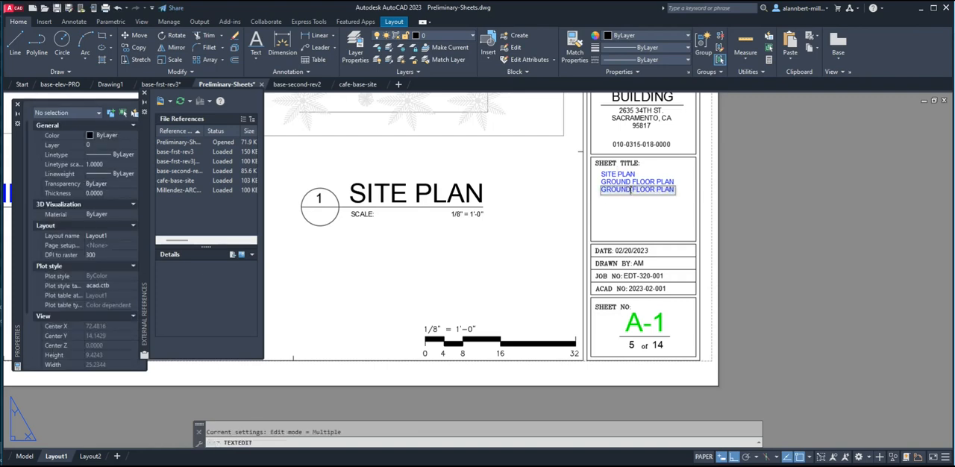
{"action": "type", "text": "se"}
{"action": "left_click", "coordinate": [645, 216]}
{"action": "key", "text": "Escape"}
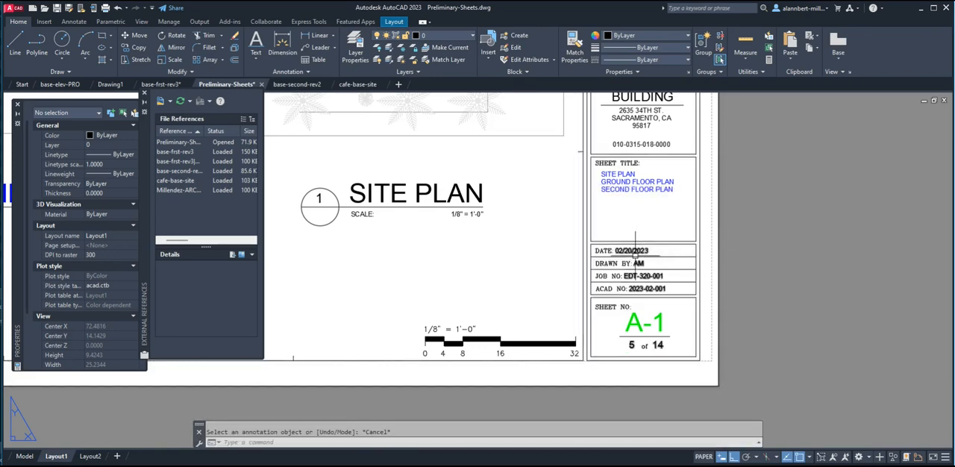
Set the DATE attribute of the title block's sheet-info block to 02/26/2023.
{"action": "scroll", "coordinate": [633, 256], "scroll_direction": "up", "scroll_amount": 2}
{"action": "double_click", "coordinate": [629, 247]}
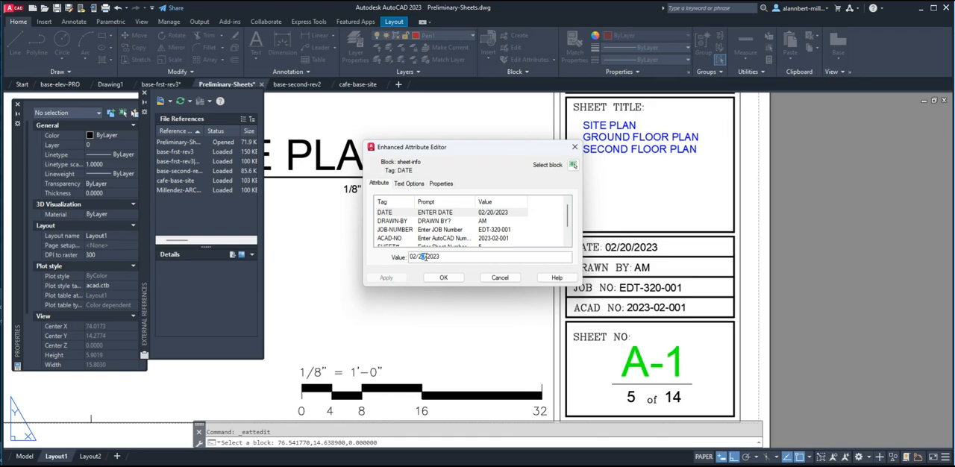
{"action": "left_click", "coordinate": [443, 278]}
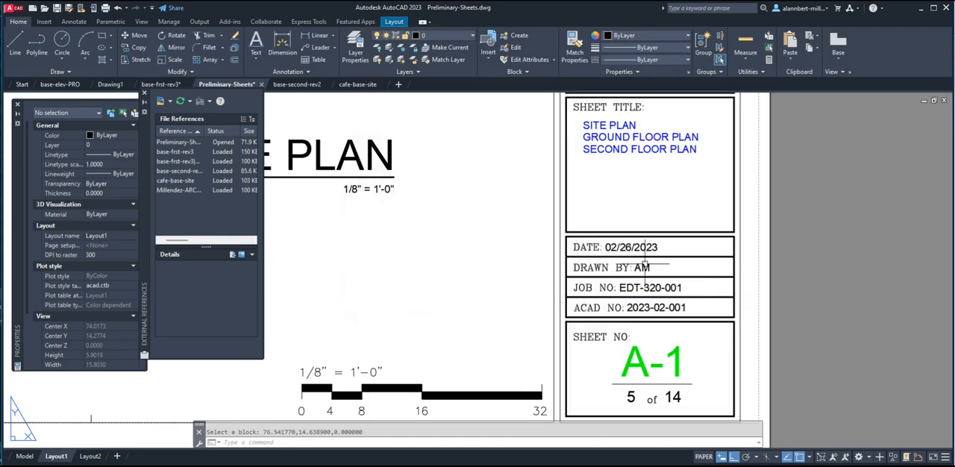
Examine the updated title block and the overall arrangement of the three plans and their titles on the sheet.
{"action": "scroll", "coordinate": [640, 267], "scroll_direction": "down", "scroll_amount": 2}
{"action": "scroll", "coordinate": [653, 284], "scroll_direction": "up", "scroll_amount": 2}
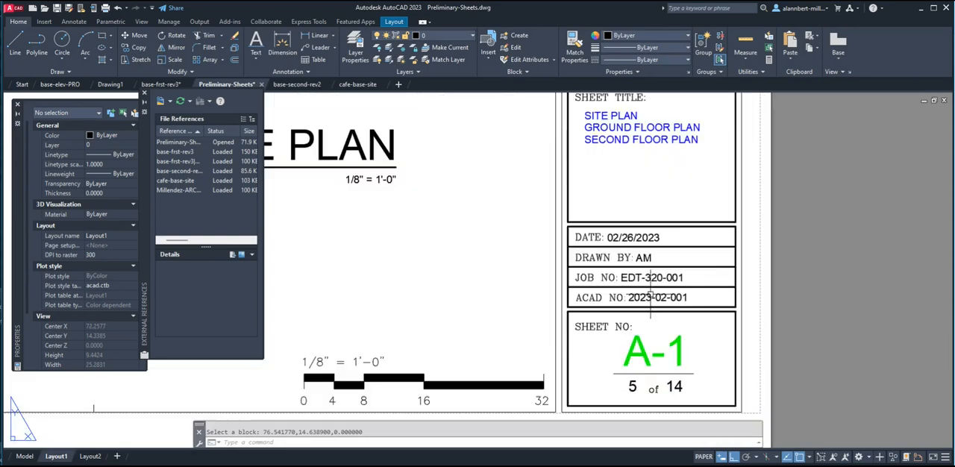
{"action": "scroll", "coordinate": [653, 283], "scroll_direction": "down", "scroll_amount": 5}
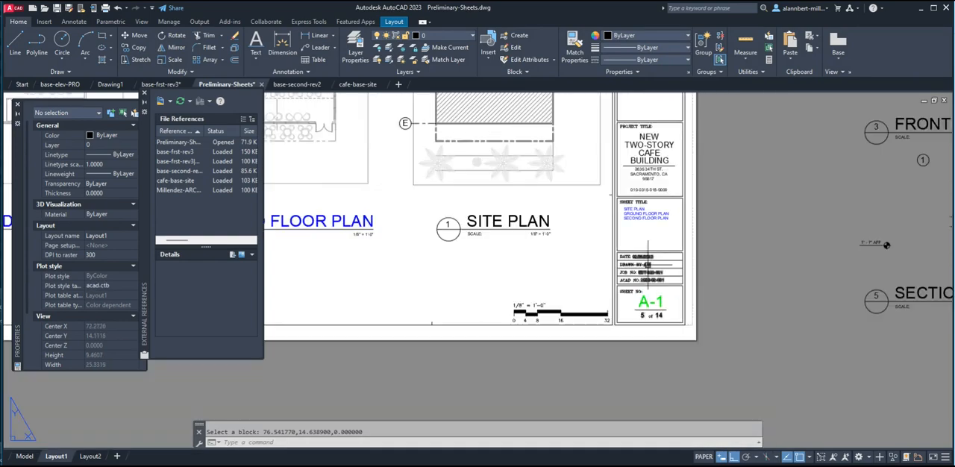
{"action": "scroll", "coordinate": [636, 132], "scroll_direction": "up", "scroll_amount": 2}
{"action": "middle_click_drag", "start_coordinate": [634, 133], "coordinate": [580, 251]}
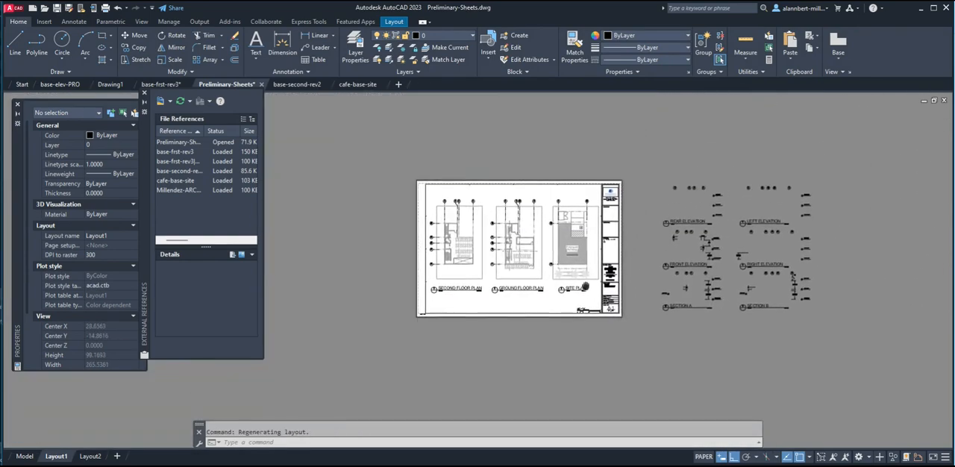
{"action": "scroll", "coordinate": [579, 252], "scroll_direction": "up", "scroll_amount": 2}
{"action": "scroll", "coordinate": [516, 290], "scroll_direction": "up", "scroll_amount": 2}
{"action": "middle_click_drag", "start_coordinate": [516, 290], "coordinate": [615, 290]}
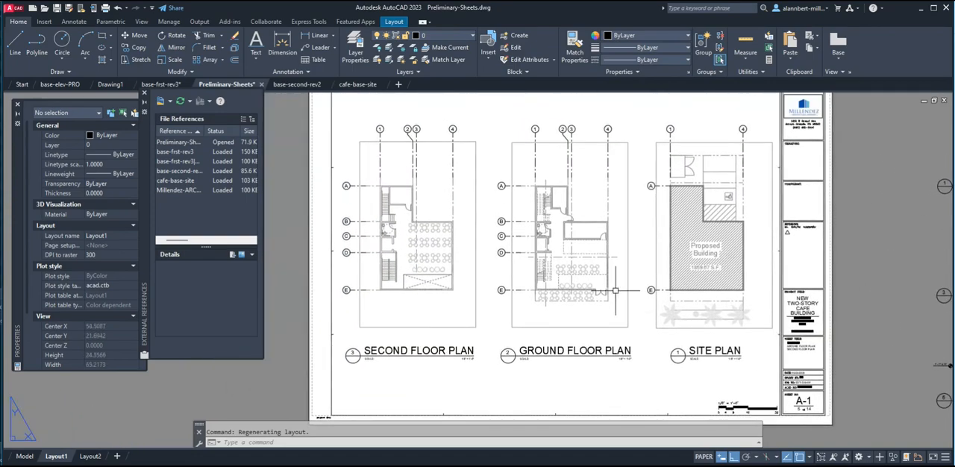
{"action": "scroll", "coordinate": [433, 210], "scroll_direction": "down", "scroll_amount": 2}
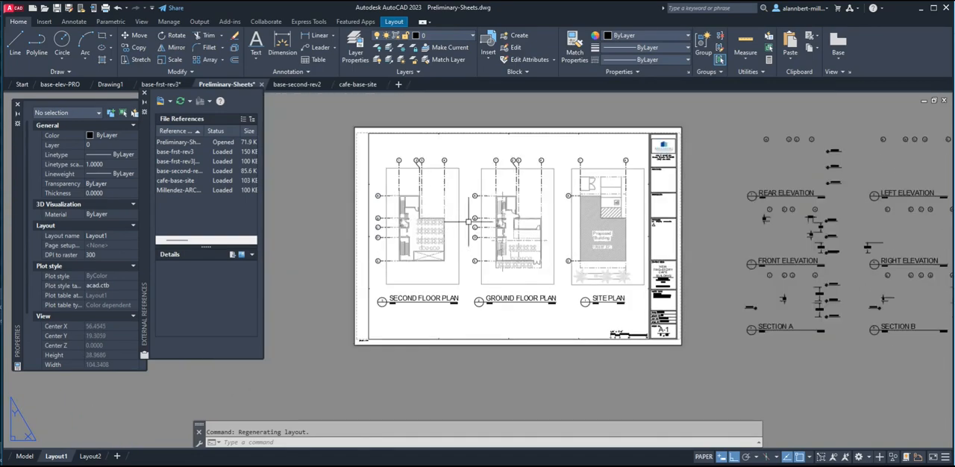
{"action": "middle_click_drag", "start_coordinate": [482, 222], "coordinate": [460, 239]}
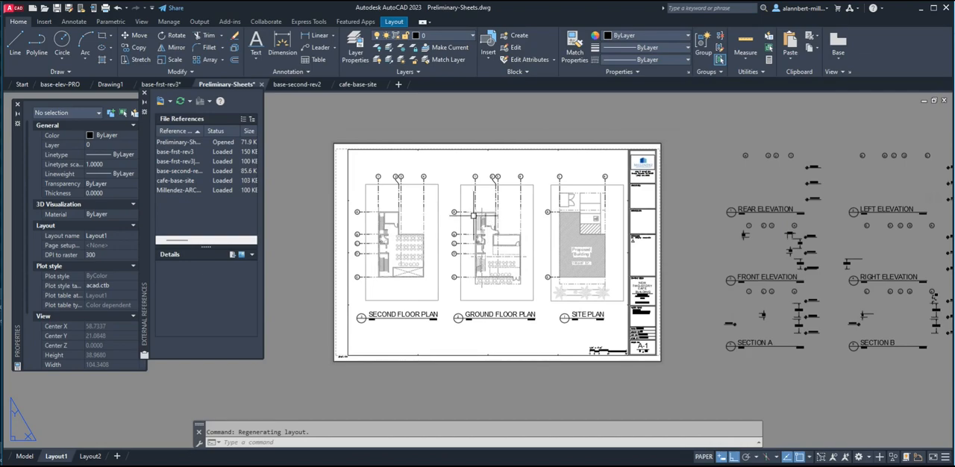
{"action": "scroll", "coordinate": [478, 214], "scroll_direction": "up", "scroll_amount": 2}
{"action": "scroll", "coordinate": [508, 224], "scroll_direction": "down", "scroll_amount": 2}
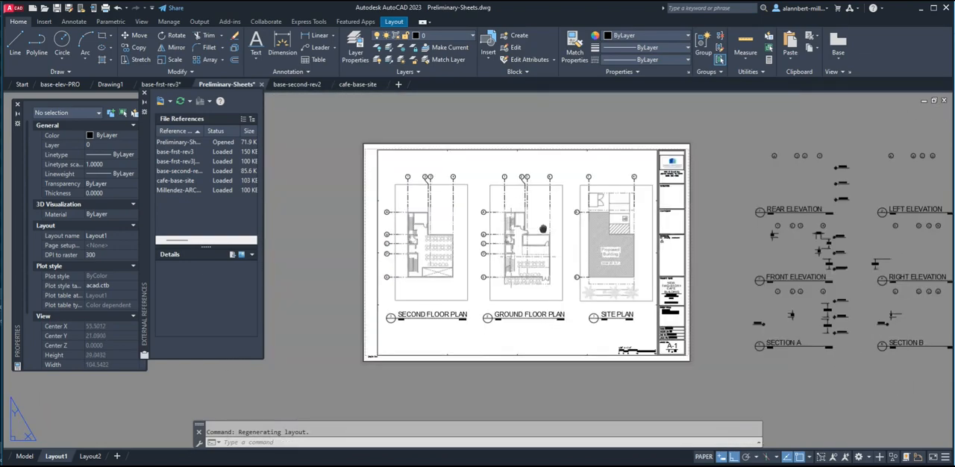
{"action": "middle_click_drag", "start_coordinate": [543, 229], "coordinate": [522, 231]}
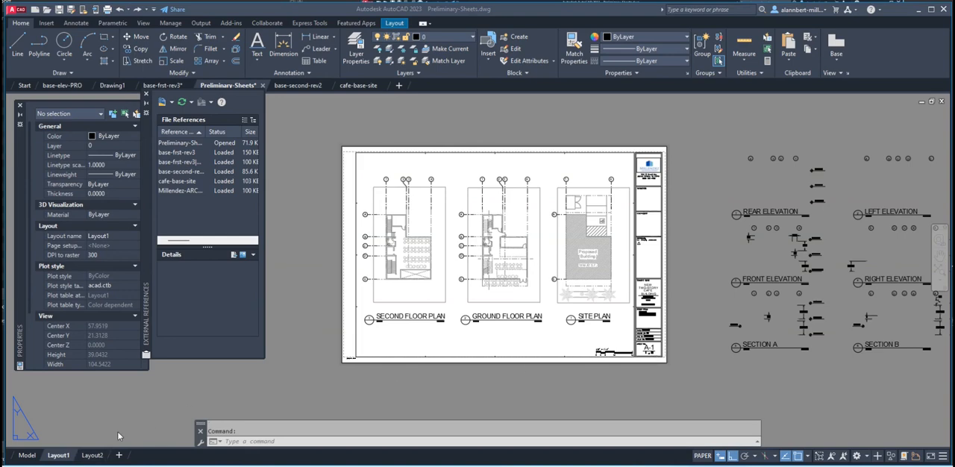
Rename the Layout1 layout as A-1.
{"action": "right_click", "coordinate": [63, 456]}
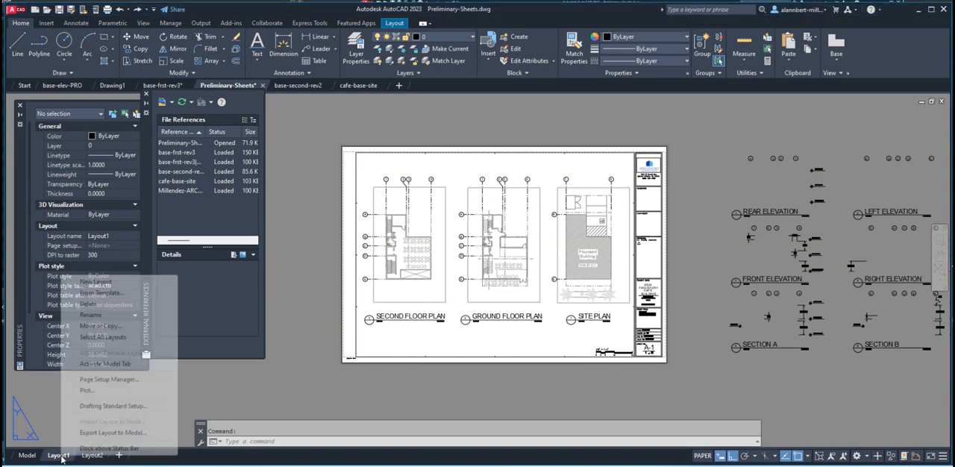
{"action": "left_click", "coordinate": [93, 315]}
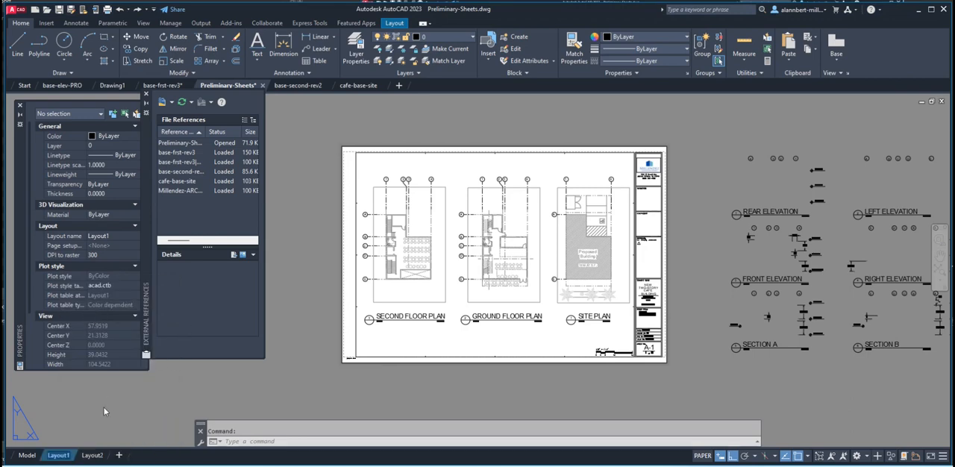
{"action": "type", "text": "A"}
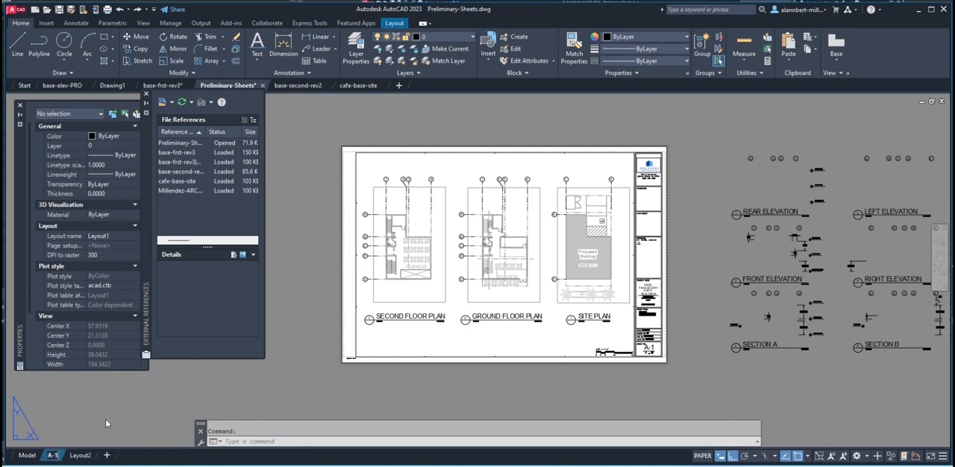
{"action": "type", "text": "-1"}
{"action": "left_click", "coordinate": [175, 413]}
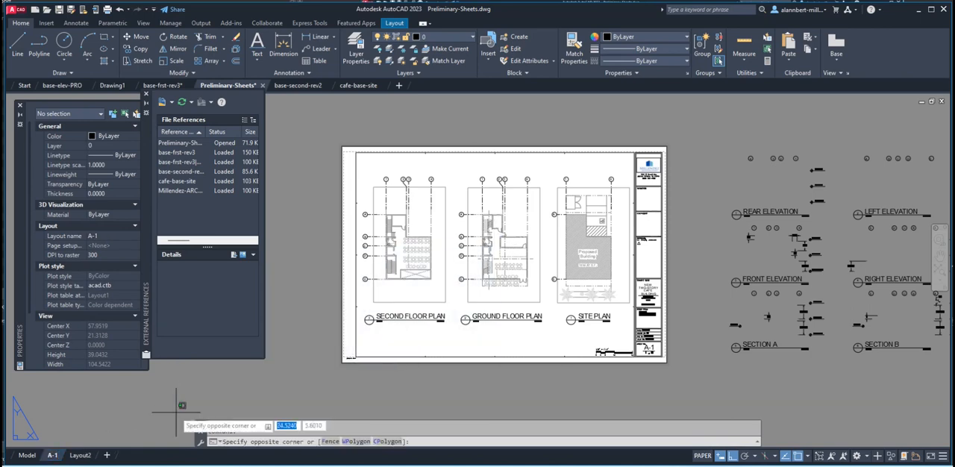
{"action": "left_click", "coordinate": [464, 385]}
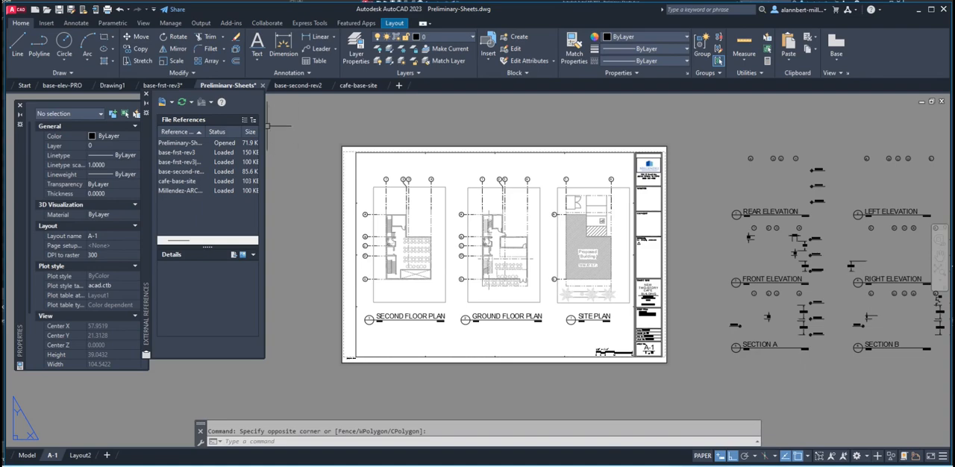
{"action": "left_click", "coordinate": [71, 85]}
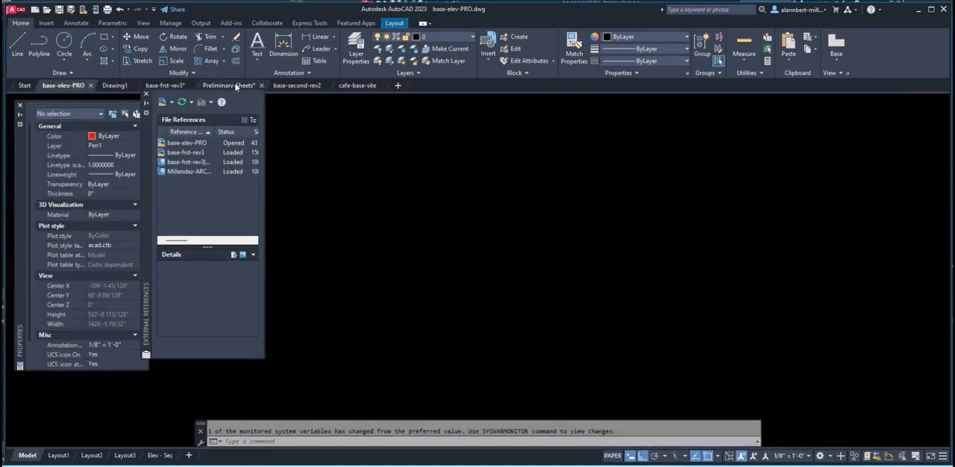
{"action": "left_click", "coordinate": [233, 84]}
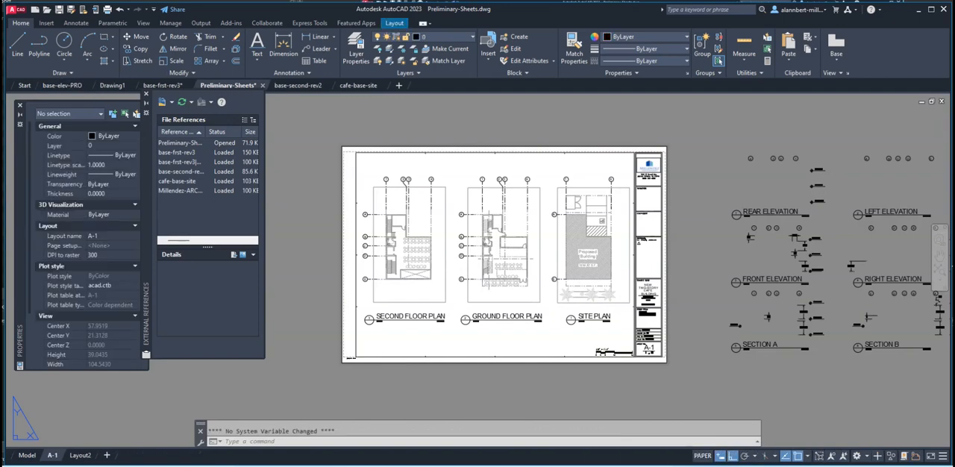